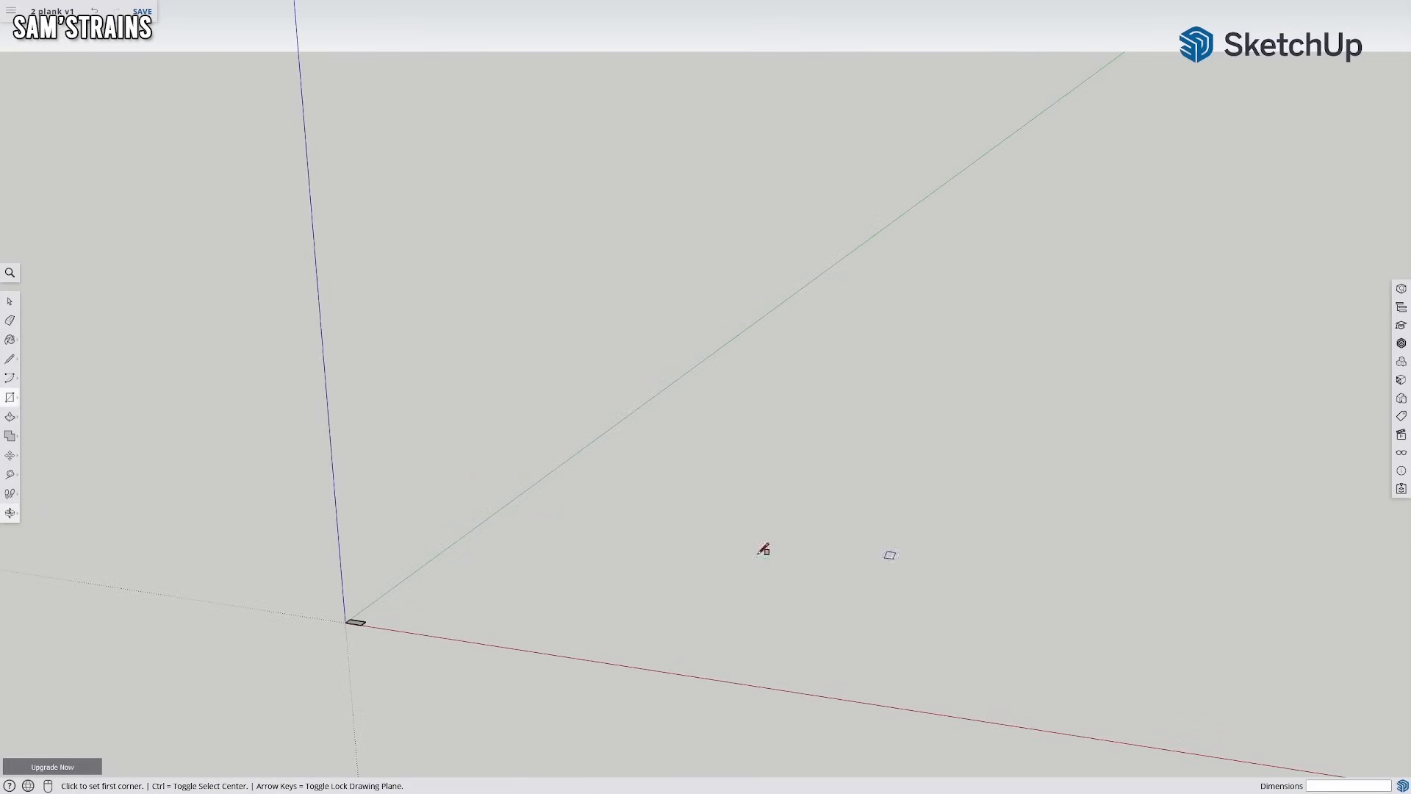
Draw a line across the rectangle parallel to its short side, 1.6 mm in from the end farthest from the origin
scroll(794, 424, up, 5)
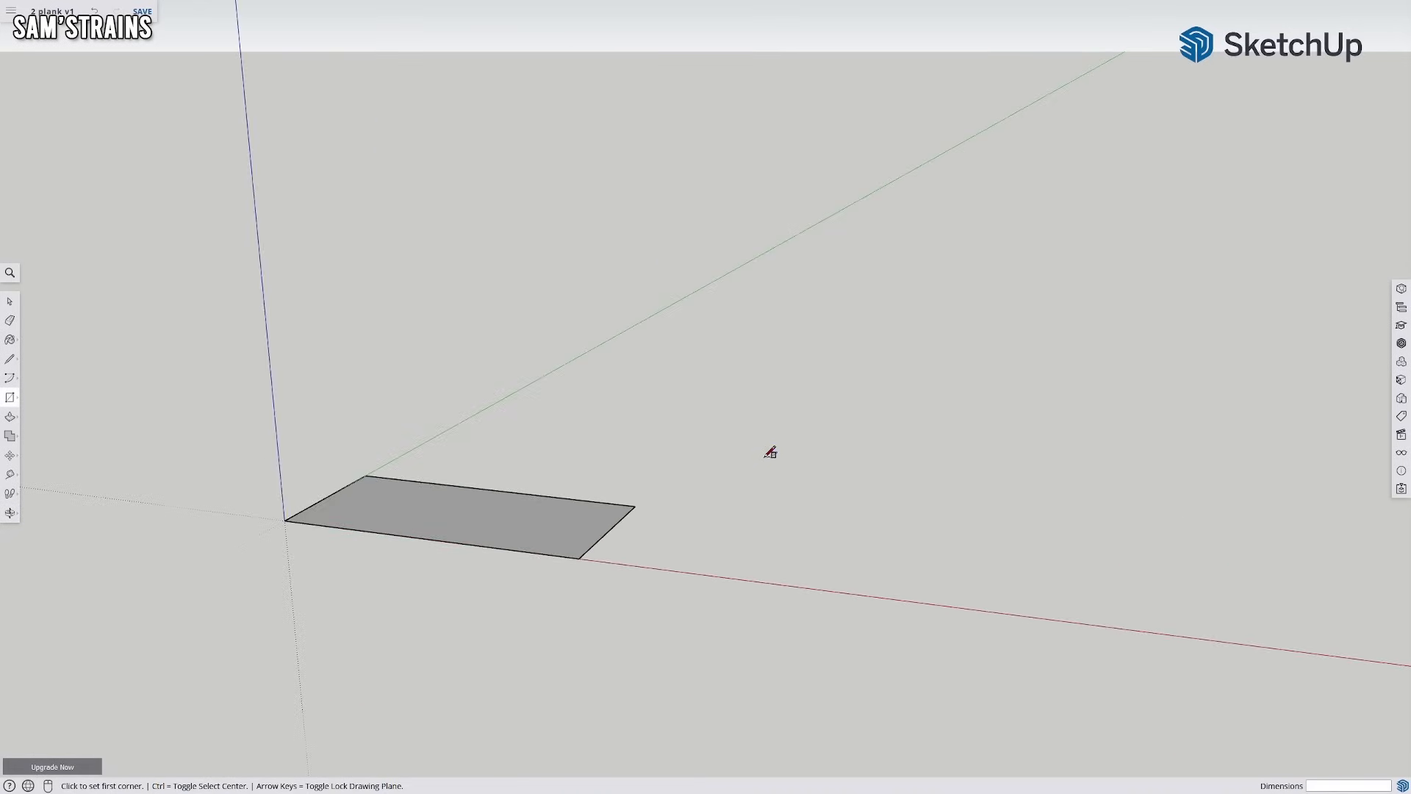
scroll(844, 501, up, 2)
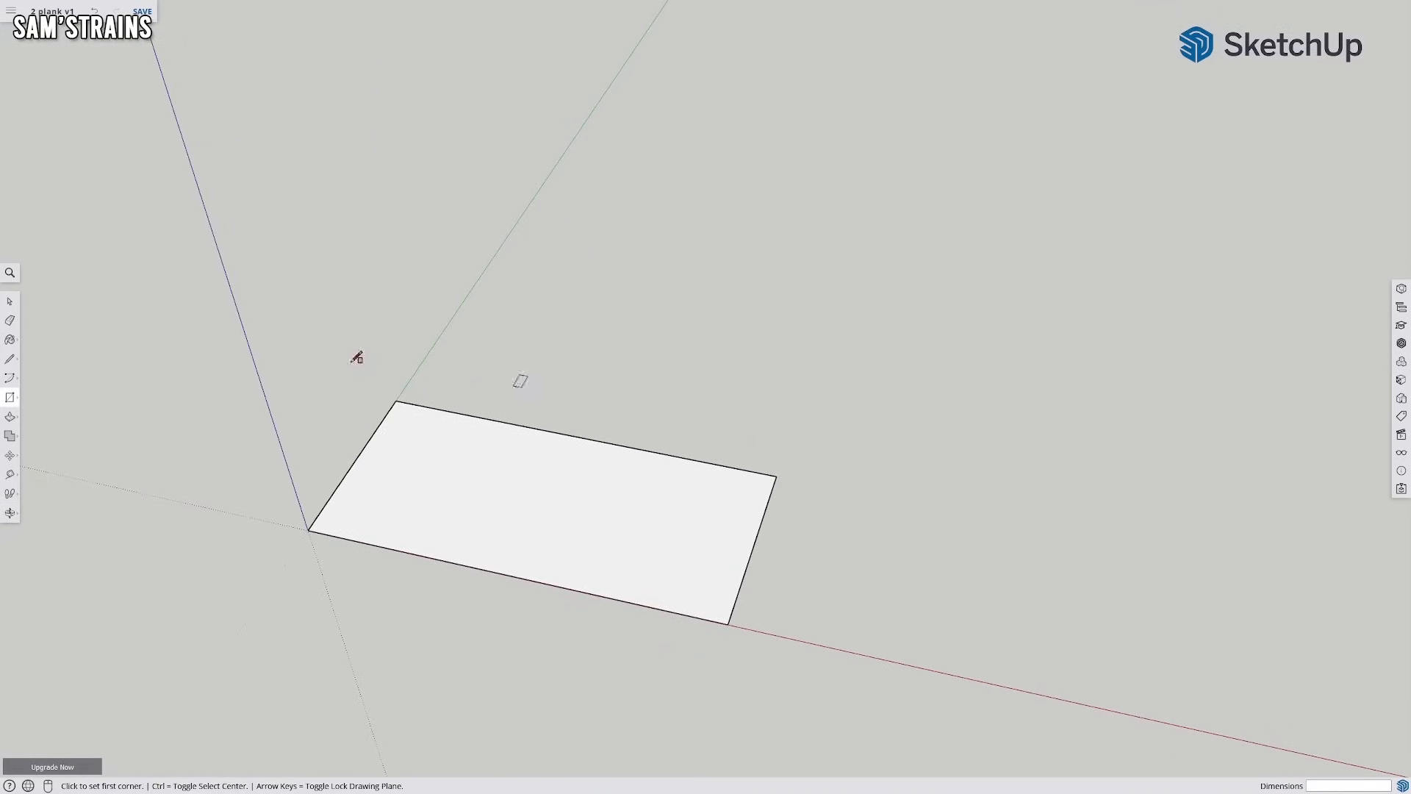
click(10, 361)
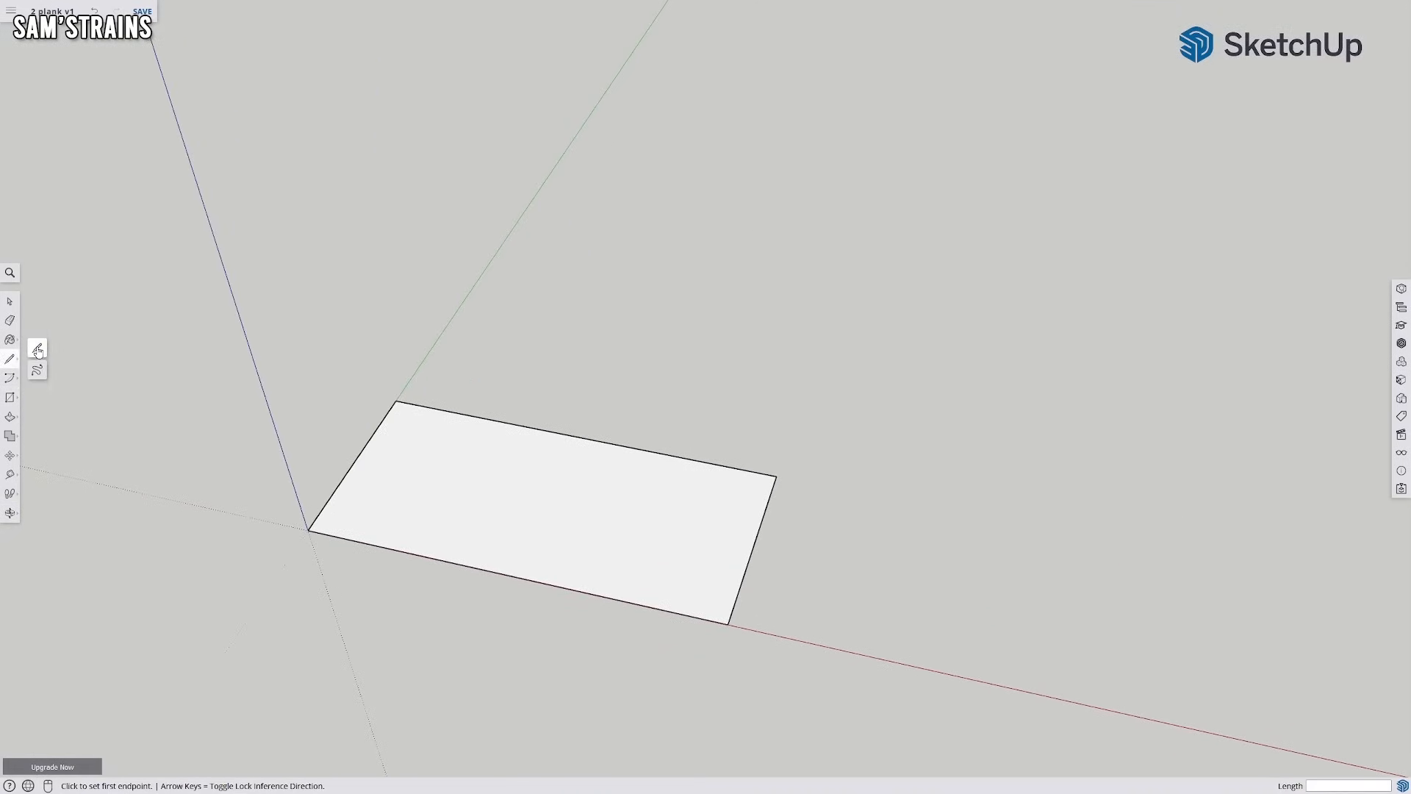
click(776, 476)
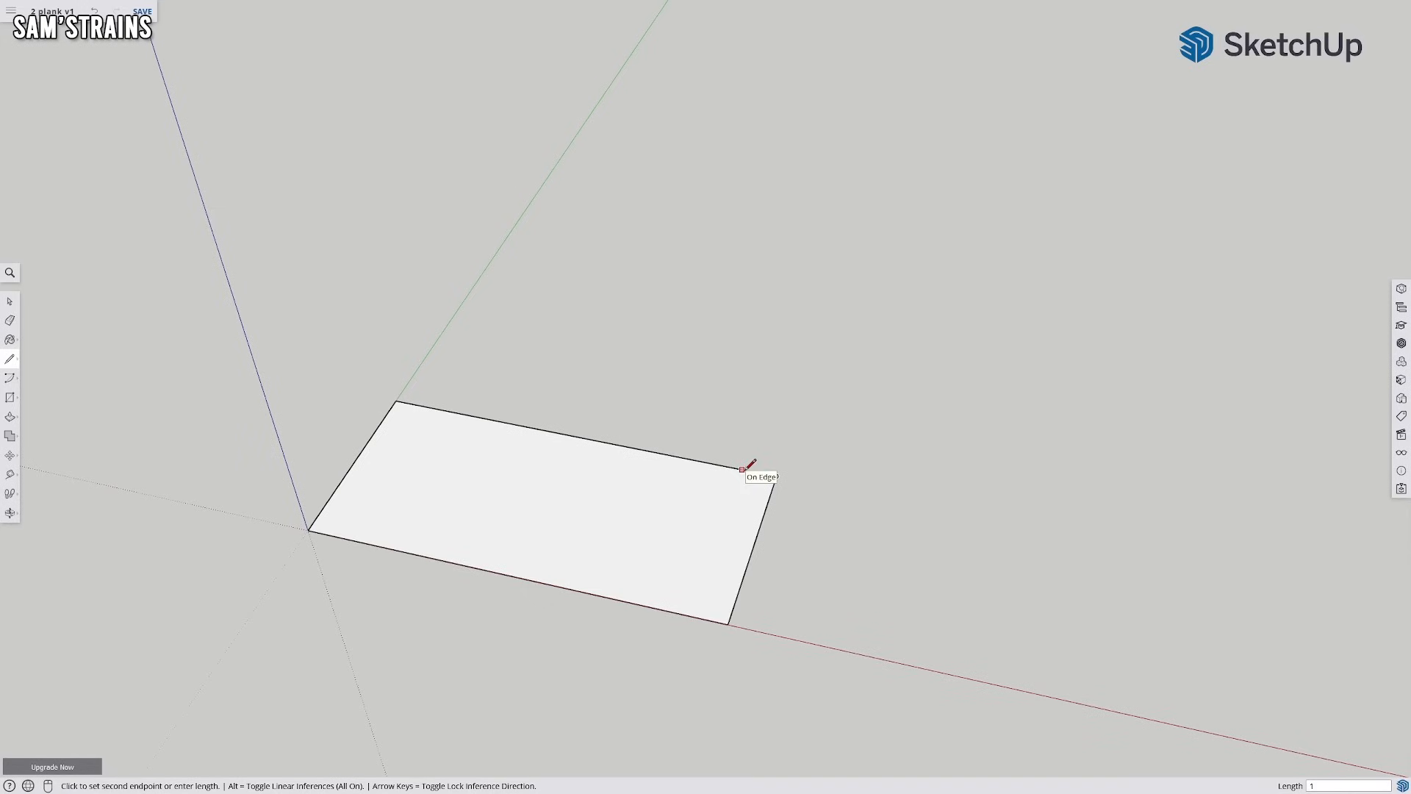
key(Return)
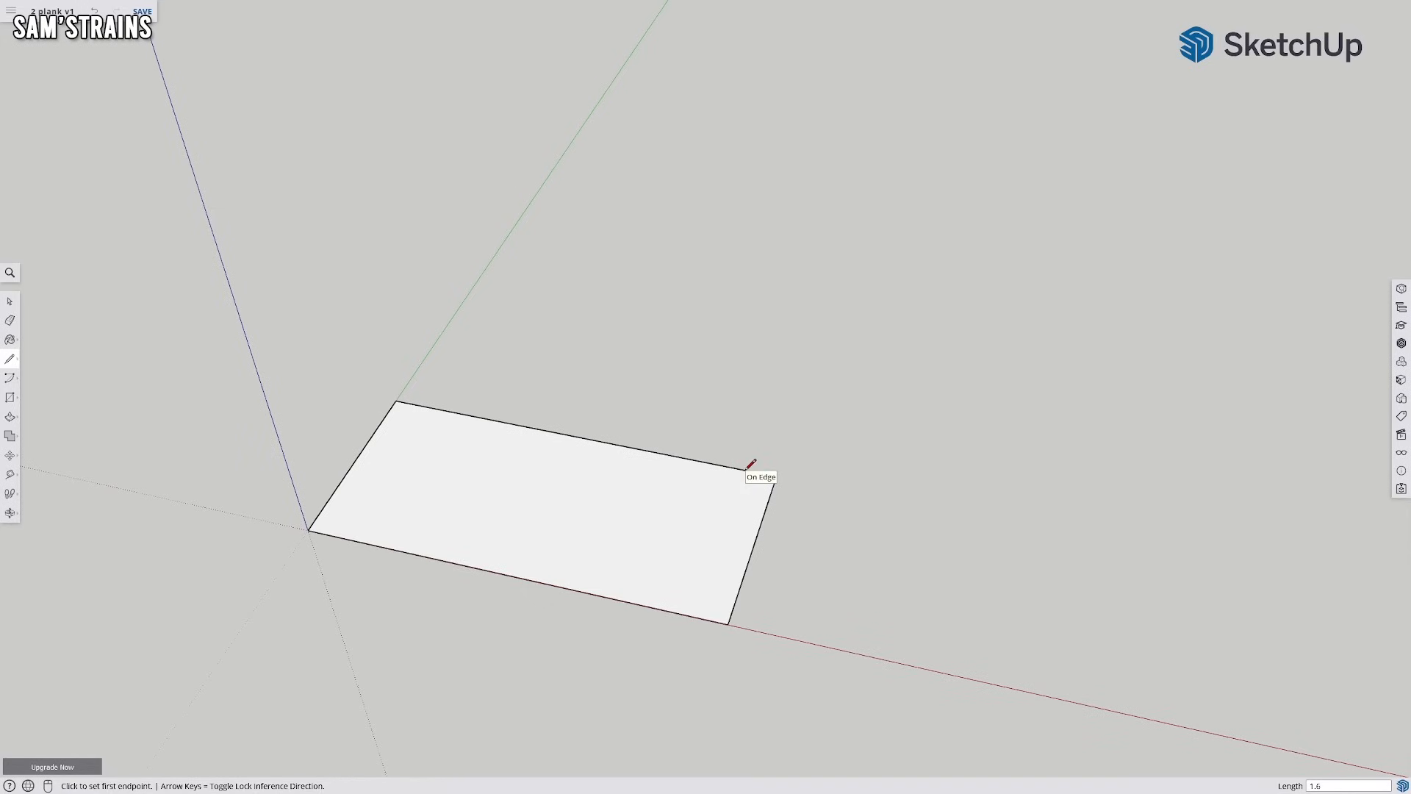
click(758, 472)
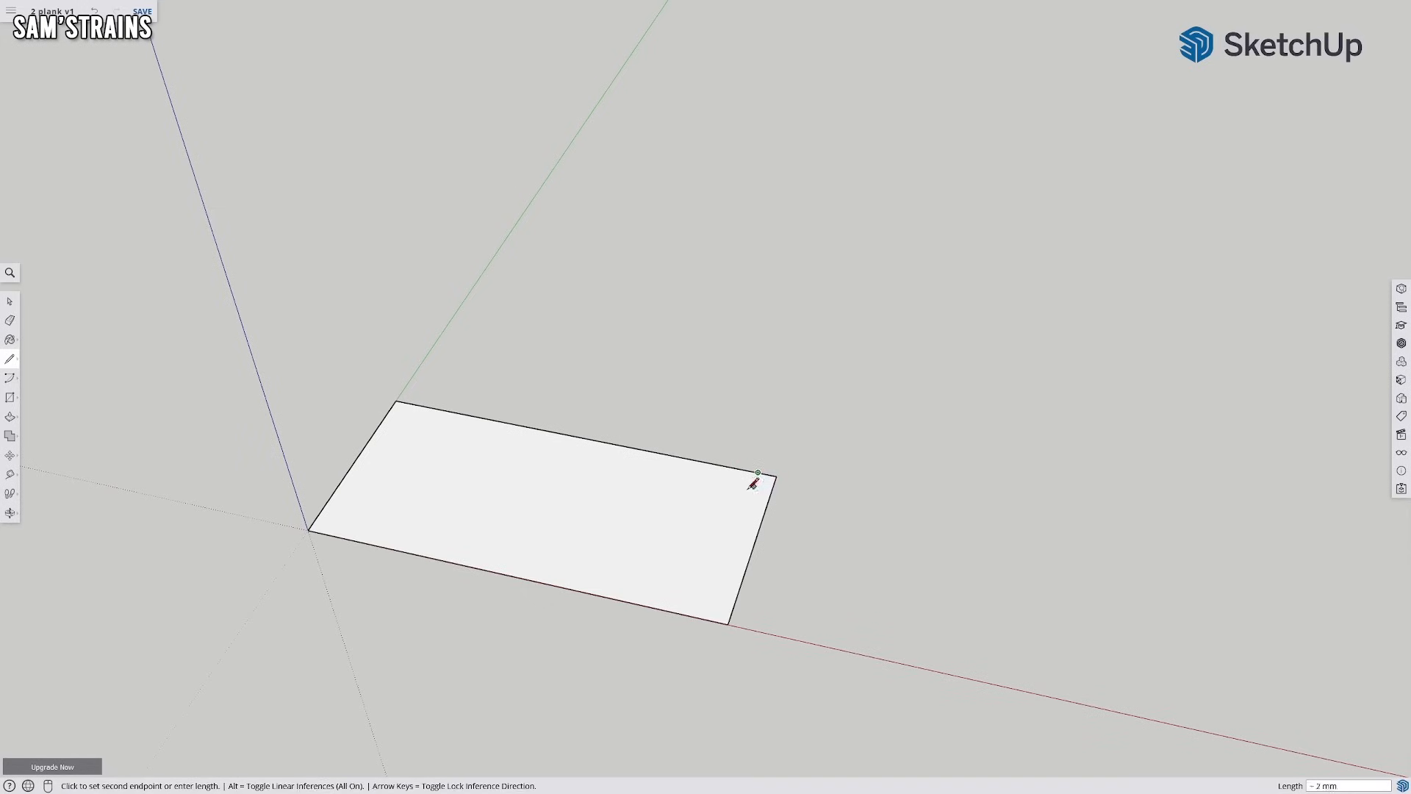
click(713, 609)
Draw a line parallel to the long edge on the red axis, 1.6 mm inside the rectangle, starting from the green-axis side
middle_drag(712, 598, 684, 577)
click(327, 524)
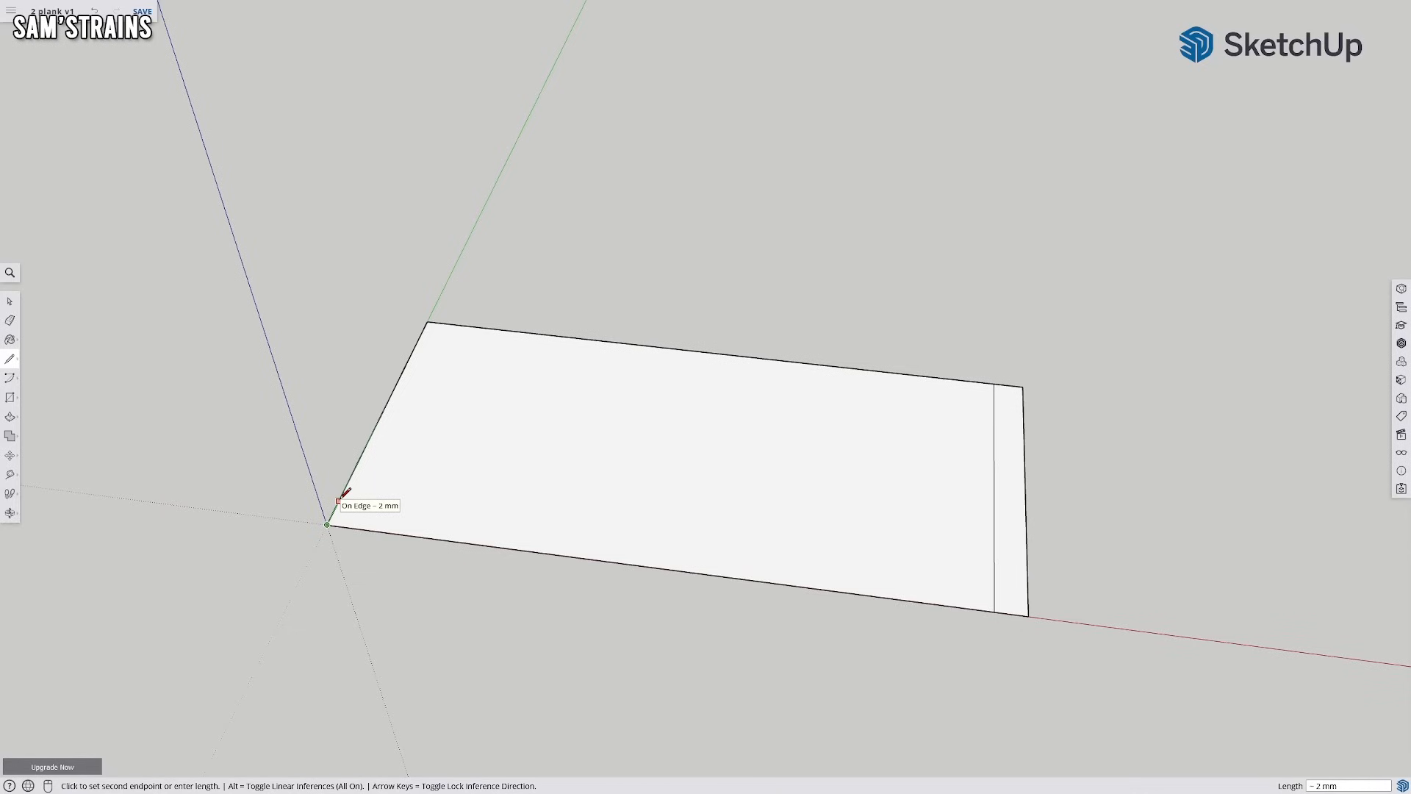
text(1.6)
key(Escape)
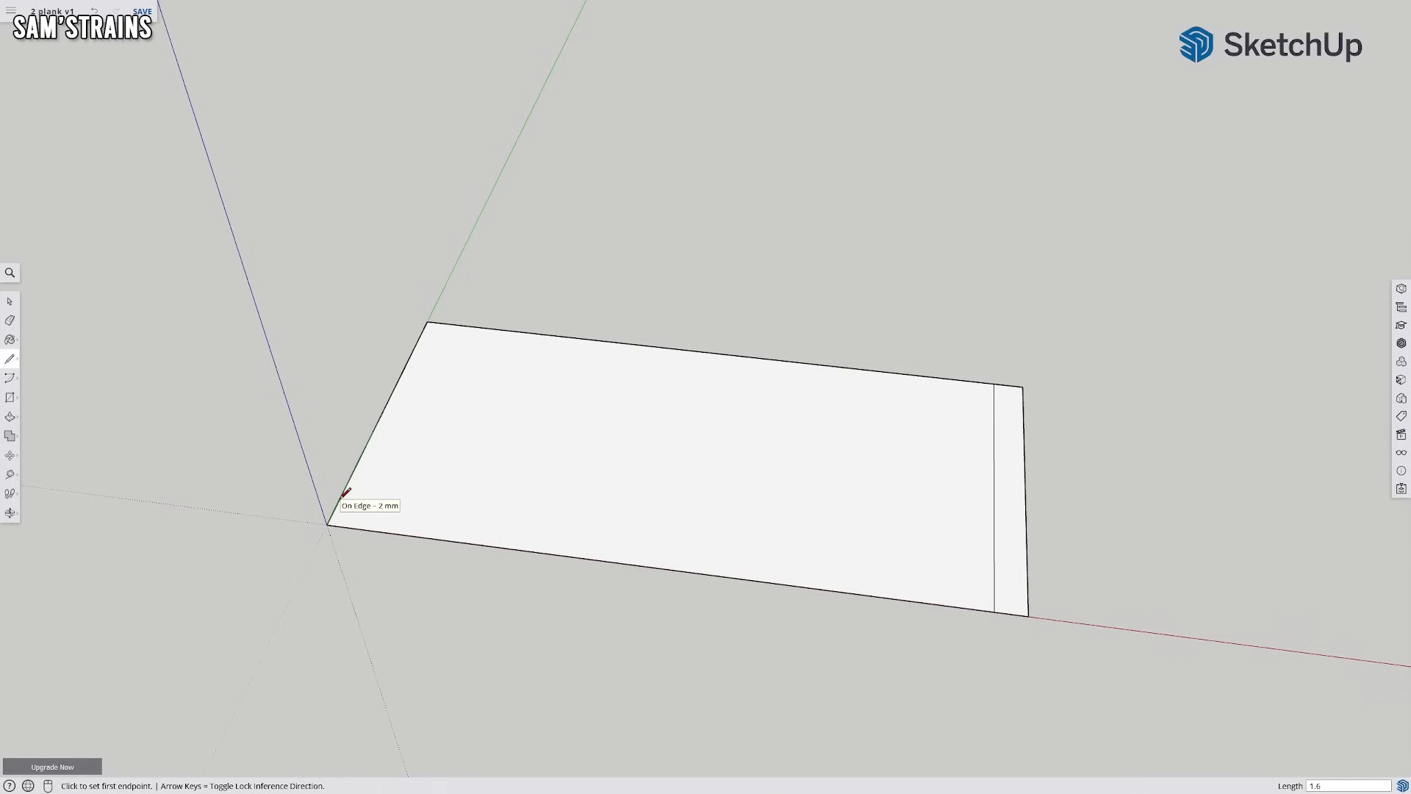
click(339, 500)
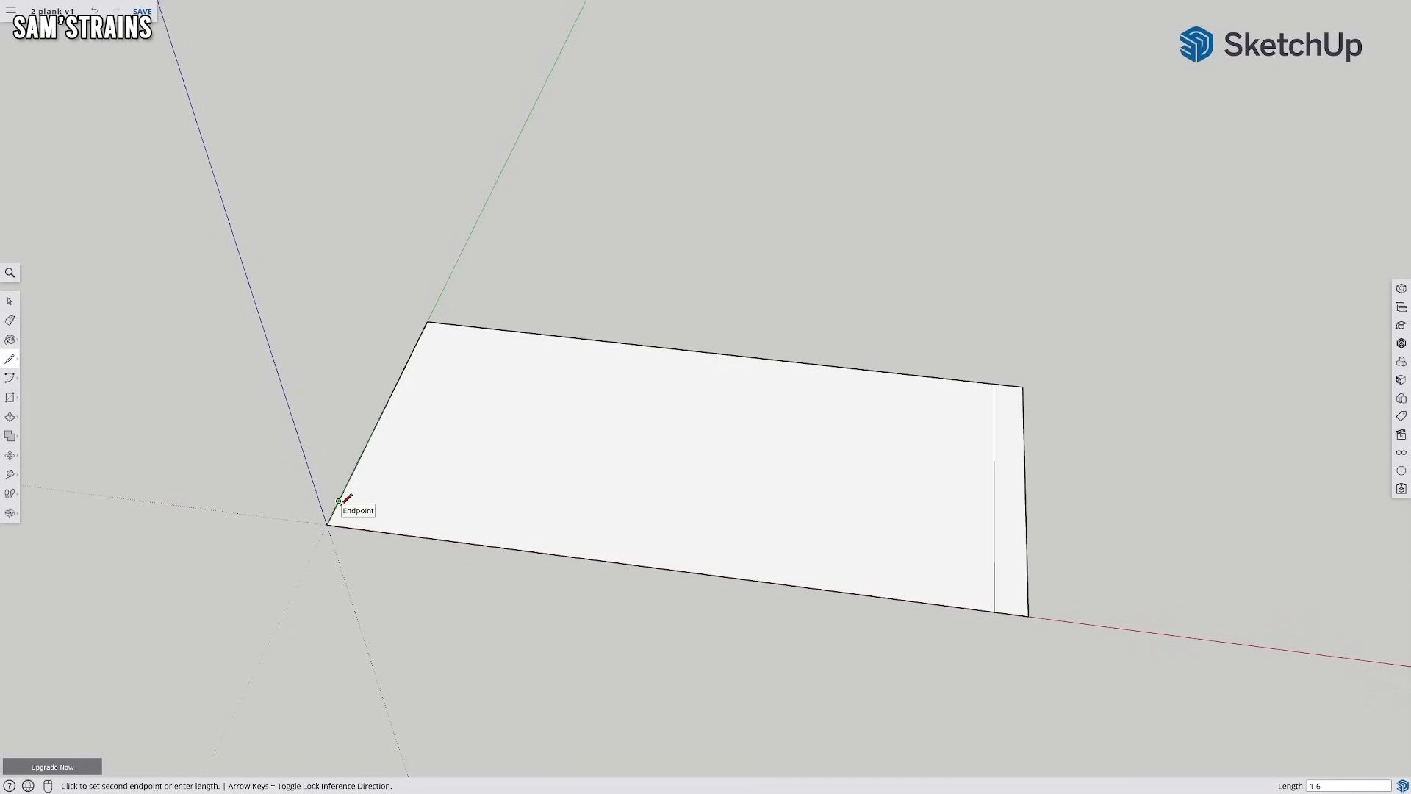
click(1028, 589)
Erase the rectangle's surplus outer edges and the dividing lines at the corner to leave a single L-shaped face
click(10, 320)
click(415, 347)
click(488, 328)
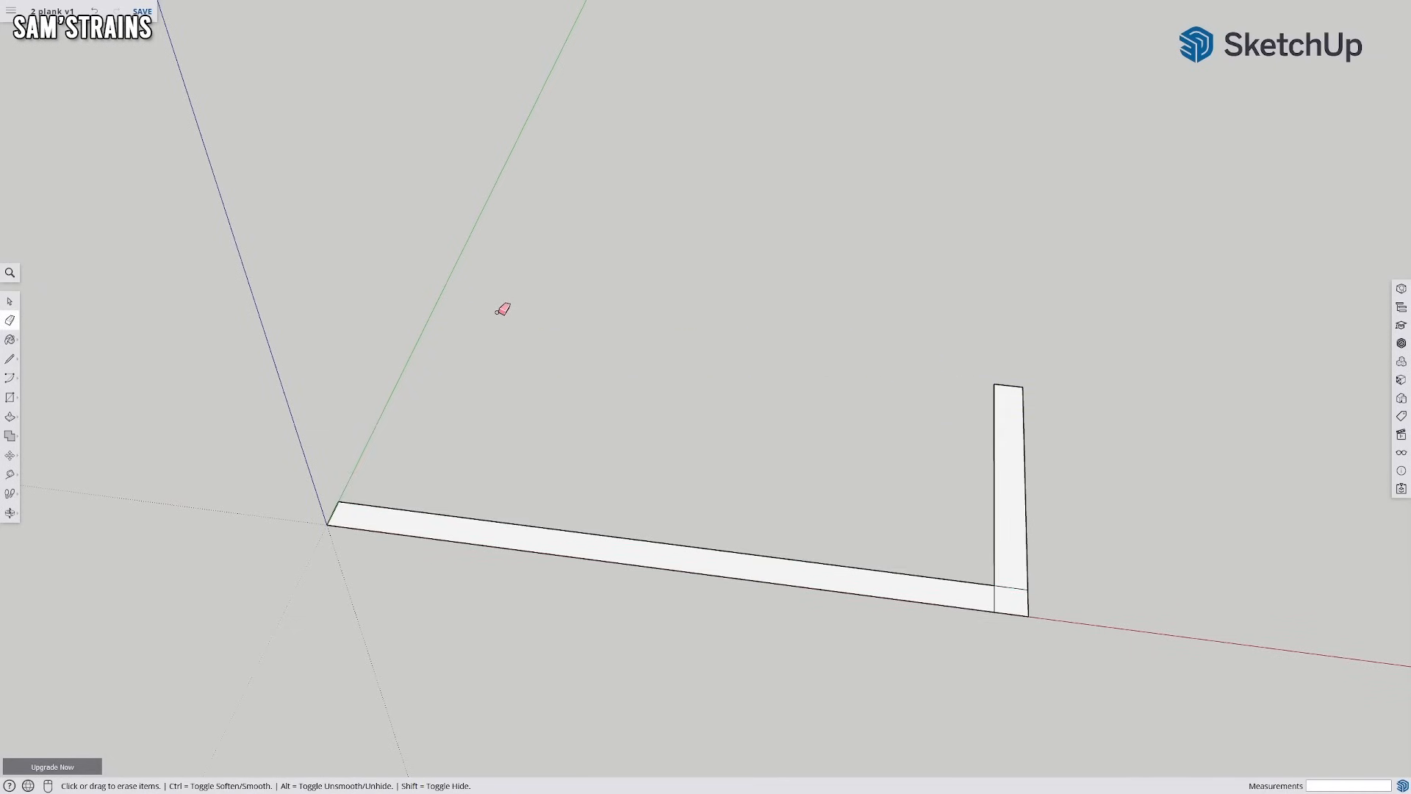
middle_drag(772, 466, 838, 552)
click(881, 540)
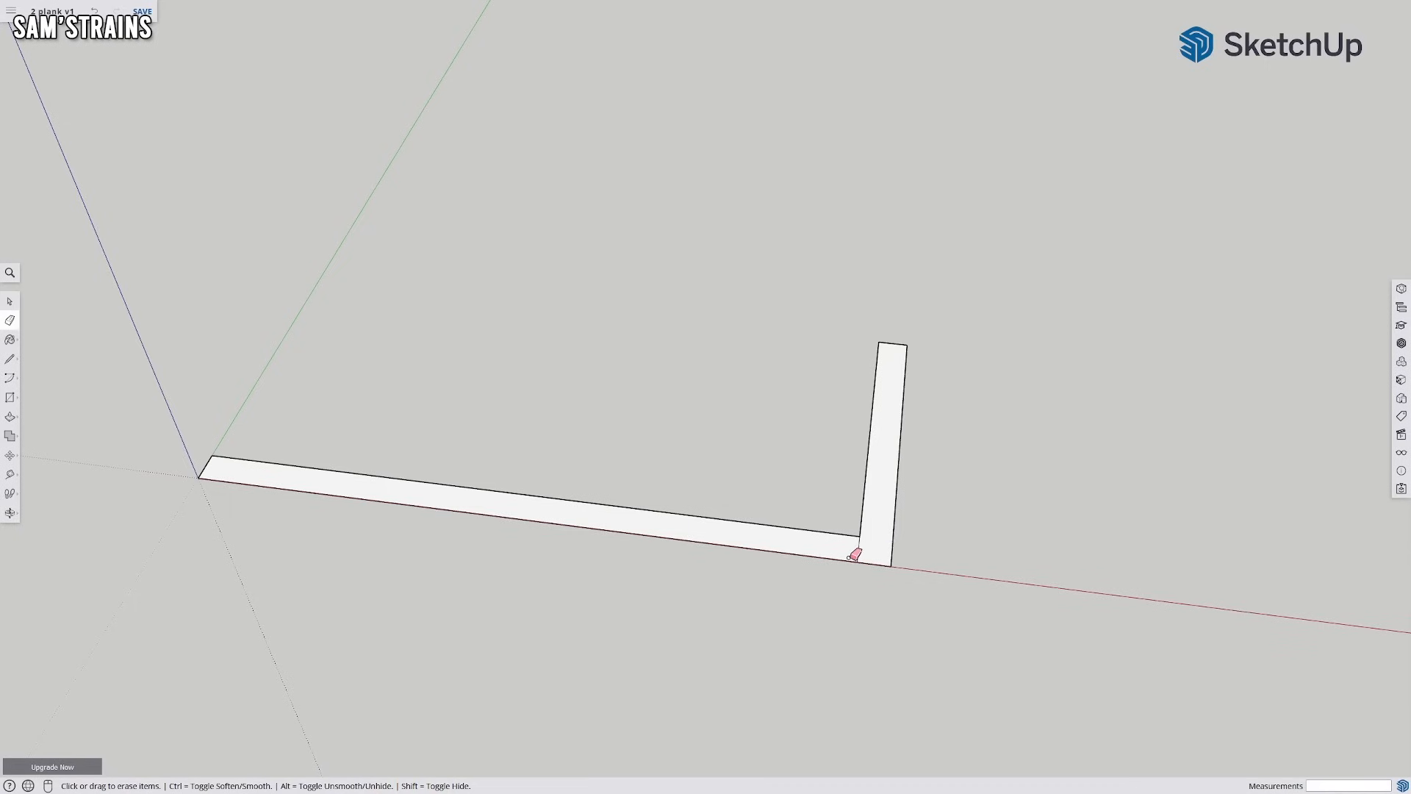
click(855, 550)
Push/Pull the L-shaped face upward by 6.54 mm
key(o)
mouse_move(517, 497)
mouse_down()
mouse_move(233, 271)
mouse_move(272, 315)
mouse_move(581, 427)
mouse_move(564, 460)
mouse_up()
key(e)
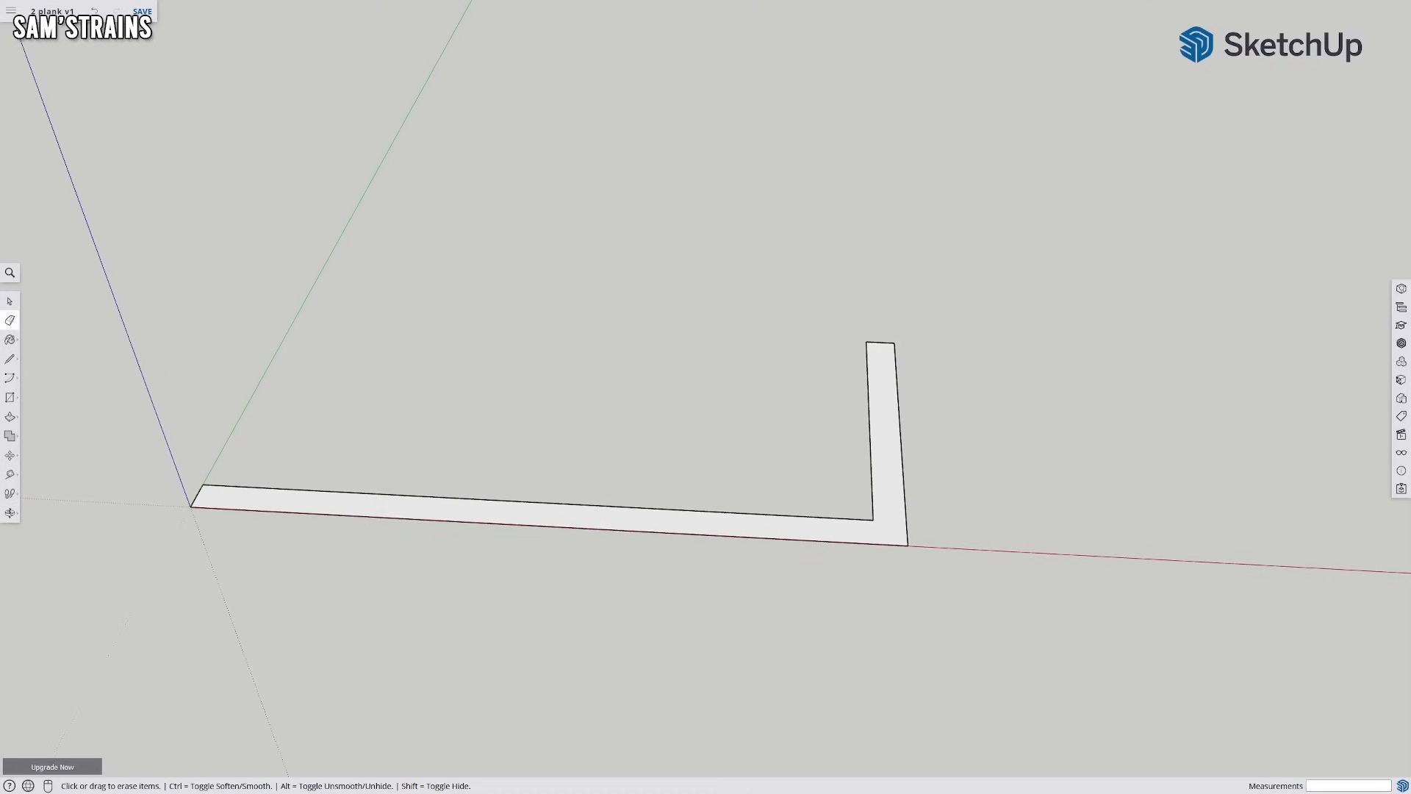
click(10, 416)
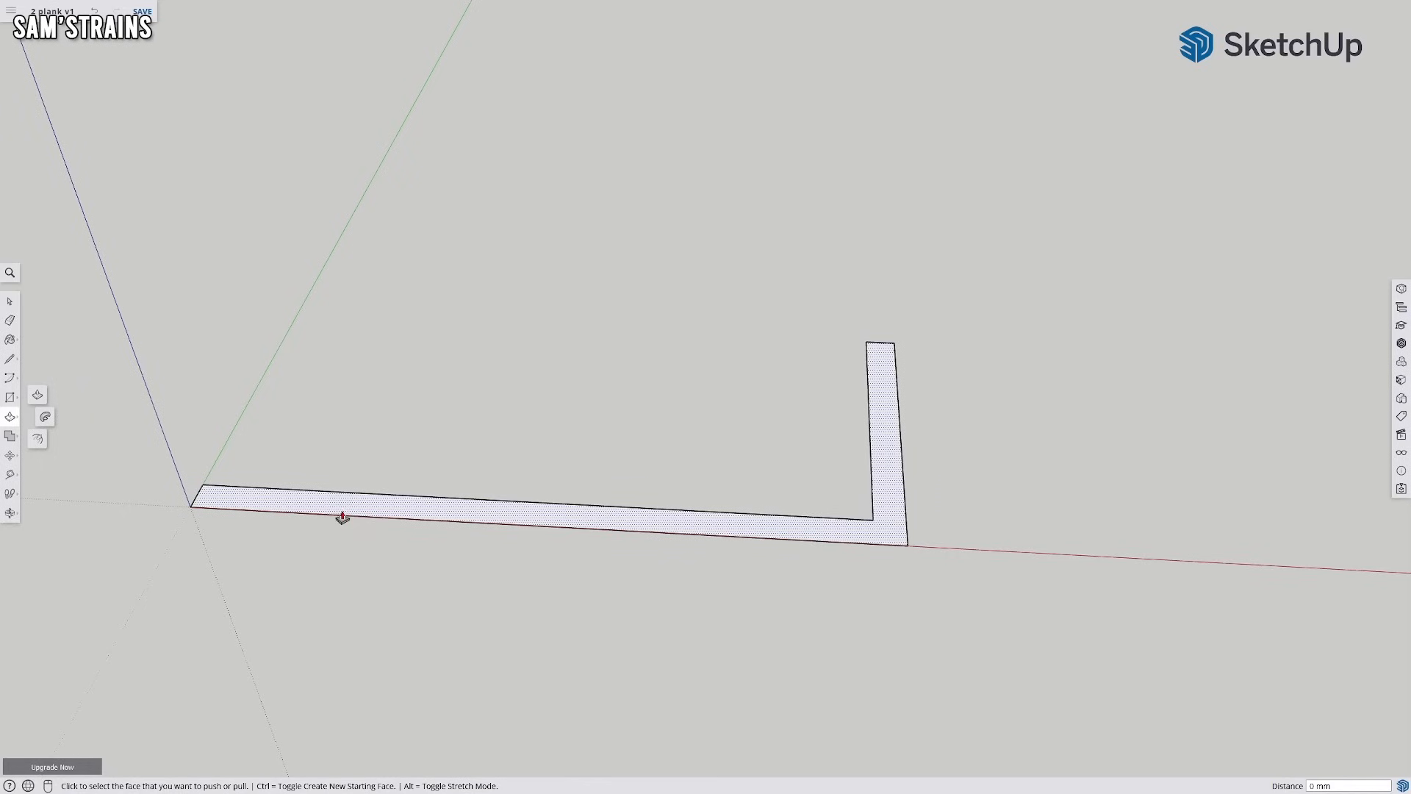
click(341, 513)
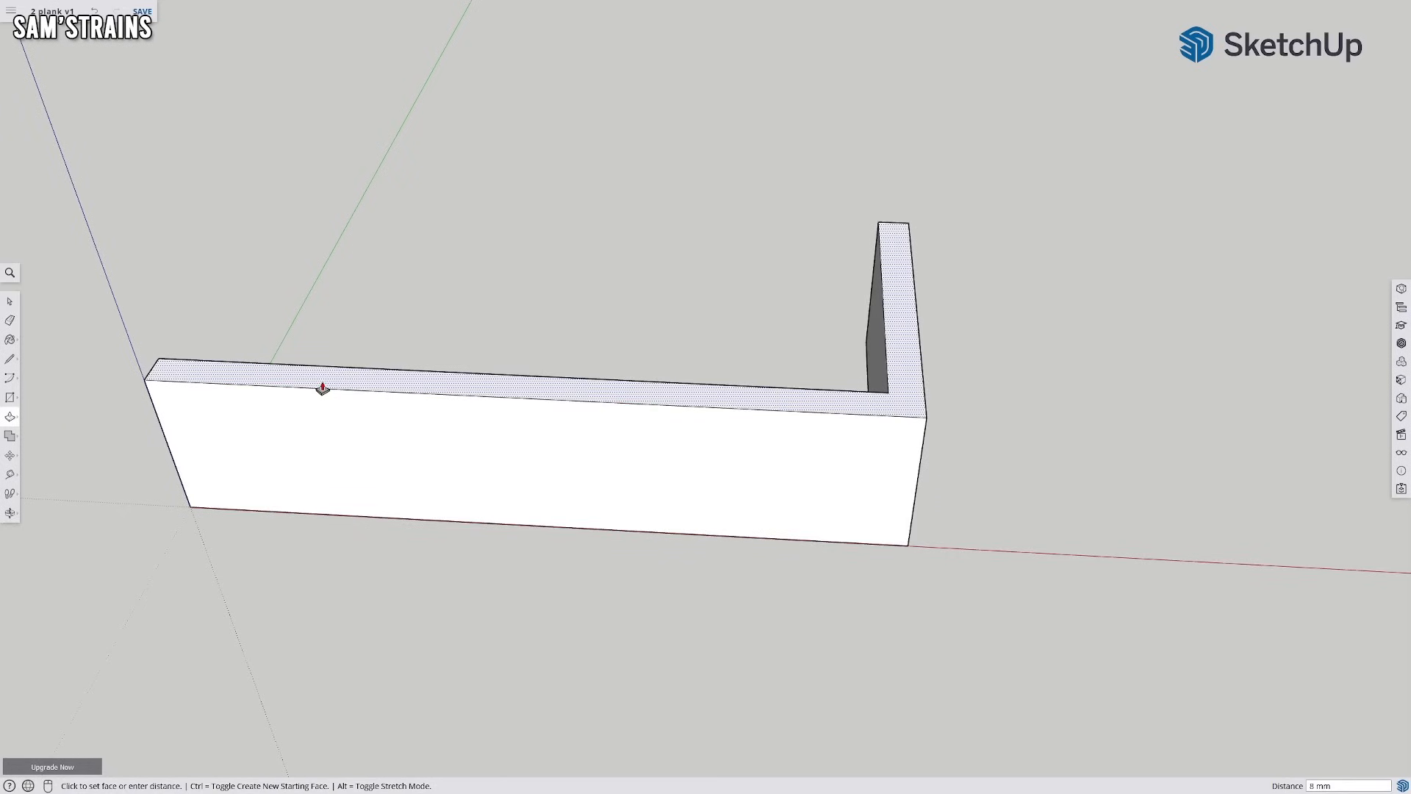
text(6.54)
key(Return)
Select the whole L-shaped solid and make it a component named plank
middle_drag(702, 607, 548, 586)
click(10, 301)
drag(375, 279, 377, 281)
right_click(395, 462)
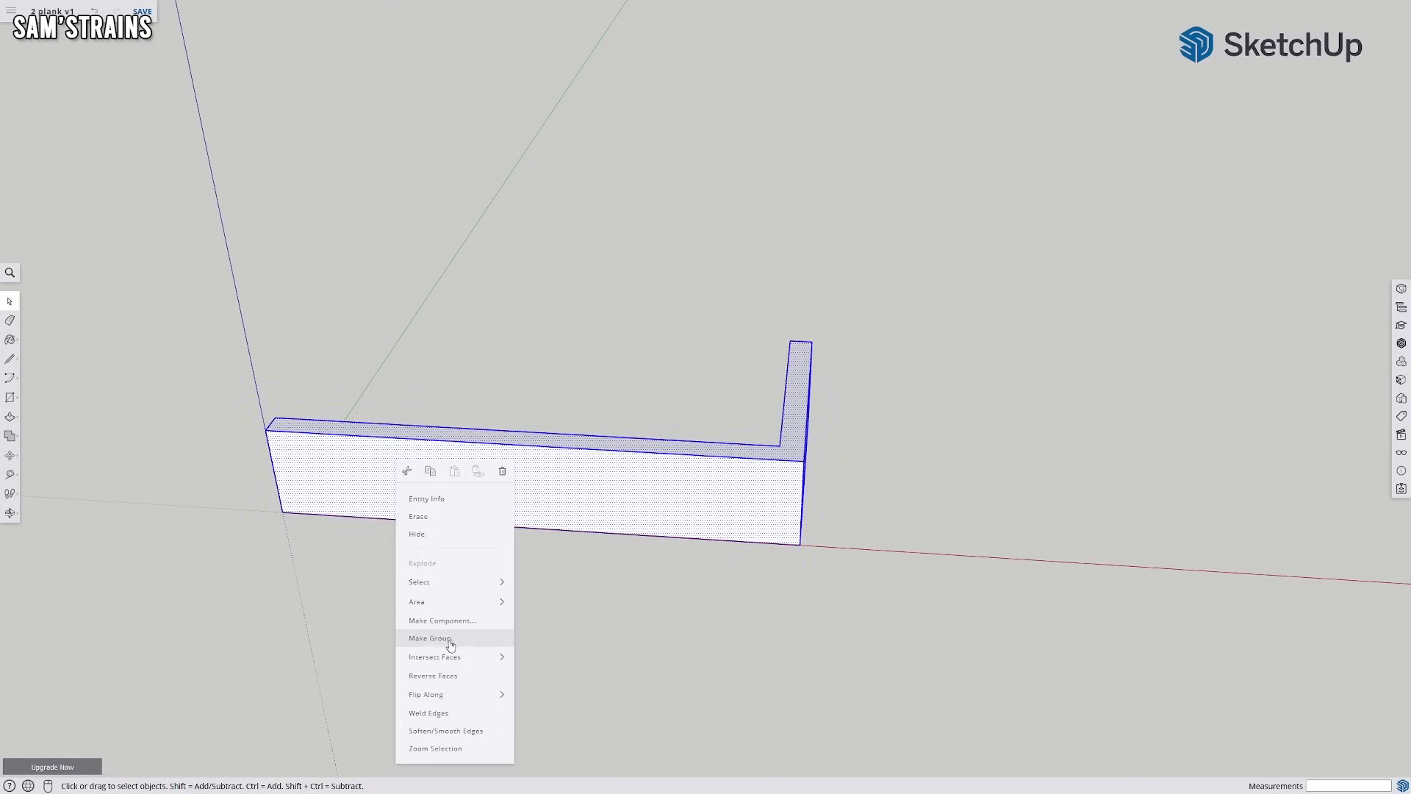
click(444, 629)
text(plank)
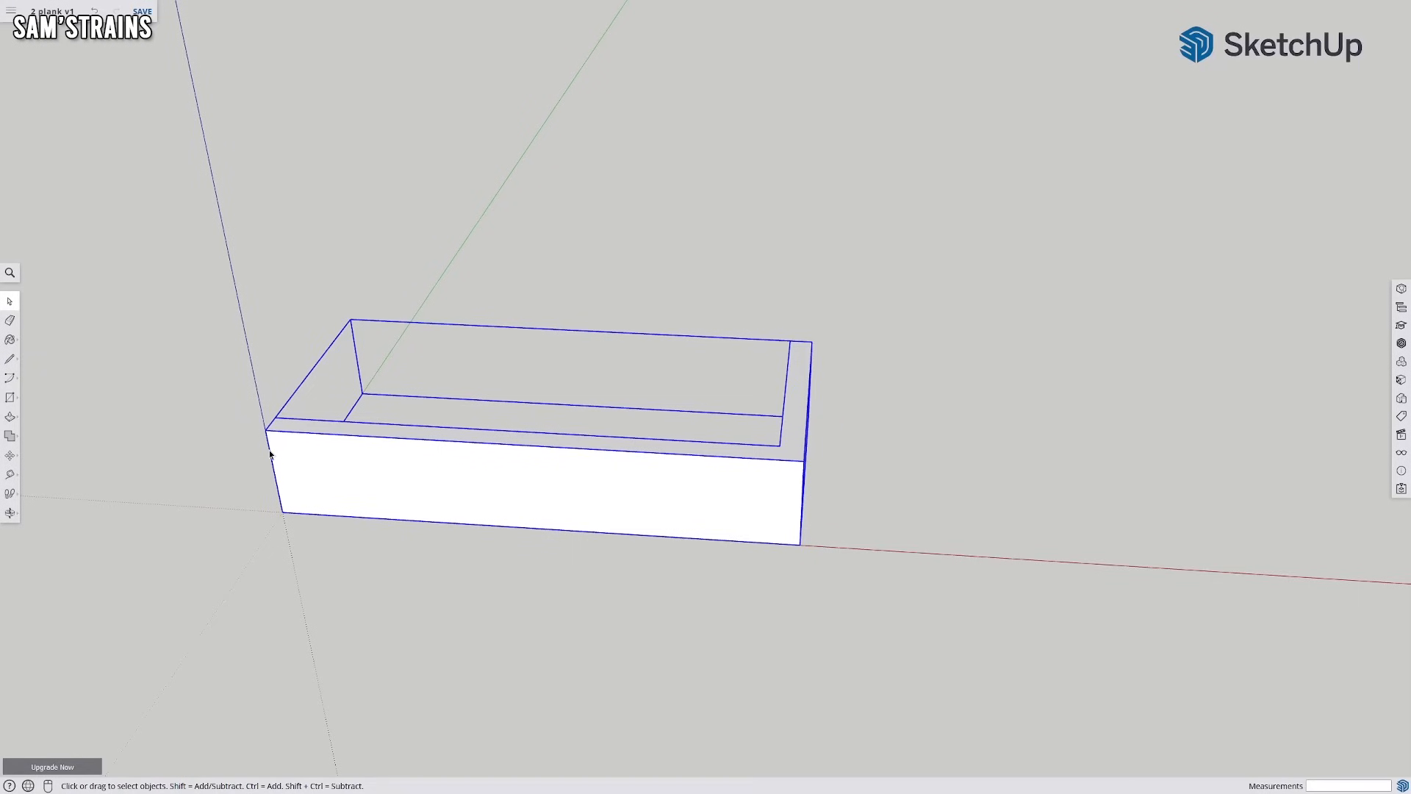
Copy the L-shaped component along the red axis to the free space on the other side of the origin
click(9, 455)
shift+middle_drag(311, 593, 765, 563)
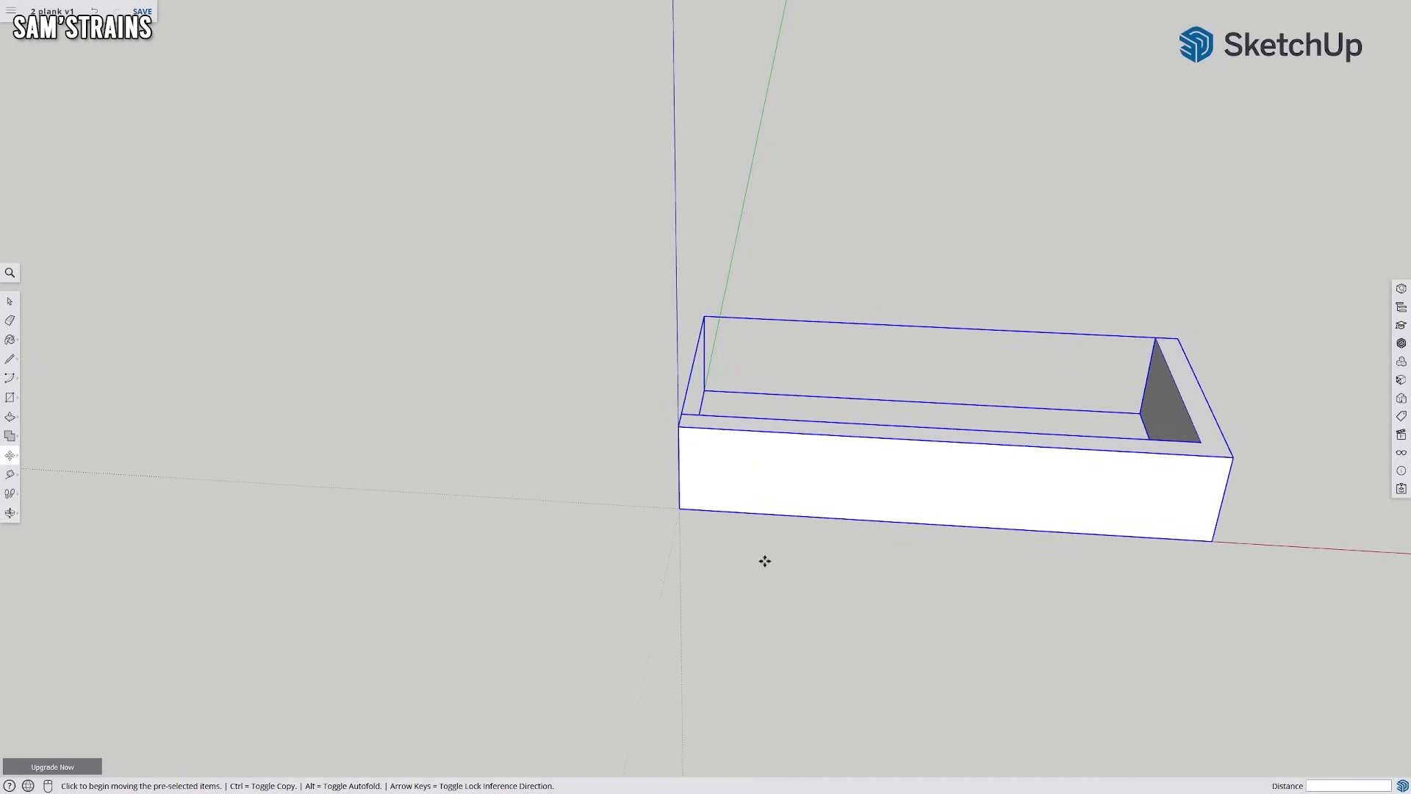
click(1210, 540)
key(ctrl)
click(606, 505)
Mirror the copied component along the red axis with a scale of -1
click(37, 477)
shift+middle_drag(385, 533, 409, 541)
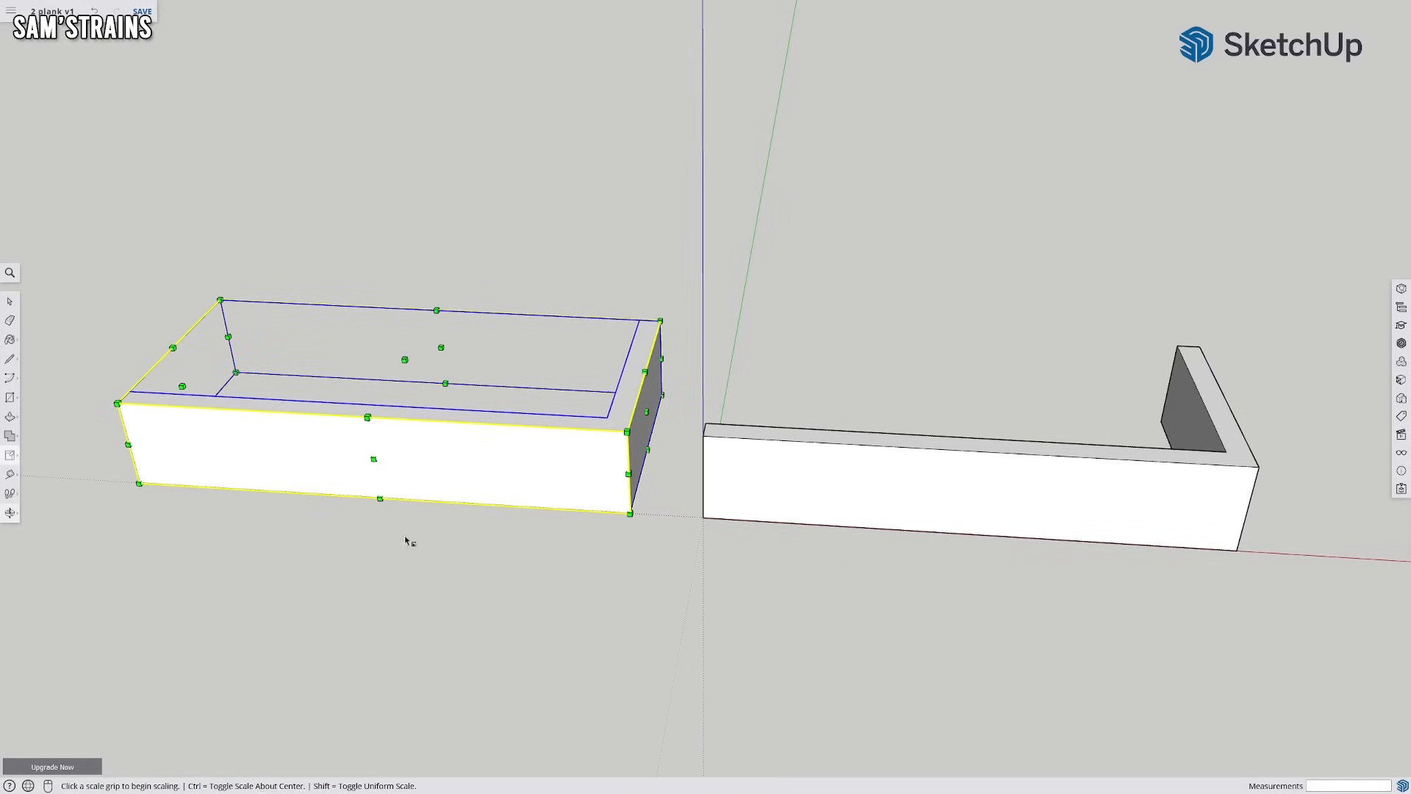
click(645, 412)
text(-1)
key(Return)
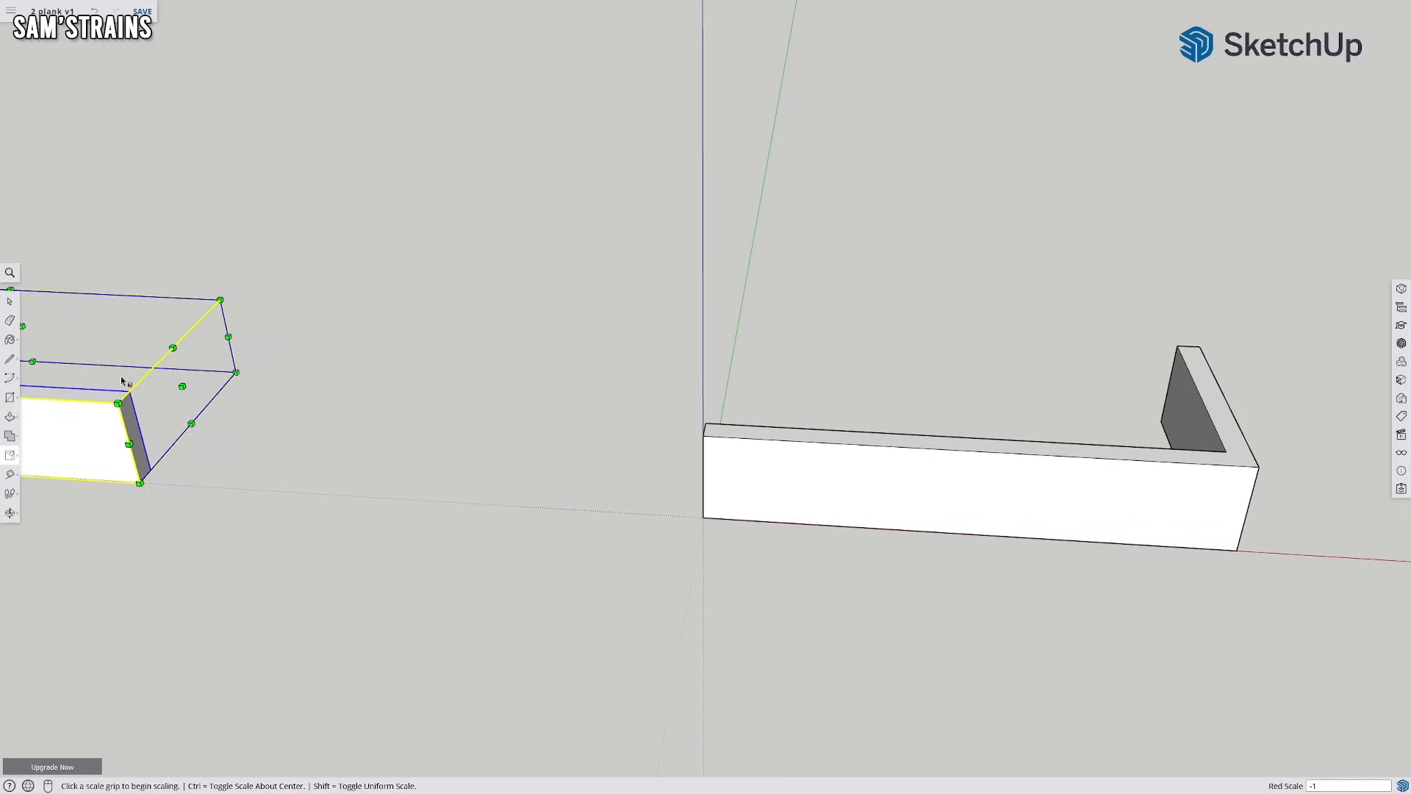
Move the mirrored component by its lower corner to the origin so it butts against the original piece
click(11, 455)
click(43, 439)
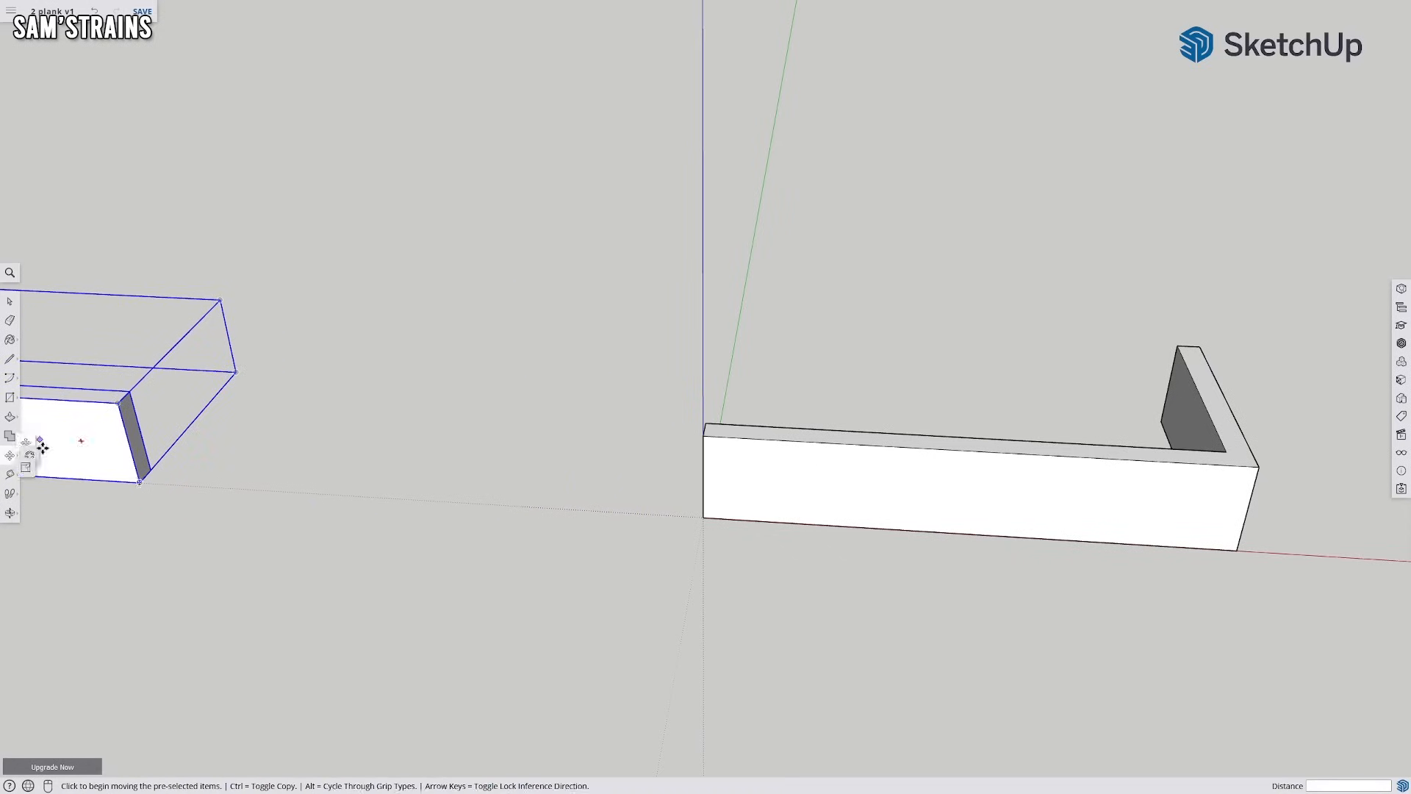
click(147, 486)
scroll(588, 552, up, 5)
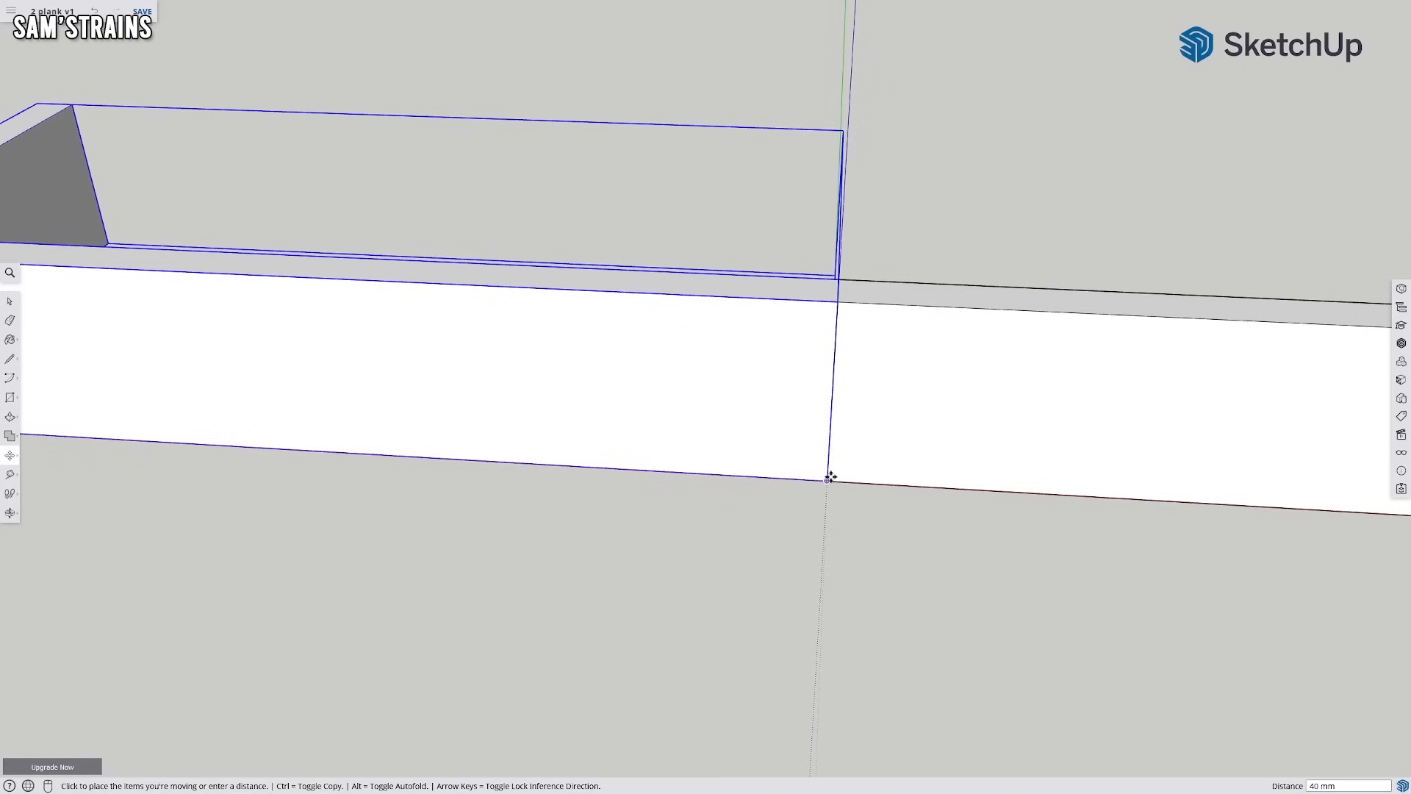
click(827, 477)
scroll(828, 477, down, 6)
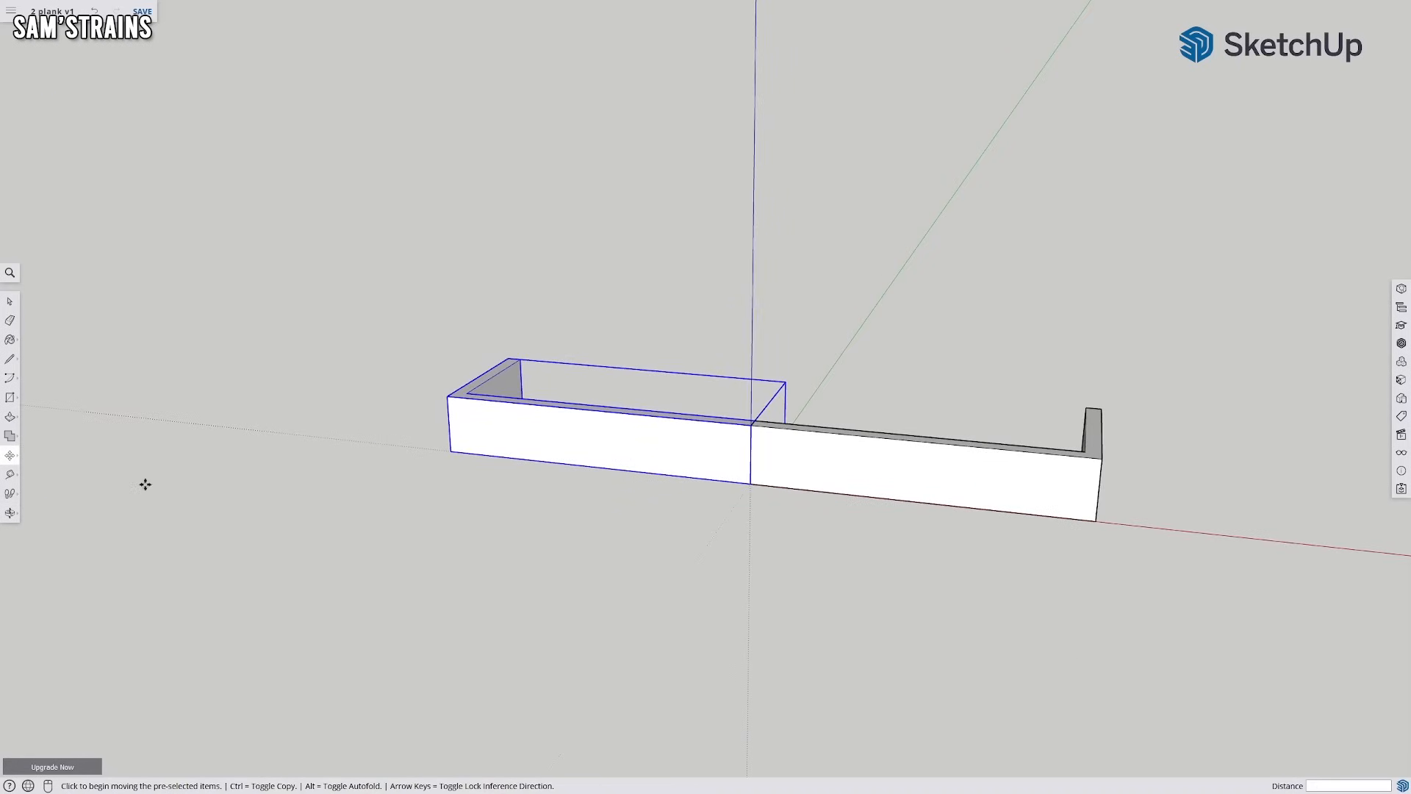
Check the length of the joined front wall with the Tape Measure, starting from its outer lower corner
click(5, 475)
scroll(320, 526, up, 3)
click(511, 416)
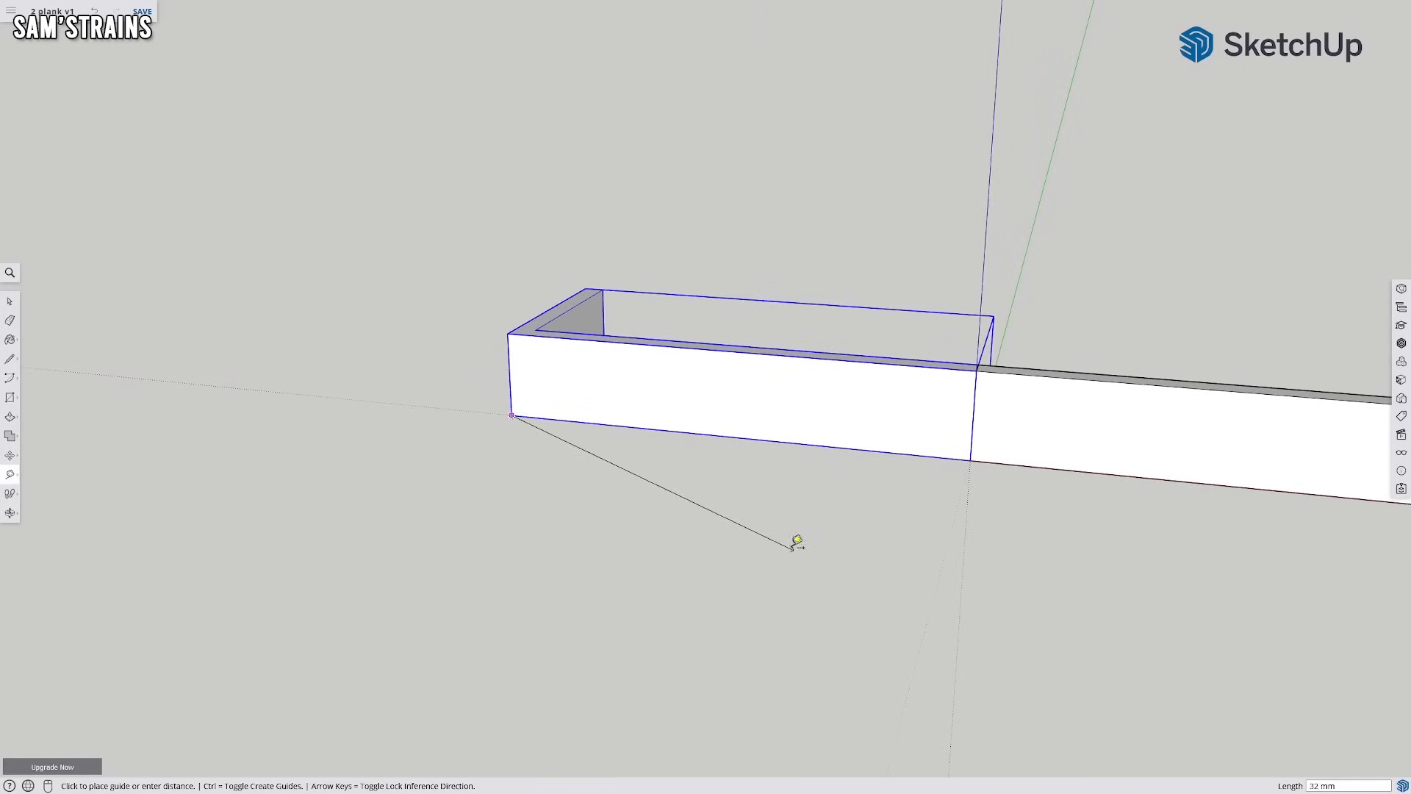
shift+middle_drag(1294, 526, 817, 447)
key(Escape)
middle_drag(1061, 522, 674, 563)
scroll(674, 564, down, 3)
Select both L-shaped components and copy them along the green axis, clear of the originals
click(10, 302)
click(923, 422)
middle_drag(923, 421, 854, 618)
drag(860, 632, 581, 331)
middle_drag(843, 478, 740, 252)
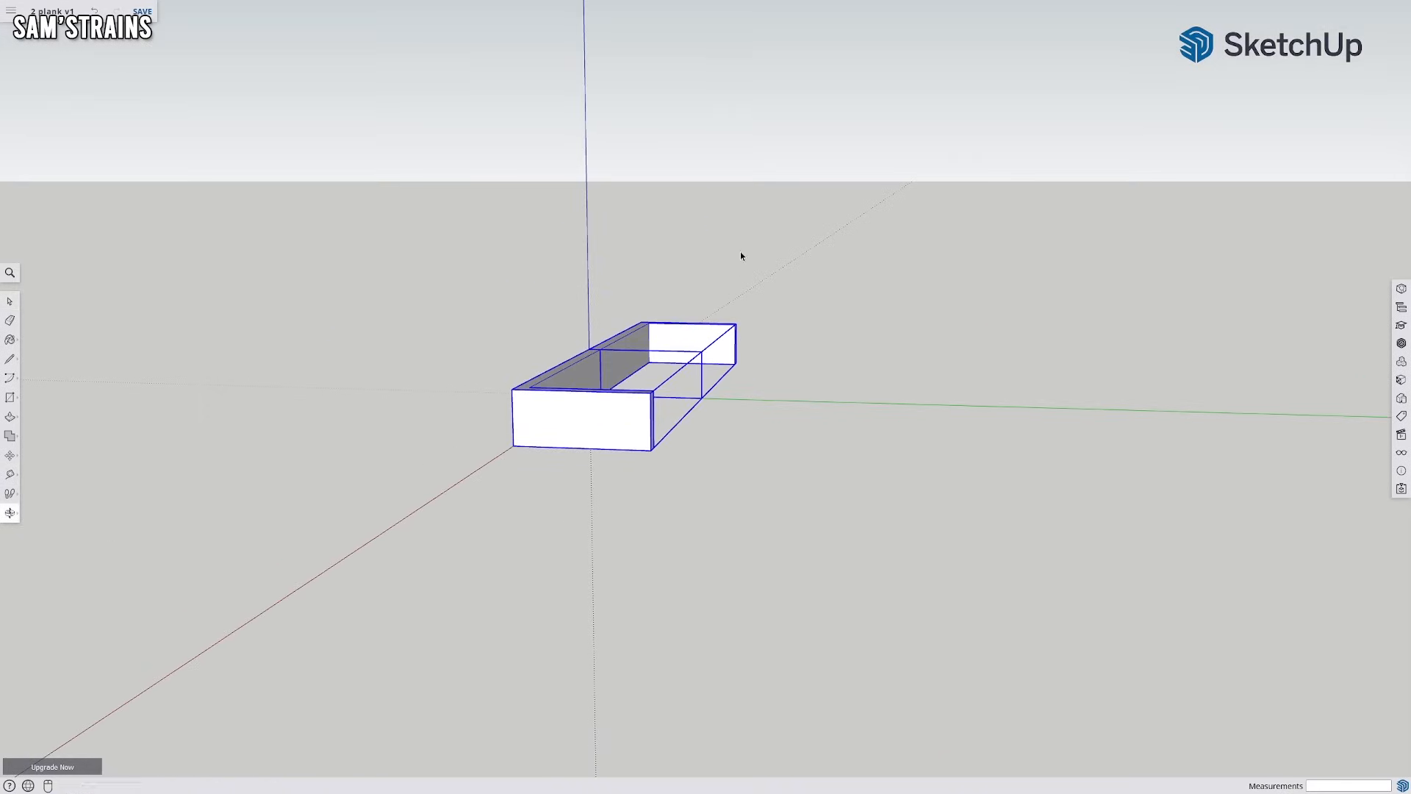
click(10, 456)
middle_drag(542, 561, 592, 580)
key(ctrl)
click(576, 479)
click(770, 474)
Mirror the copied pair along the green axis with a scale of -1
click(11, 458)
click(45, 478)
middle_drag(698, 514, 807, 541)
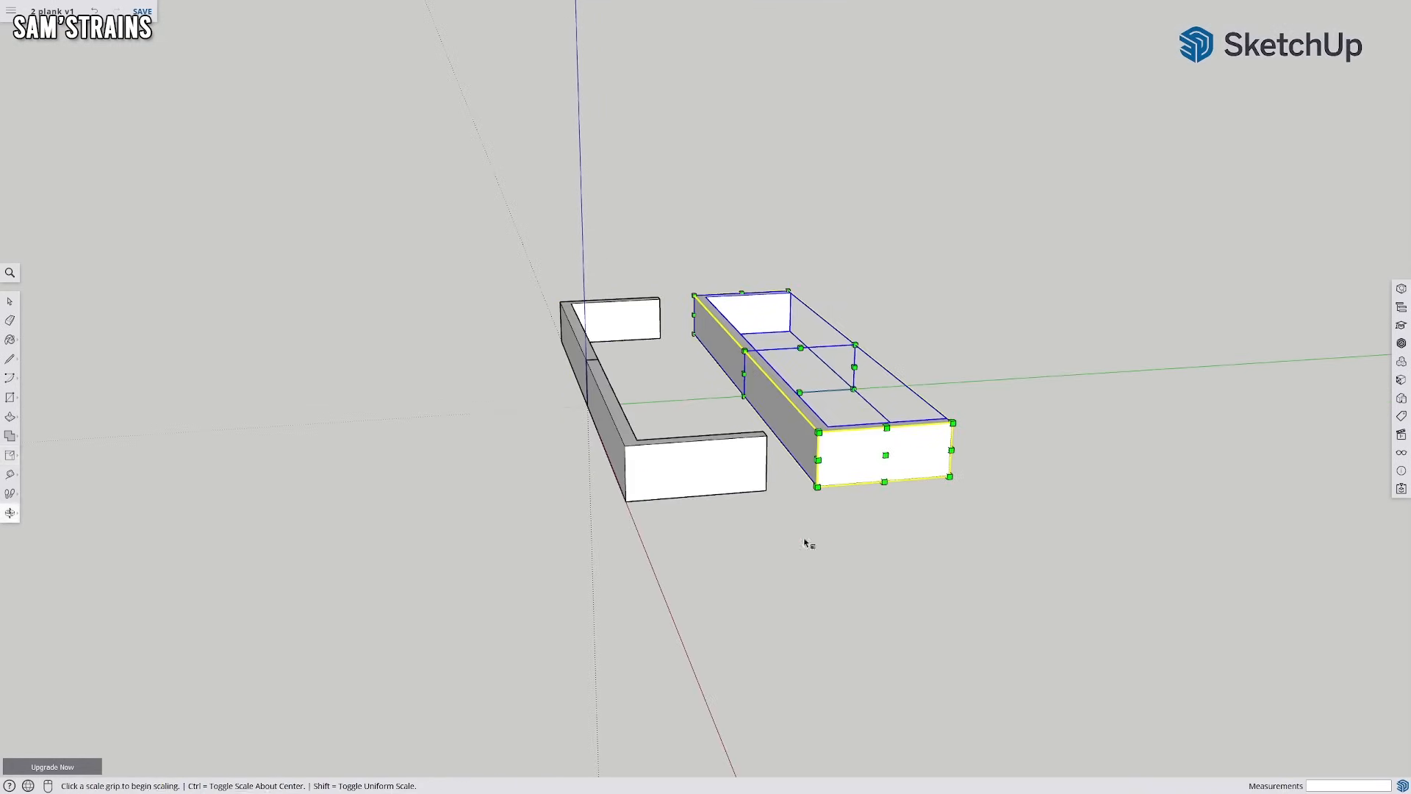
click(743, 375)
key(Return)
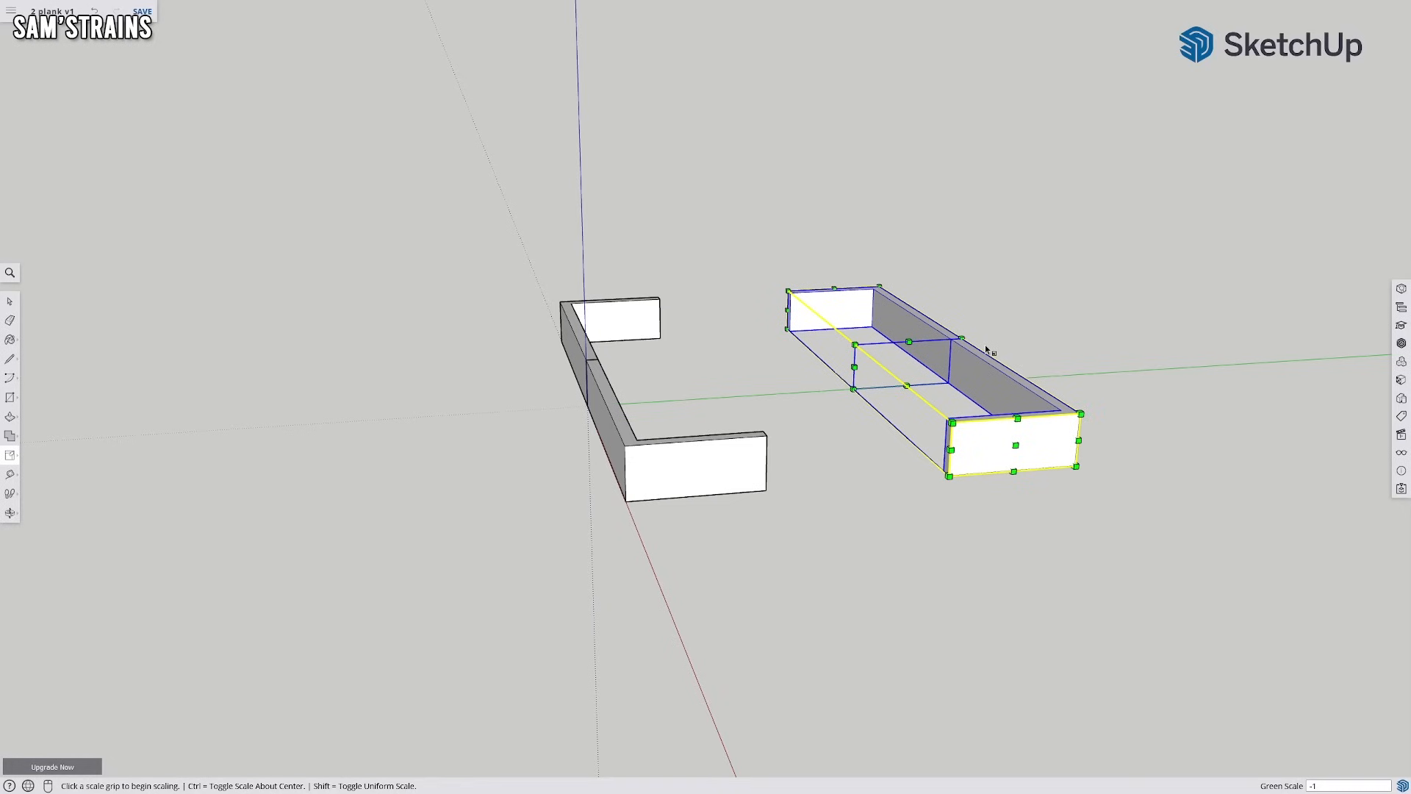
Move the mirrored pair by its lower corner onto the originals' end corner to close the rectangular frame, and clear the selection
click(9, 458)
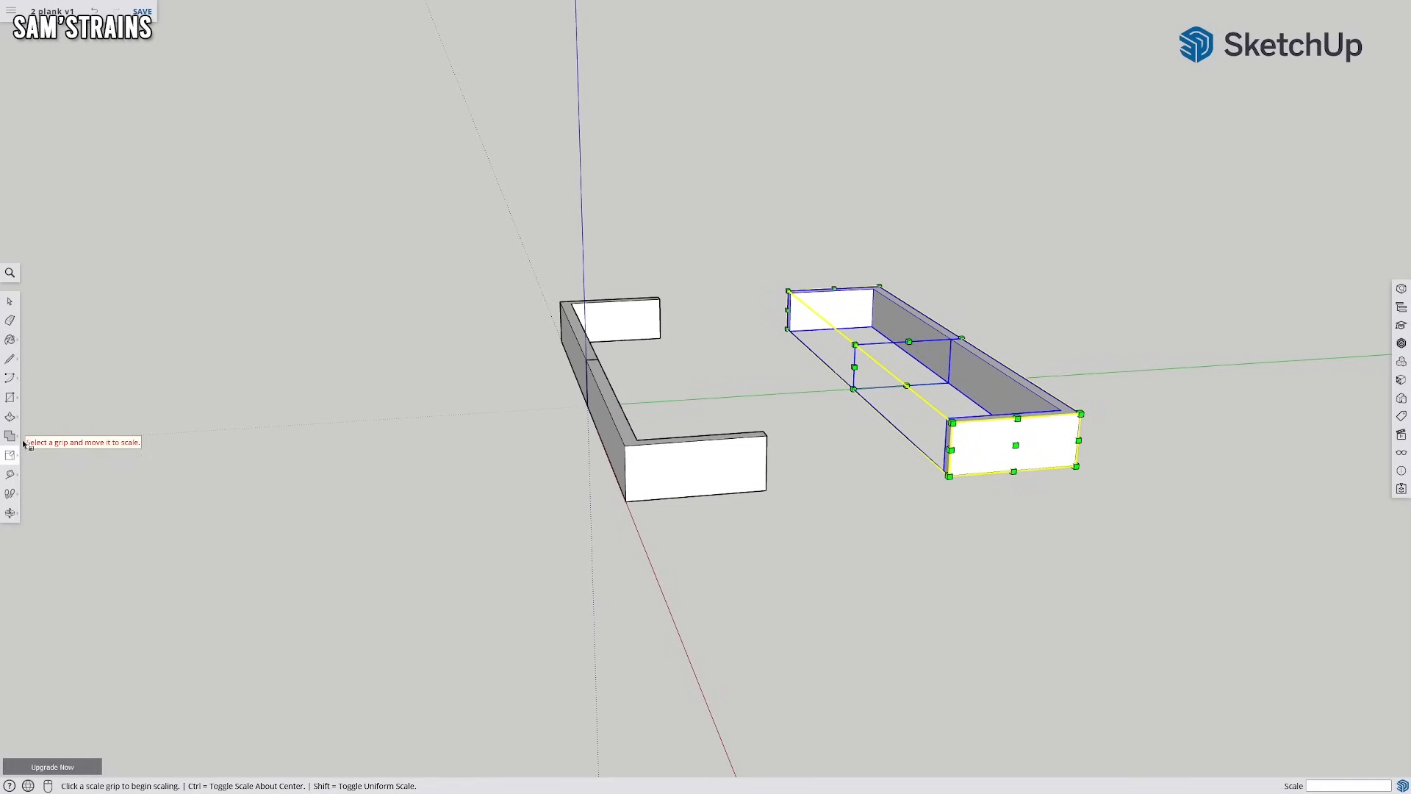
click(10, 457)
click(38, 436)
scroll(894, 536, up, 3)
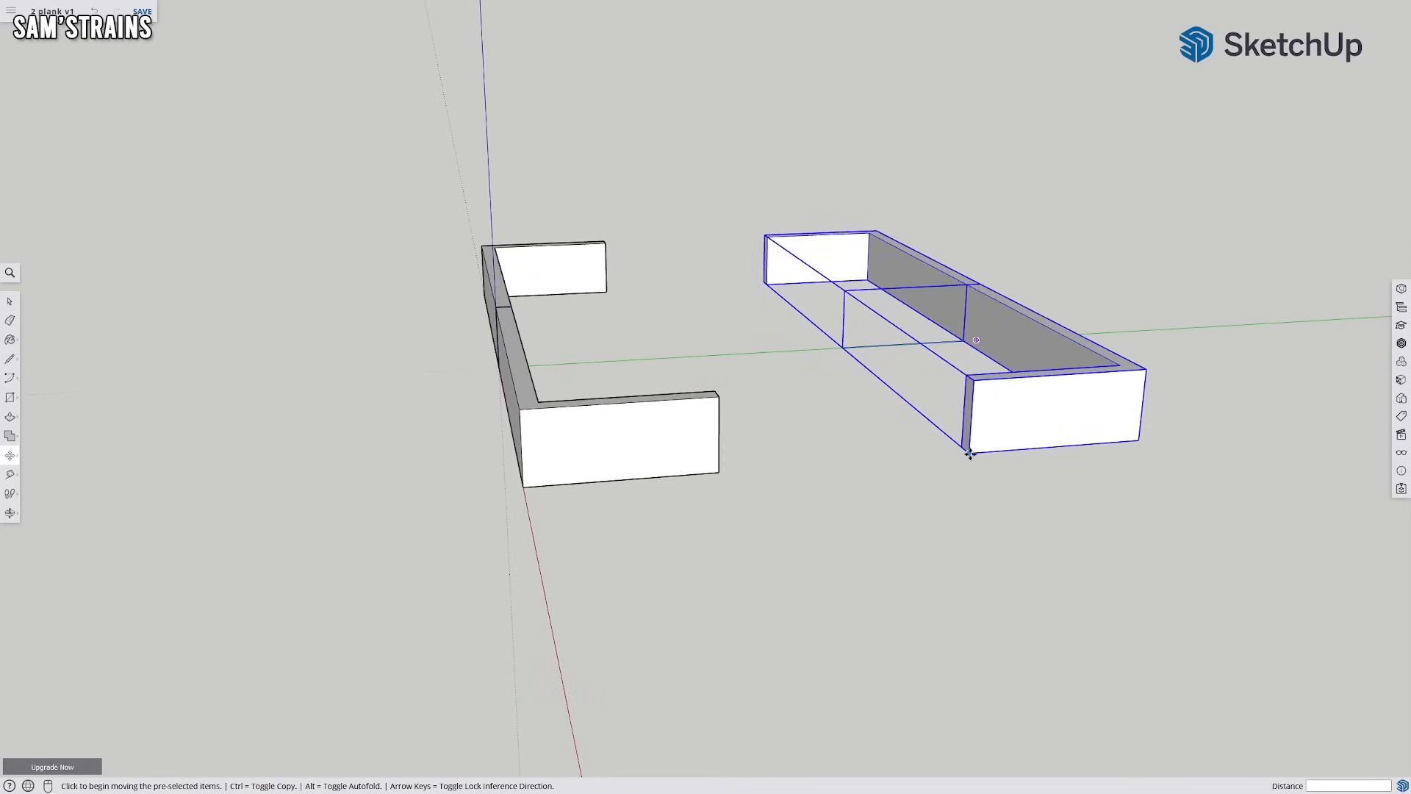
click(969, 453)
click(718, 473)
middle_drag(638, 556, 290, 326)
click(9, 301)
click(419, 514)
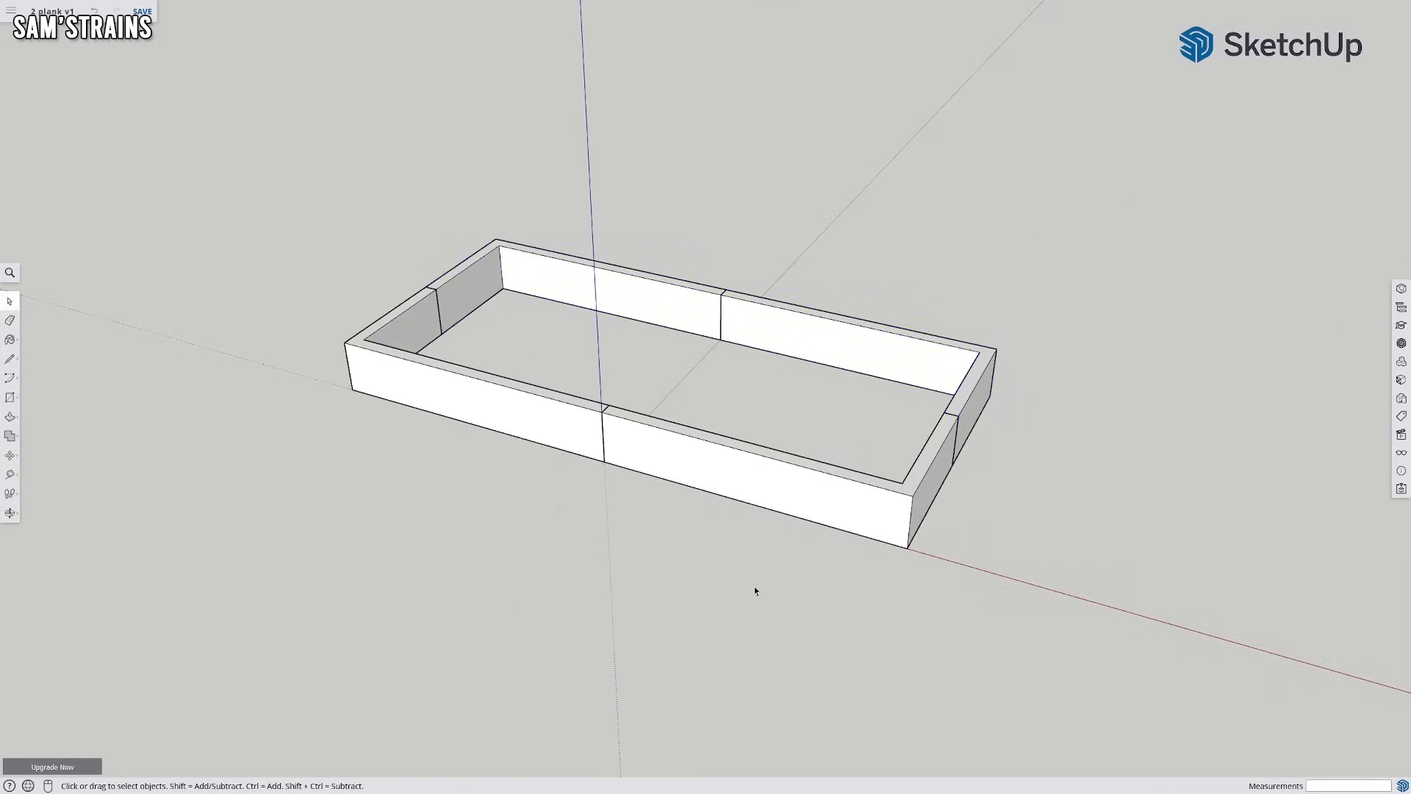
Open the front L-shaped component lying along the positive red axis for editing and start the Line tool
middle_drag(754, 585, 848, 458)
double_click(826, 434)
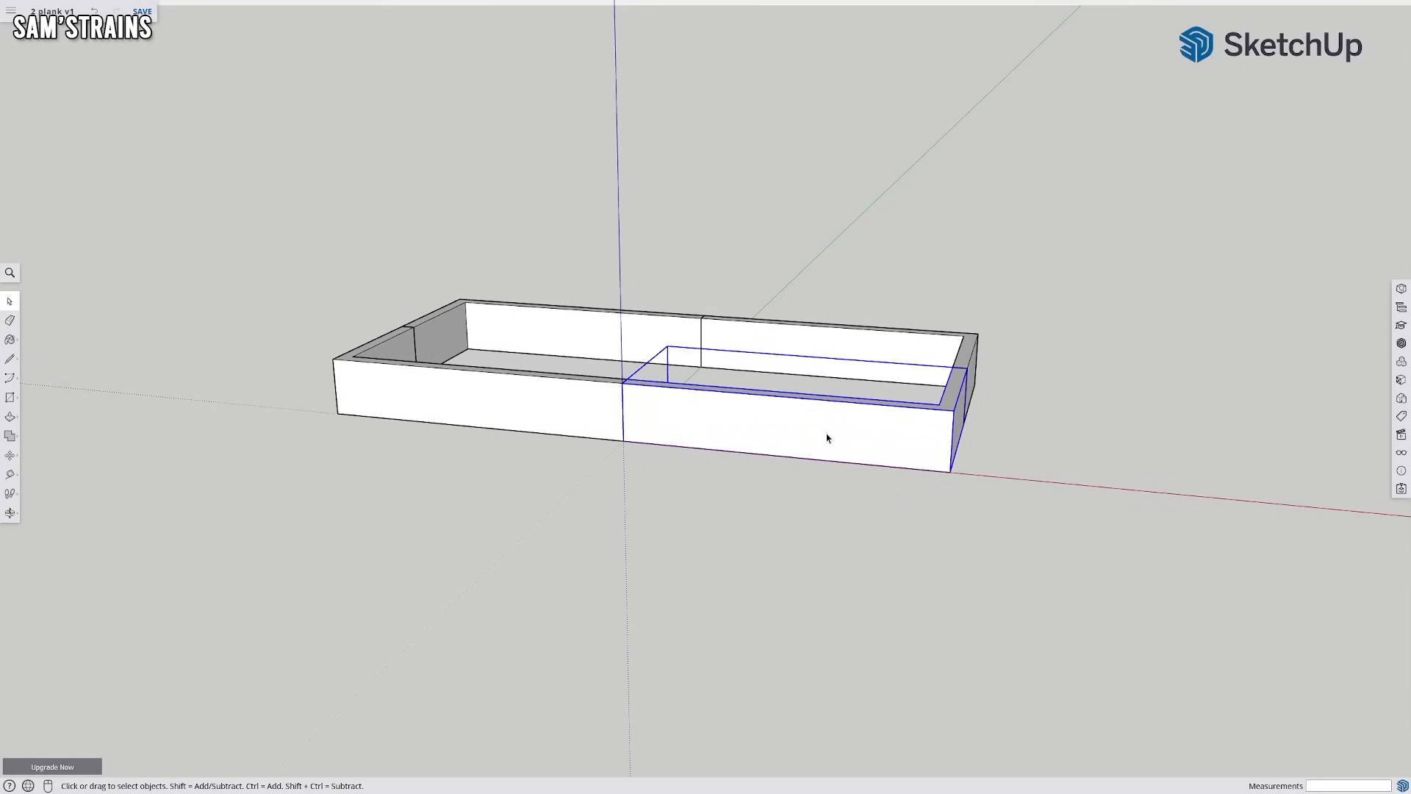
scroll(805, 488, up, 3)
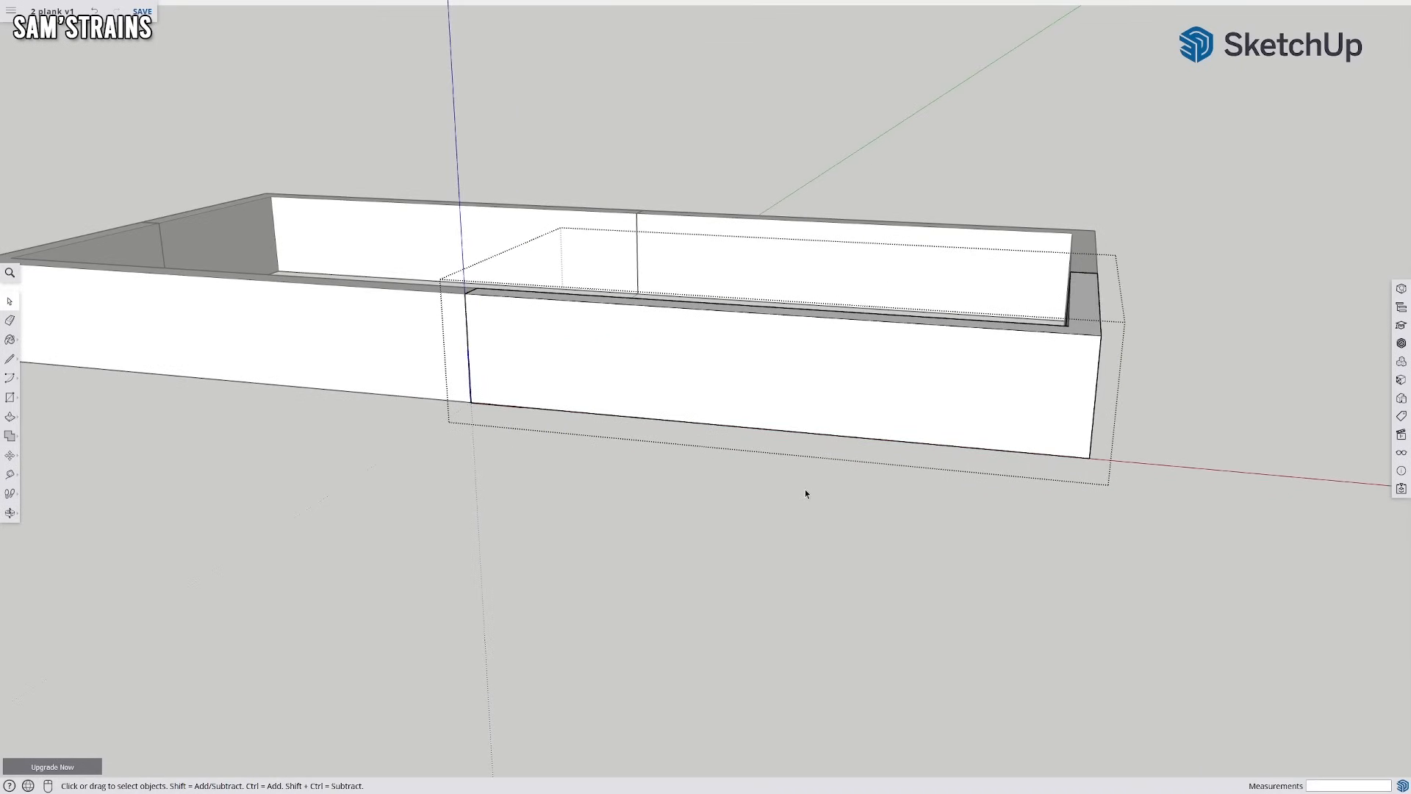
middle_drag(805, 488, 755, 606)
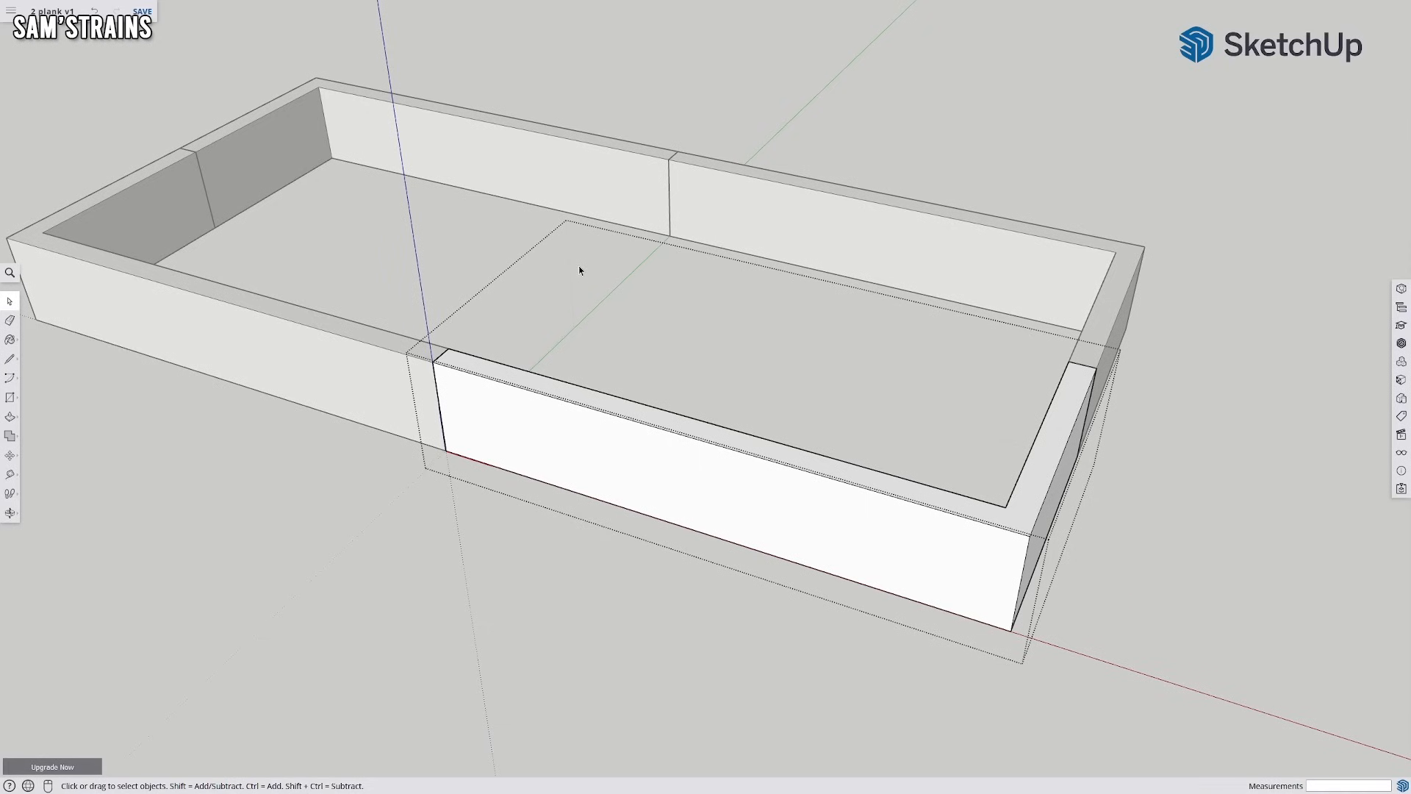
middle_drag(750, 526, 794, 364)
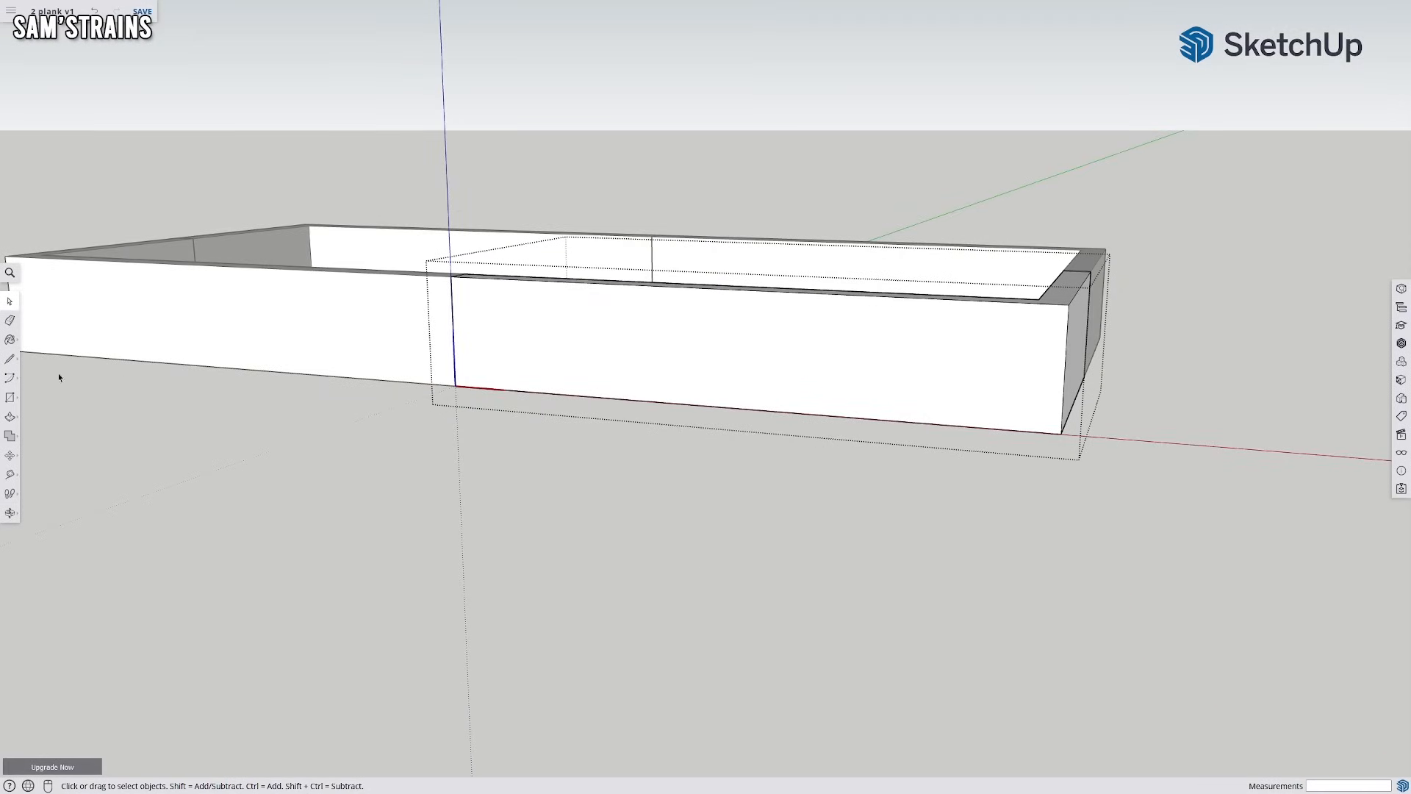
middle_drag(1095, 500, 623, 556)
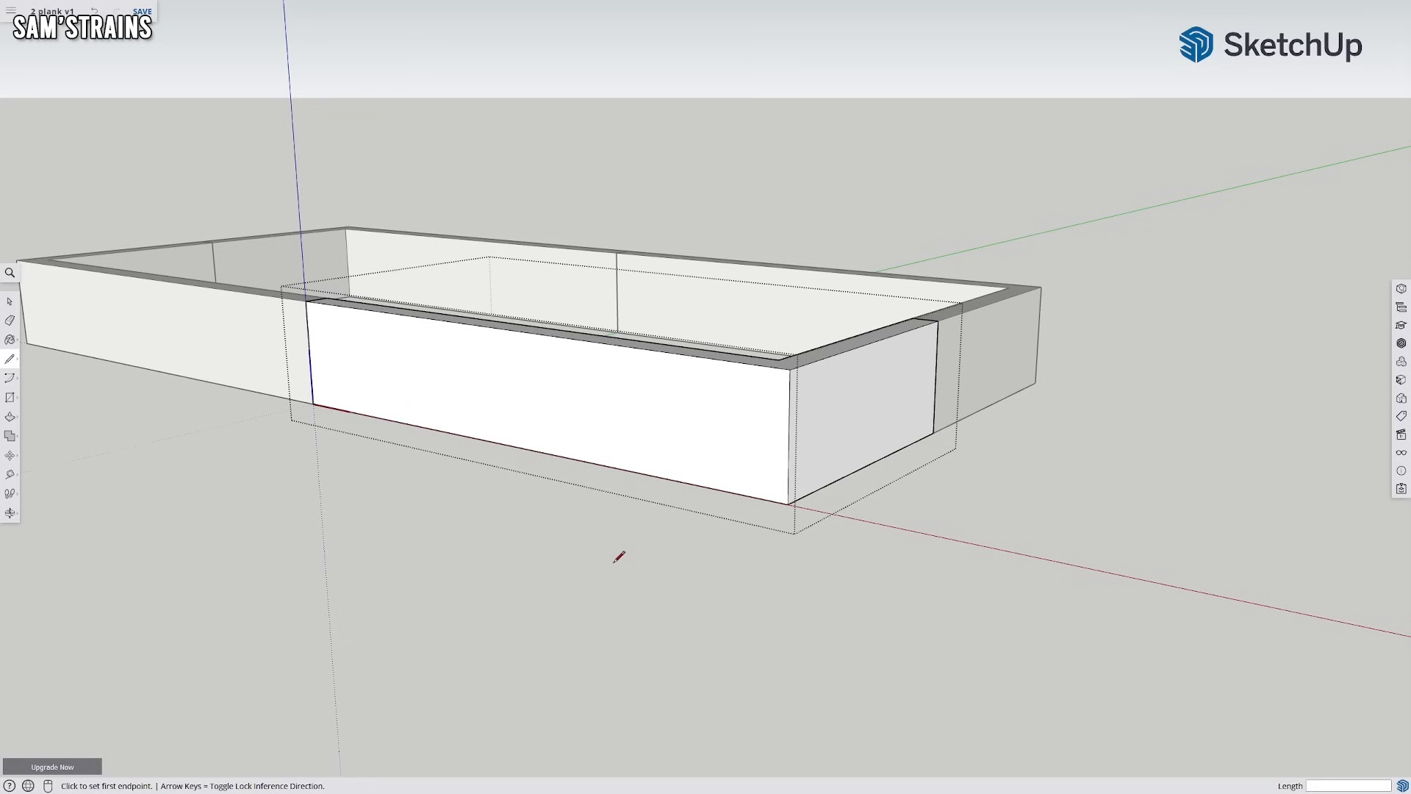
middle_drag(550, 510, 563, 560)
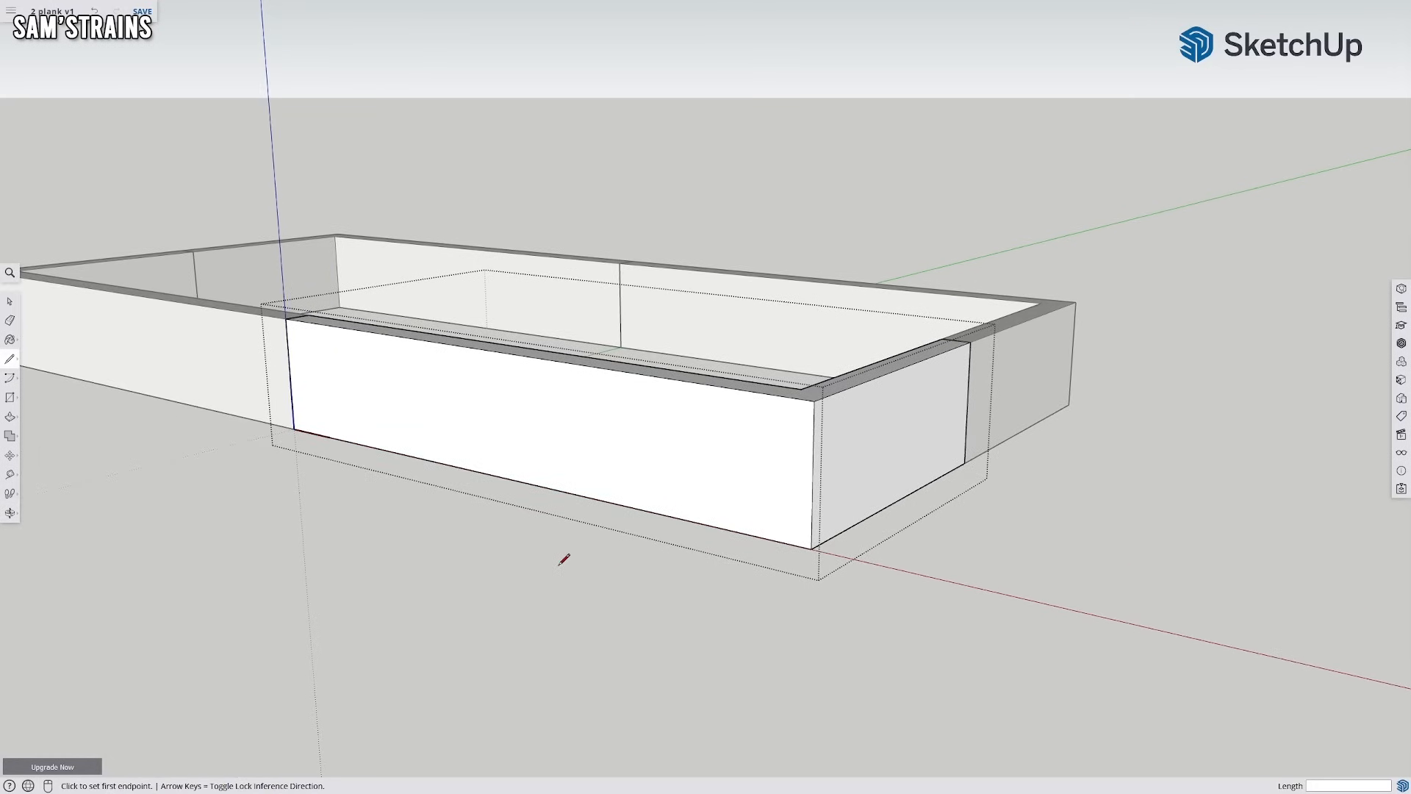
Draw a line across the full length of the component's front face, 1.26 mm above its bottom edge
click(813, 548)
scroll(804, 472, up, 3)
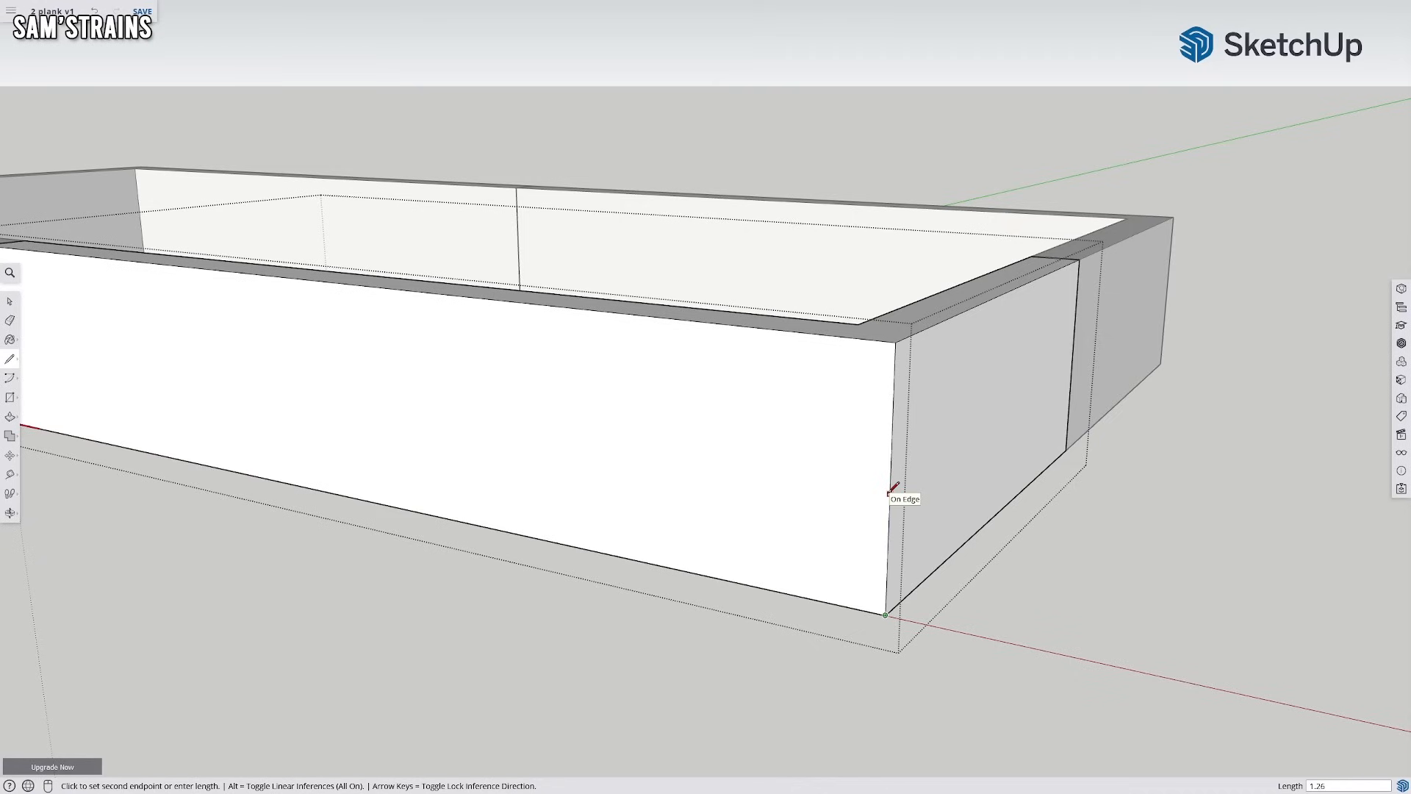
key(Escape)
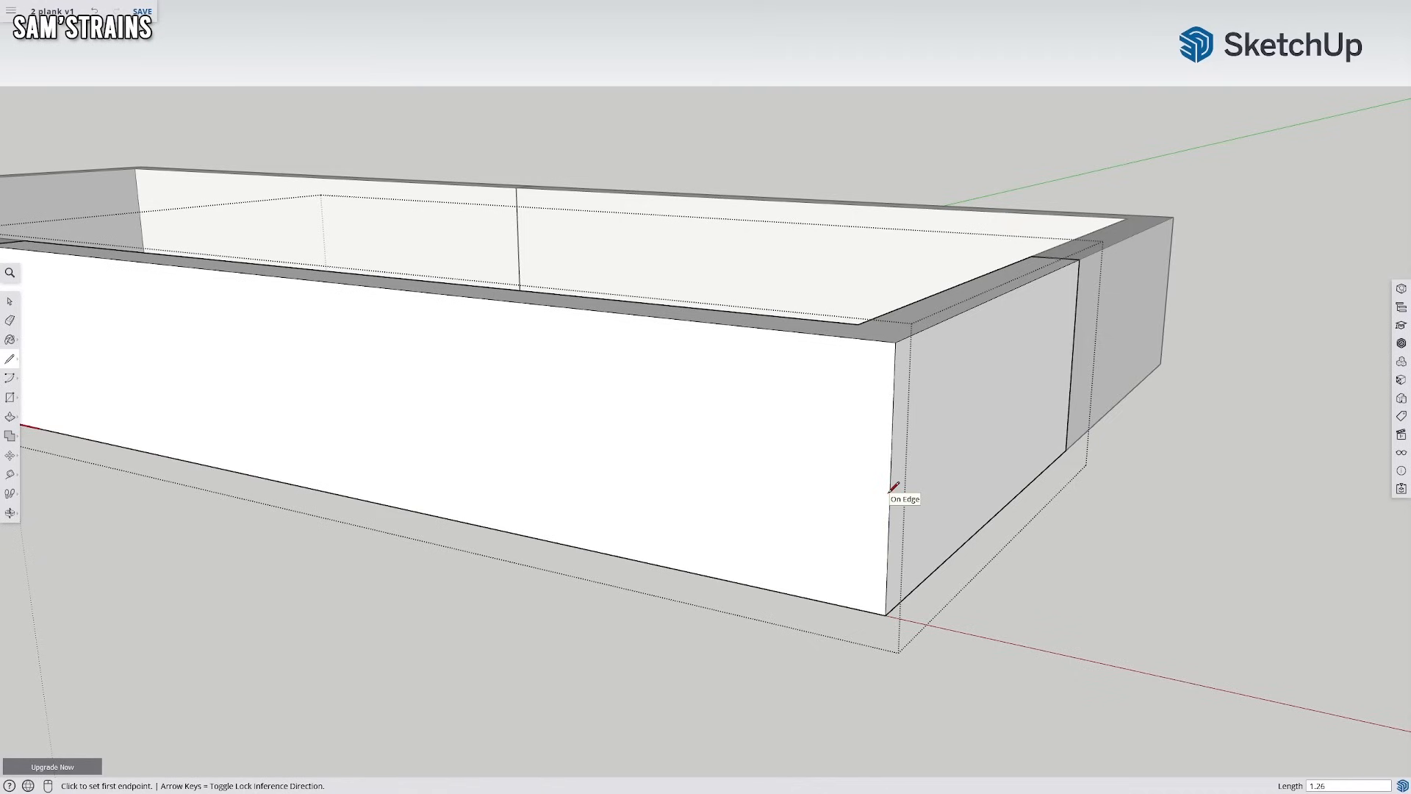
click(891, 564)
middle_drag(419, 441, 514, 466)
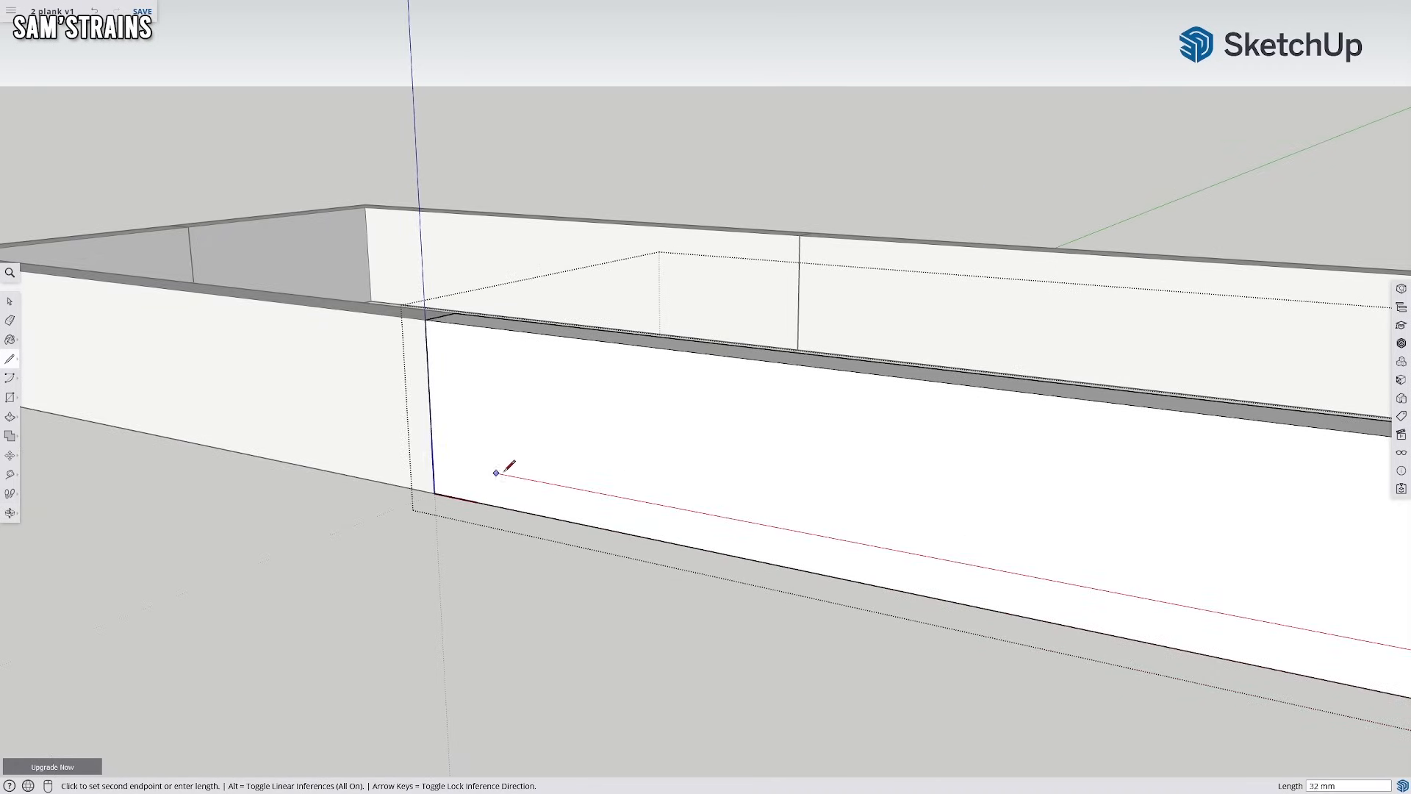
click(433, 460)
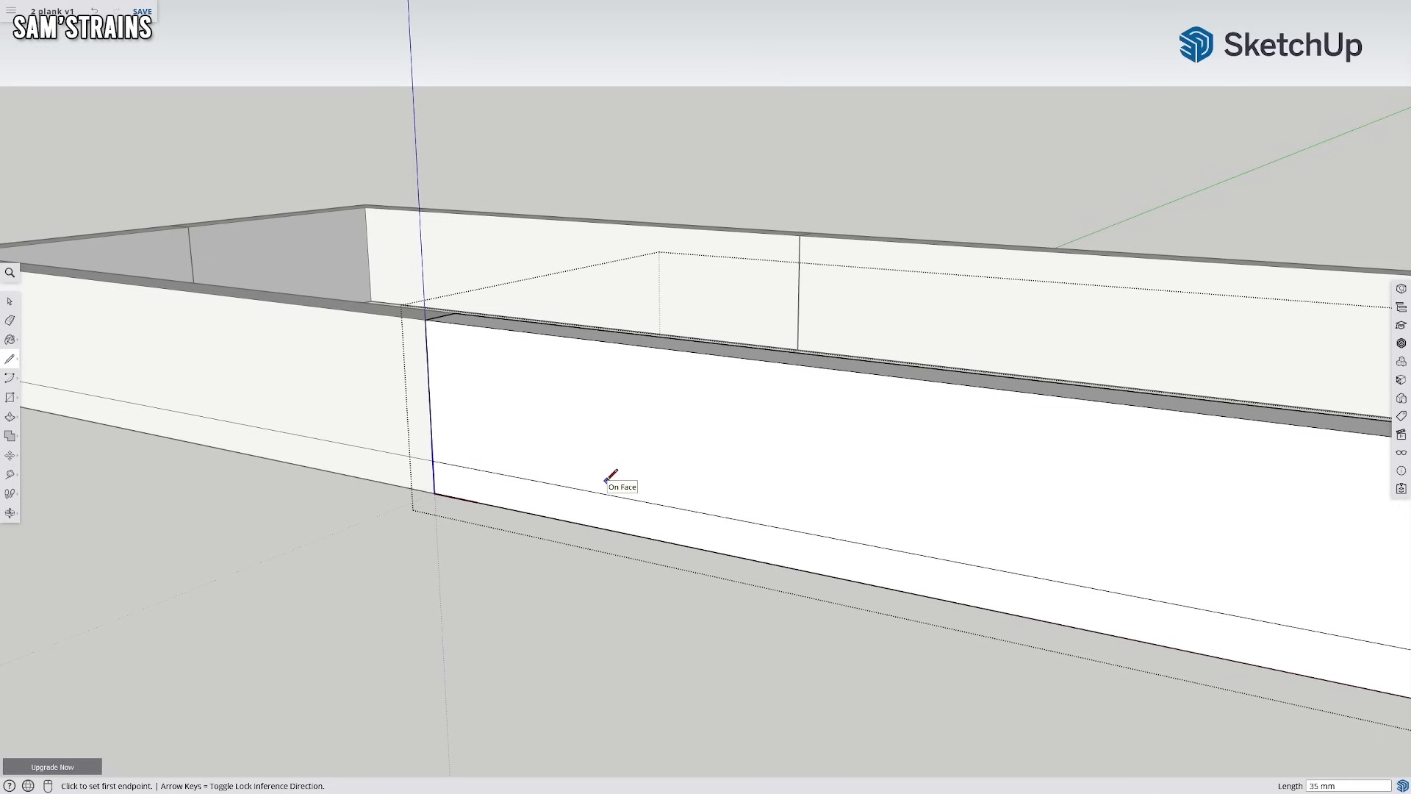
Draw a second full-length line on the front face, parallel to and slightly above the first one
middle_drag(891, 466, 385, 342)
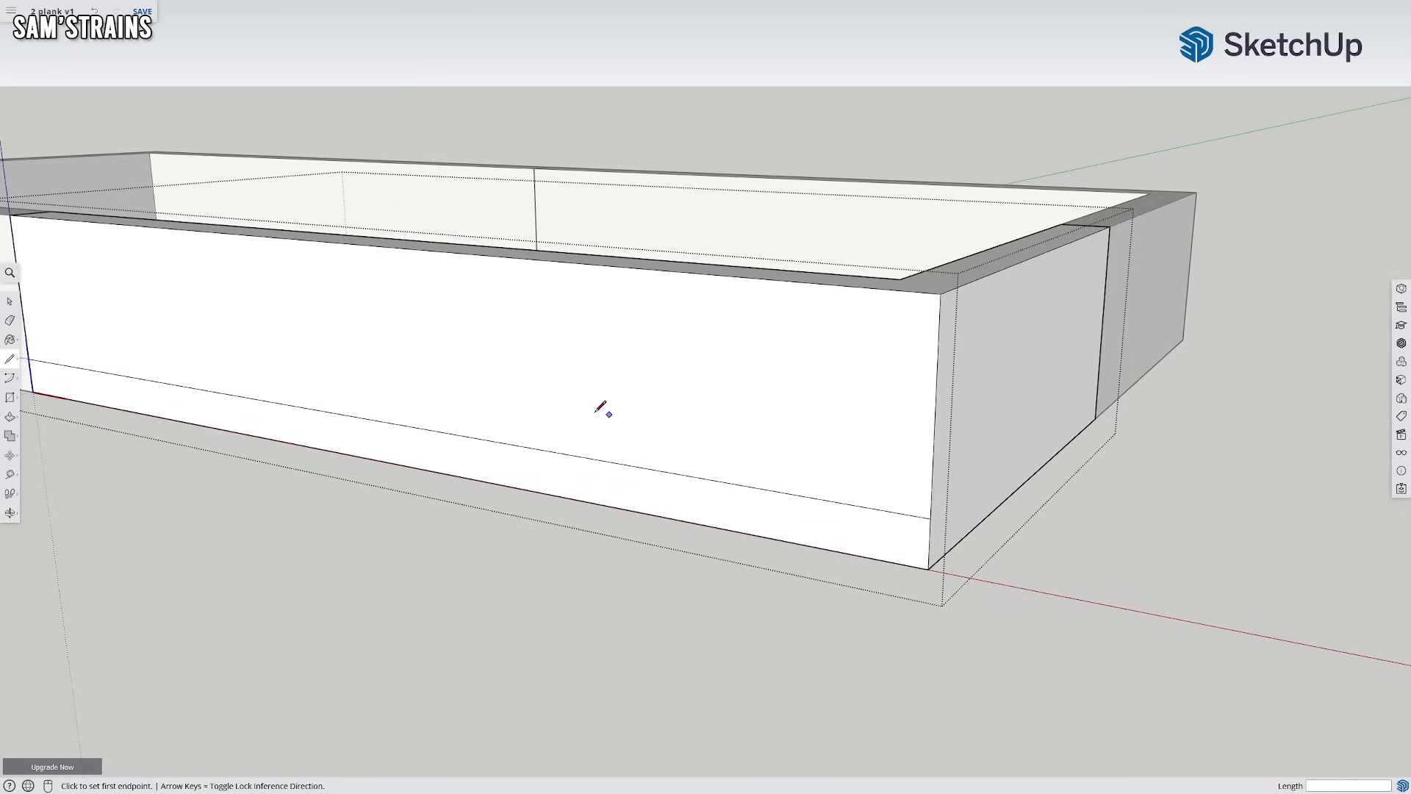
click(930, 518)
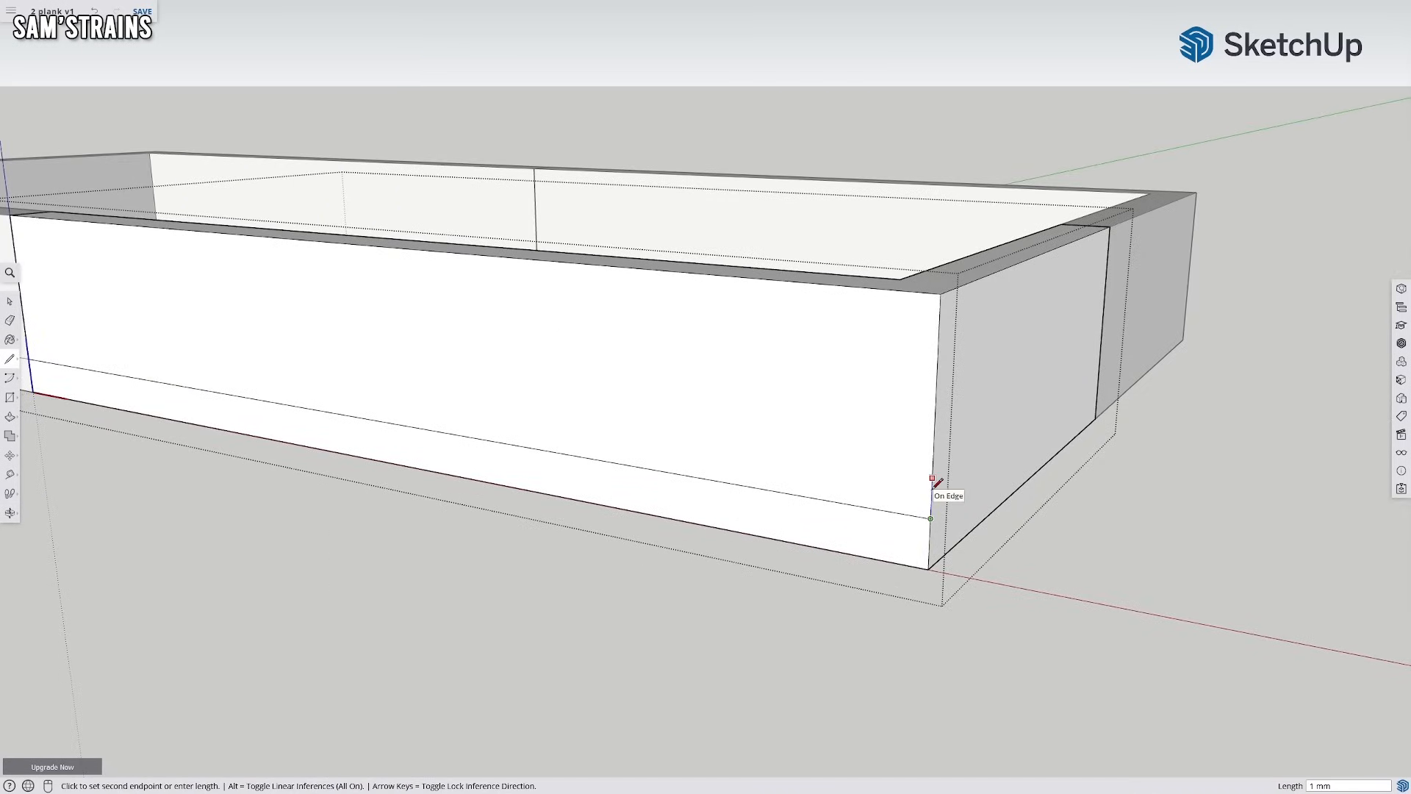
click(933, 486)
click(932, 499)
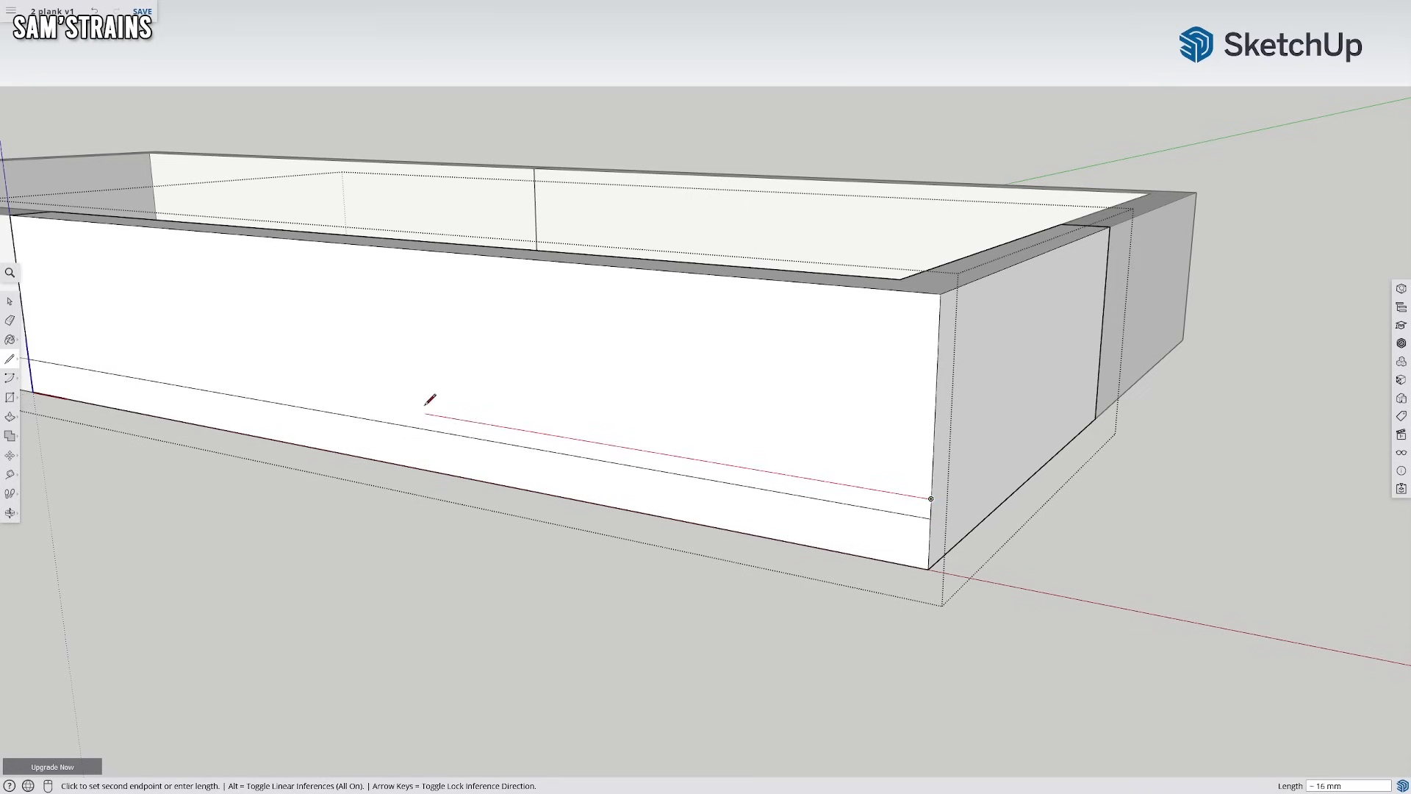
shift+middle_drag(41, 359, 214, 387)
click(199, 374)
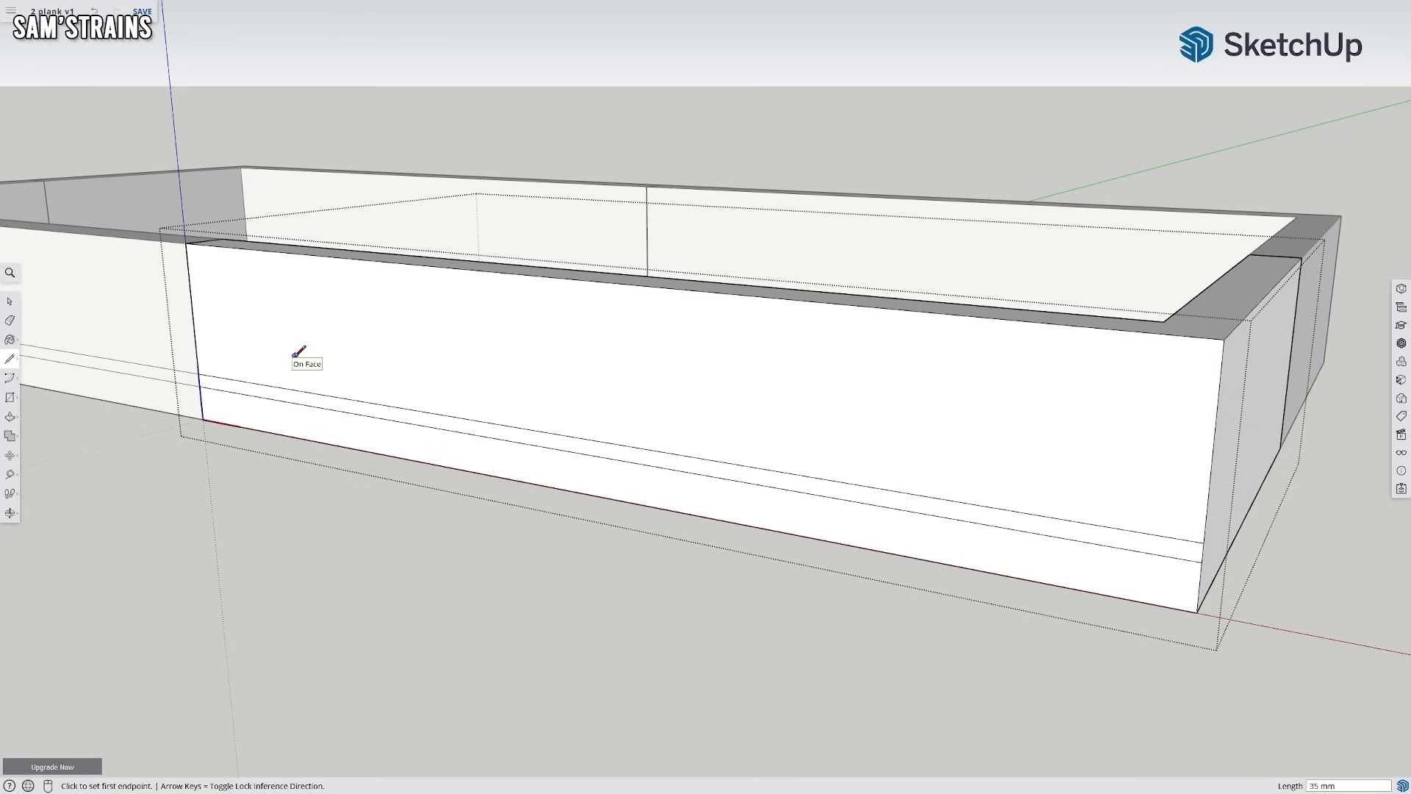
Draw a third full-length line across the front face, 2.16 mm above the second line
shift+middle_drag(933, 485, 696, 466)
click(940, 528)
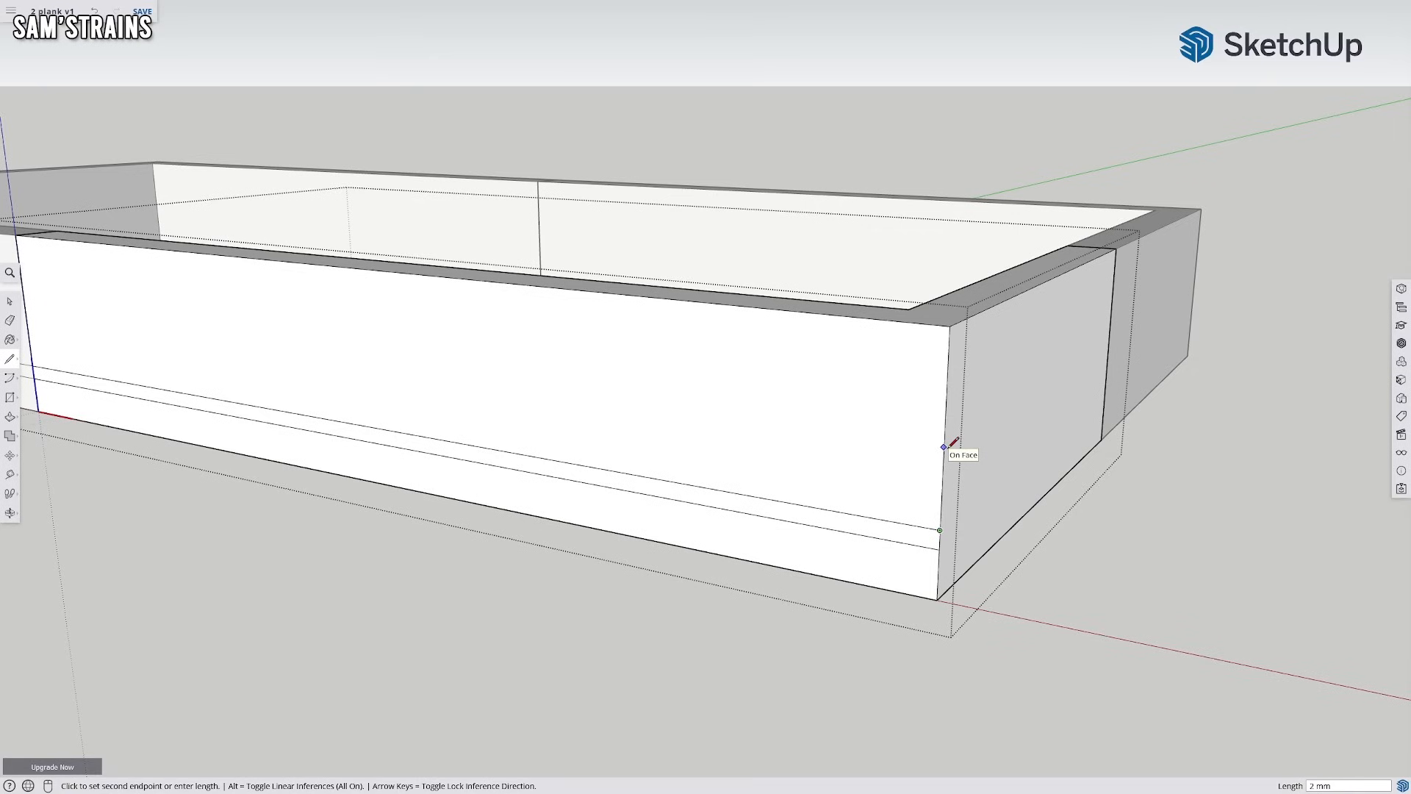
text(2.16)
key(Return)
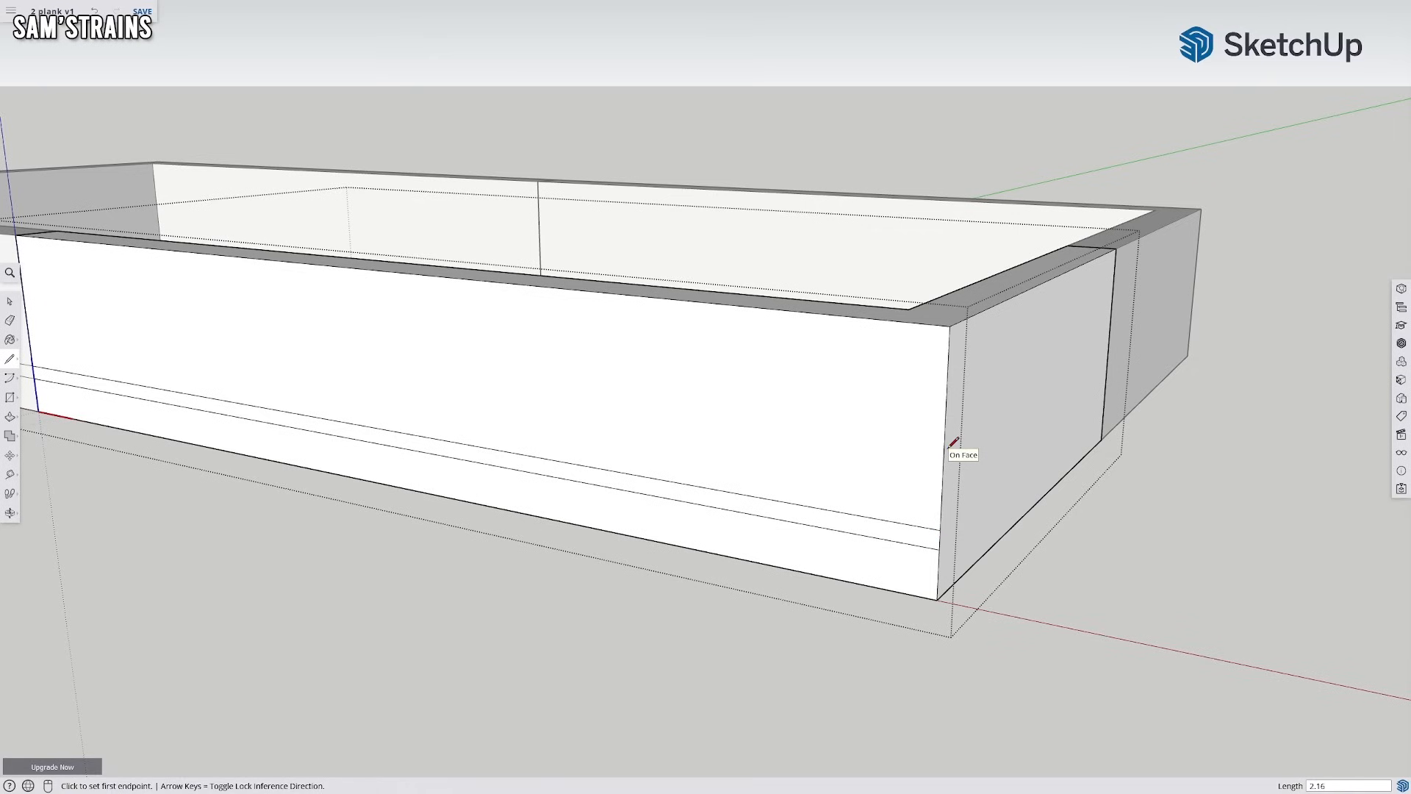
click(944, 439)
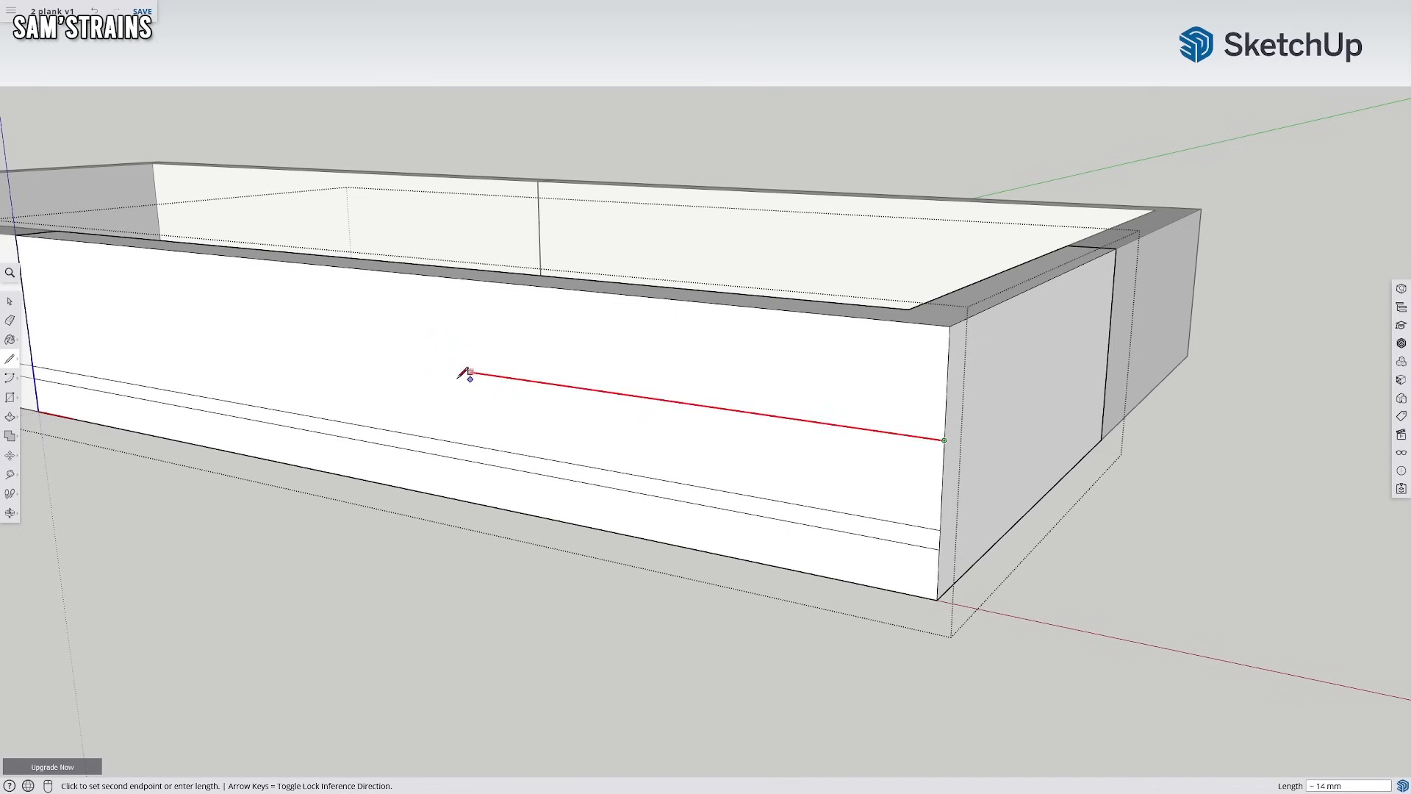
shift+middle_drag(140, 325, 532, 377)
click(427, 359)
Draw a fourth full-length line across the front face, 0.48 mm above the third line
shift+middle_drag(1074, 429, 502, 401)
click(928, 505)
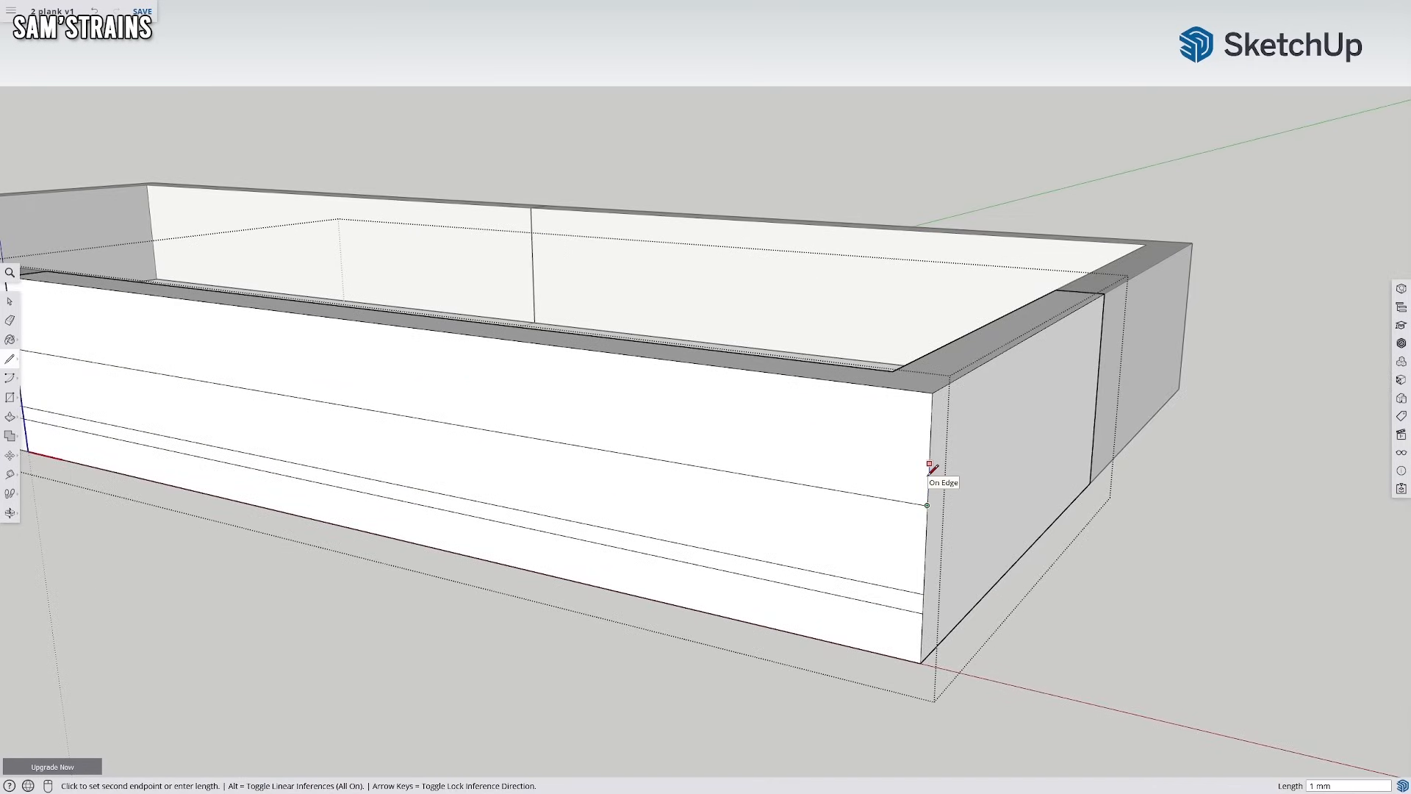
text(.48)
key(Return)
click(932, 471)
middle_drag(463, 425, 355, 383)
click(214, 365)
Set the model's length precision to 0.00 and check the height from the fourth line to the wall's upper corner
middle_drag(916, 468, 511, 463)
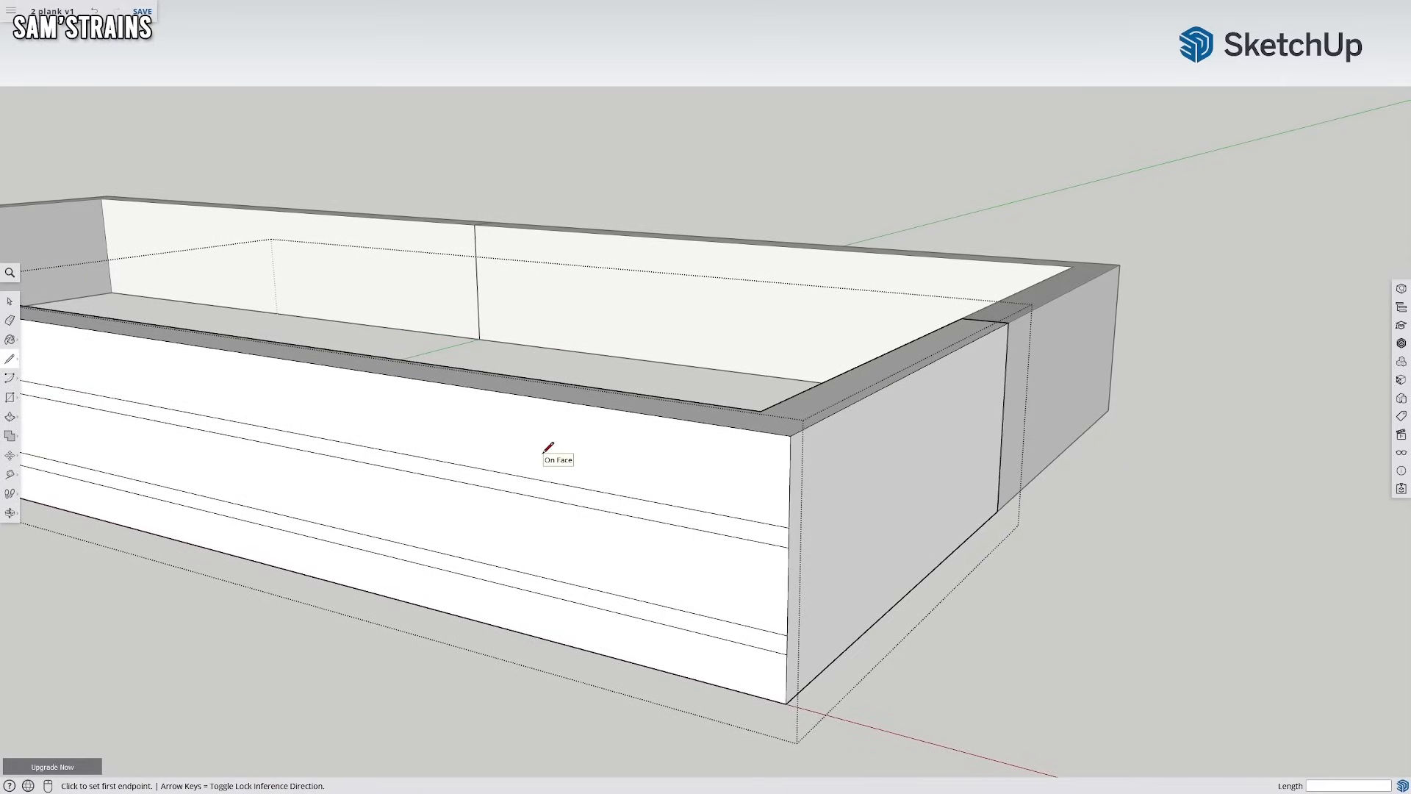
click(789, 527)
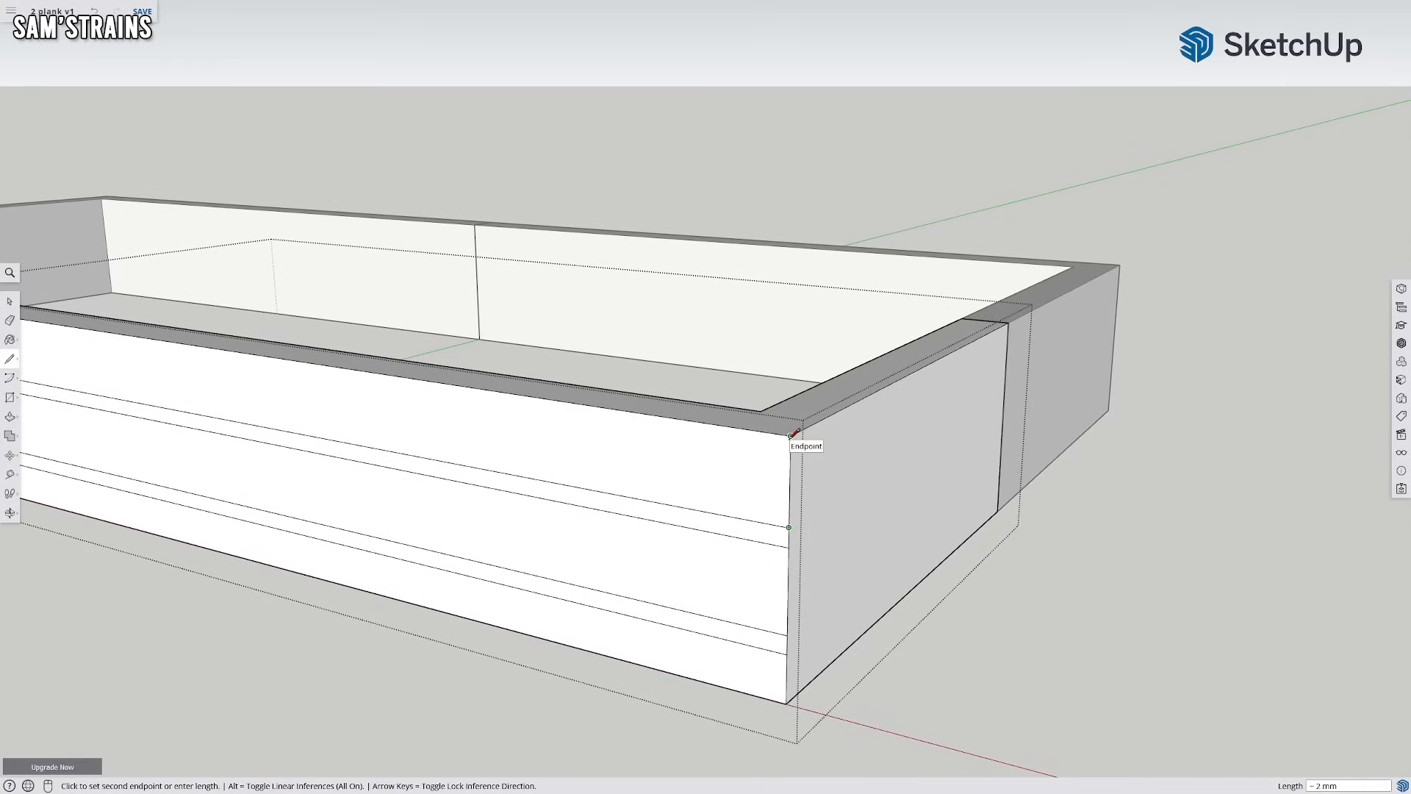
click(791, 435)
click(1402, 452)
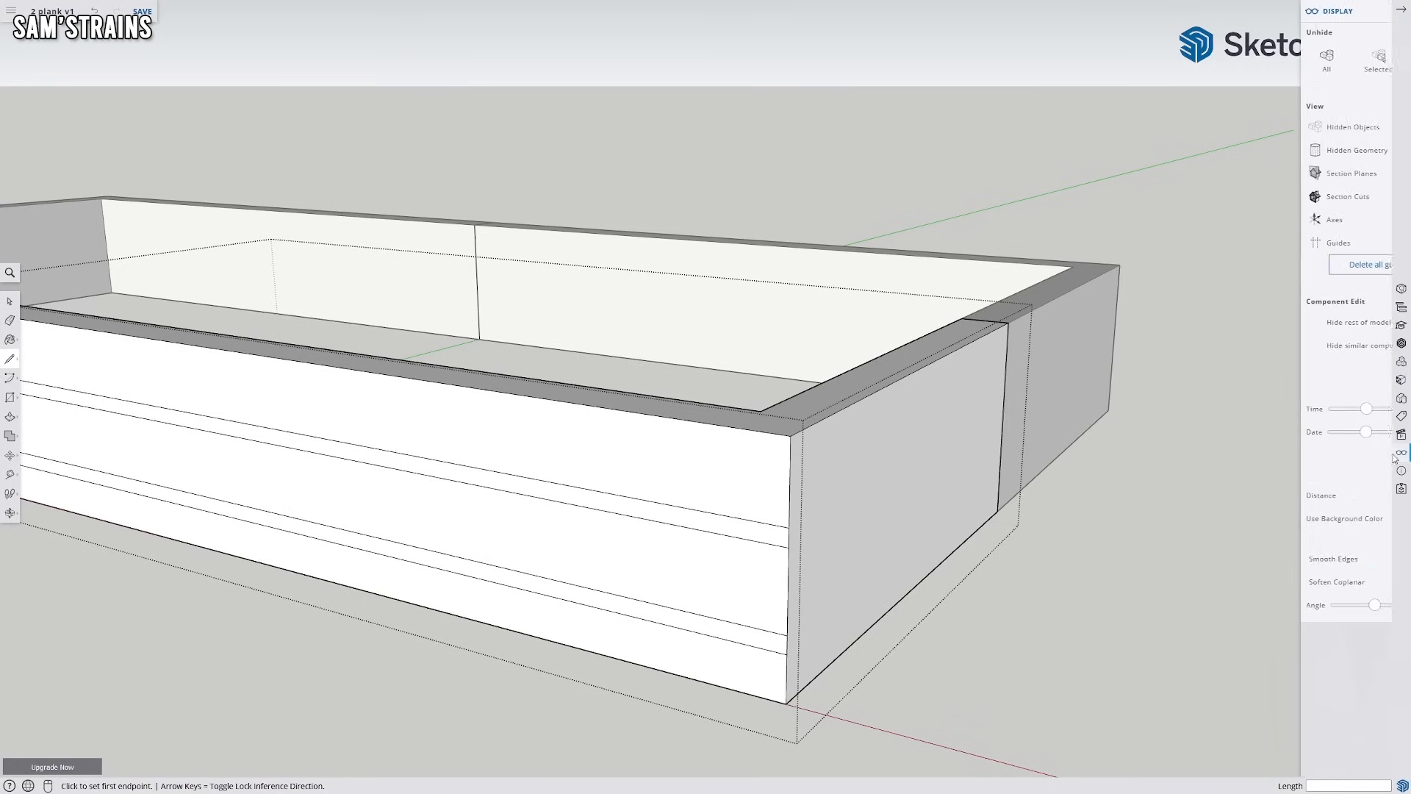
click(1402, 471)
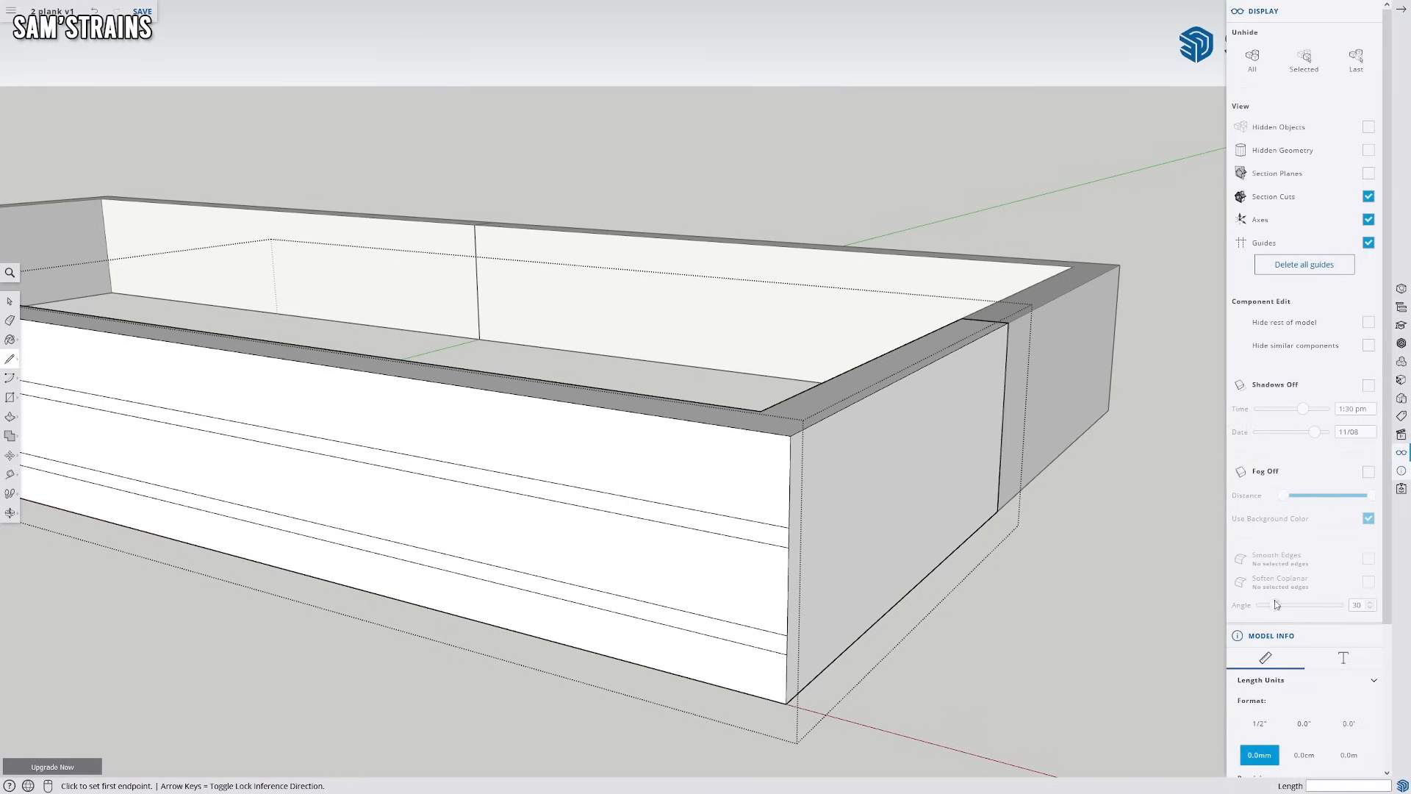
click(1336, 684)
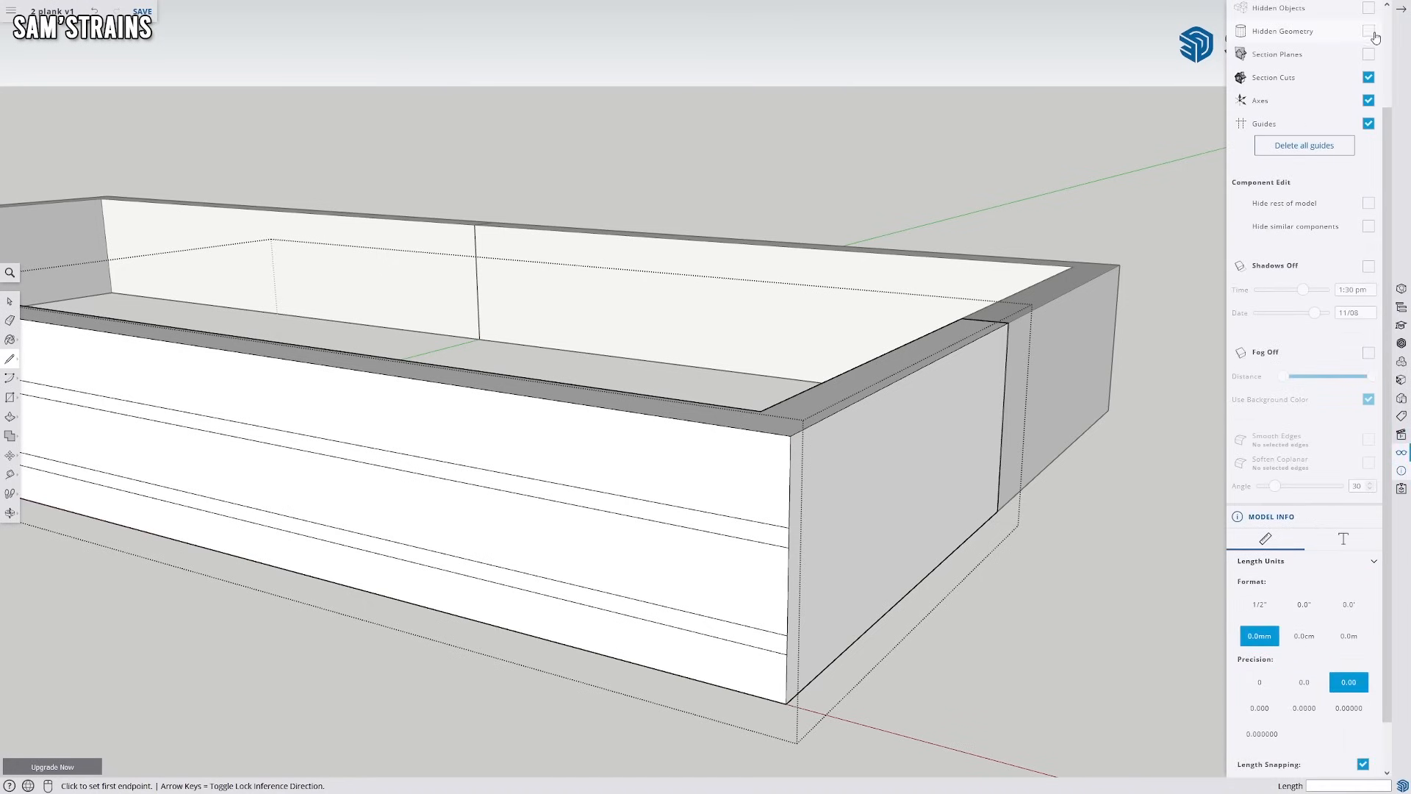
click(1400, 8)
click(788, 527)
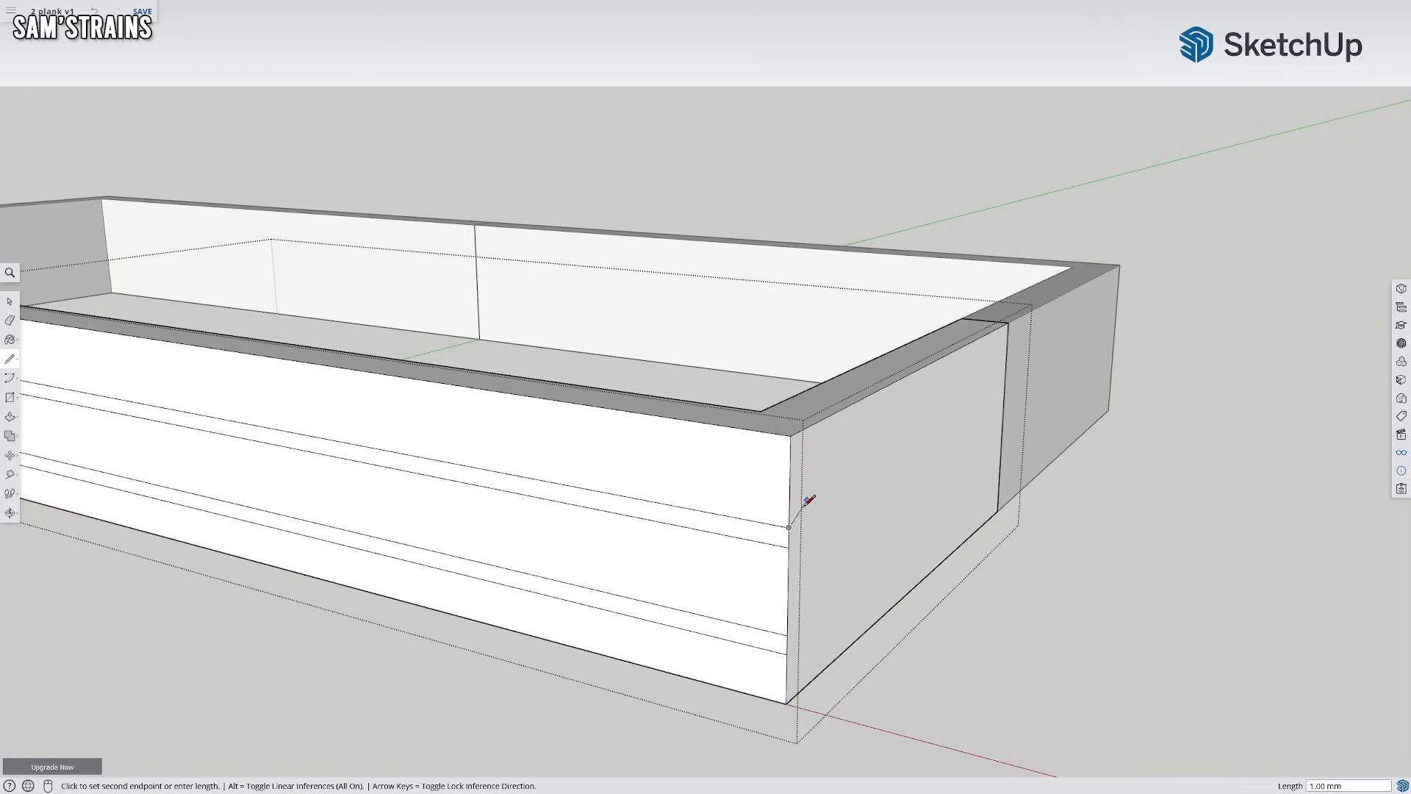
key(Escape)
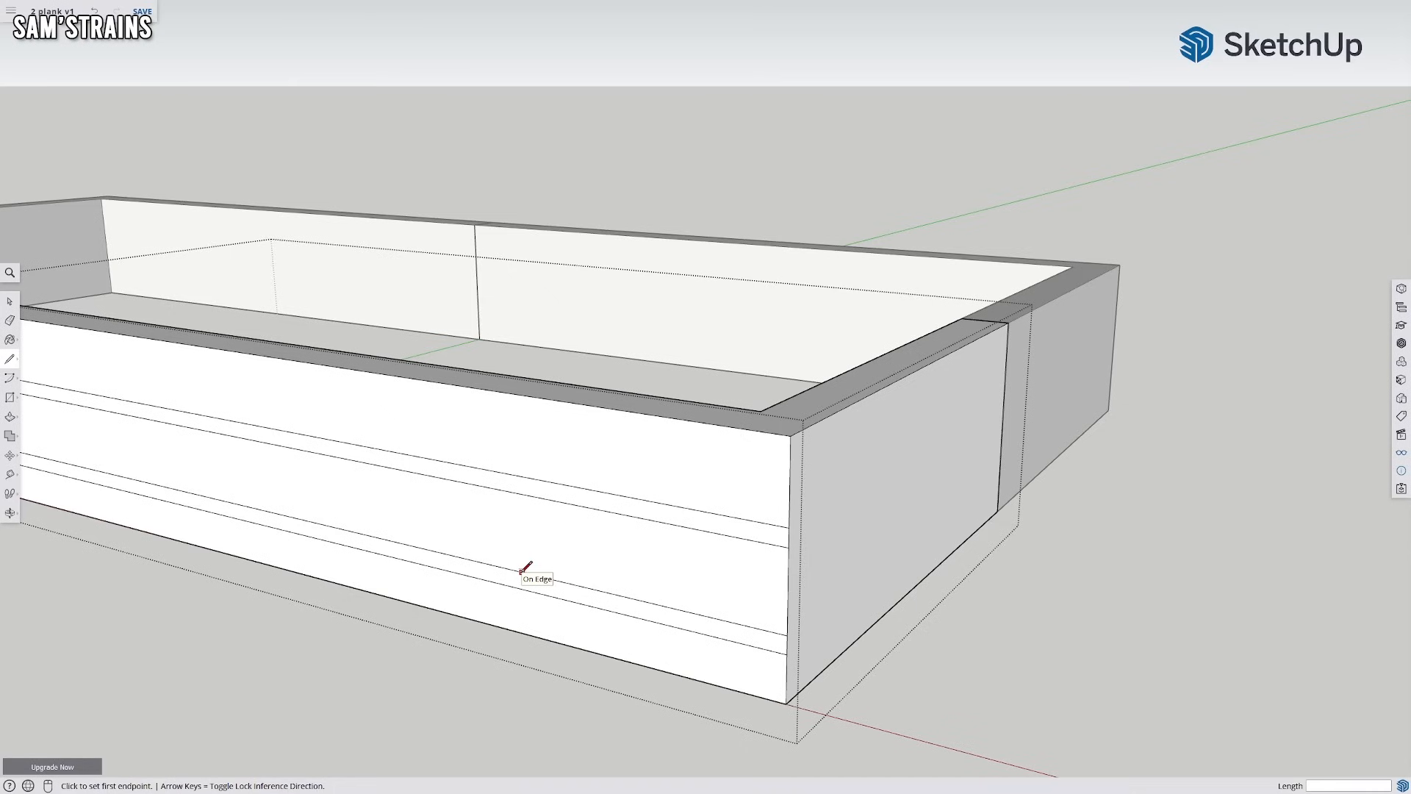
Continue the upper pair of front-face lines around the corner across the component's end face
middle_drag(1014, 595, 561, 576)
click(344, 518)
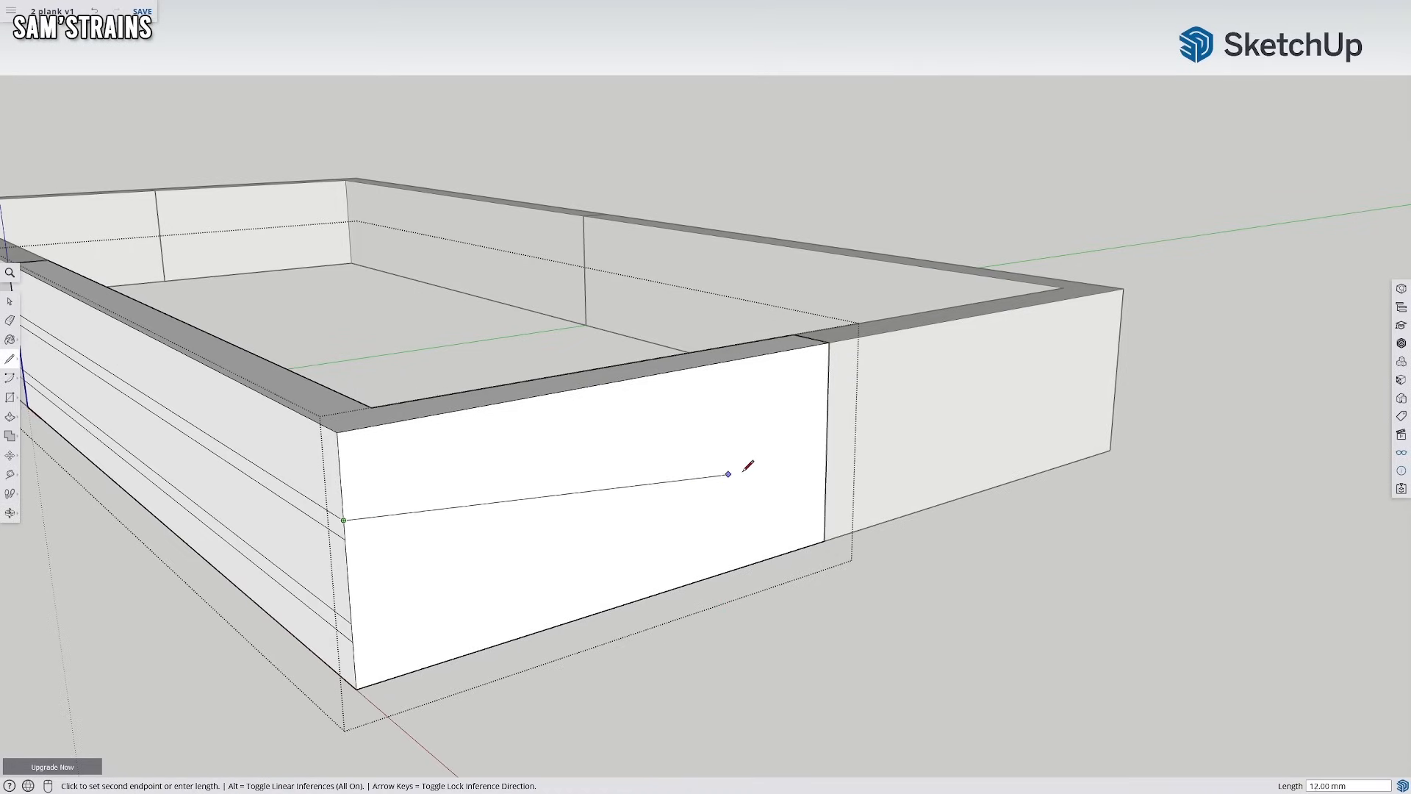
click(828, 410)
click(345, 540)
click(824, 425)
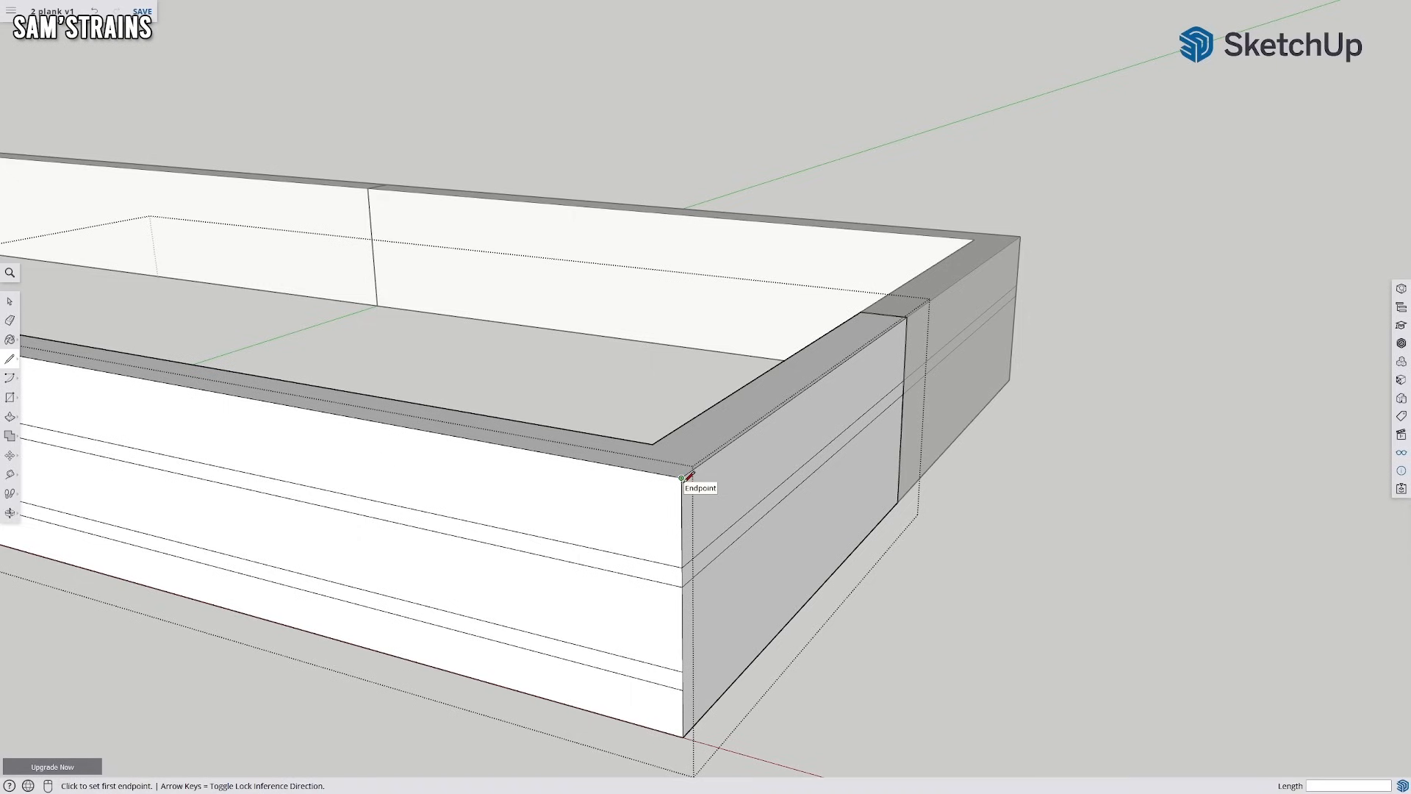
Try to draw a vertical line down the front face, 1.25 mm in from its outer corner
middle_drag(592, 488, 913, 426)
click(954, 404)
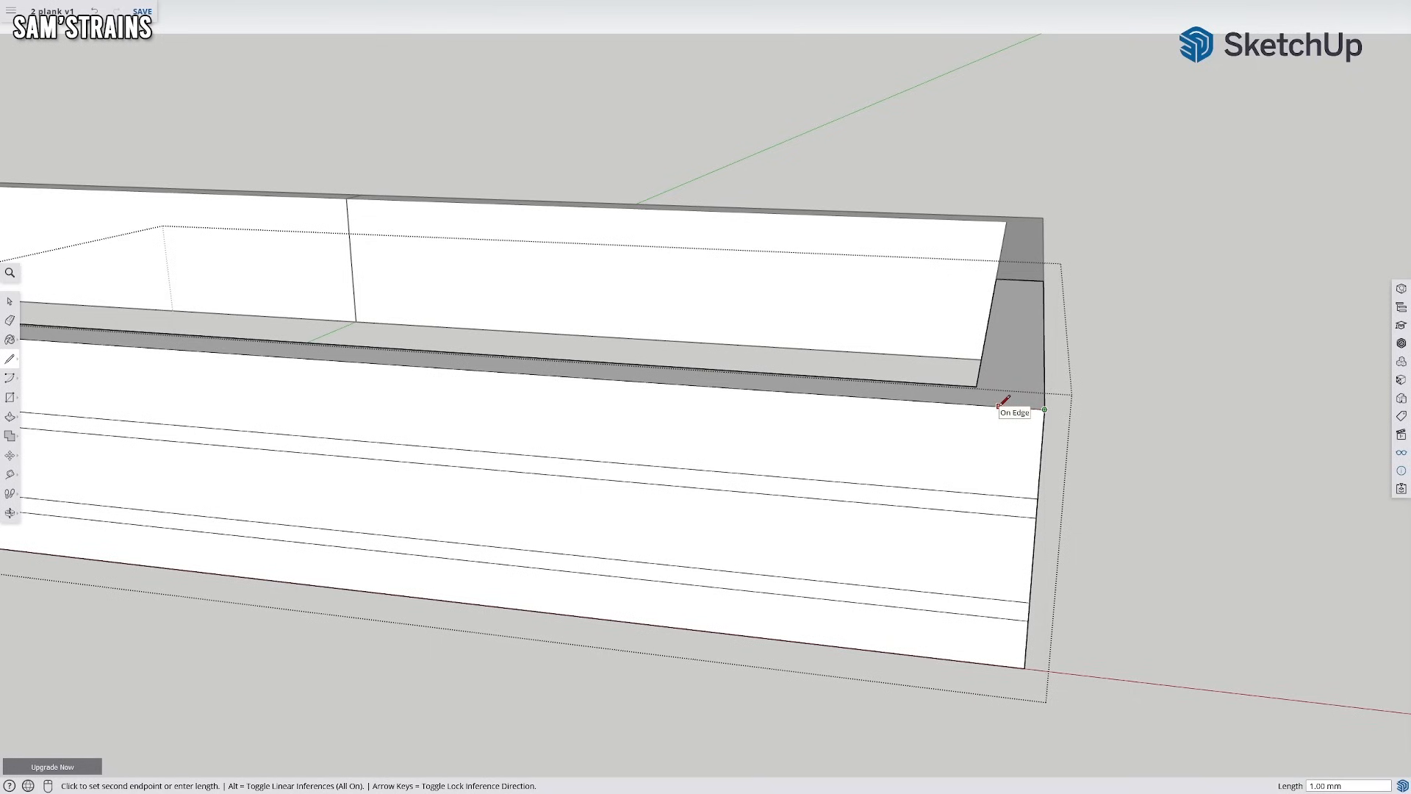
text(1.25)
key(Return)
click(988, 405)
click(973, 666)
Draw a vertical line down the full height of the front face, 1.00 mm in from its outer corner
middle_drag(1154, 529, 1074, 410)
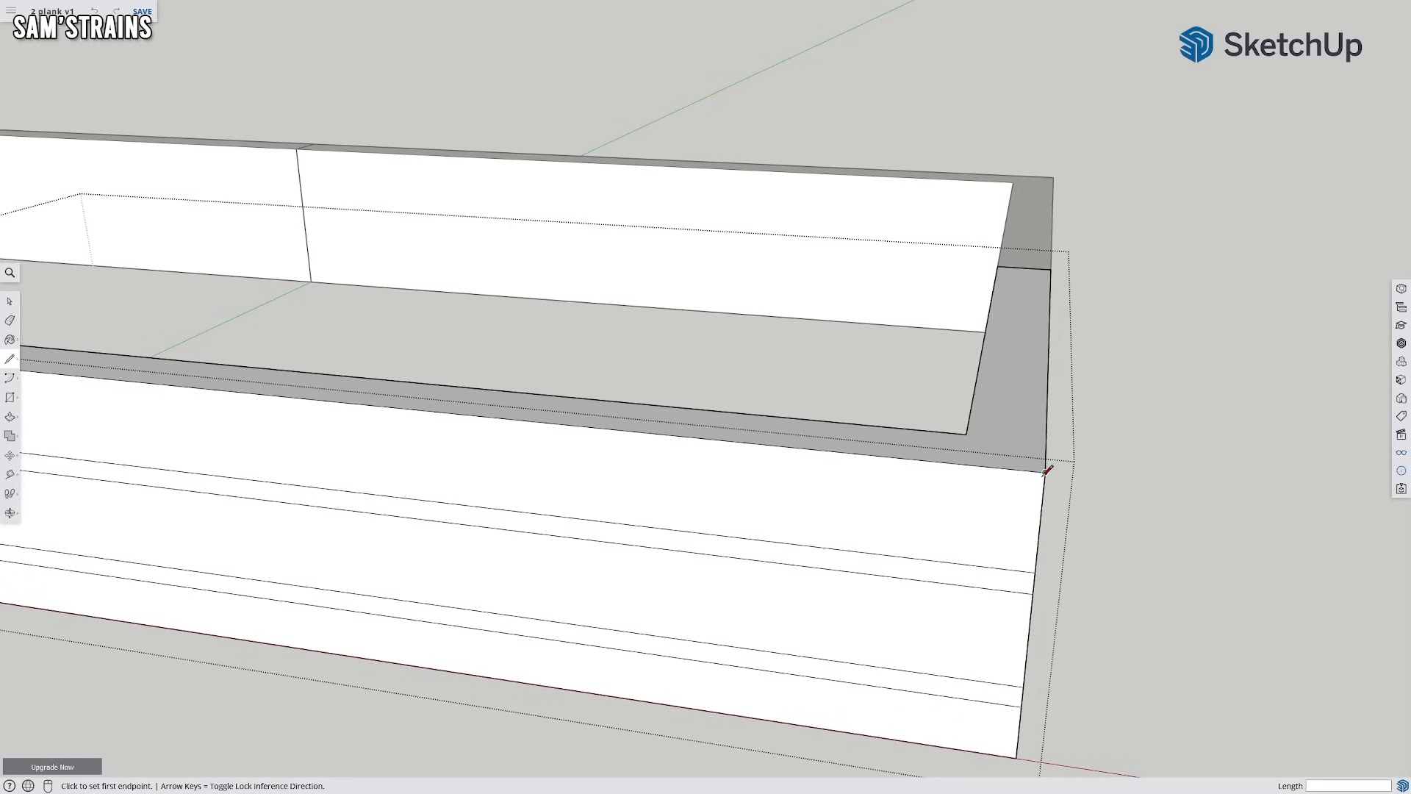
click(1045, 472)
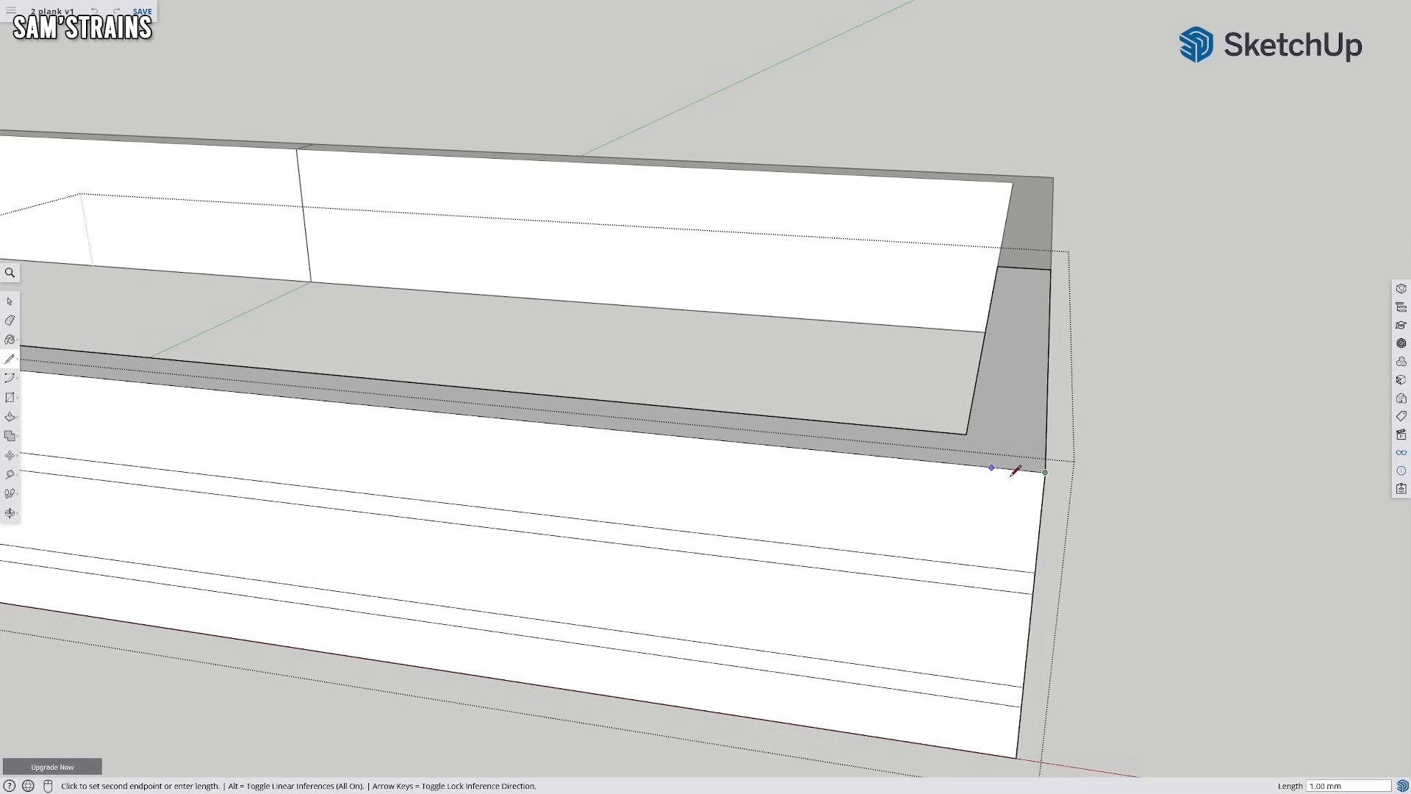
click(991, 469)
click(992, 469)
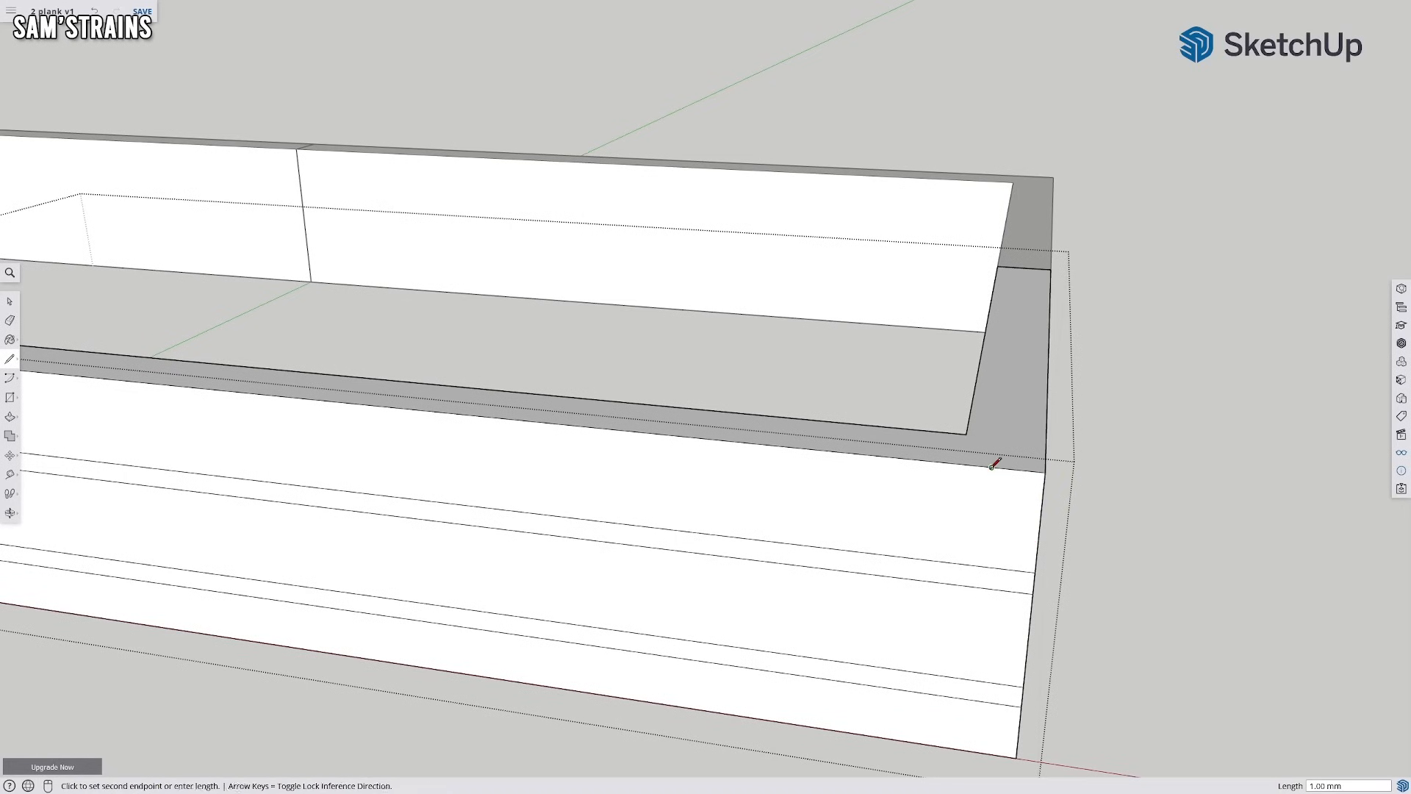
click(975, 747)
Mark off 24.8 mm with a line along the front face's bottom edge, starting from its outer lower corner
middle_drag(1052, 611, 880, 563)
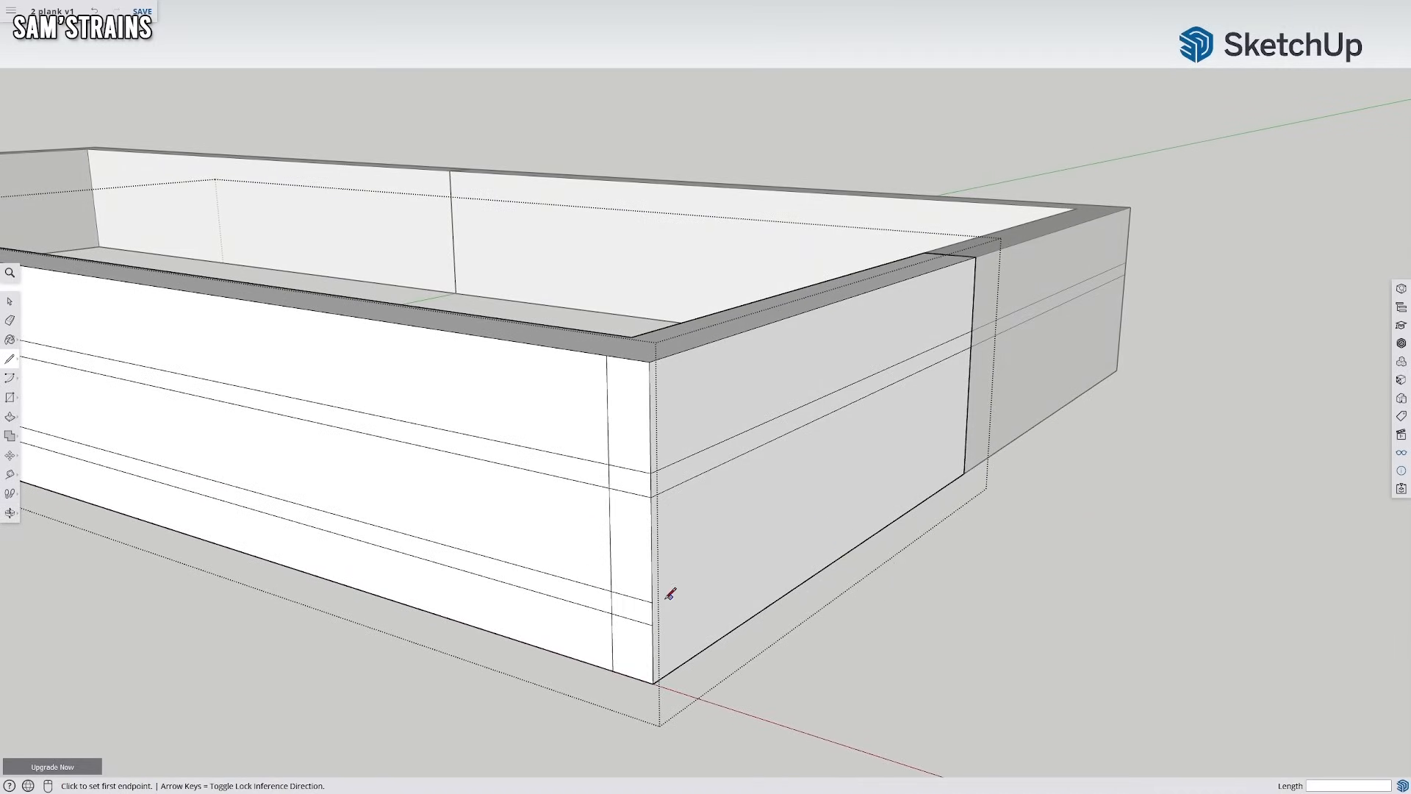
mouse_move(472, 520)
middle_down()
mouse_move(686, 535)
mouse_move(337, 553)
mouse_move(887, 566)
middle_up()
scroll(888, 566, down, 2)
scroll(863, 625, up, 1)
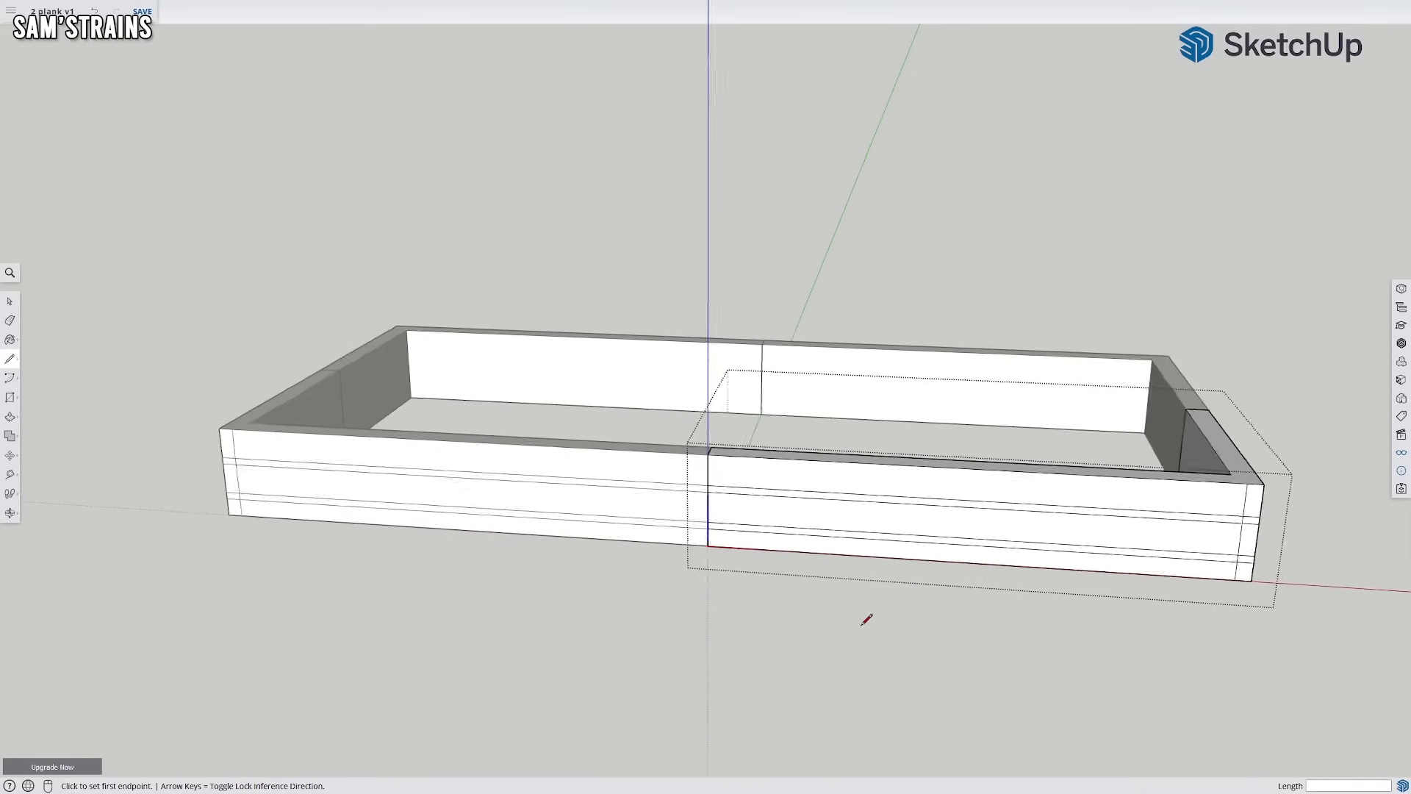
scroll(866, 619, up, 1)
mouse_move(848, 570)
middle_down()
mouse_move(938, 608)
mouse_move(582, 477)
middle_up()
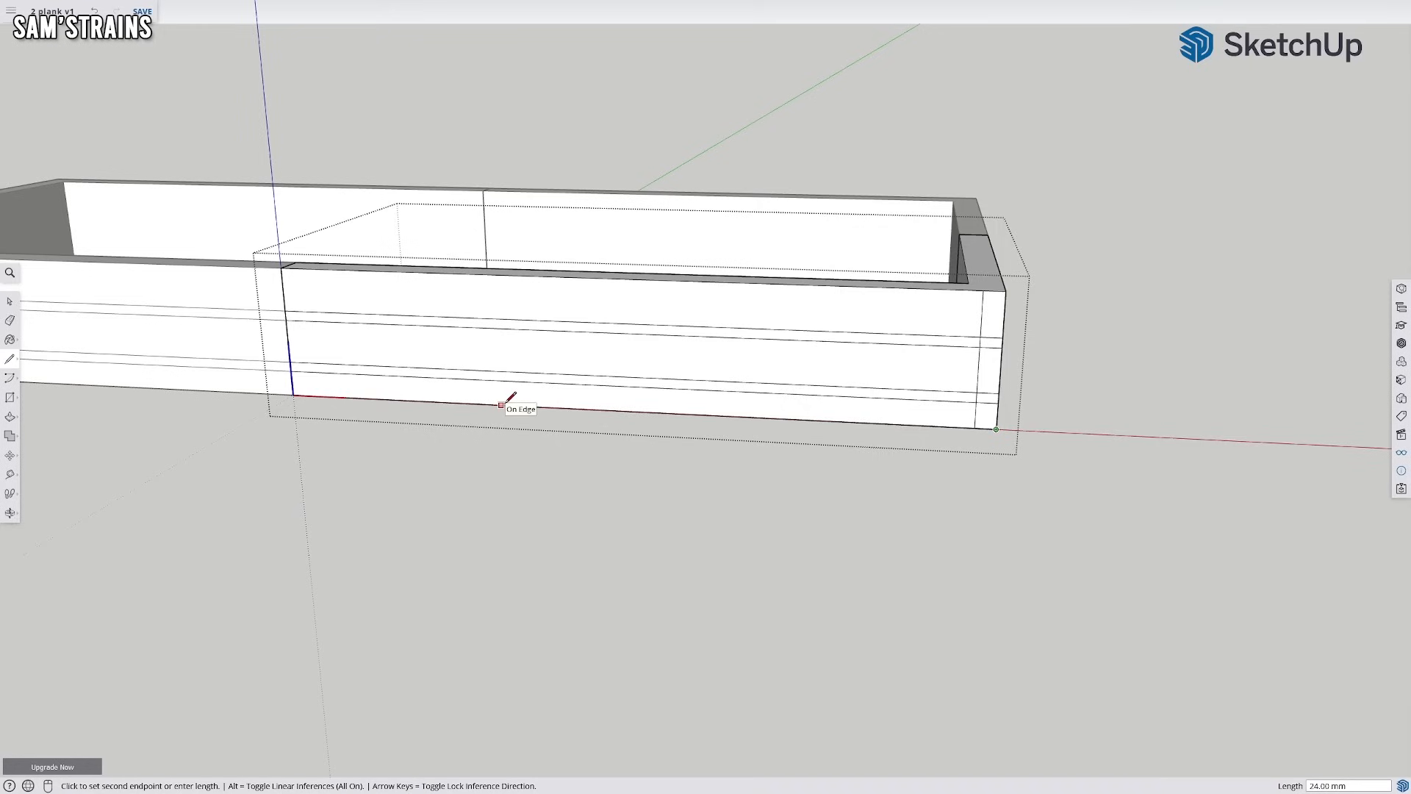
text(24.8)
key(Return)
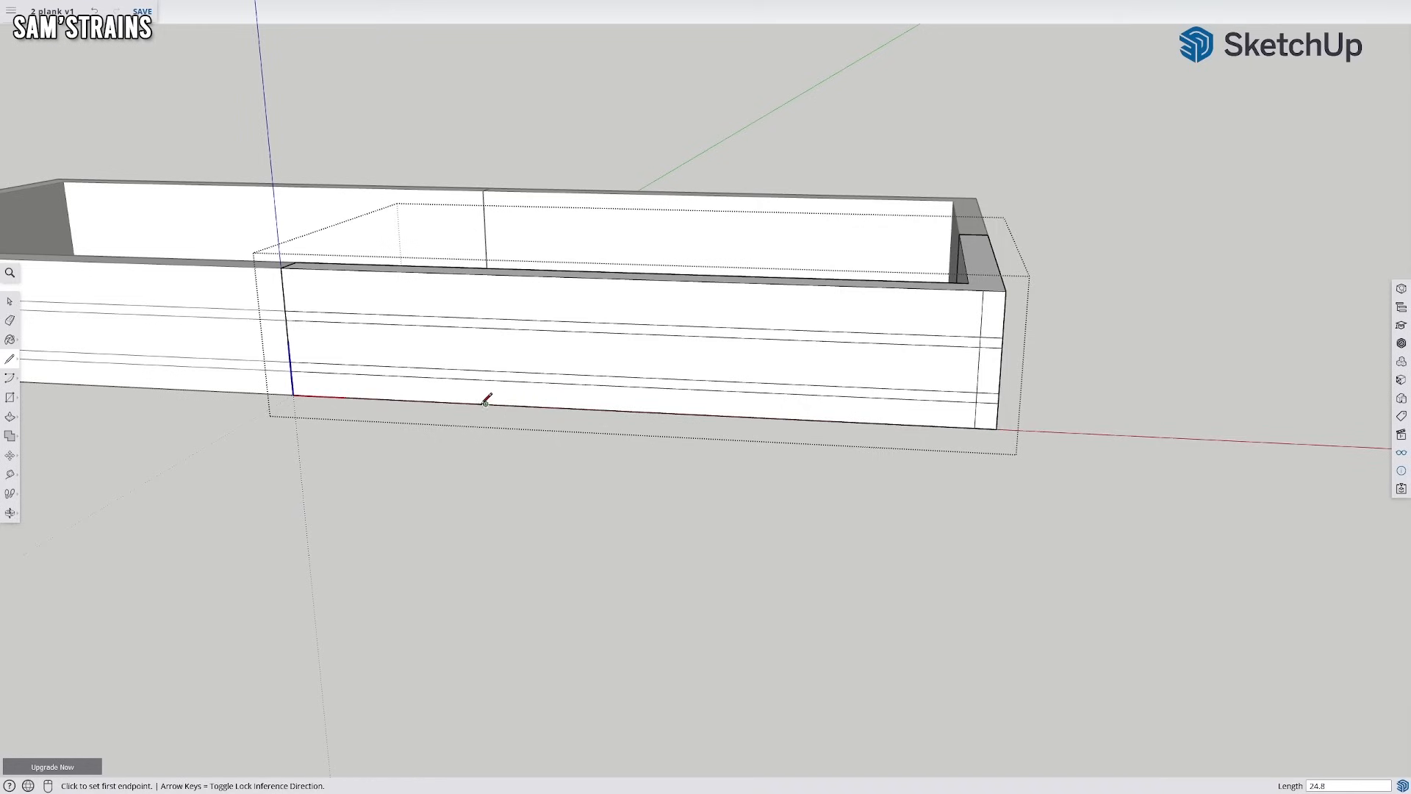
Draw two full-height vertical lines 0.8 mm apart on the front face, going inward from the end of the 24.8 mm mark
click(485, 402)
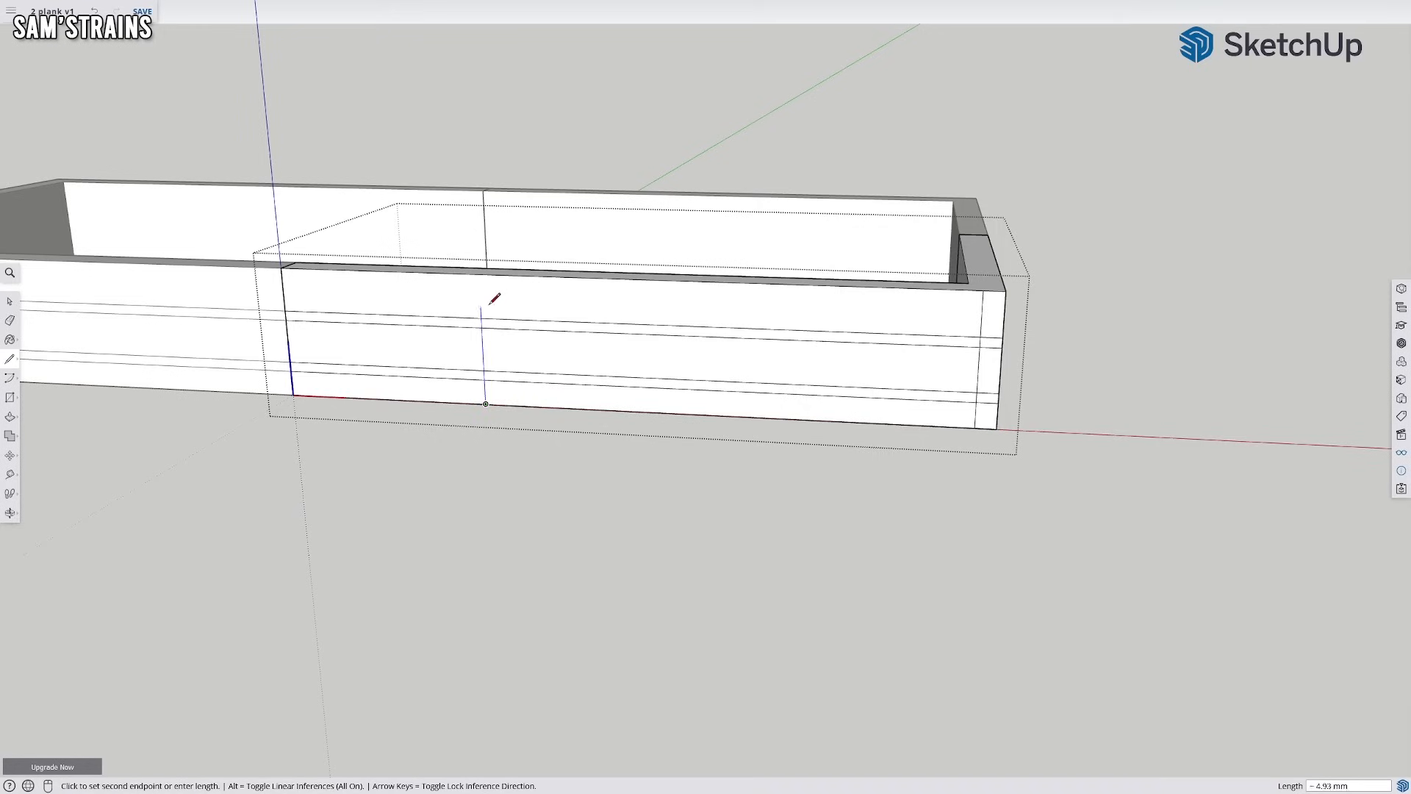
click(480, 274)
shift+middle_drag(479, 512, 678, 579)
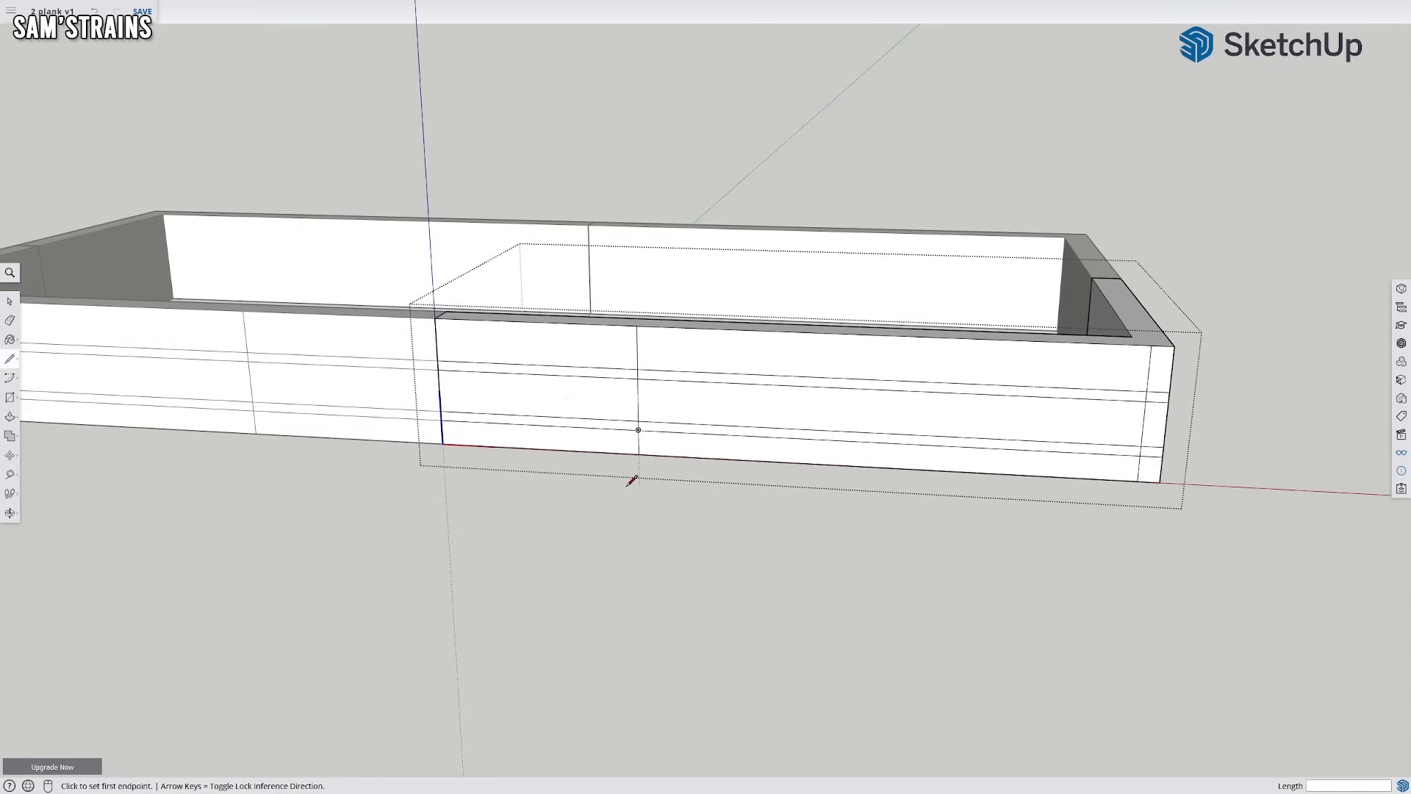
scroll(631, 480, up, 2)
click(646, 437)
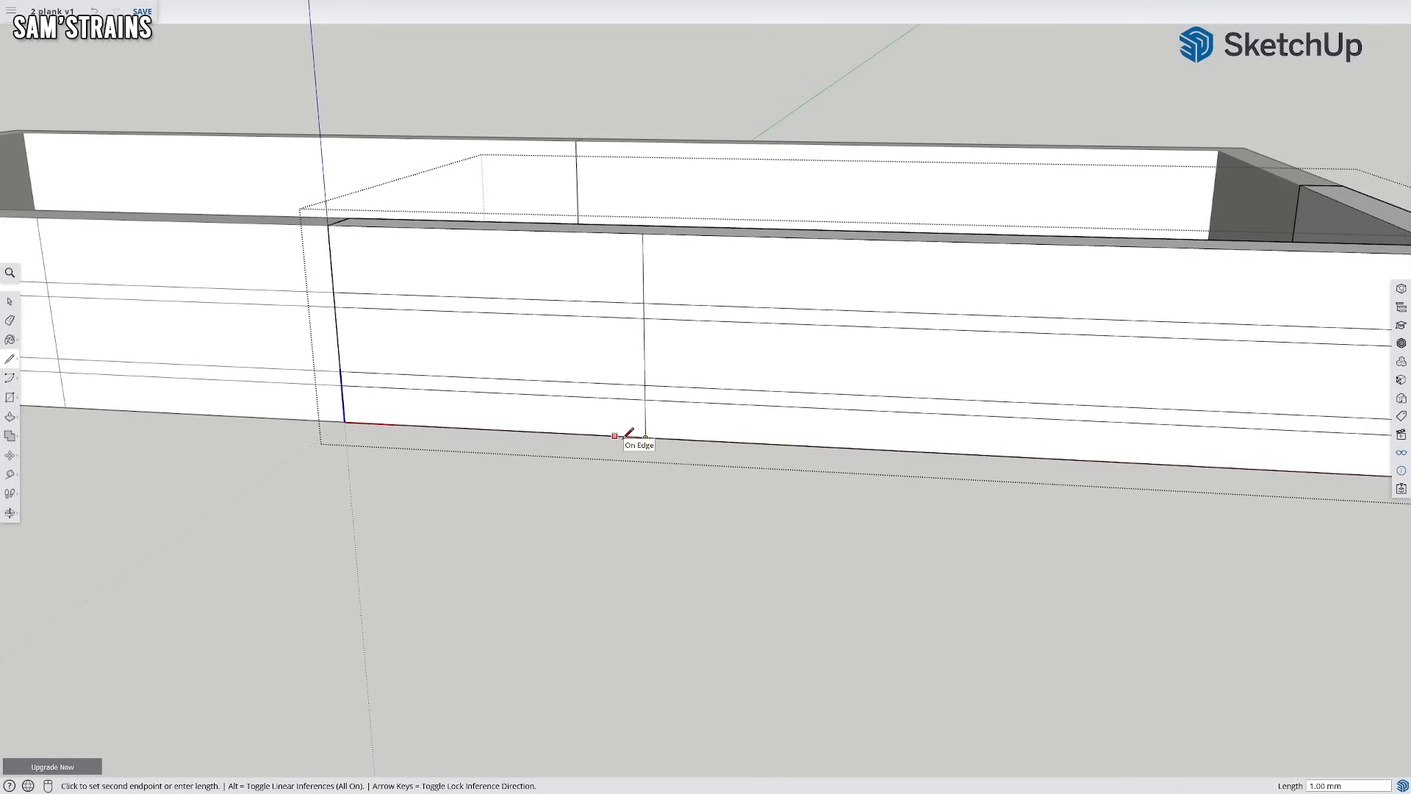
text(.8)
key(Return)
click(622, 435)
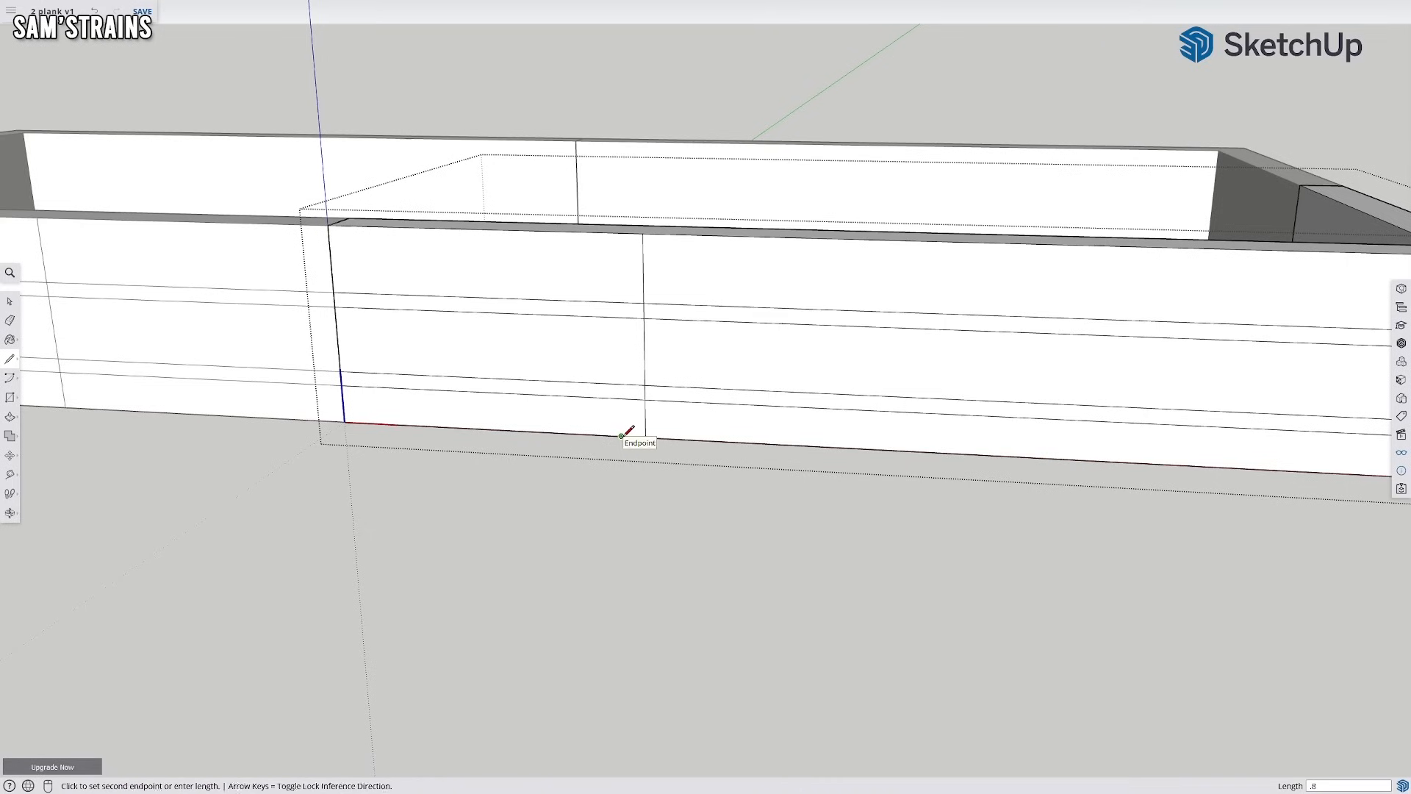
click(619, 233)
Start a line at the vertical strip's outer lower corner, and add 0.12 + 0.18 + 0.18 in Calculator
scroll(742, 319, down, 5)
mouse_move(807, 372)
middle_down()
mouse_move(841, 394)
mouse_move(906, 343)
middle_up()
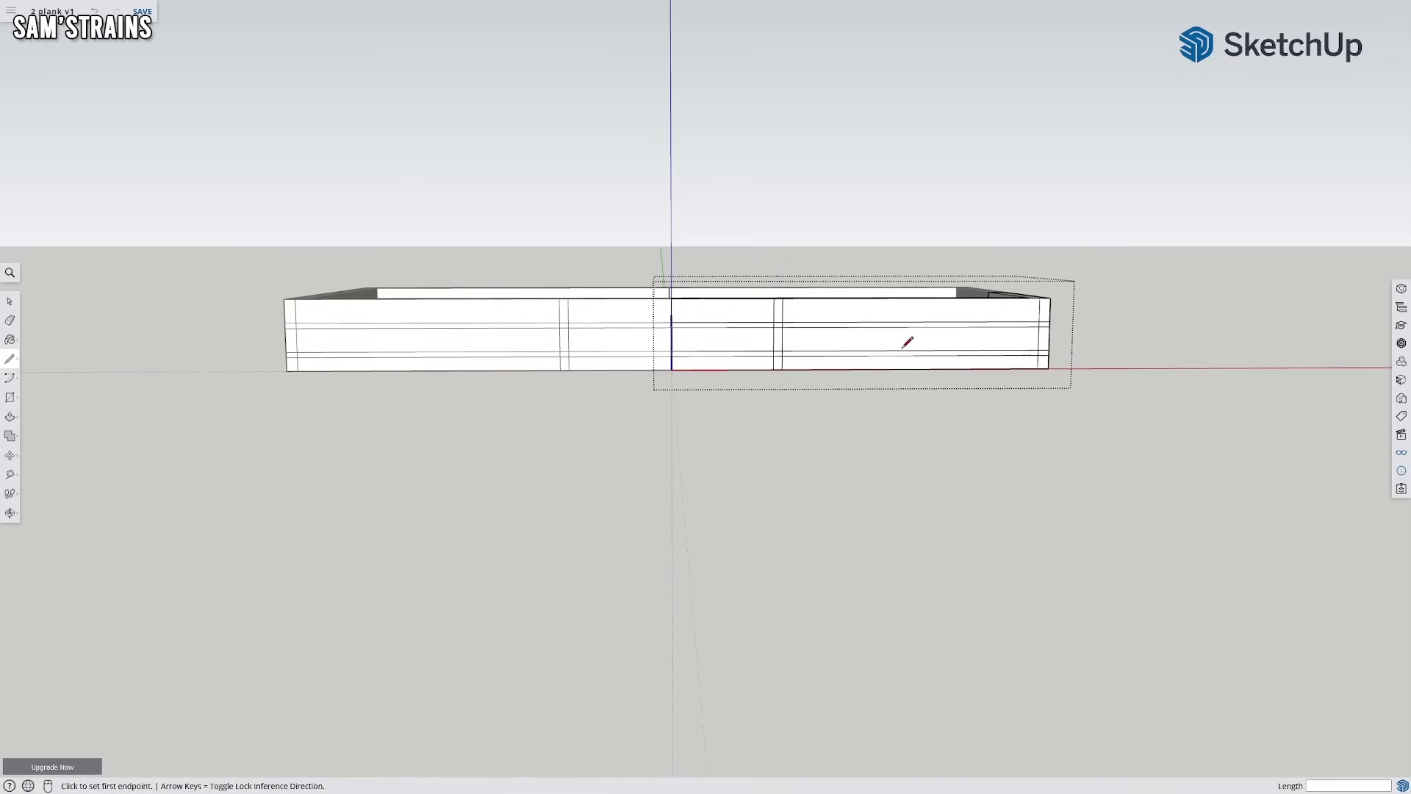
scroll(914, 400, up, 5)
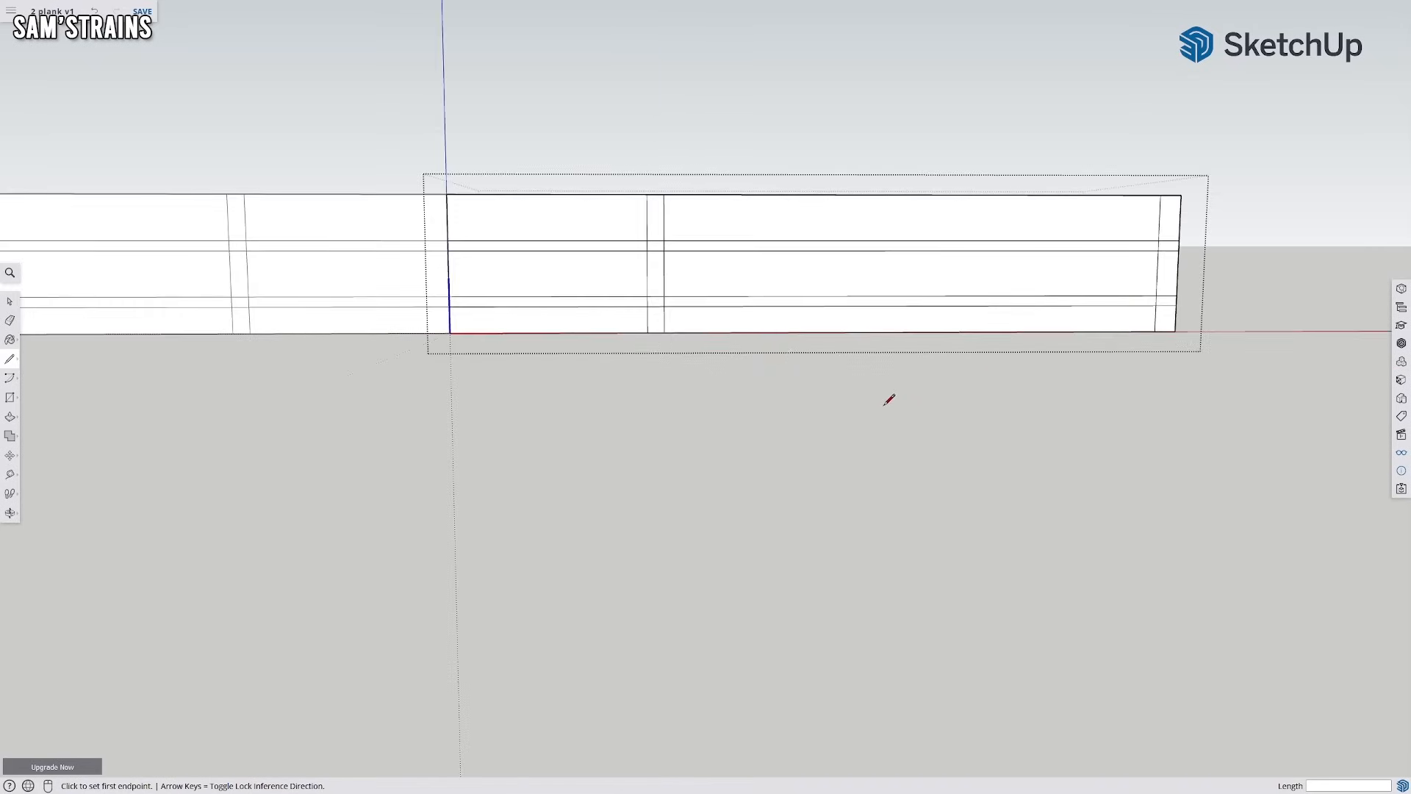
scroll(860, 513, up, 6)
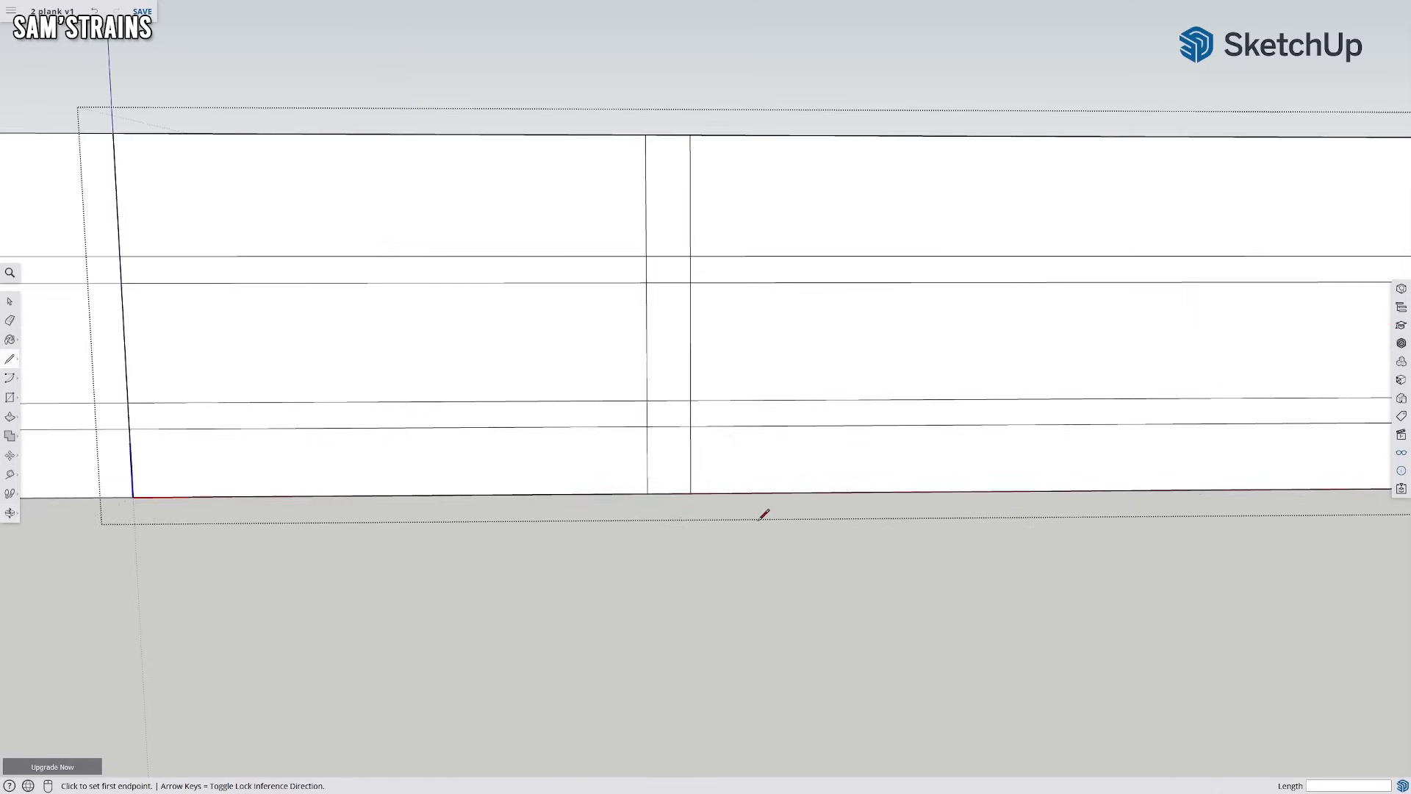
click(689, 492)
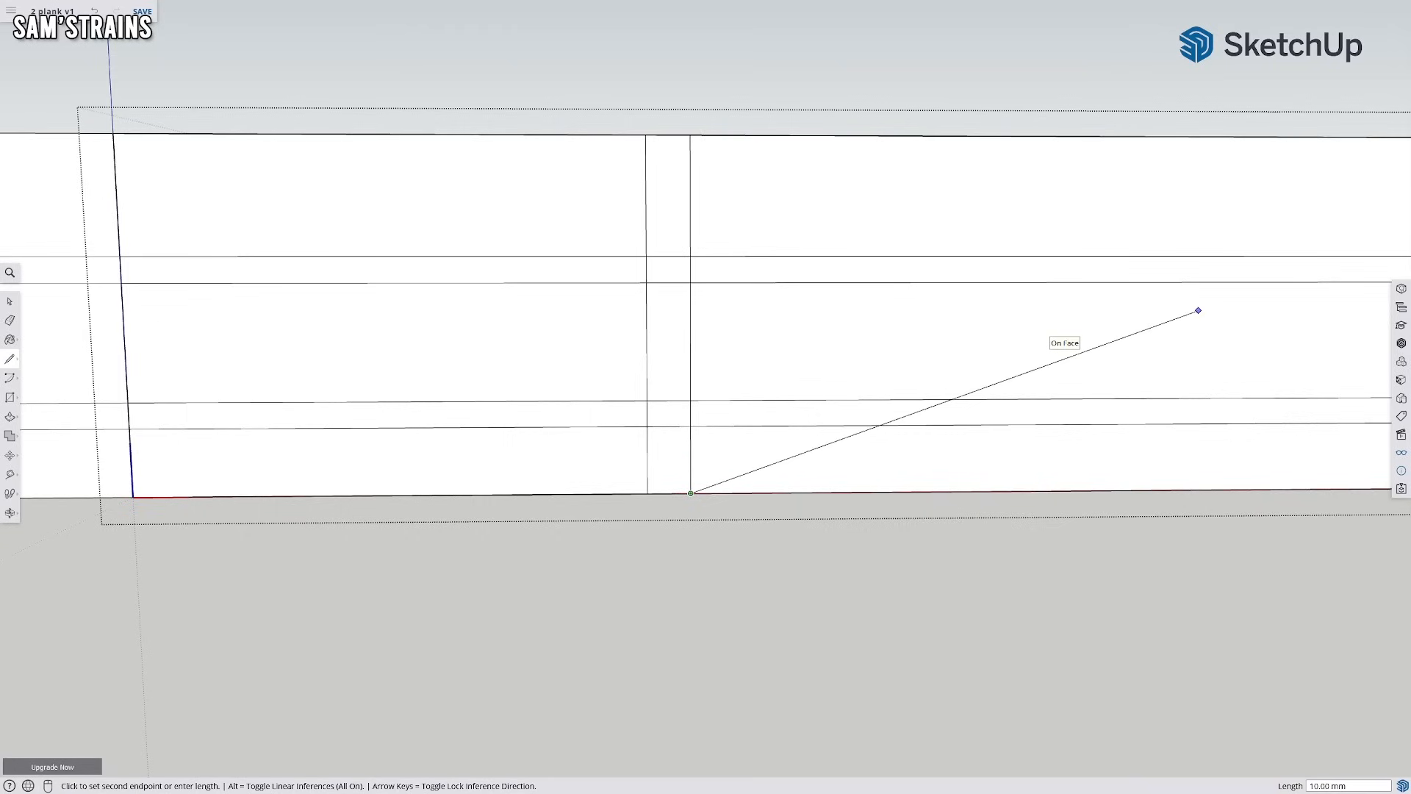
drag(801, 125, 706, 132)
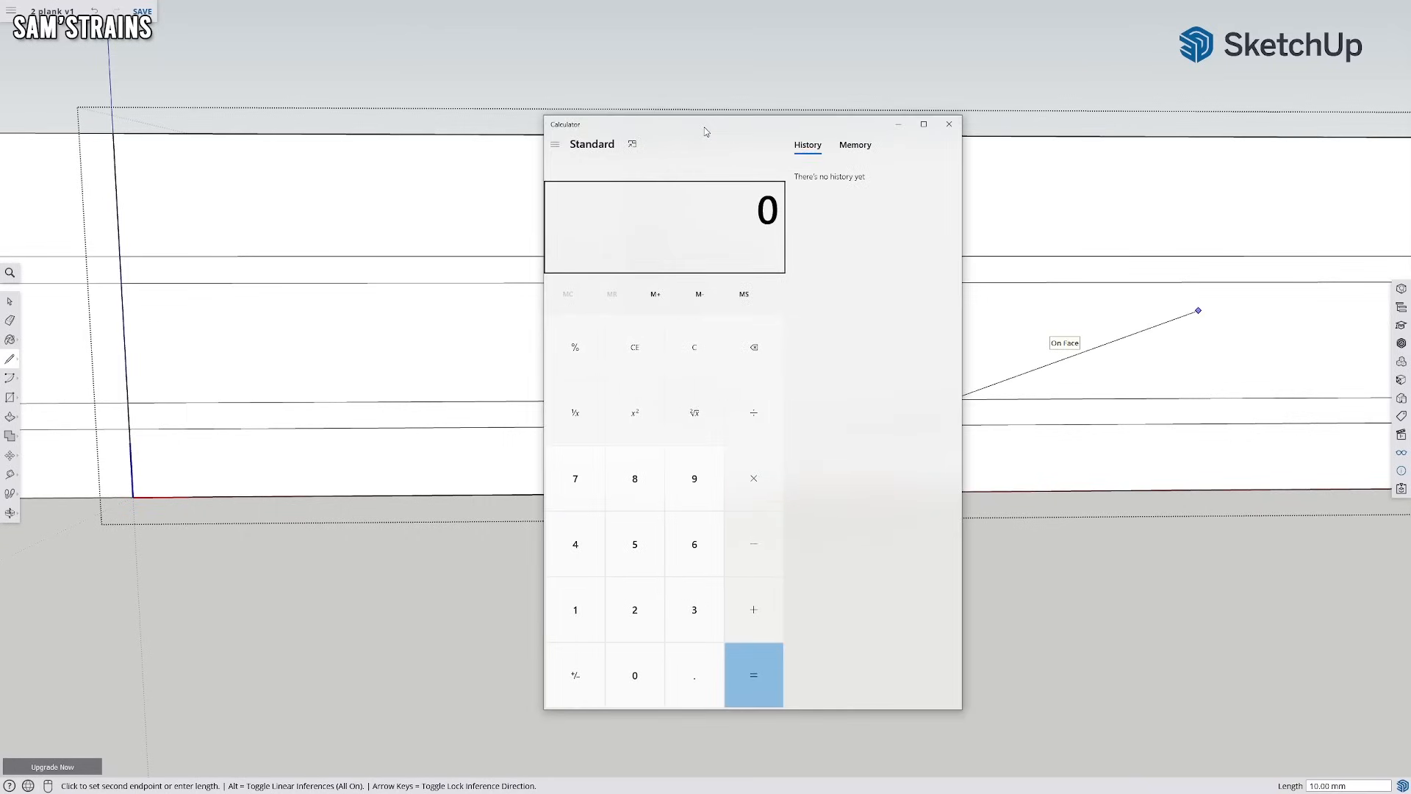
text(0.12 )
text(+0.18)
key(Return)
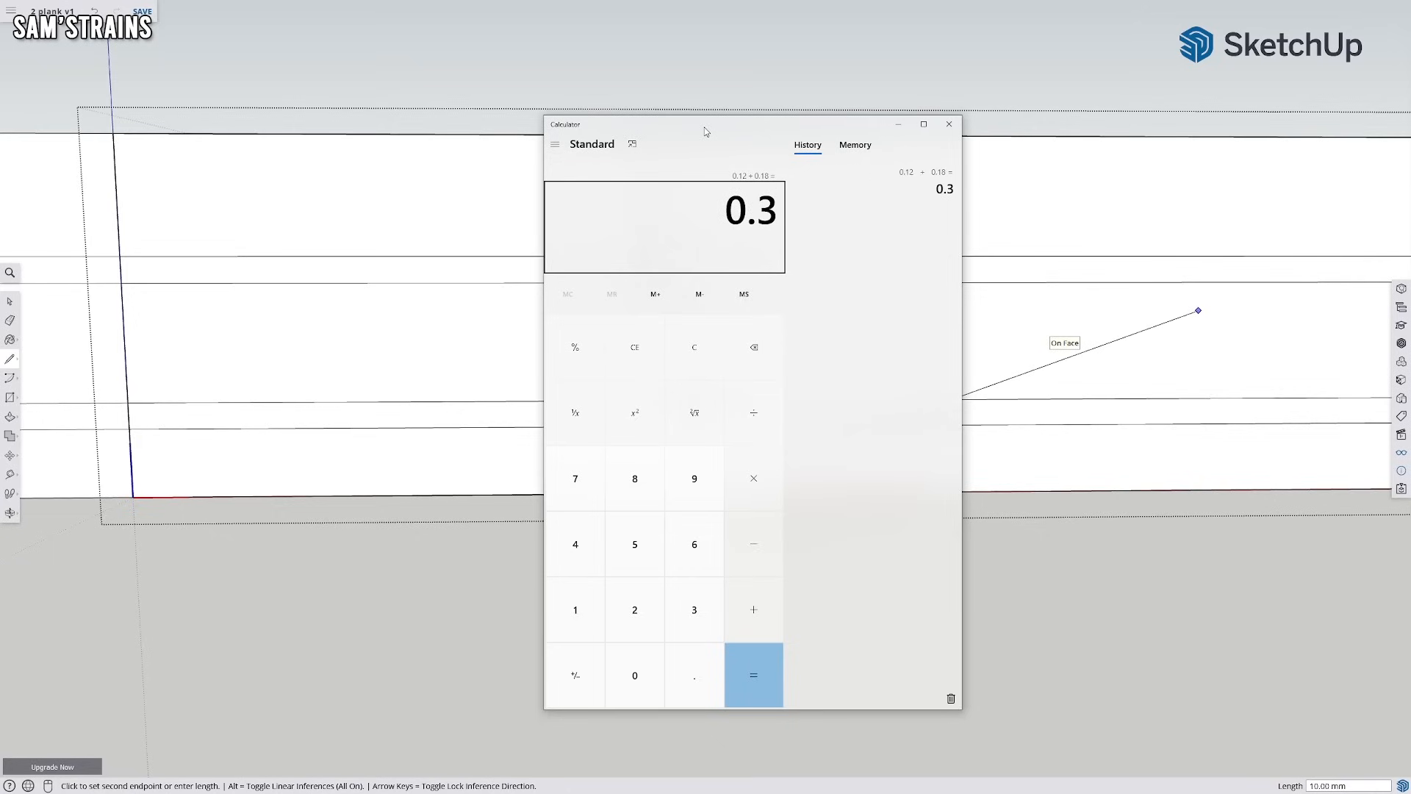
key(Return)
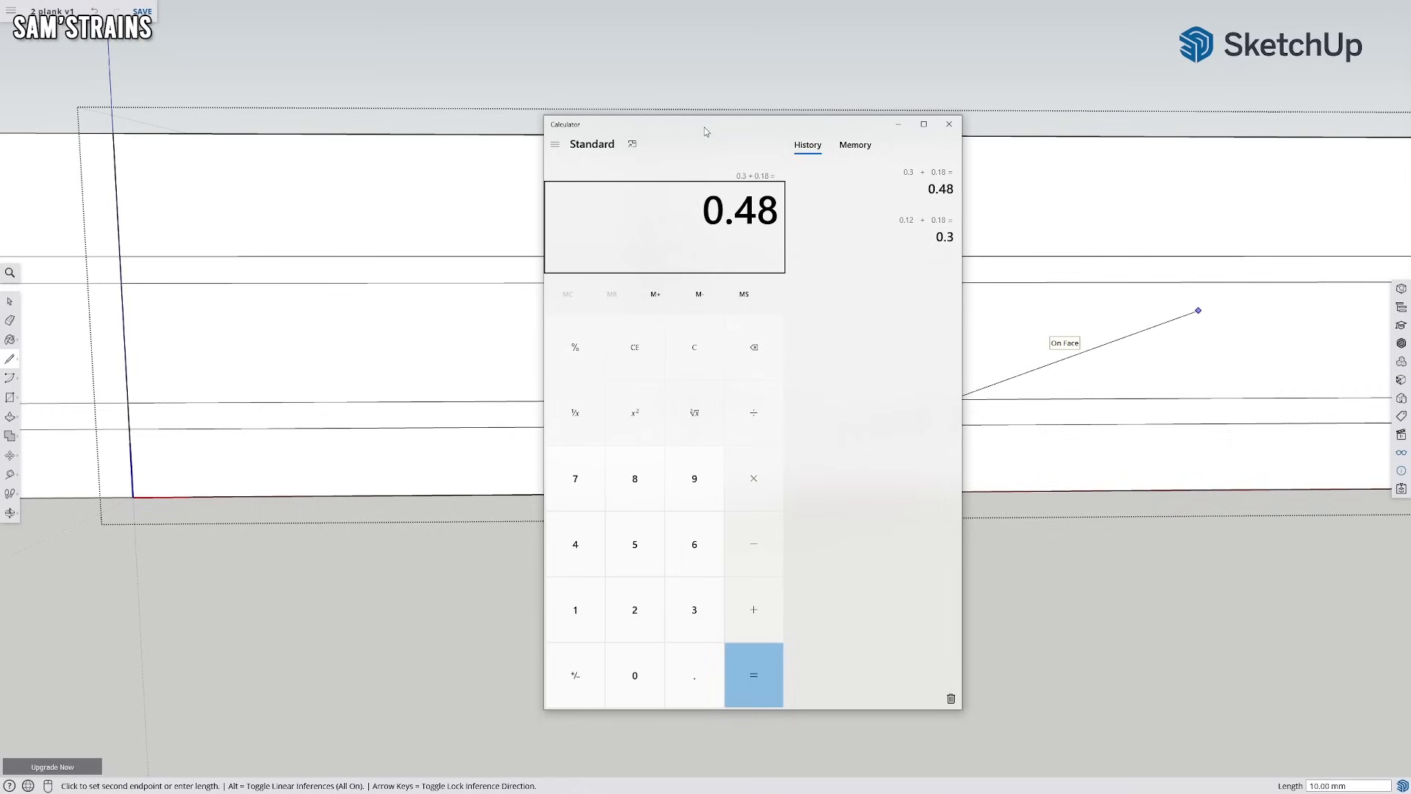
drag(704, 132, 1410, 136)
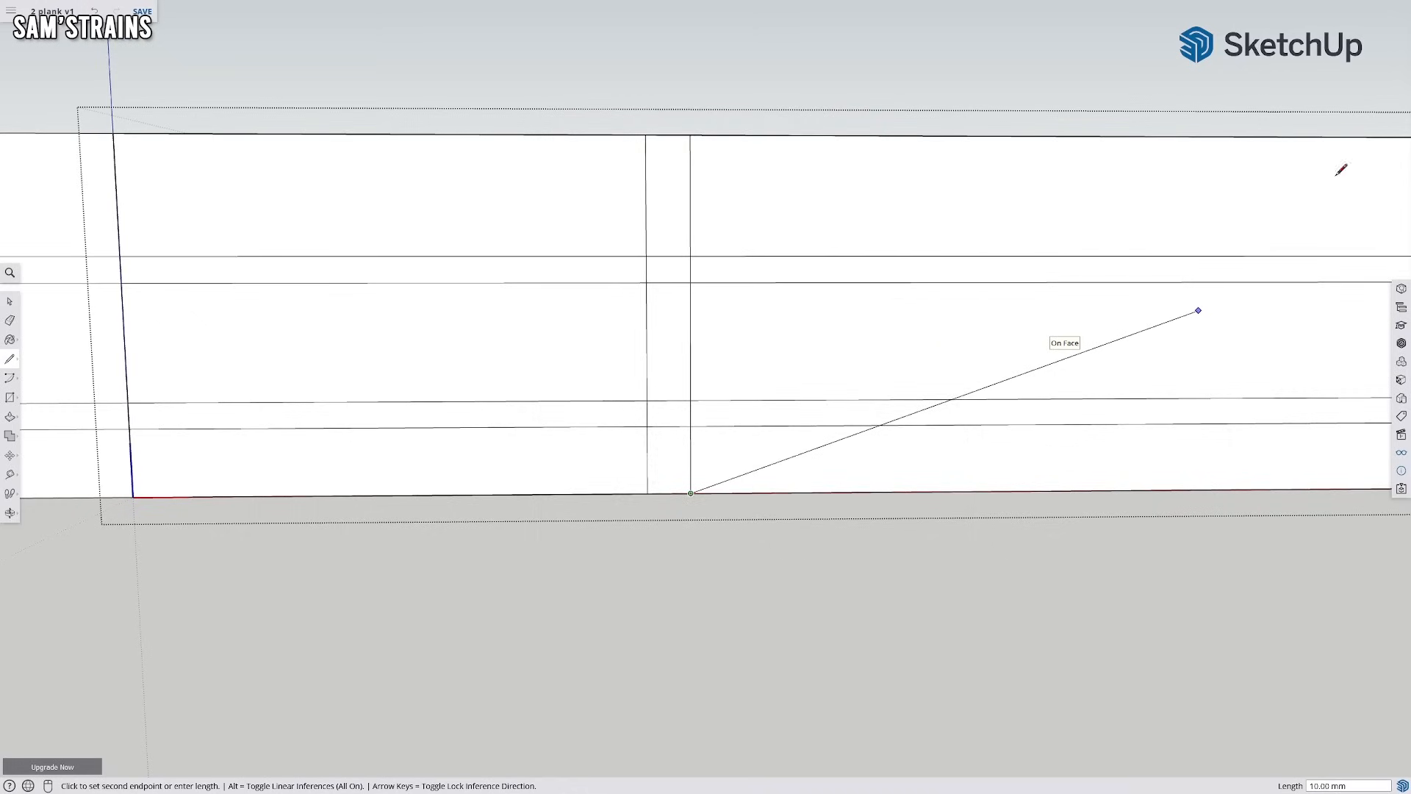
Draw a foot block 0.8 mm wide and 0.48 mm high on each side of the vertical strip's base
text(.)
key(Return)
click(690, 469)
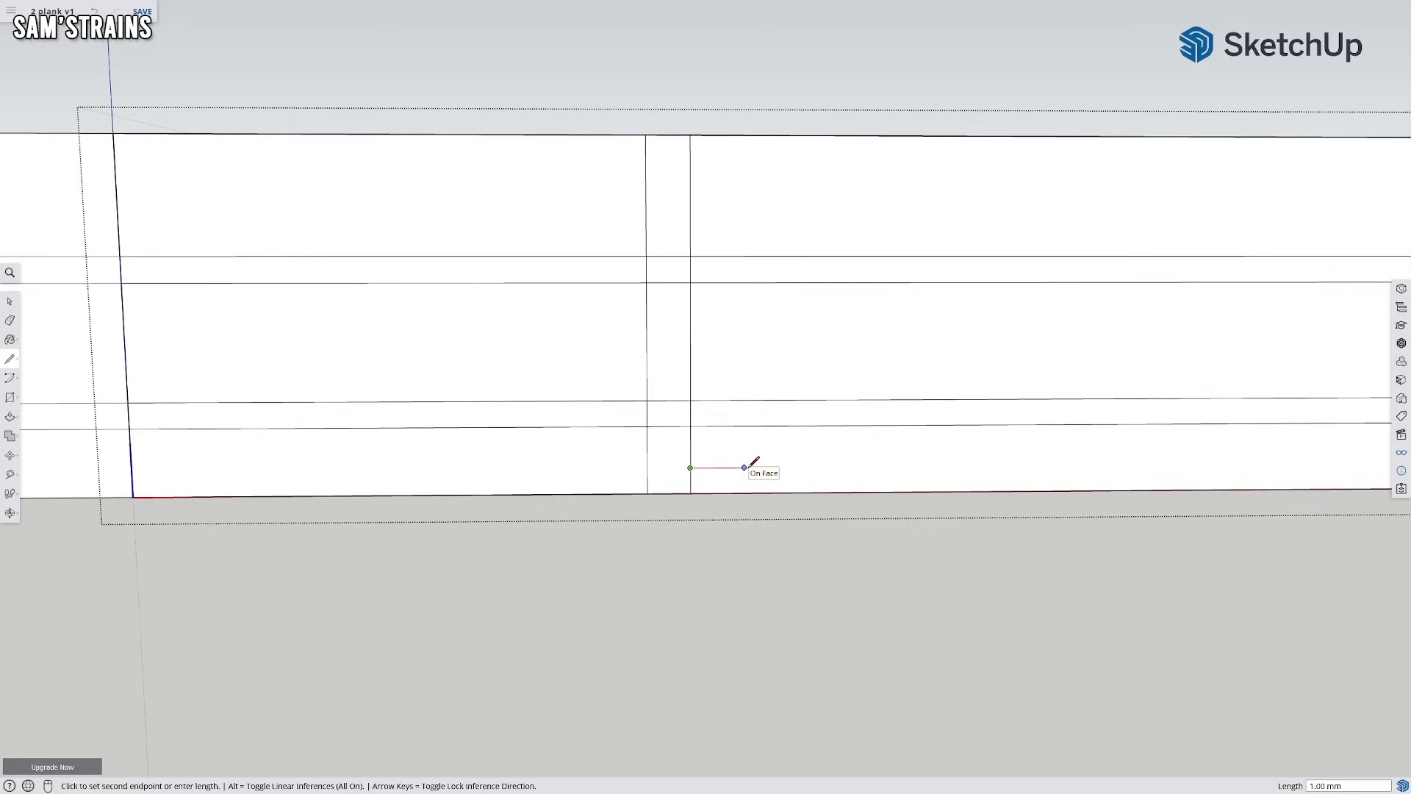
text(.8)
key(Return)
click(646, 467)
text(.8)
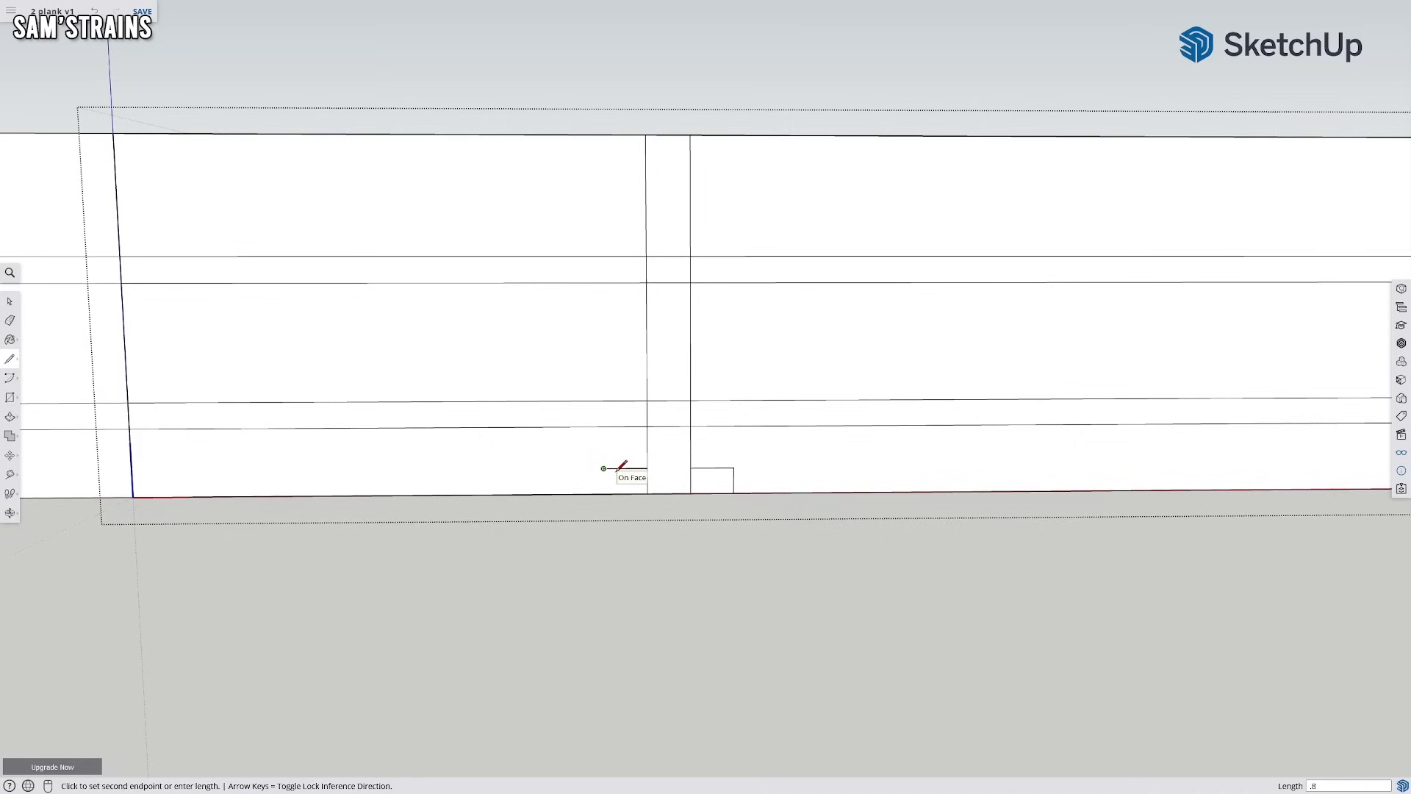
key(Return)
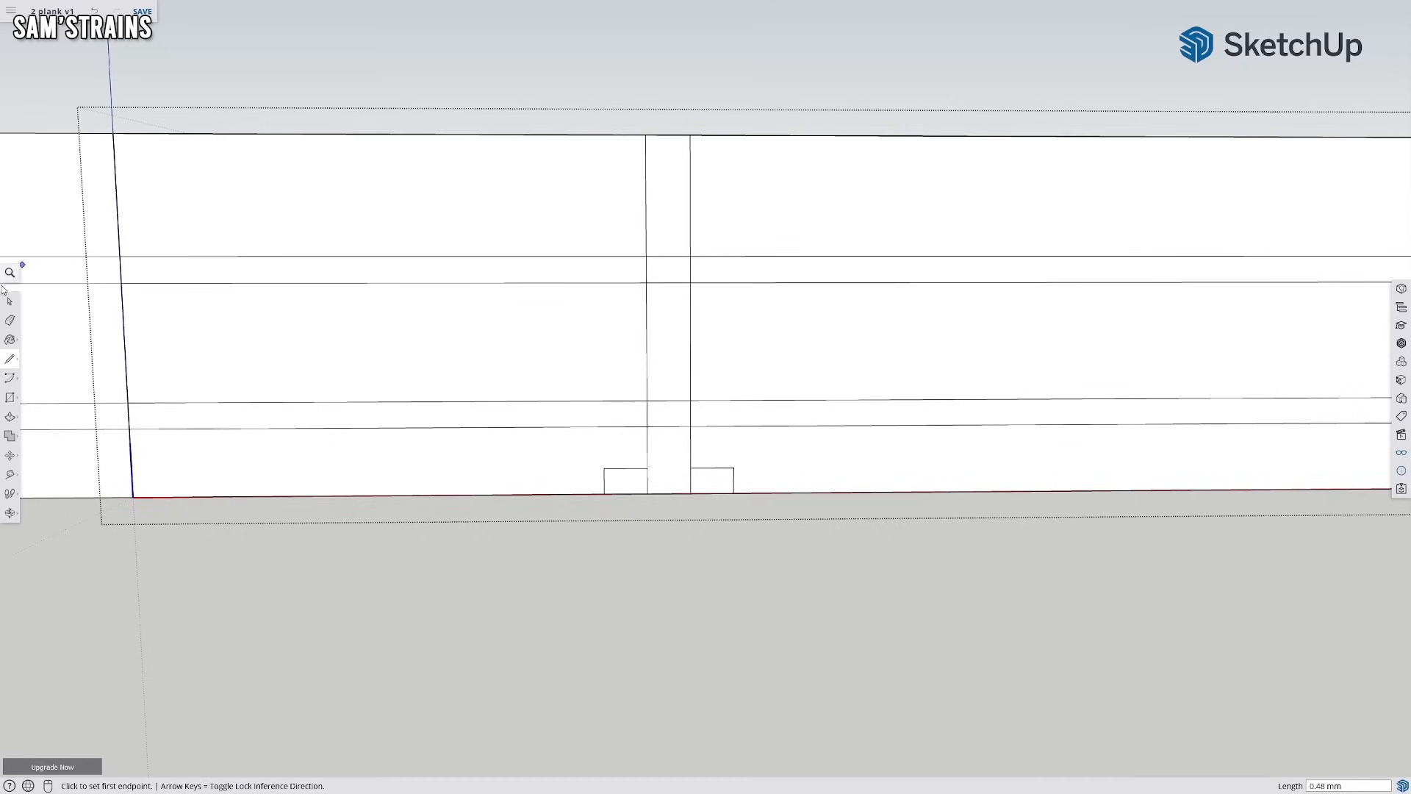
Erase the line segments between the strip and its foot blocks, and the horizontal segments crossing the strip
click(10, 321)
click(690, 483)
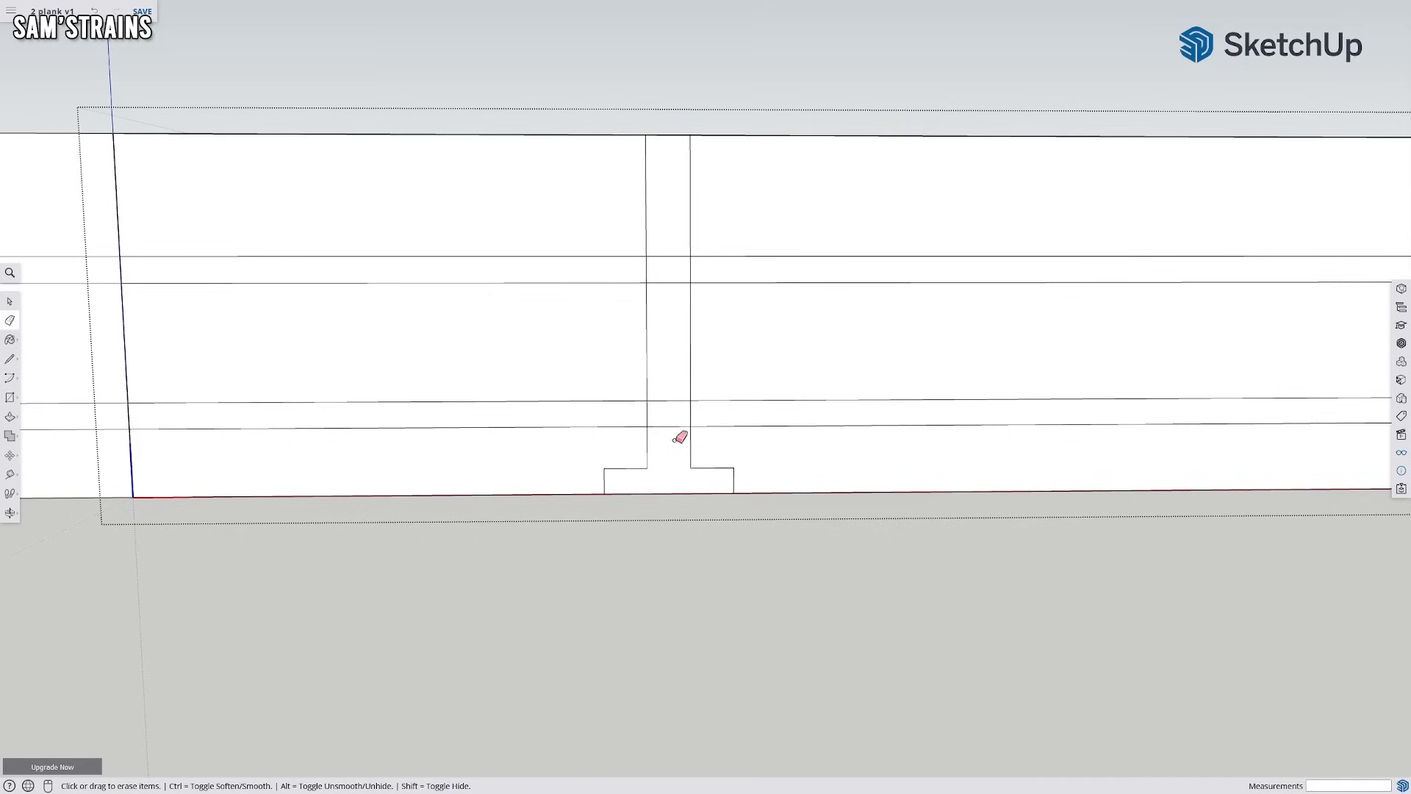
scroll(691, 235, down, 2)
mouse_move(677, 240)
middle_down()
mouse_move(630, 353)
mouse_move(479, 394)
mouse_move(554, 394)
mouse_move(712, 441)
mouse_move(800, 438)
middle_up()
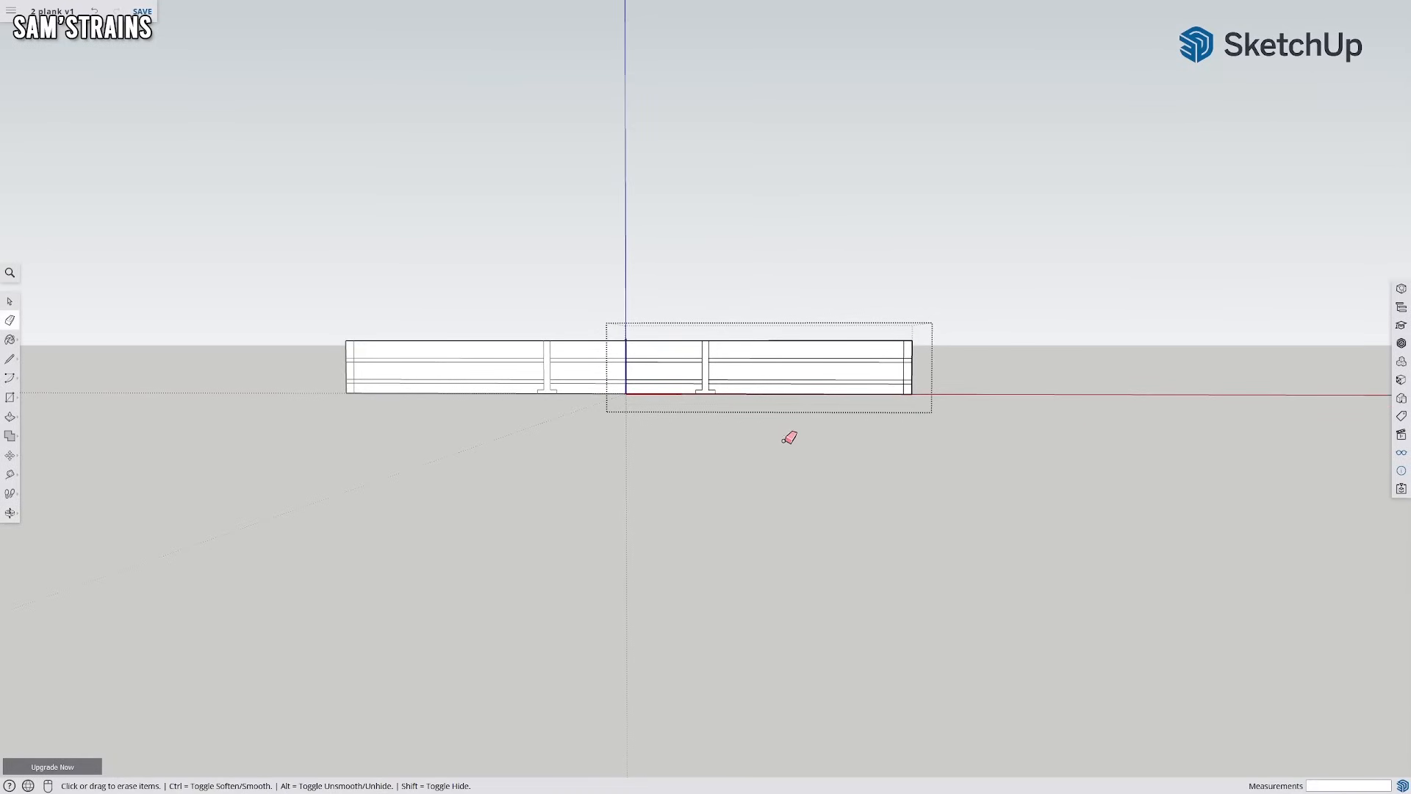
Divide both foot blocks with a vertical line from the midpoint of each block's top edge down to the bottom edge
scroll(771, 430, up, 10)
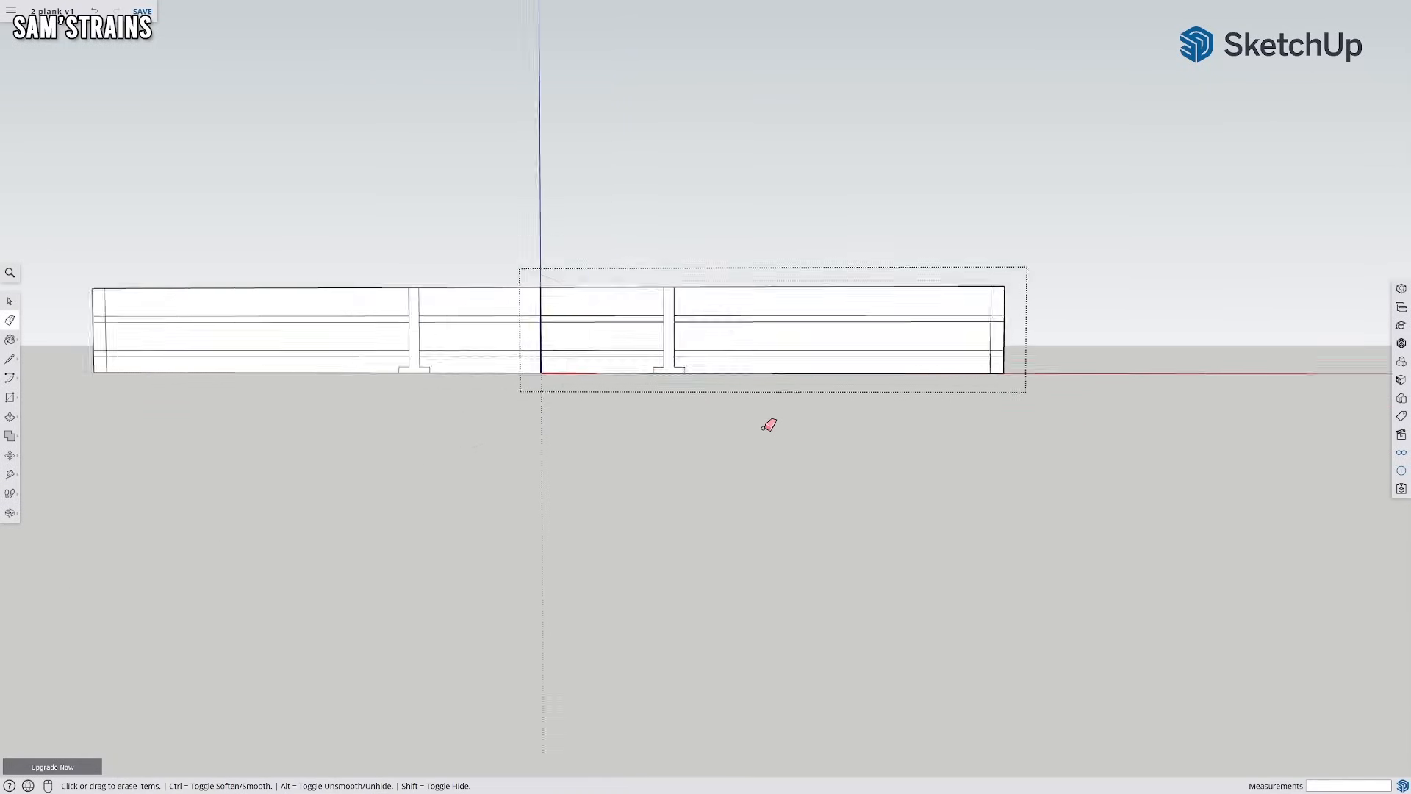
scroll(562, 261, down, 5)
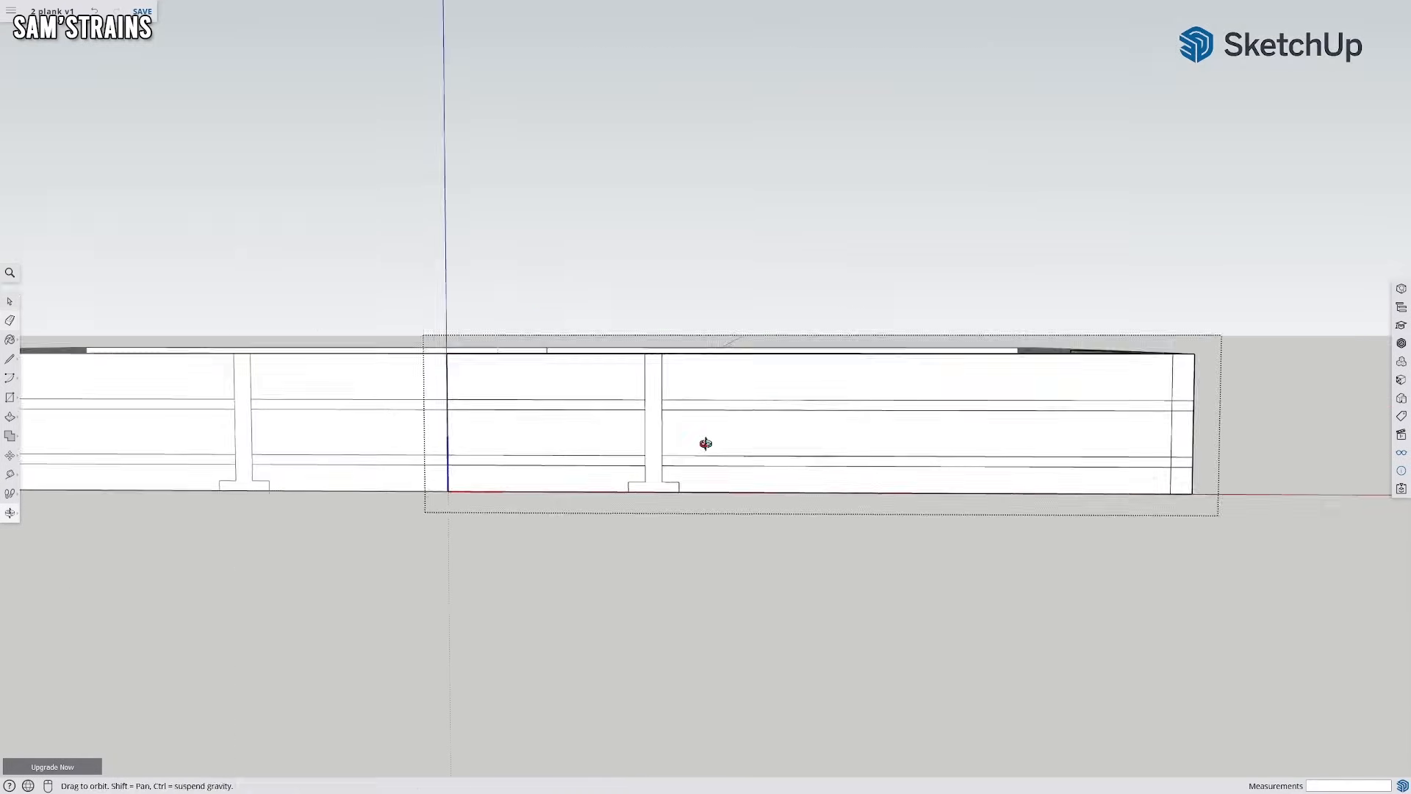
scroll(724, 514, up, 10)
click(10, 359)
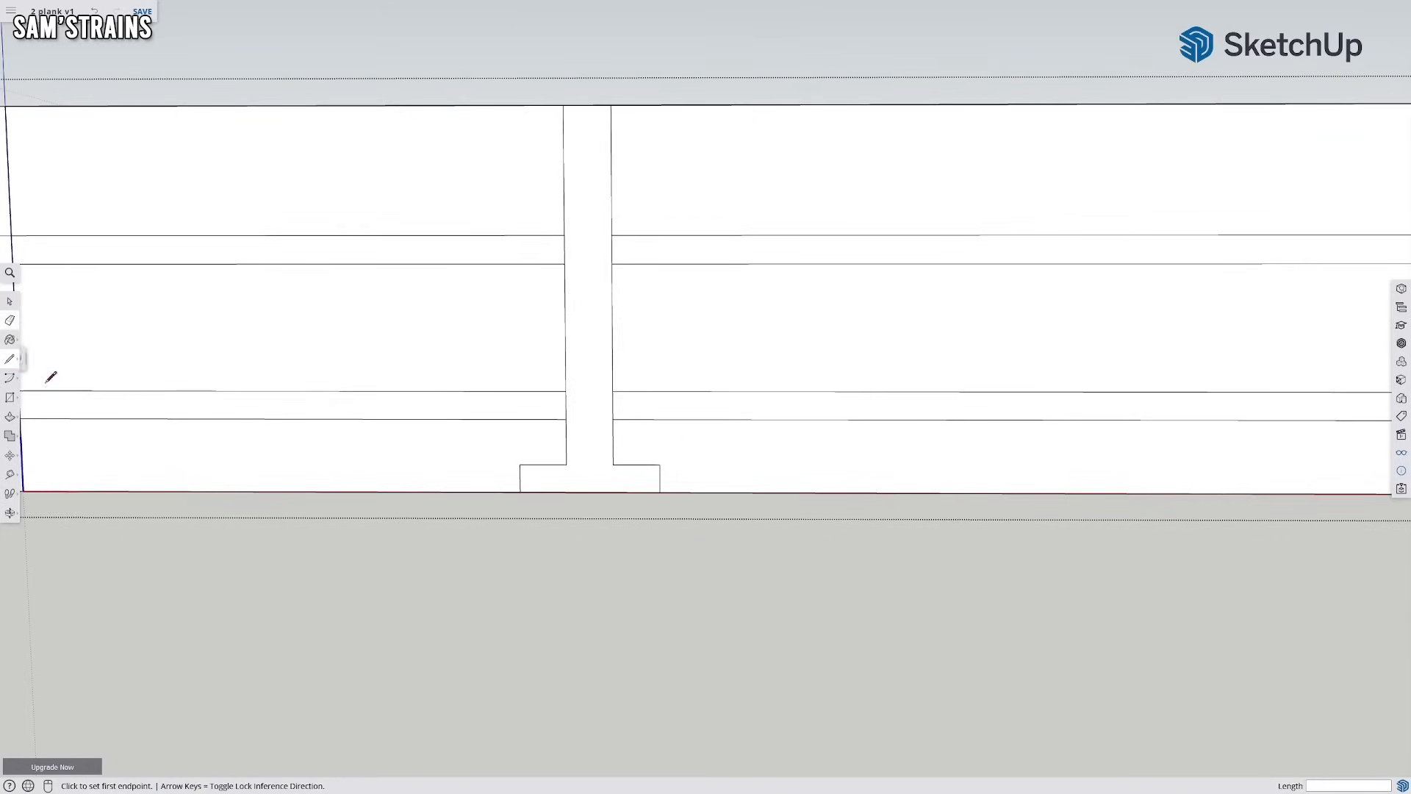
click(659, 465)
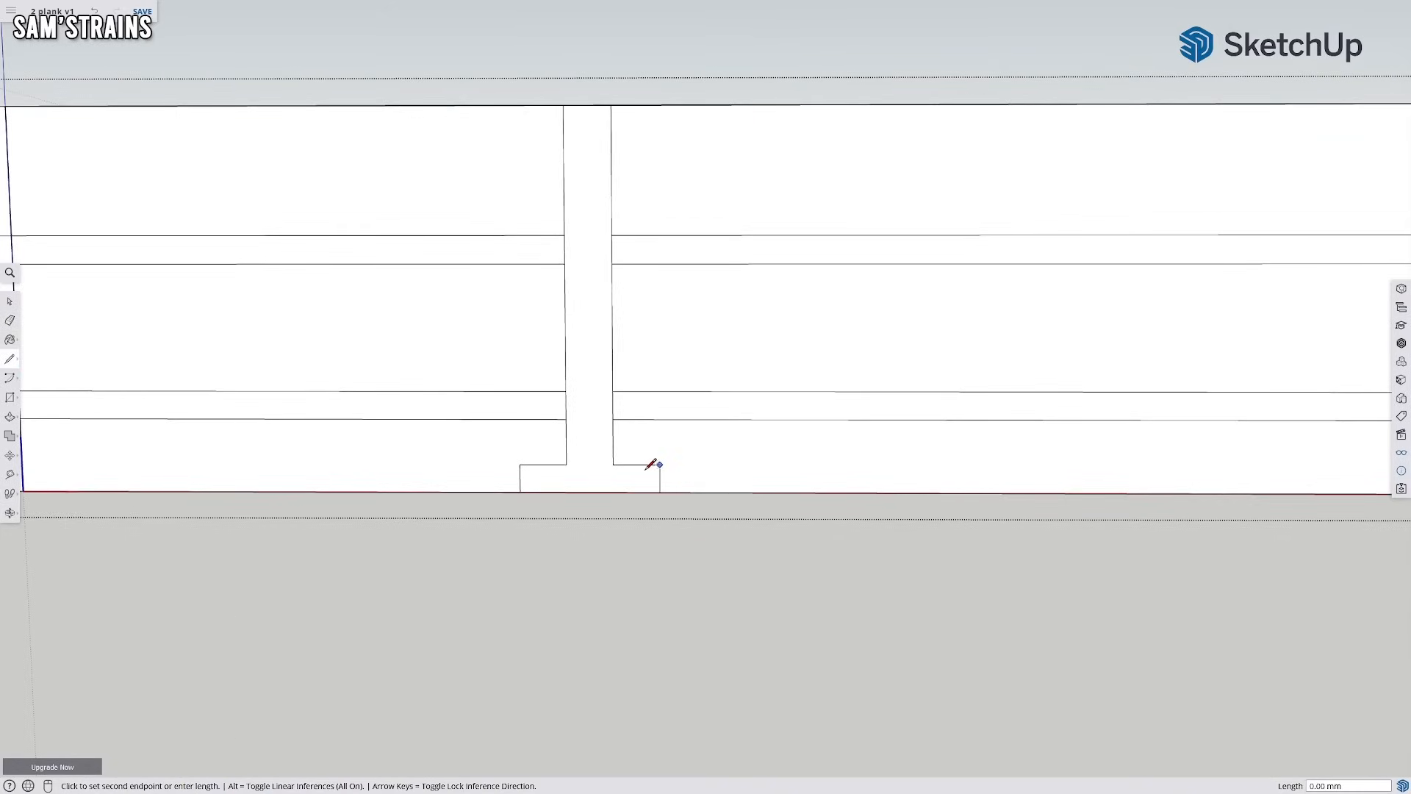
click(637, 465)
click(636, 465)
click(636, 492)
click(520, 464)
click(543, 465)
click(543, 464)
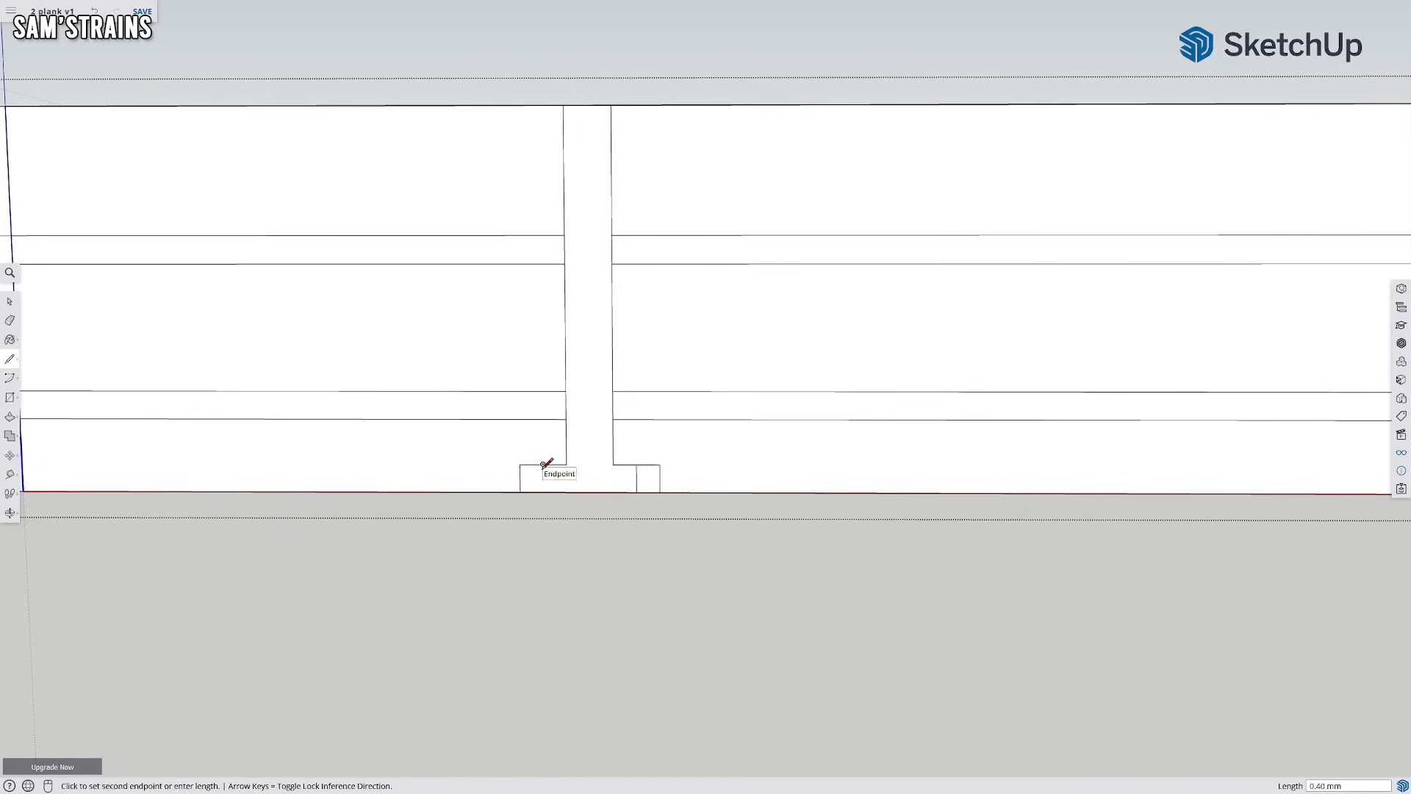
click(543, 492)
Erase the top and side edges of each foot block's outer half to narrow the strip's base
click(10, 321)
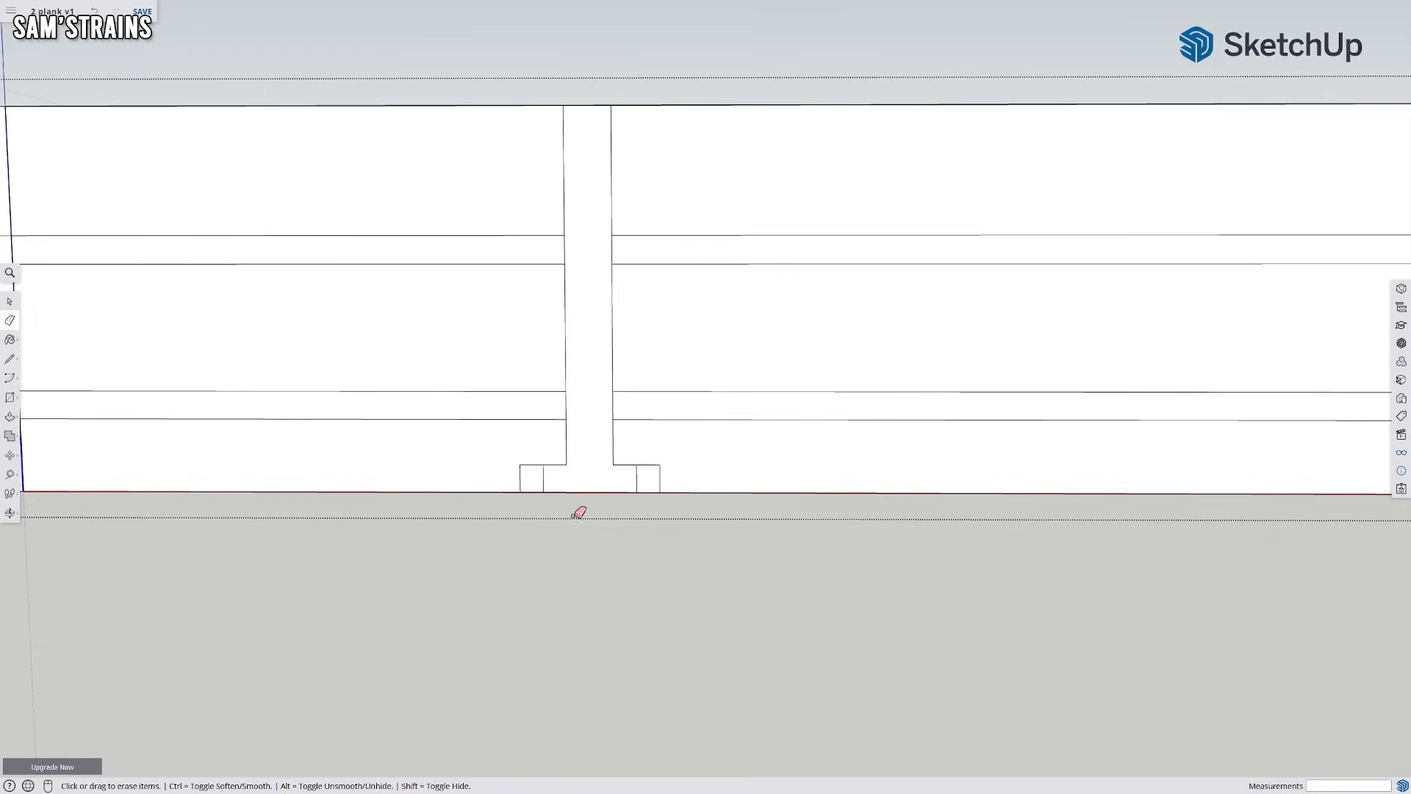
drag(521, 472, 518, 468)
click(657, 466)
click(663, 472)
scroll(669, 469, down, 5)
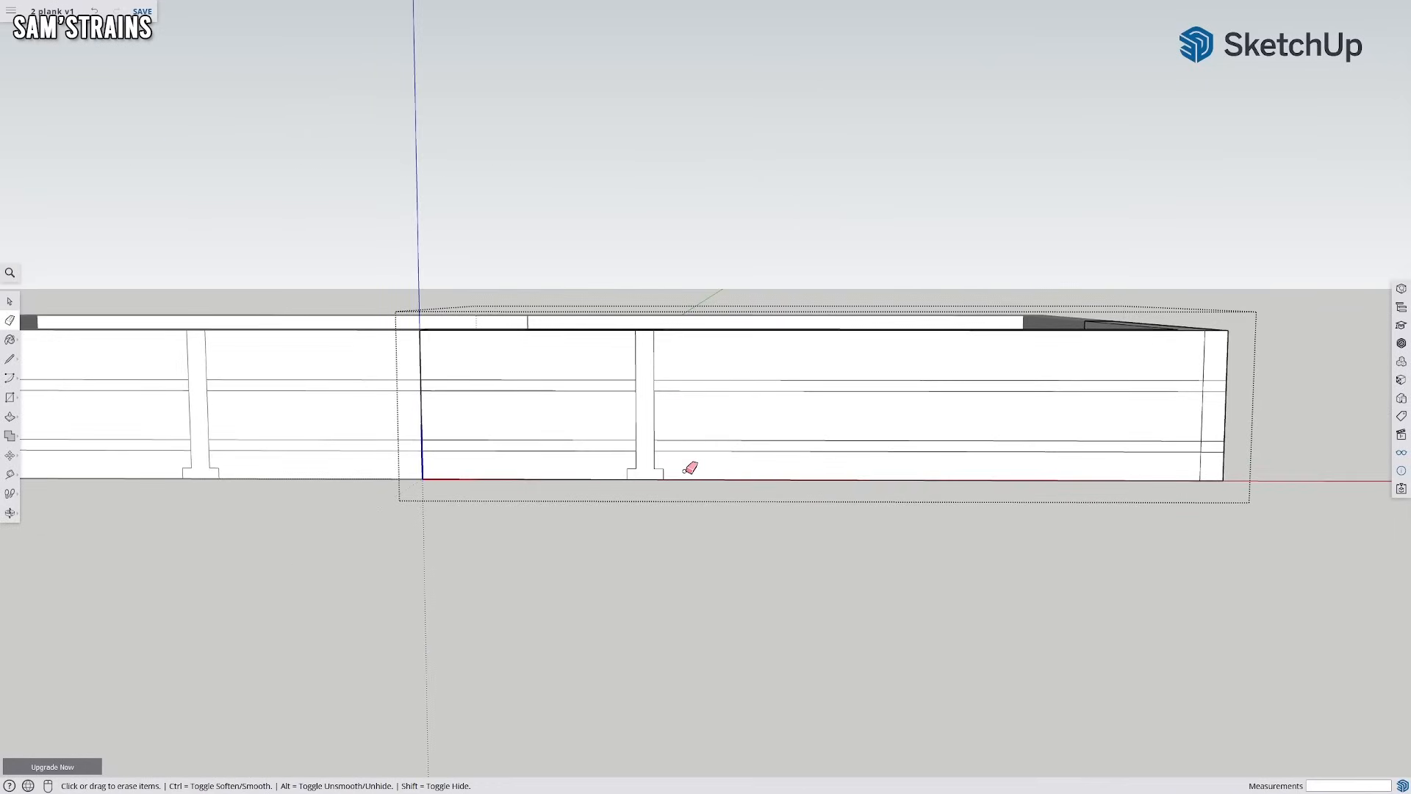
Mark off 4.5 mm with a line along the front face's top edge, starting from the strip's outer upper corner
scroll(690, 468, up, 2)
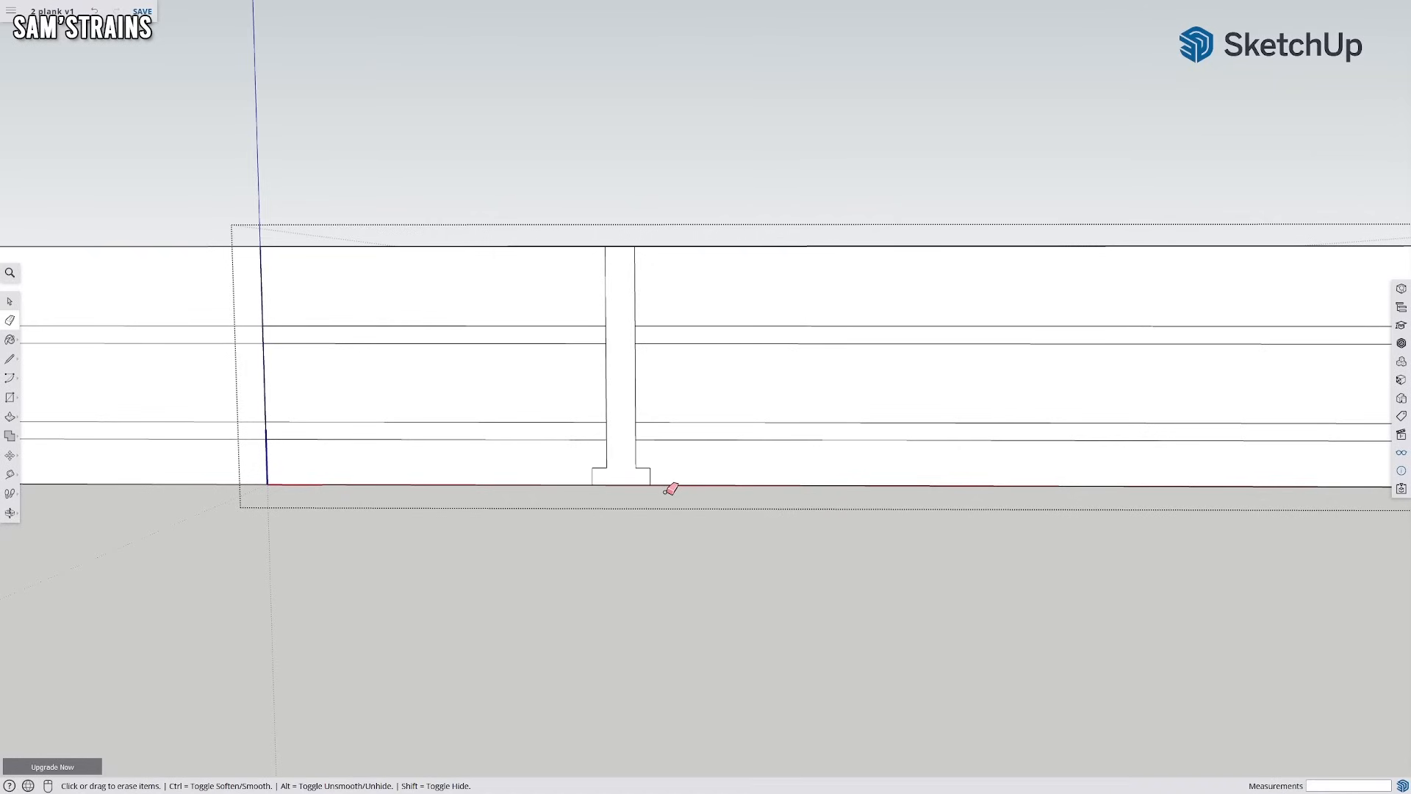
click(10, 359)
middle_drag(551, 413, 709, 299)
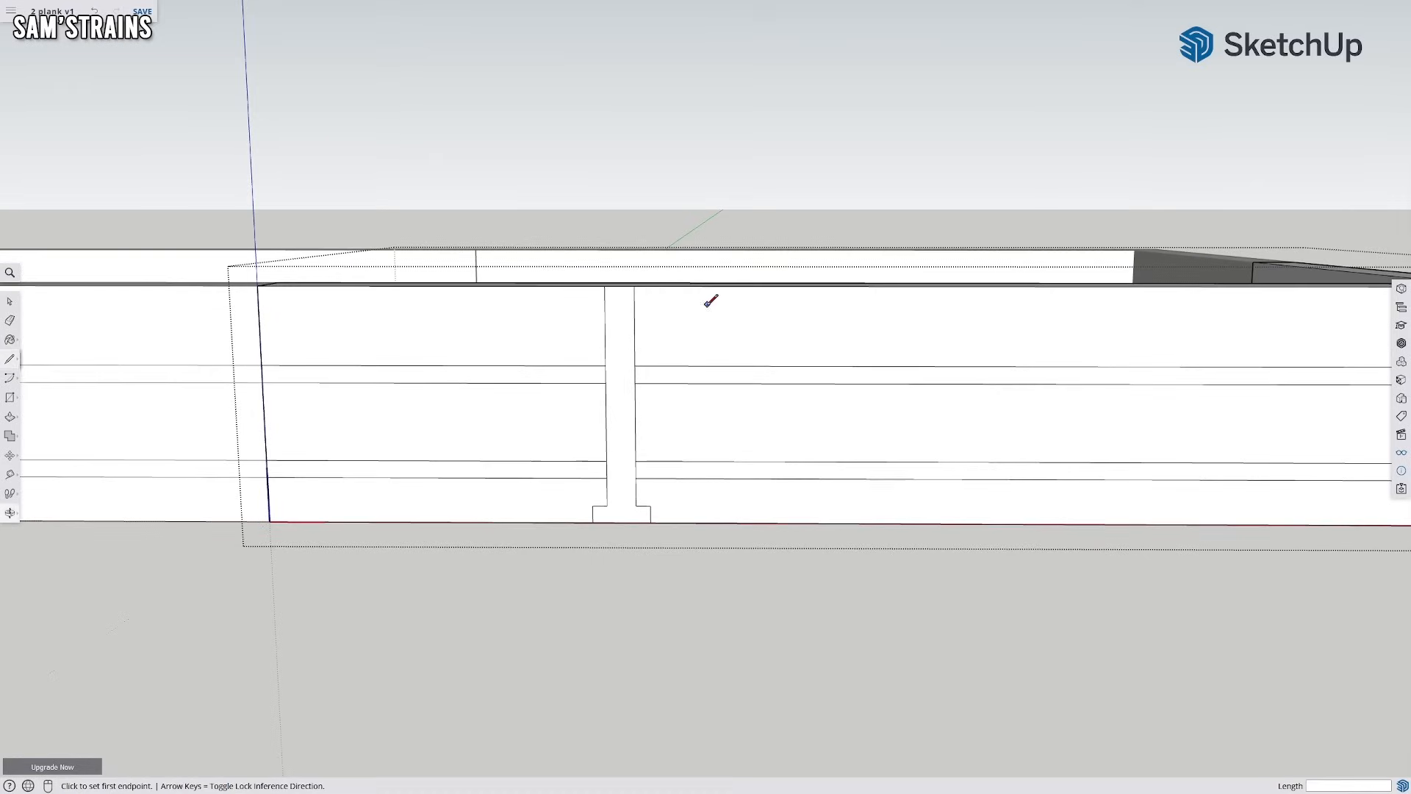
click(635, 286)
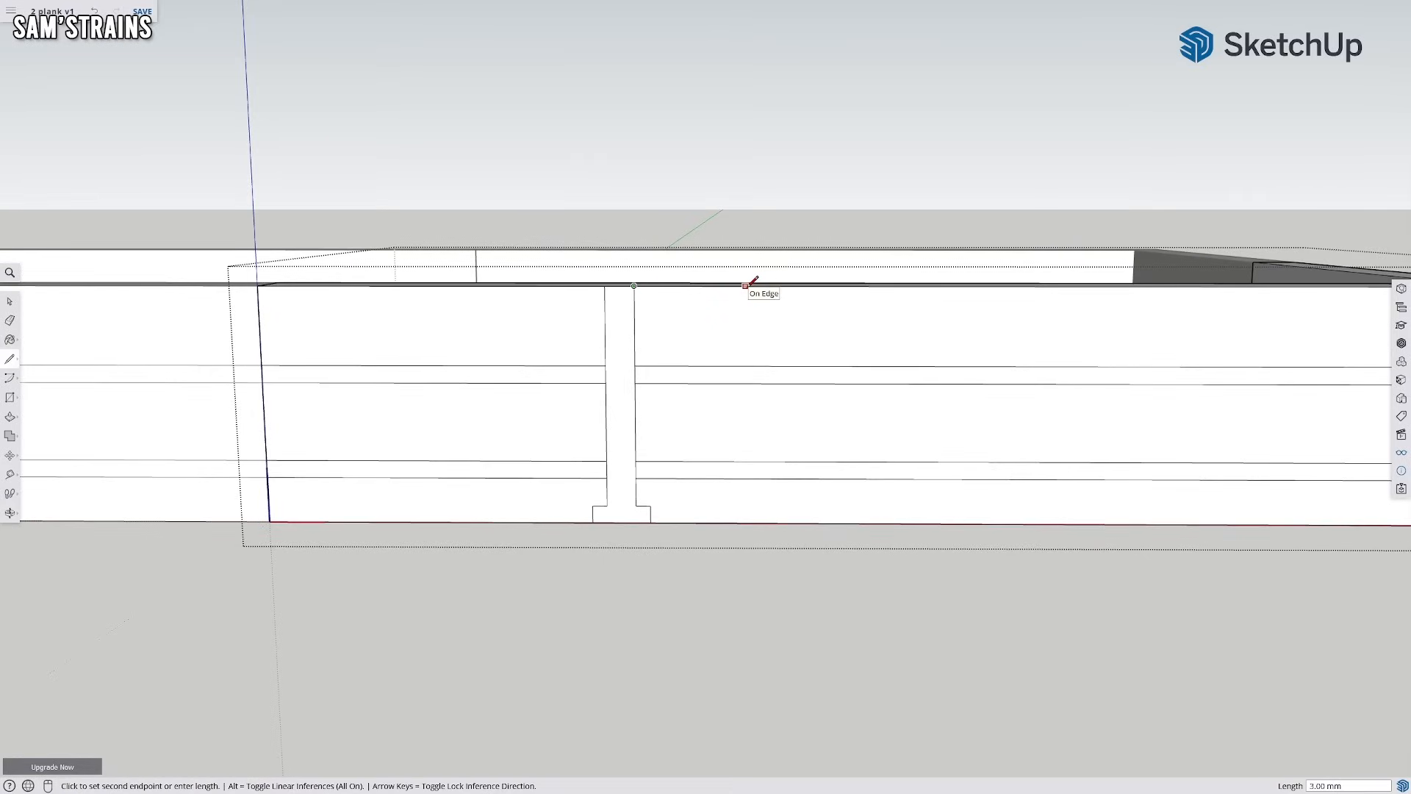
text(4.5)
key(Return)
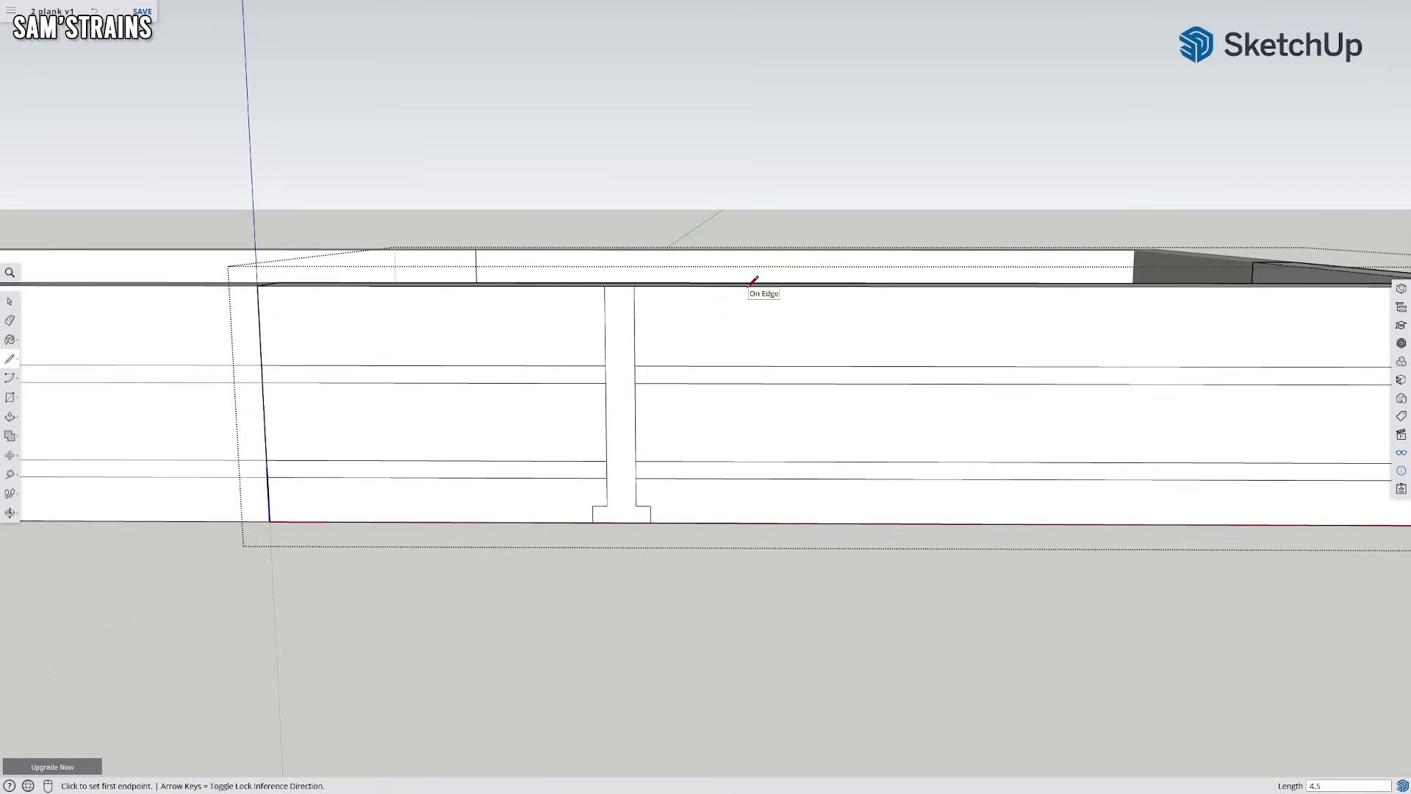
Draw a short vertical strip 0.8 mm wide and 3.5 mm long, hanging from the 4.5 mm mark on the top edge
click(802, 286)
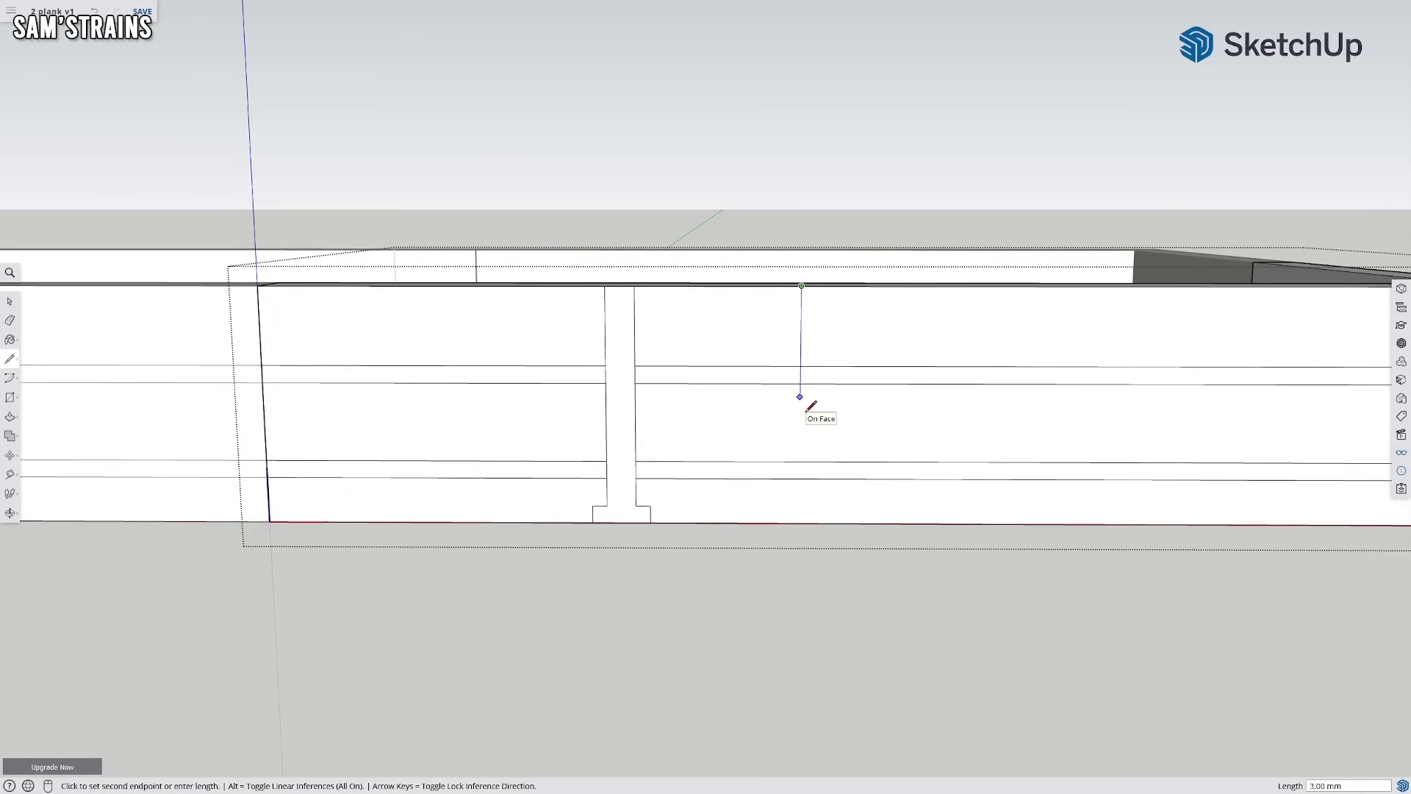
key(Return)
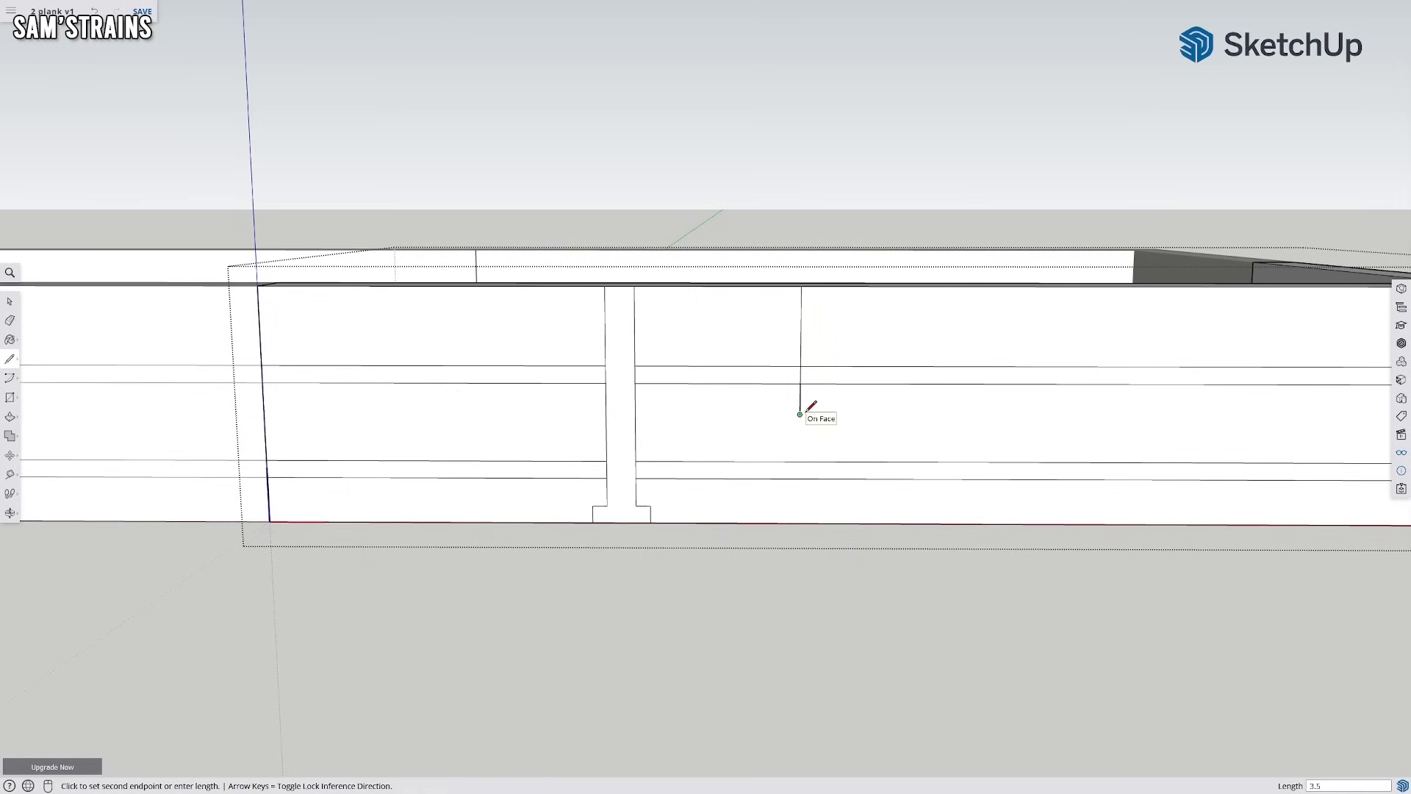
click(606, 433)
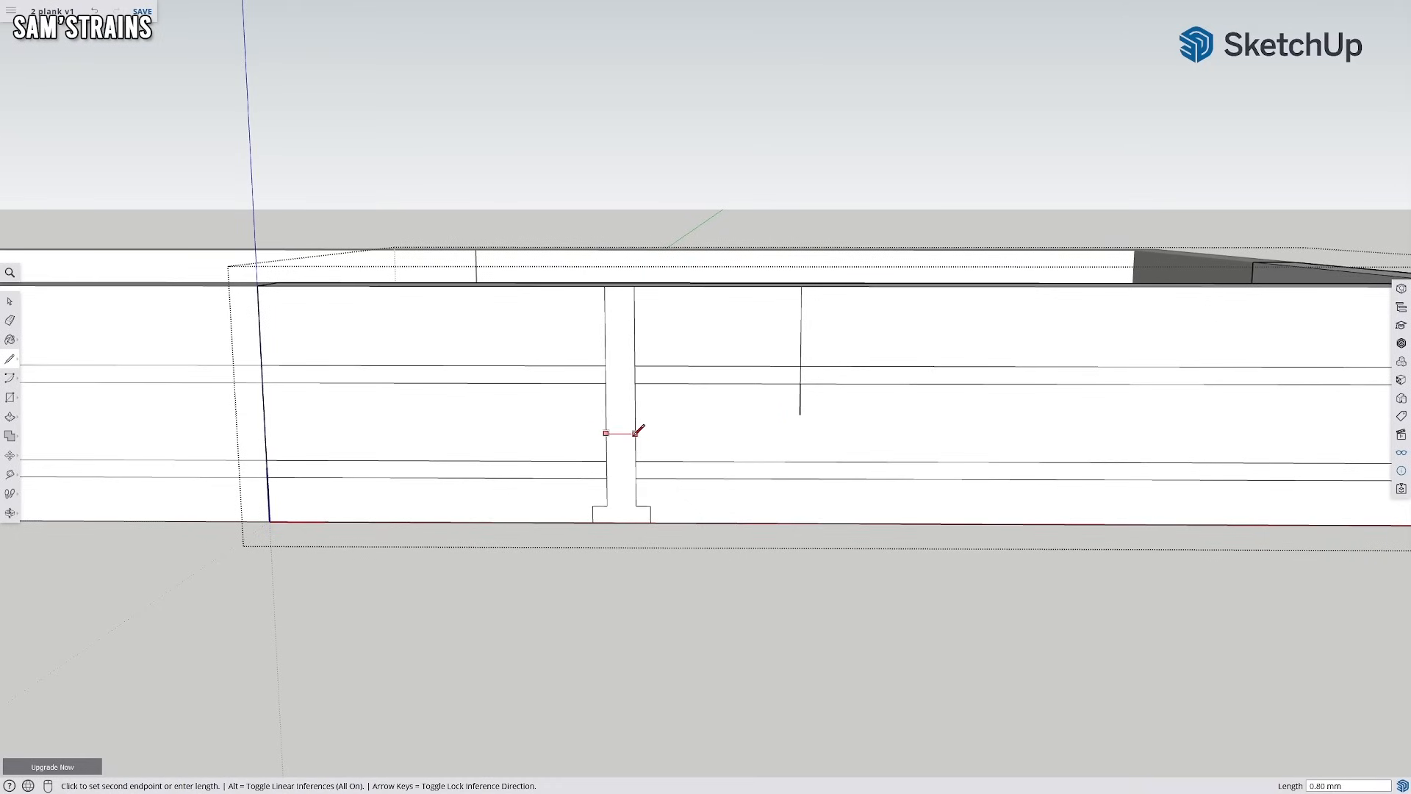
key(Escape)
click(800, 413)
text(.8)
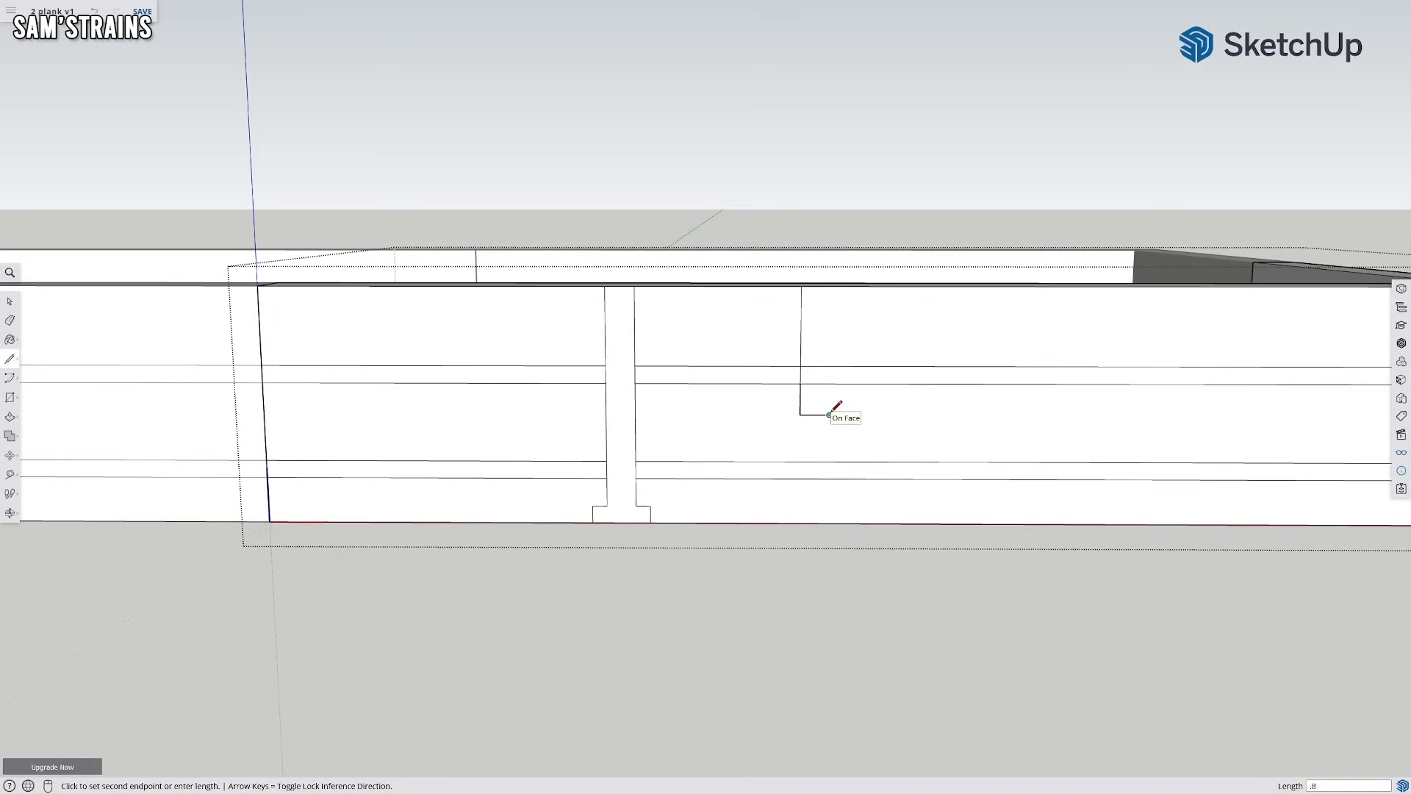
key(Return)
click(829, 287)
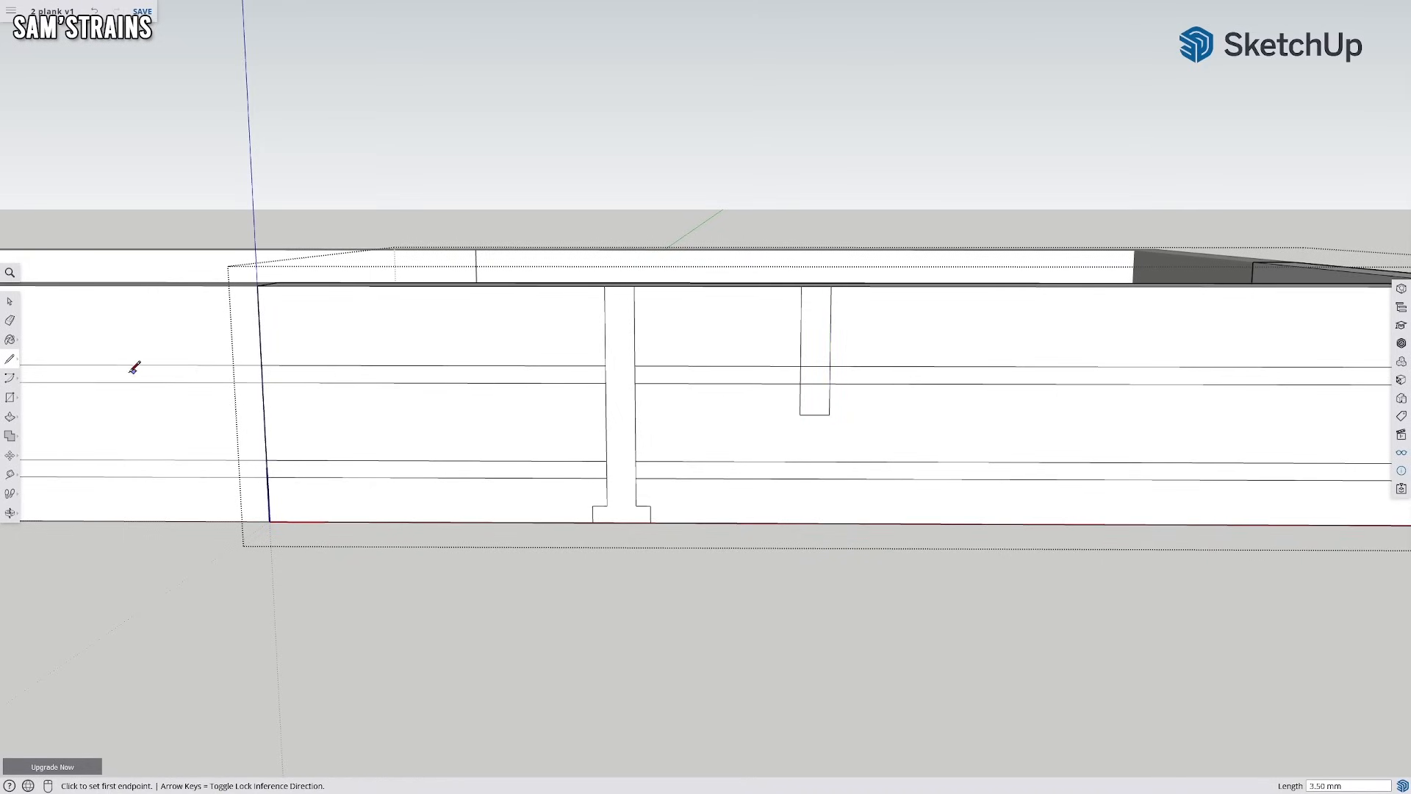
Erase the horizontal line segments that cross the inside of the short vertical strip
click(9, 321)
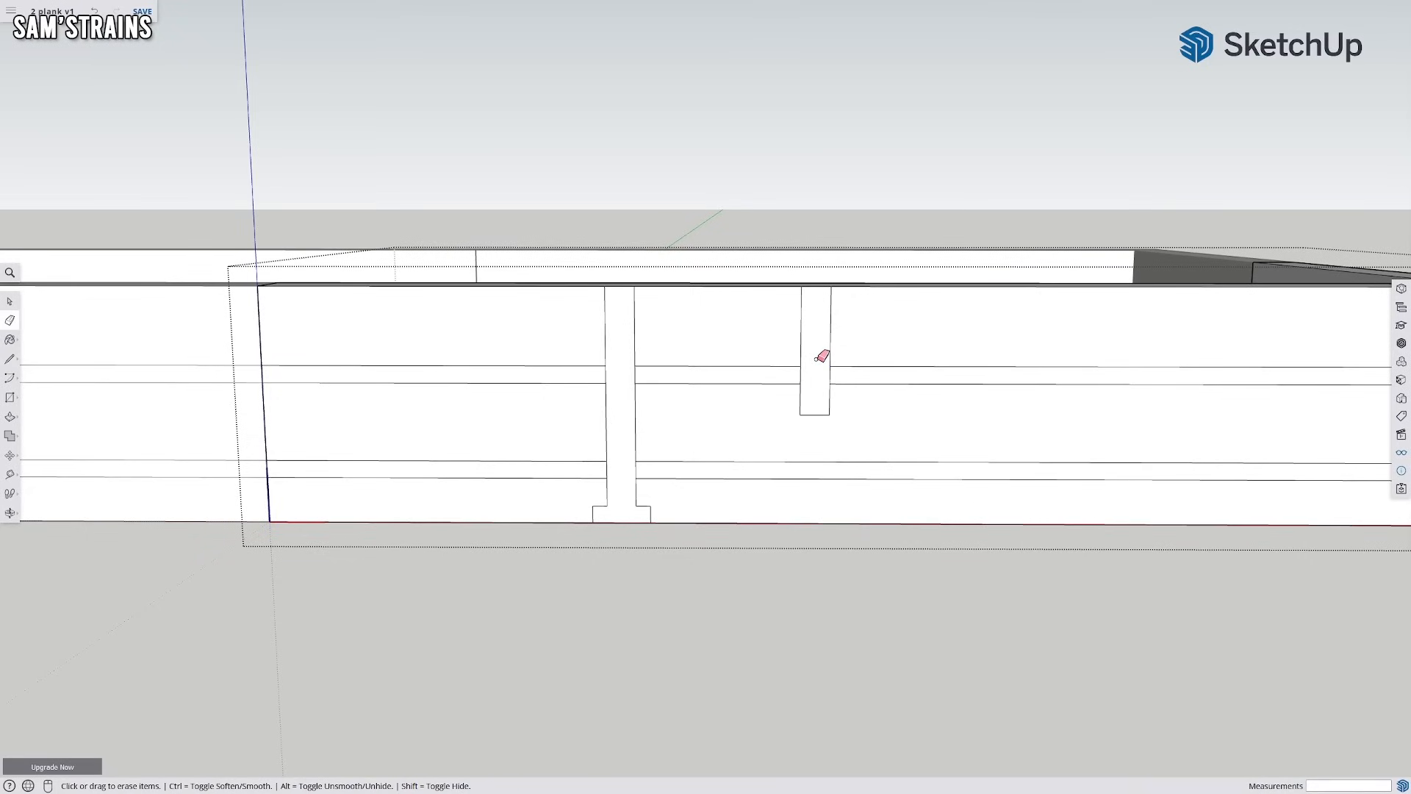
scroll(821, 356, up, 3)
click(10, 359)
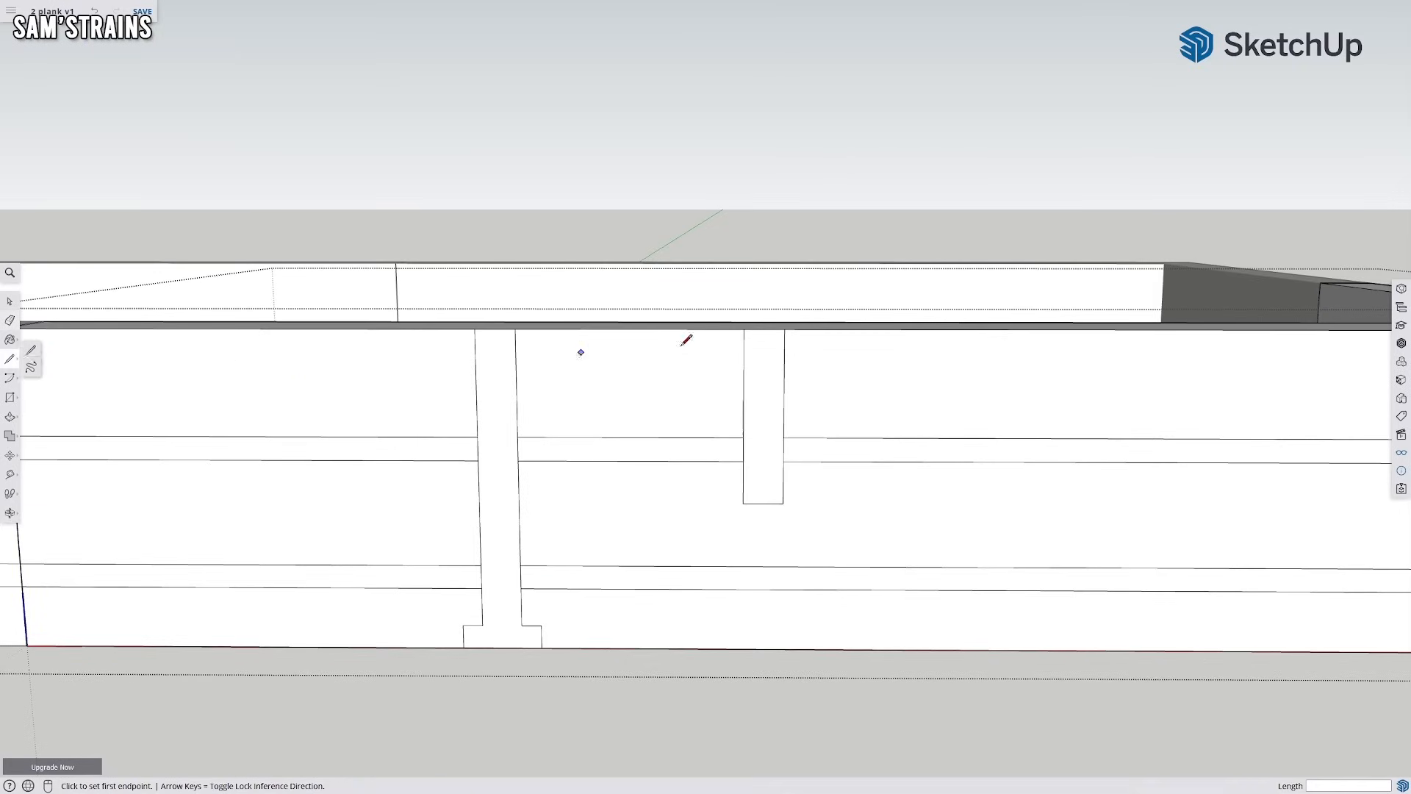
click(744, 330)
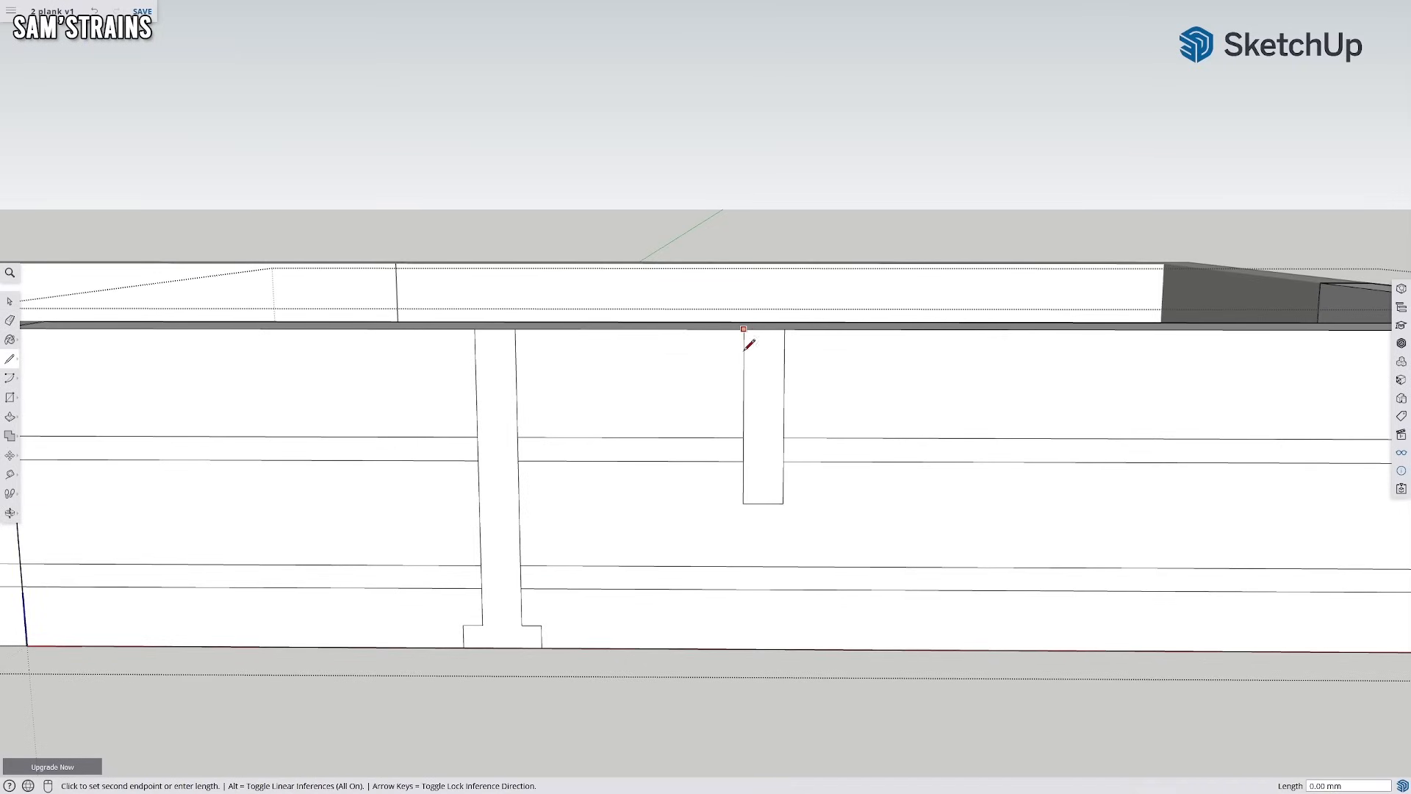
text(.)
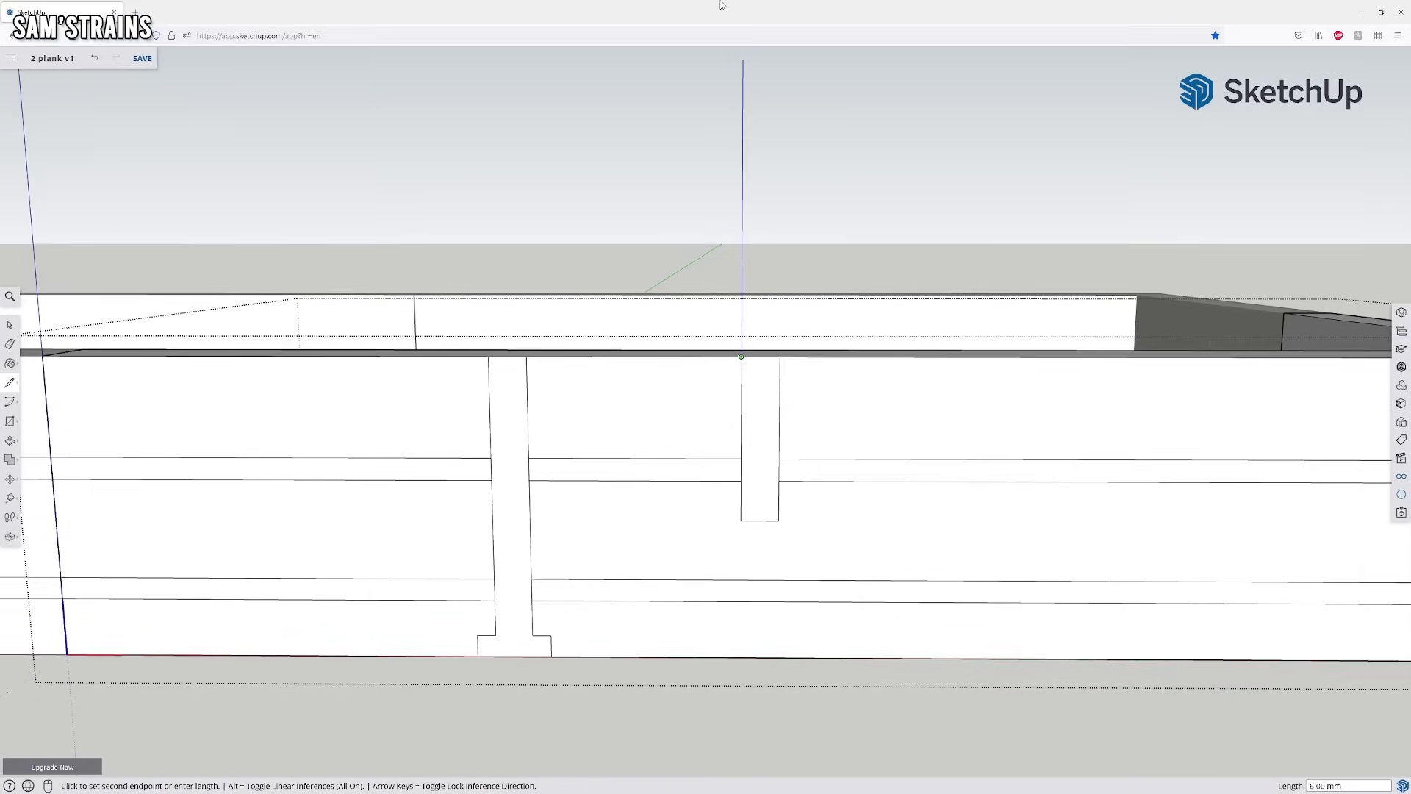
key(Escape)
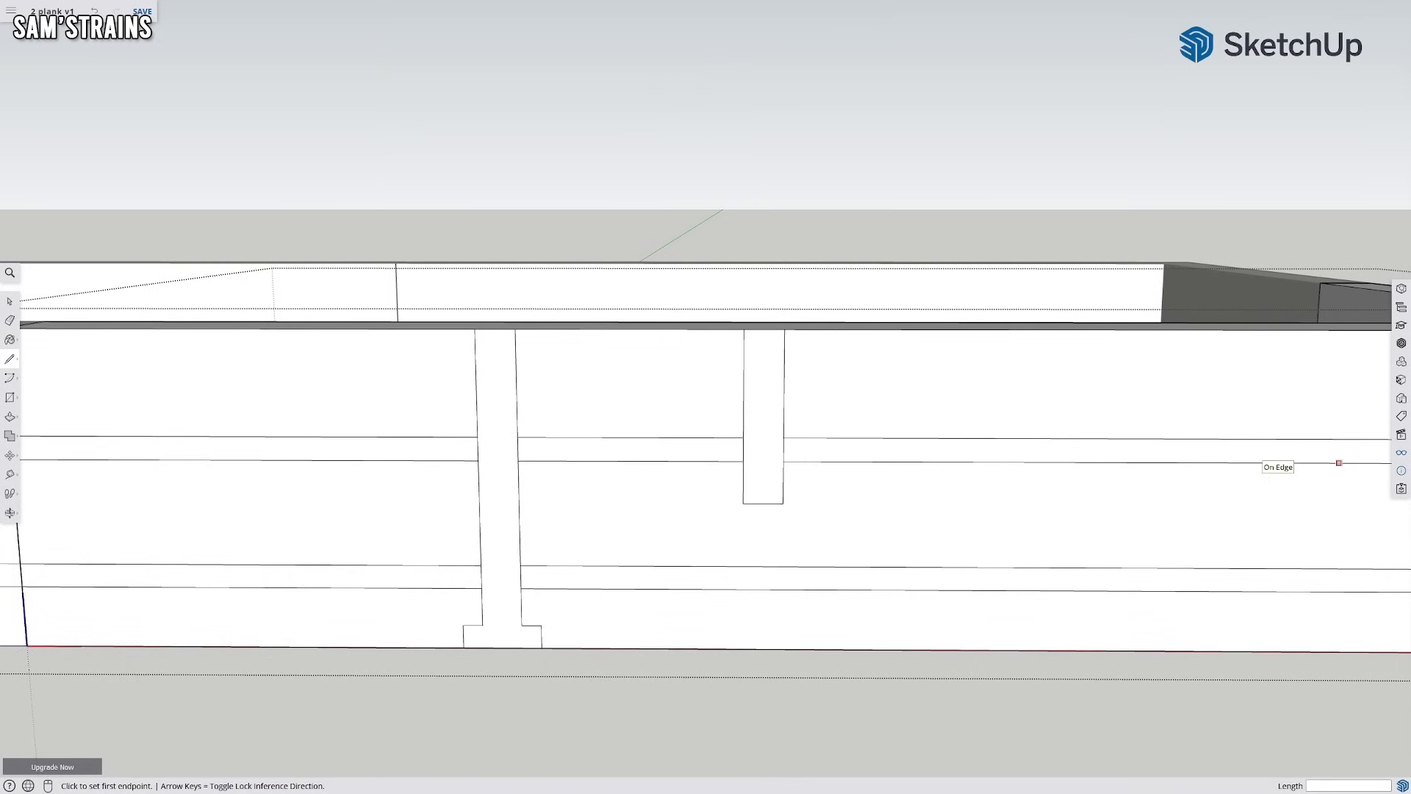
Calculate .18*2 in the Calculator app and return to the model
drag(1410, 158, 709, 142)
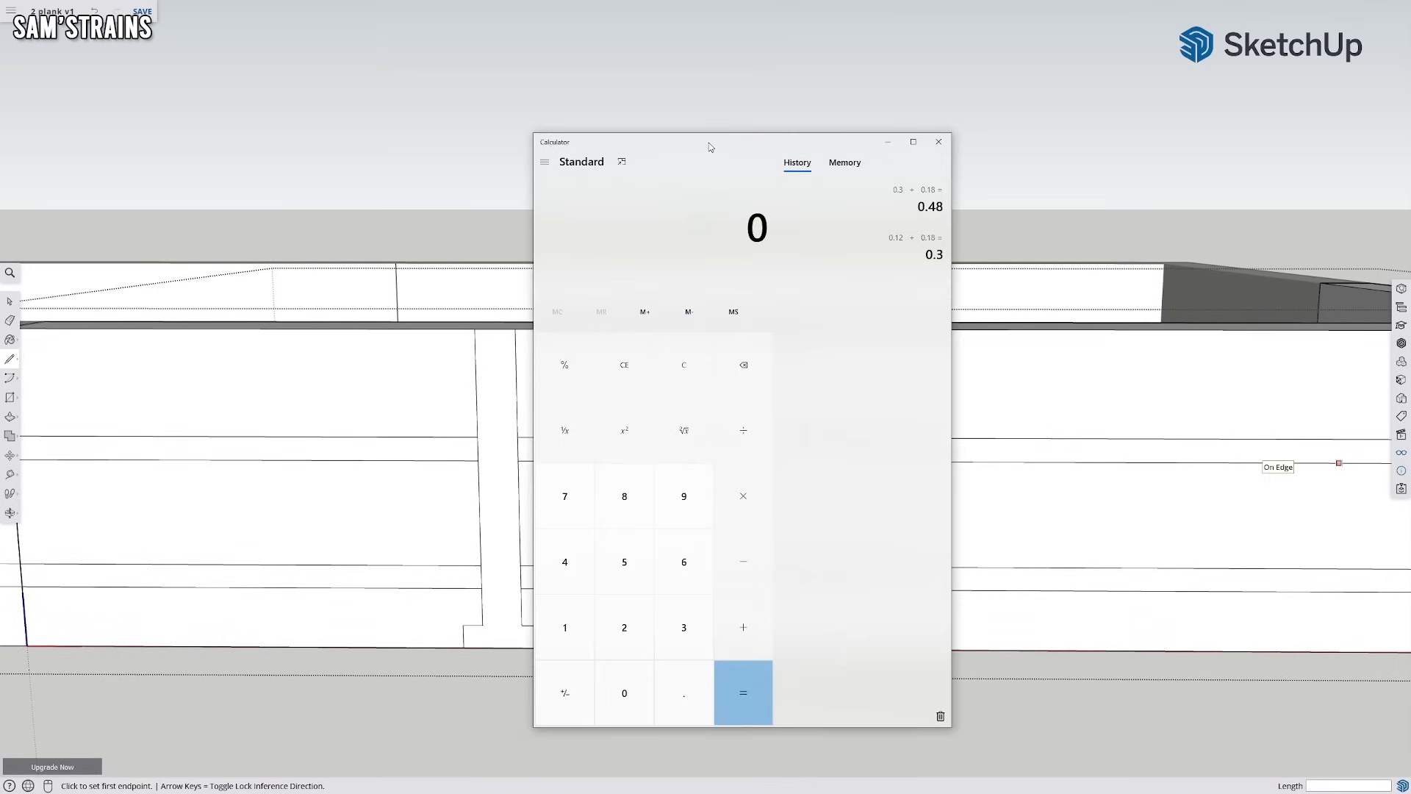
text(.18*2)
key(Return)
drag(709, 143, 1410, 144)
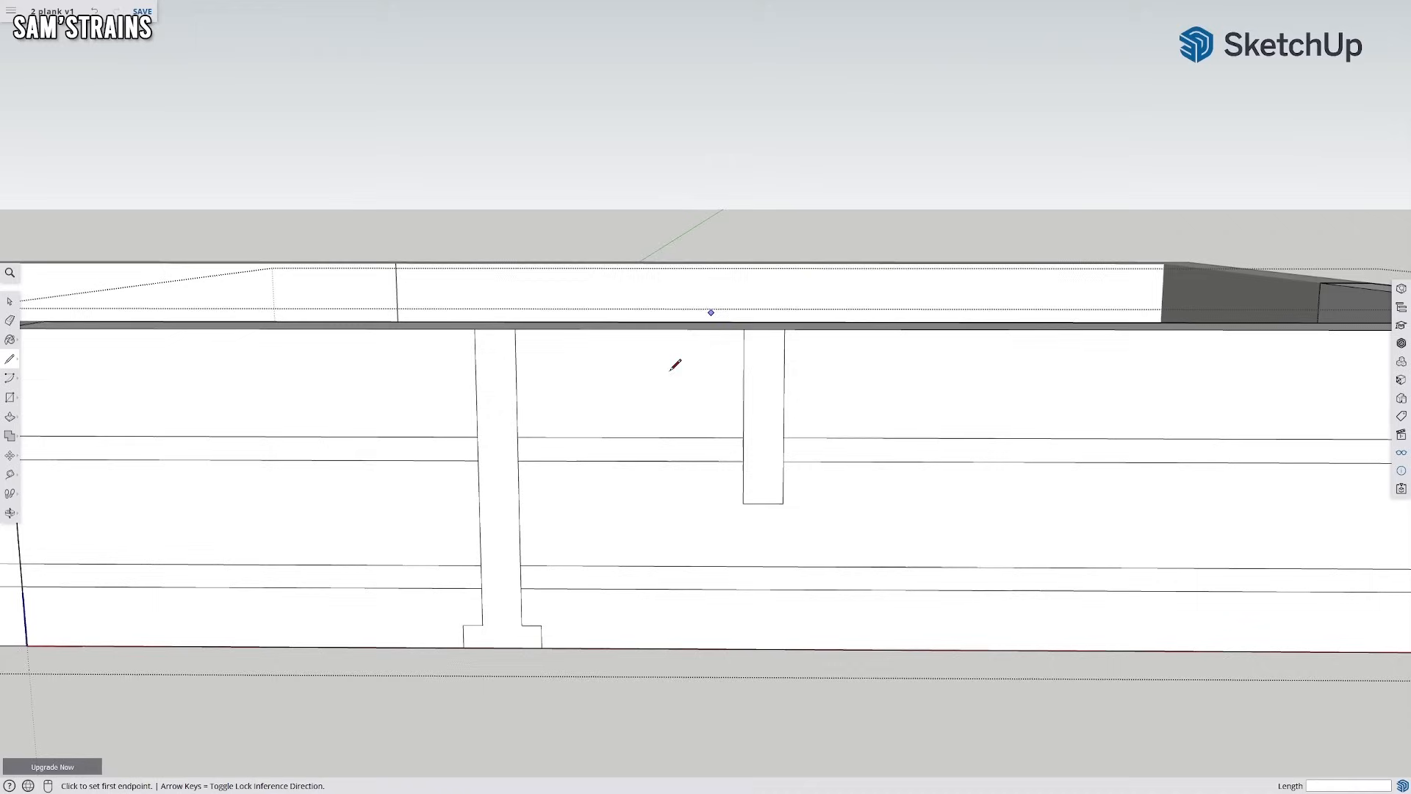
Try marking off 0.36 mm down the short strip's side edge and drawing a line across the strip there
click(744, 328)
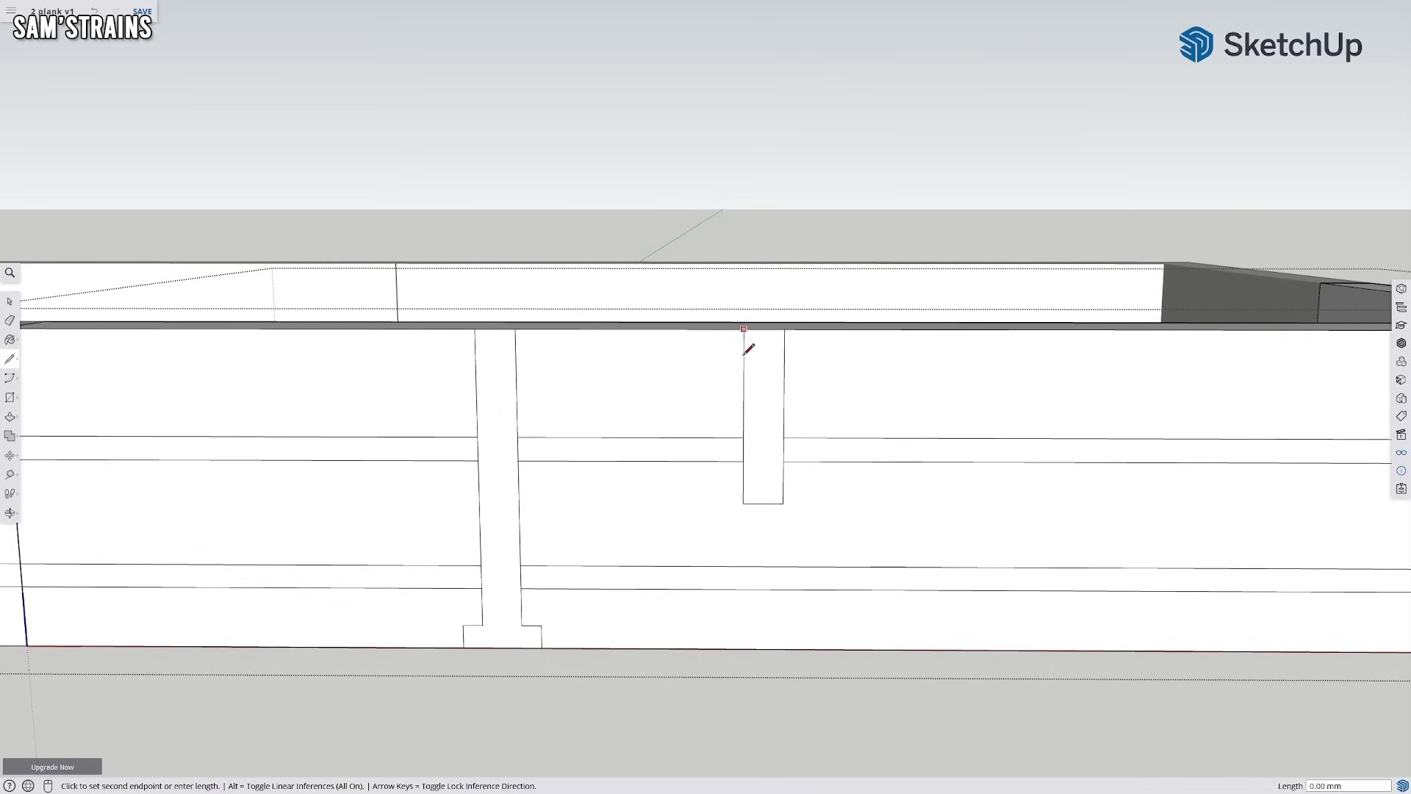
text(.36)
key(Return)
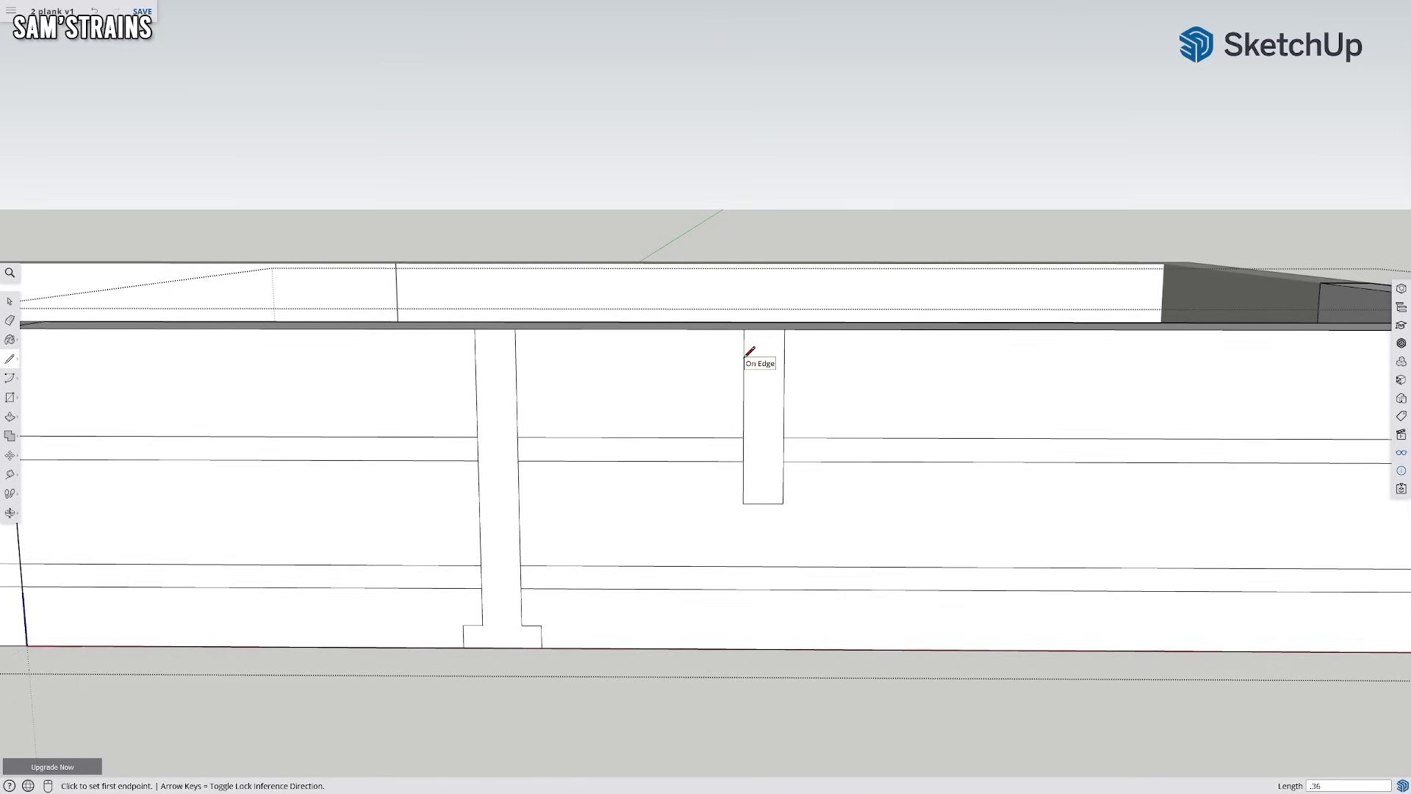
click(744, 347)
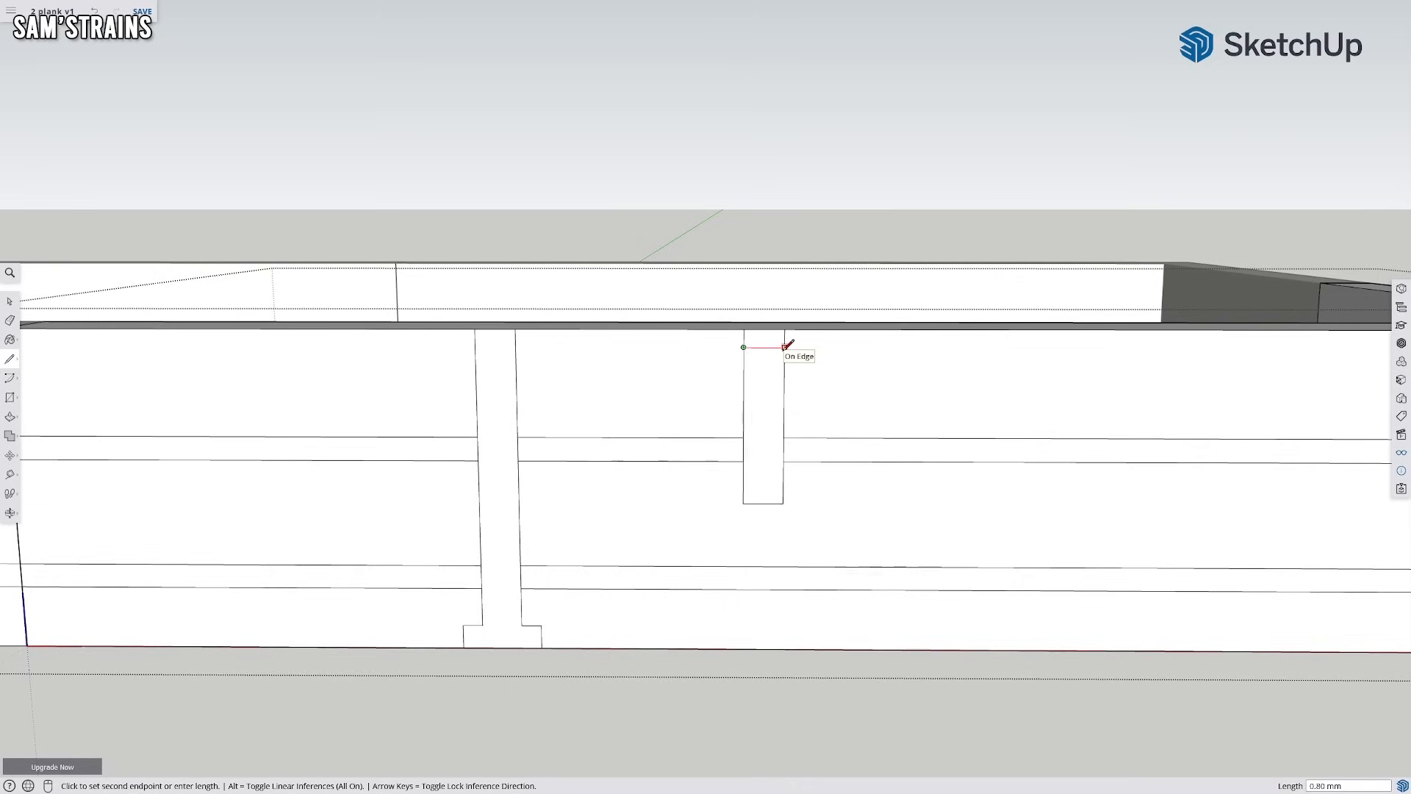
key(Escape)
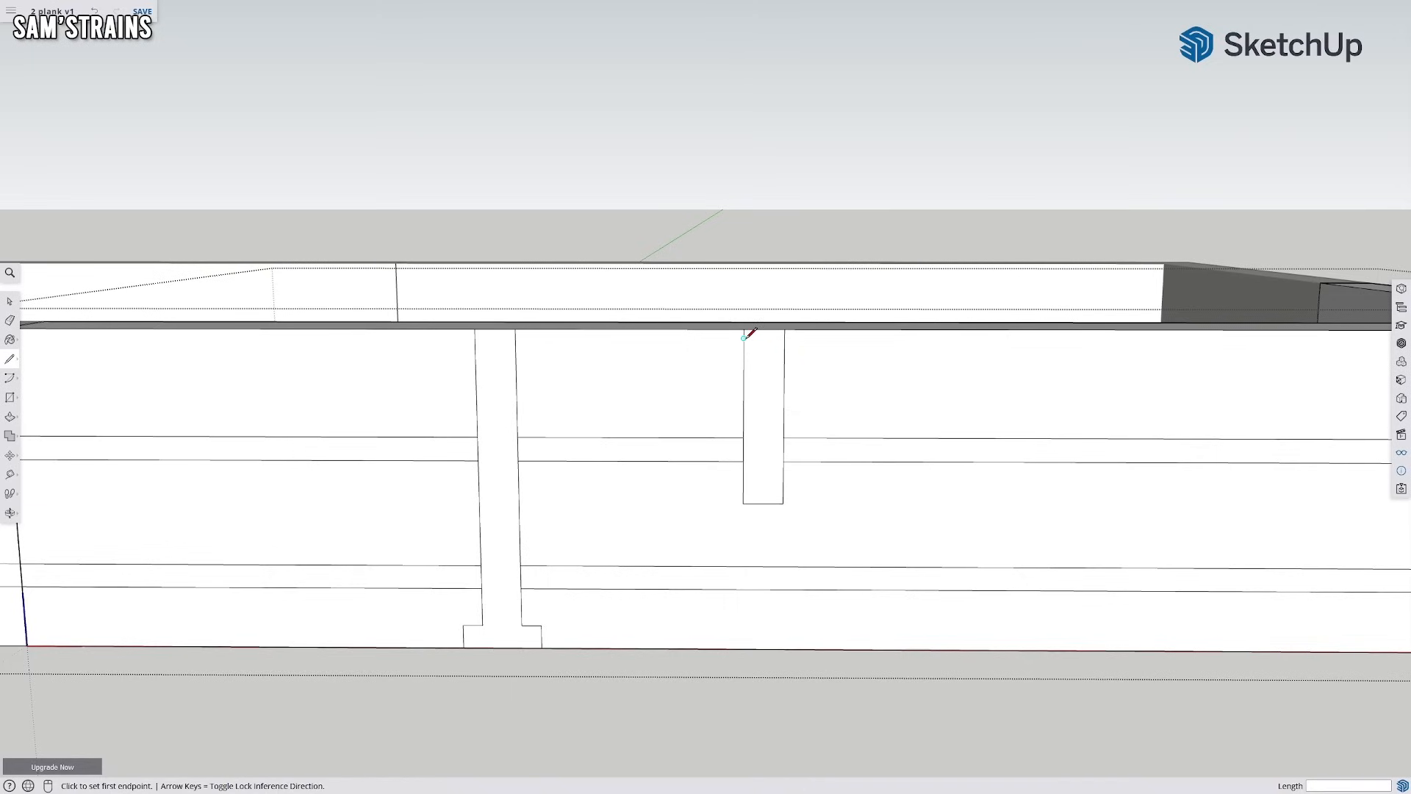
Draw a line across the short strip 0.18 mm below its top end and erase the strip's side edges above it
click(743, 328)
text(.18)
key(Return)
click(744, 338)
click(784, 338)
click(10, 321)
scroll(649, 398, up, 3)
click(779, 309)
scroll(980, 441, down, 3)
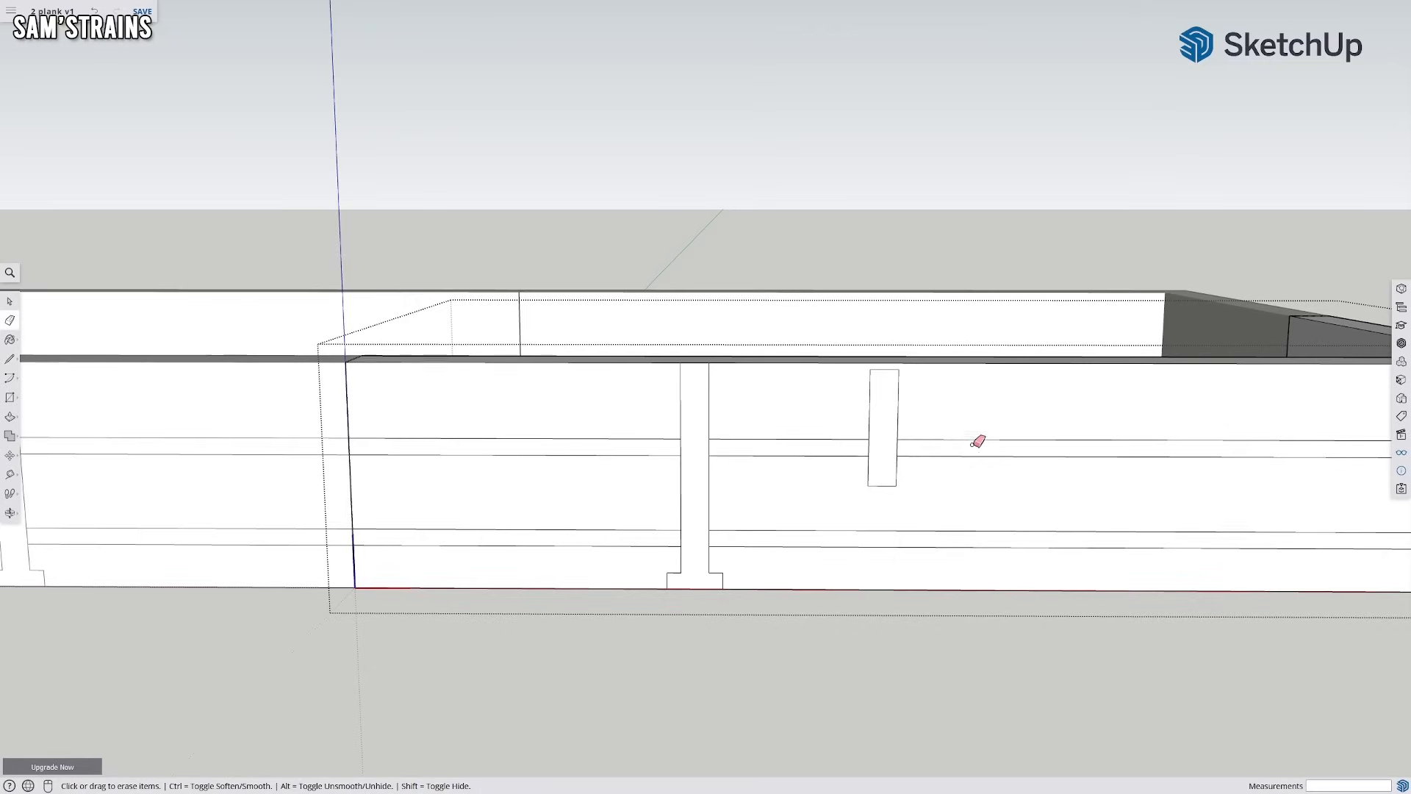
Erase the horizontal plank line segments that cross the narrow strip at the front face's outer corner
scroll(891, 496, down, 1)
scroll(890, 497, down, 1)
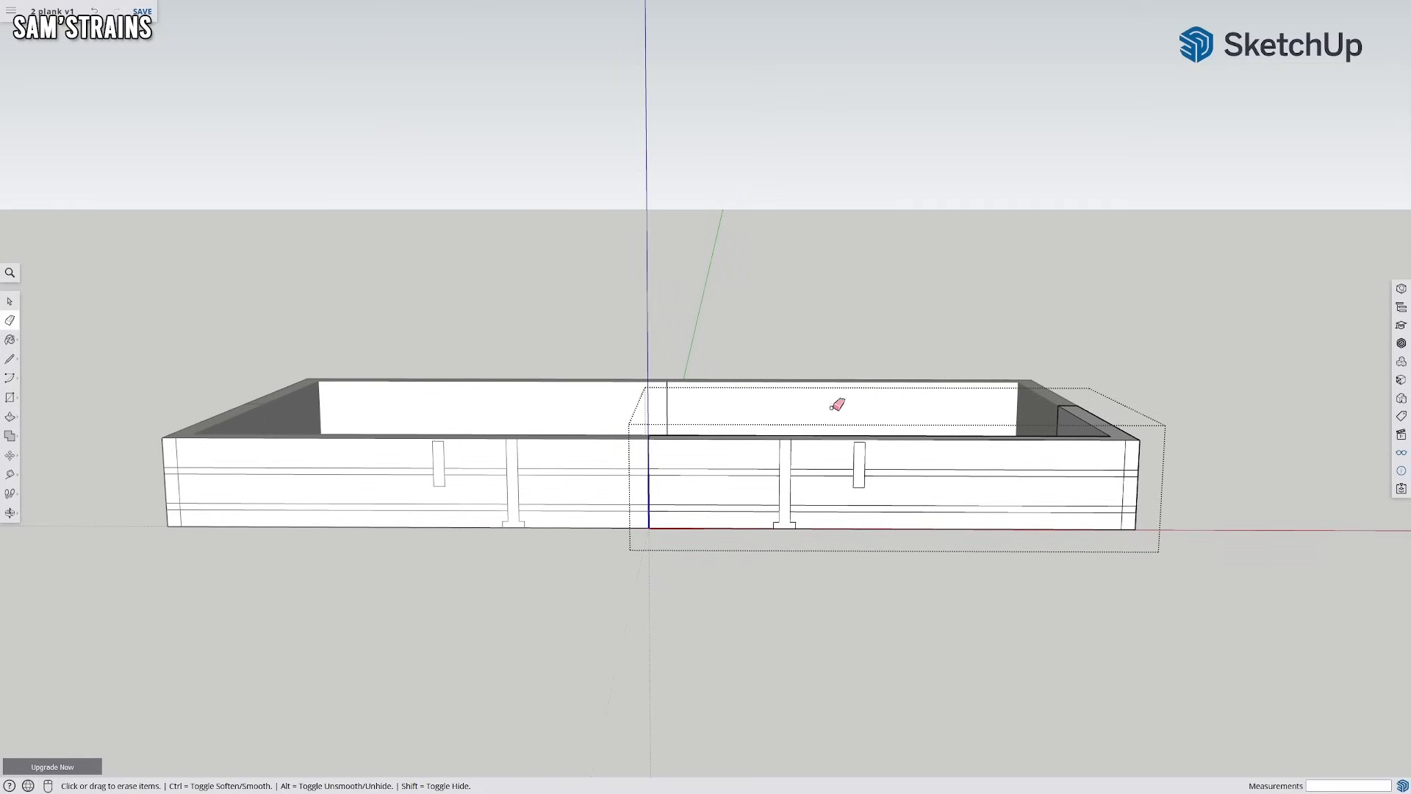
scroll(829, 384, up, 3)
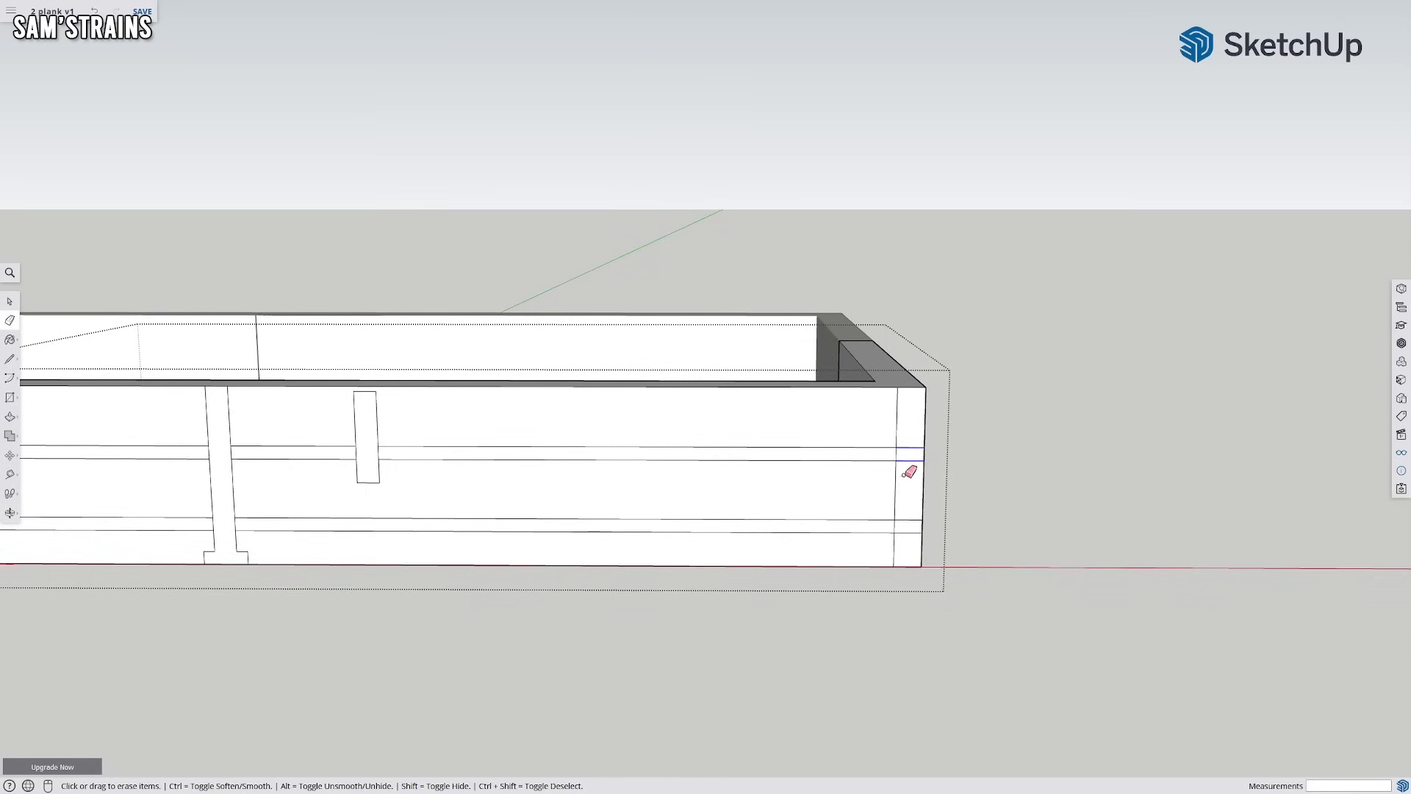
mouse_move(914, 511)
middle_down()
mouse_move(753, 466)
mouse_move(776, 474)
middle_up()
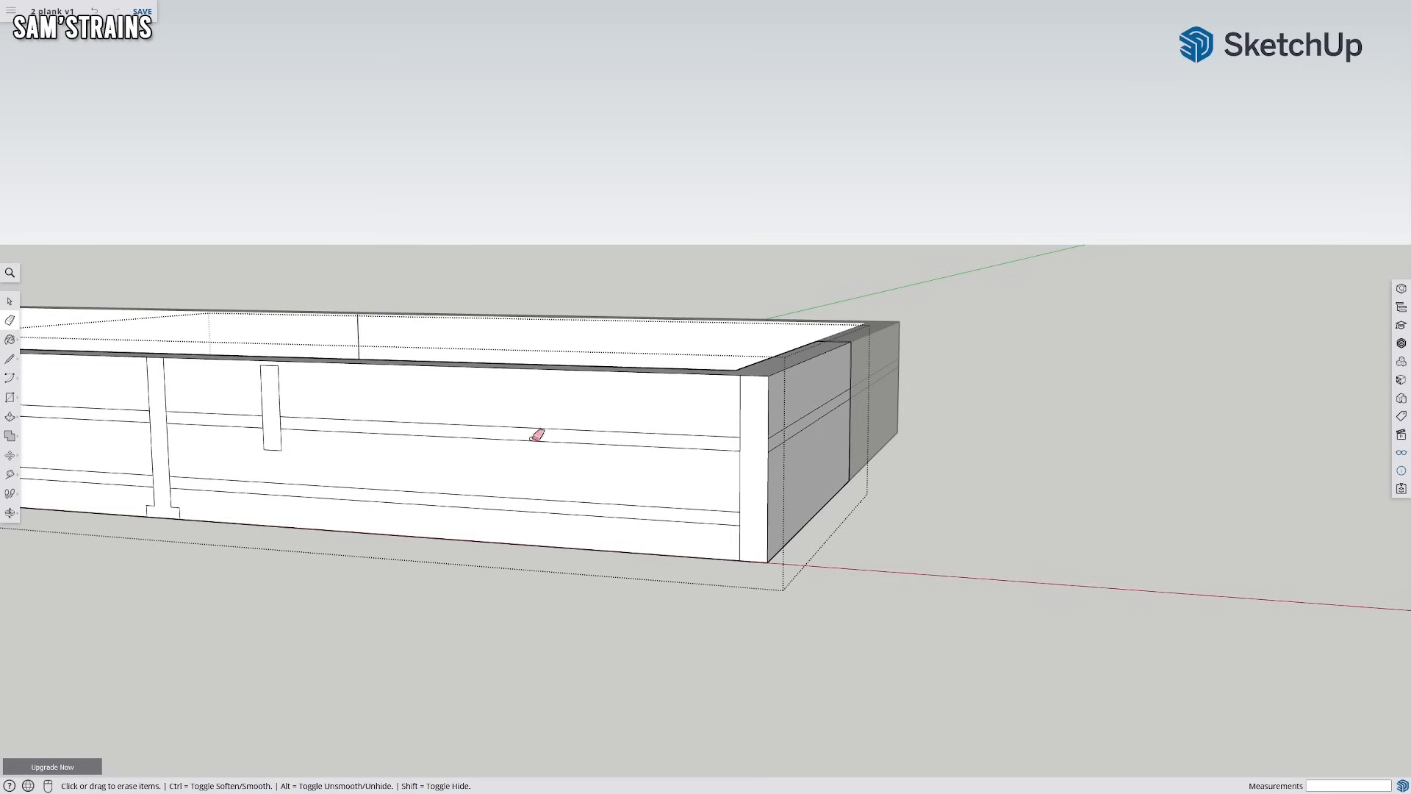
middle_drag(615, 448, 706, 468)
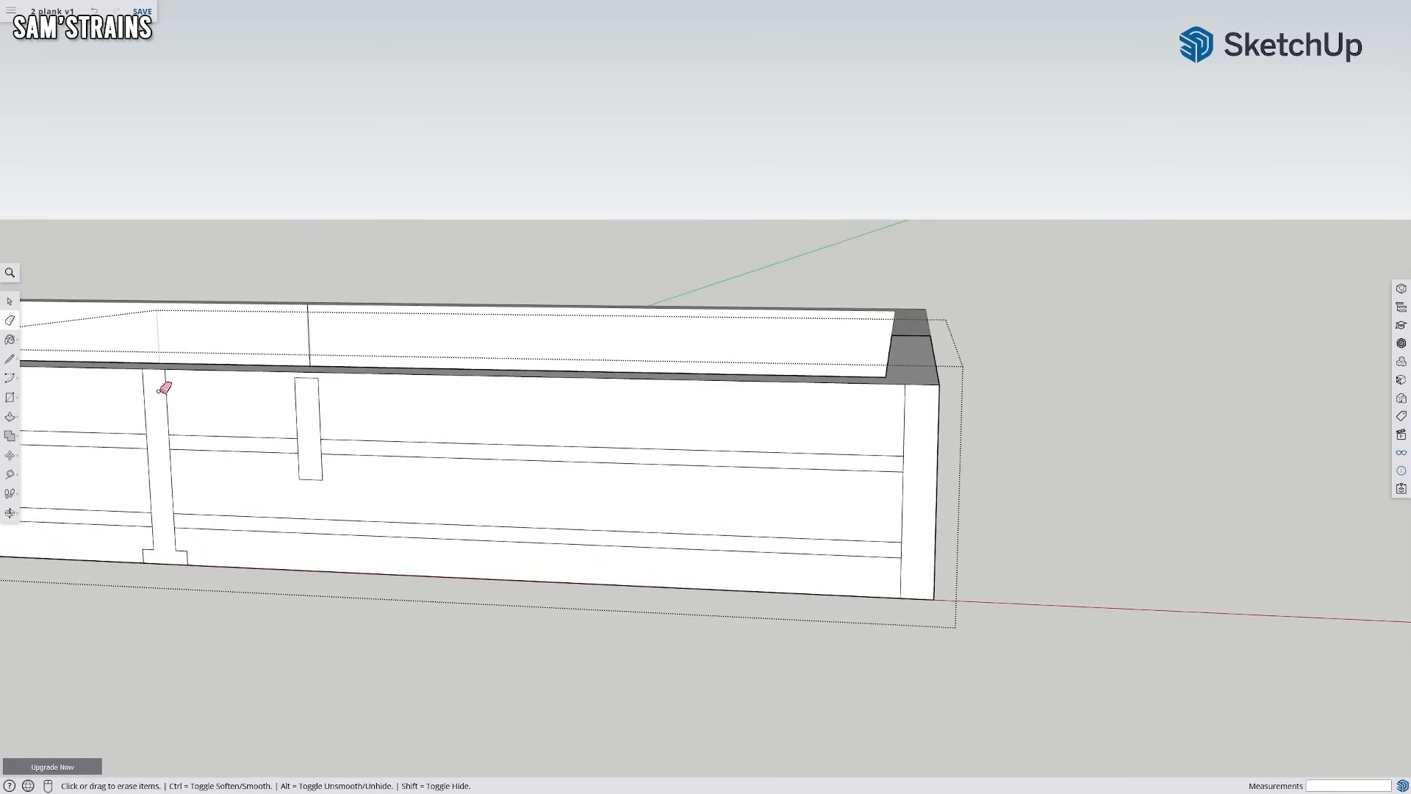
Draw a 2.5 mm horizontal line inward from 0.36 mm below the front face's outer corner, and a vertical from its end to the bottom edge
click(10, 359)
scroll(1061, 469, up, 2)
click(895, 345)
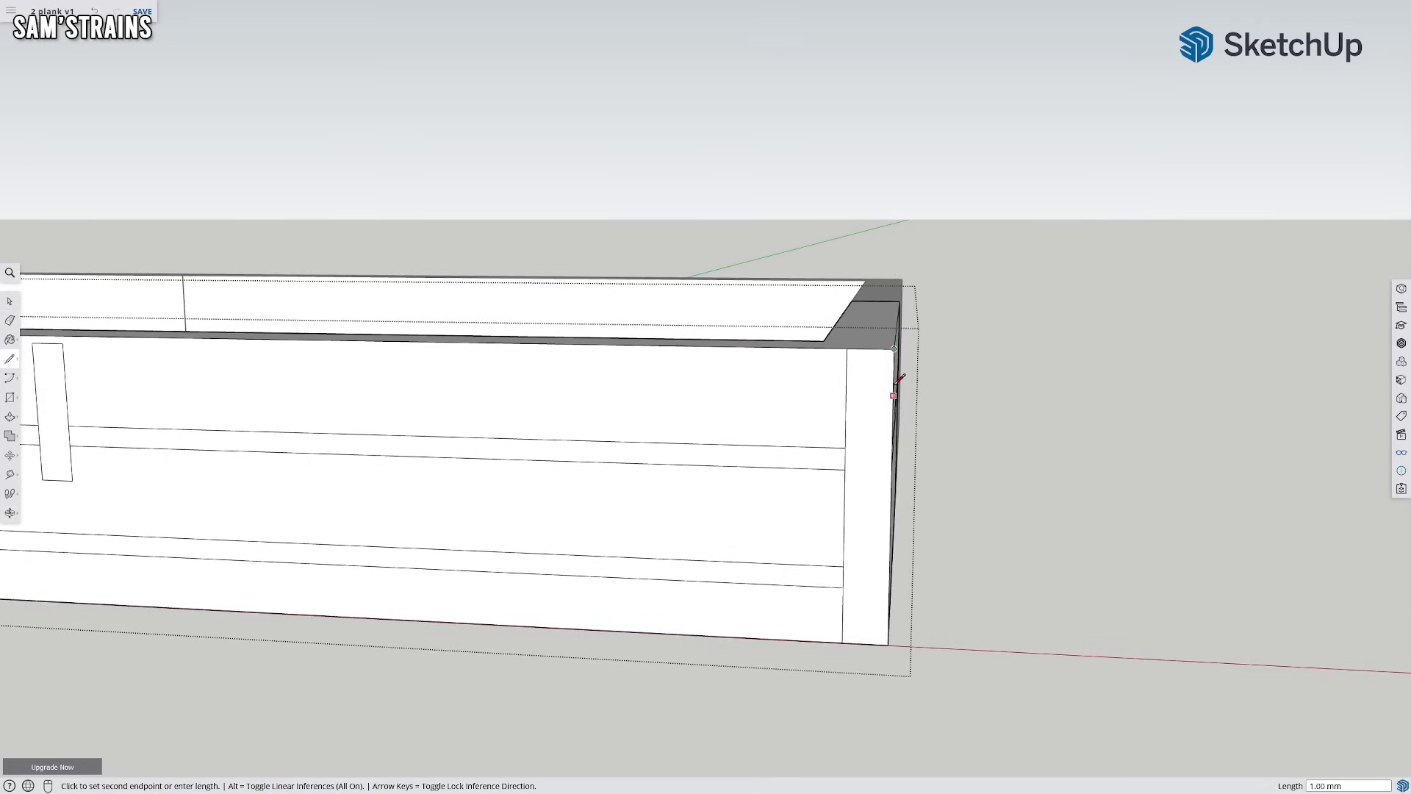
text(.36)
key(Return)
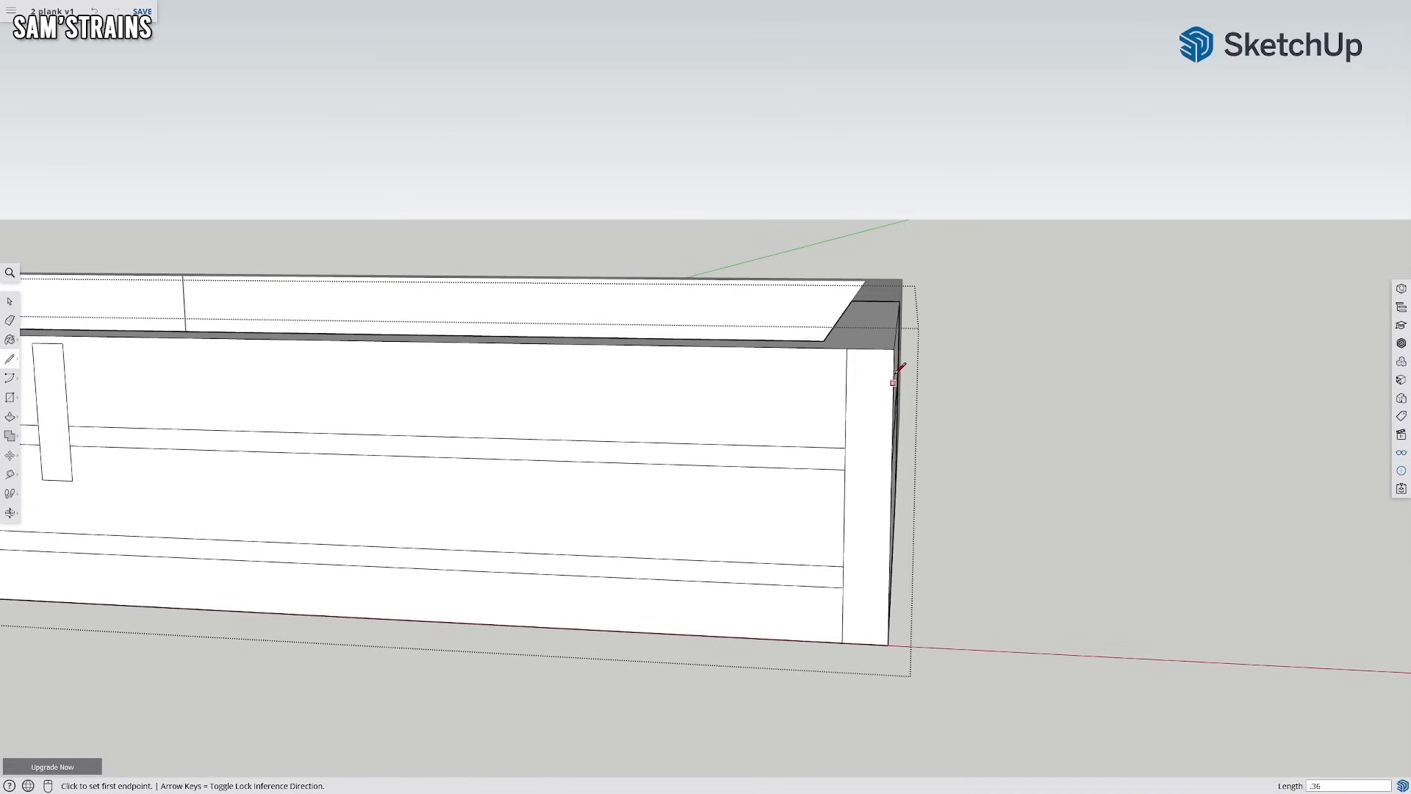
click(893, 366)
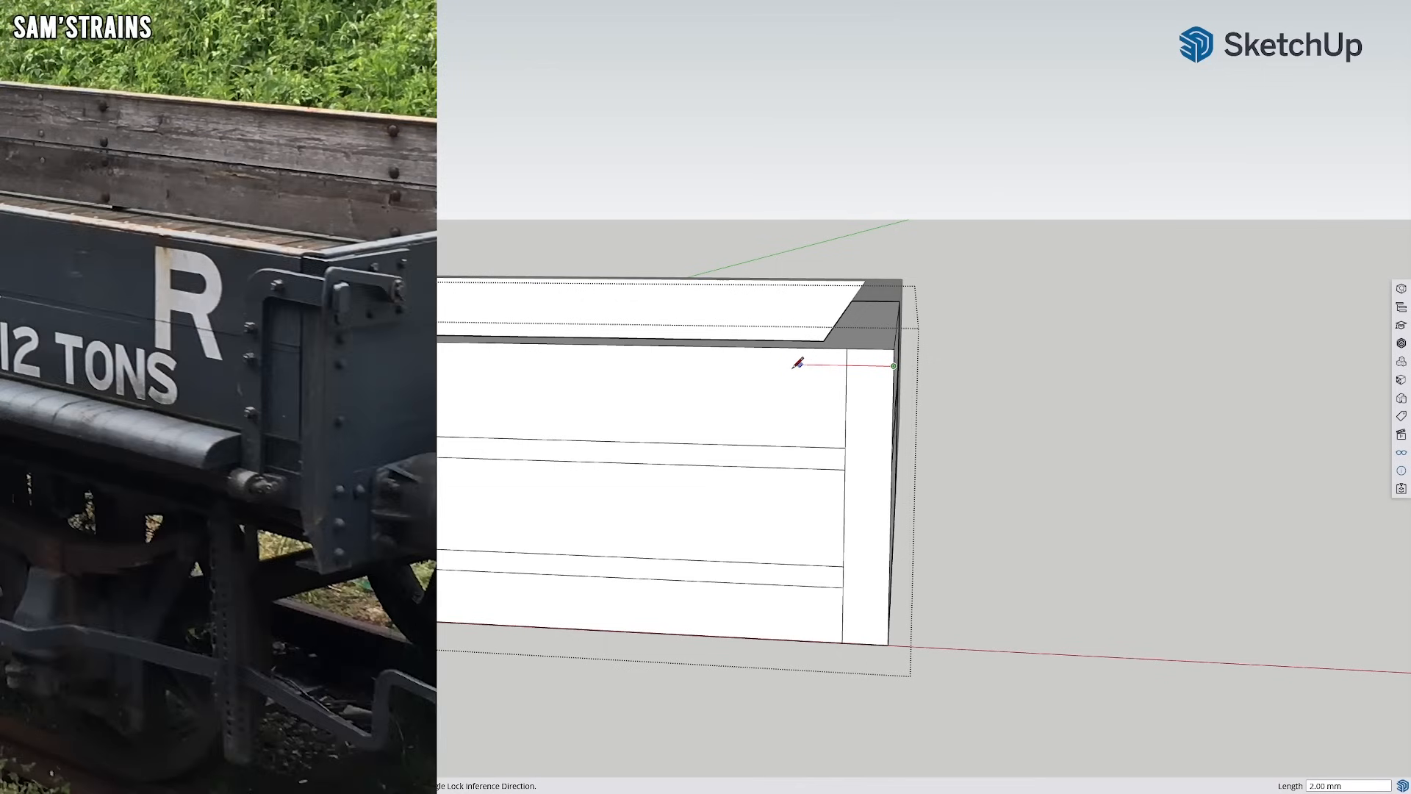
text(2.5)
key(Return)
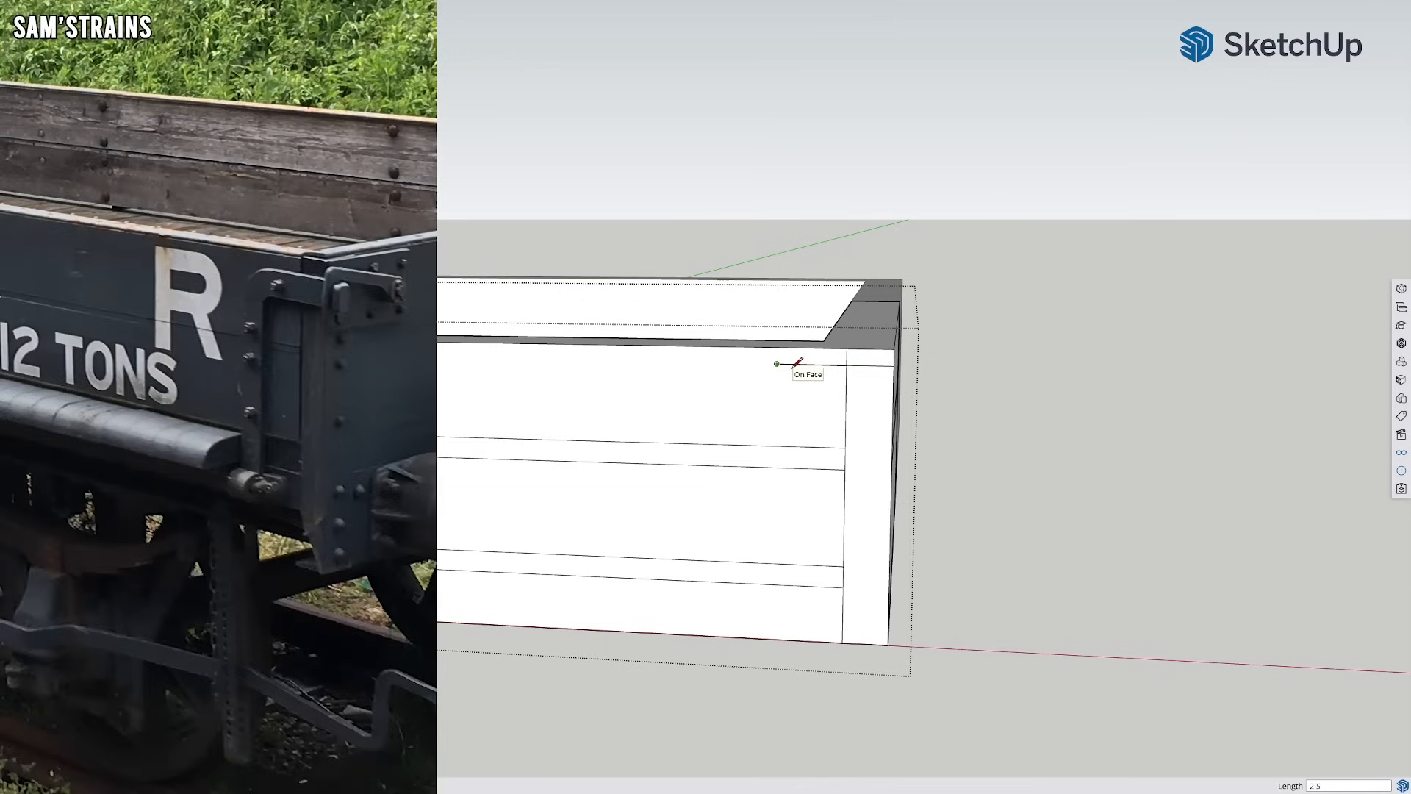
click(776, 638)
Replace that vertical with one 3 mm in from the corner edge, running from the bottom edge up to the horizontal line
click(753, 637)
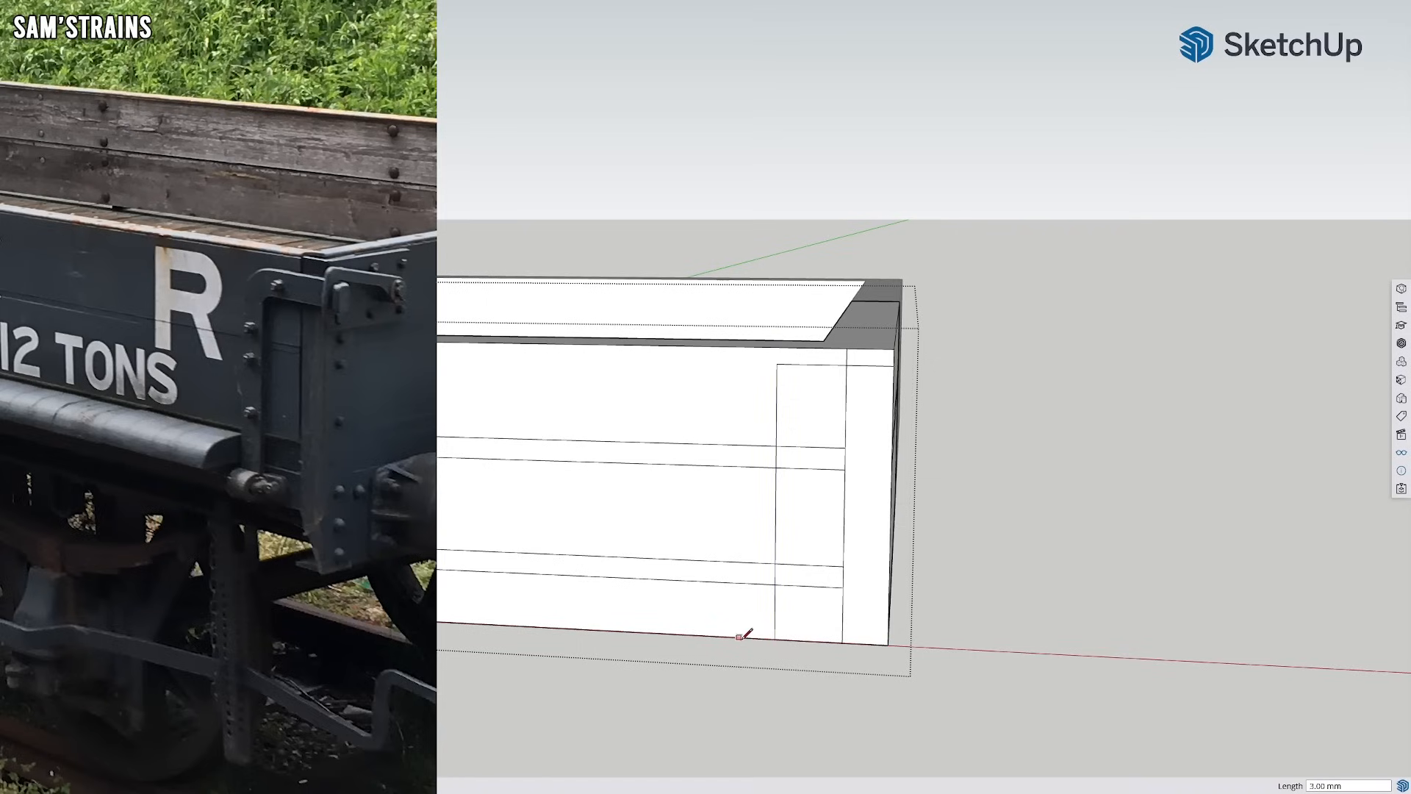
click(753, 363)
key(e)
click(776, 397)
click(776, 456)
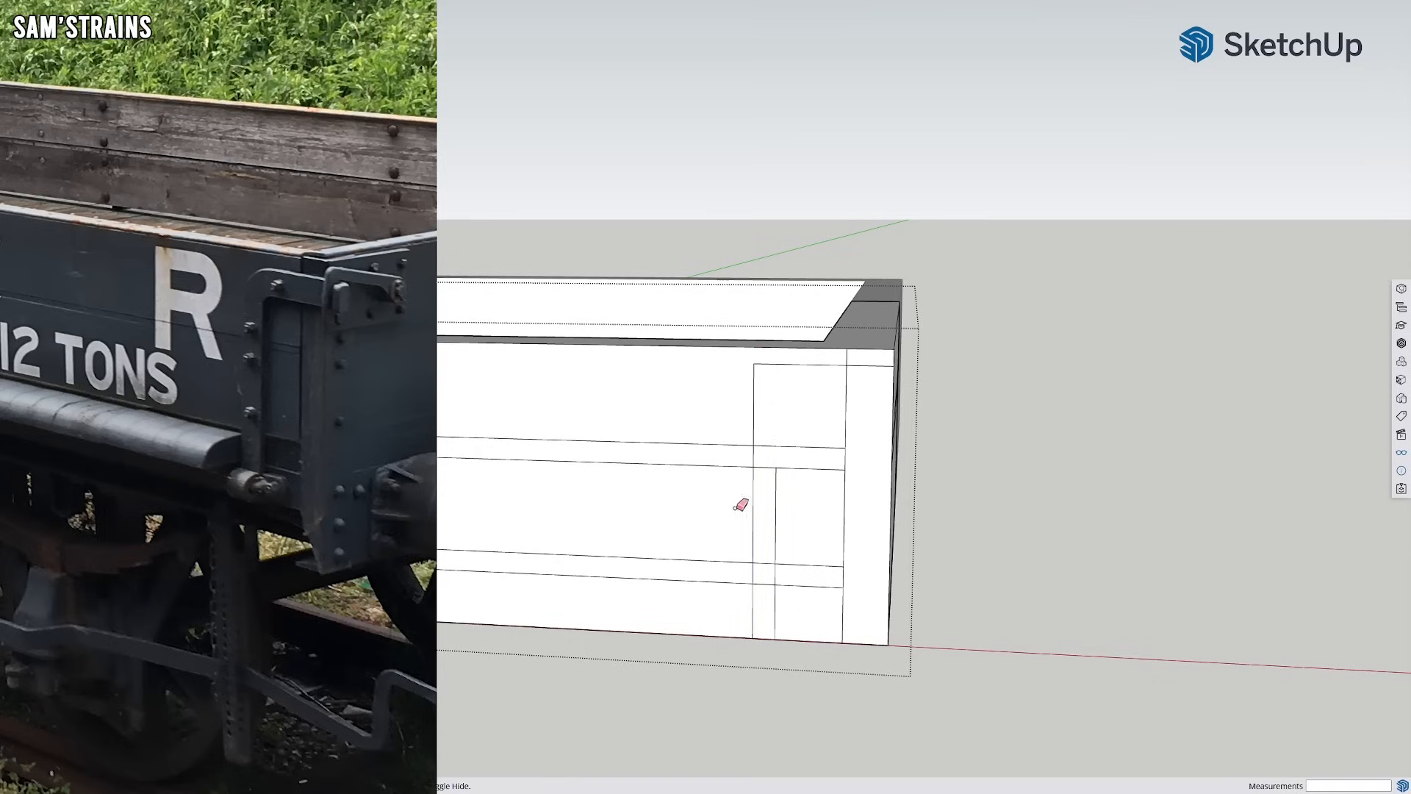
click(775, 573)
click(774, 516)
click(771, 608)
Draw a second vertical and a second horizontal line 0.8 mm inside the first pair to outline an L-shaped corner bracket
key(l)
click(752, 637)
text(.8)
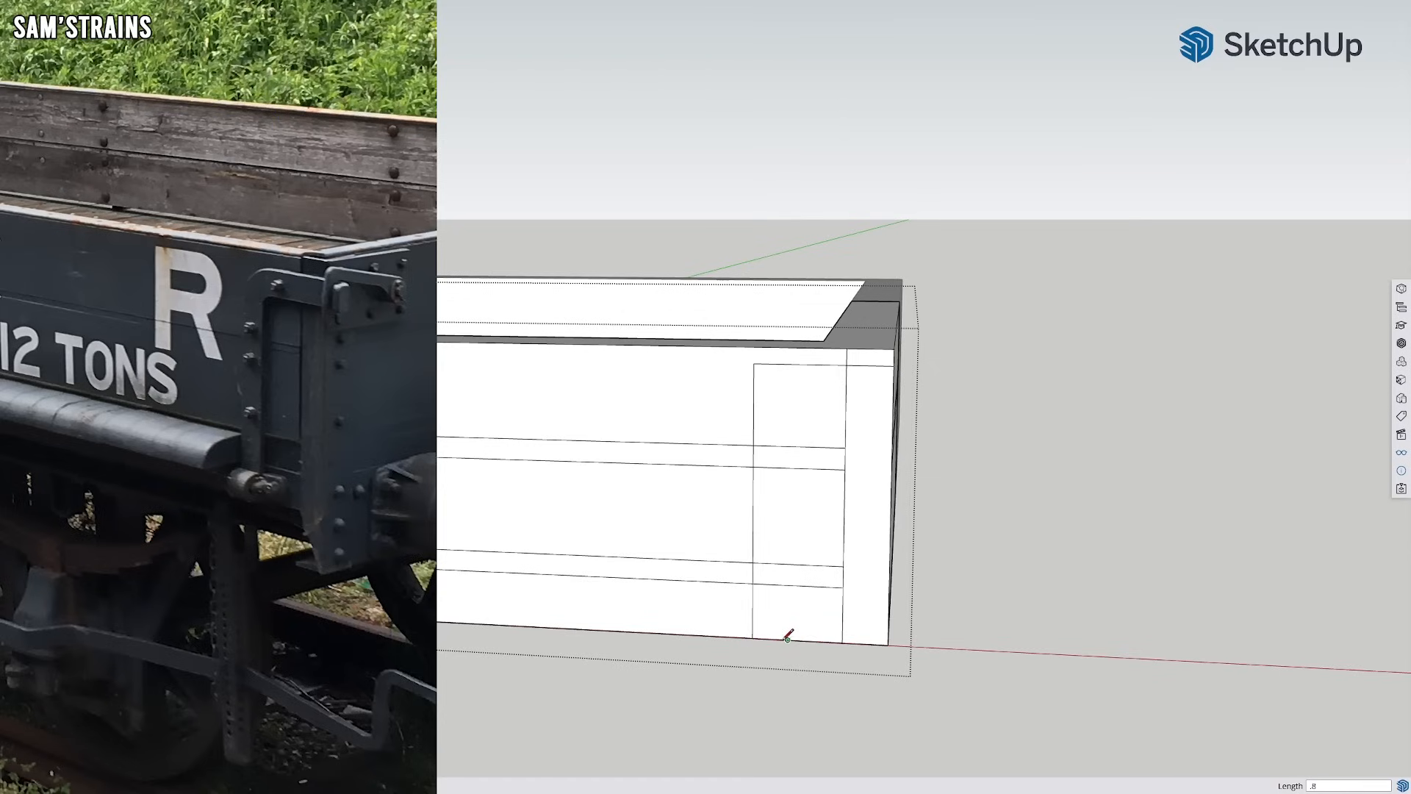
key(Return)
click(789, 365)
click(756, 364)
text(.8)
click(755, 398)
click(893, 403)
Erase the line segments that cross the inside of the L-shaped bracket's two arms
key(e)
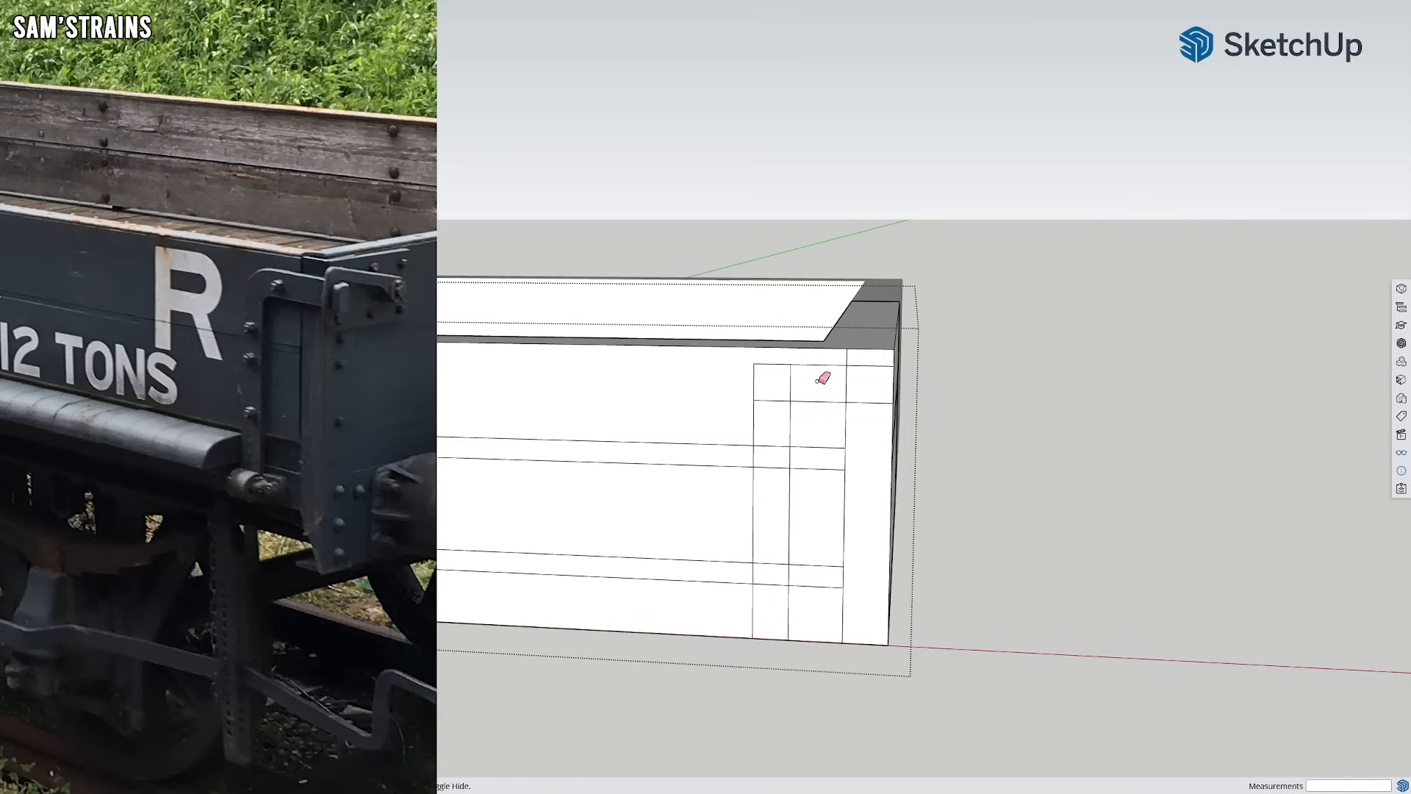
click(790, 383)
click(847, 384)
drag(776, 398, 766, 584)
Draw a horizontal line from the corner edge to the bracket's far side, 0.18 mm below the upper arm's lower edge
scroll(772, 577, up, 2)
key(l)
click(939, 336)
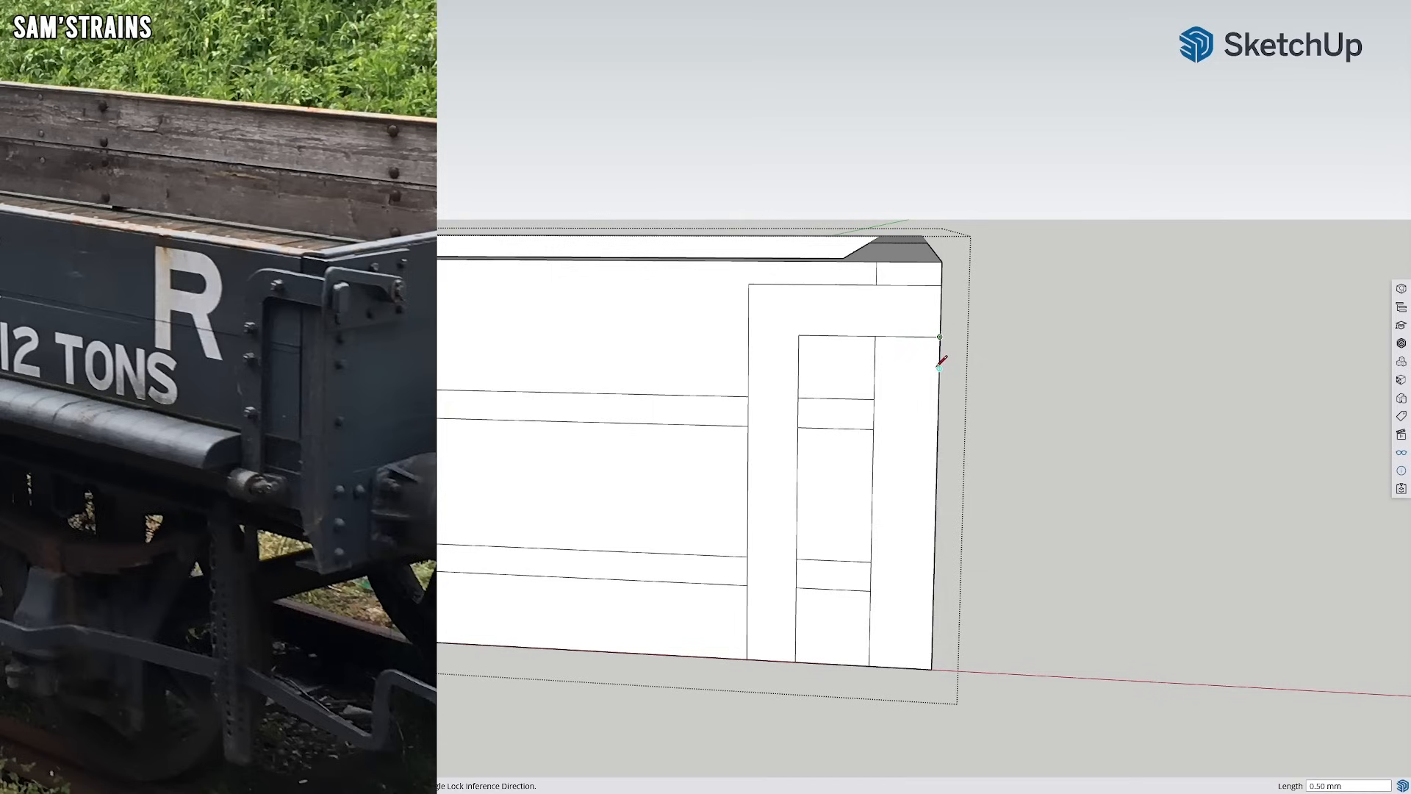
key(Left)
text(.)
click(940, 337)
scroll(940, 337, up, 3)
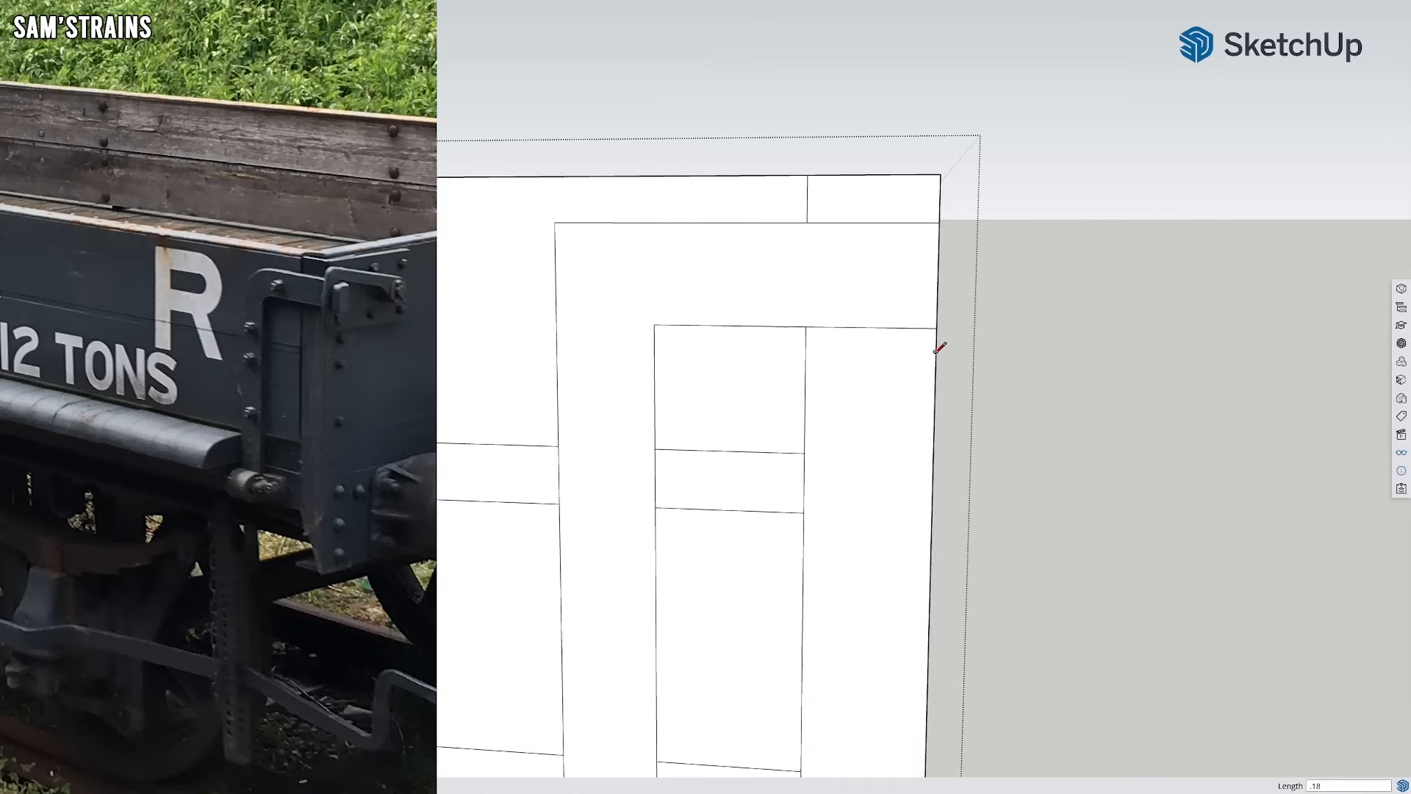
click(556, 345)
Erase the upper arm's old lower edge and the leftover segments around it to widen the arm down to the new line
key(e)
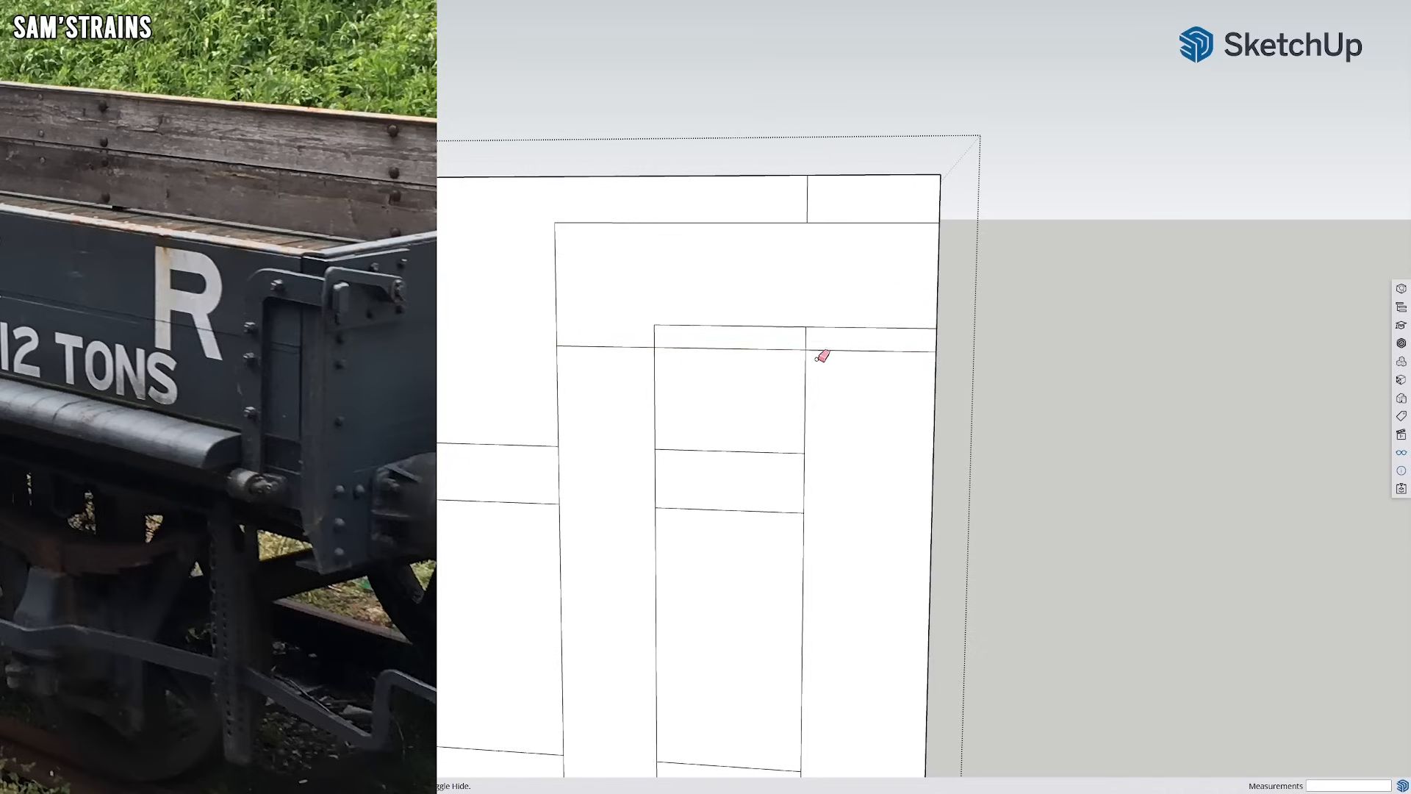
click(762, 325)
click(807, 332)
click(828, 324)
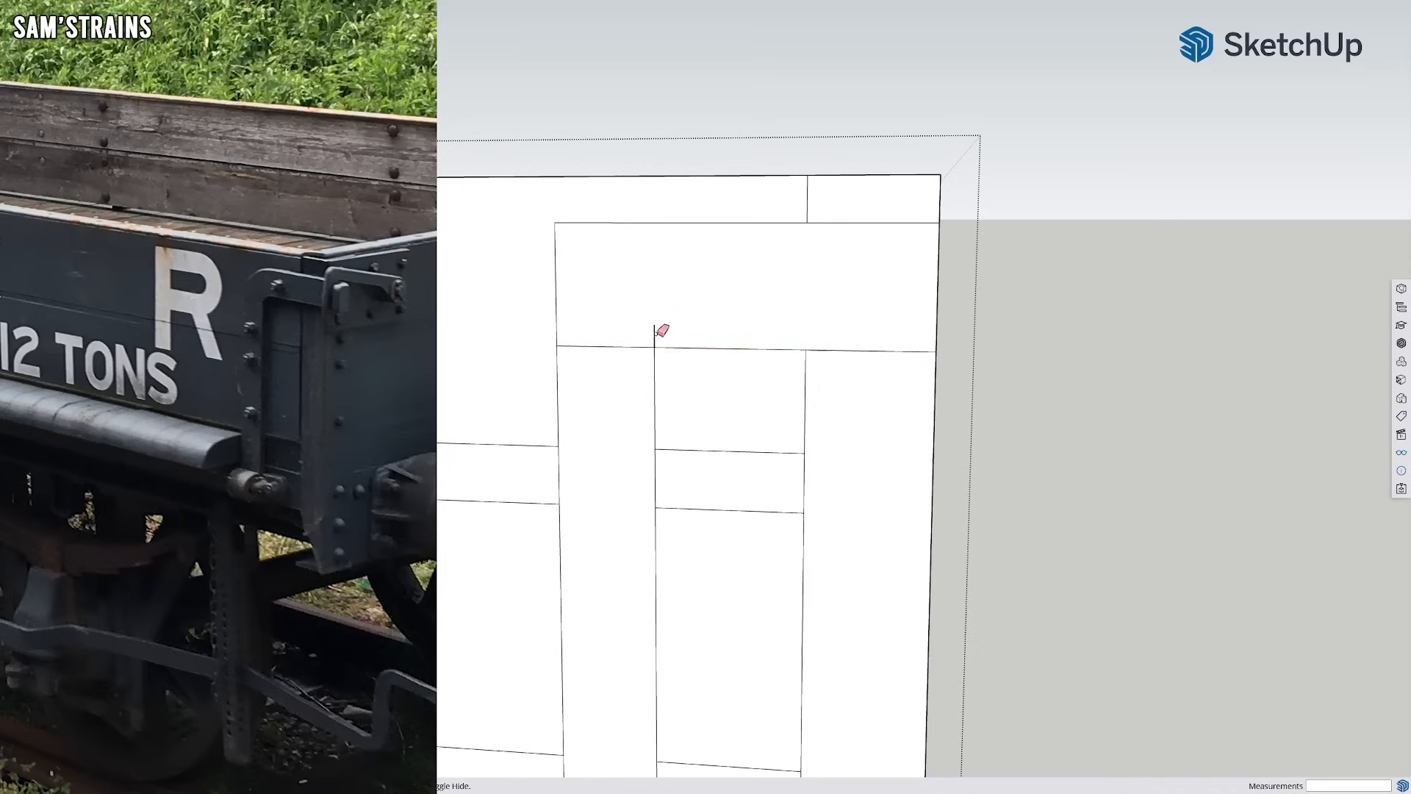
click(655, 333)
click(643, 347)
Try marks at 0.5 mm and 0.7 mm along the bracket's upper edge, measured from its outer bend corner
scroll(638, 329, down, 5)
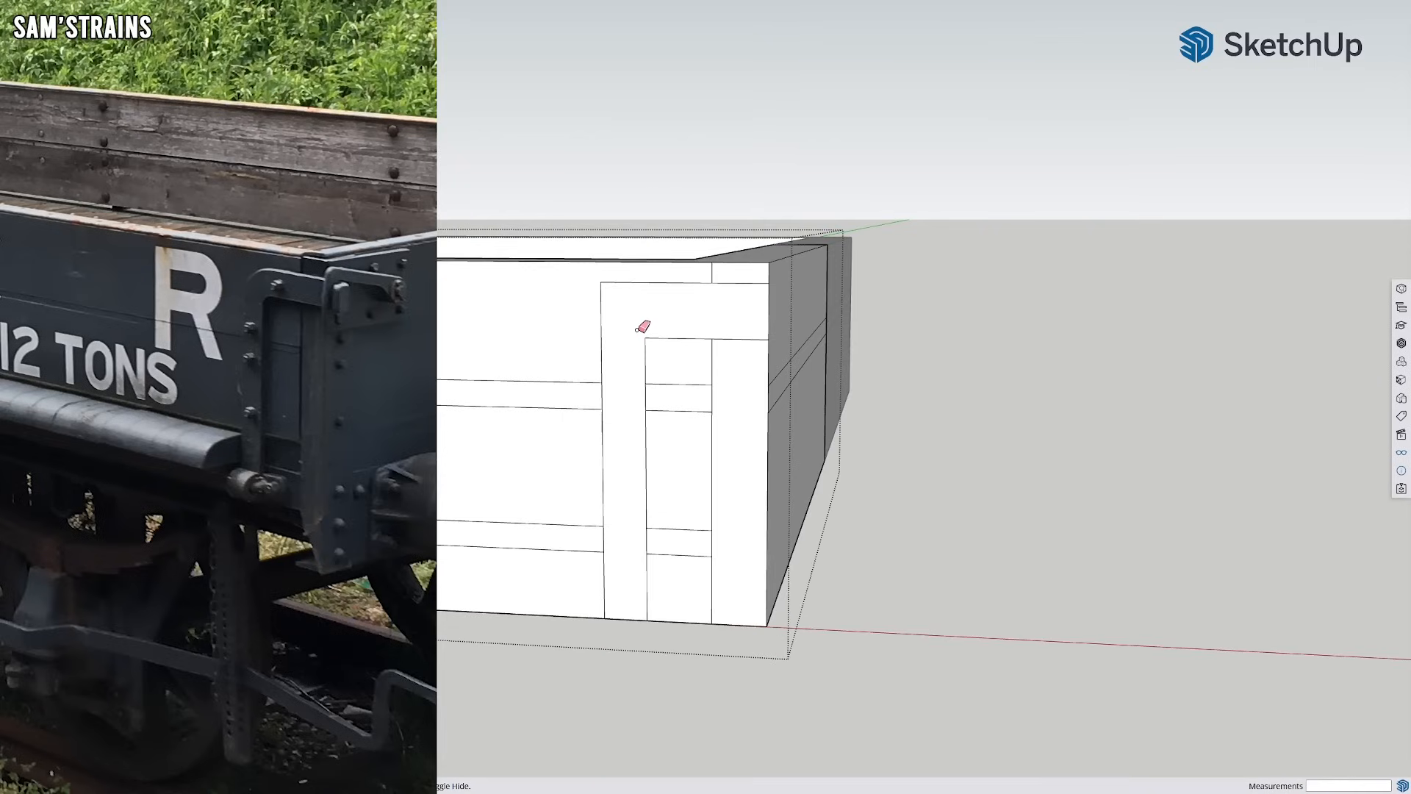
scroll(643, 327, up, 5)
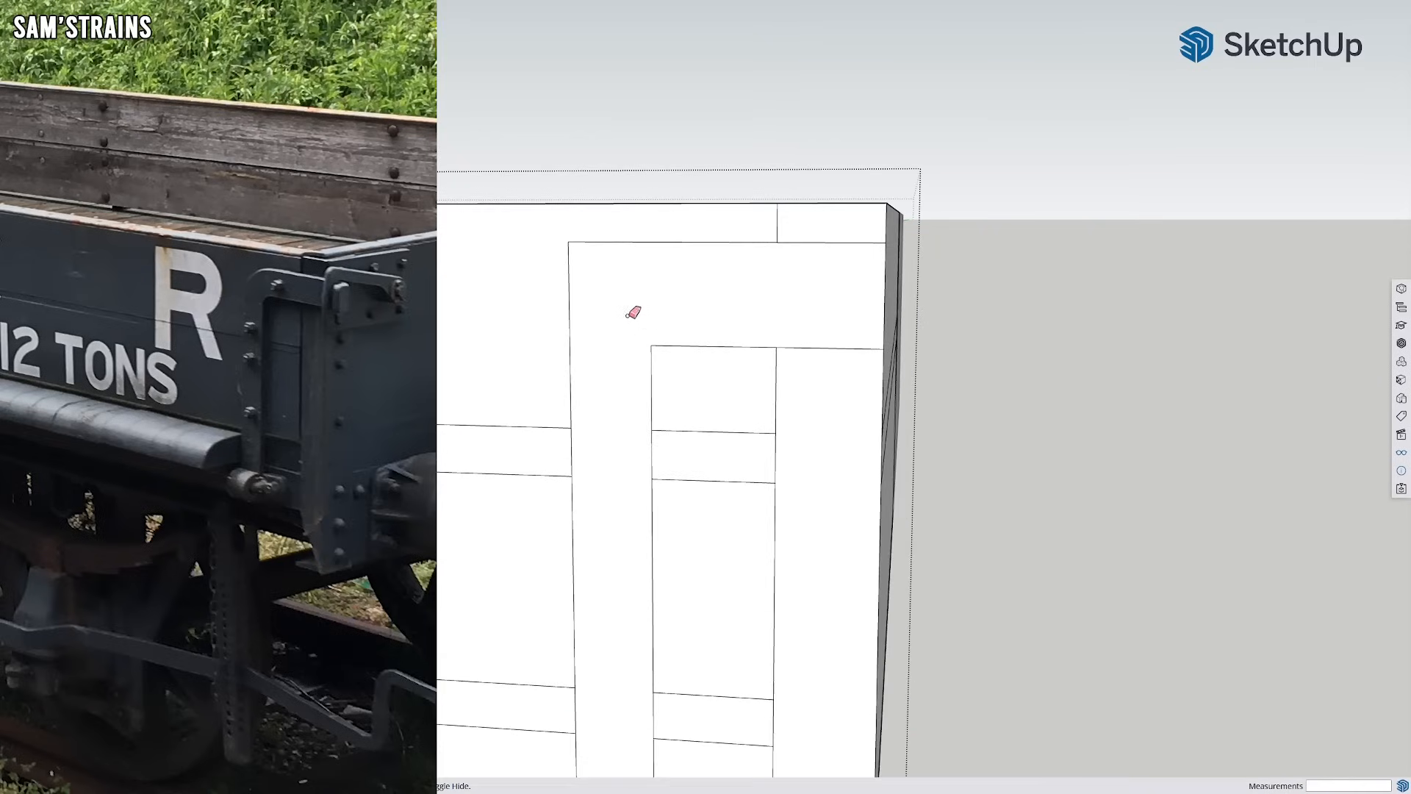
key(l)
click(568, 241)
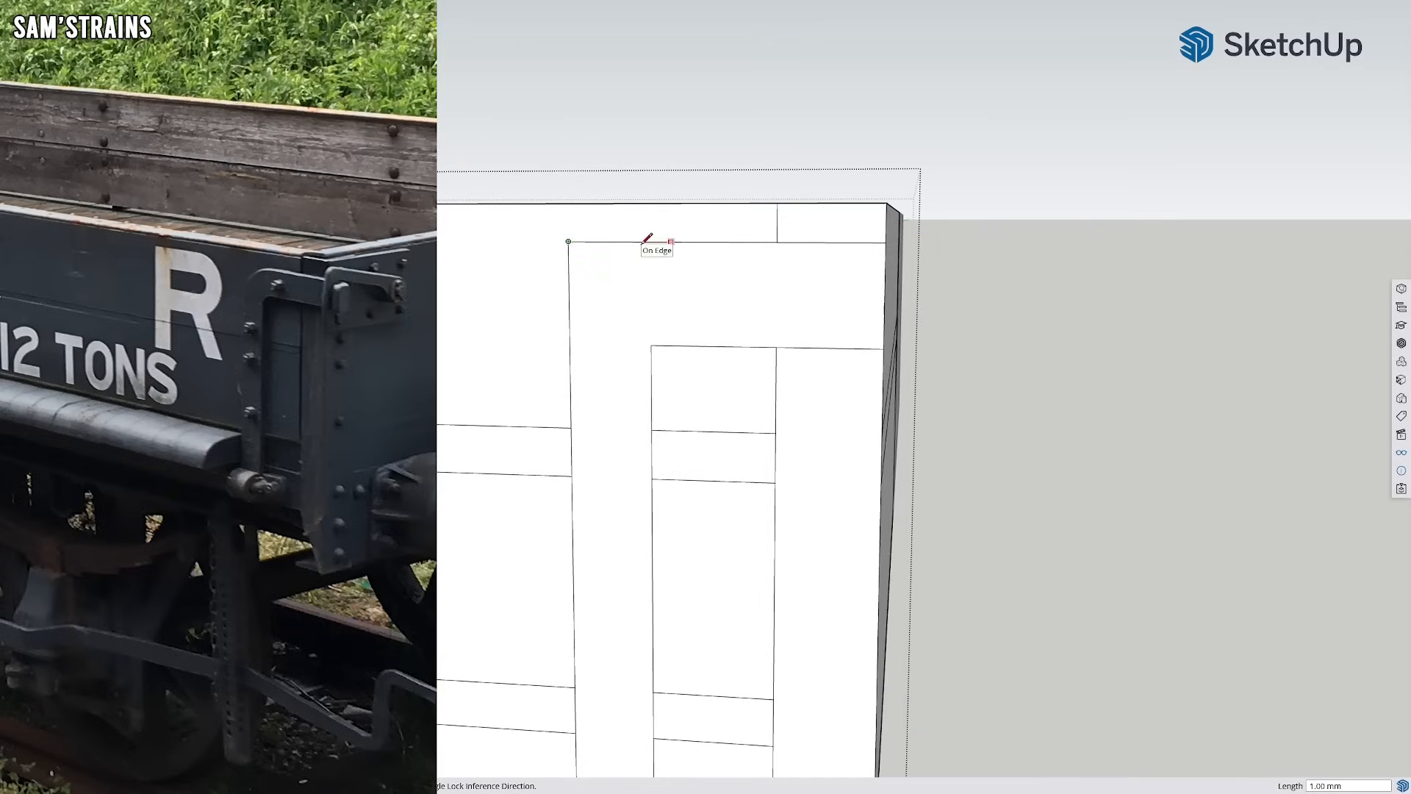
text(.5)
key(Return)
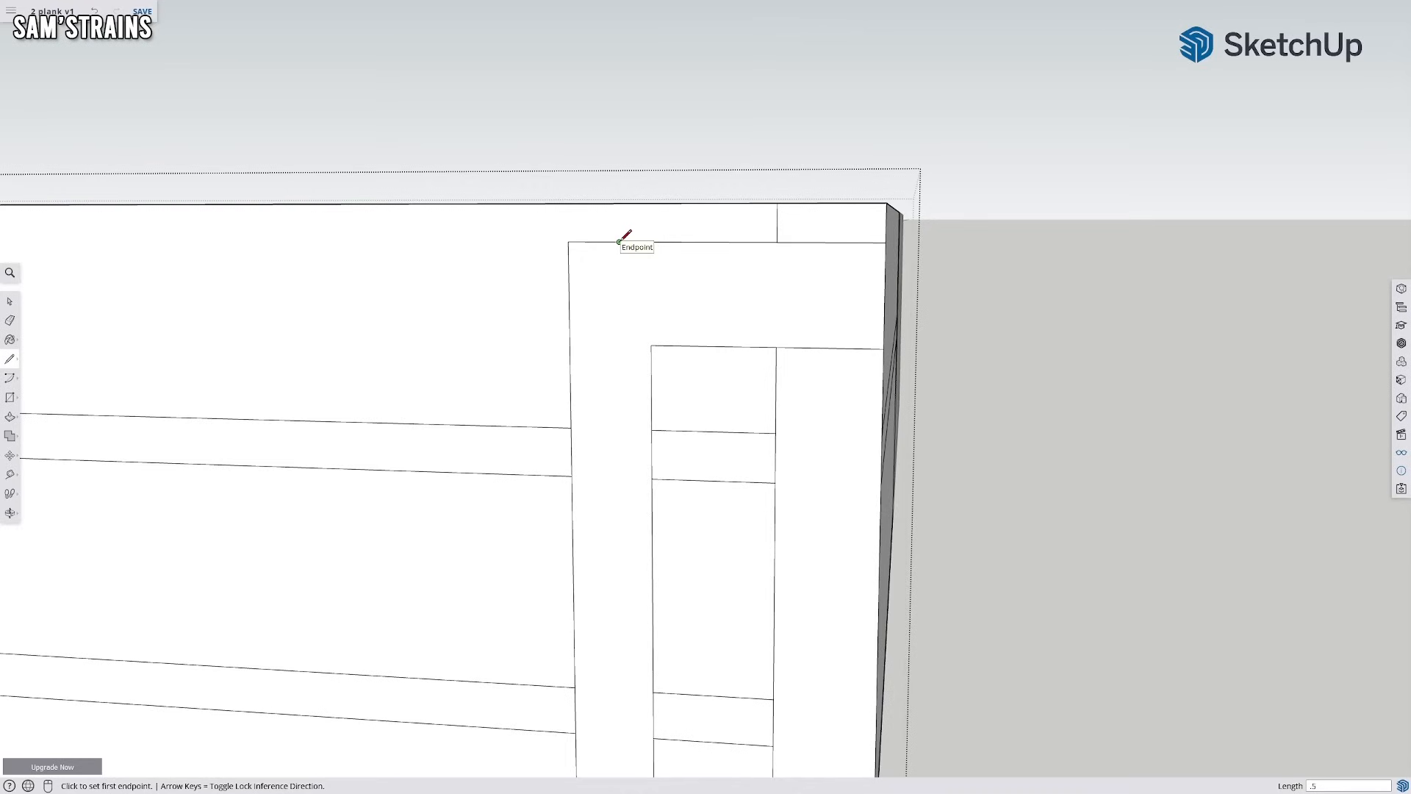
click(568, 241)
text(.7)
key(Return)
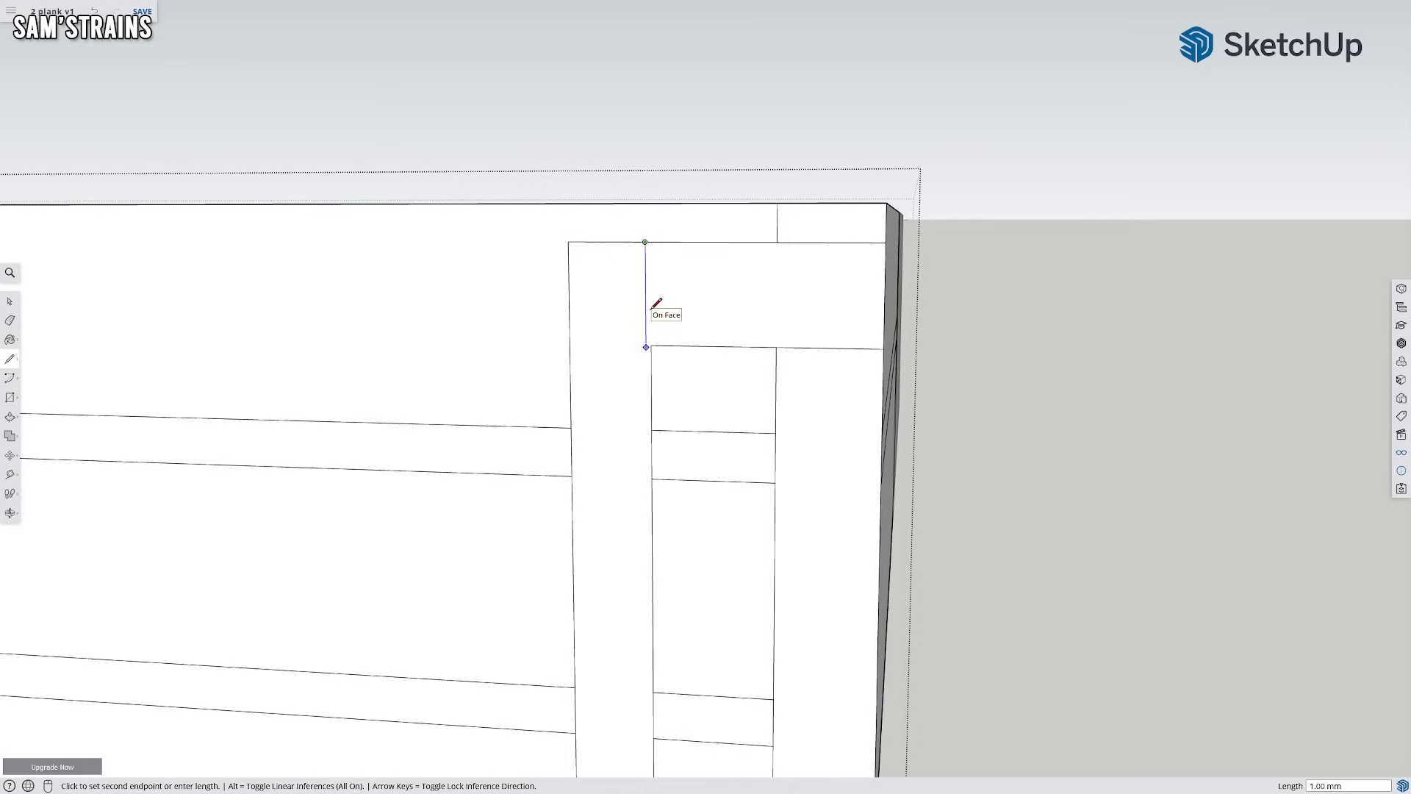
Mark off 0.8 mm along the bracket's upper edge from its outer bend corner and draw a 0.8 mm vertical line down from there
click(569, 241)
text(.8)
key(Return)
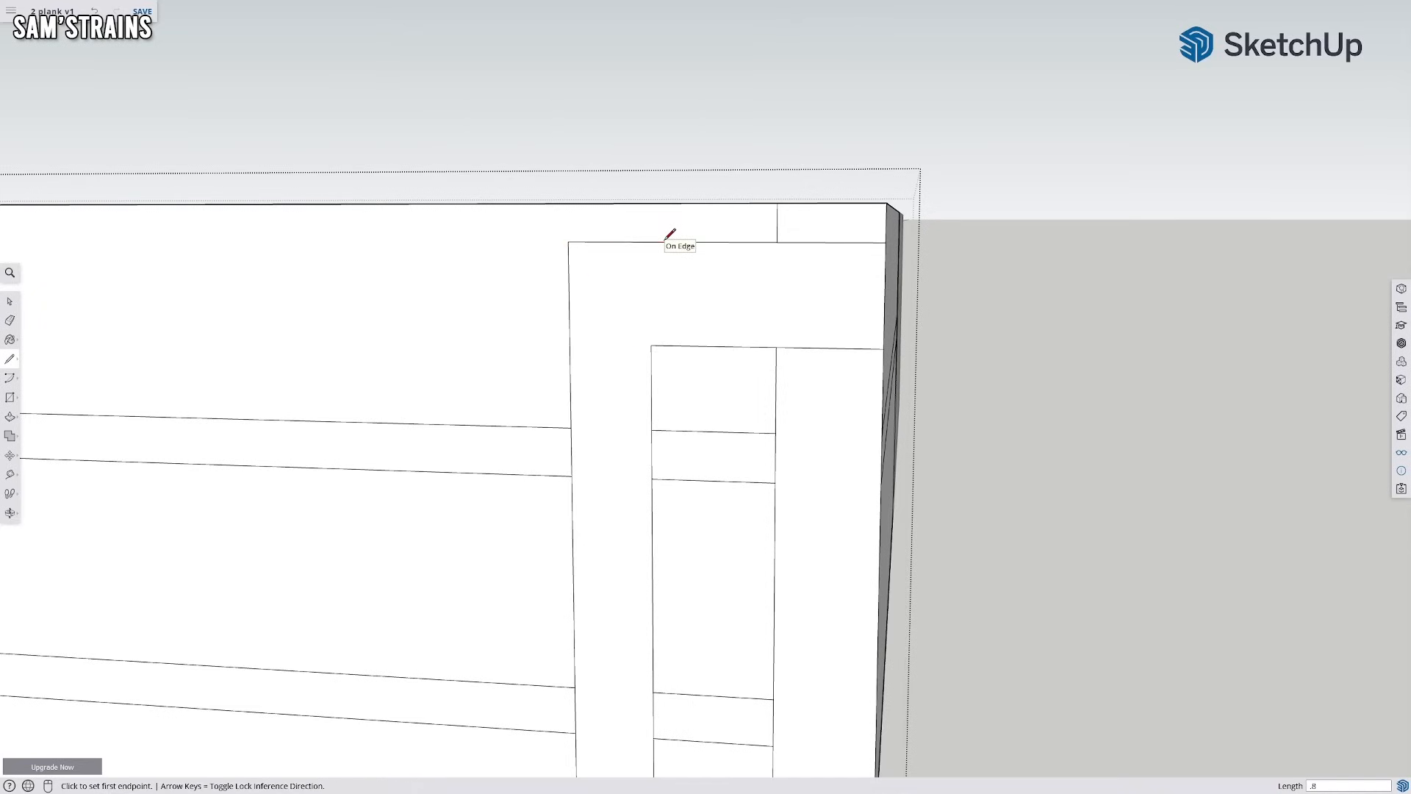
click(651, 241)
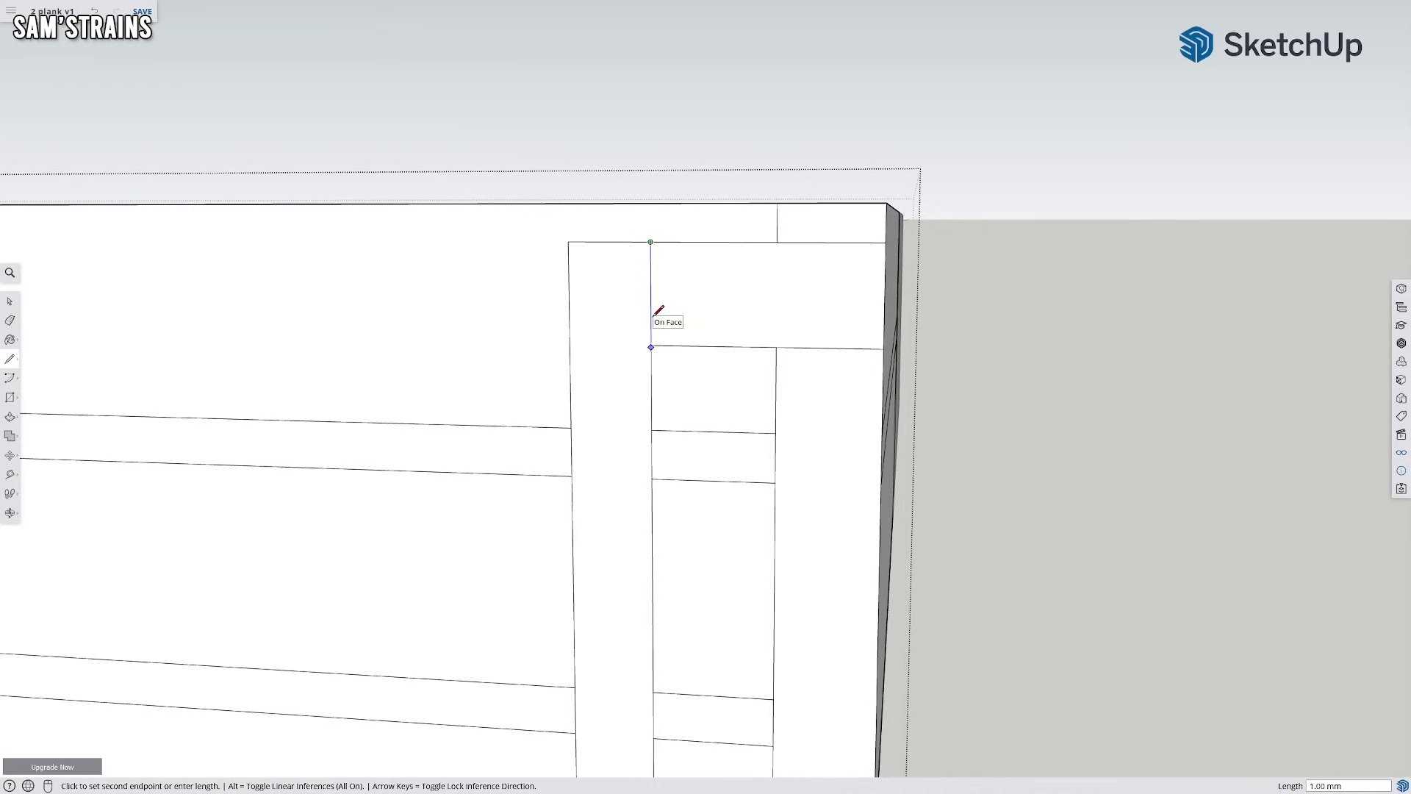
text(.8)
key(Return)
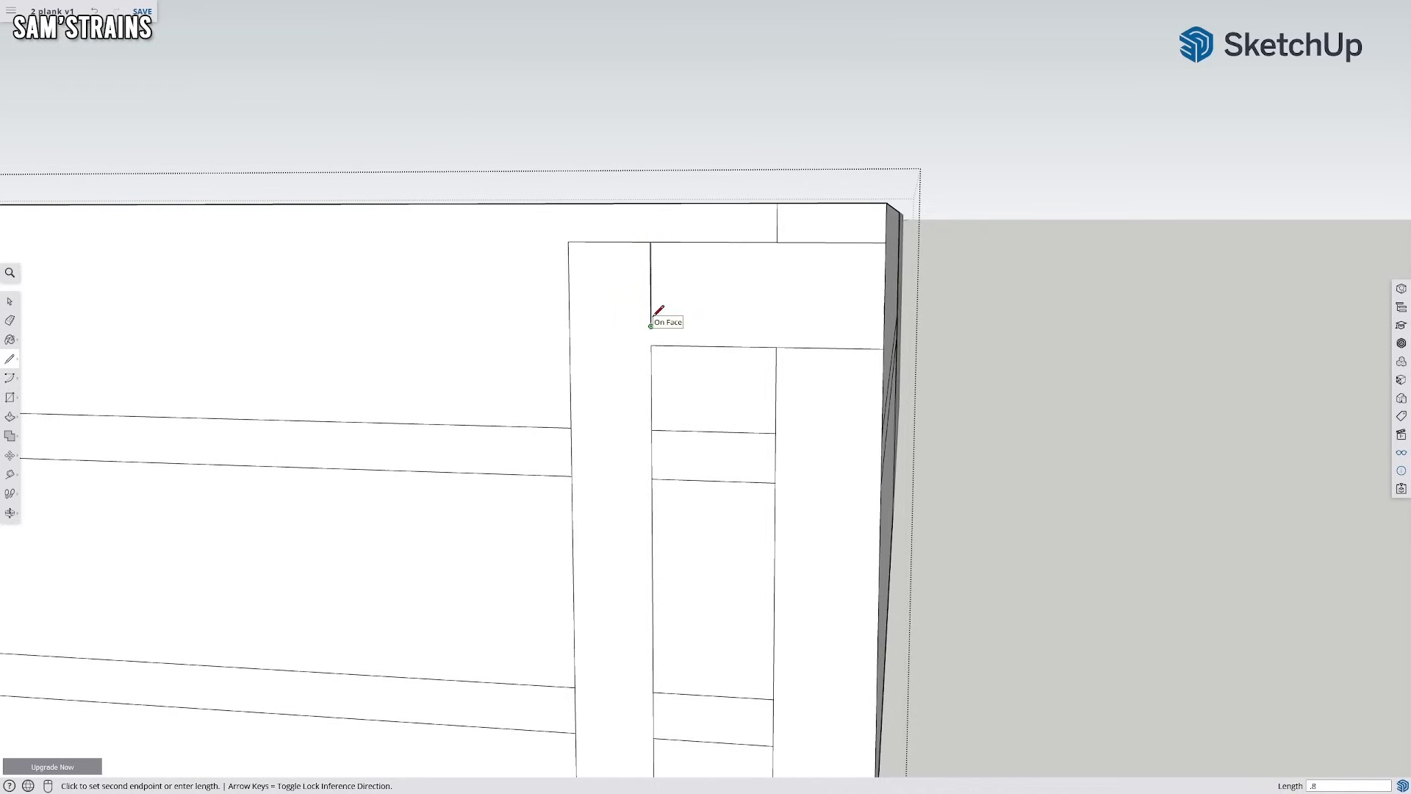
Draw a 0.8 mm radius circle centred on the lower end of the short vertical line inside the bracket's bend
click(10, 397)
click(41, 397)
click(651, 326)
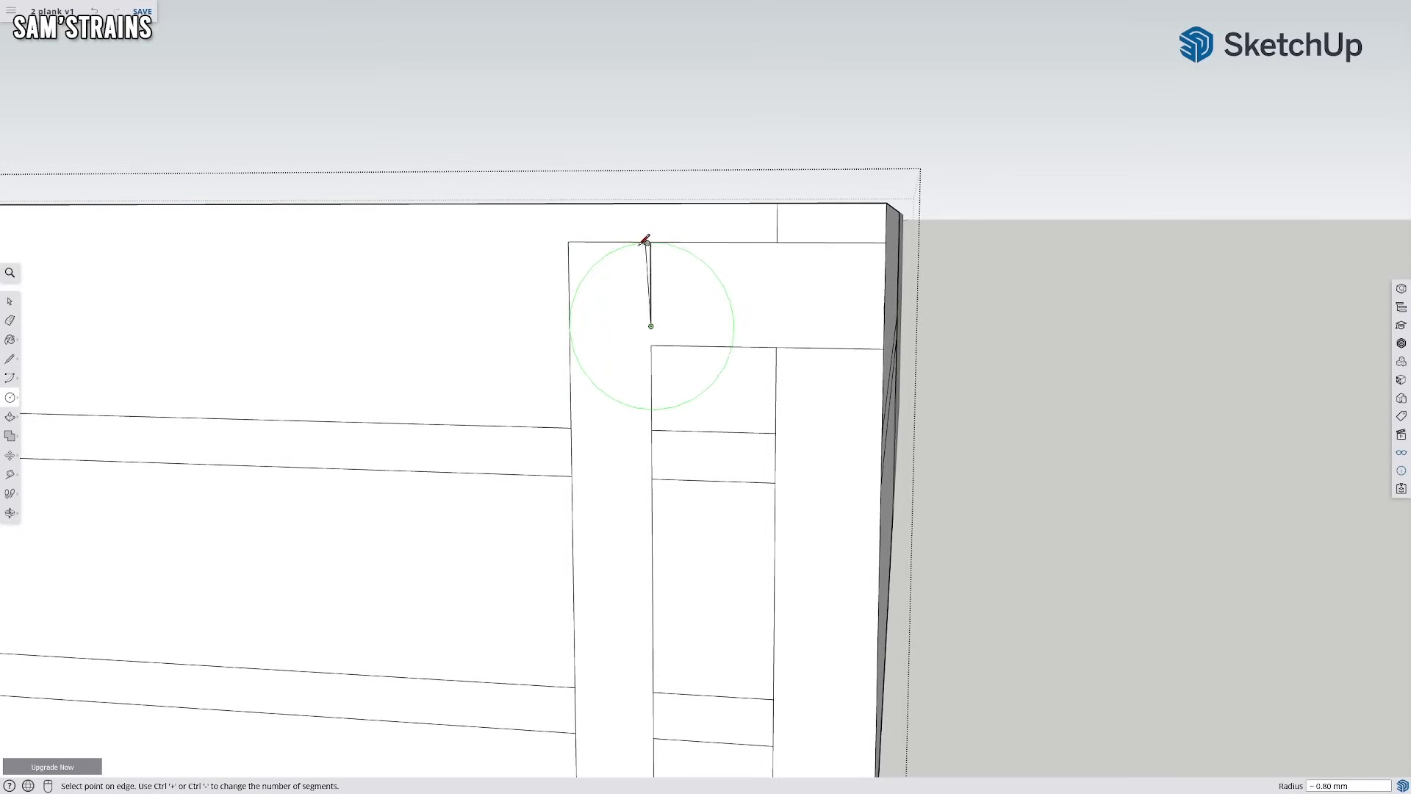
key(ctrl+plus)
key(ctrl+plus)
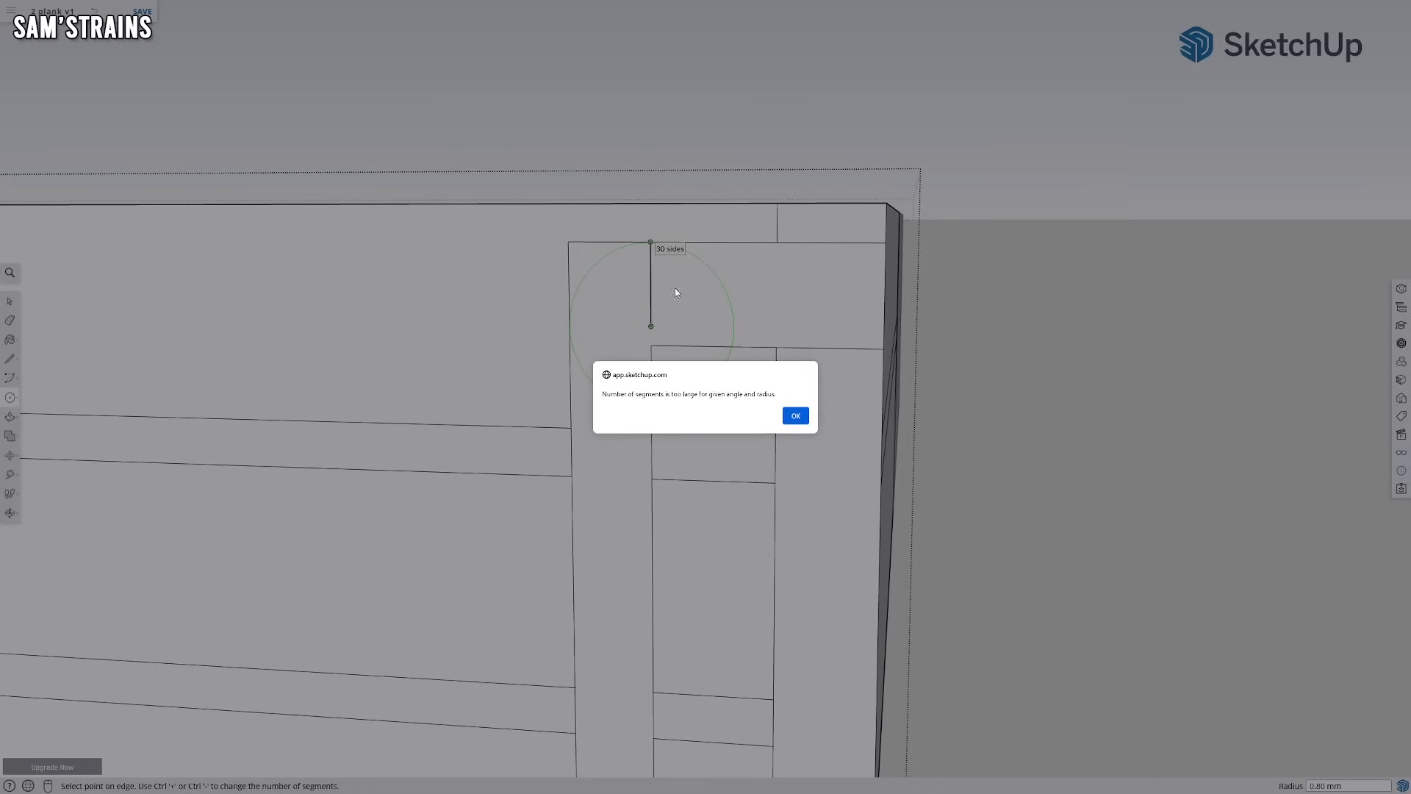
click(803, 416)
scroll(622, 304, up, 4)
middle_drag(624, 349, 622, 368)
Erase the surplus circle segments, the short construction line and the square corner edges, leaving an arc that rounds the bracket's outer bend
click(10, 320)
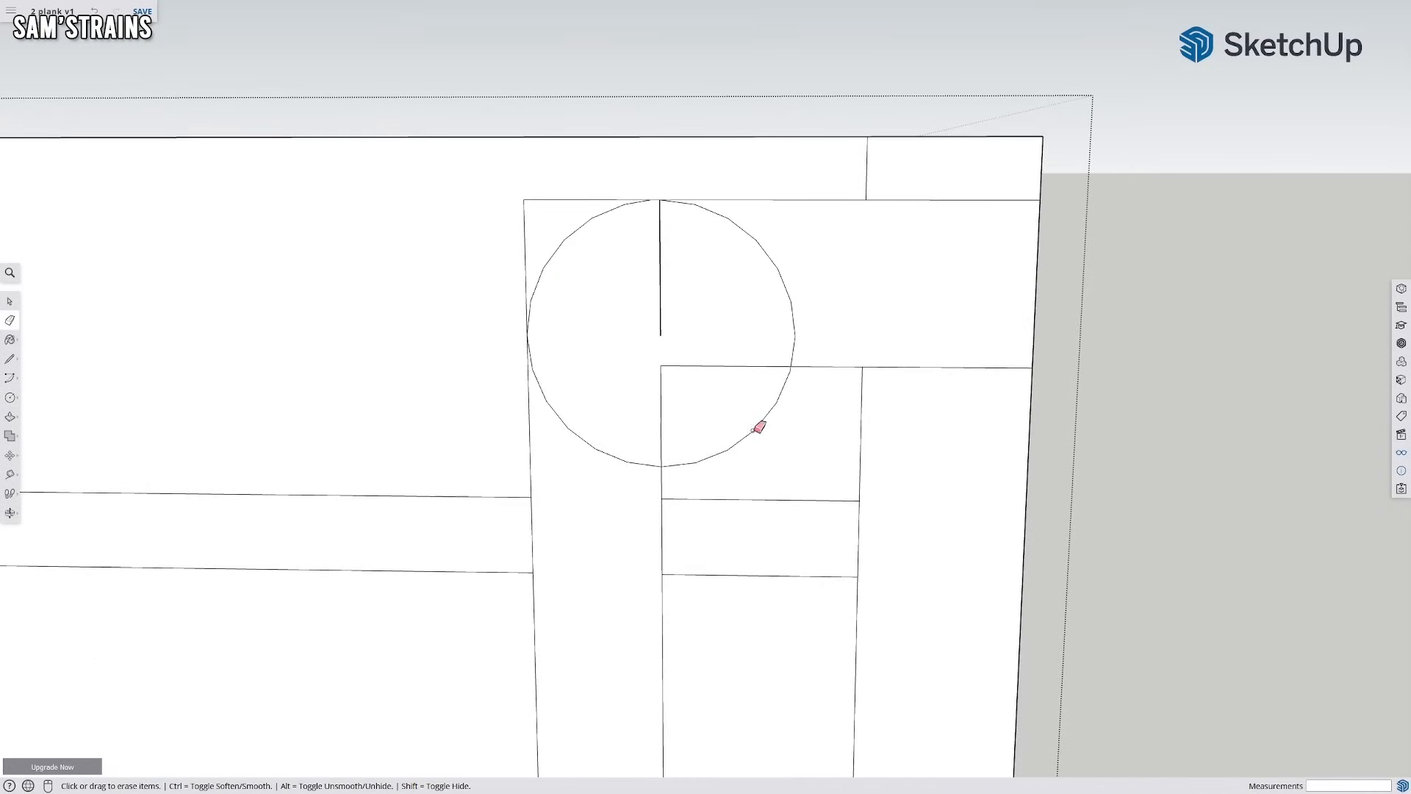
click(747, 419)
click(793, 297)
click(652, 273)
click(586, 439)
click(525, 226)
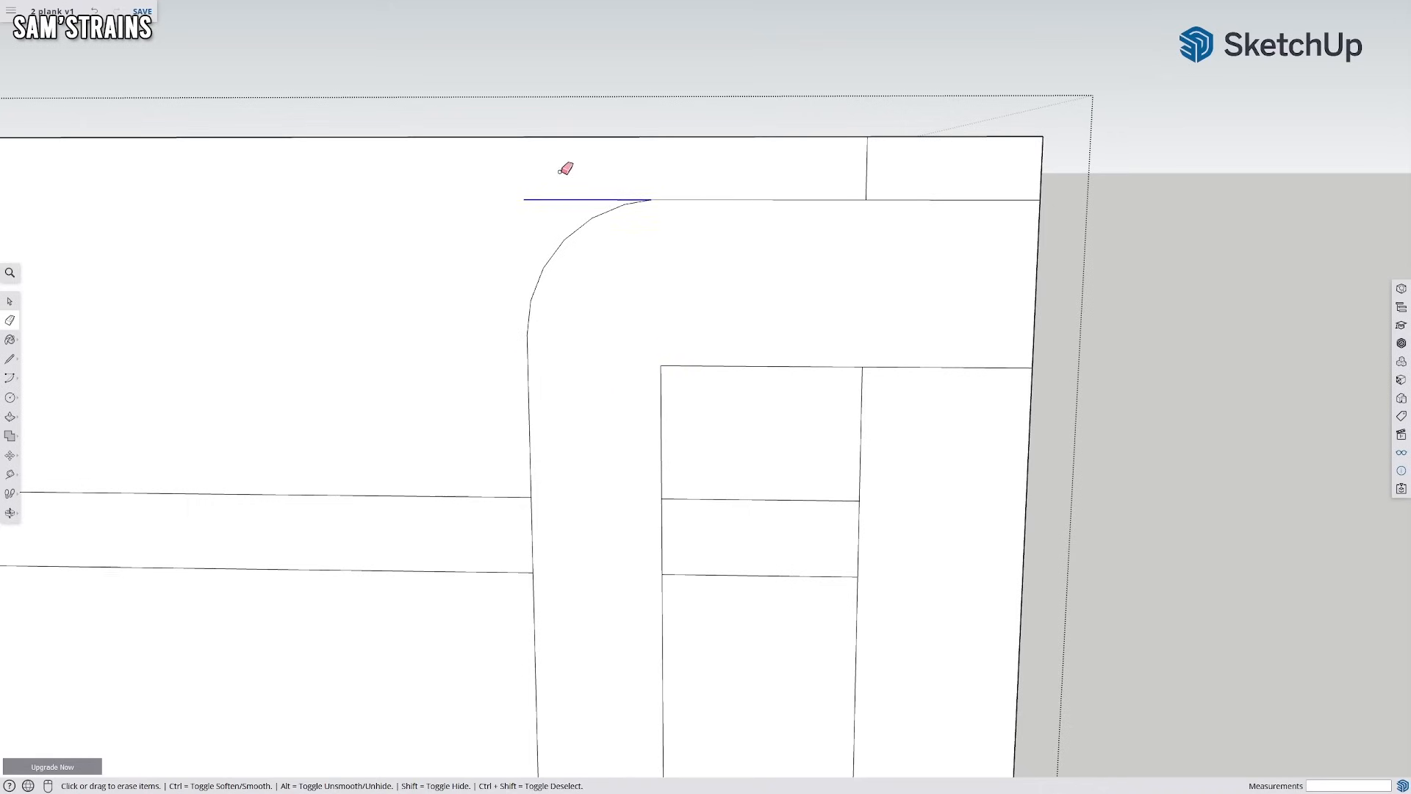
click(562, 199)
scroll(781, 372, down, 2)
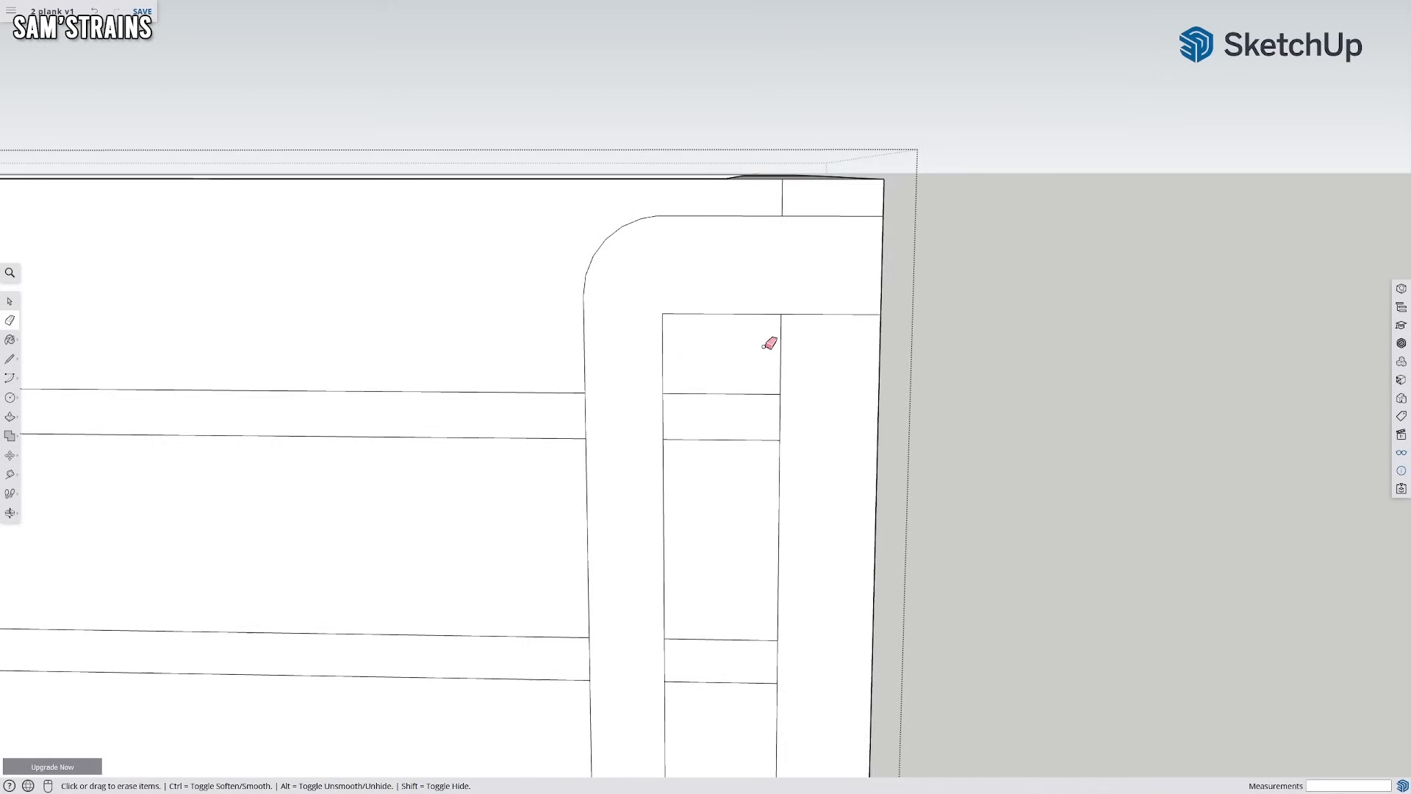
scroll(770, 344, down, 6)
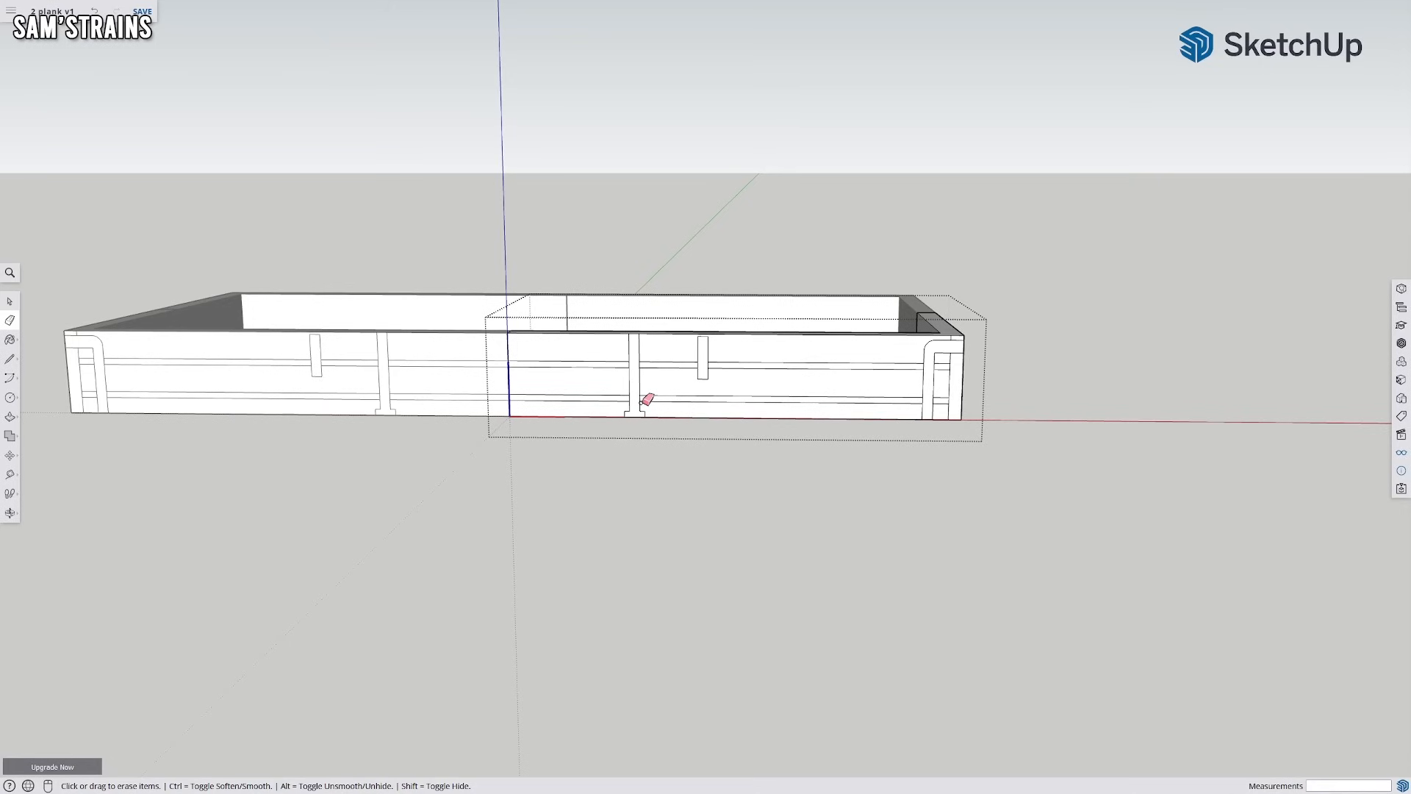
Draw a line from the bracket's edge, midway between the lowest plank line and the base, to the vertical strip just above its foot block
scroll(645, 403, up, 4)
mouse_move(992, 439)
middle_down()
mouse_move(952, 470)
mouse_move(905, 474)
middle_up()
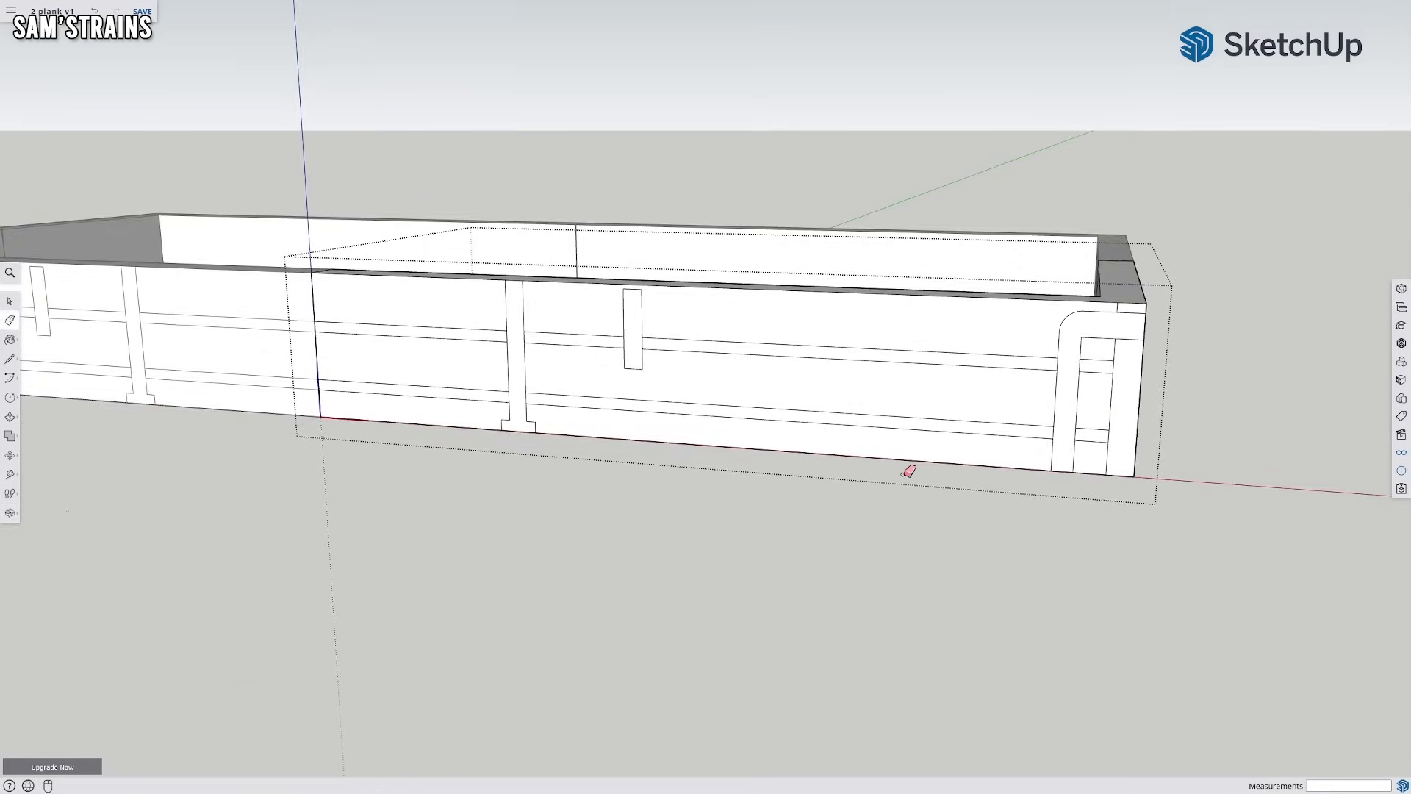
click(10, 359)
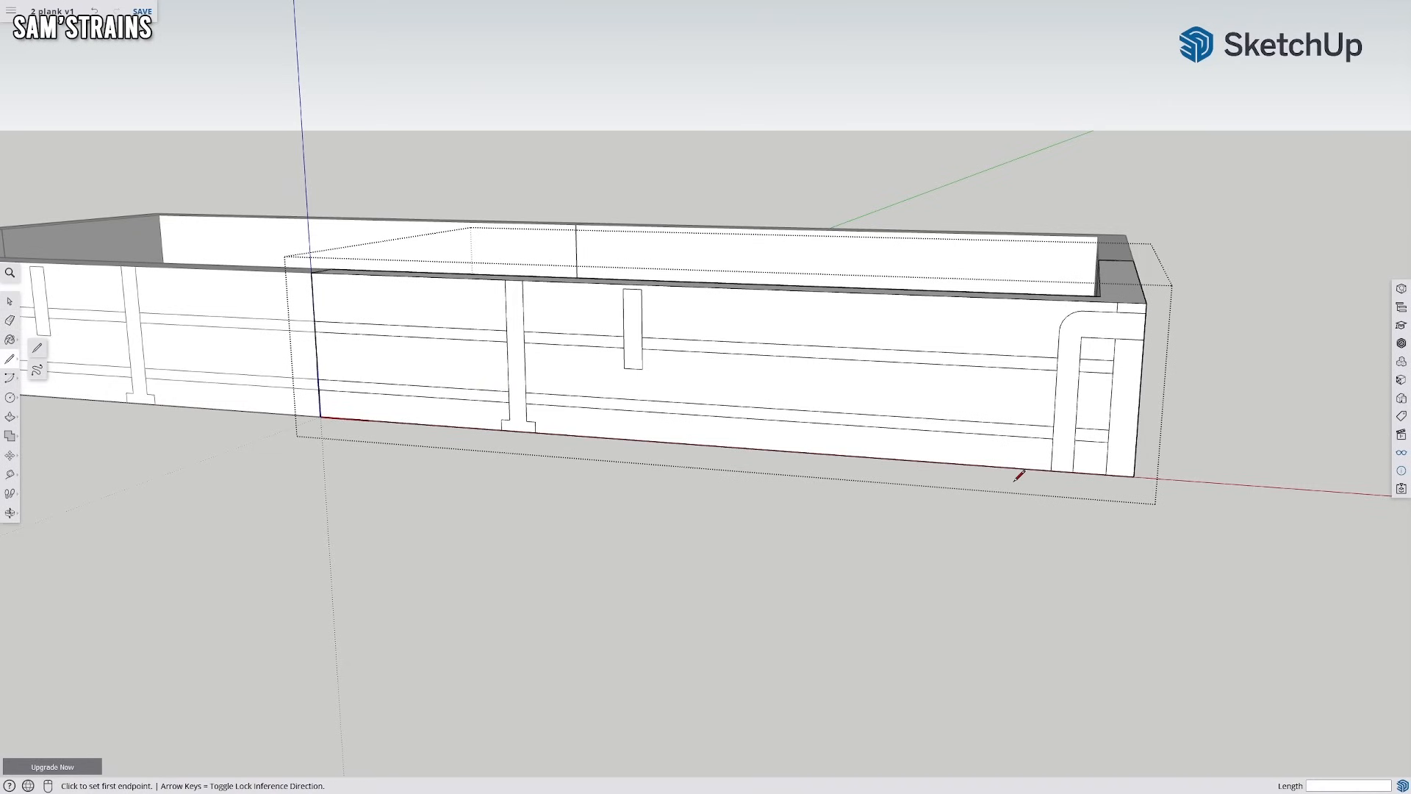
scroll(1019, 475, up, 4)
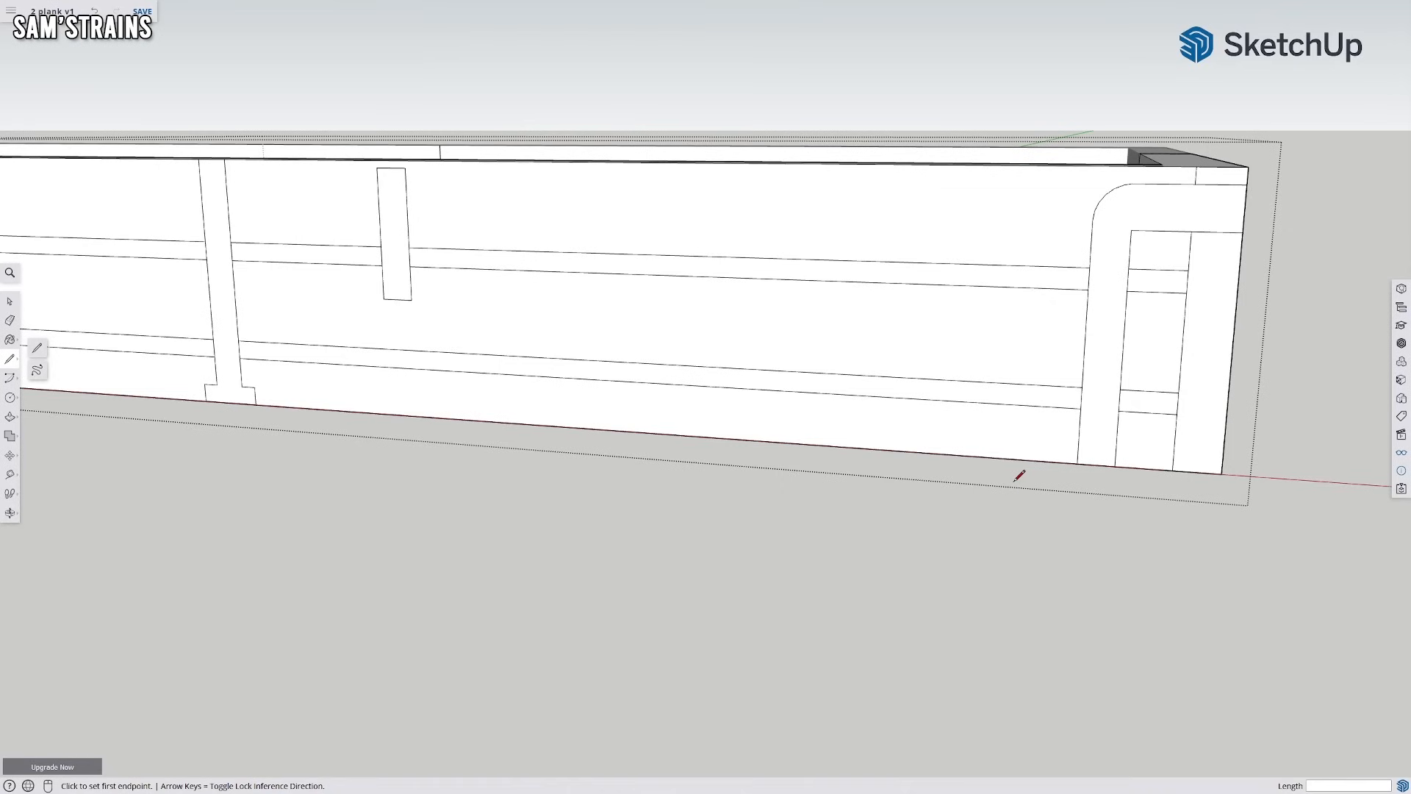
click(1079, 408)
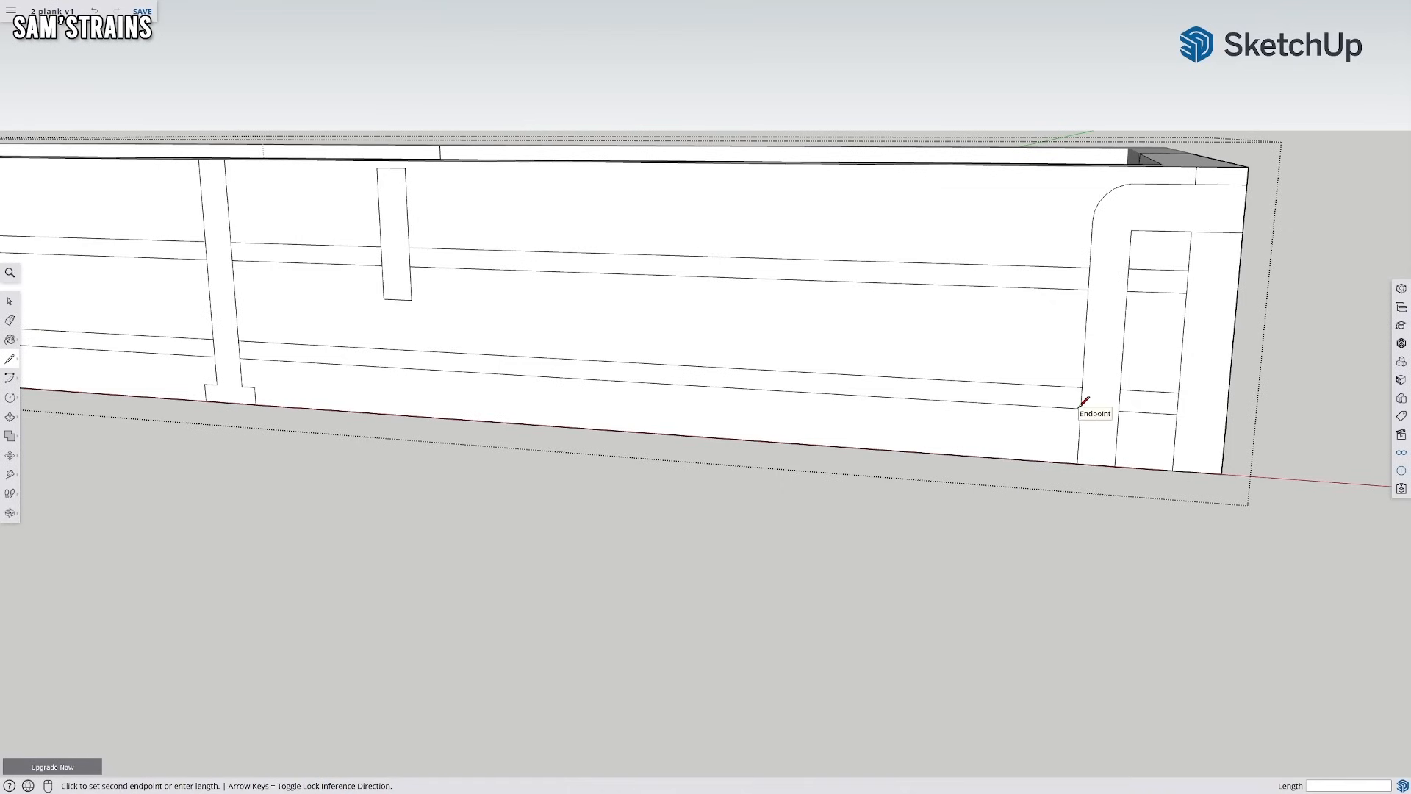
click(1078, 463)
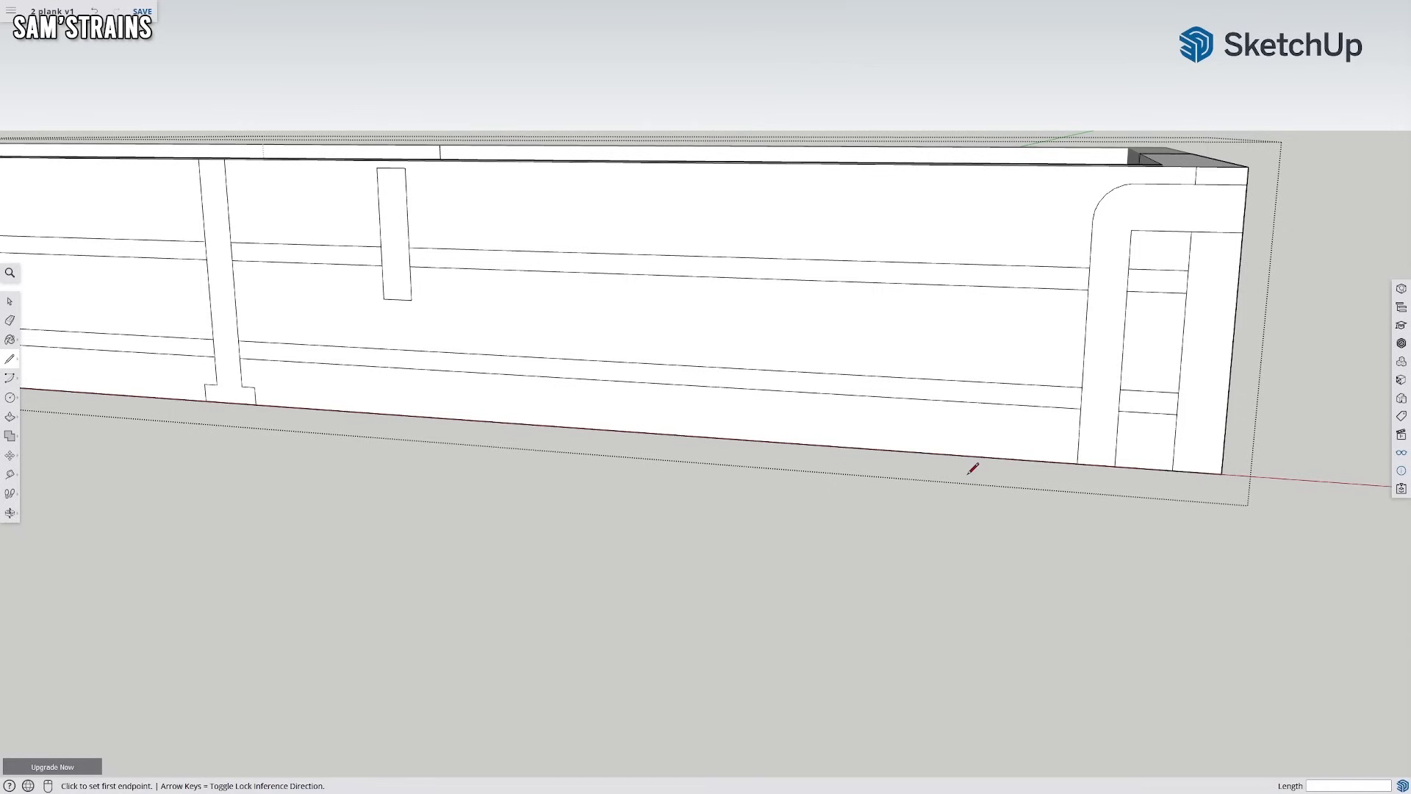
click(1078, 463)
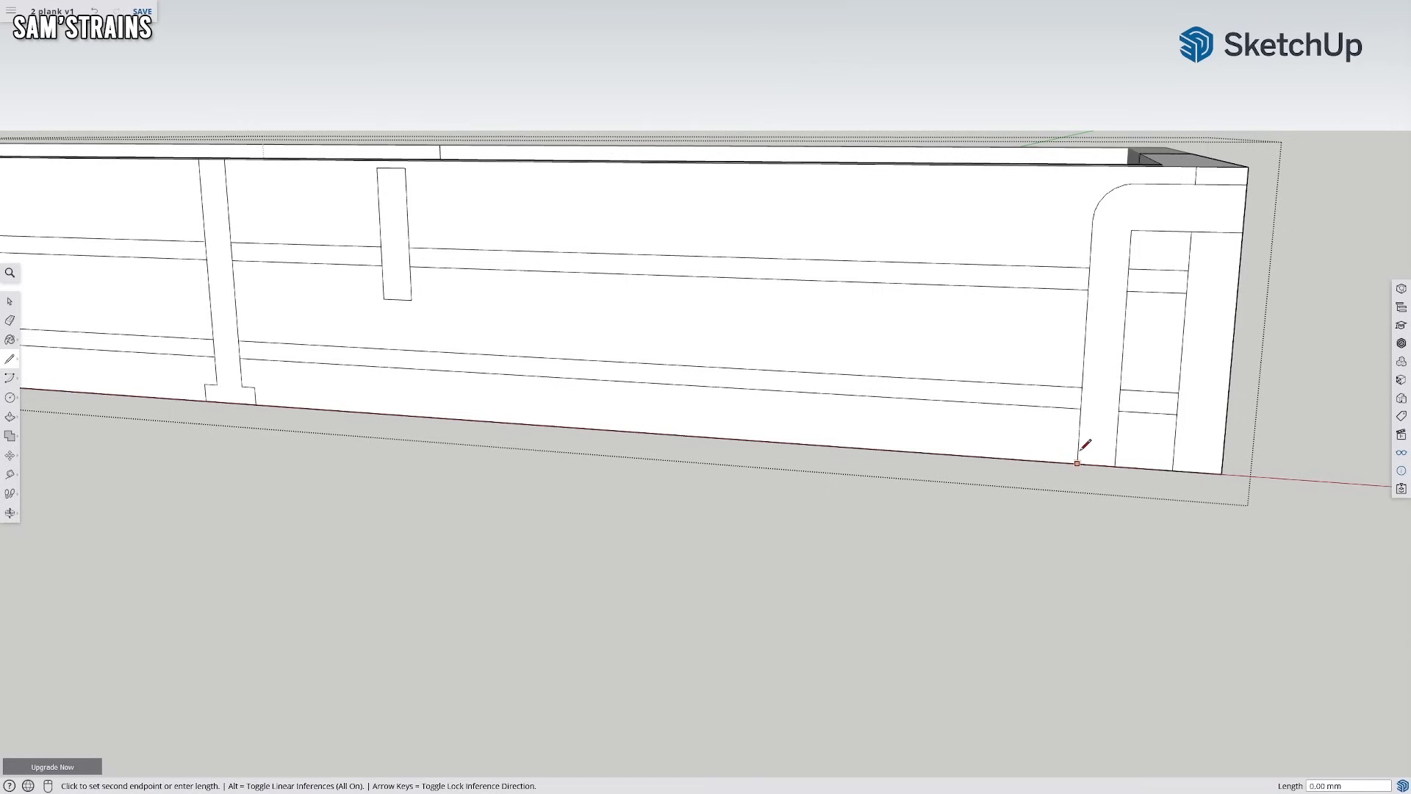
click(1081, 408)
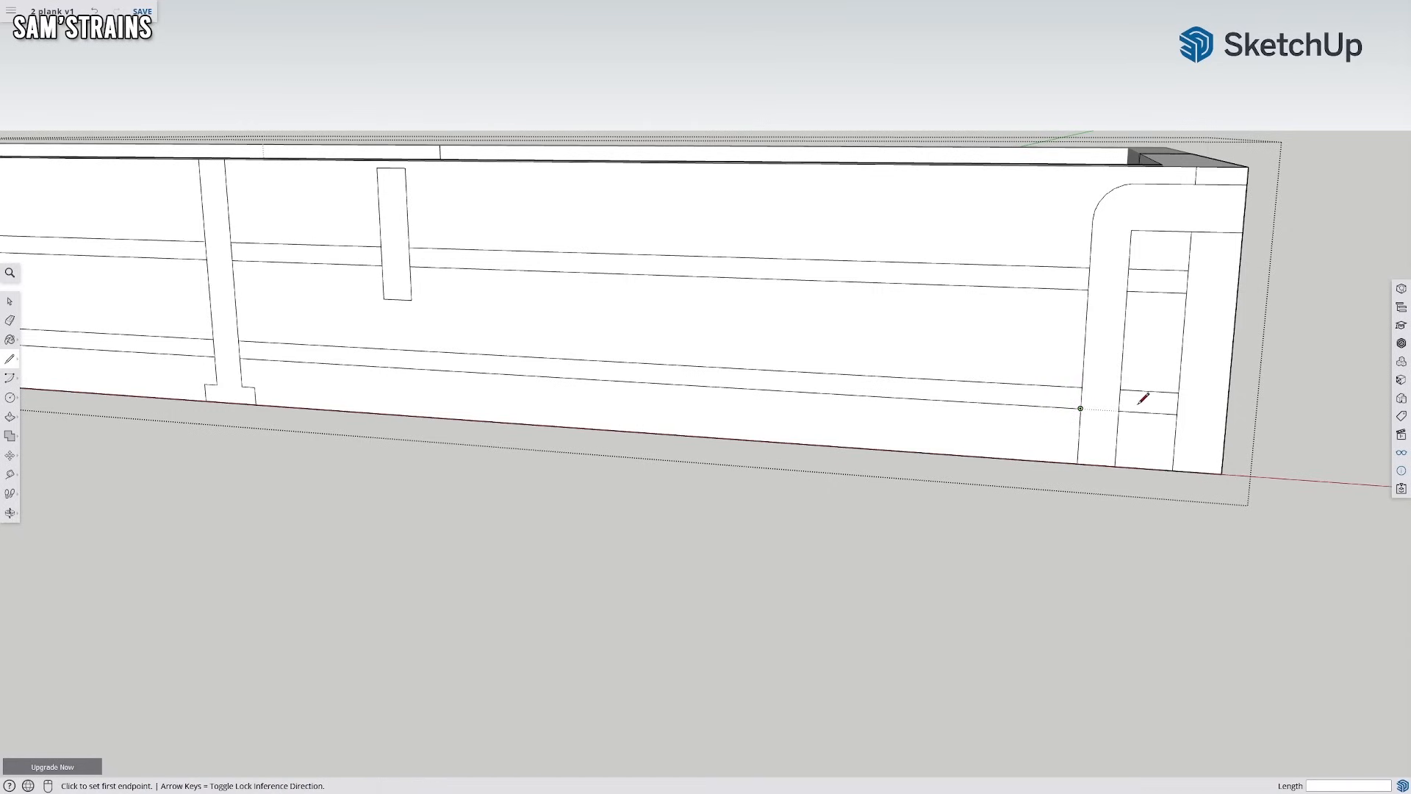
click(1080, 408)
click(1080, 436)
click(1078, 436)
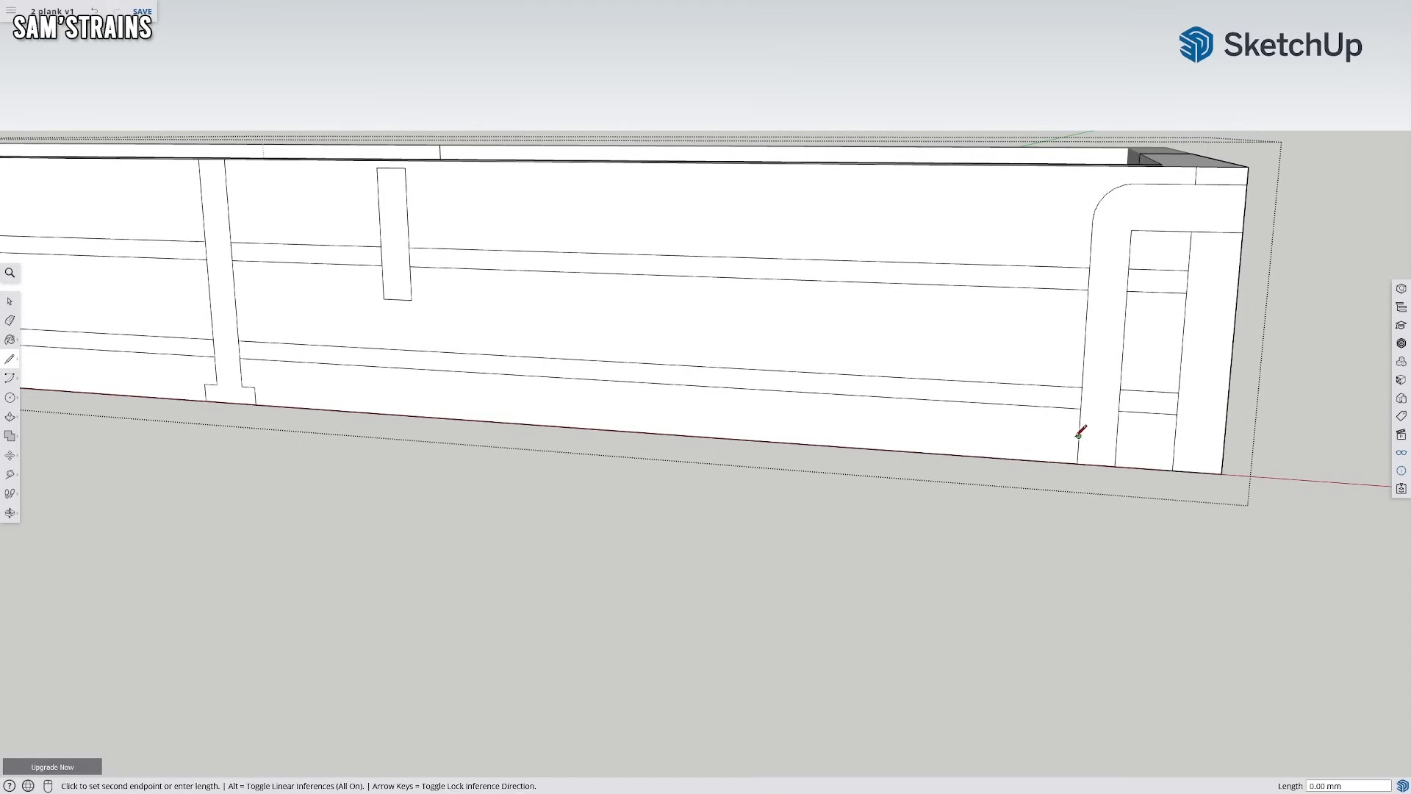
click(241, 381)
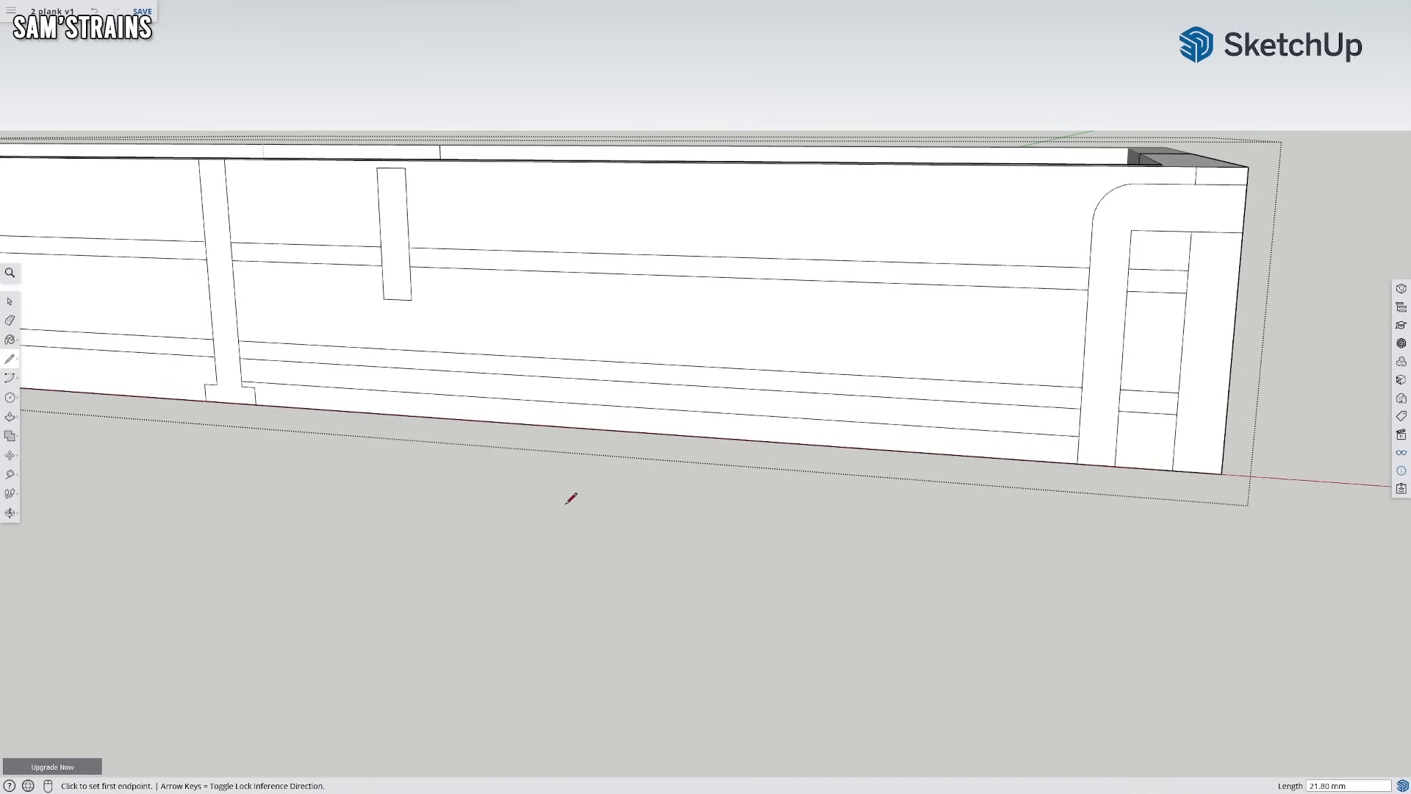
Try pulling the long face between the lowest plank line and the new line outward by 0.4 mm
click(9, 416)
click(679, 402)
middle_drag(668, 410, 391, 388)
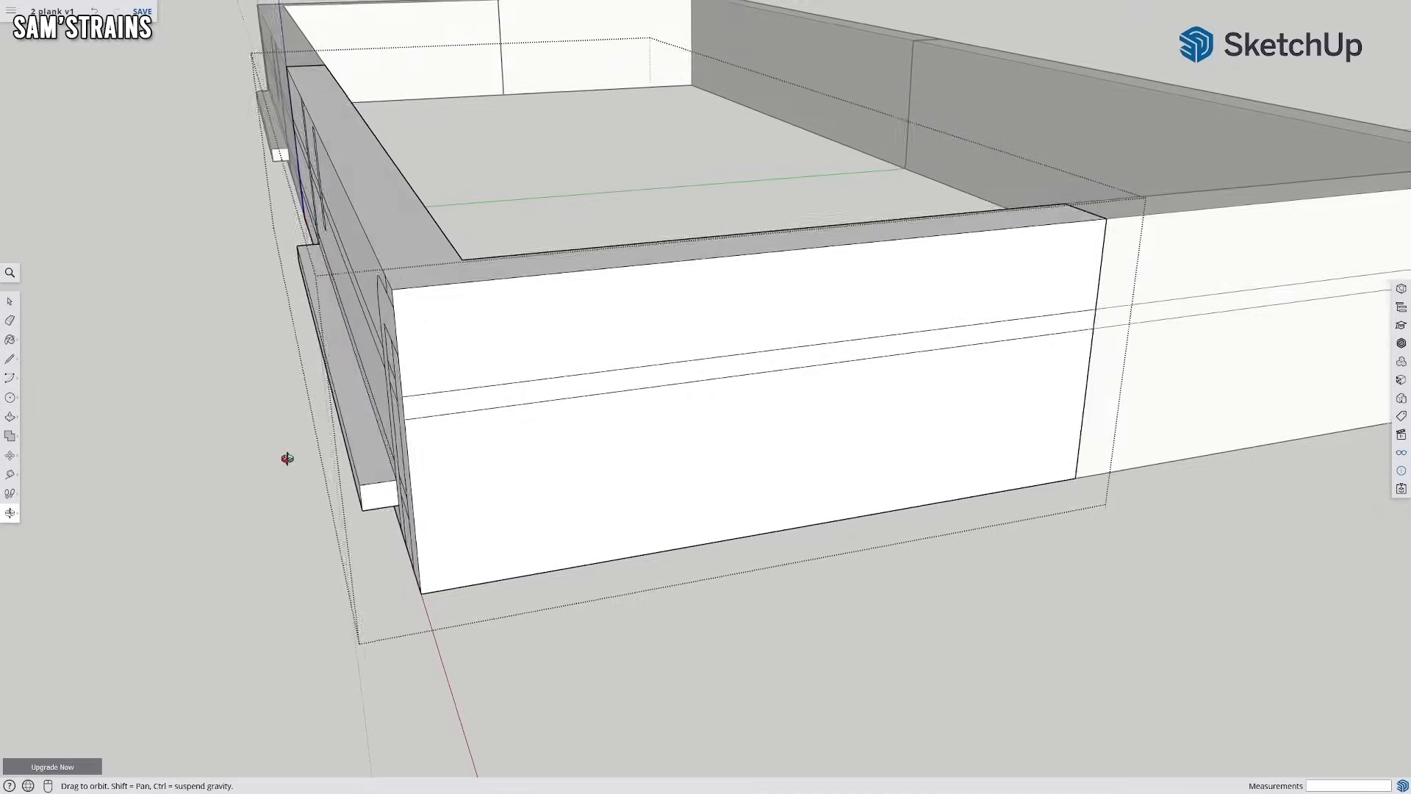
mouse_move(286, 457)
middle_down()
mouse_move(268, 372)
mouse_move(309, 411)
middle_up()
scroll(470, 422, up, 3)
click(470, 421)
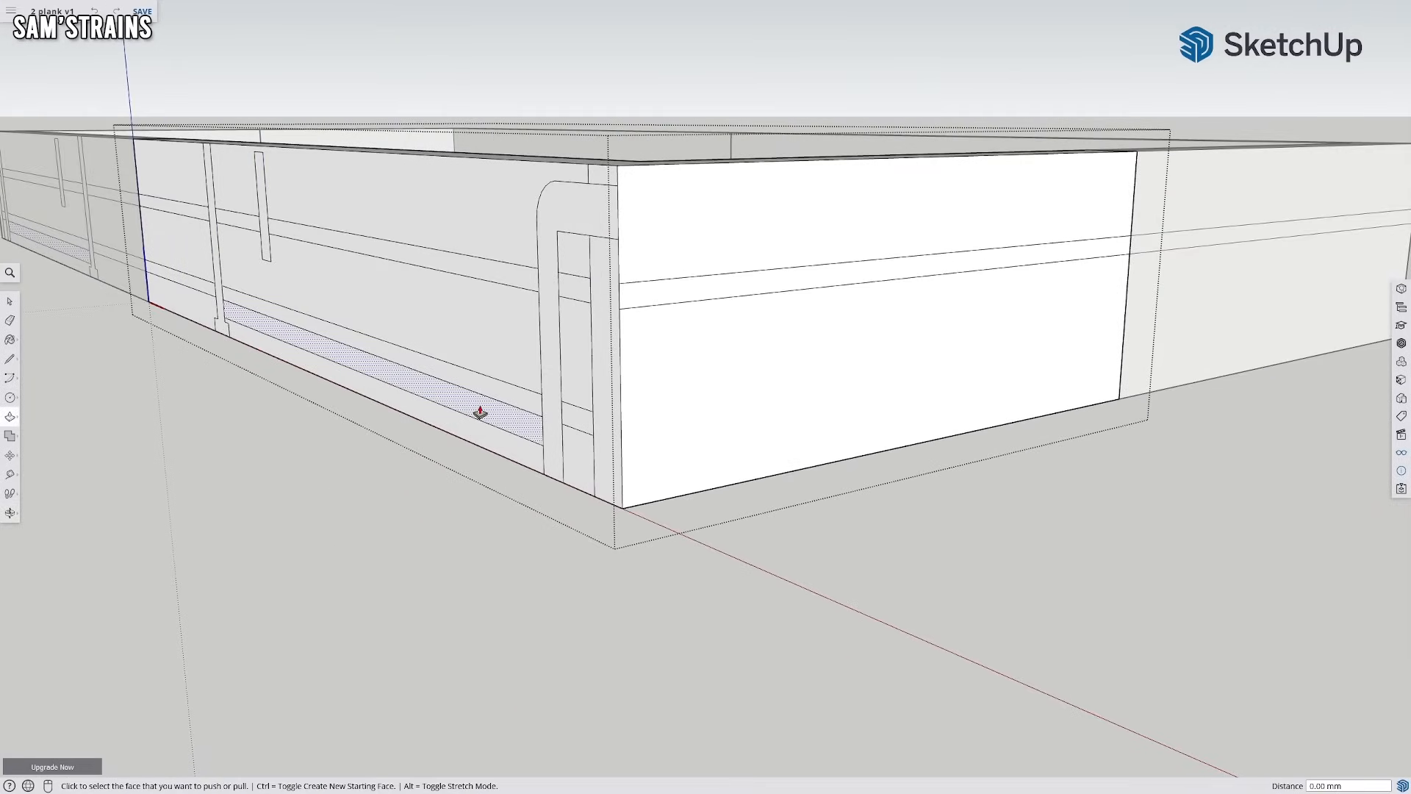
text(0.4)
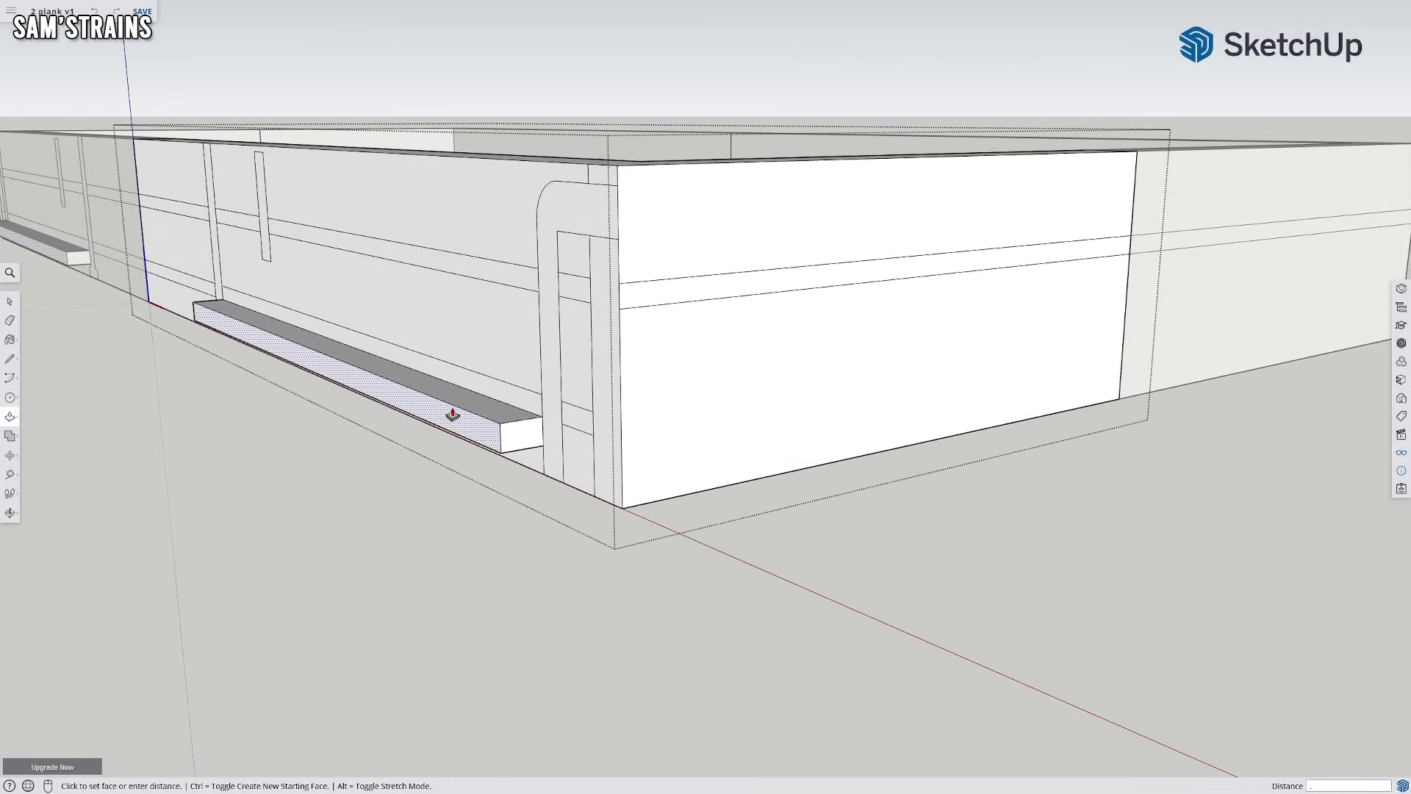
key(Return)
Pull the long narrow face between the foot block strip and the corner bracket outward by 0.6 mm
click(466, 419)
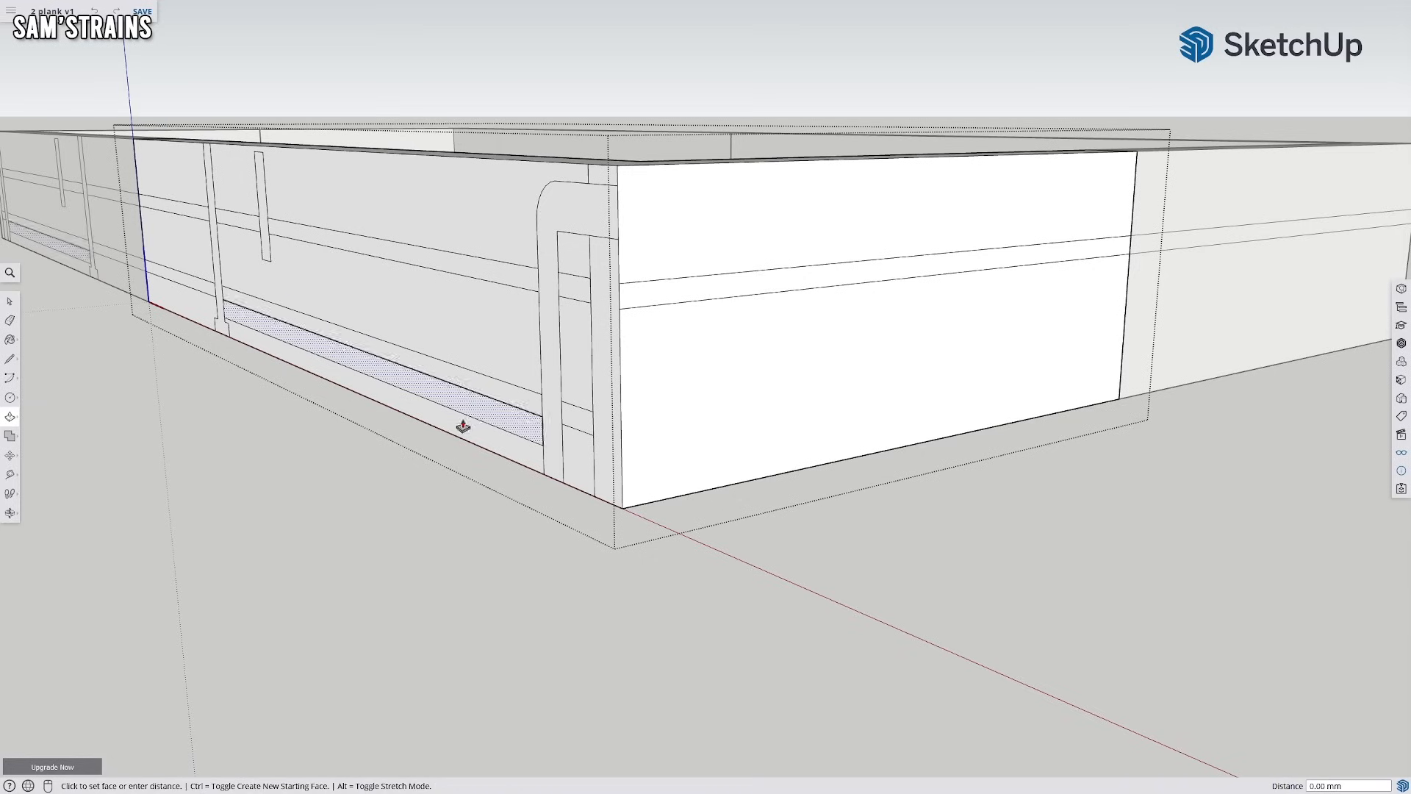
text(0.6)
key(Return)
middle_drag(460, 426, 640, 471)
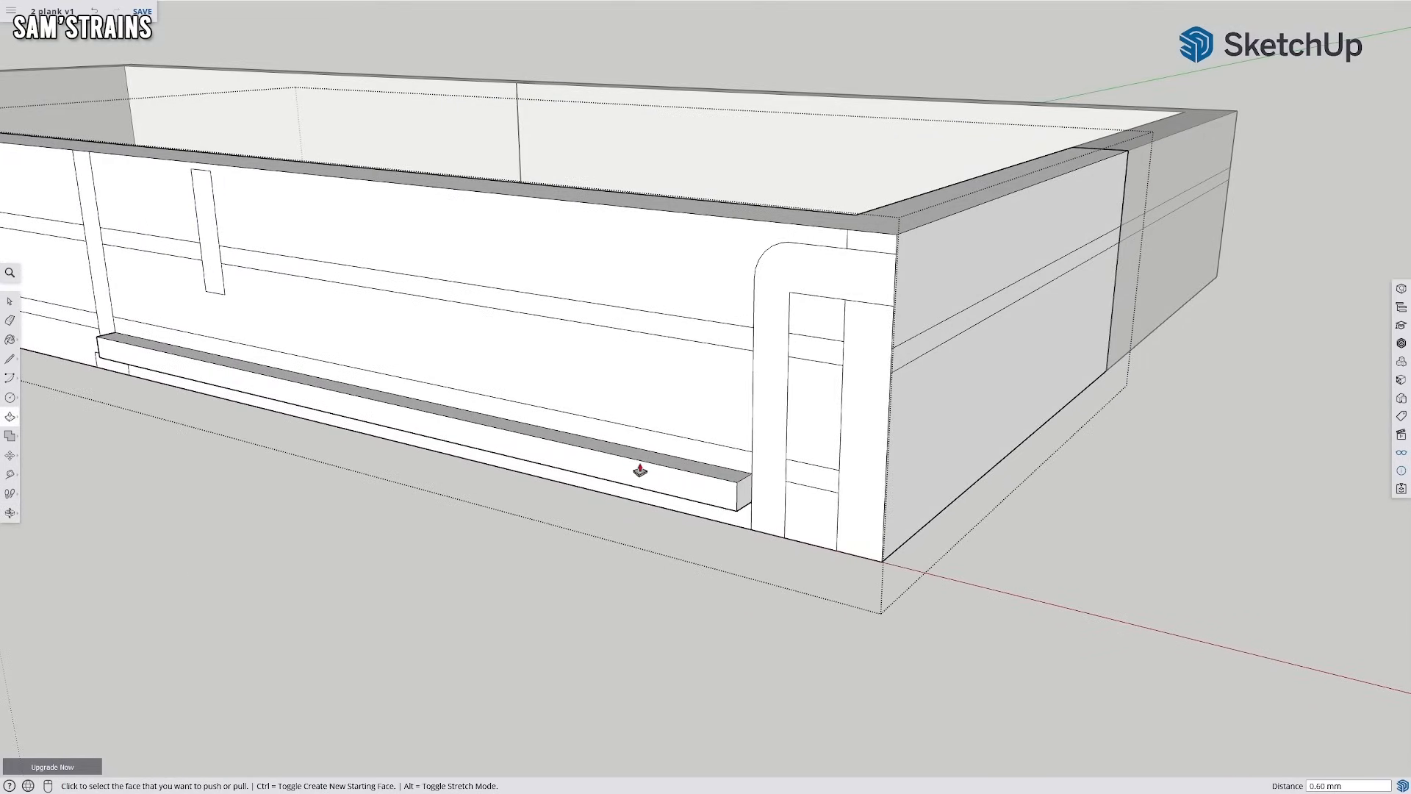
Mark off 0.36 mm up the outer vertical edge of the raised bar's end face, starting from its lower corner
scroll(640, 470, up, 3)
middle_drag(782, 542, 490, 476)
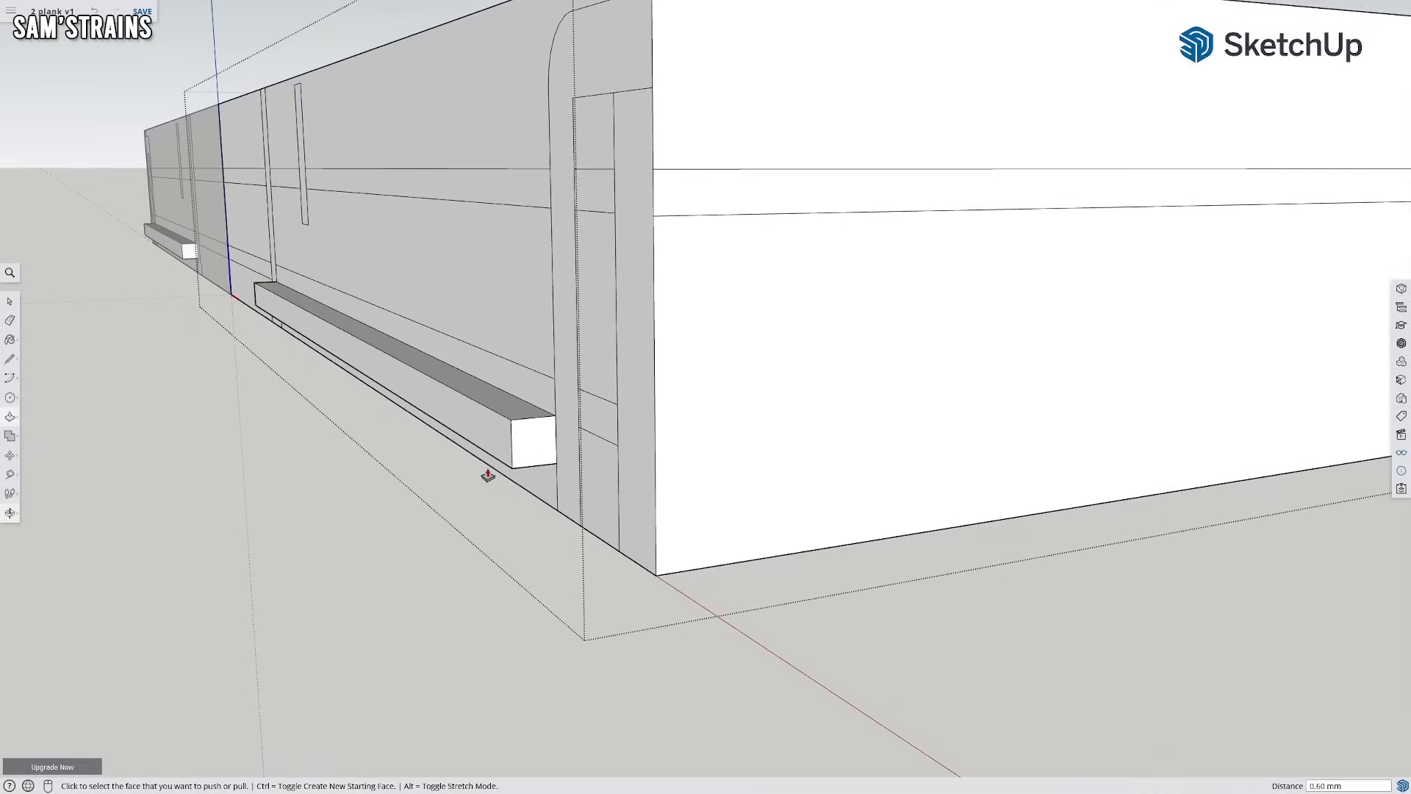
scroll(478, 479, up, 3)
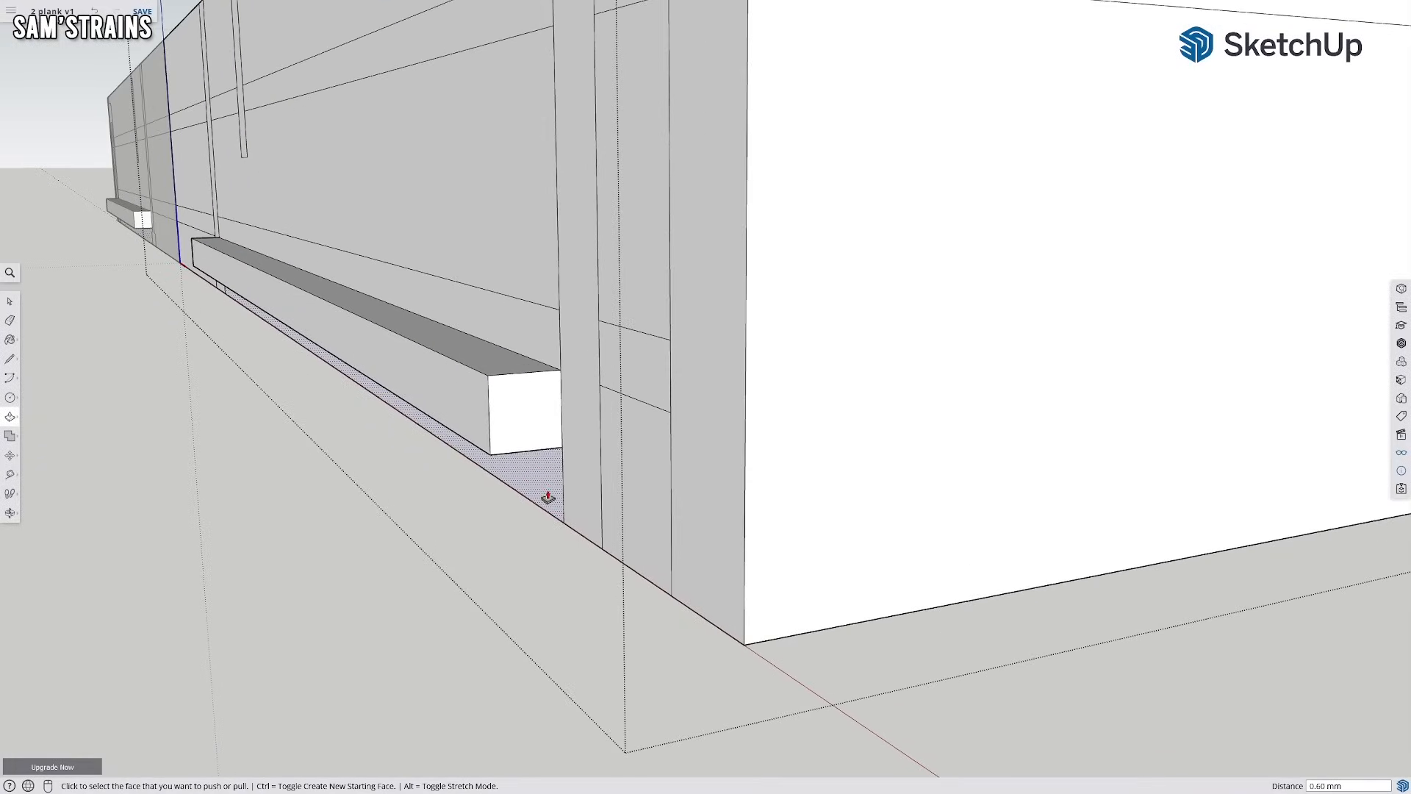
click(10, 359)
click(490, 454)
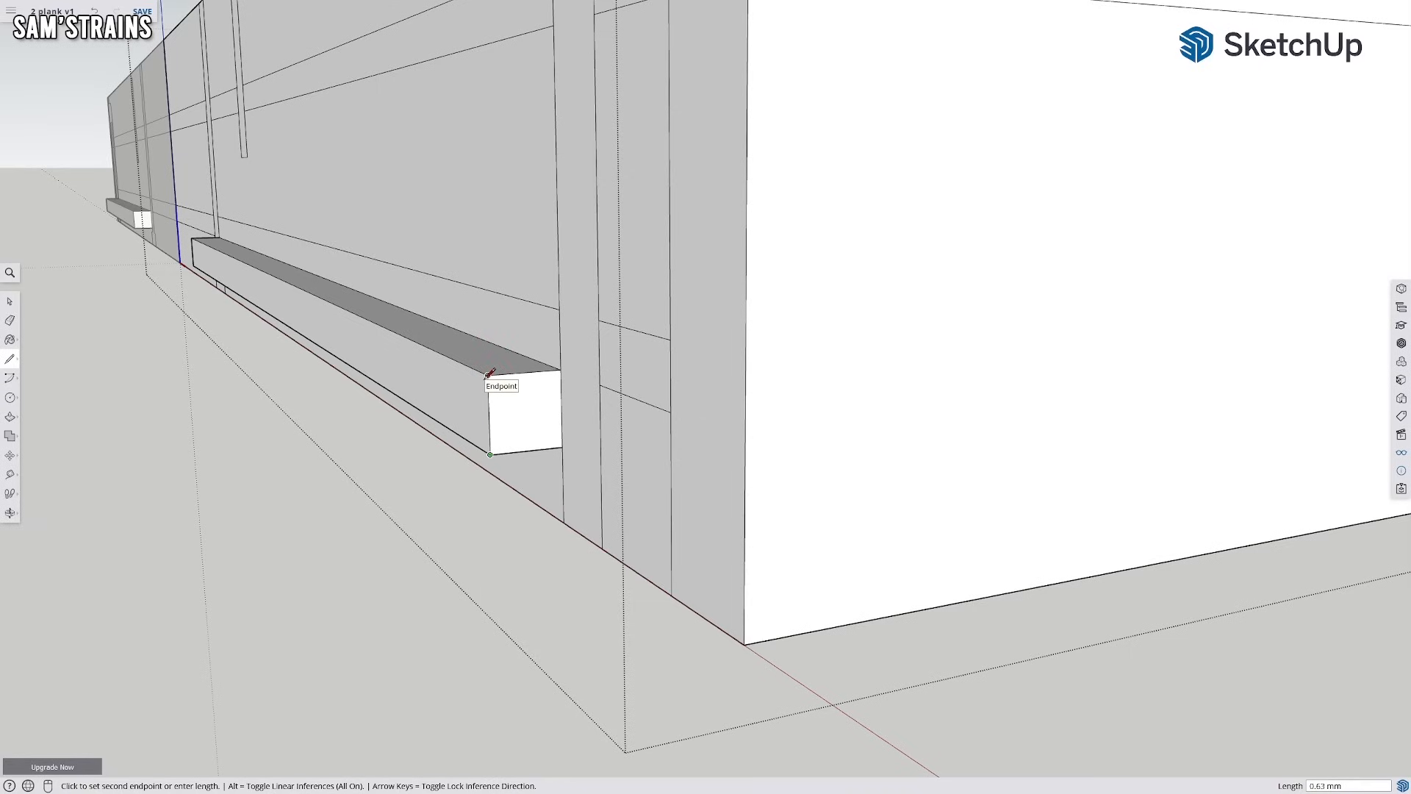
text(0.36)
key(Return)
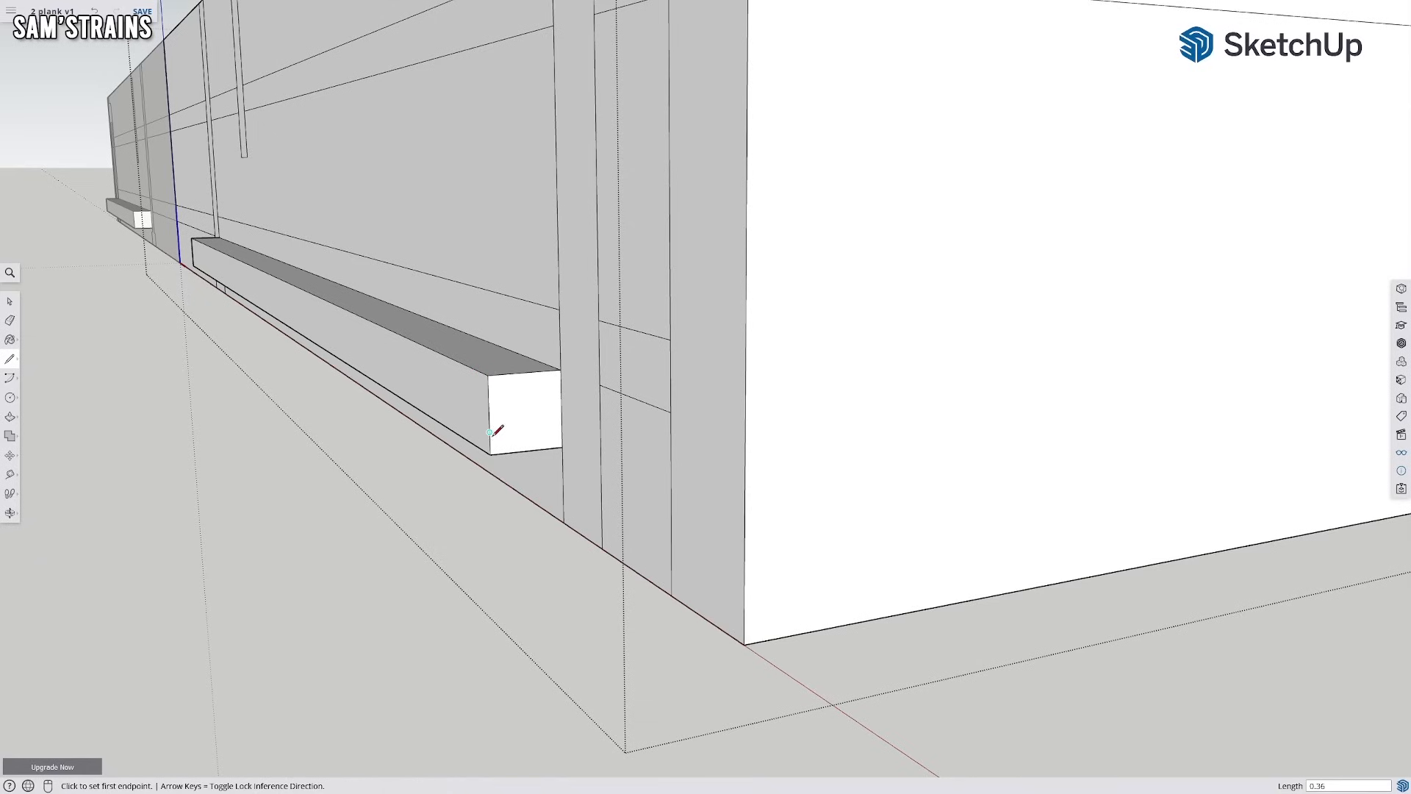
Mark 0.18 mm down from the 0.36 mm mark and draw a line from there across the bar's end face to the wagon side
click(489, 409)
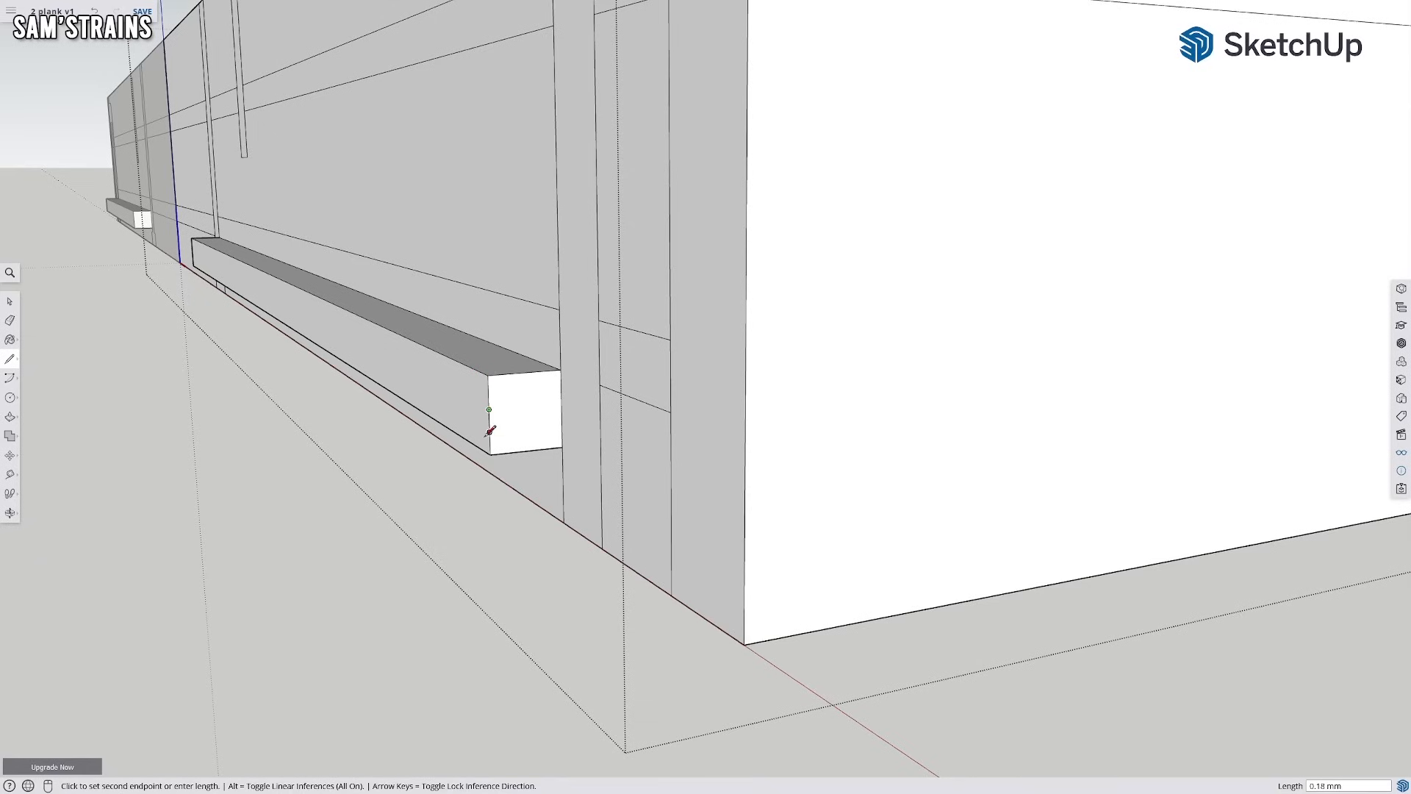
click(490, 454)
key(Escape)
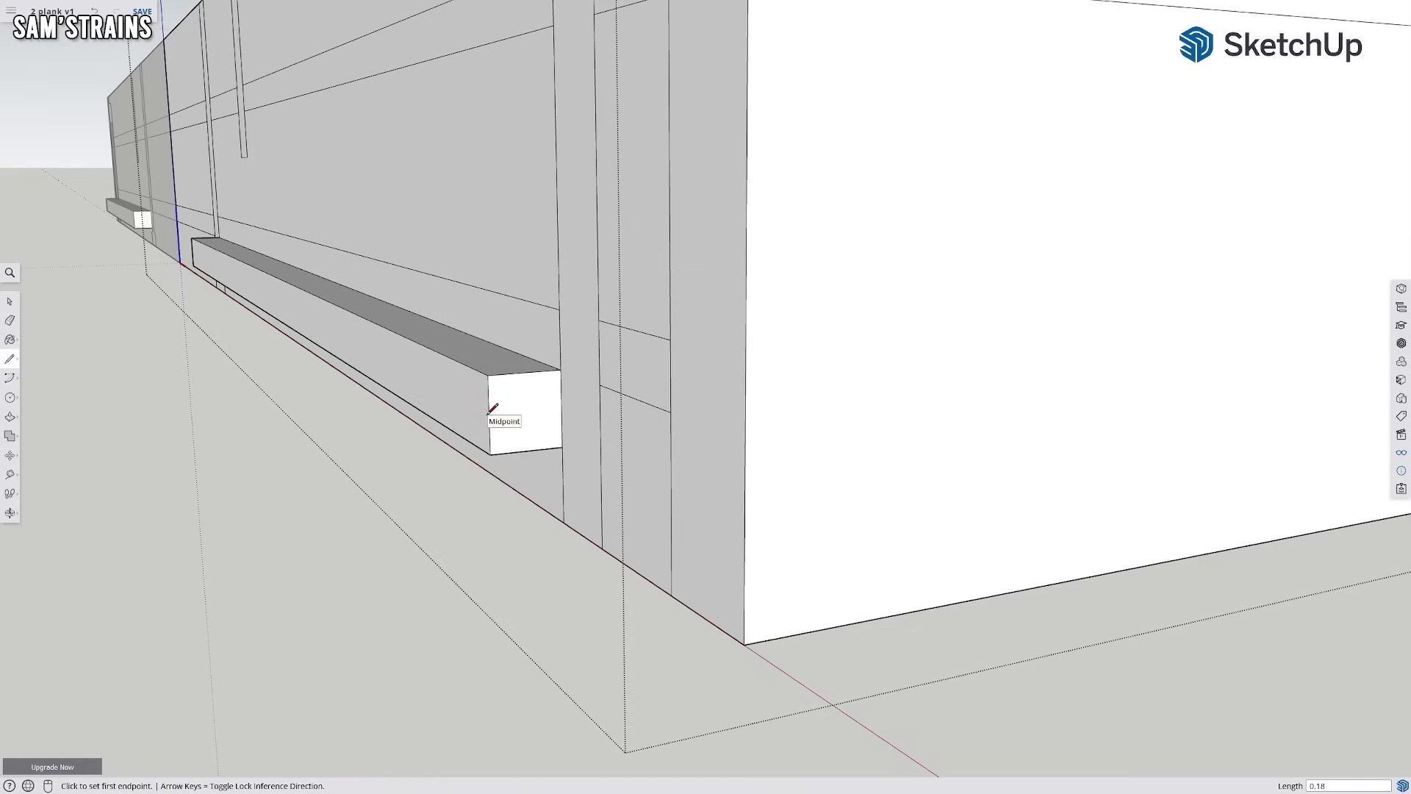
click(490, 433)
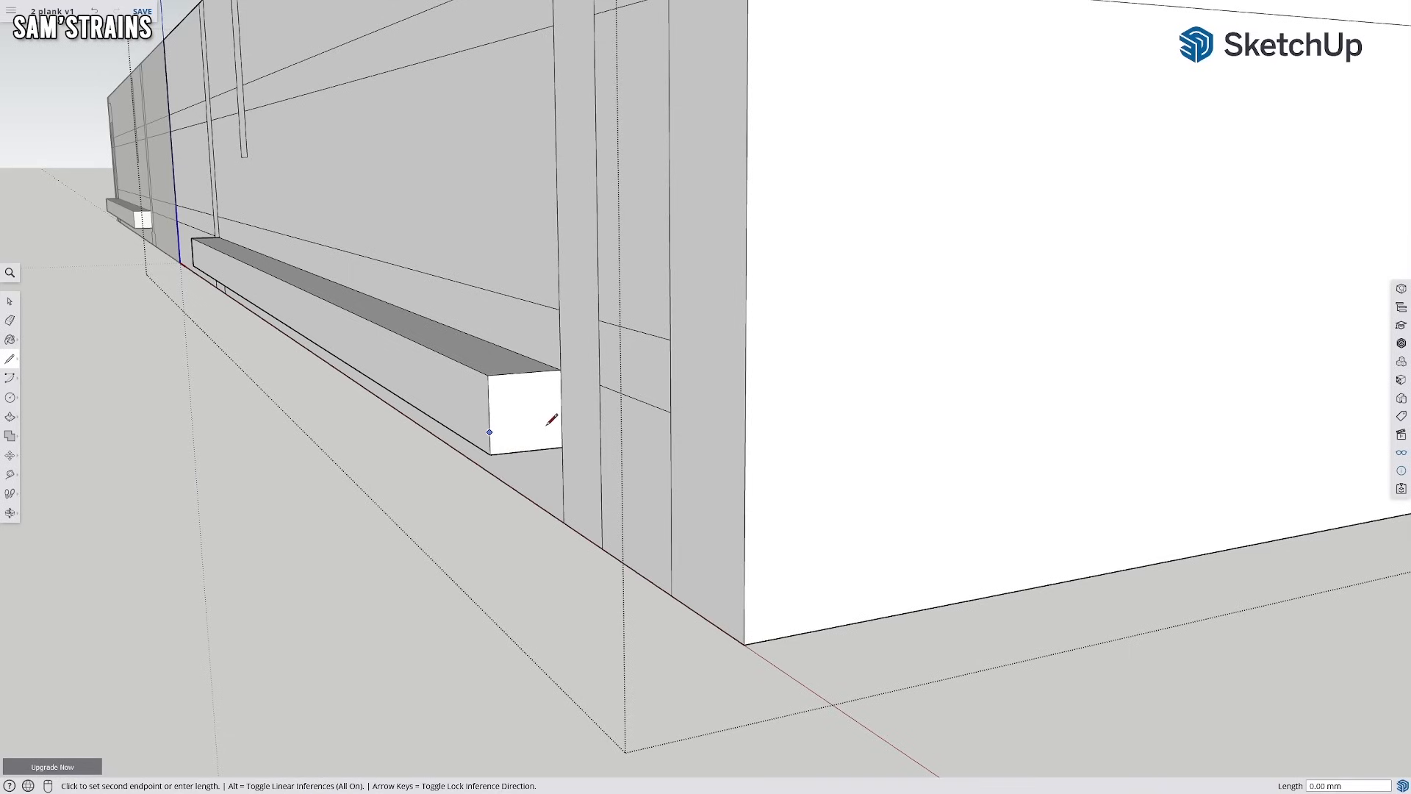
click(561, 427)
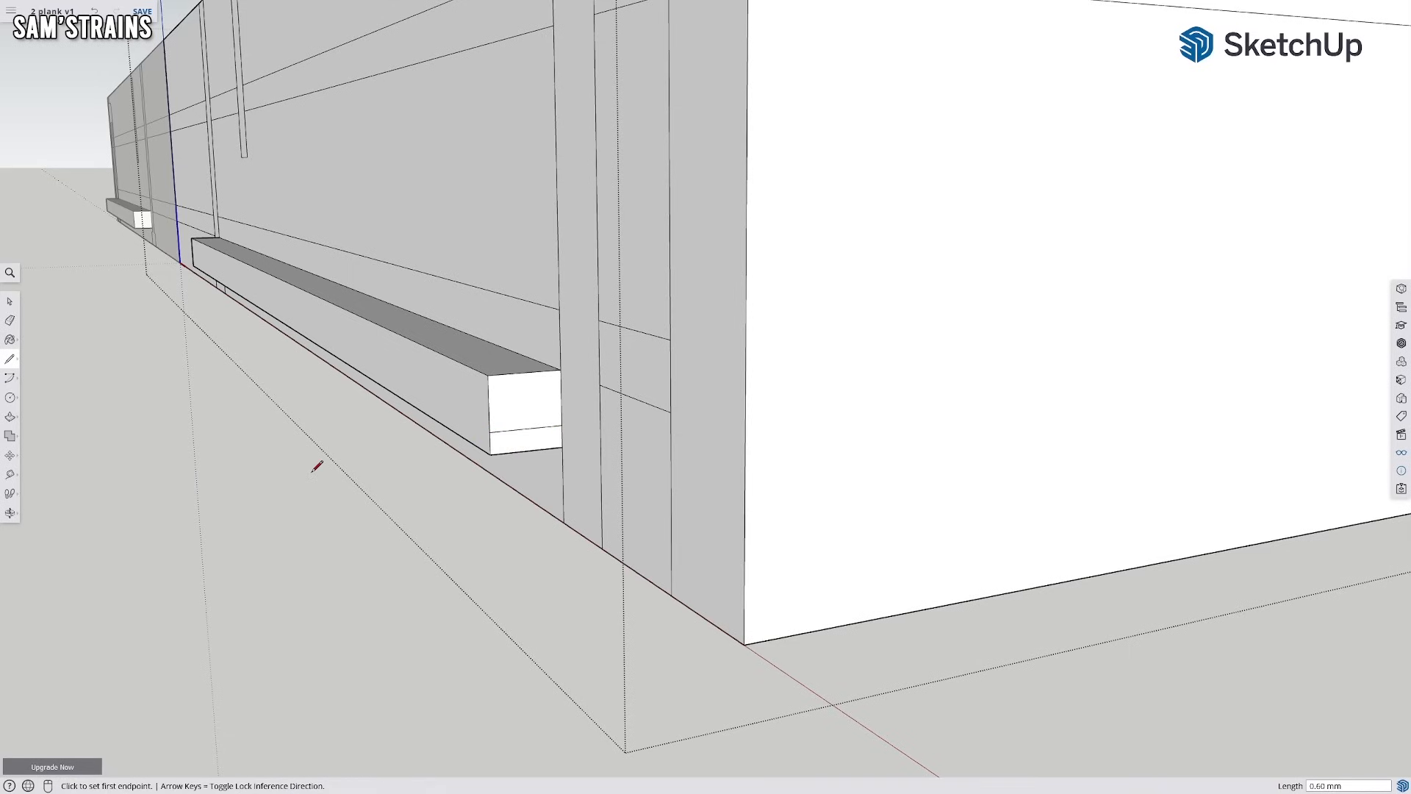
click(10, 397)
click(489, 431)
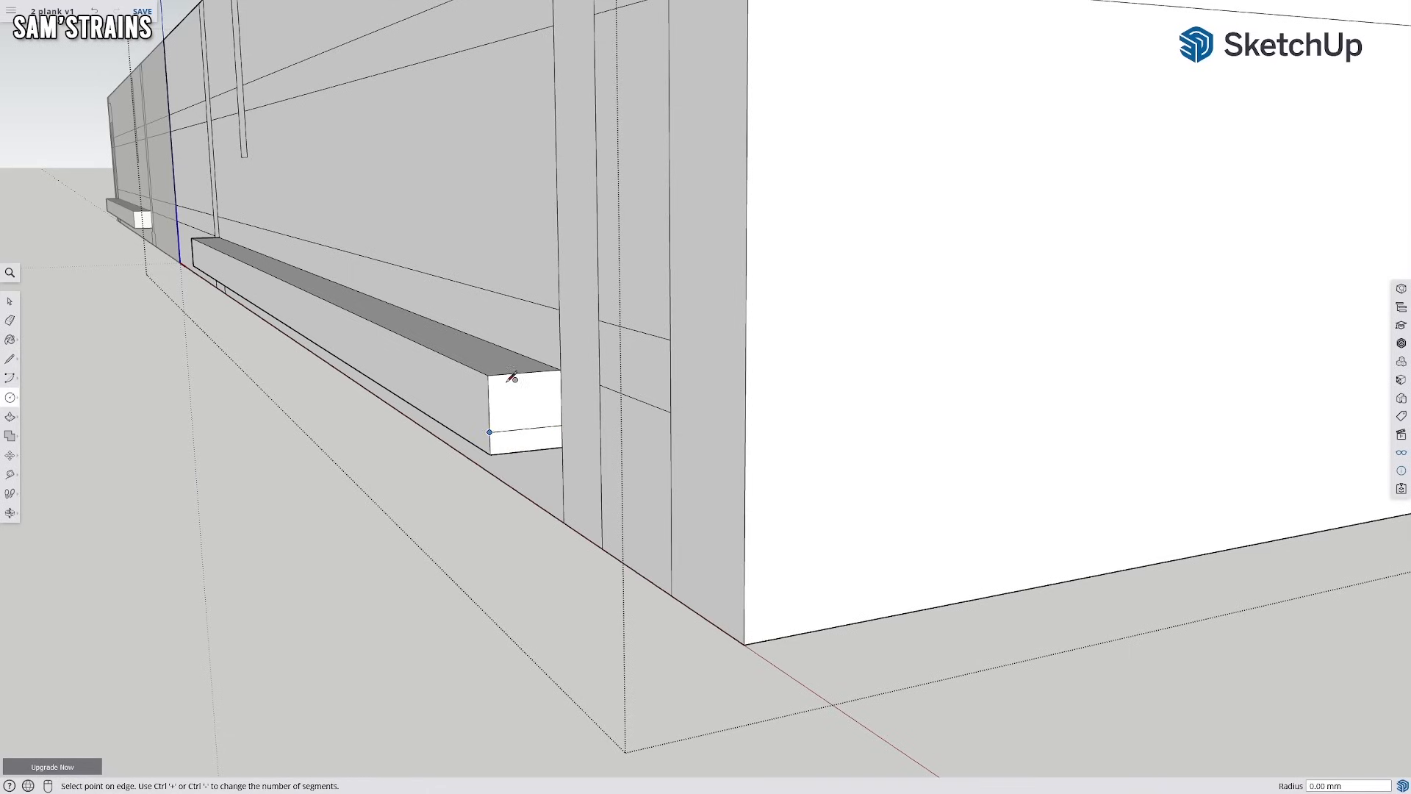
key(Escape)
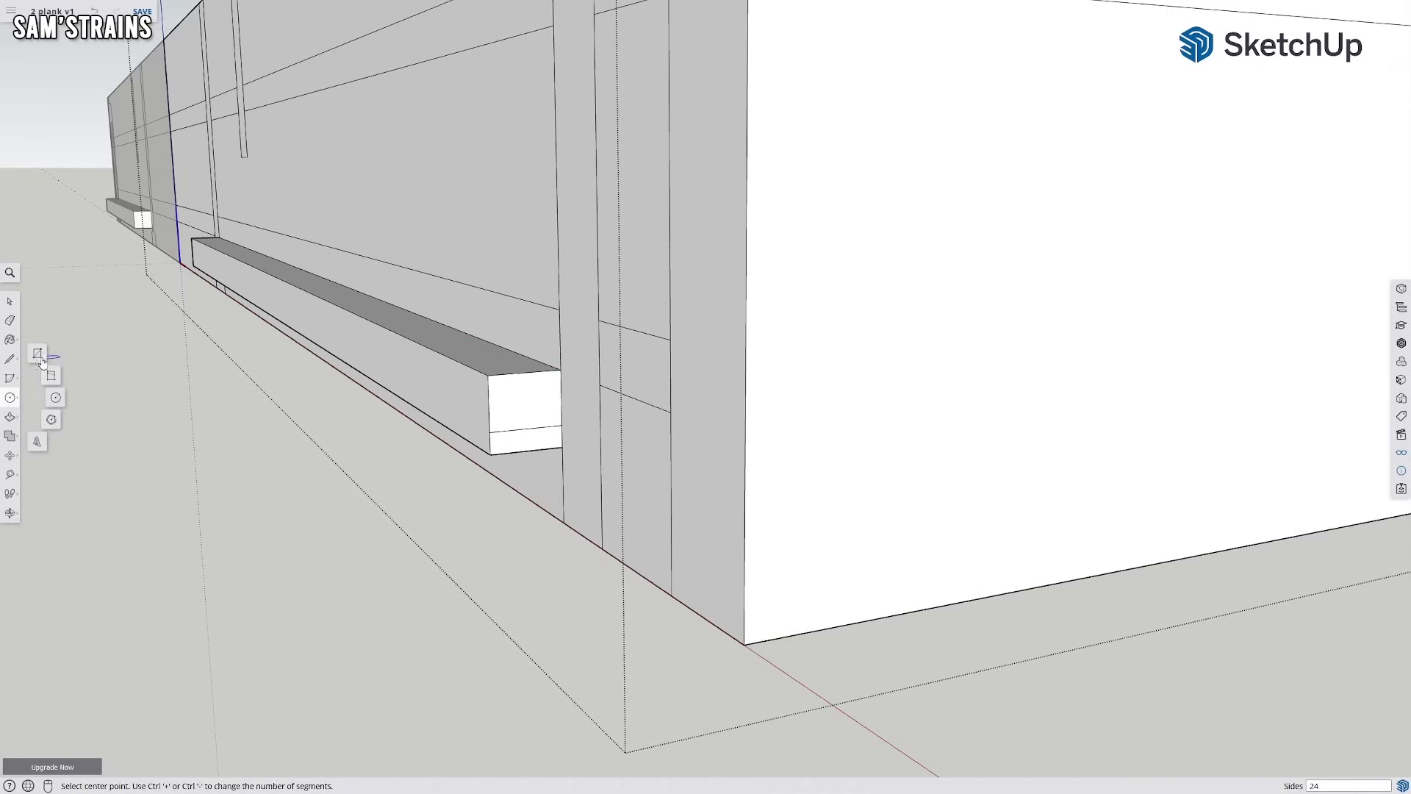
Try to draw a two-point arc on the bar's end face from the dividing line's outer end to the upper inner corner
click(56, 377)
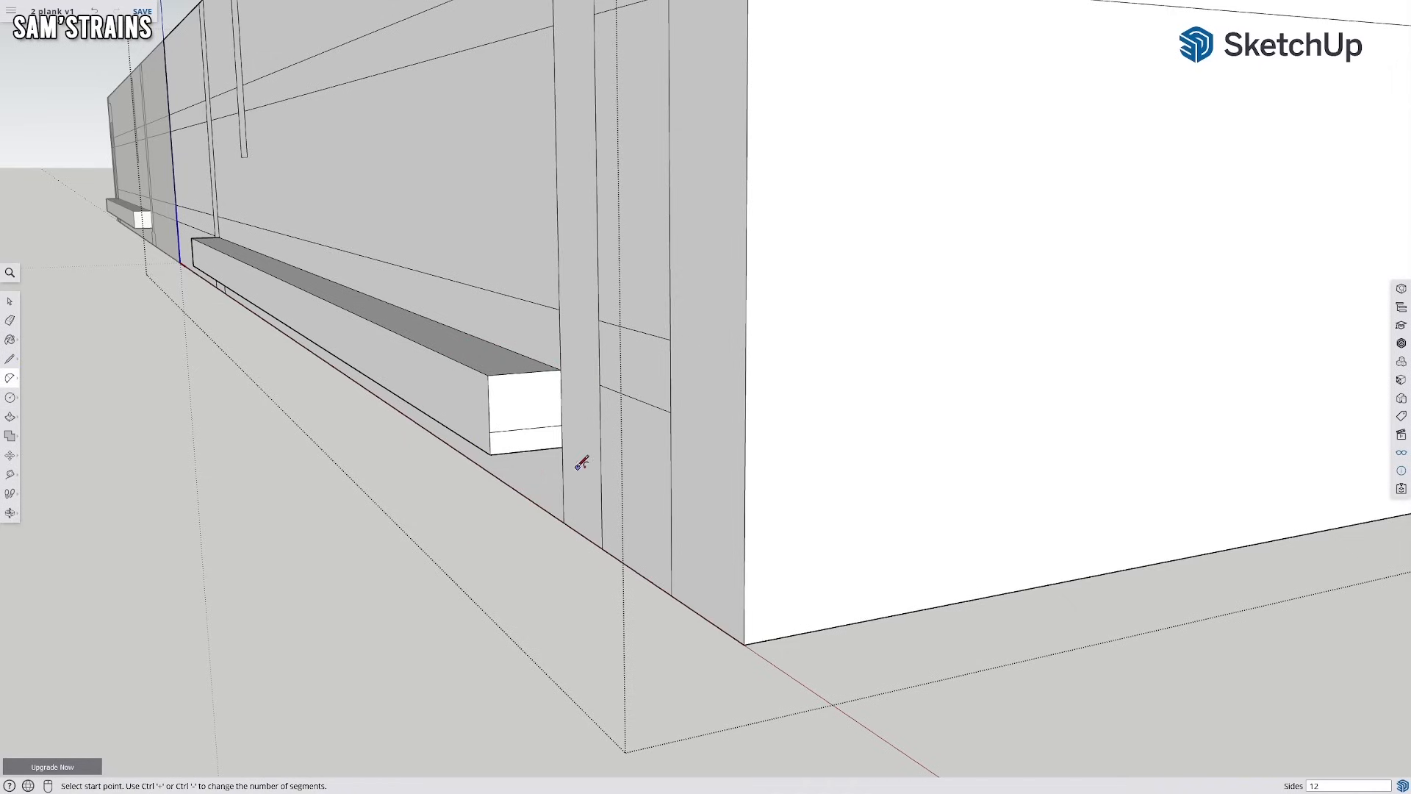
click(489, 431)
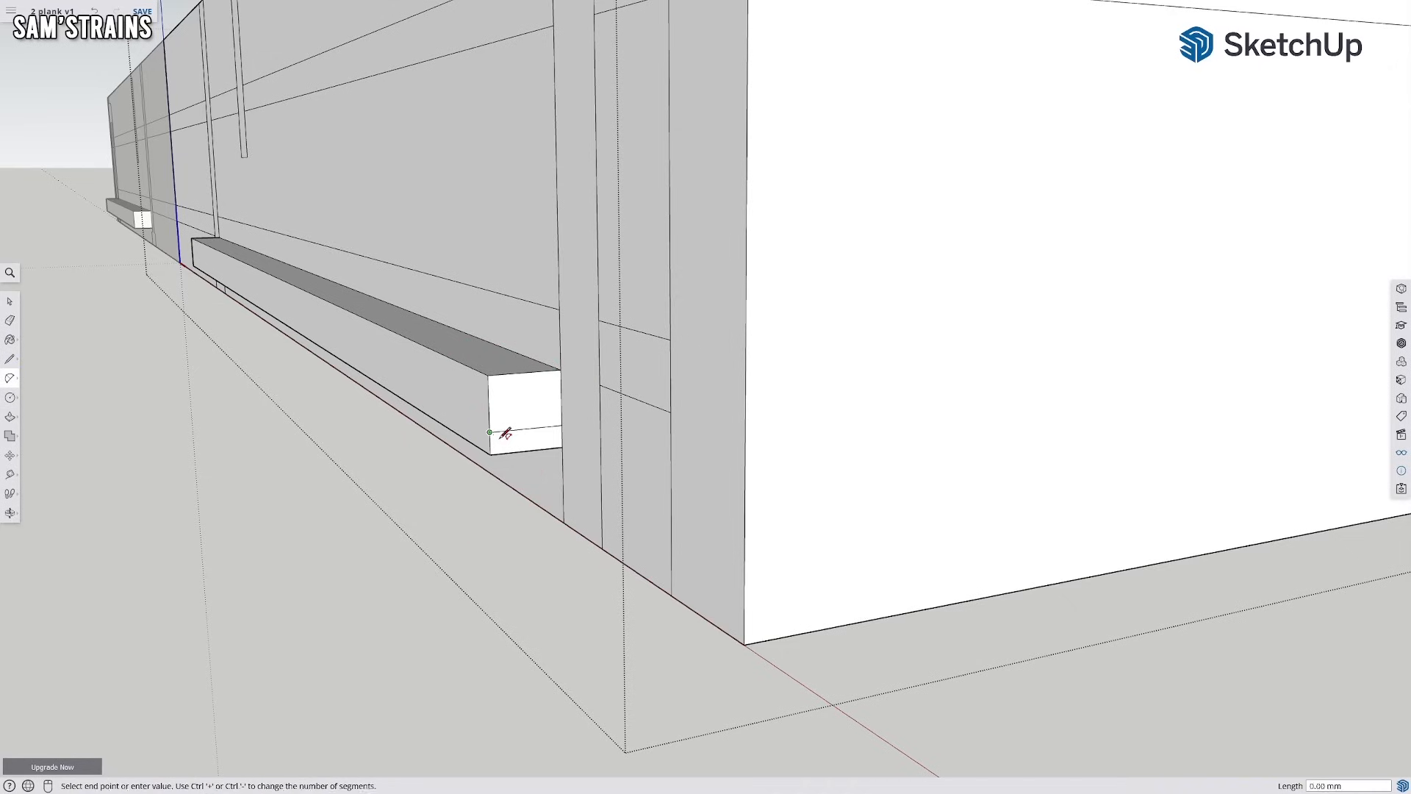
click(565, 425)
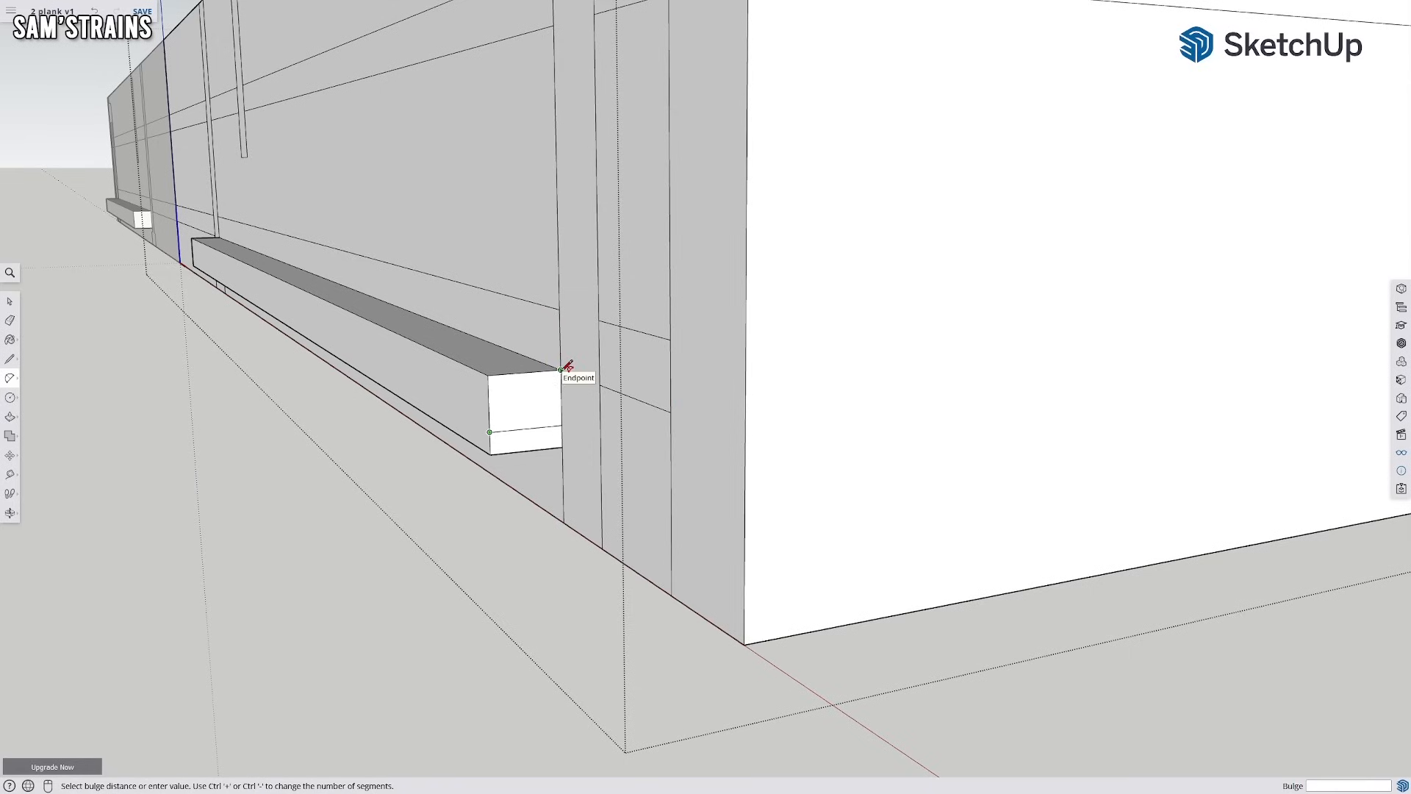
click(562, 369)
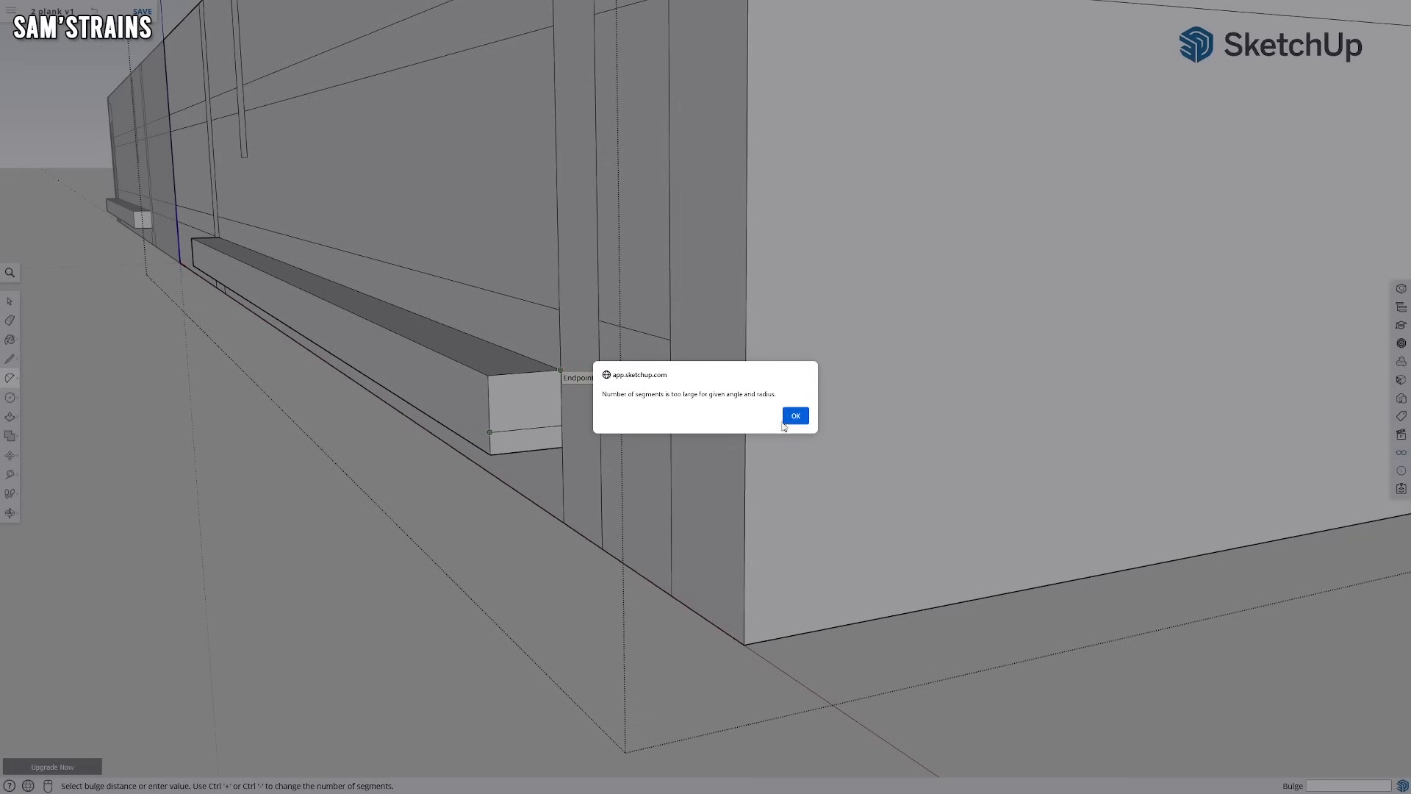
click(795, 416)
scroll(445, 390, up, 5)
scroll(463, 401, down, 2)
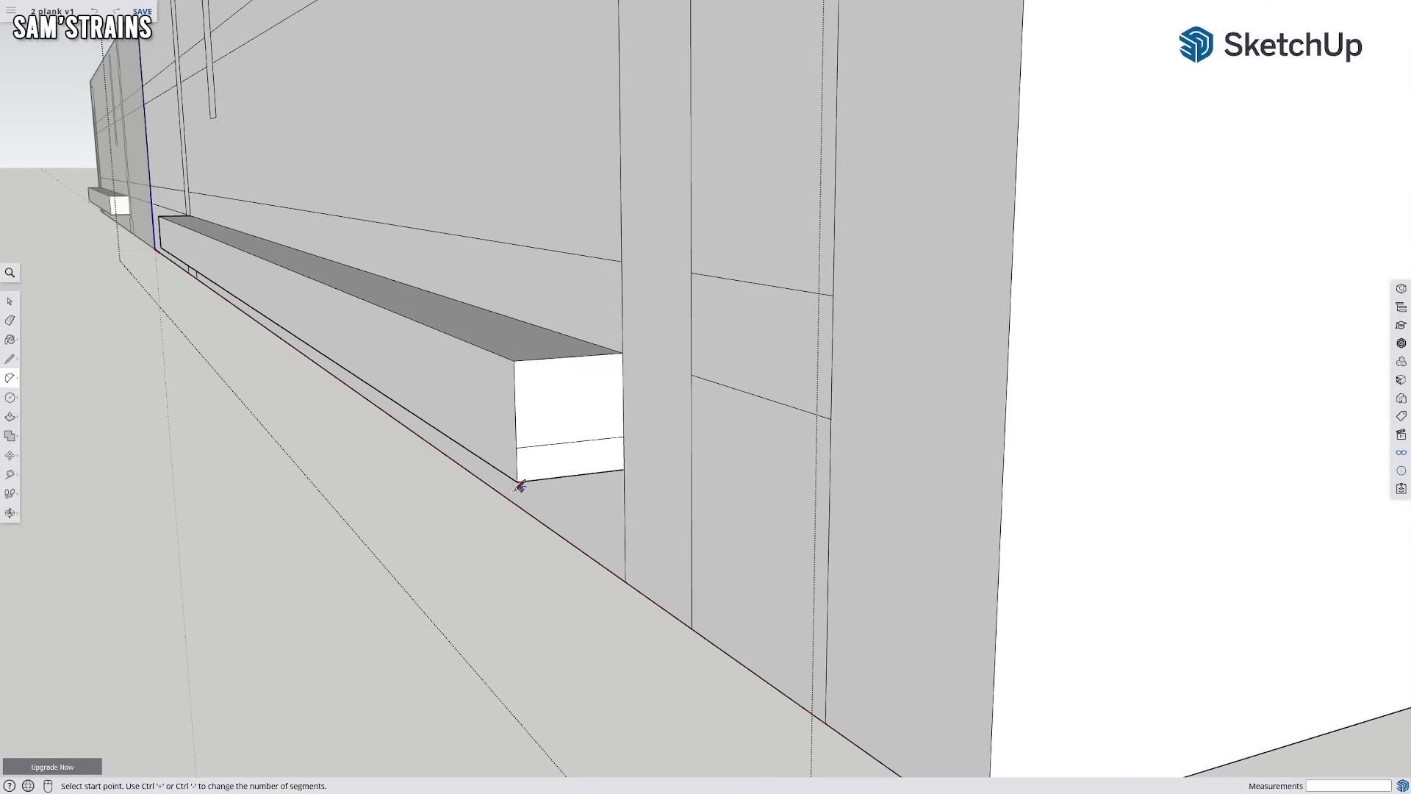
click(10, 378)
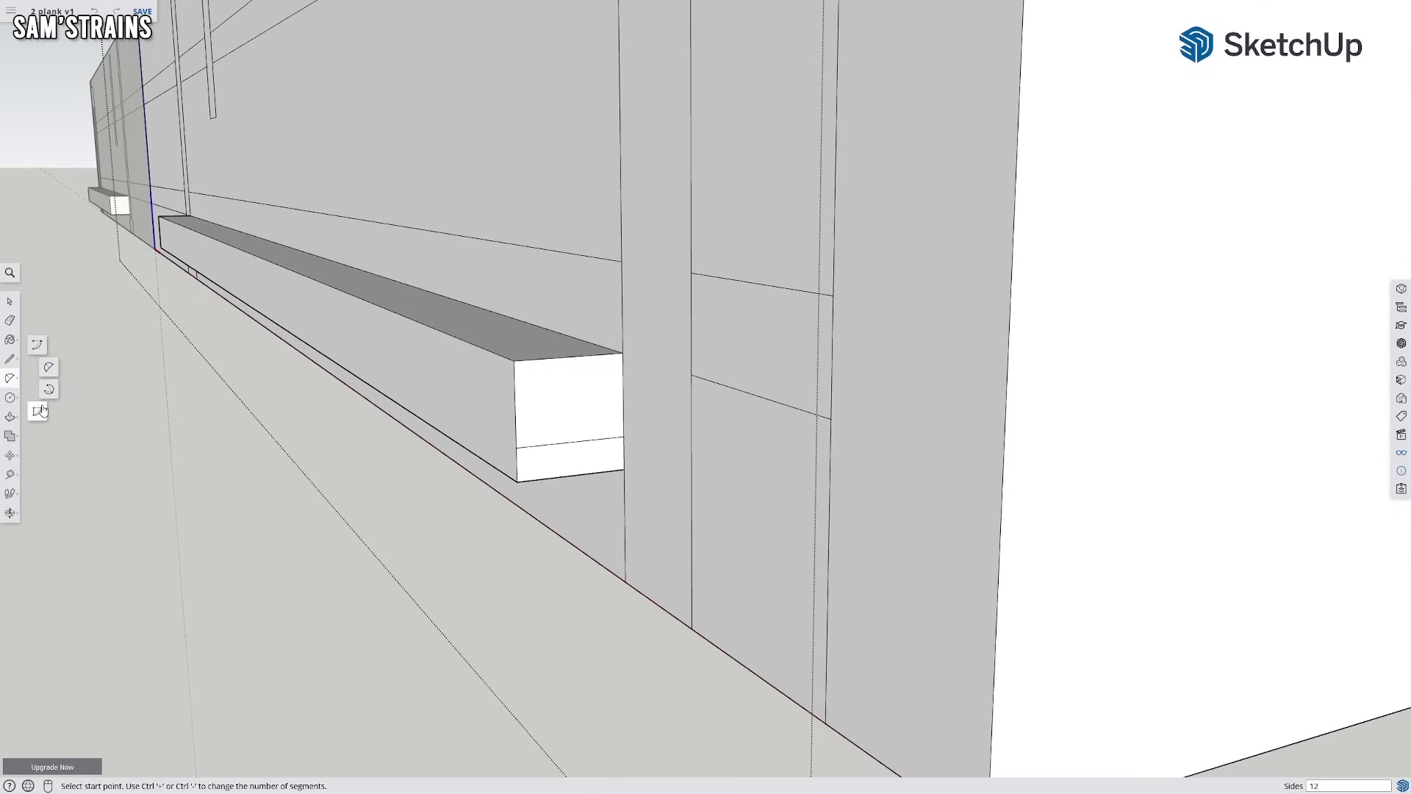
click(42, 347)
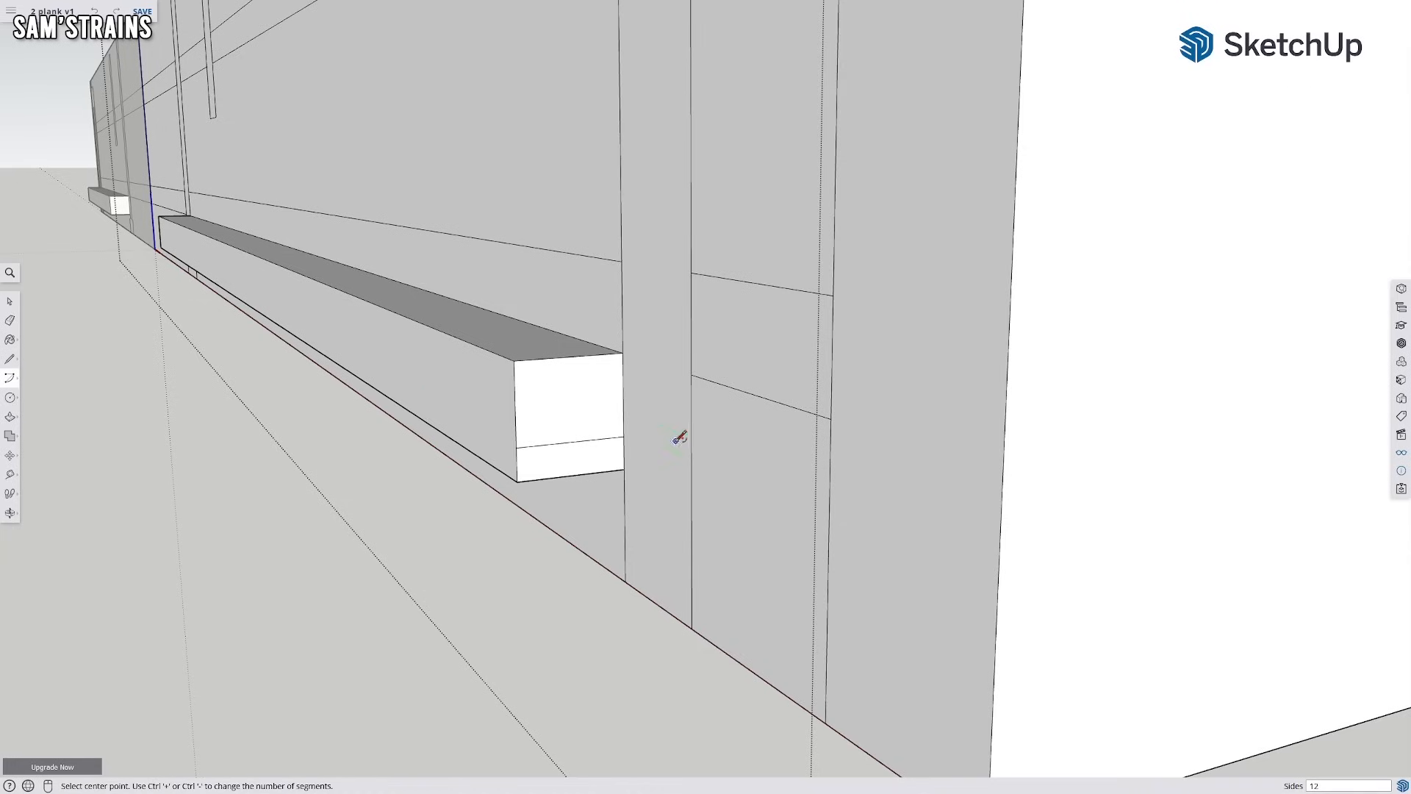
click(623, 436)
click(517, 447)
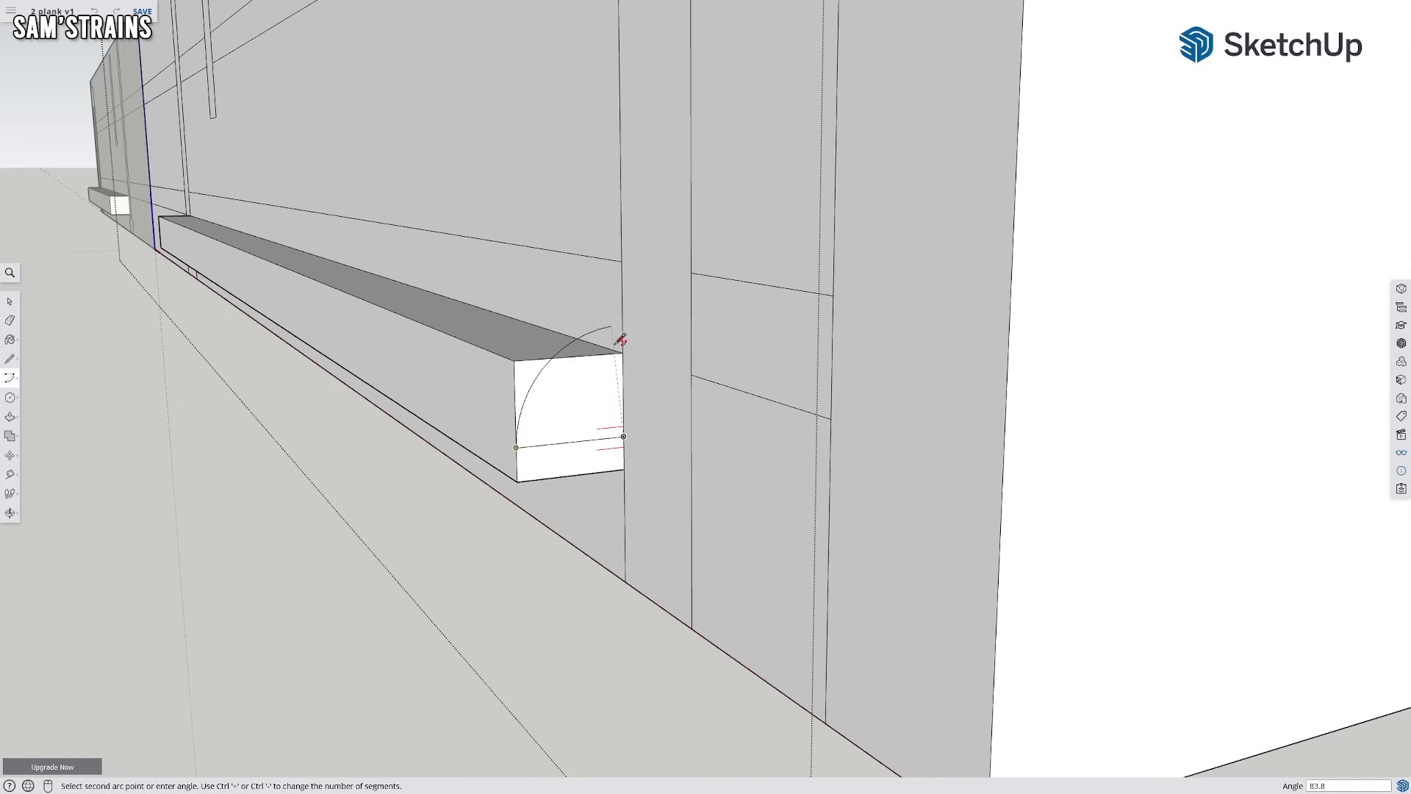
key(Escape)
Try a lower line across the bar's end face with a centre-point arc about its inner end
key(l)
click(624, 455)
click(517, 463)
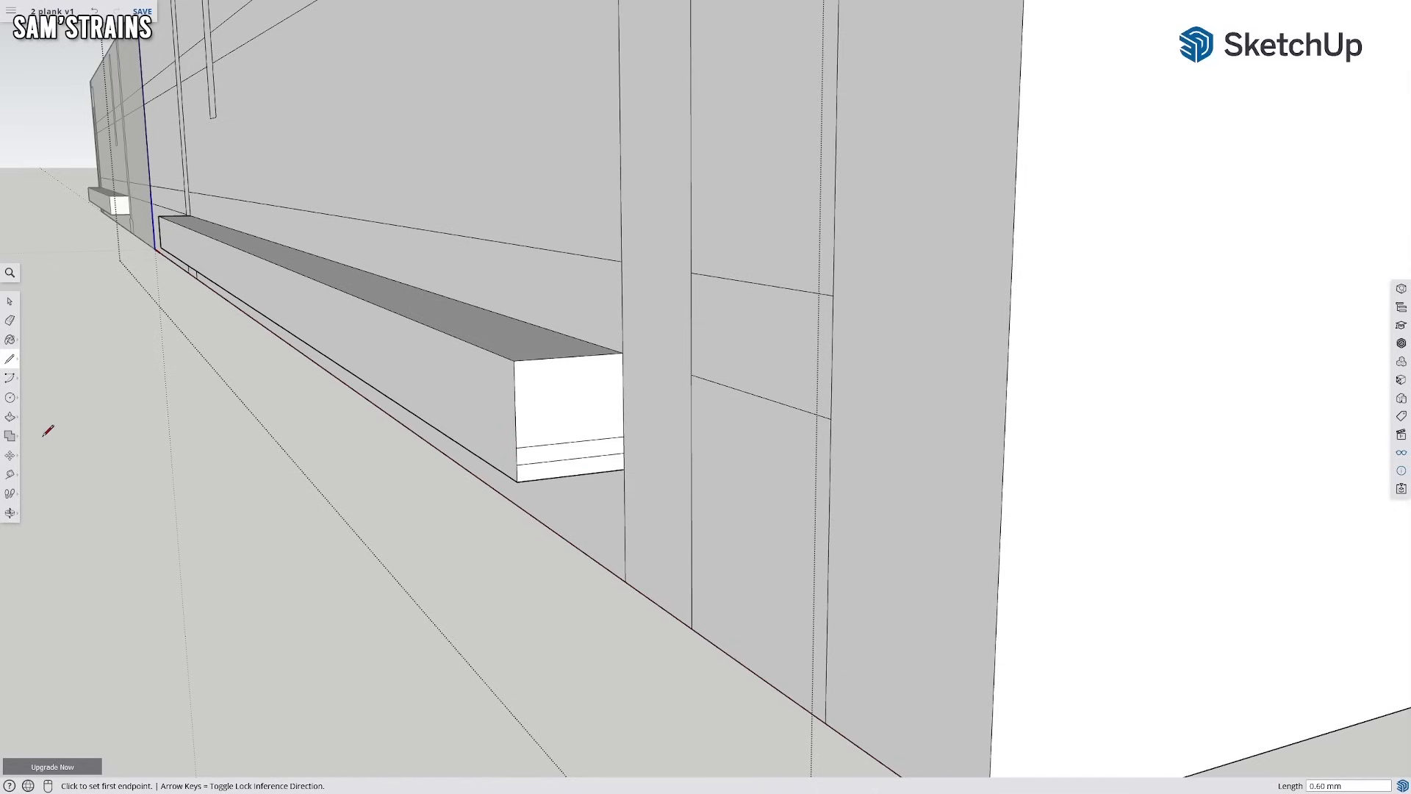
click(10, 379)
click(624, 452)
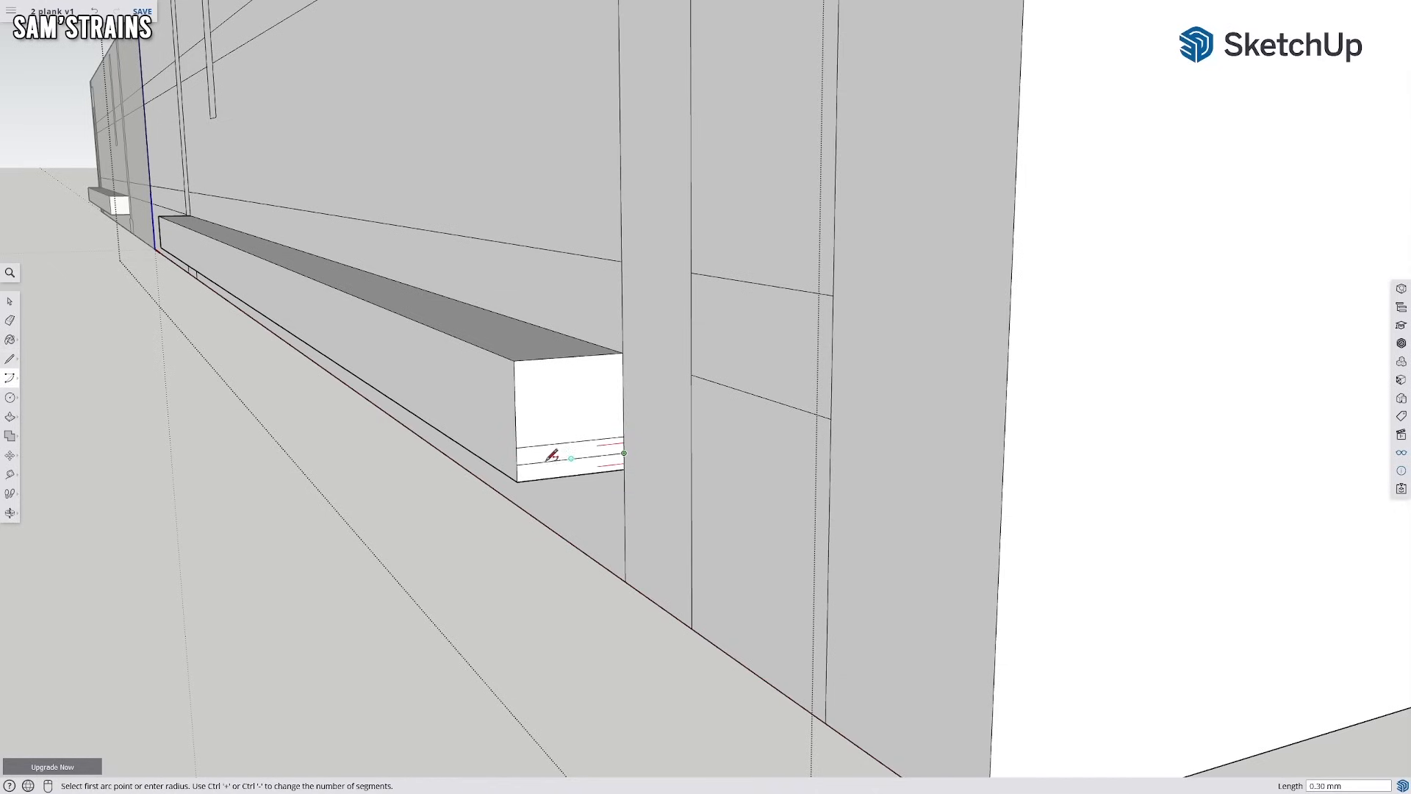
click(517, 464)
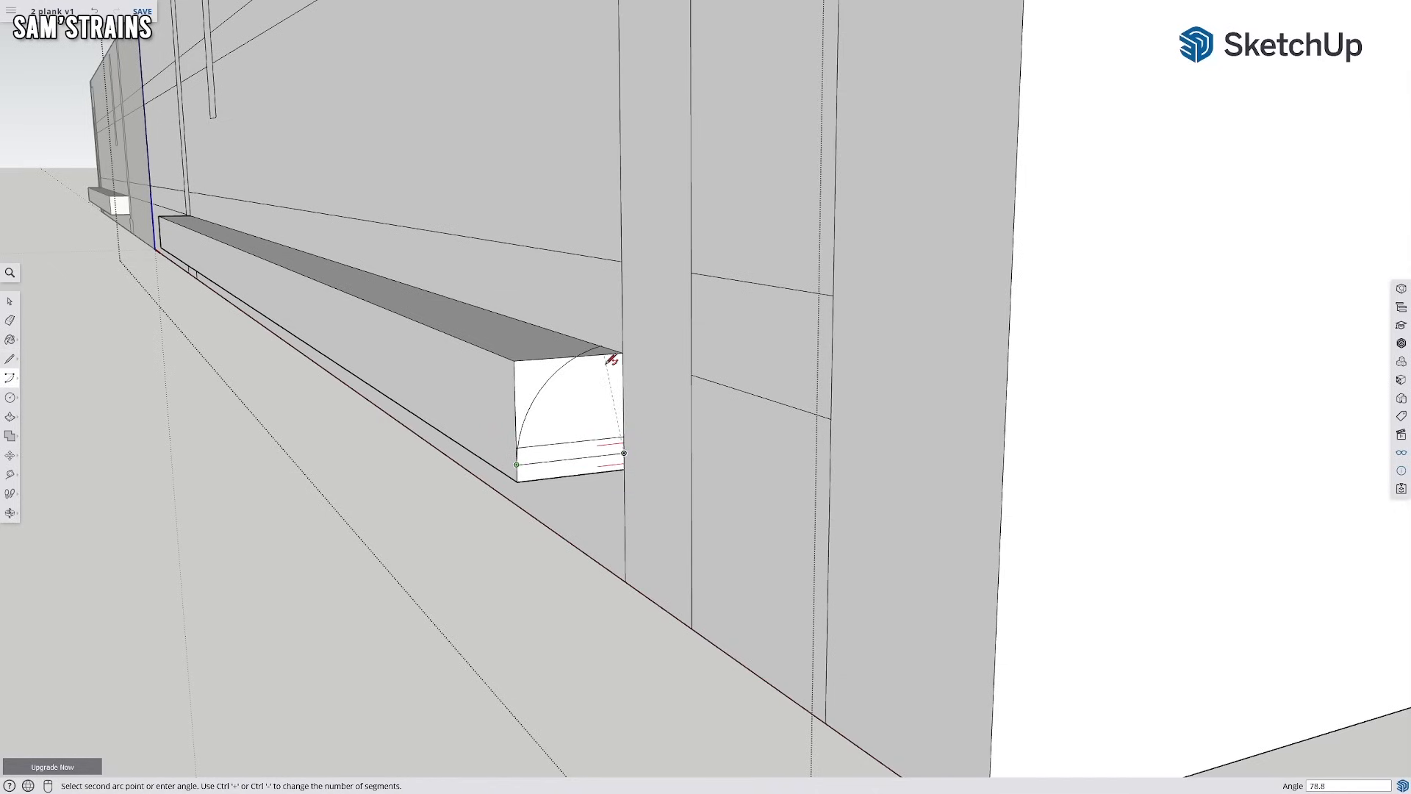
click(570, 356)
click(796, 416)
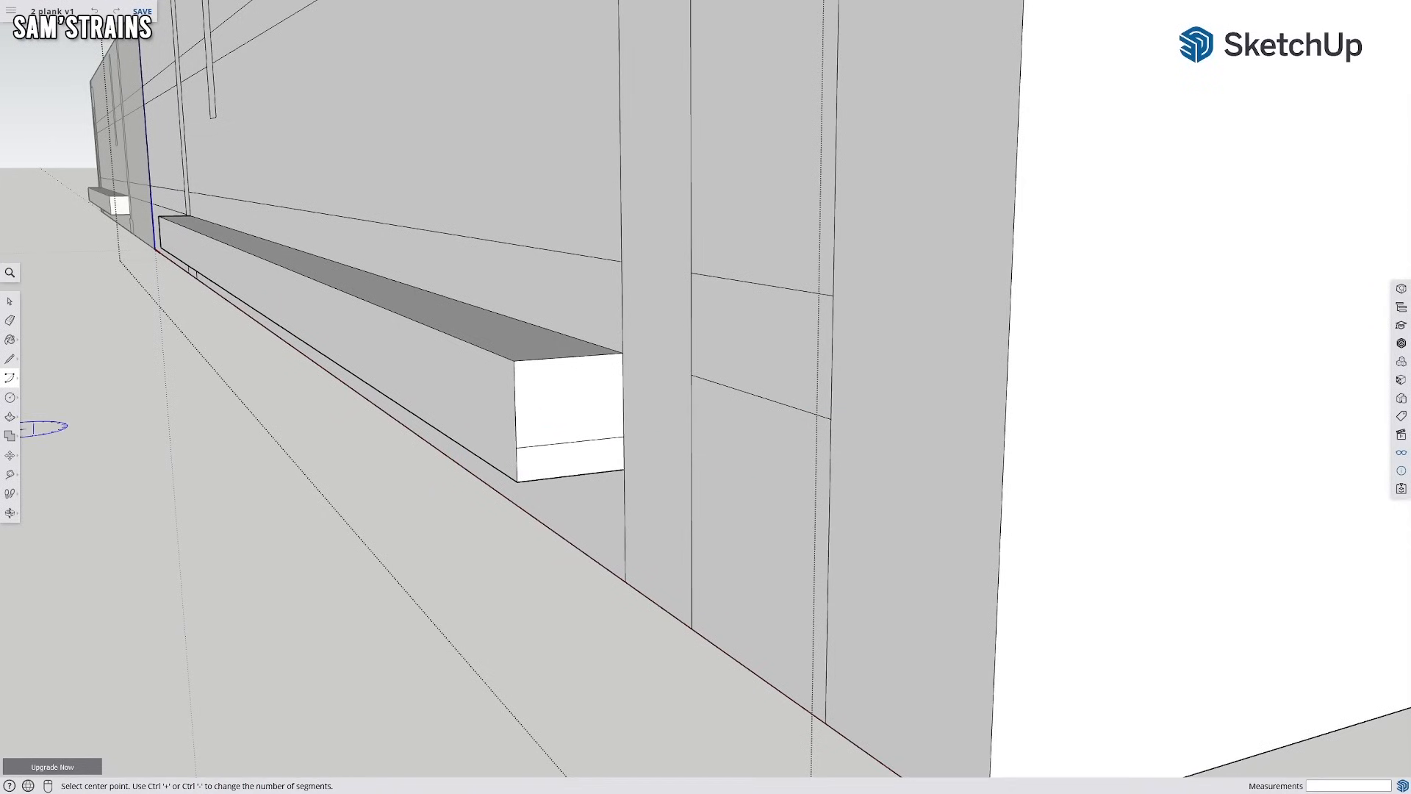
Try to draw a circle around the inner end of the dividing line on the bar's end face
click(10, 398)
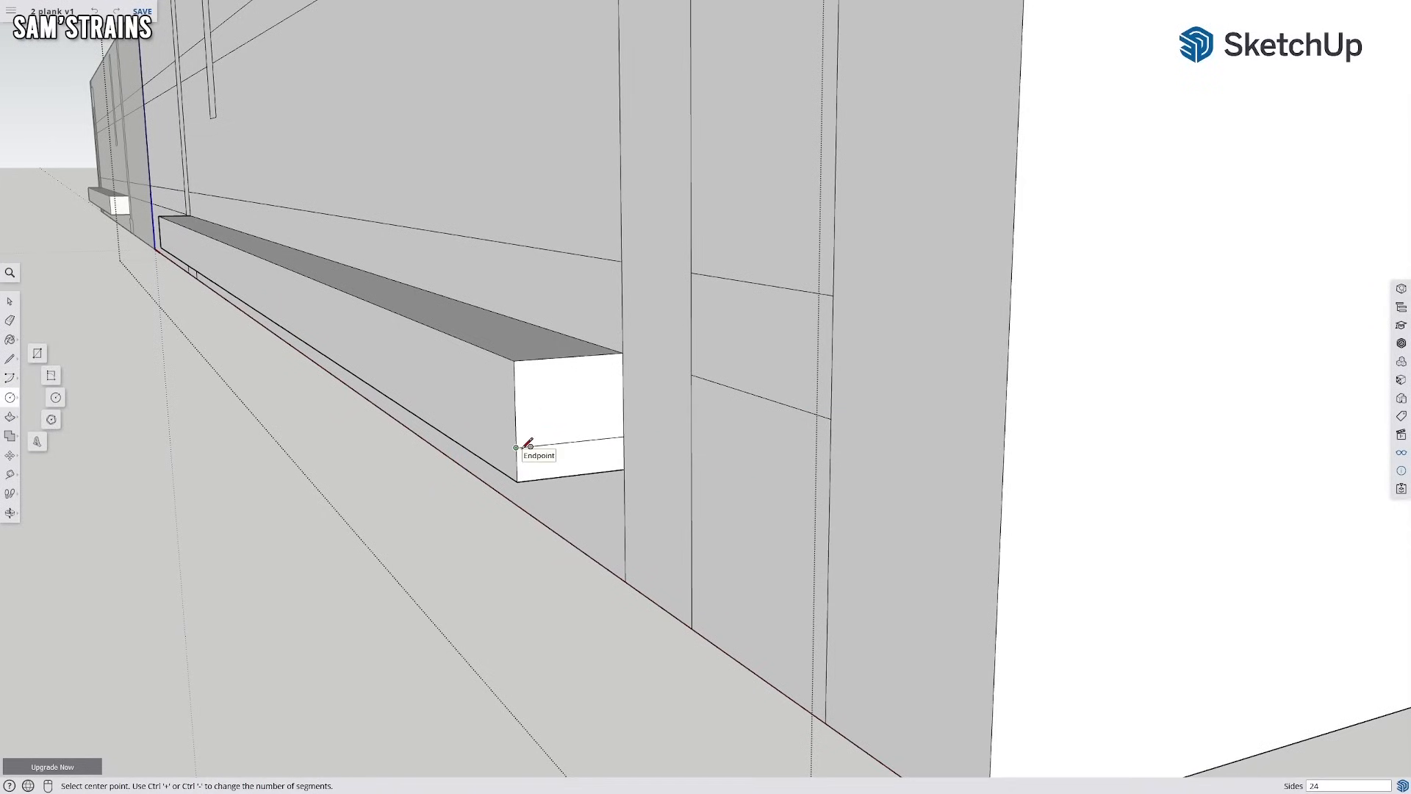
click(624, 436)
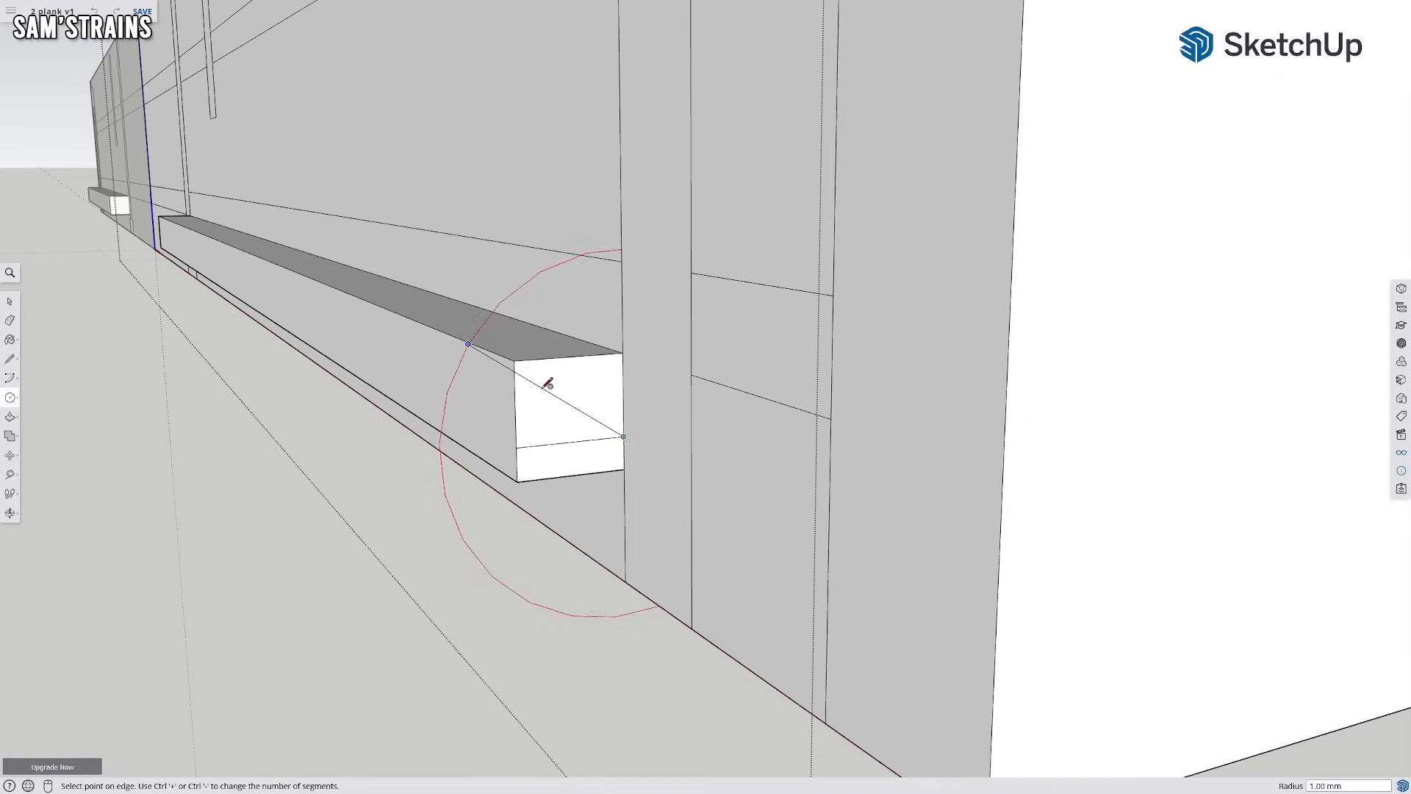
click(520, 446)
Draw a line midway between the dividing line and the bar's lower edge, and try a 0.6 mm circle around its inner end
key(l)
click(9, 398)
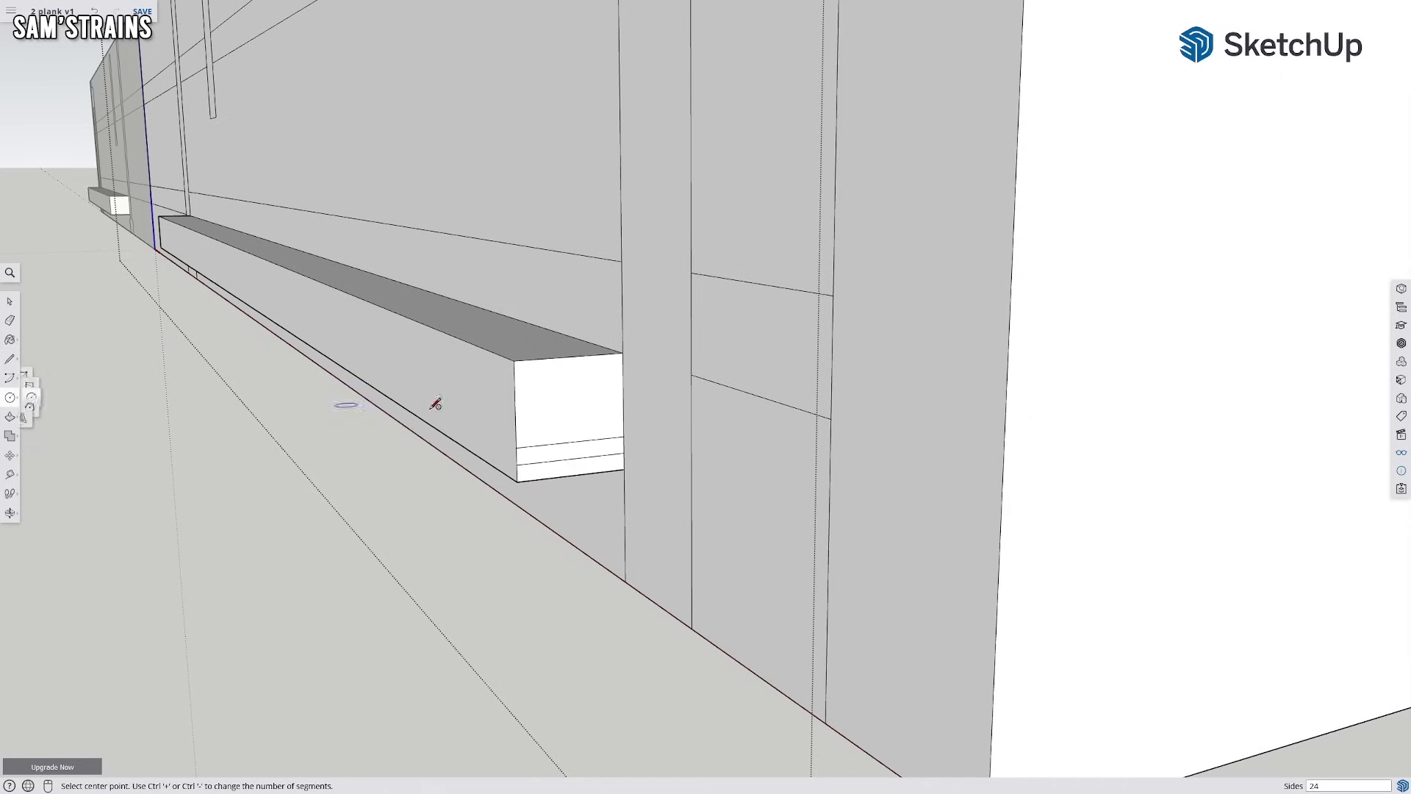
click(623, 453)
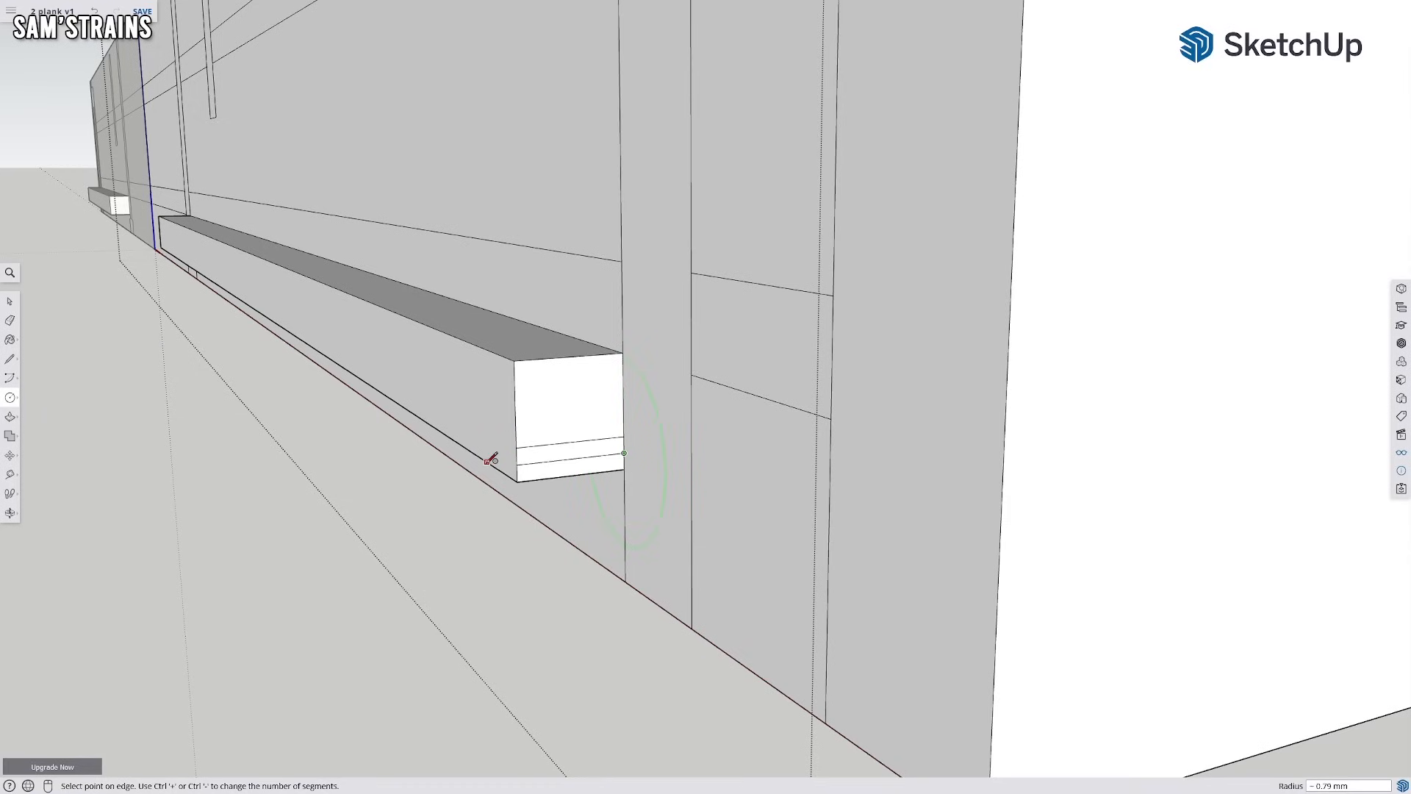
click(523, 470)
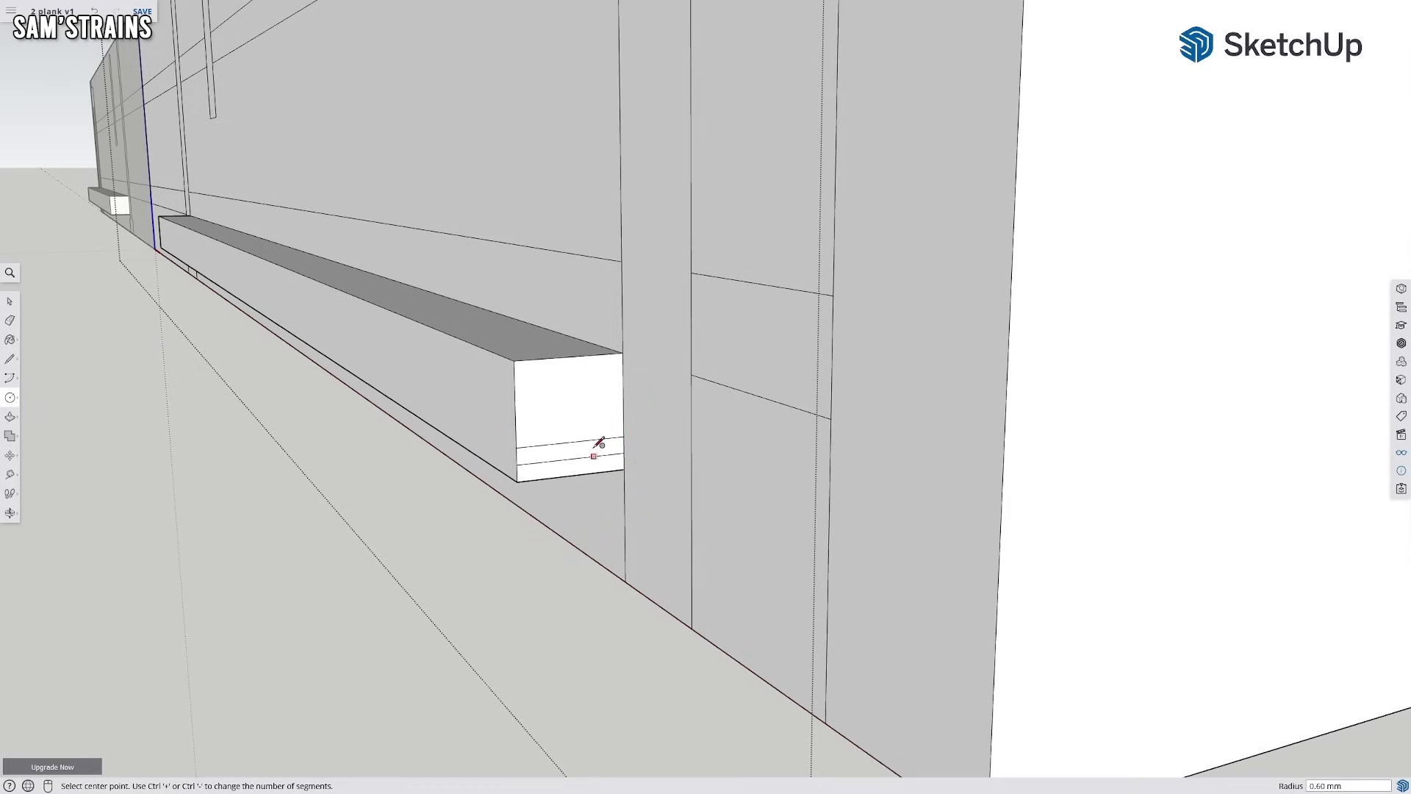
key(ctrl+z)
click(624, 453)
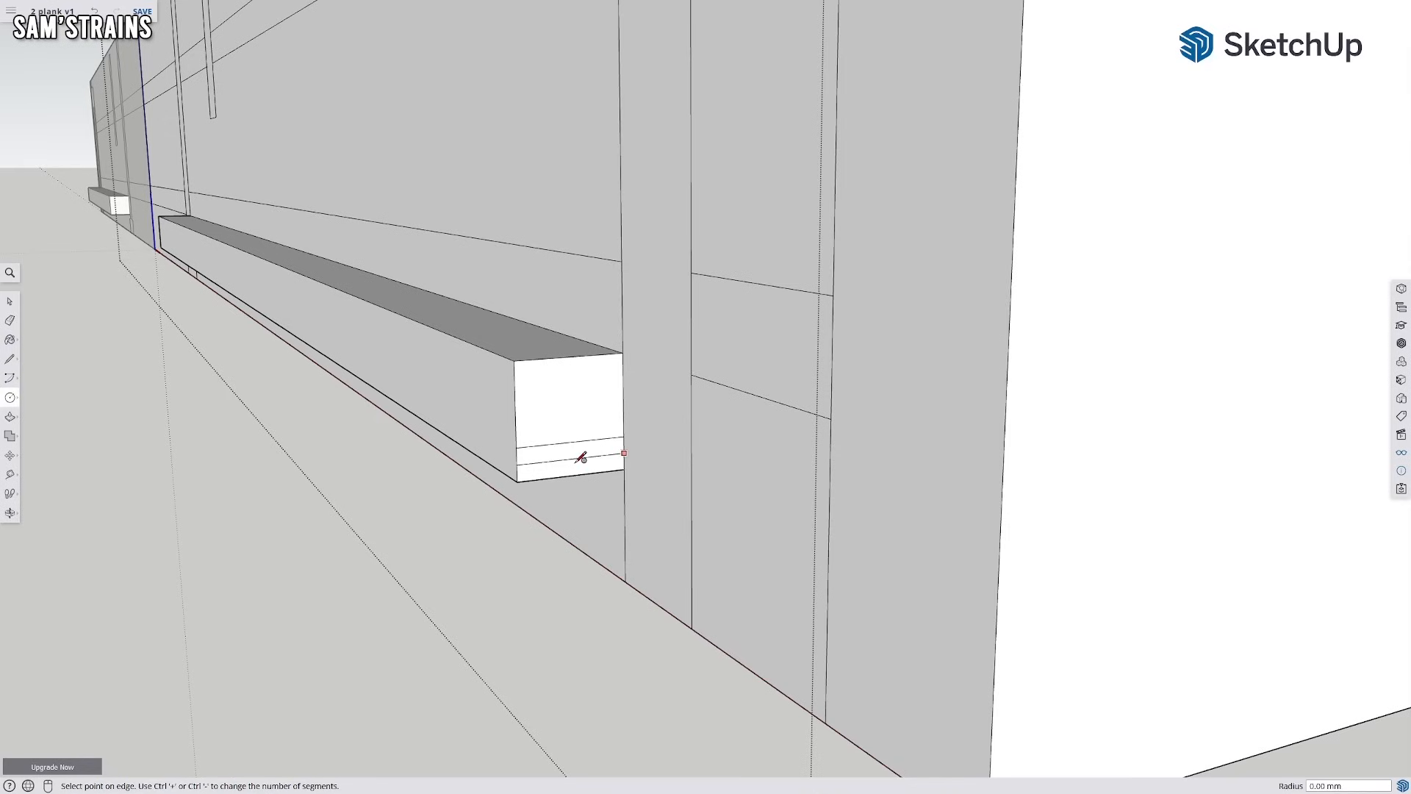
key(Escape)
click(624, 437)
key(Escape)
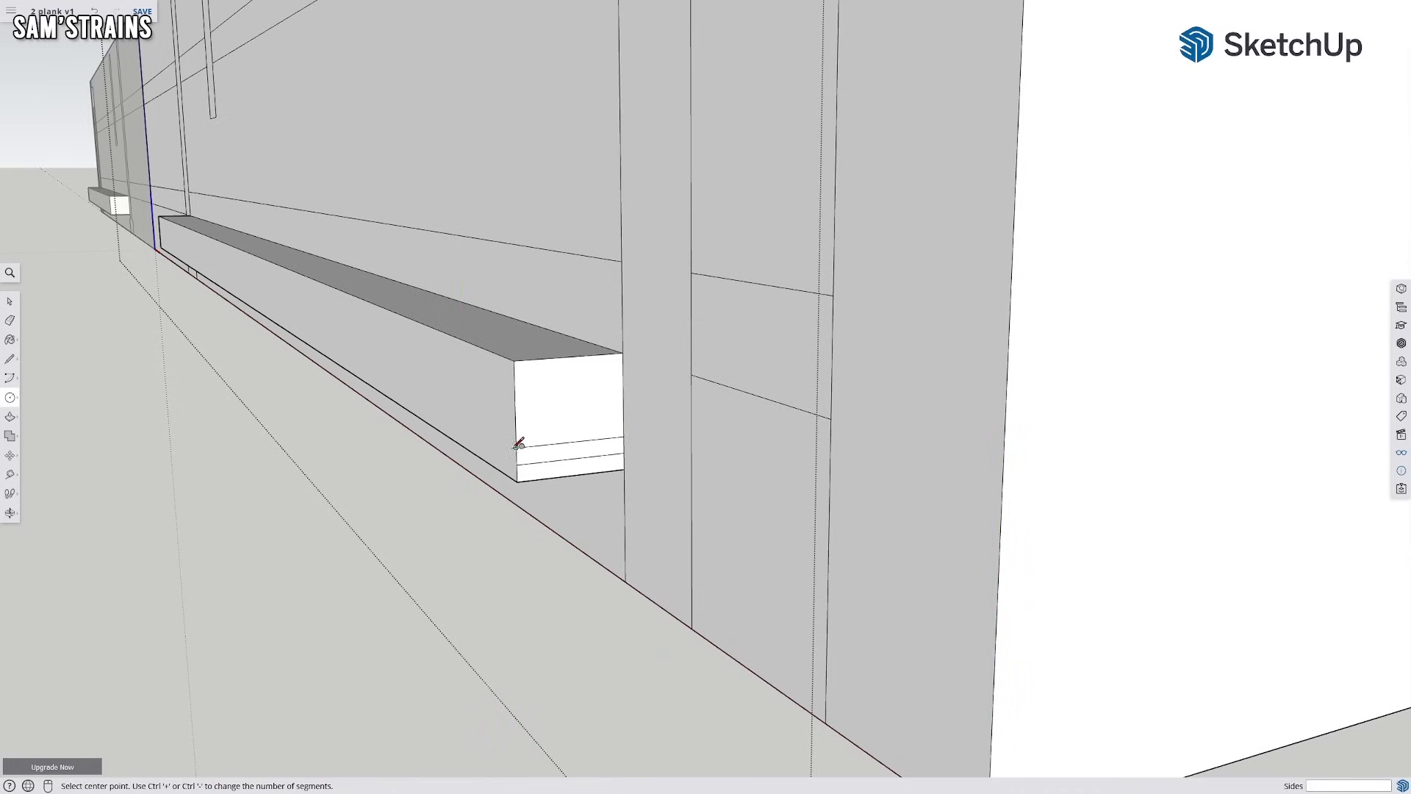
Draw a 0.6 mm radius circle on the bar's end face, centred on the lower line's inner end and passing through its outer end
scroll(637, 477, up, 4)
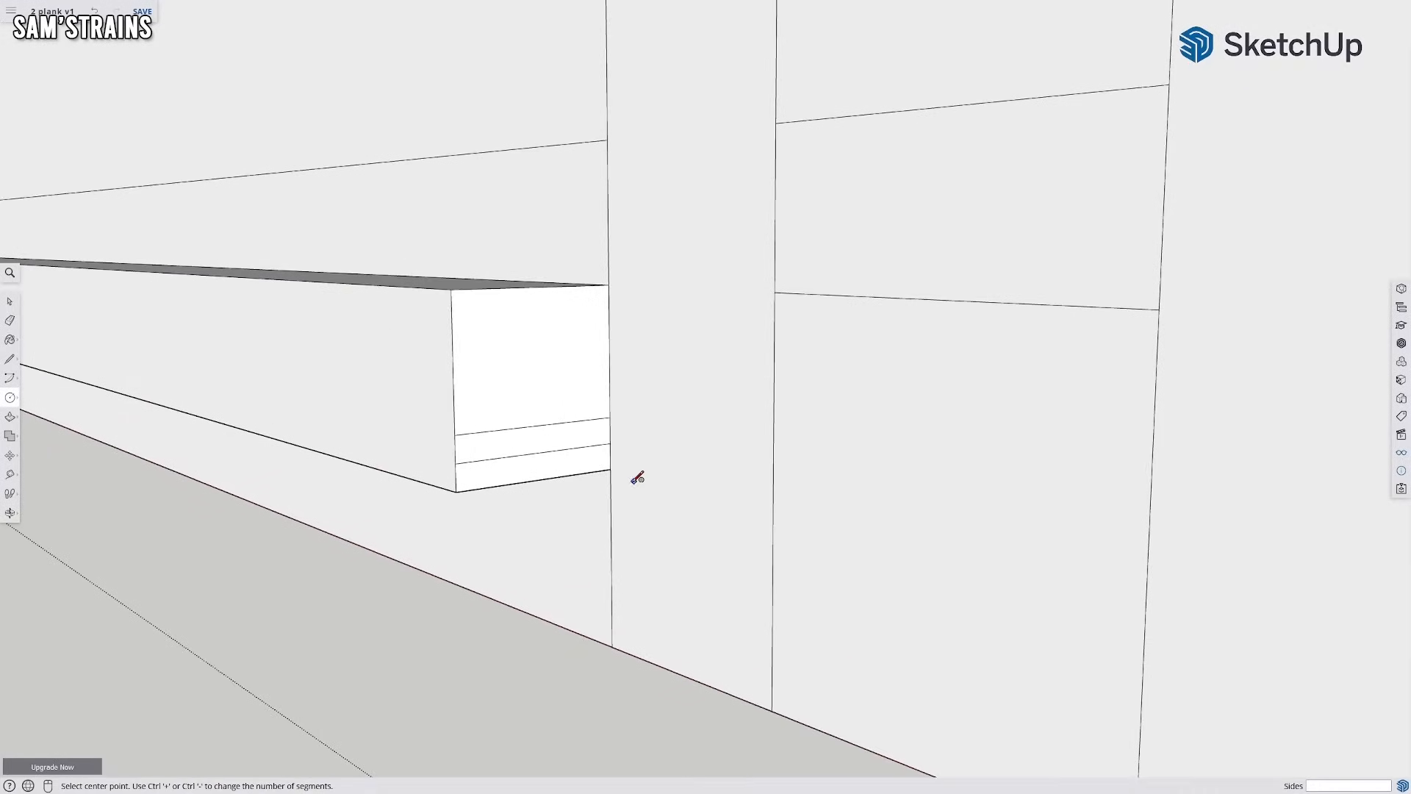
click(610, 444)
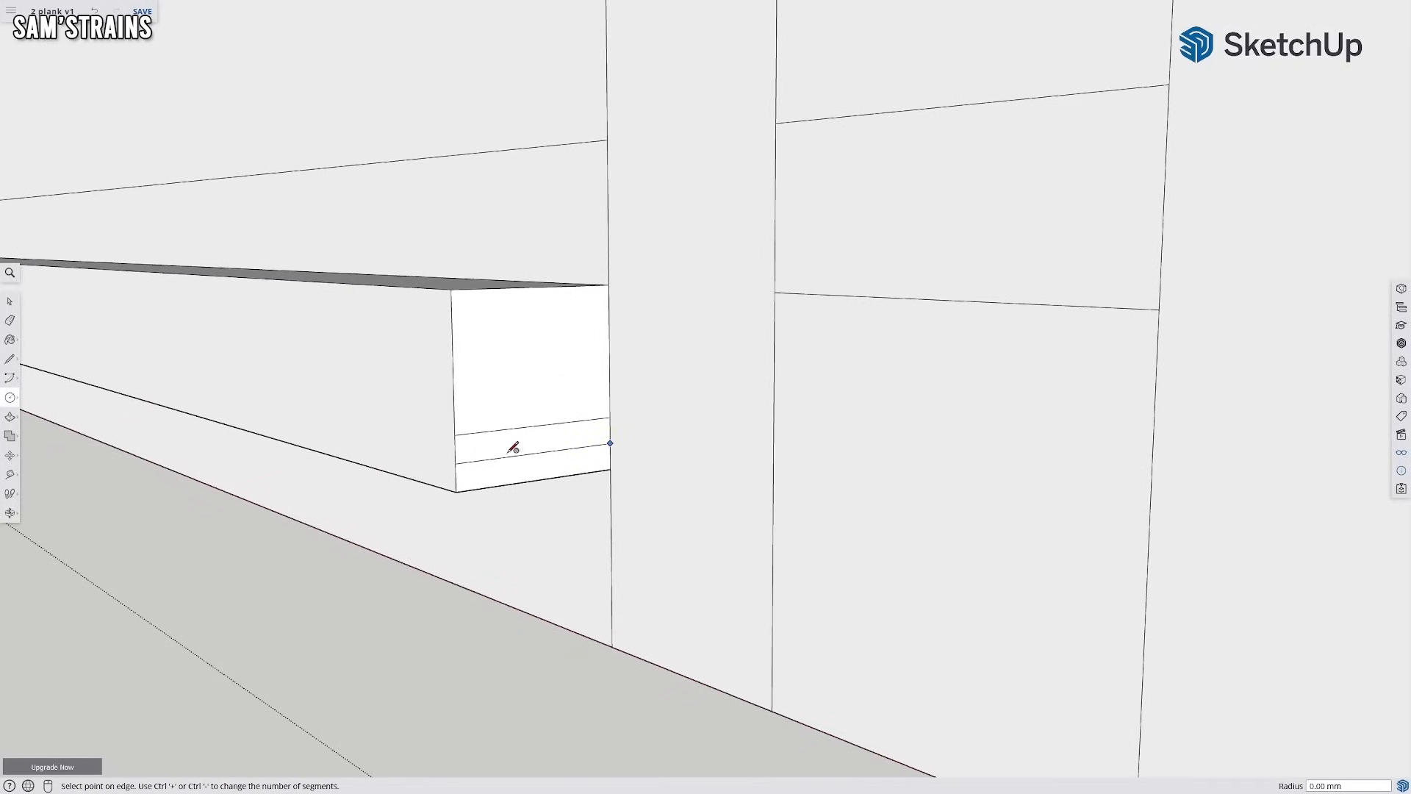
click(456, 463)
click(793, 413)
middle_drag(772, 416, 498, 437)
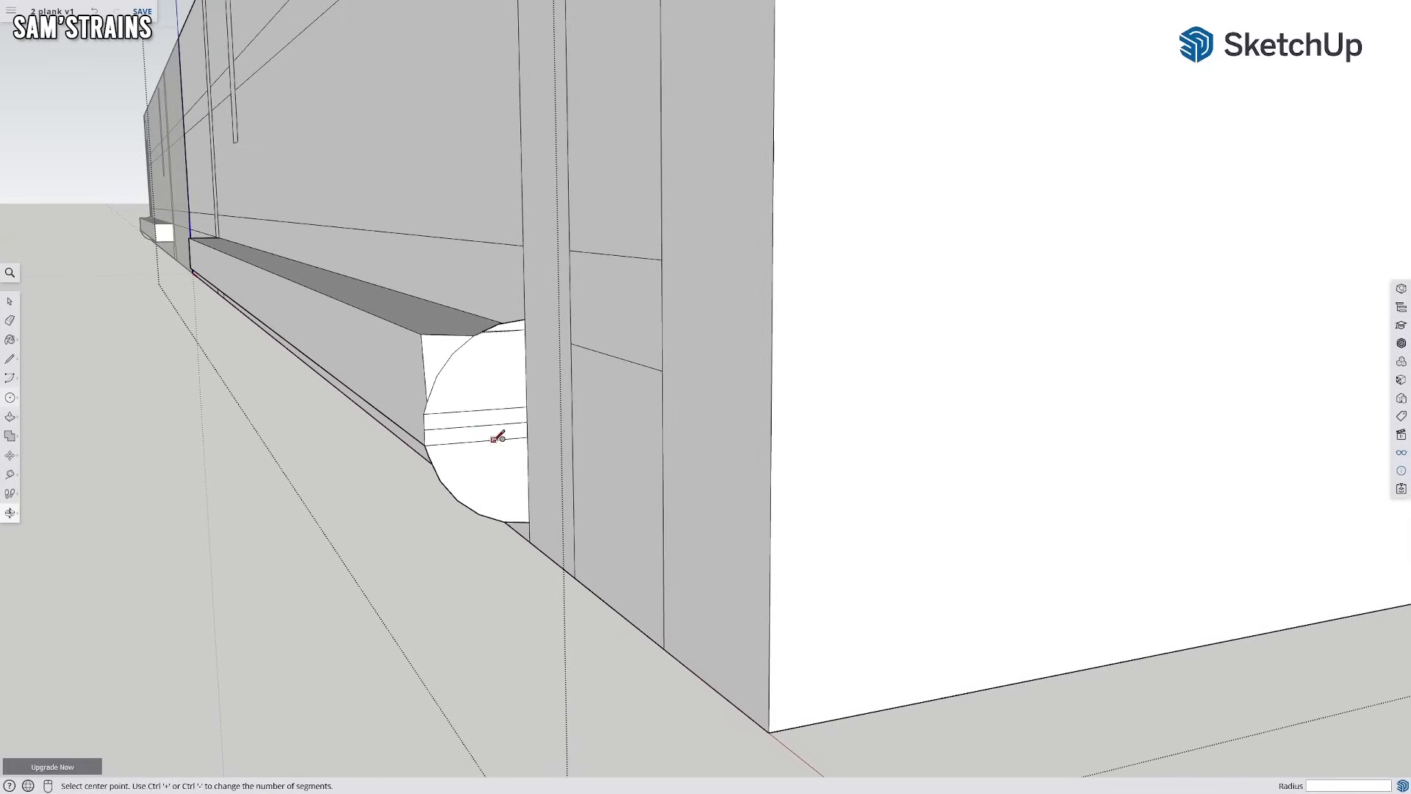
Erase the circle segments outside the bar and the construction lines on its end face, keeping only the rounding arc
click(10, 321)
scroll(404, 474, up, 3)
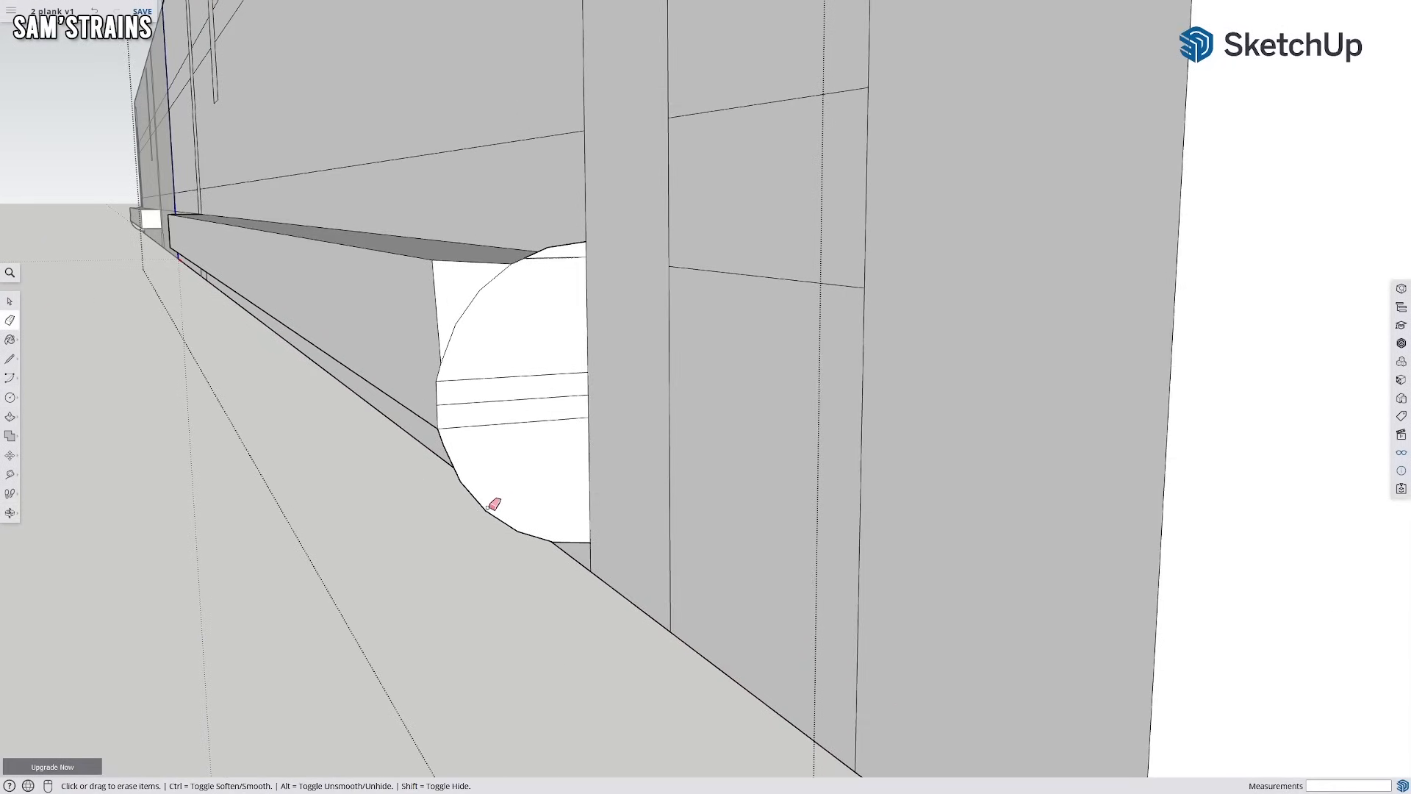
click(487, 507)
mouse_move(482, 478)
middle_down()
mouse_move(522, 463)
mouse_move(531, 381)
mouse_move(892, 505)
mouse_move(611, 378)
mouse_move(670, 344)
middle_up()
click(525, 369)
click(536, 391)
click(548, 359)
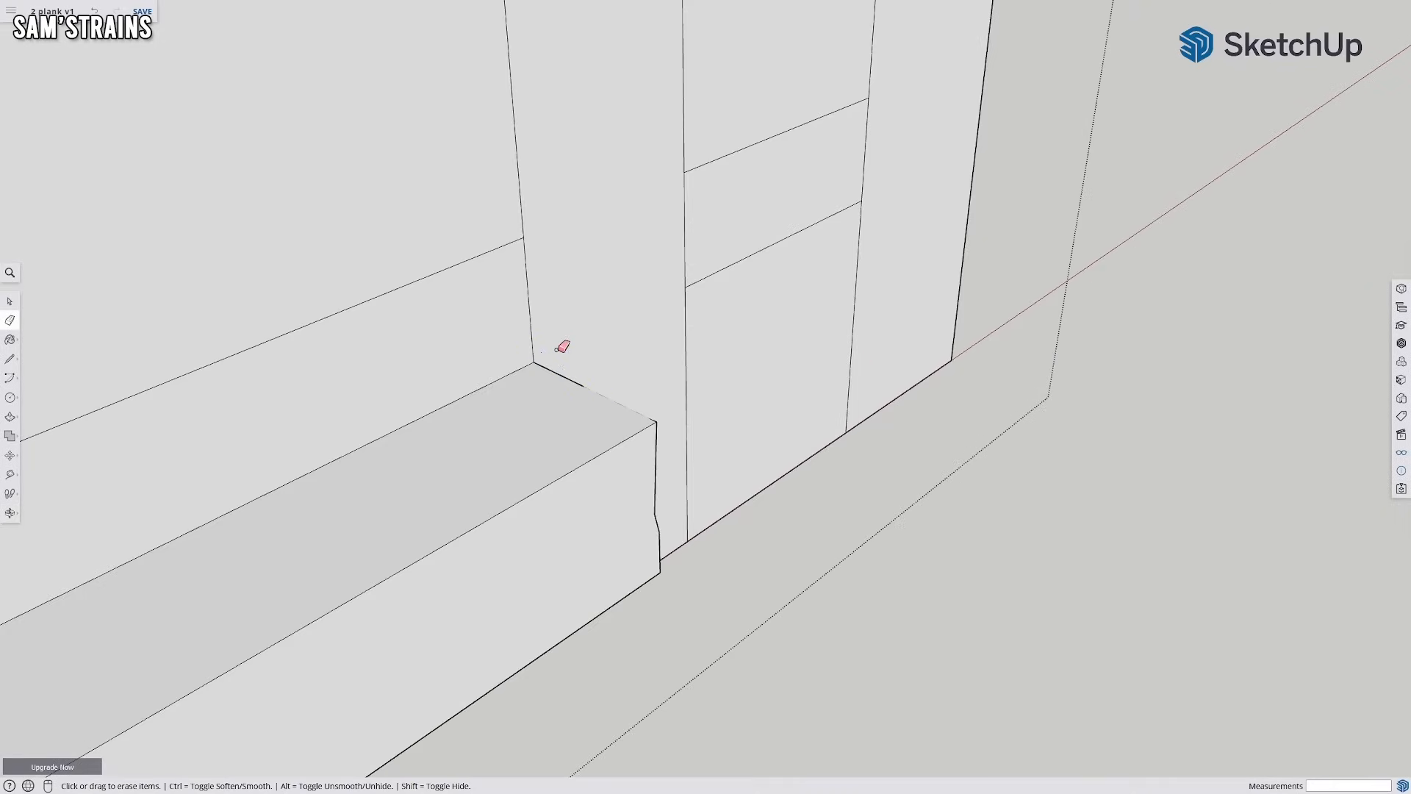
mouse_move(663, 391)
middle_down()
mouse_move(192, 394)
mouse_move(589, 362)
mouse_move(422, 372)
mouse_move(542, 289)
mouse_move(384, 284)
middle_up()
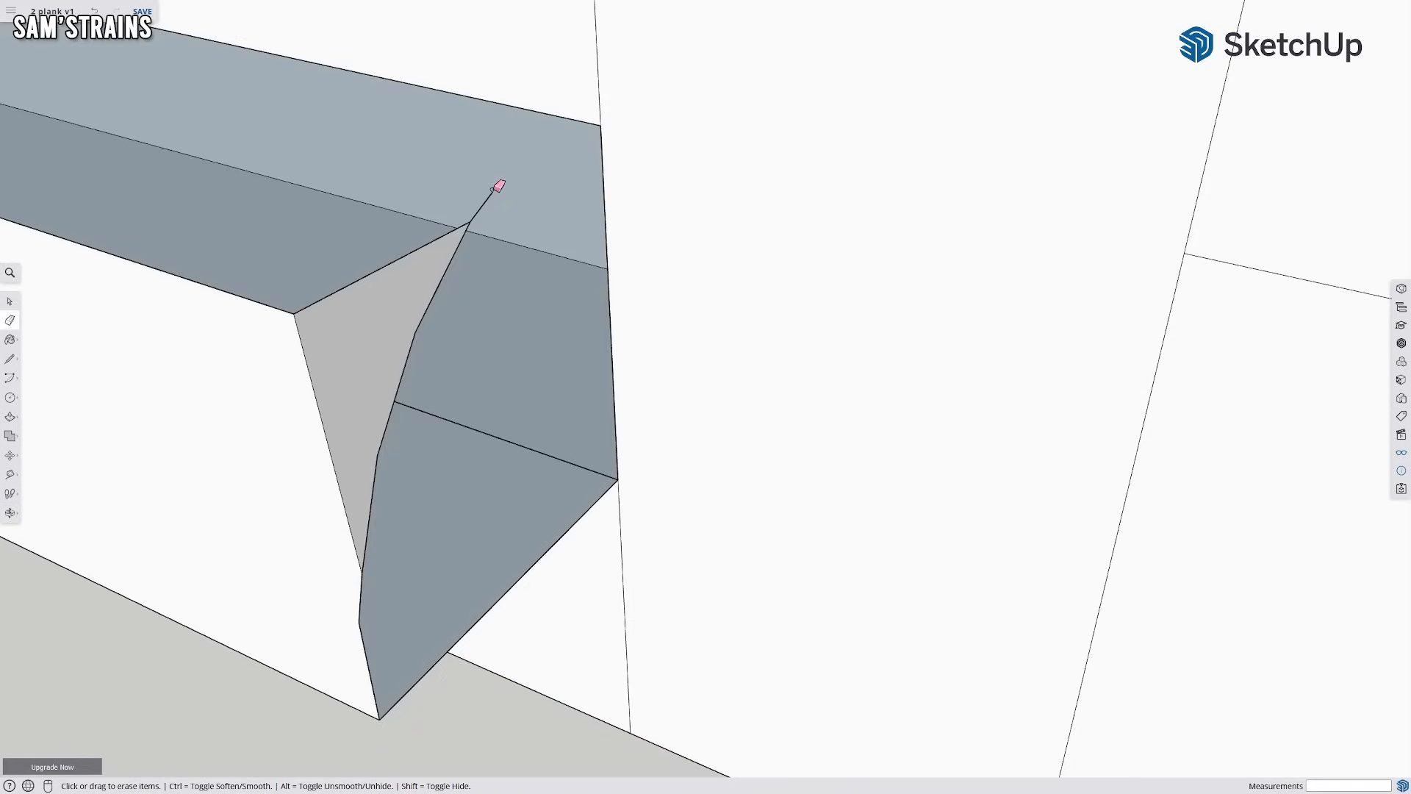
key(ctrl+z)
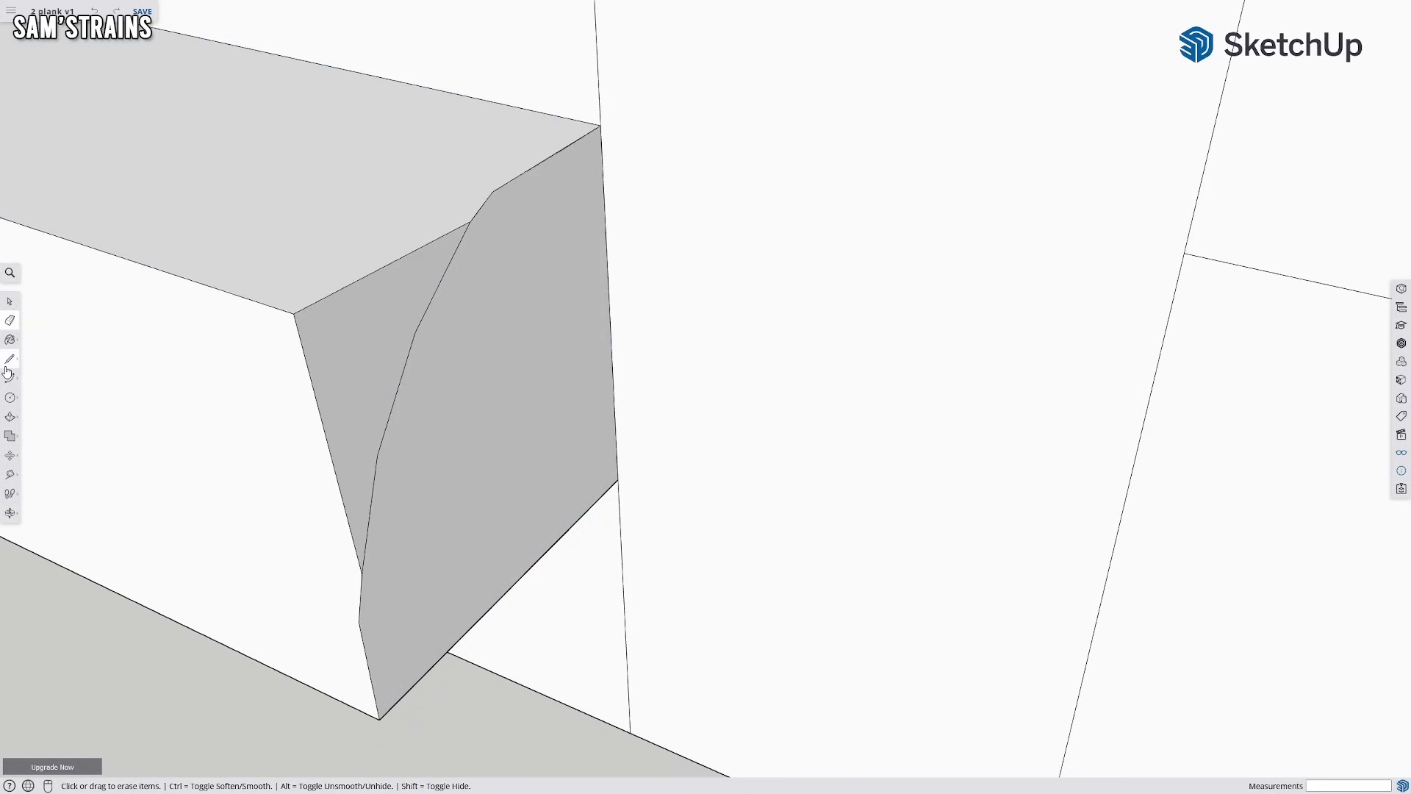
click(488, 195)
Redraw the end face's upper edge from the arc's upper end to the bar's inner corner at the wagon side
mouse_move(504, 179)
middle_down()
mouse_move(641, 317)
mouse_move(495, 240)
mouse_move(104, 394)
middle_up()
key(l)
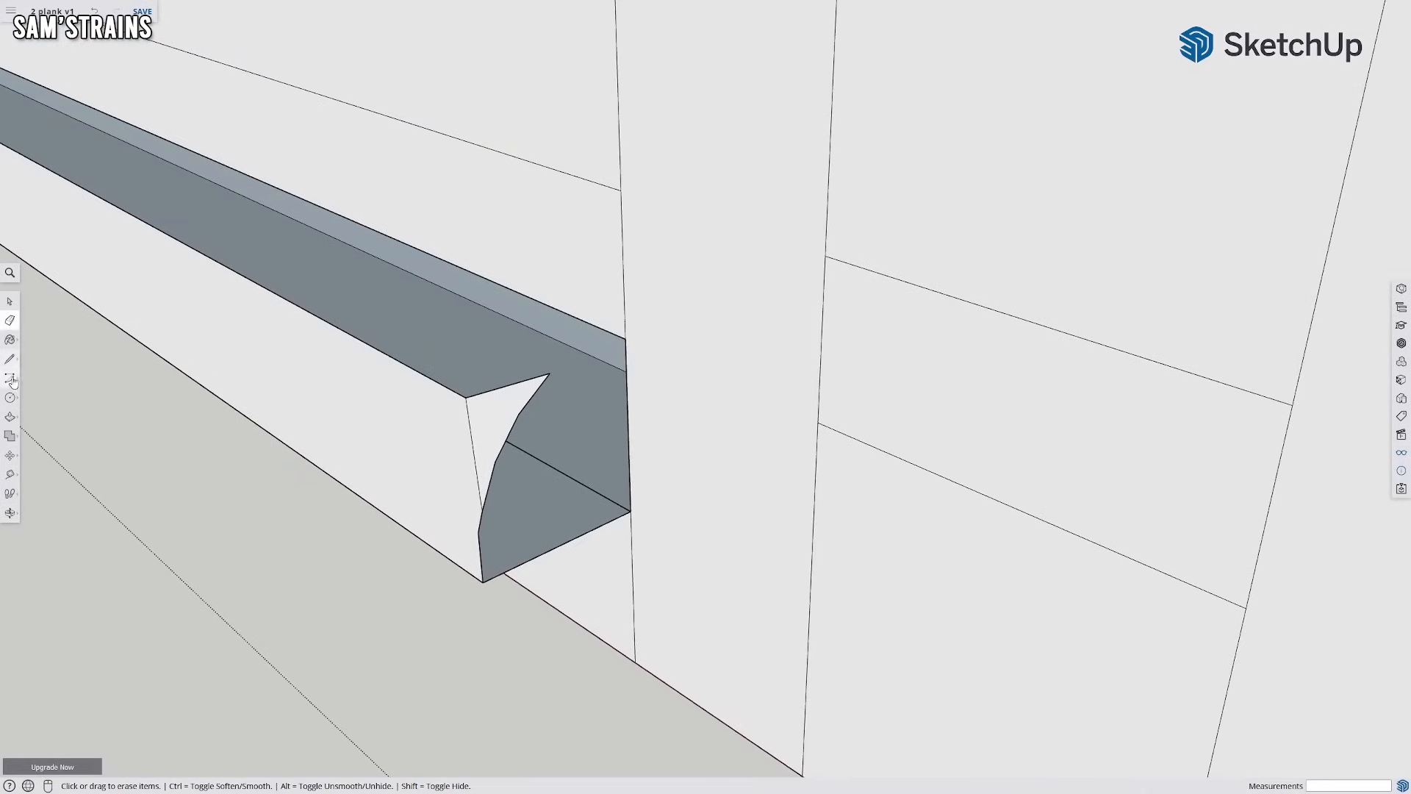
click(549, 374)
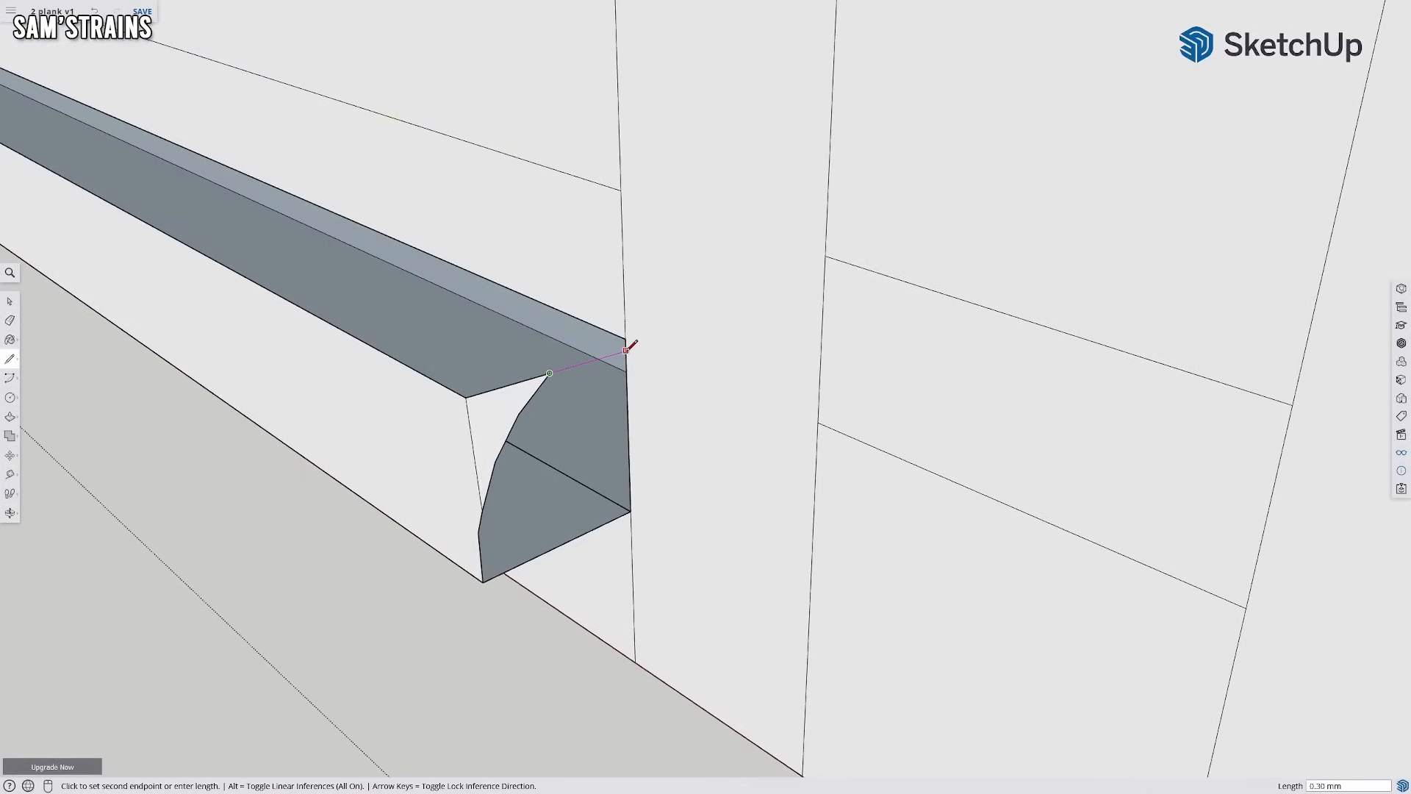
click(629, 340)
Draw a line along the bar's top from the arc's upper end to the far end to rebuild the top face
mouse_move(607, 488)
middle_down()
mouse_move(491, 360)
mouse_move(323, 306)
mouse_move(289, 302)
mouse_move(359, 337)
mouse_move(315, 328)
mouse_move(404, 416)
mouse_move(506, 464)
mouse_move(257, 411)
middle_up()
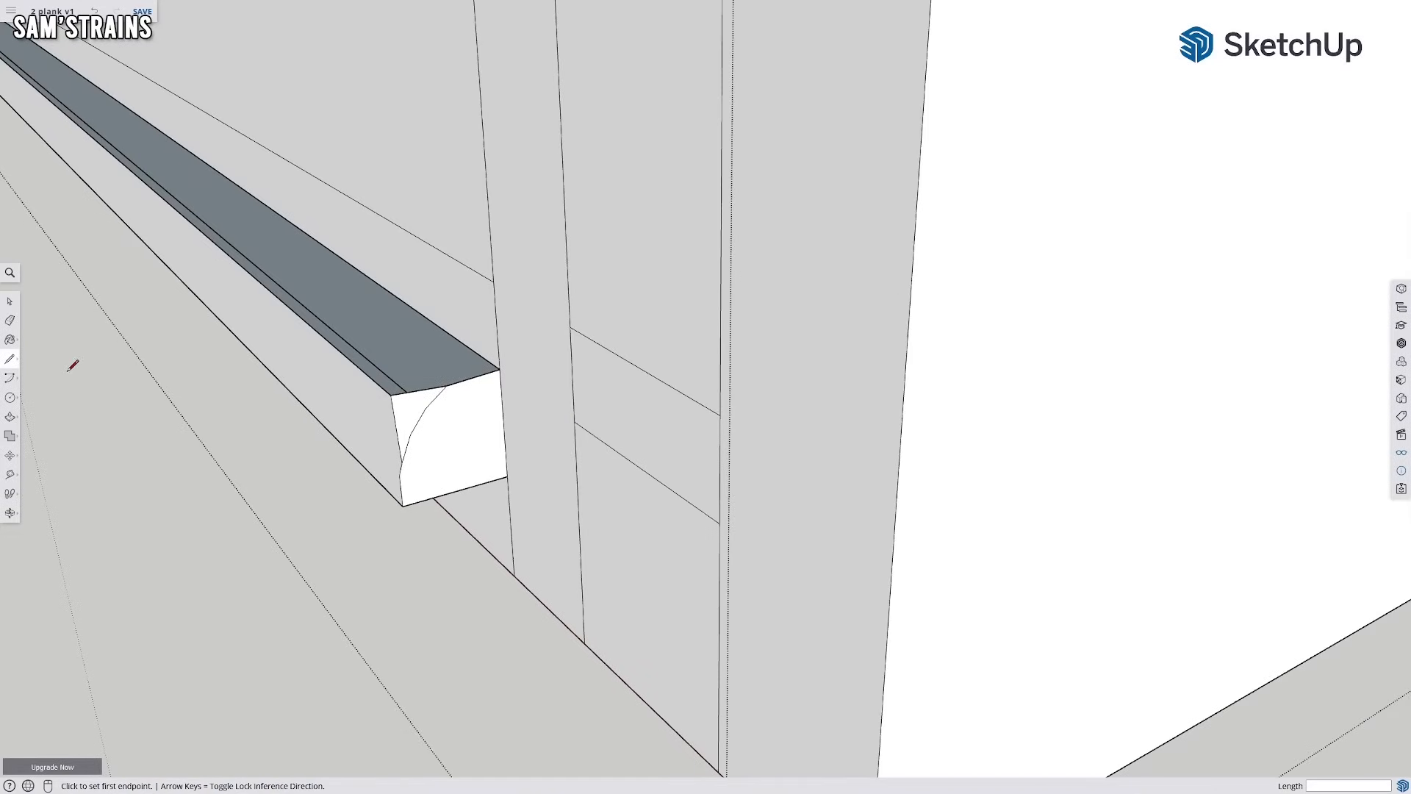
click(445, 386)
scroll(444, 367, down, 5)
middle_drag(444, 368, 665, 419)
scroll(765, 510, up, 8)
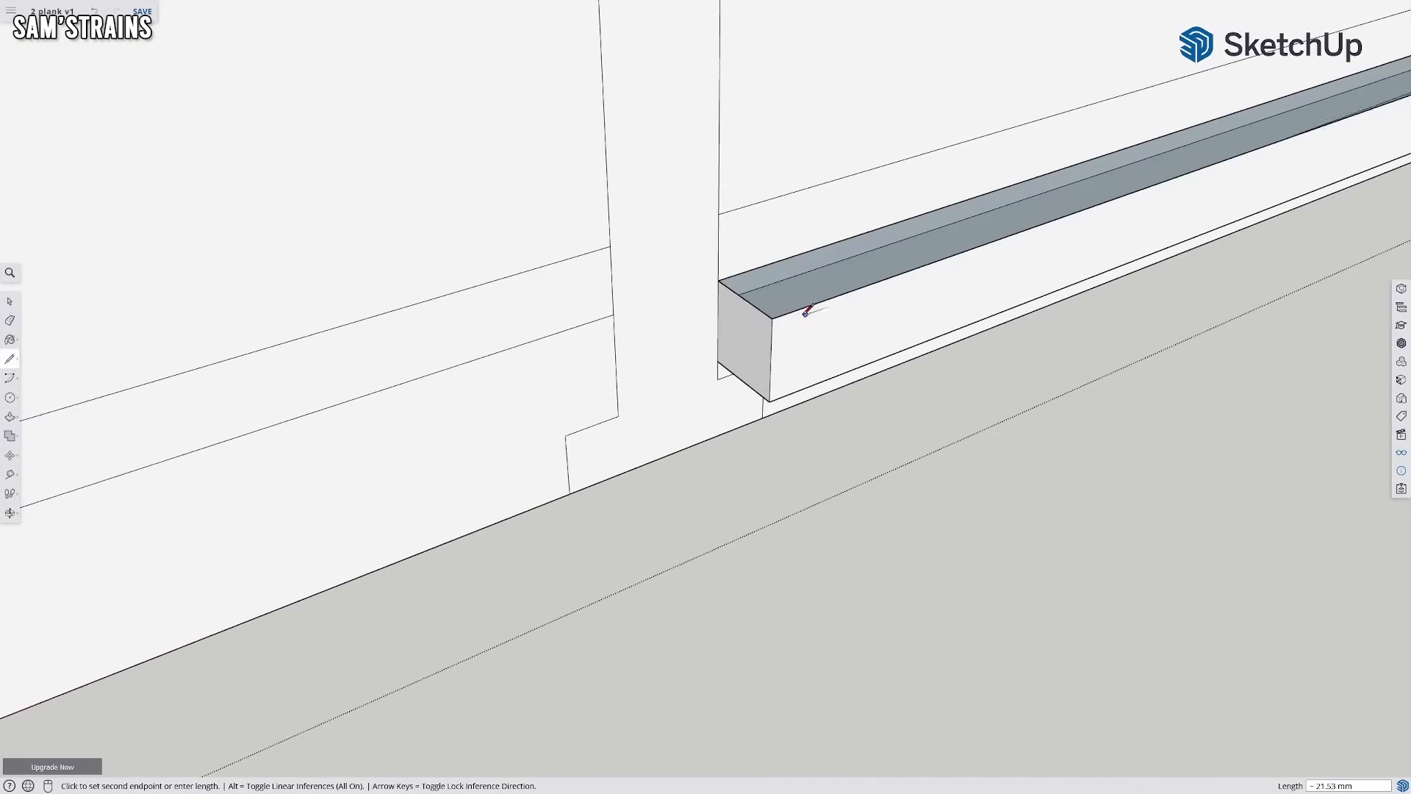
middle_drag(807, 311, 725, 382)
scroll(721, 371, down, 3)
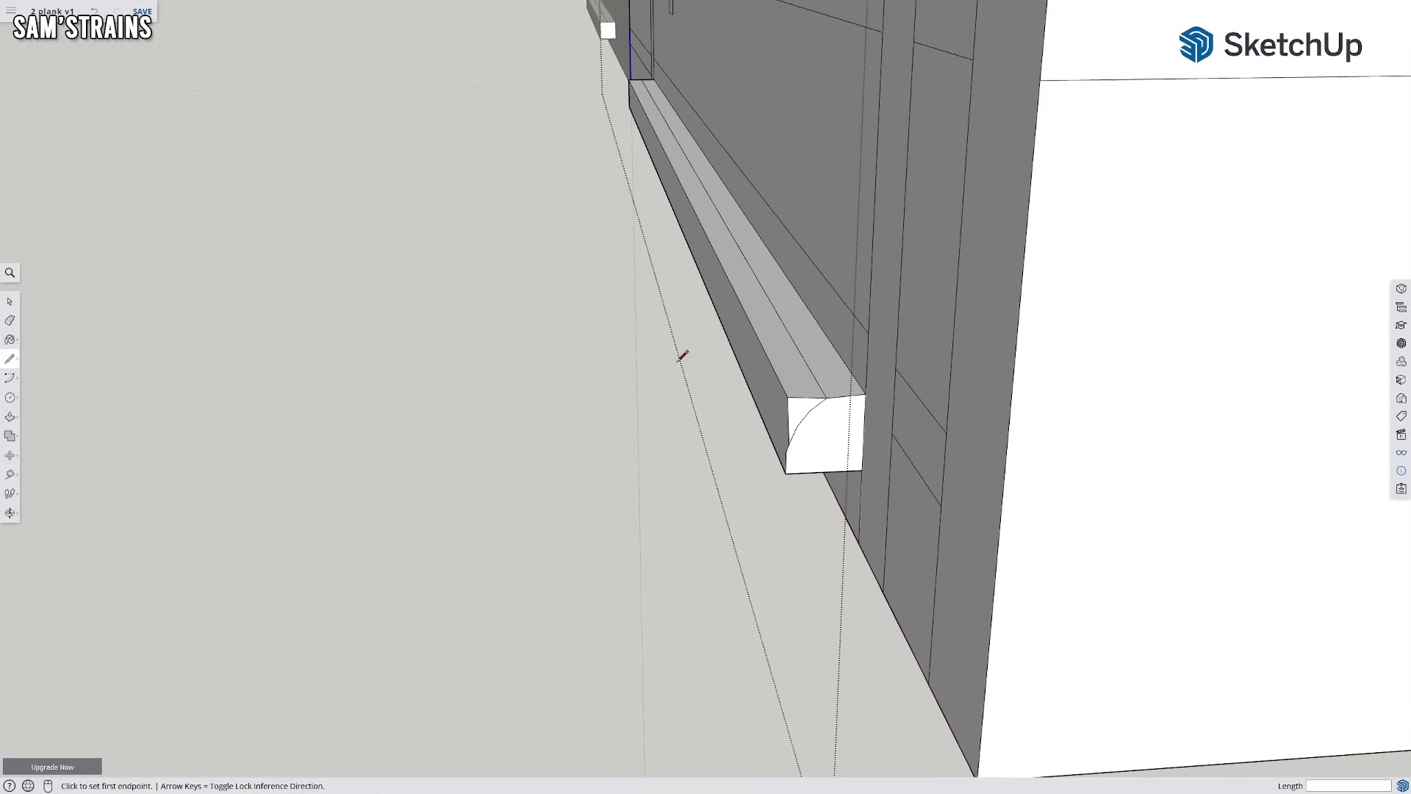
Push the corner area outside the arc back along the bar's full 21.80 mm length to round its outer upper edge
click(7, 420)
click(796, 410)
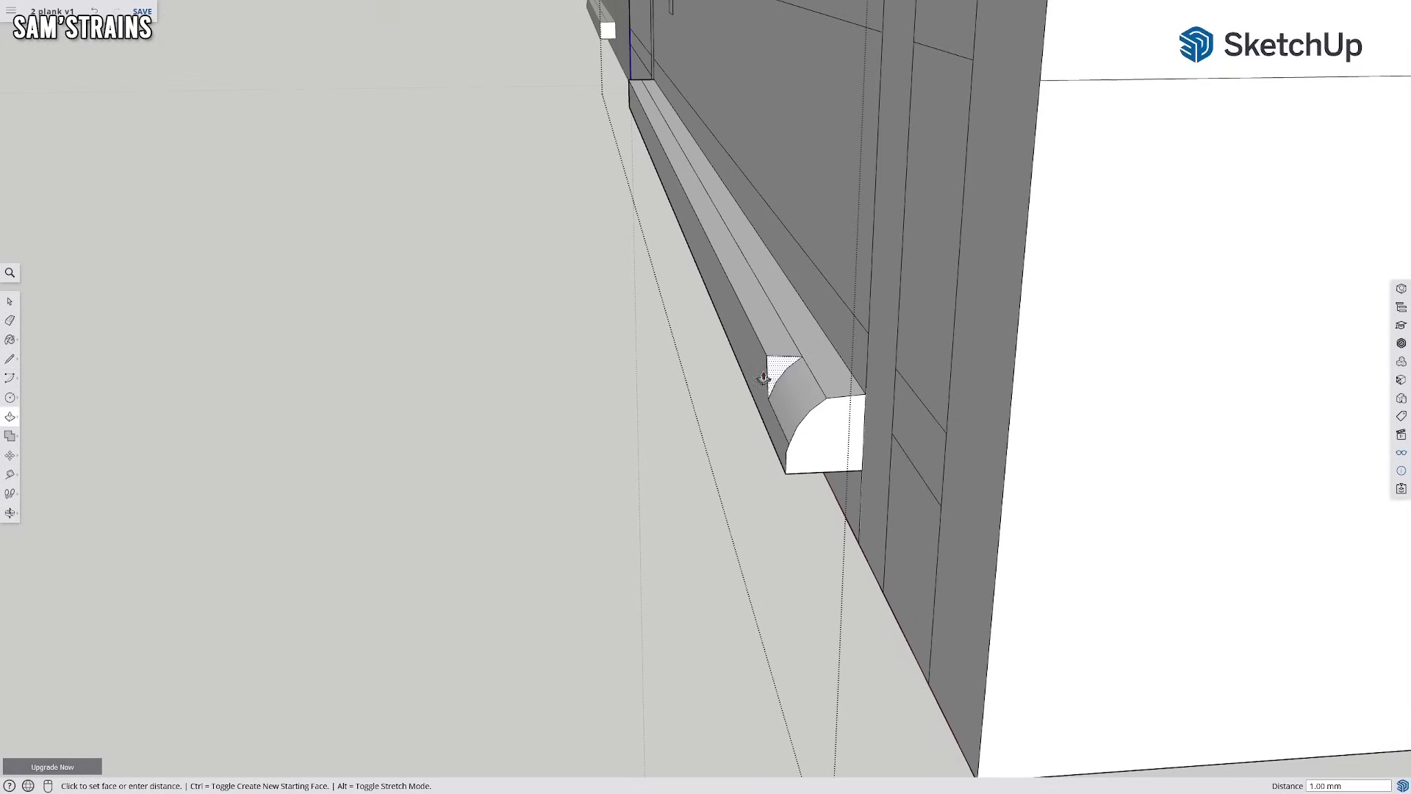
scroll(668, 322, down, 5)
middle_drag(667, 321, 862, 347)
middle_drag(901, 263, 516, 438)
scroll(1021, 370, up, 5)
click(909, 289)
Examine the rounded bar and the wagon's end and side from several angles
scroll(515, 437, down, 3)
middle_drag(870, 461, 215, 341)
scroll(214, 338, down, 3)
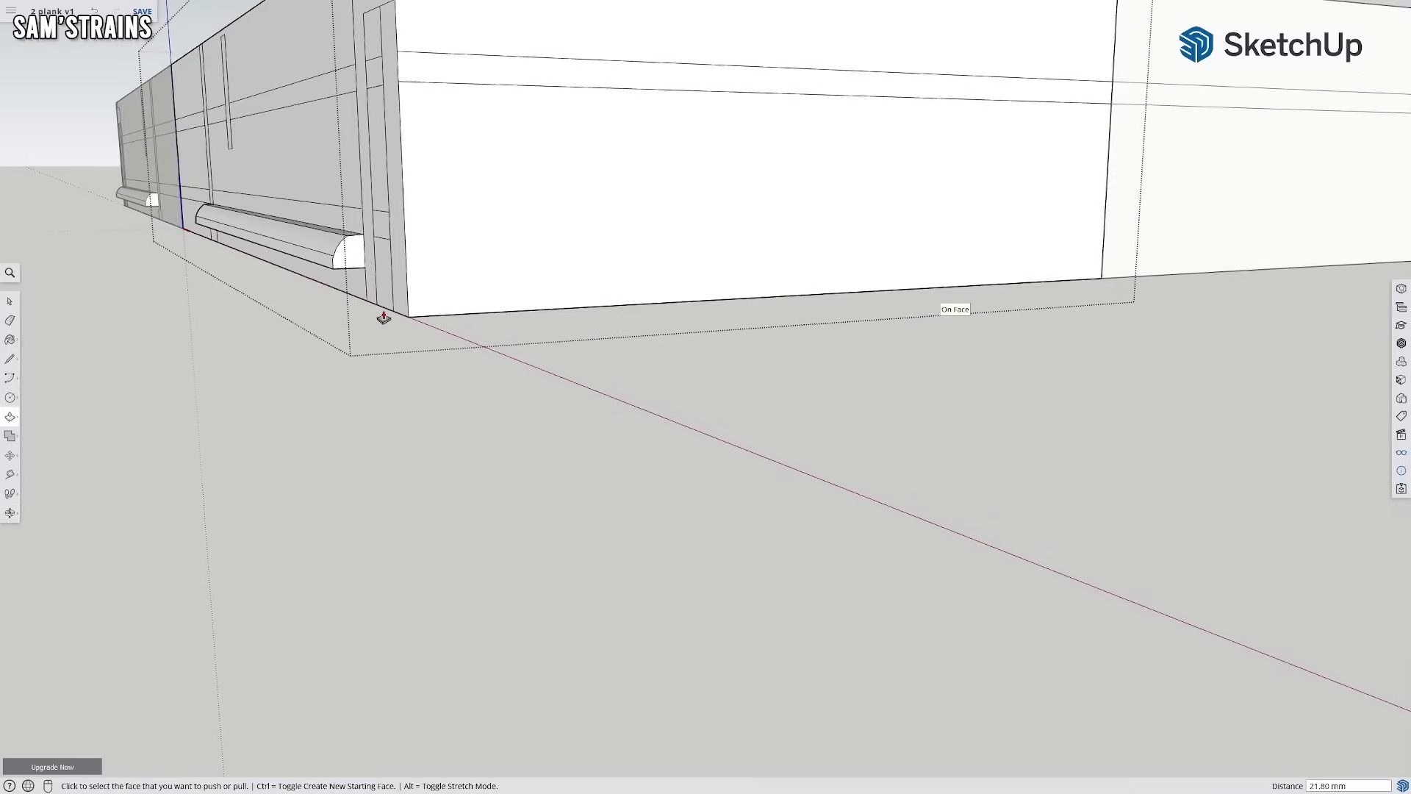
shift+middle_drag(384, 317, 721, 485)
scroll(721, 485, up, 3)
middle_drag(632, 406, 810, 422)
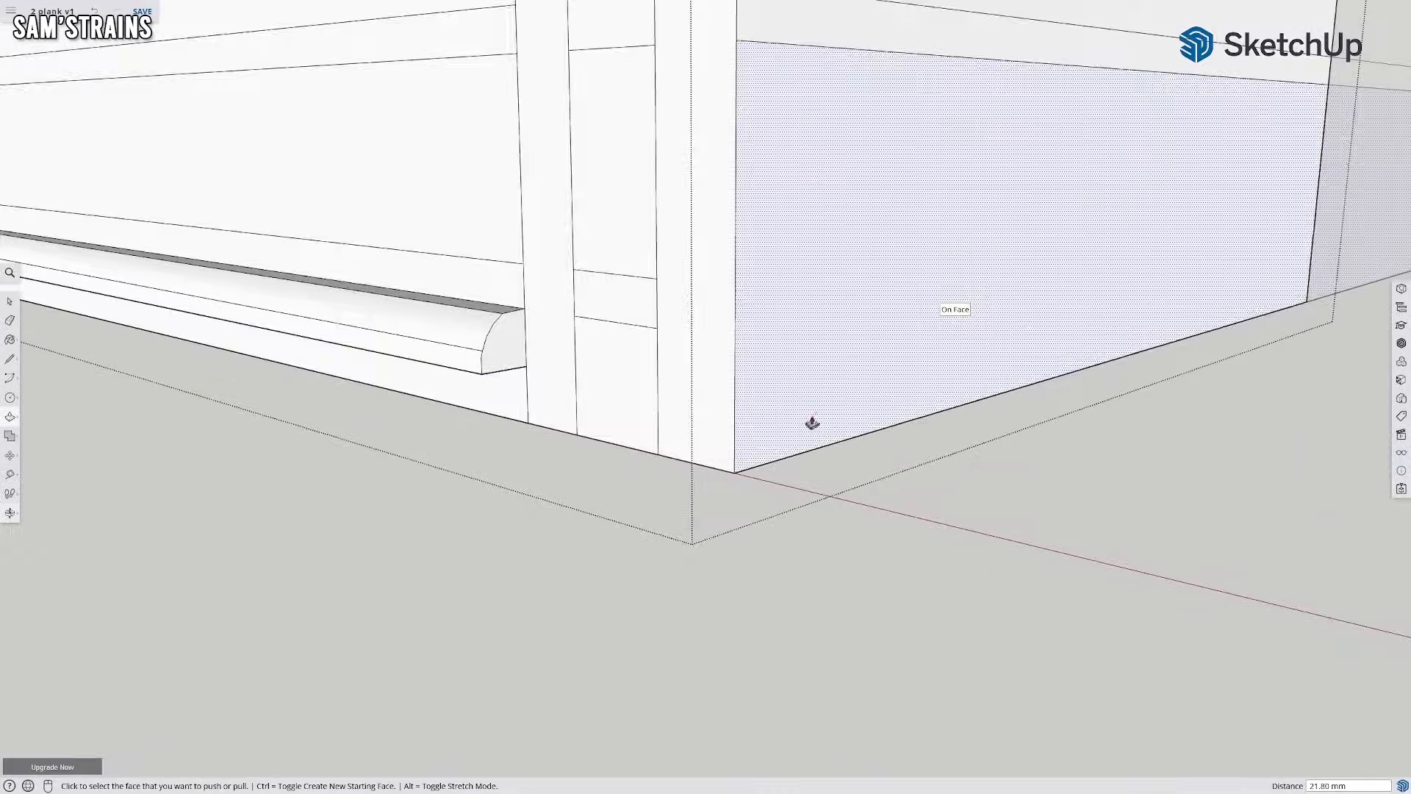
scroll(603, 383, down, 5)
shift+middle_drag(479, 400, 857, 409)
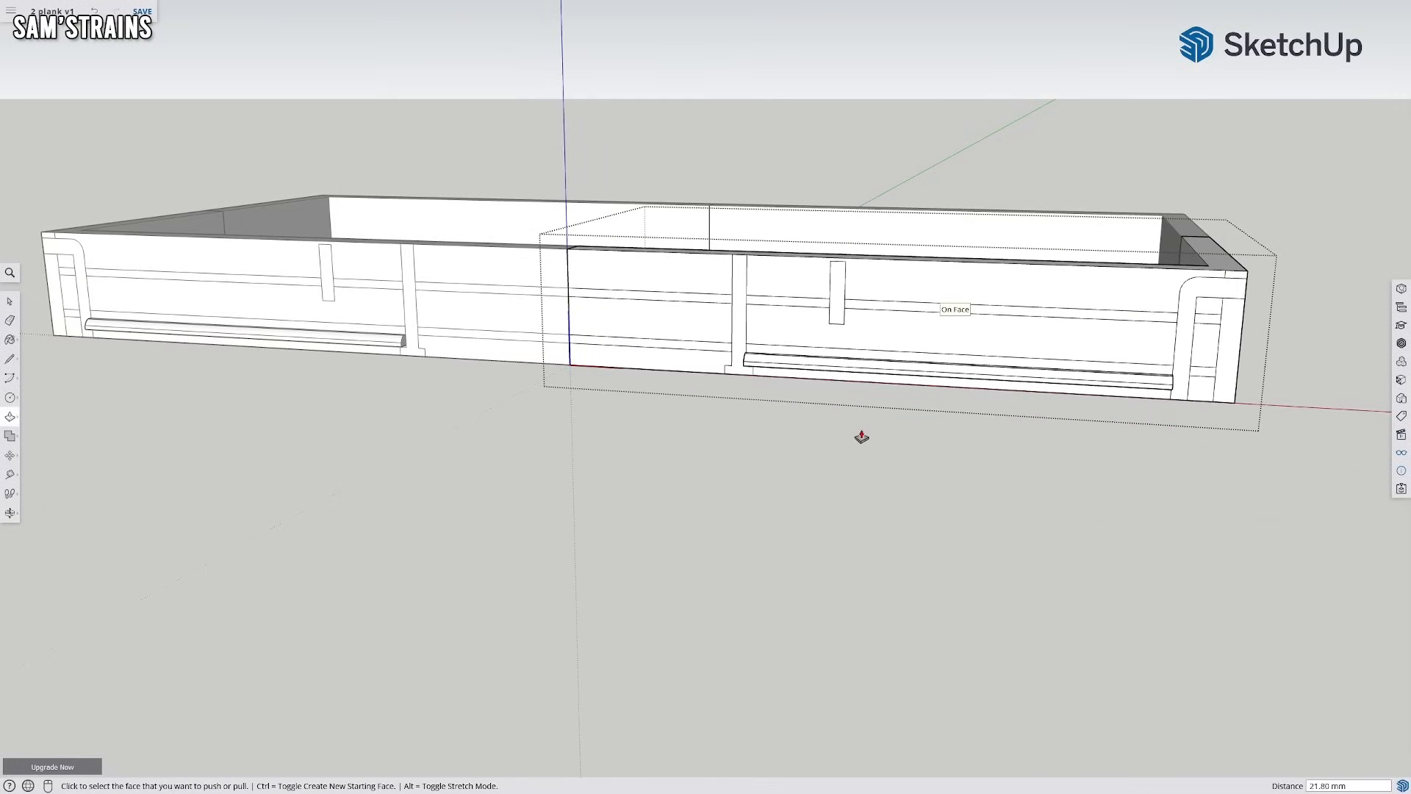
Mark off 0.63 mm down the foot block strip's edge, starting from the end of the lowest plank line
scroll(858, 467, up, 2)
shift+middle_drag(510, 319, 779, 469)
scroll(648, 471, up, 3)
click(9, 359)
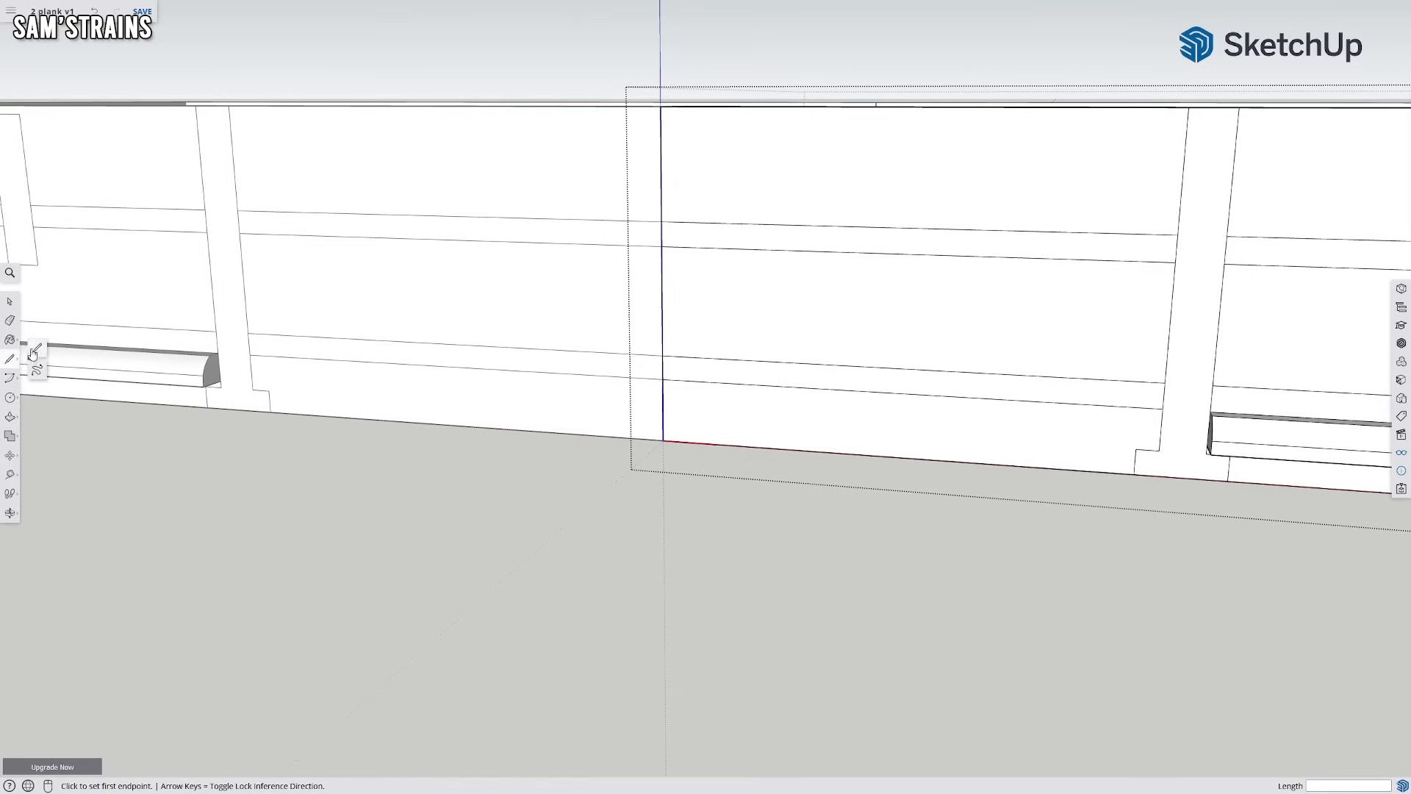
mouse_move(292, 421)
middle_down()
mouse_move(810, 519)
mouse_move(1014, 441)
mouse_move(483, 409)
mouse_move(909, 438)
mouse_move(768, 424)
middle_up()
click(691, 339)
click(691, 237)
click(585, 255)
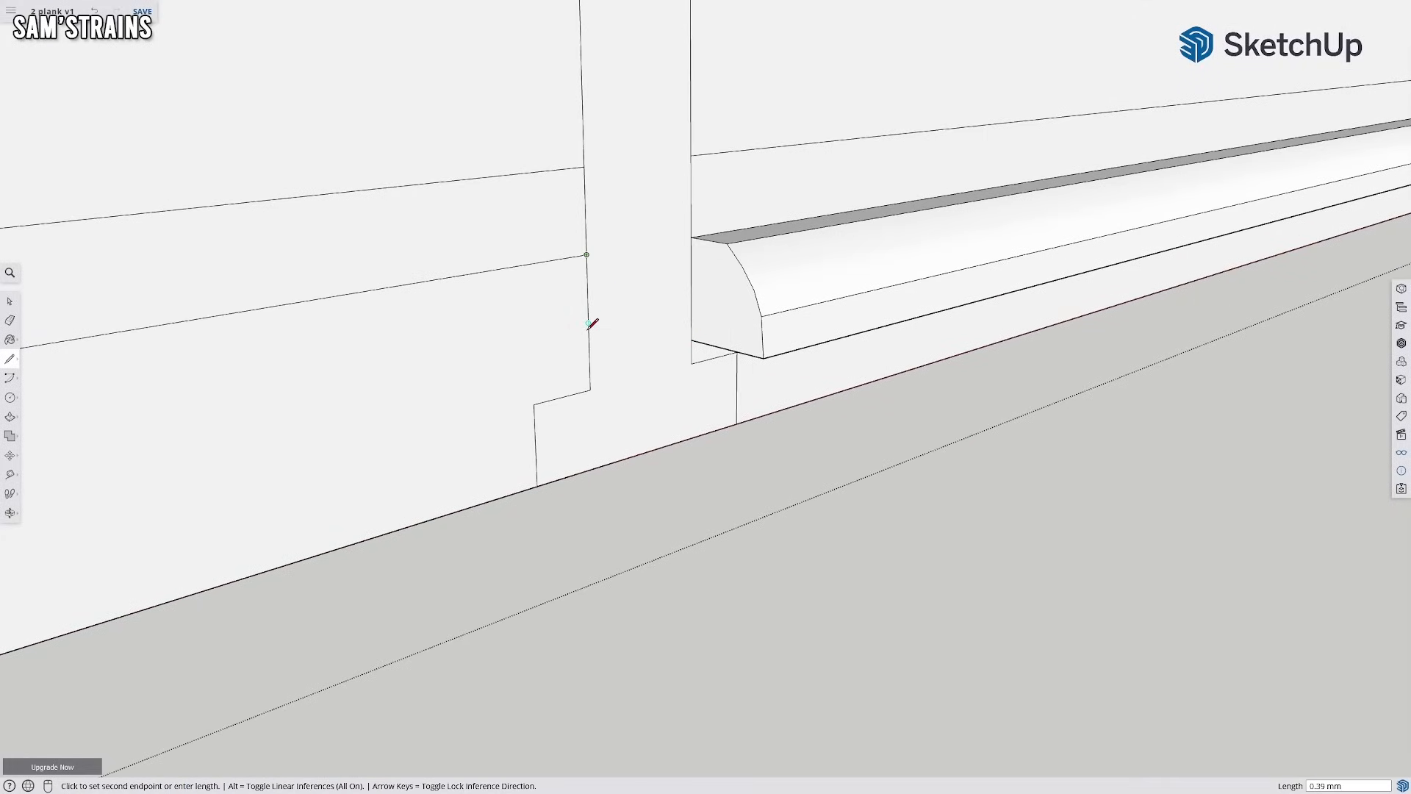
text(.63)
key(Return)
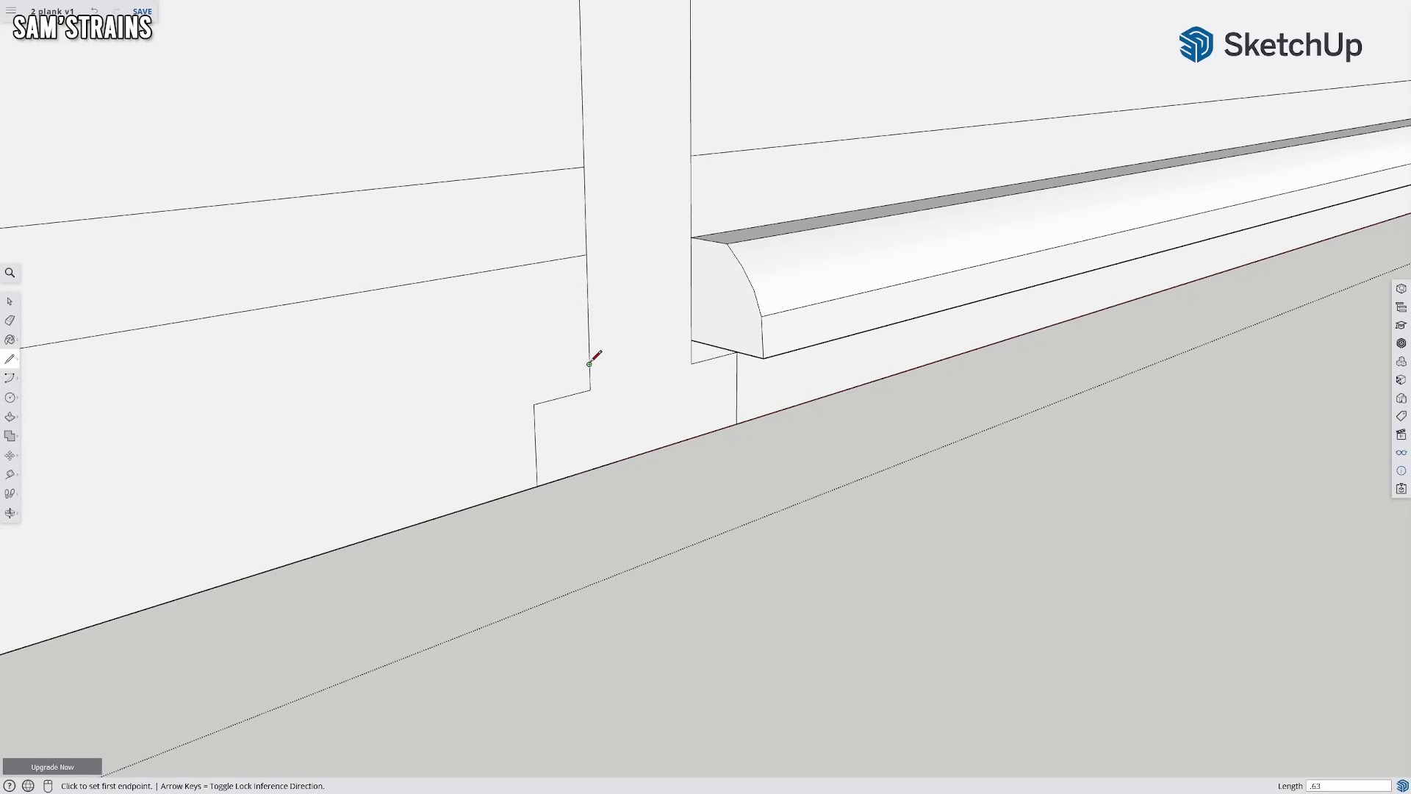
Draw a horizontal line from the 0.63 mm mark on the strip's edge to the wagon side's central edge
click(589, 363)
middle_drag(495, 372, 472, 392)
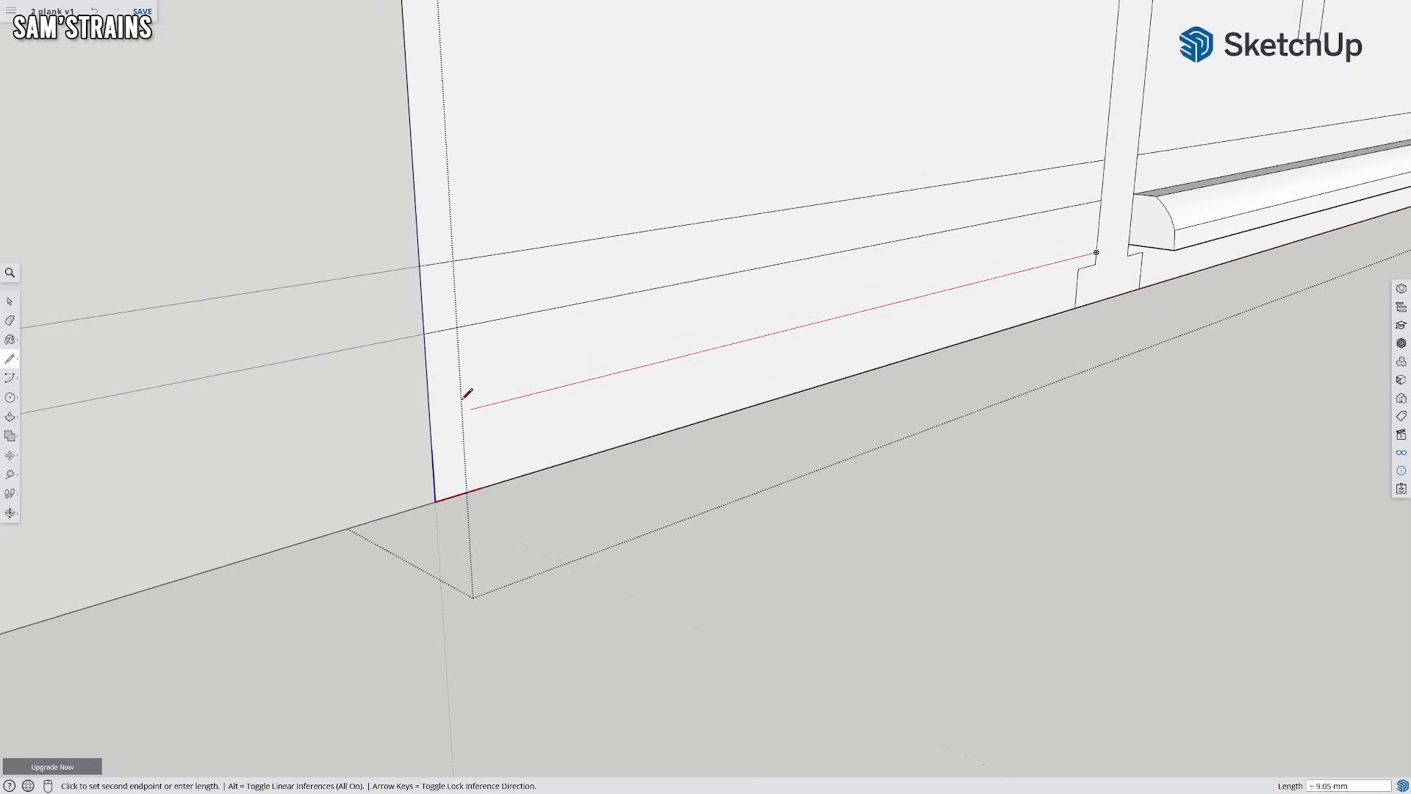
click(431, 418)
Pull the narrow face between the foot block strip and the wagon side's central edge out 0.6 mm to form a raised bar
middle_drag(498, 365, 558, 419)
click(9, 416)
click(691, 346)
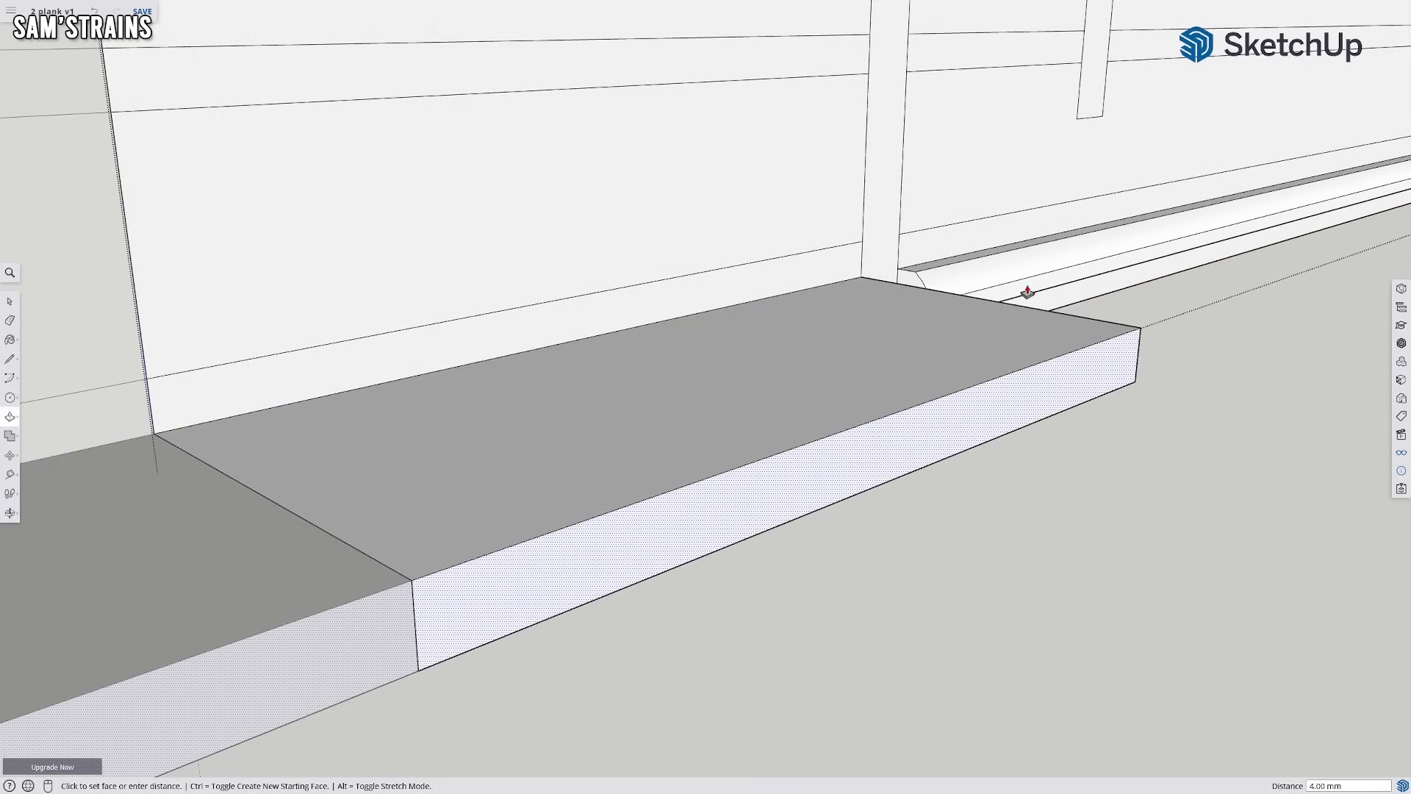
middle_drag(985, 298, 397, 359)
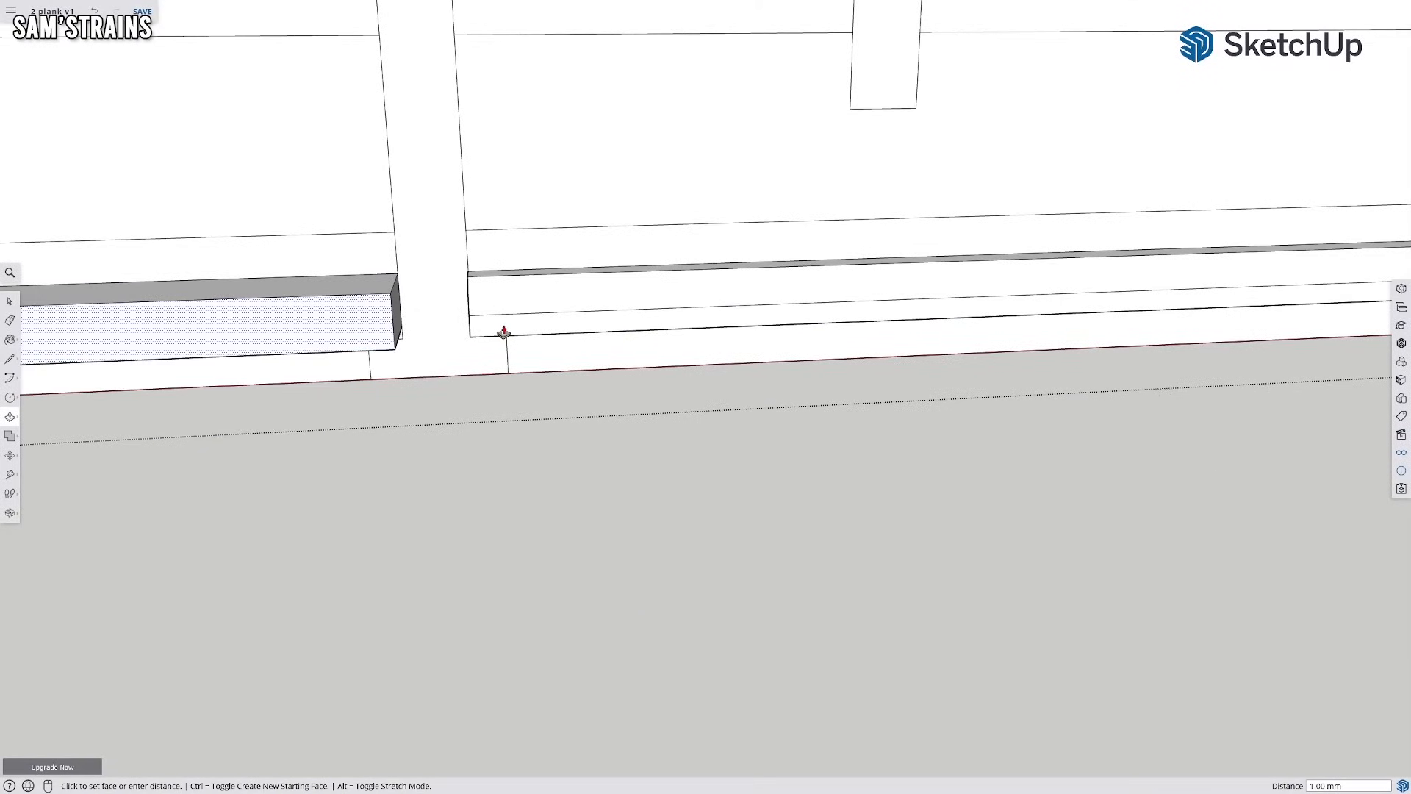
text(0.6)
key(Return)
mouse_move(249, 471)
middle_down()
mouse_move(819, 413)
mouse_move(177, 312)
mouse_move(318, 346)
mouse_move(844, 407)
mouse_move(659, 426)
mouse_move(694, 403)
mouse_move(775, 413)
middle_up()
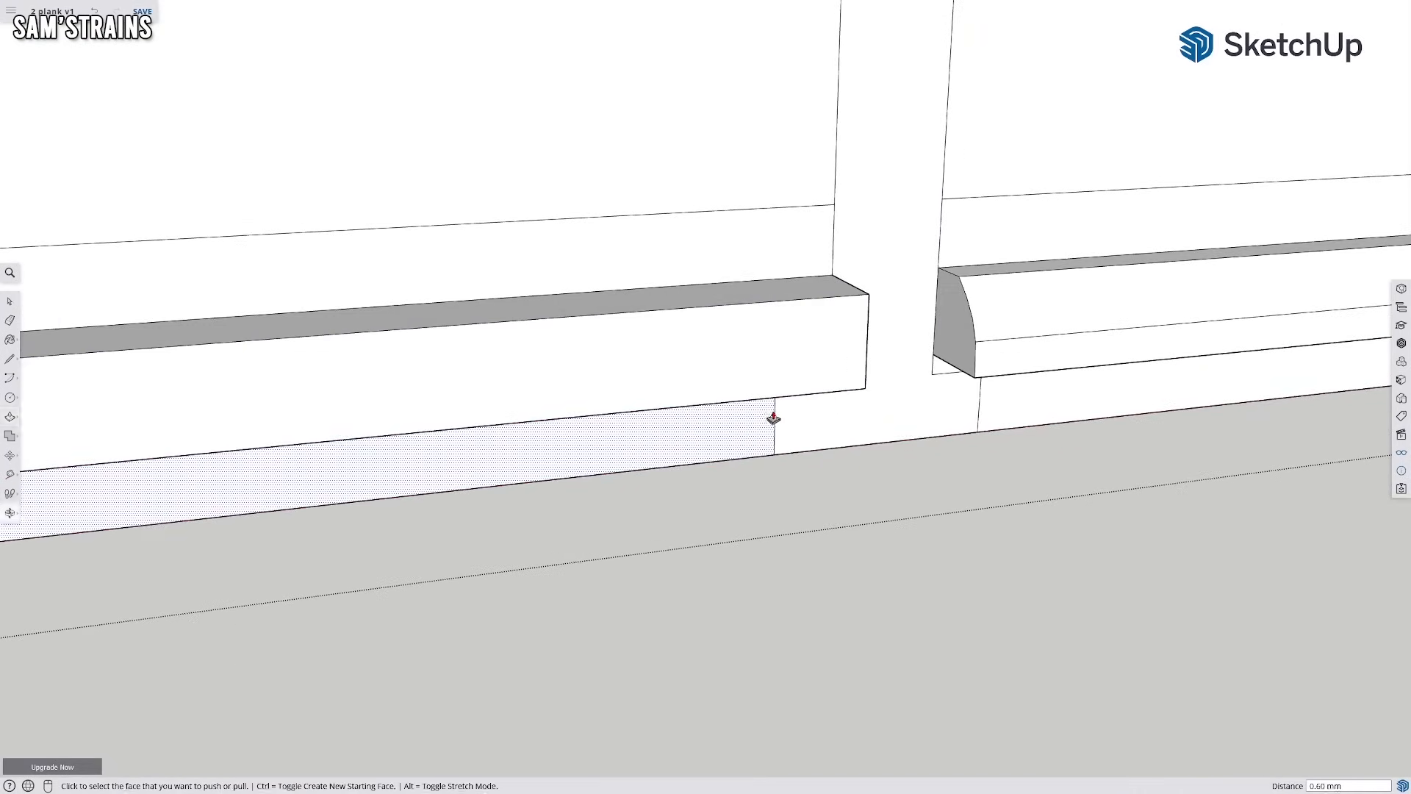
Draw a horizontal line across the central bar's end face, about 0.25 mm above its lower edge, matching the neighbouring rounded bar's flat
click(9, 358)
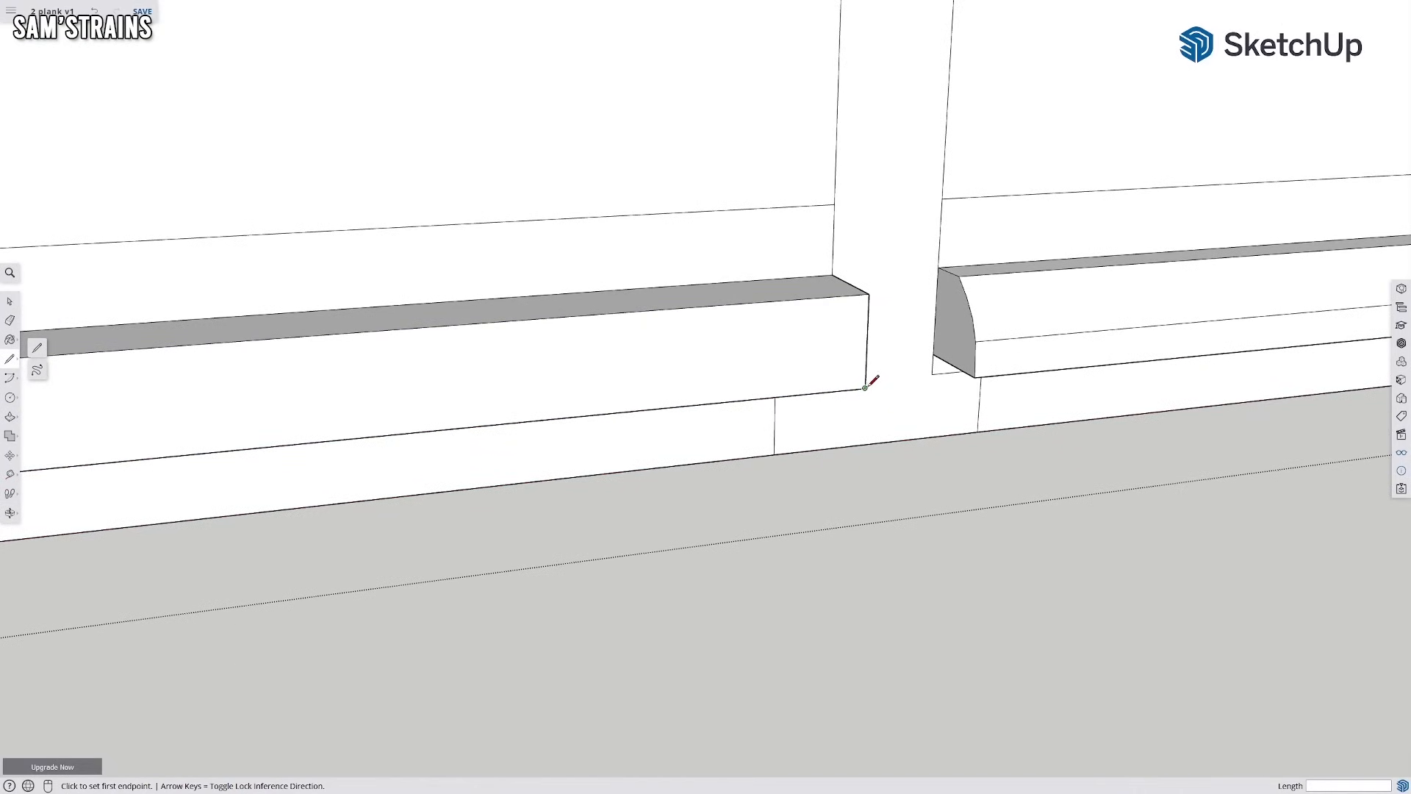
click(975, 377)
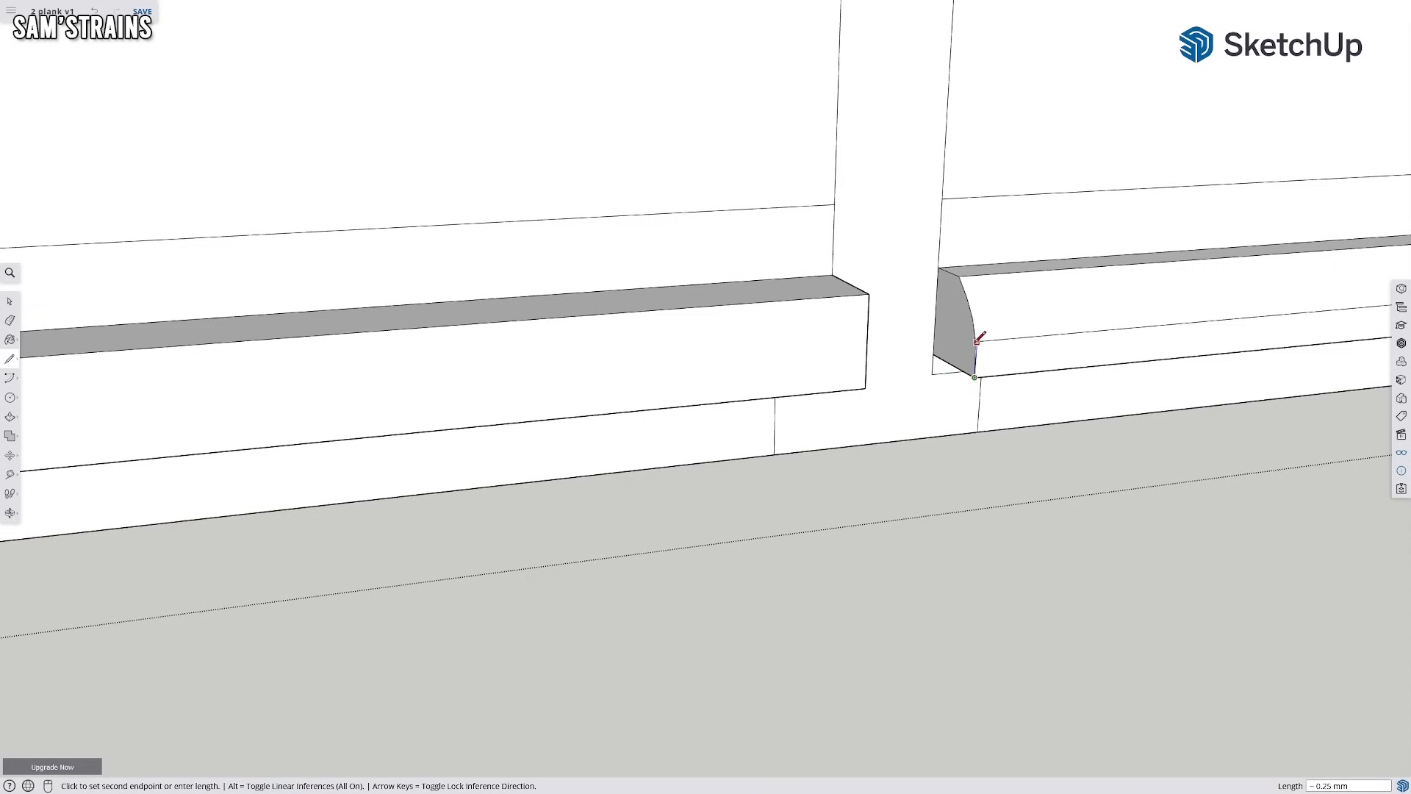
scroll(977, 341, up, 2)
mouse_move(989, 372)
middle_down()
mouse_move(1109, 397)
mouse_move(977, 387)
mouse_move(1184, 385)
mouse_move(1068, 359)
middle_up()
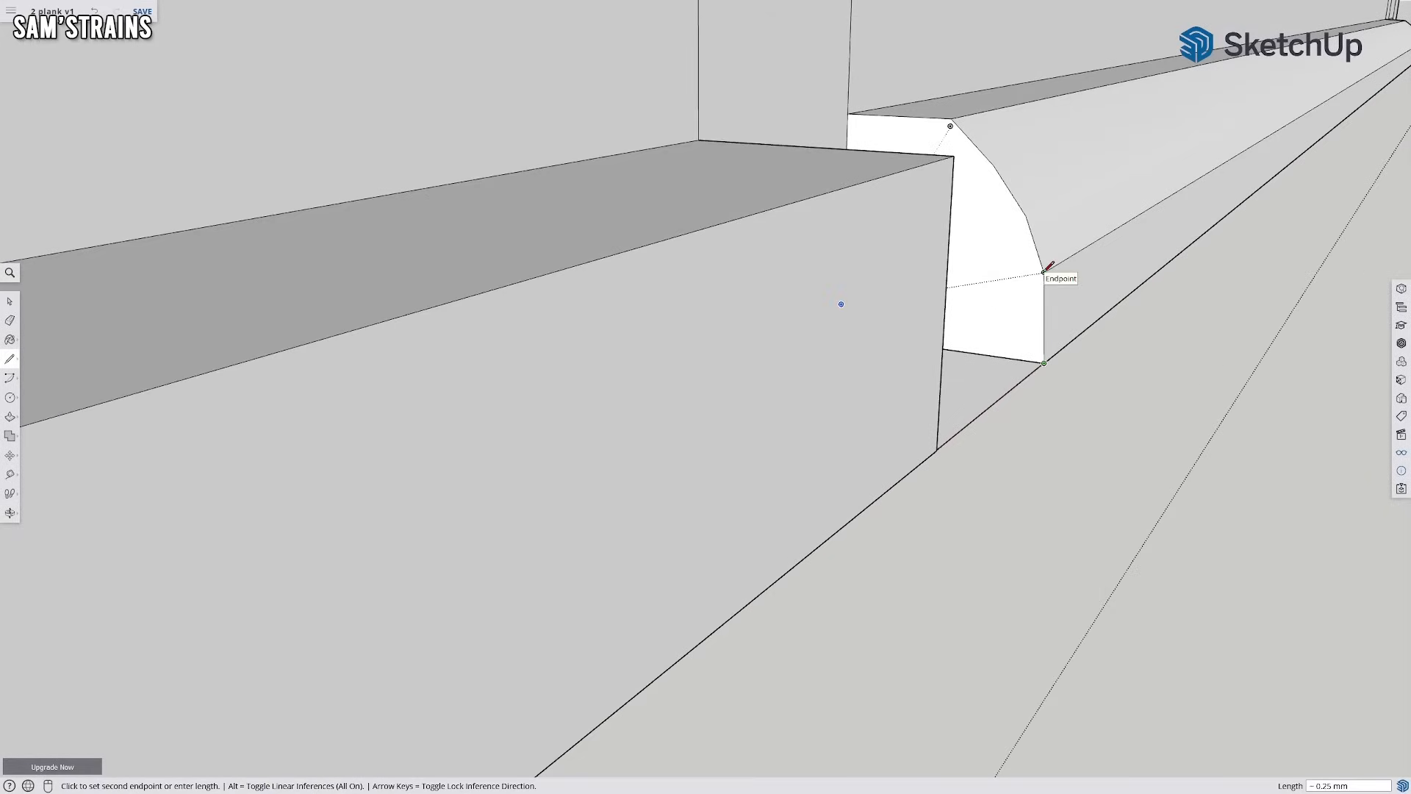
middle_drag(1045, 270, 764, 570)
click(769, 558)
scroll(340, 501, up, 3)
scroll(768, 565, up, 5)
click(846, 604)
click(846, 567)
click(846, 567)
click(929, 553)
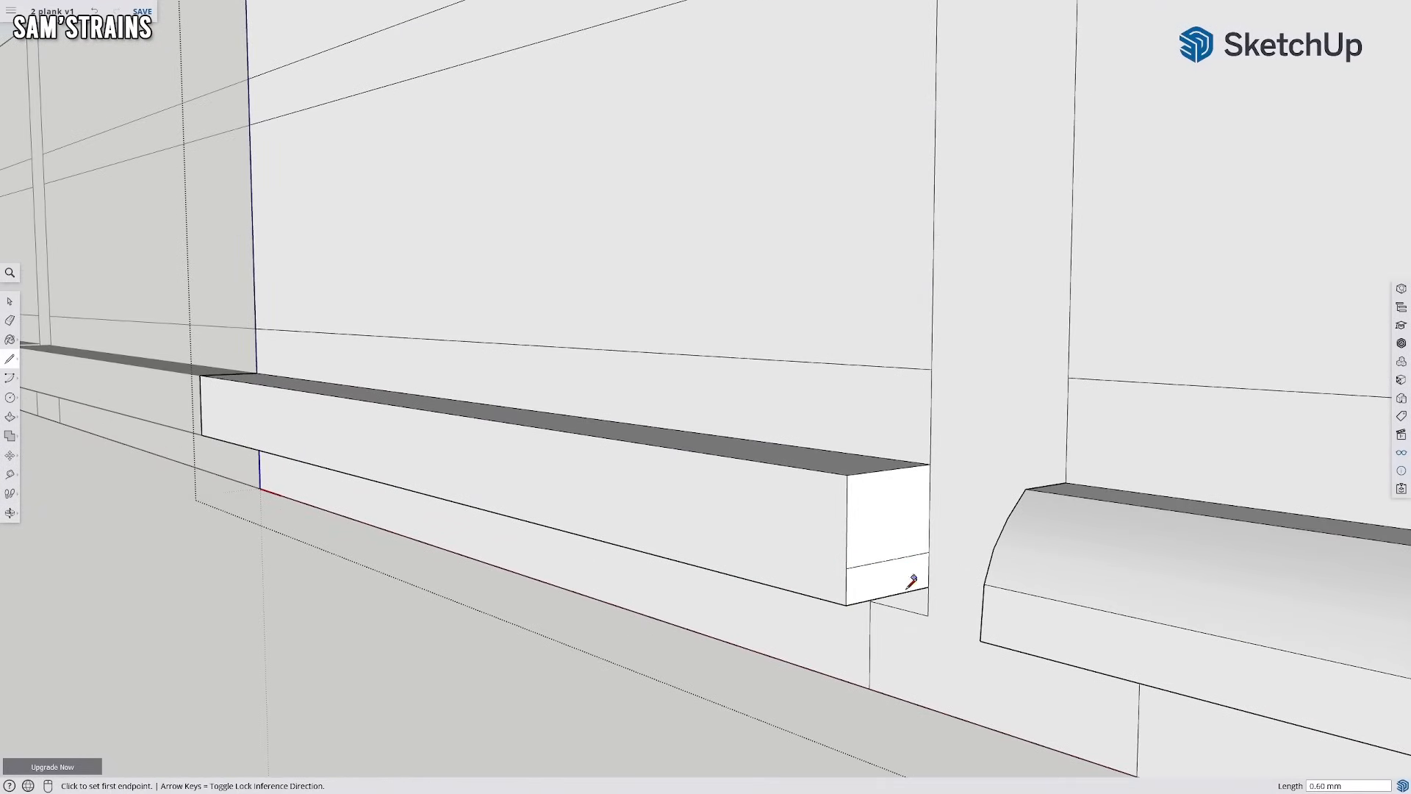
Try a circle on the bar's end face, centred on the 0.25 mm line's inner end and reaching its outer end
shift+middle_drag(907, 581, 795, 587)
click(9, 397)
click(820, 544)
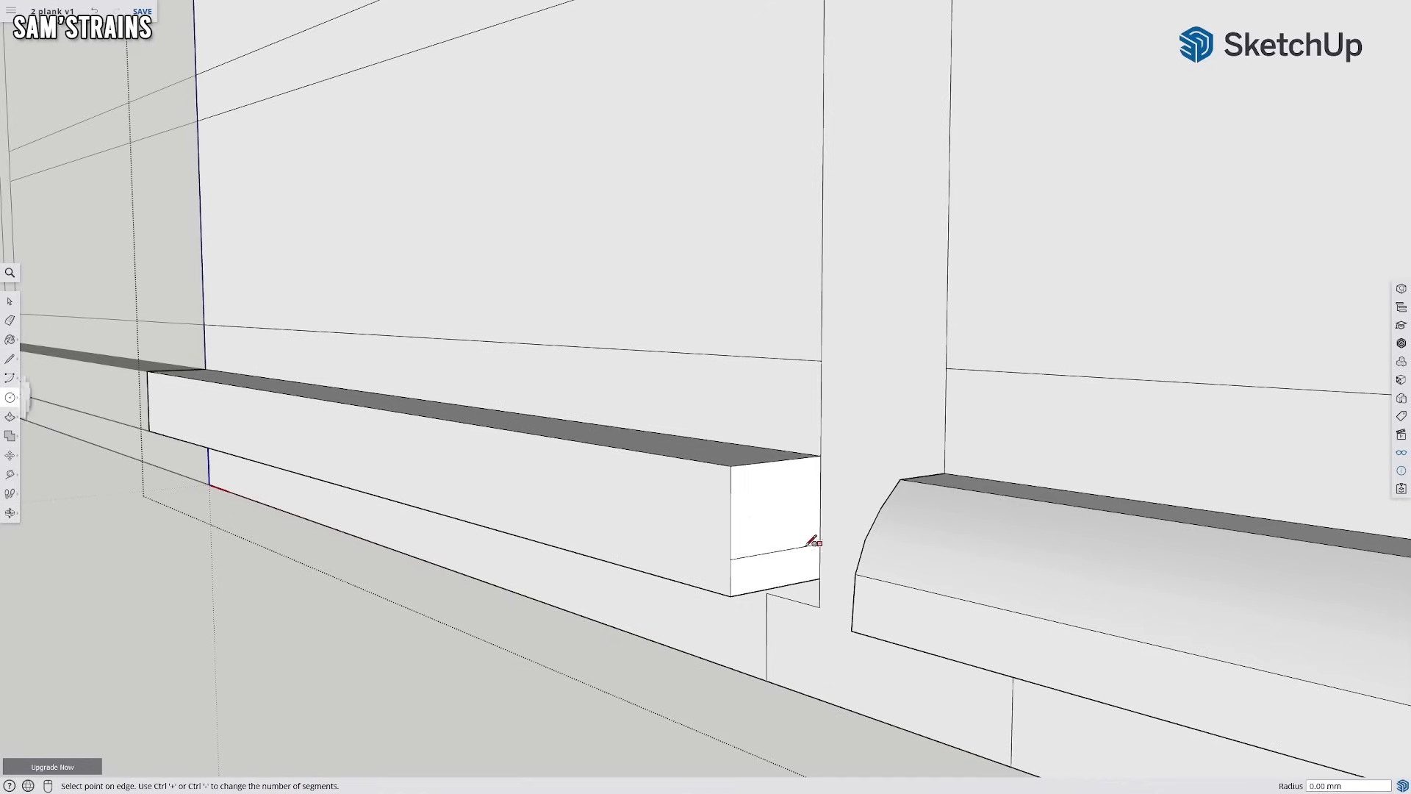
click(735, 559)
click(793, 416)
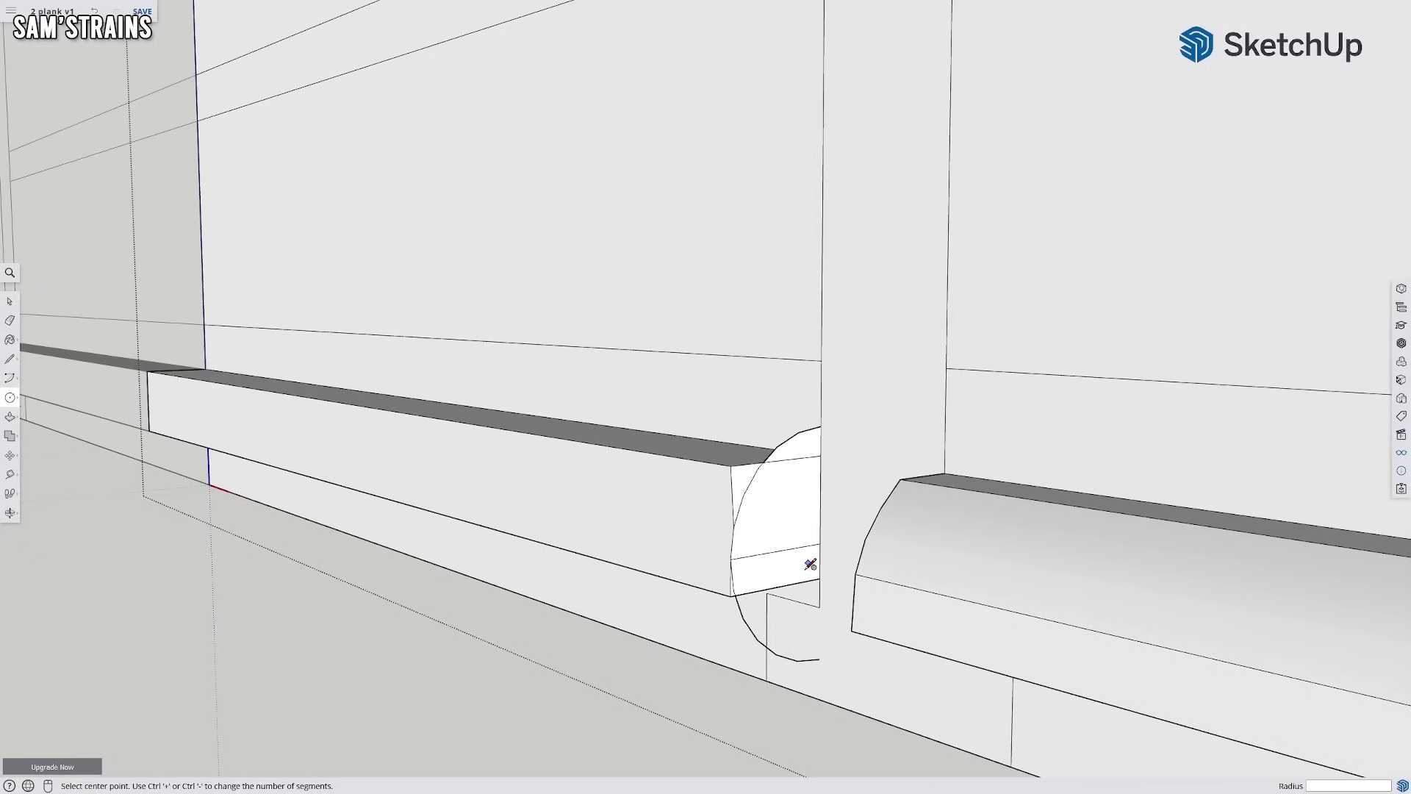
Erase the circle's surplus segments and the horizontal line, leaving only the arc on the bar's end face
middle_drag(765, 567, 699, 577)
click(10, 397)
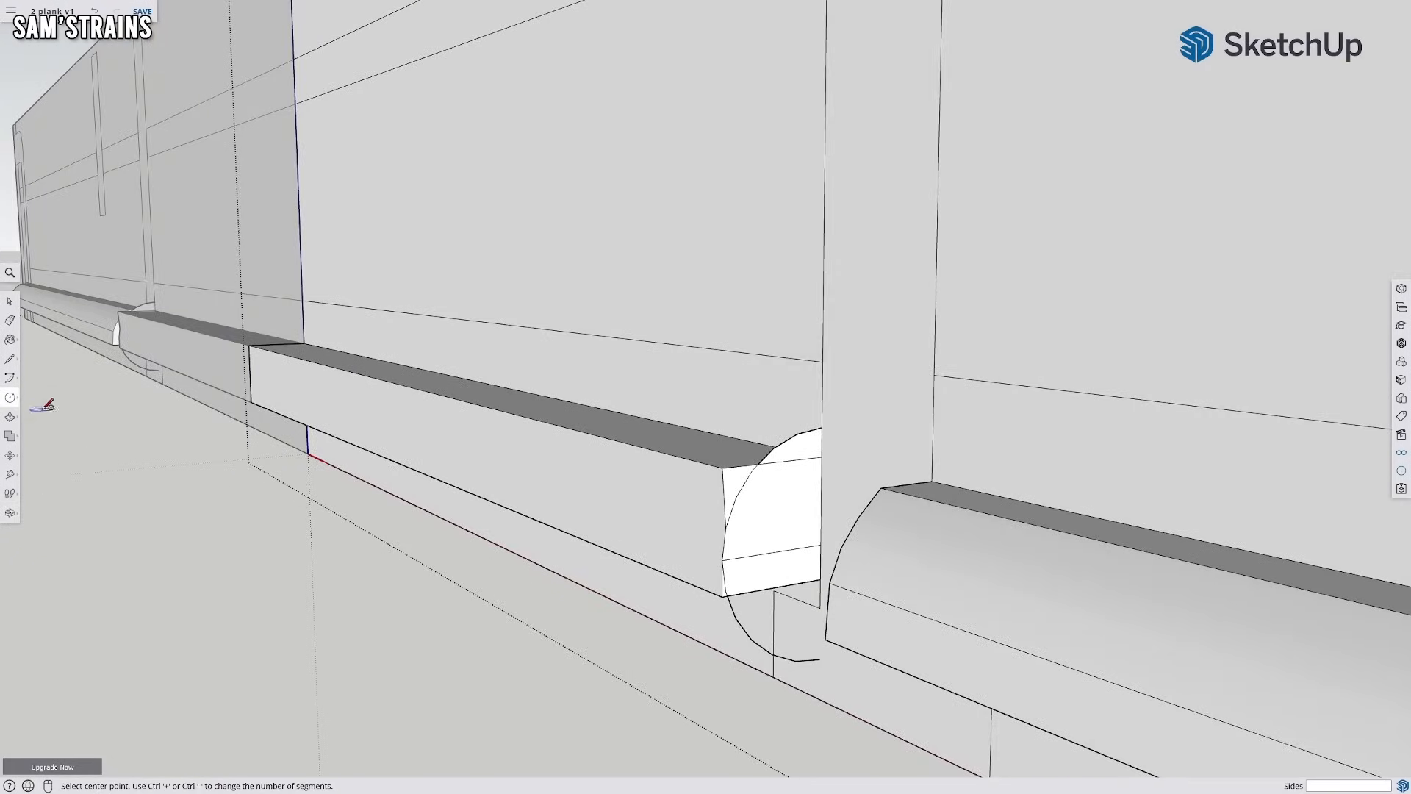
click(9, 320)
middle_drag(765, 662, 725, 654)
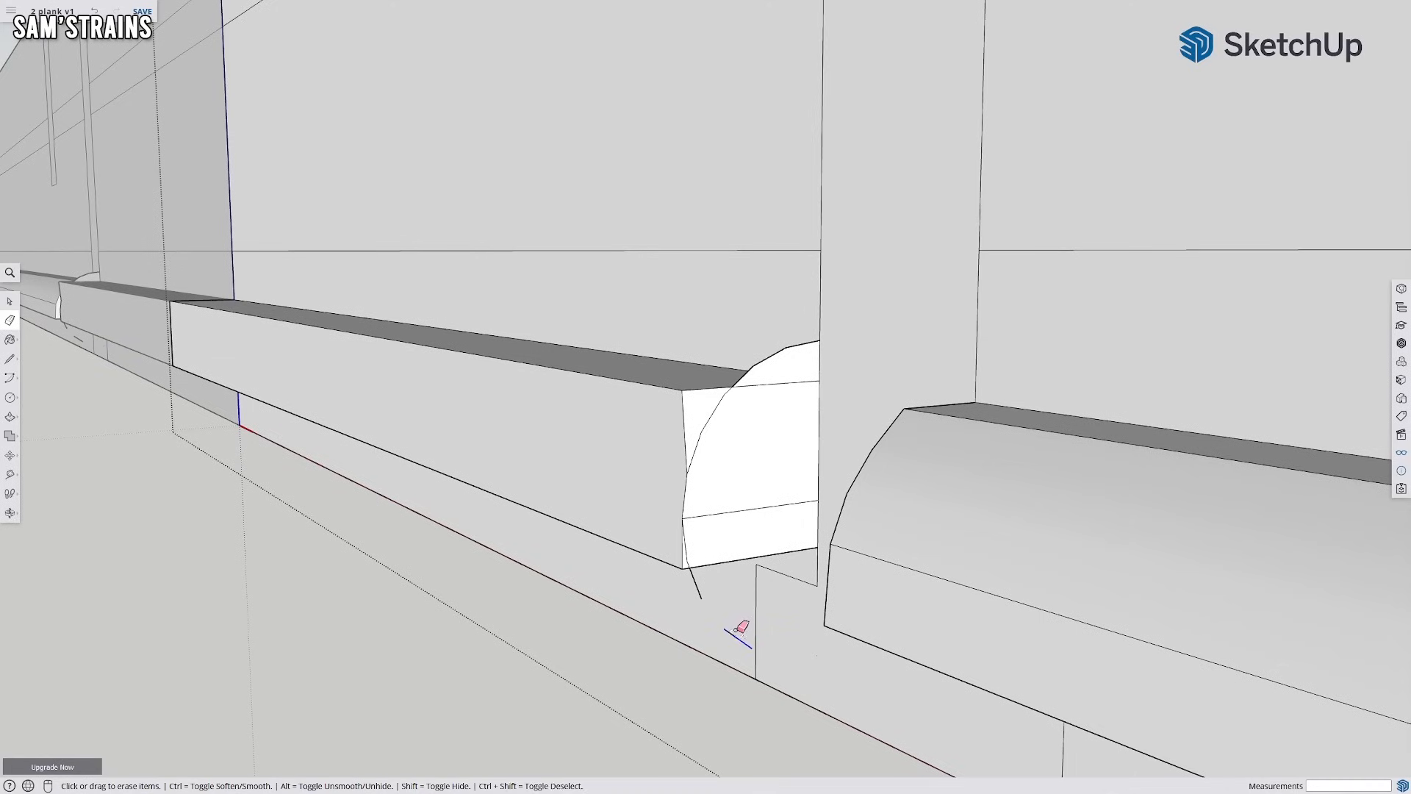
mouse_move(706, 581)
middle_down()
mouse_move(753, 444)
mouse_move(737, 420)
middle_up()
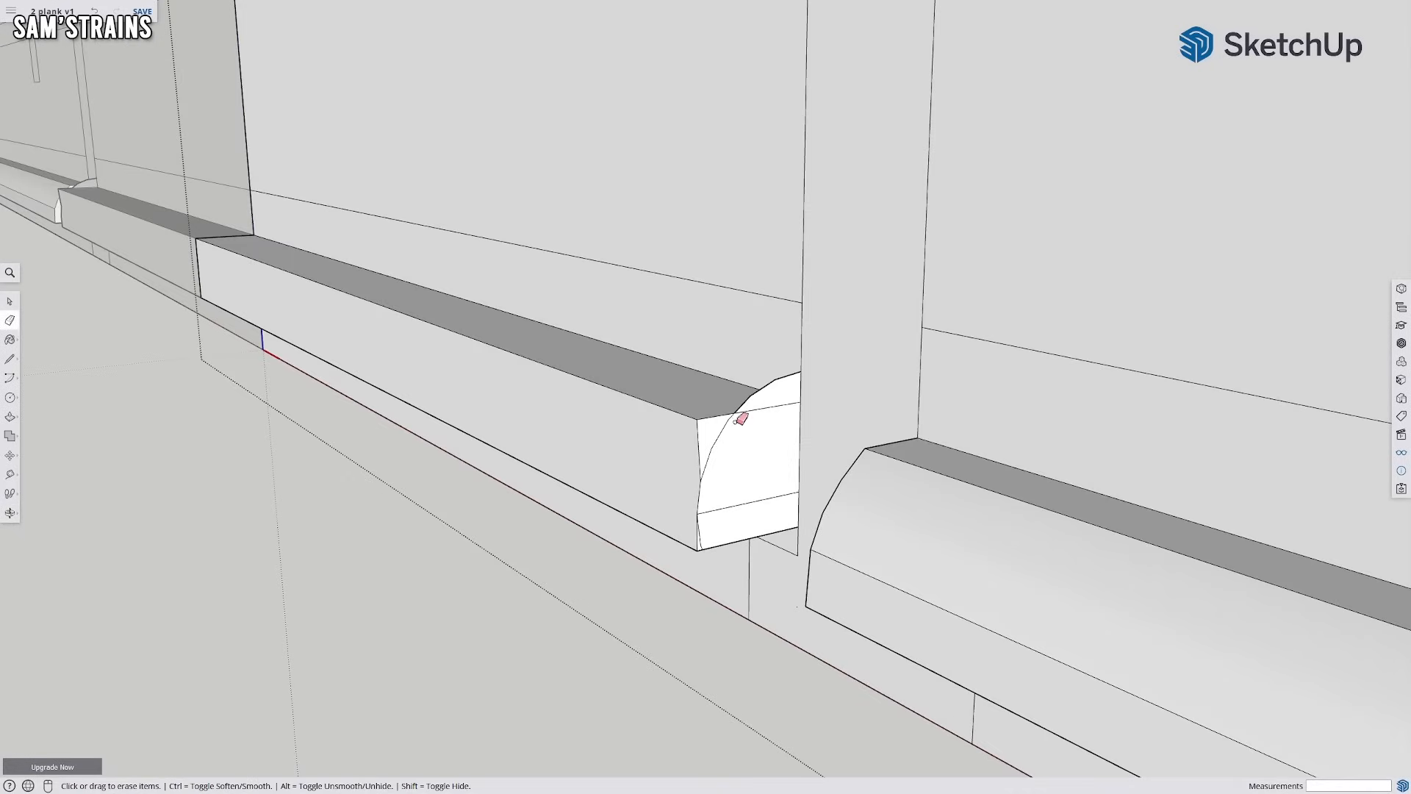
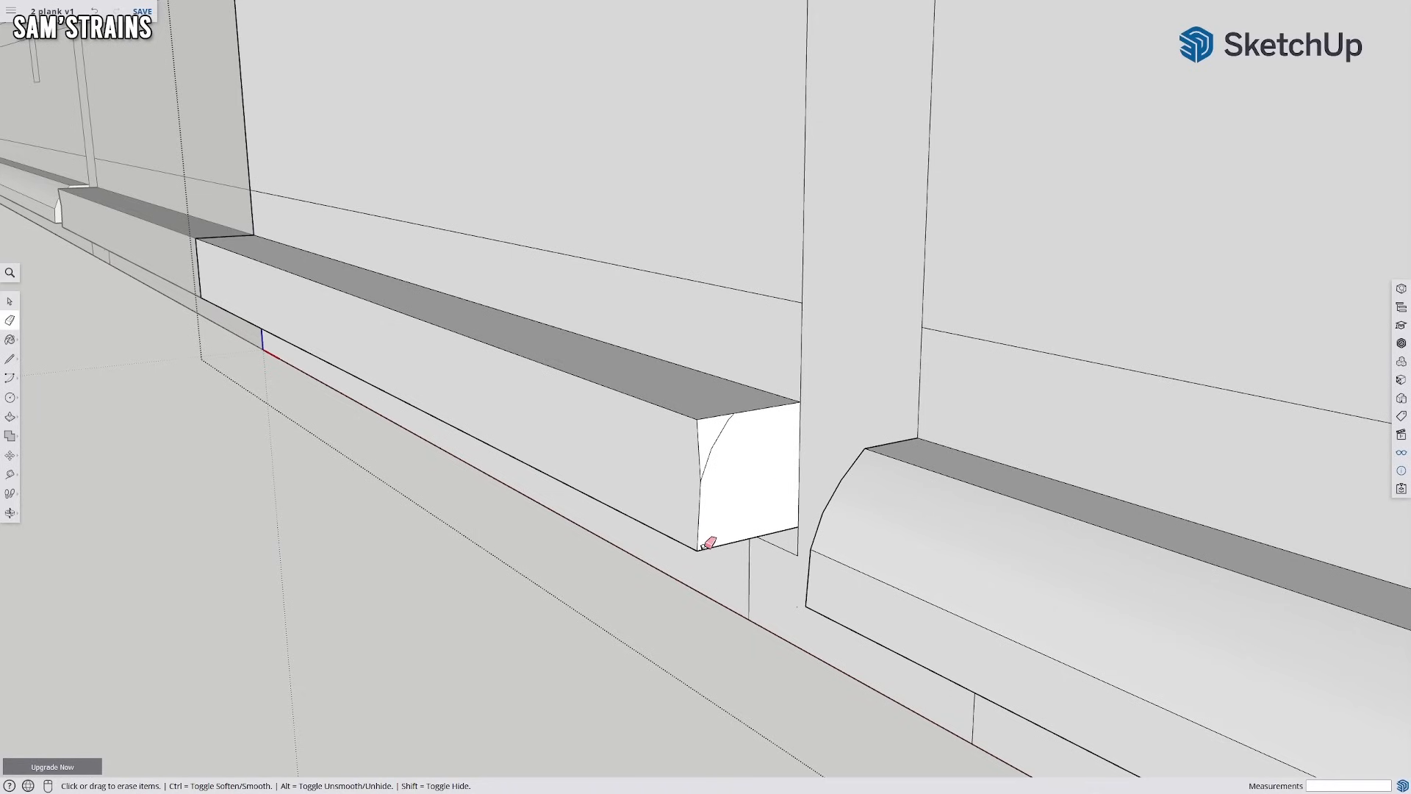
mouse_move(704, 447)
middle_down()
mouse_move(615, 438)
mouse_move(510, 385)
mouse_move(485, 340)
mouse_move(434, 328)
mouse_move(435, 299)
mouse_move(561, 395)
mouse_move(753, 456)
middle_up()
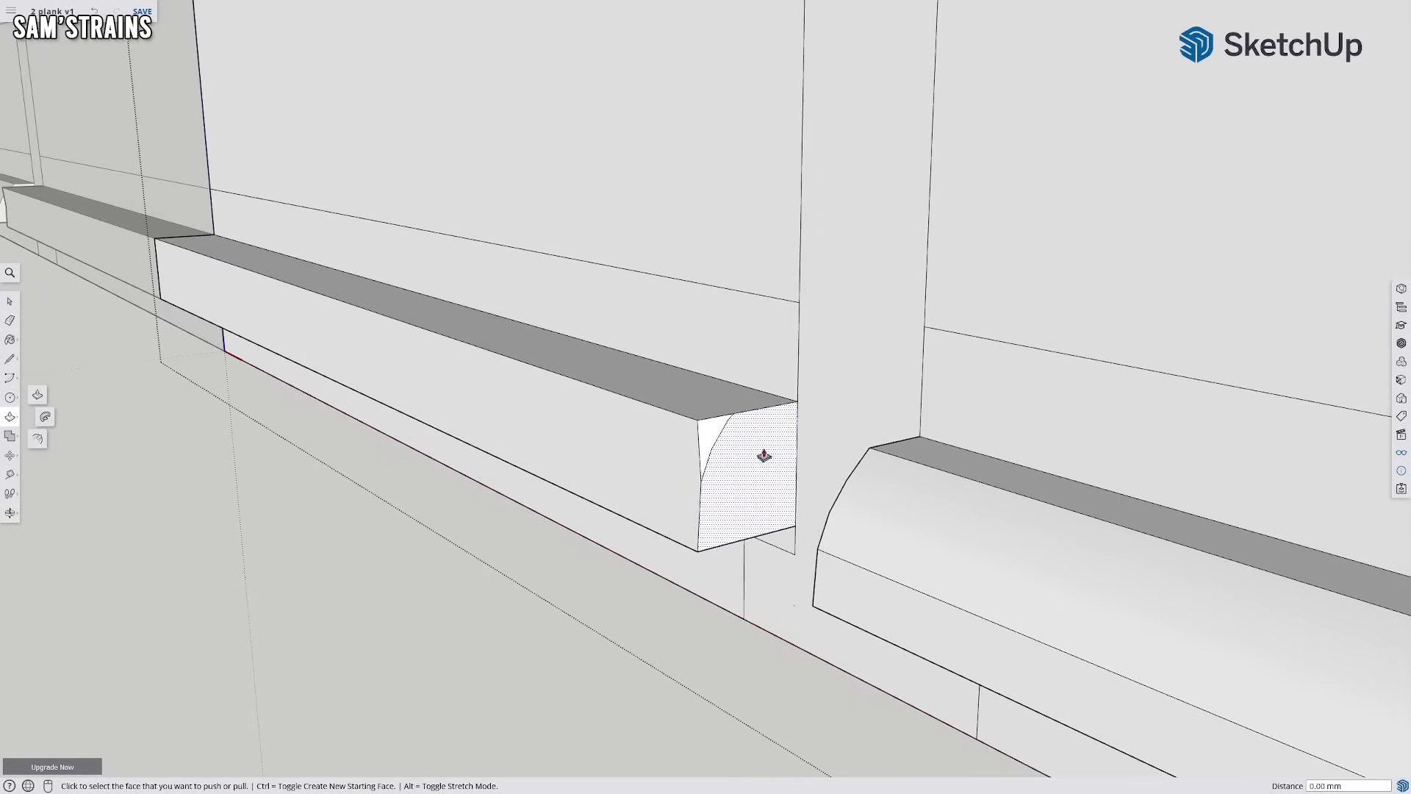
Undo the circle and its trimming so only the horizontal line is left on the bar's end face
mouse_move(813, 482)
middle_down()
mouse_move(839, 508)
mouse_move(735, 489)
middle_up()
key(p)
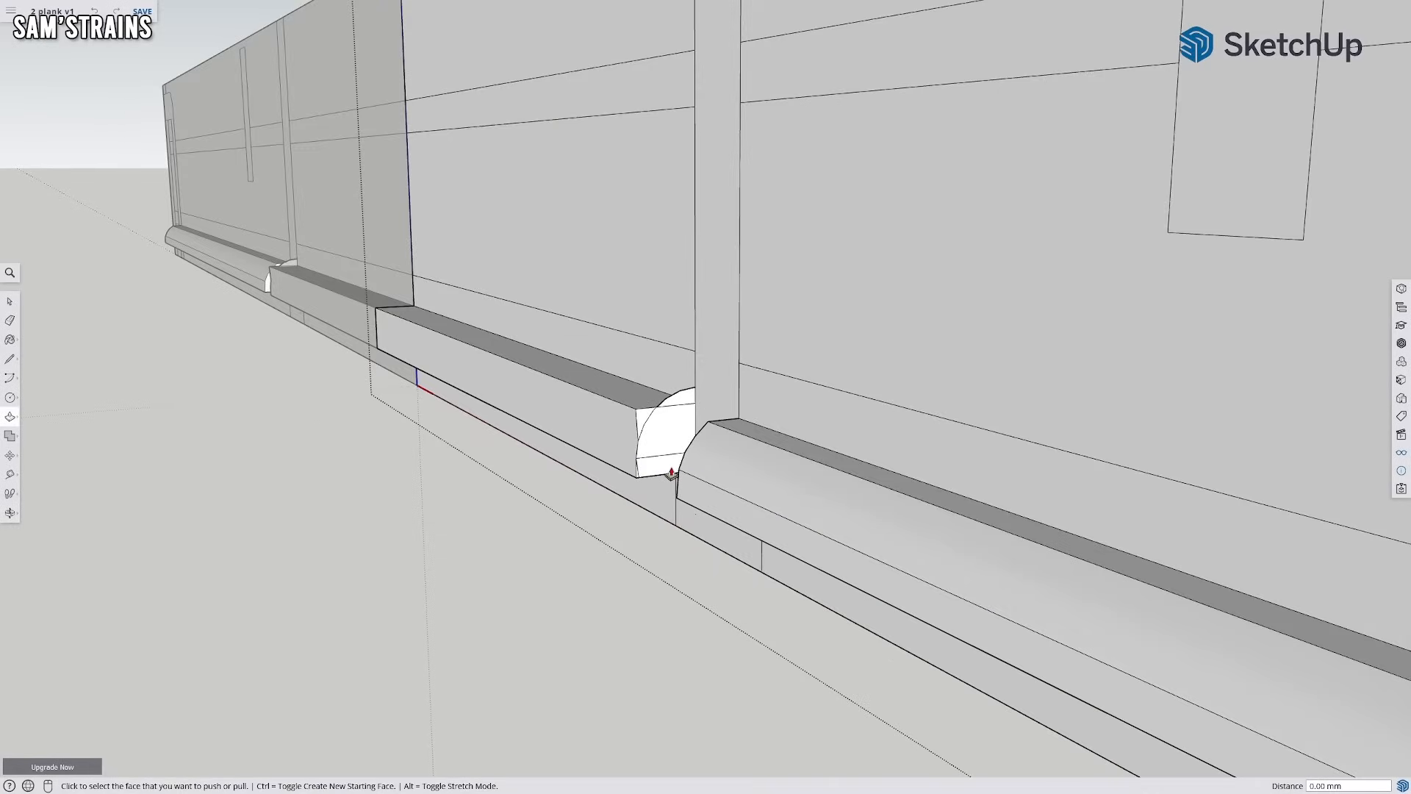
scroll(671, 472, up, 5)
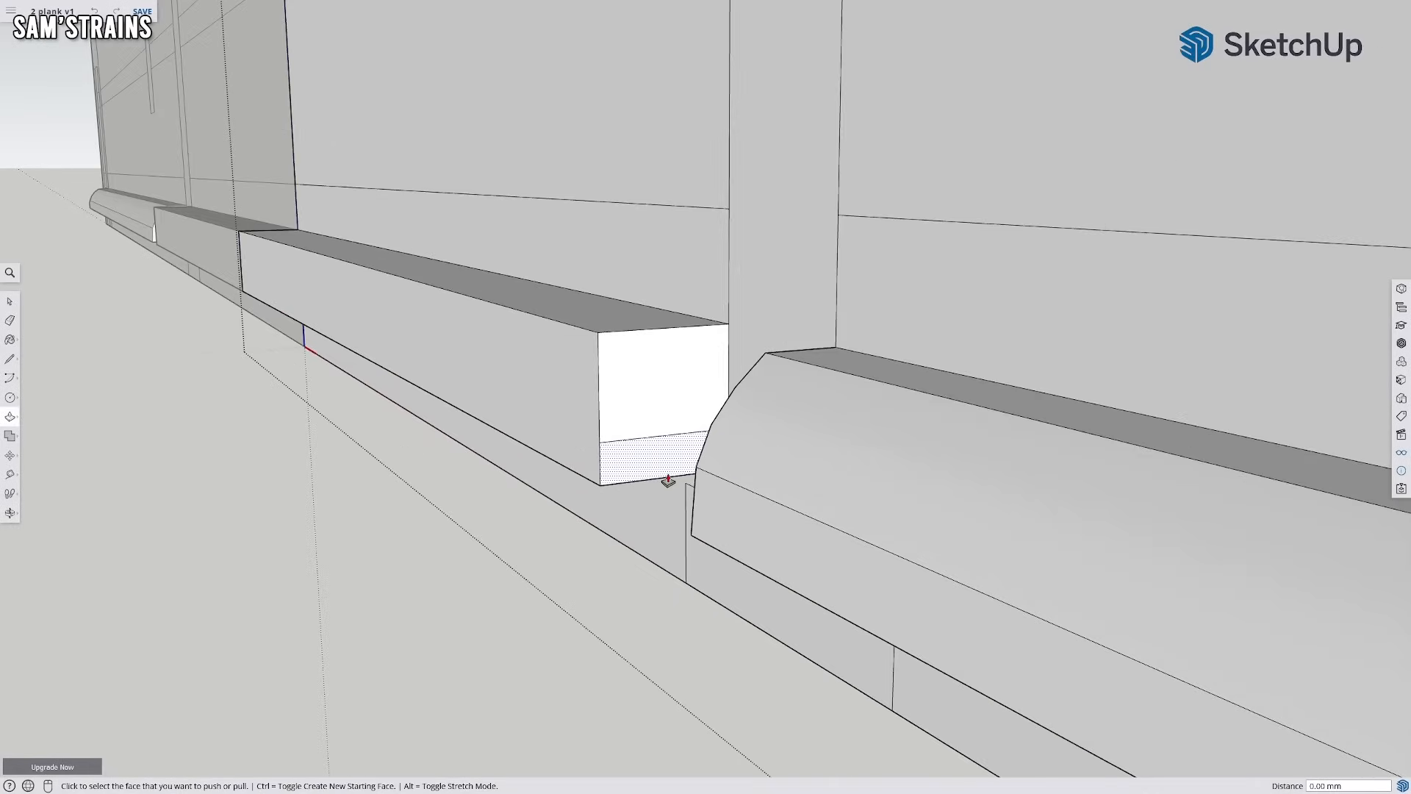
Add a line midway between the end face's lower edge and the existing line, and draw a circle from its inner to its outer end
scroll(172, 488, up, 2)
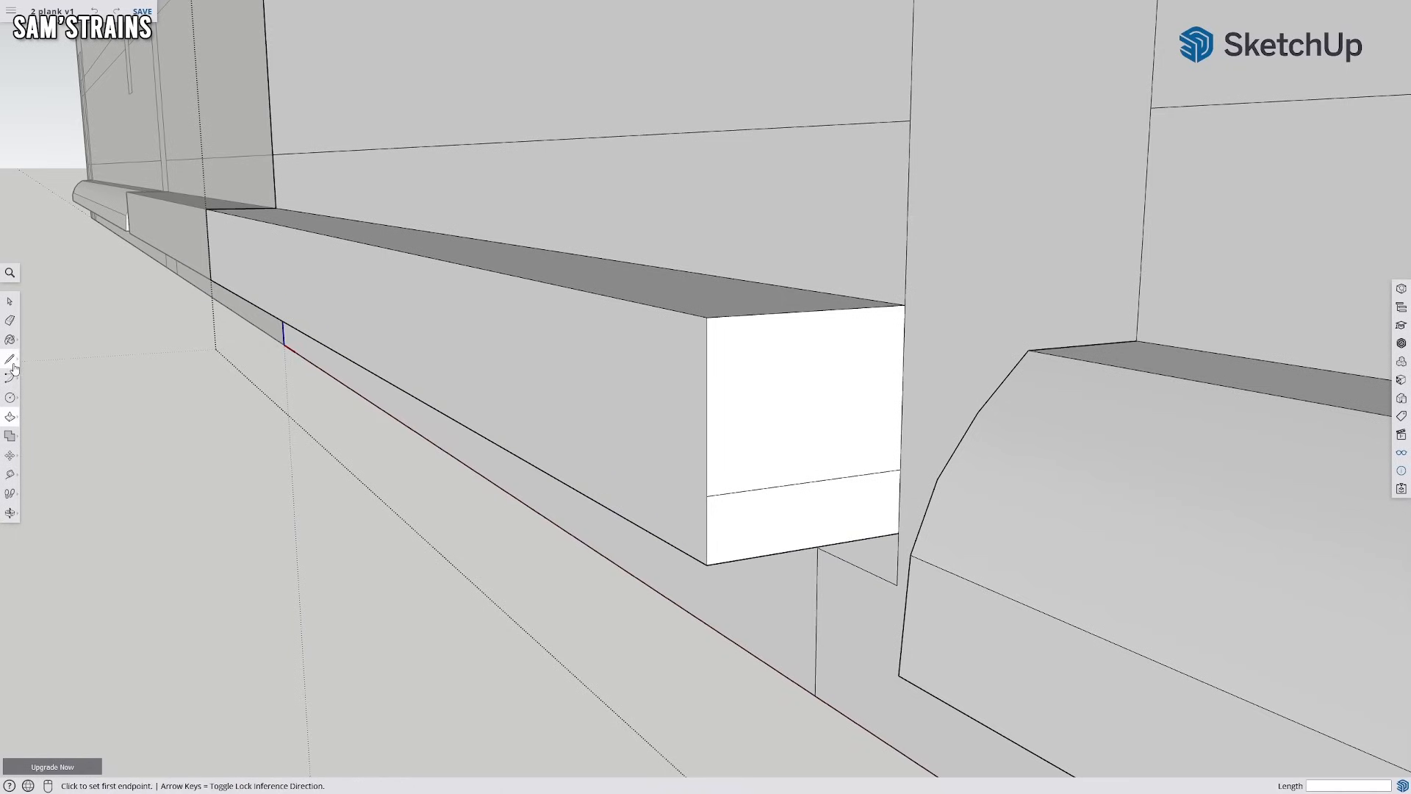
click(896, 499)
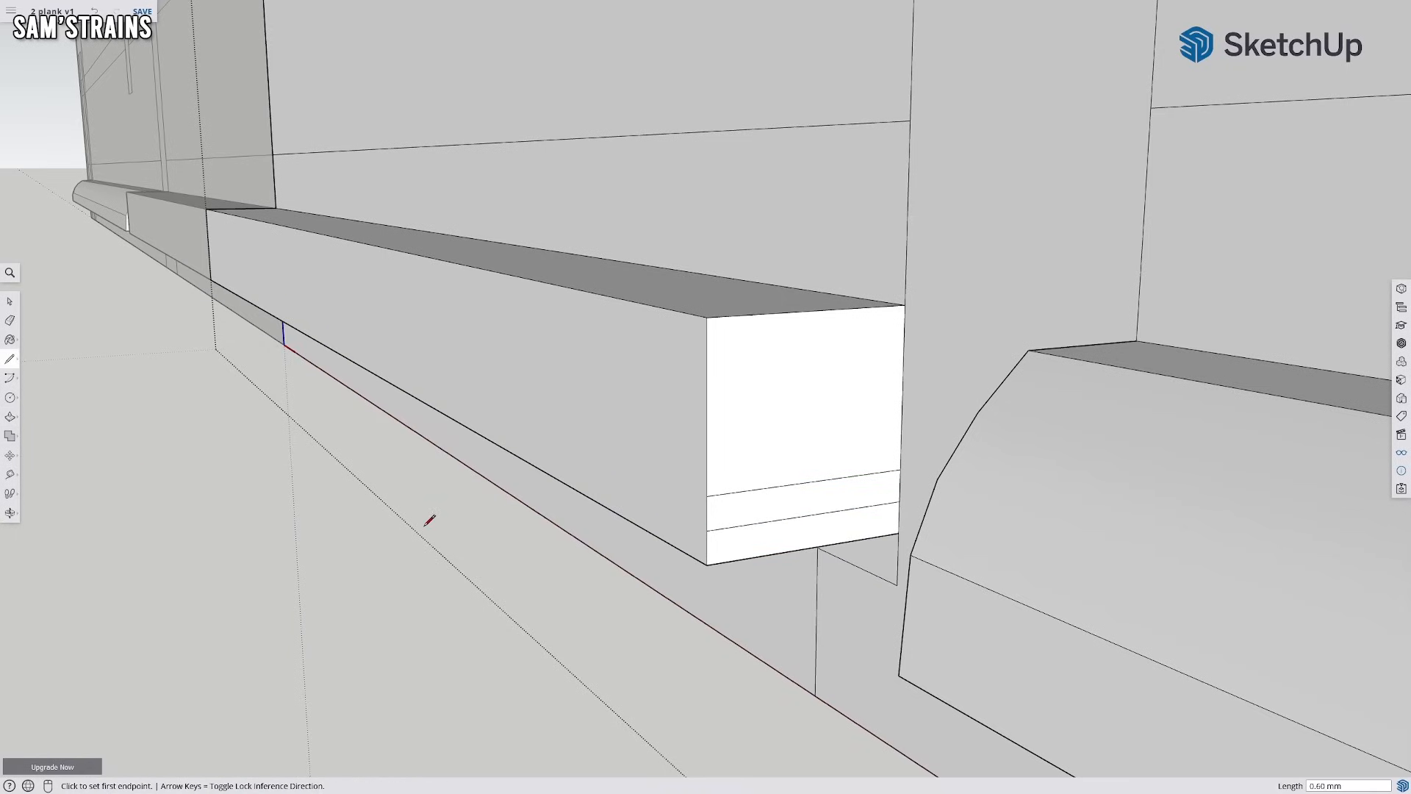
click(10, 397)
click(902, 502)
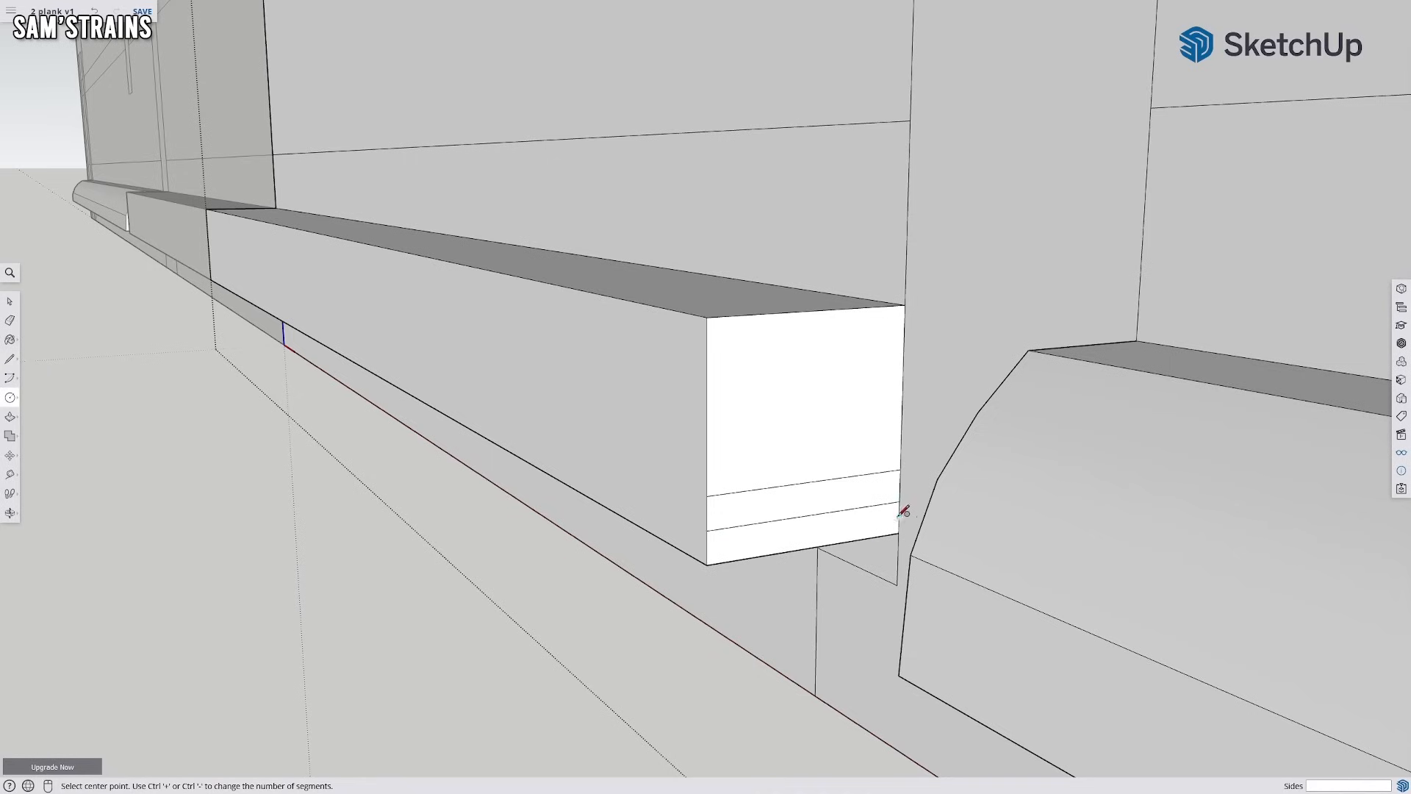
click(708, 531)
click(793, 416)
Erase the circle segments that extend above and below the central bar's end face
scroll(821, 474, down, 3)
middle_drag(815, 491, 811, 552)
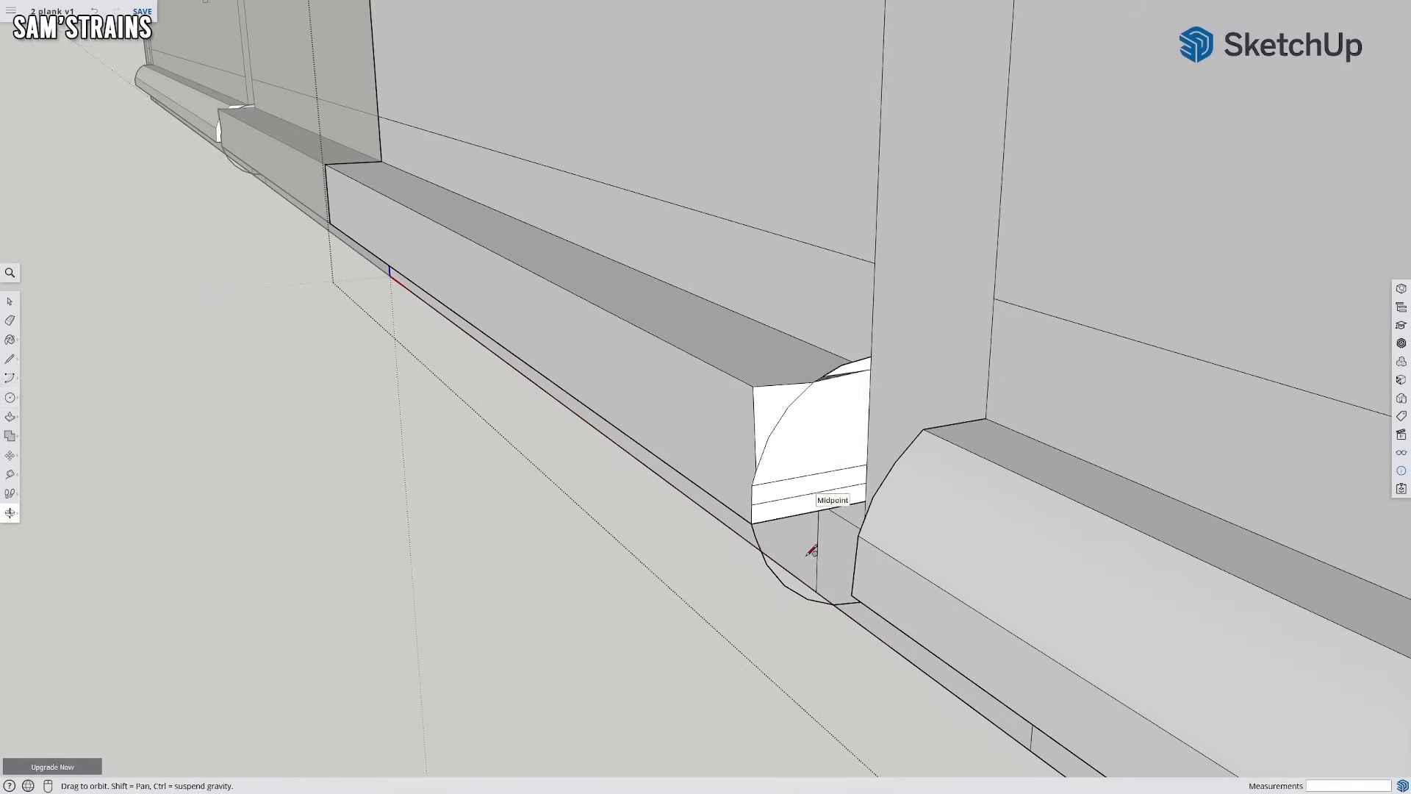
scroll(814, 343, up, 2)
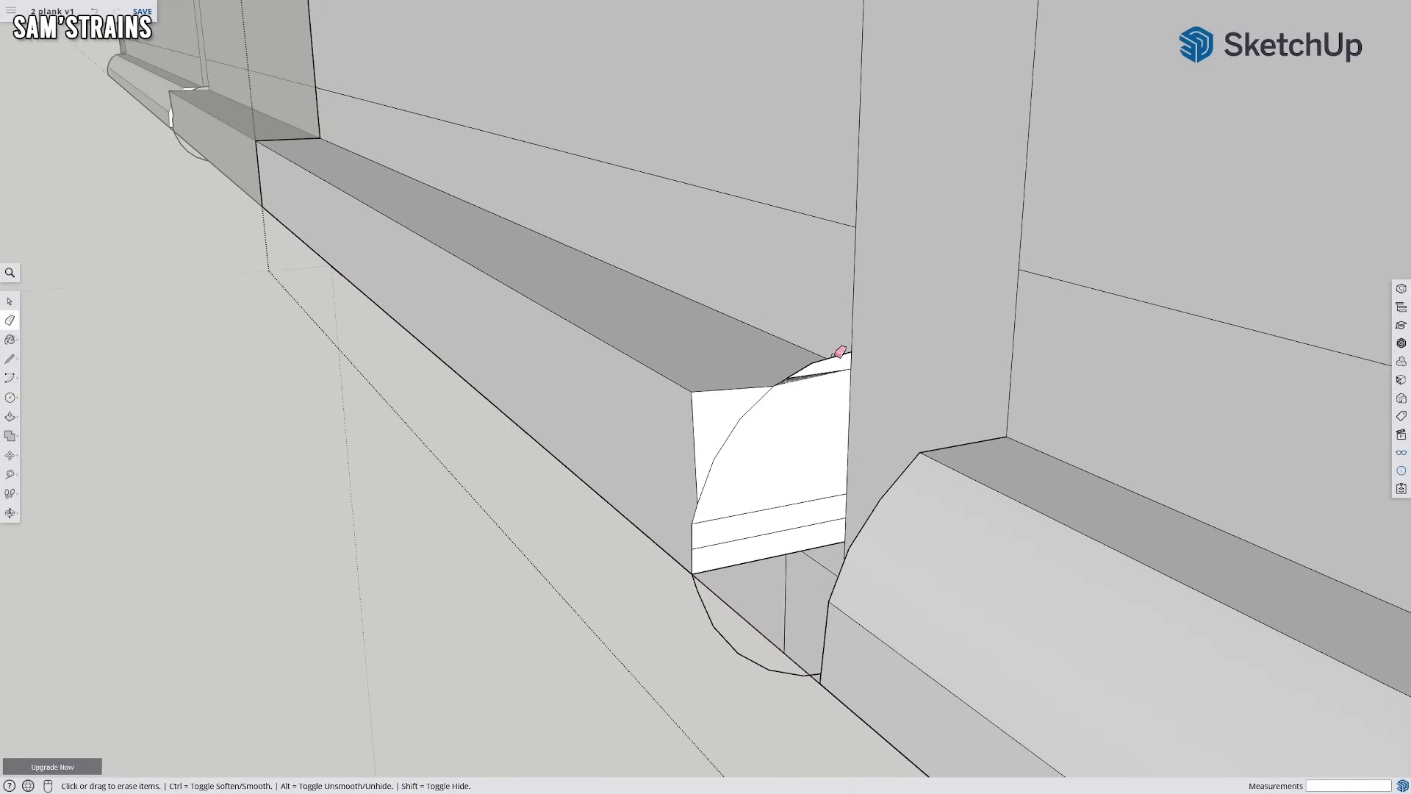
scroll(829, 358, up, 4)
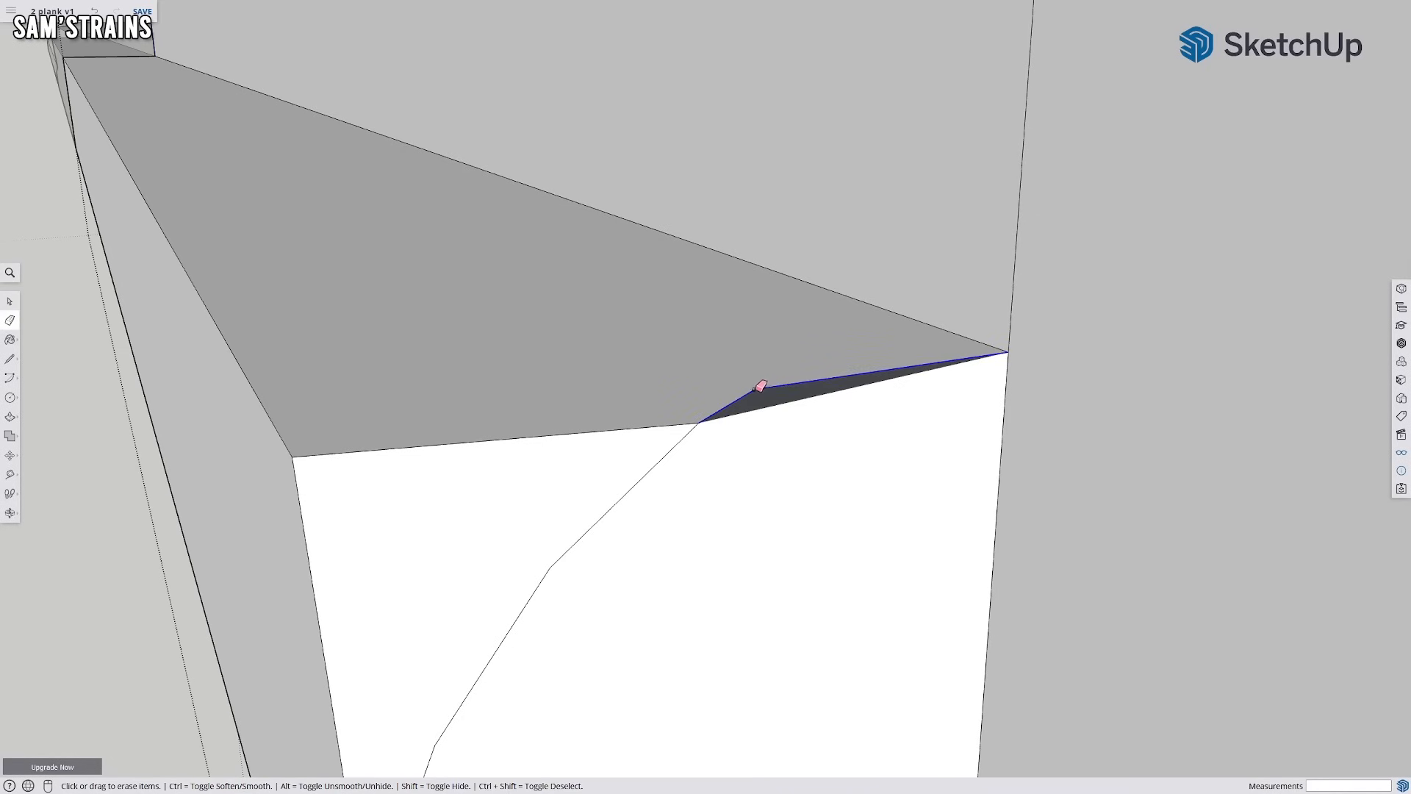
scroll(761, 386, down, 5)
scroll(735, 608, up, 2)
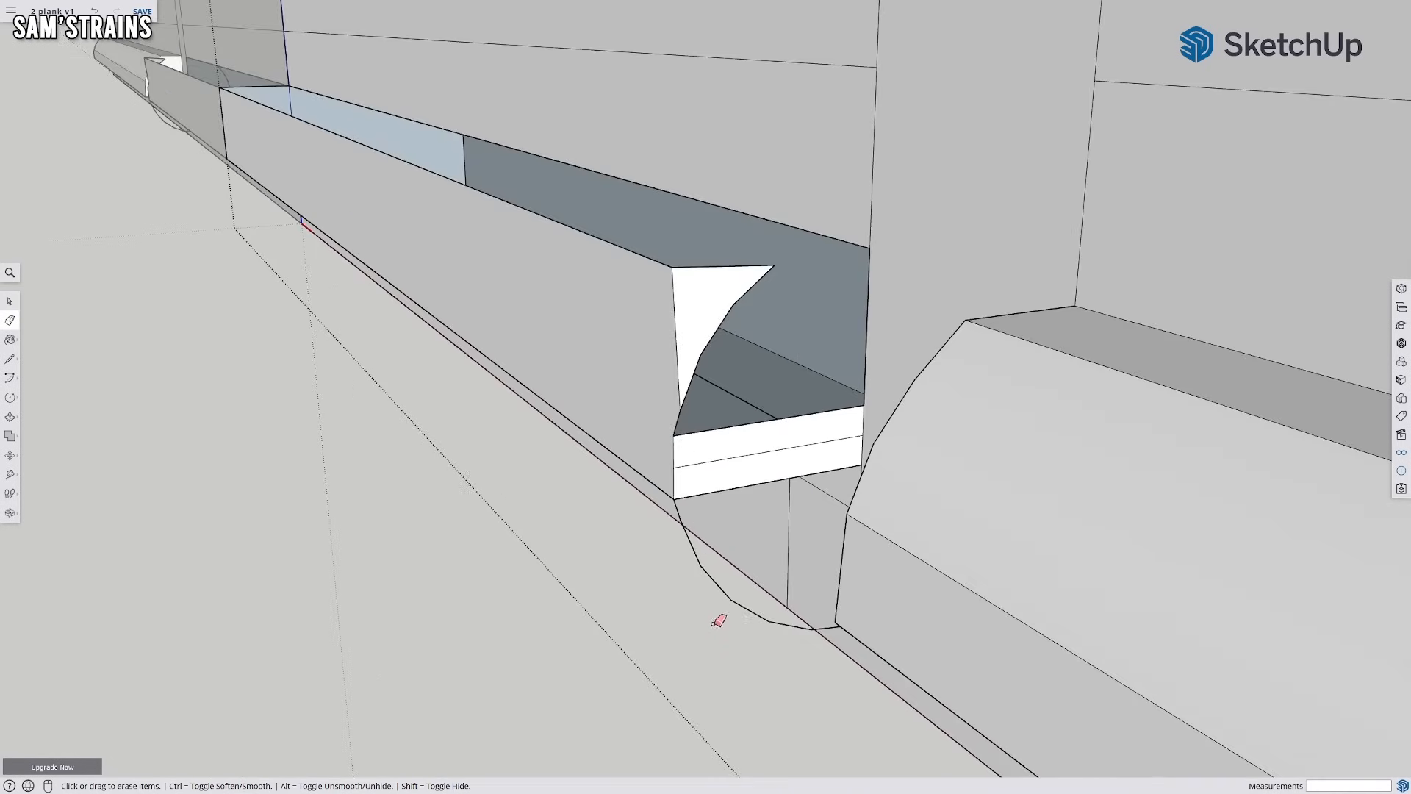
middle_drag(640, 526, 753, 542)
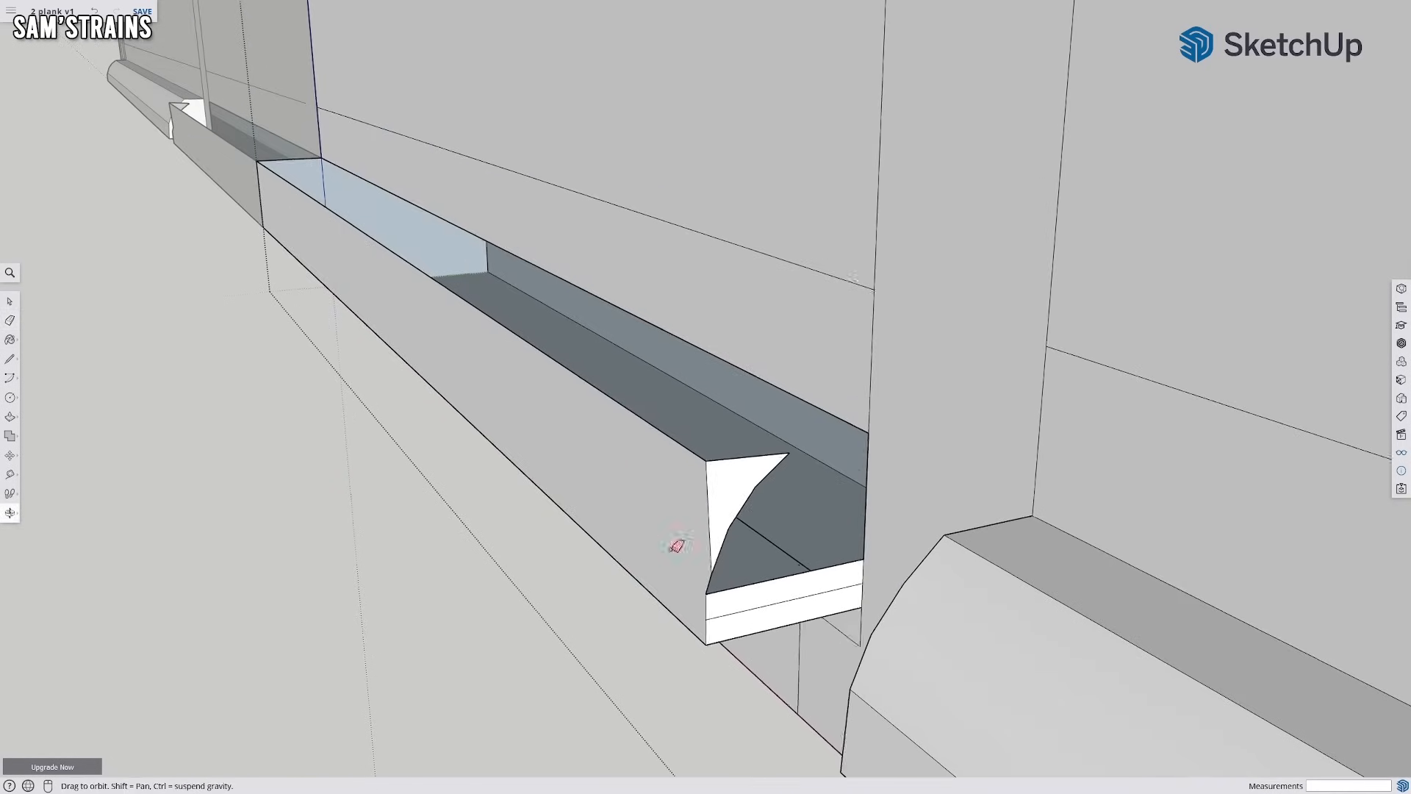
Redraw the missing top edge of the bar's end face between the arc and the foot block strip
click(16, 365)
scroll(829, 458, up, 3)
click(903, 499)
click(1069, 452)
middle_drag(1070, 452, 860, 507)
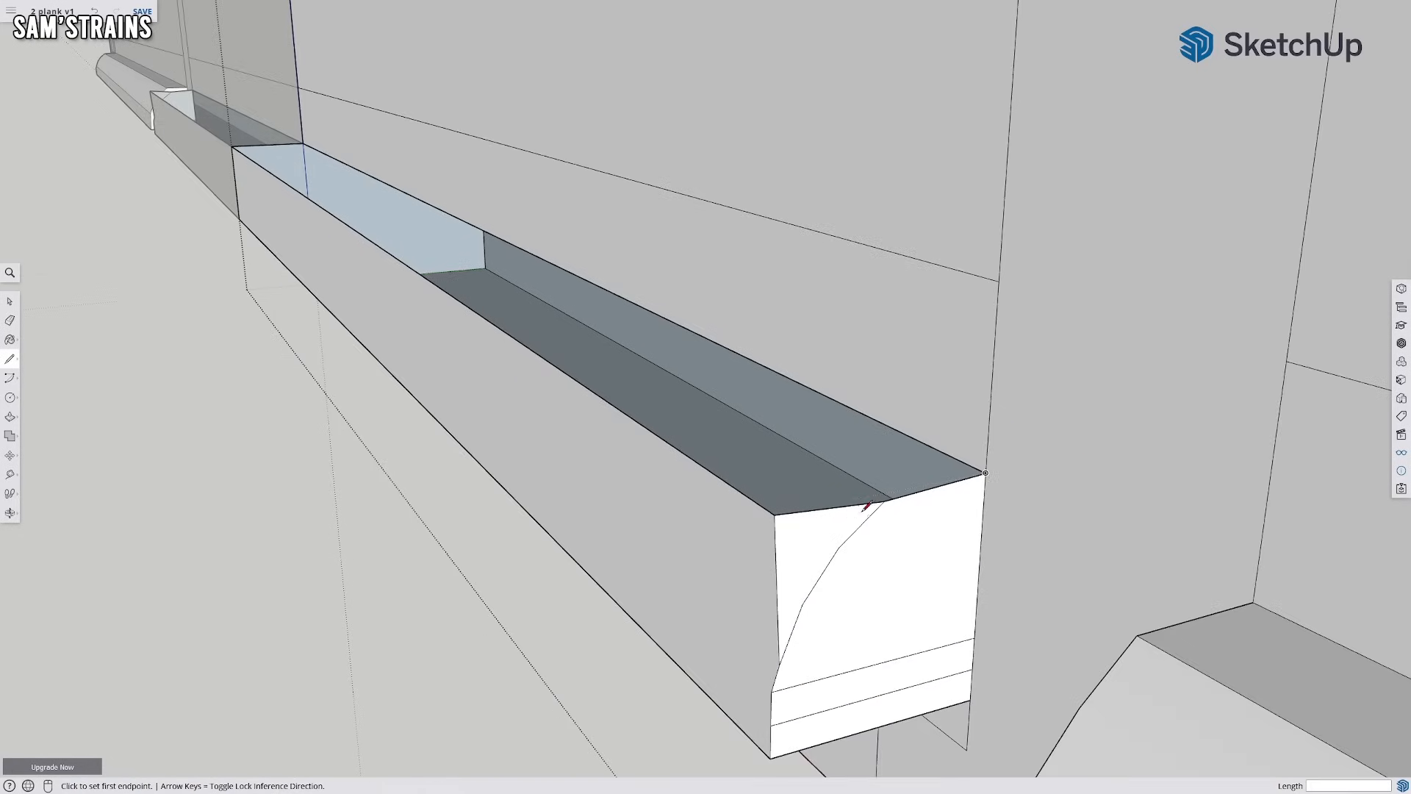
Close the bar's open top with a 9.40 mm line from the arc's upper end to the wagon side's central edge
click(884, 501)
scroll(498, 356, down, 5)
middle_drag(498, 356, 868, 459)
shift+middle_drag(478, 331, 693, 468)
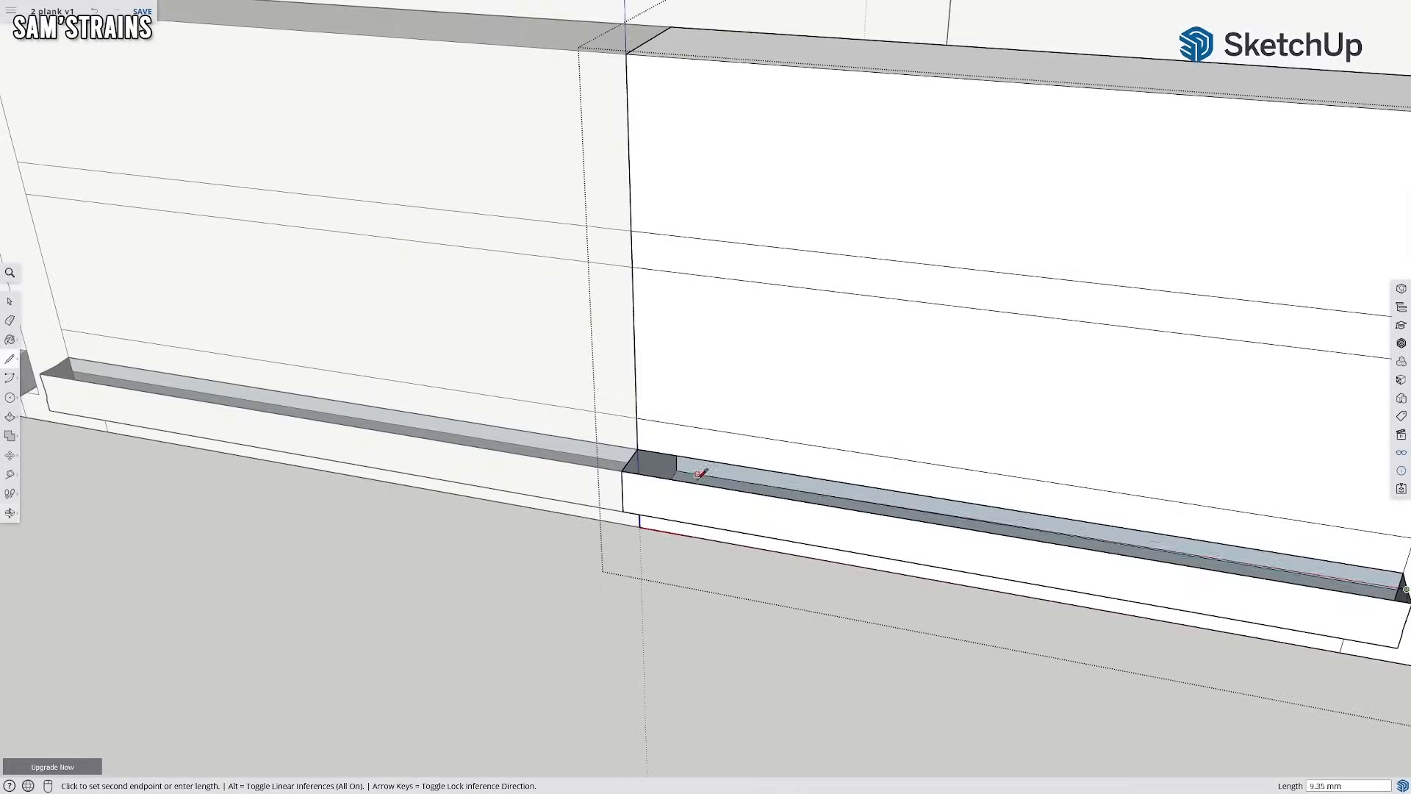
scroll(693, 467, up, 4)
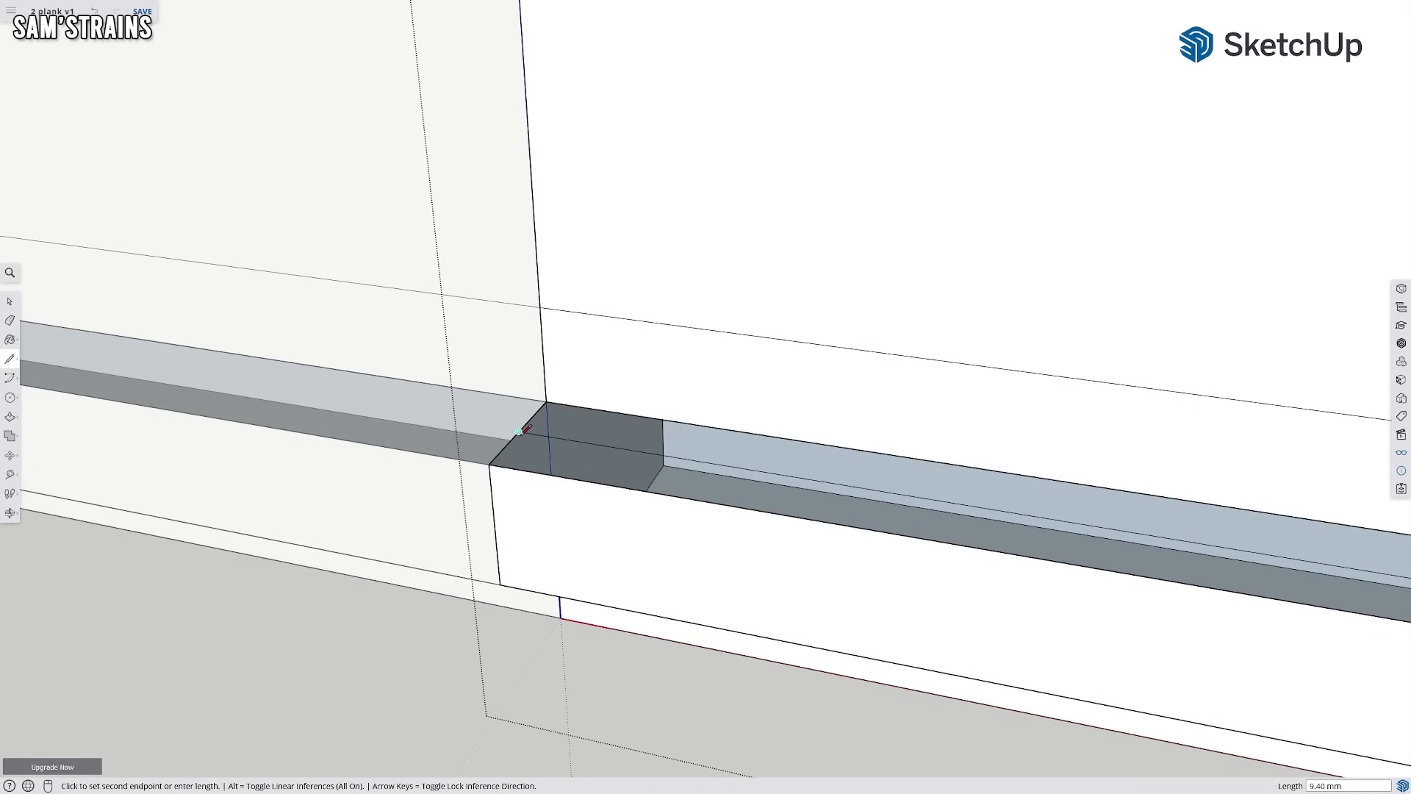
click(519, 432)
scroll(702, 462, down, 3)
Erase the two horizontal construction lines from the bar's end face, keeping the arc
scroll(857, 501, down, 3)
mouse_move(699, 412)
middle_down()
mouse_move(765, 434)
mouse_move(457, 262)
mouse_move(451, 282)
mouse_move(553, 413)
middle_up()
scroll(559, 422, up, 3)
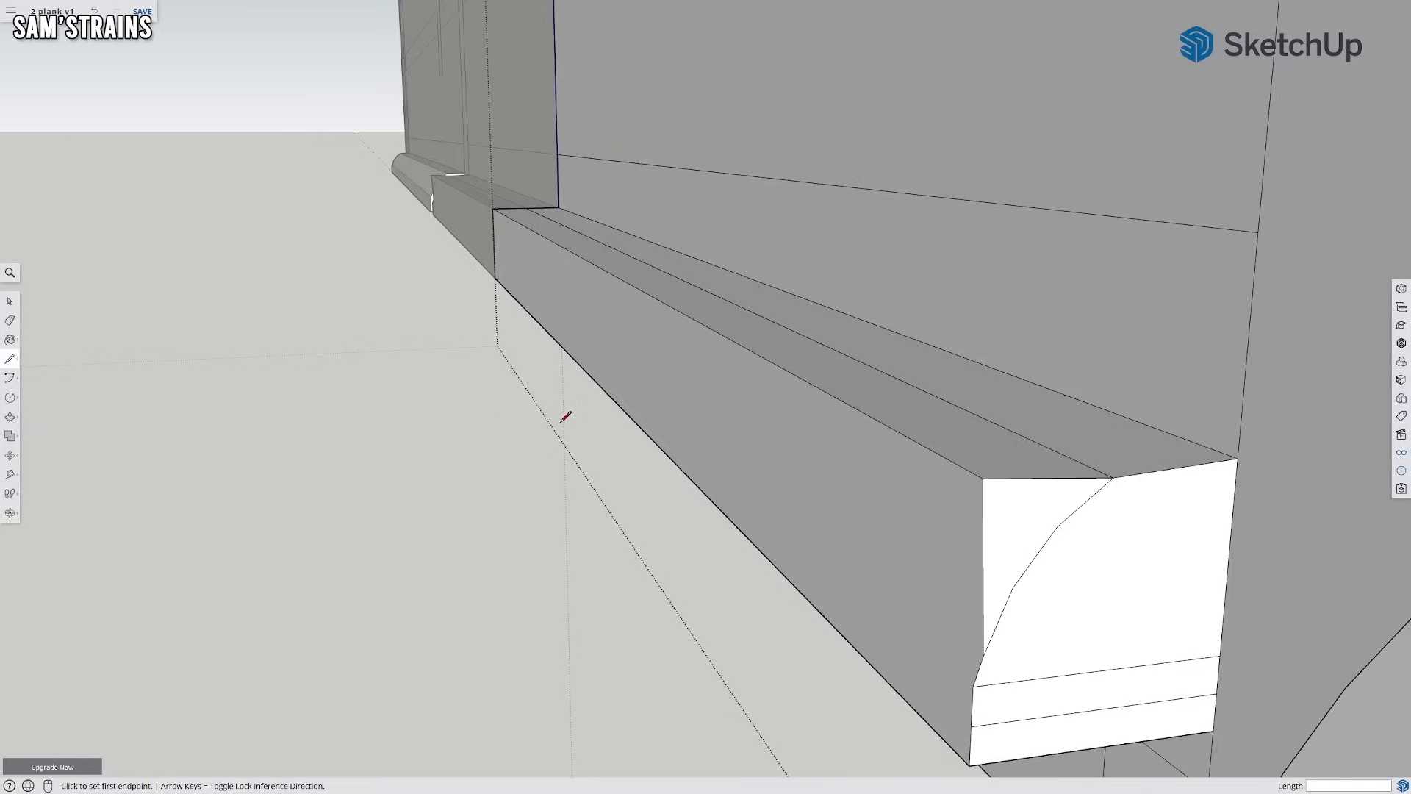
scroll(560, 423, down, 1)
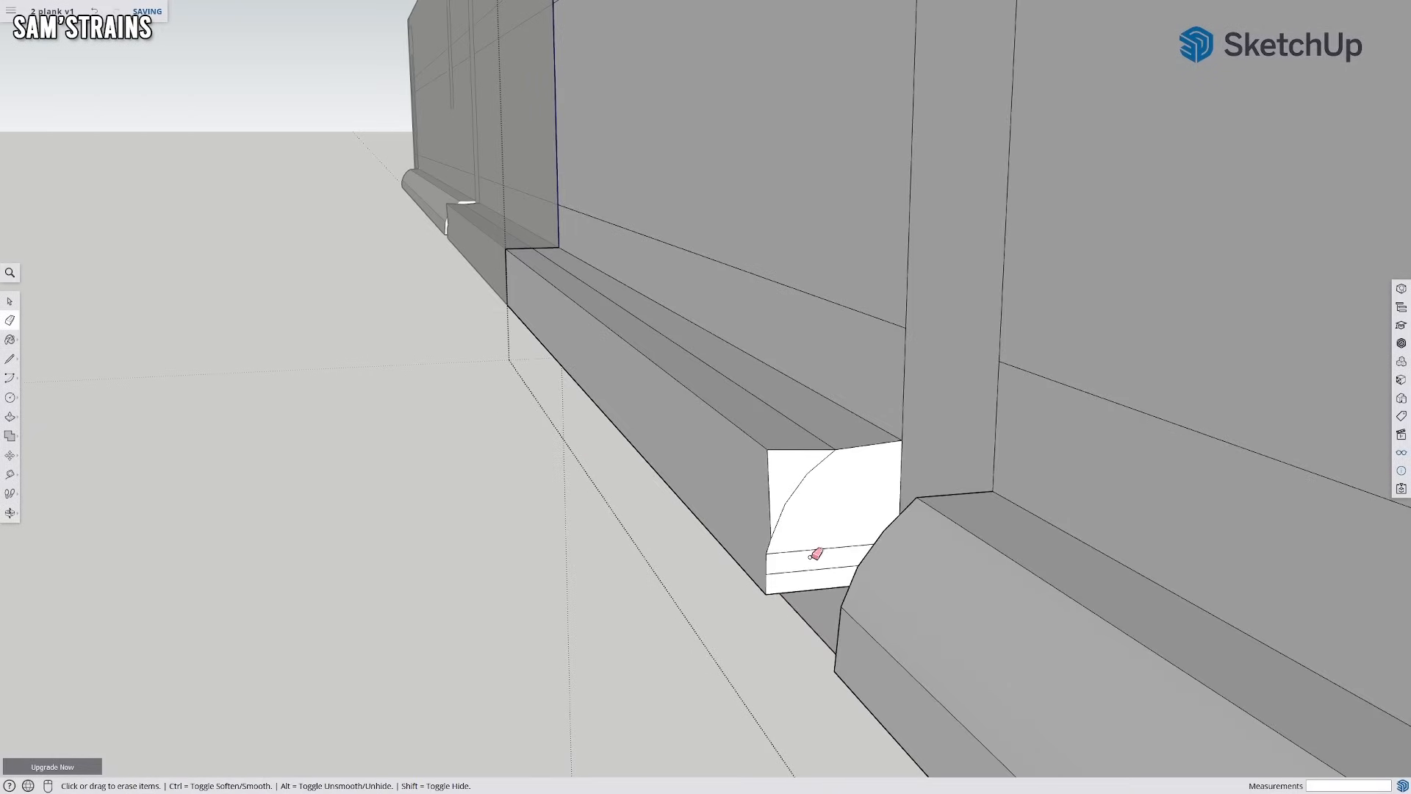
scroll(802, 564, up, 2)
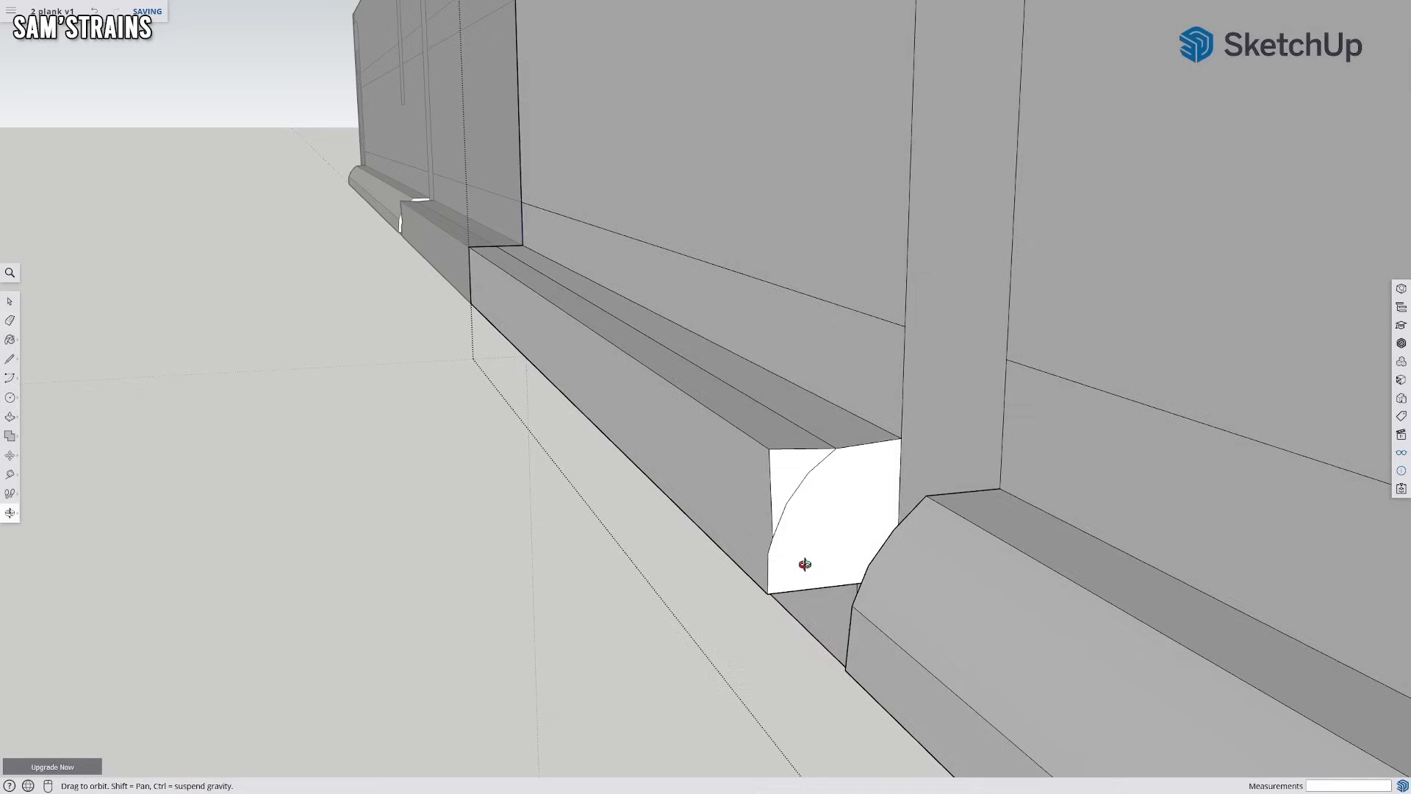
Push the corner area outside the arc back along the central bar's full 9.40 mm length to round its outer upper edge
click(15, 421)
click(790, 482)
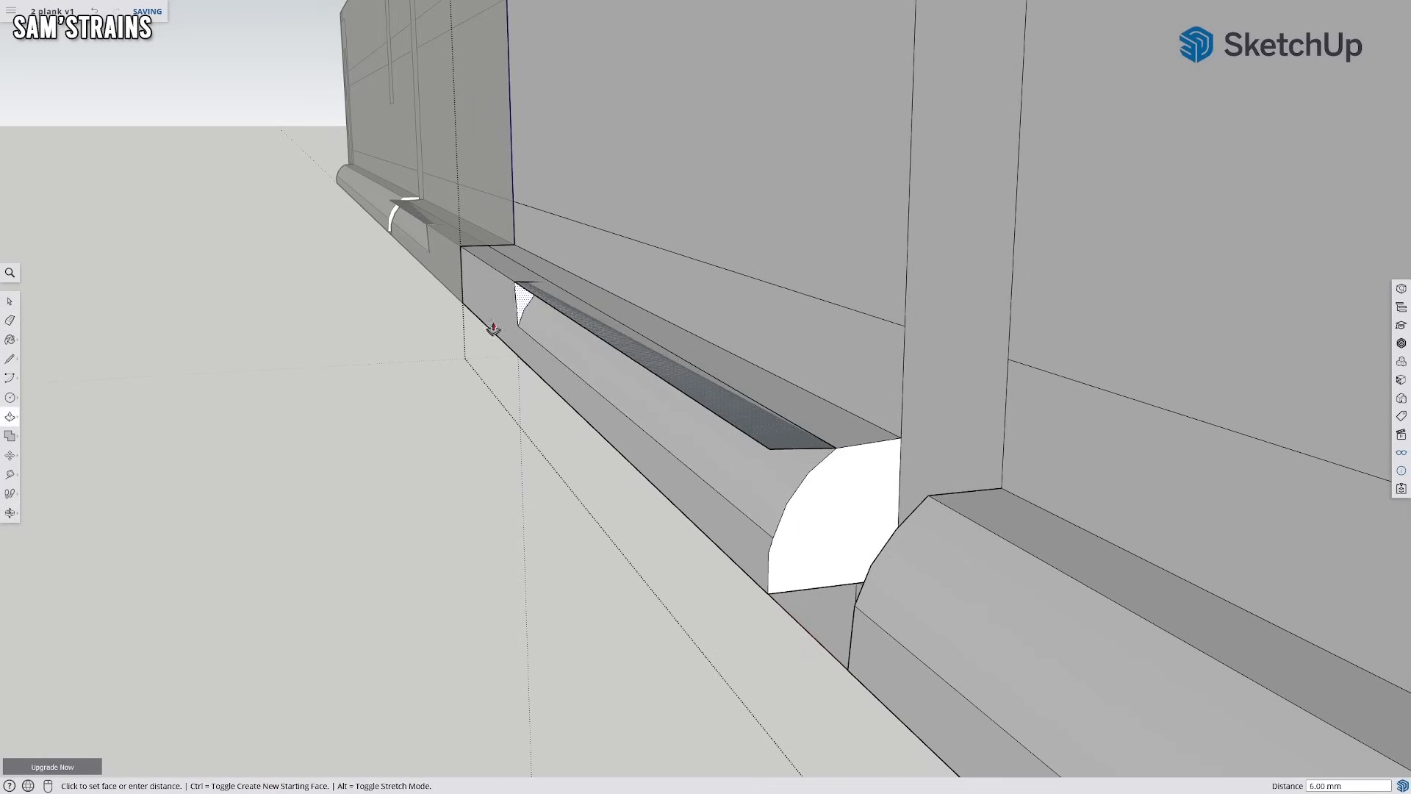
shift+middle_drag(497, 330, 926, 527)
scroll(956, 507, up, 4)
click(755, 395)
scroll(719, 487, down, 1)
Erase the leftover long outer edge and its short end edge above the central bar's rounded face
middle_drag(719, 487, 860, 245)
middle_drag(705, 353, 397, 400)
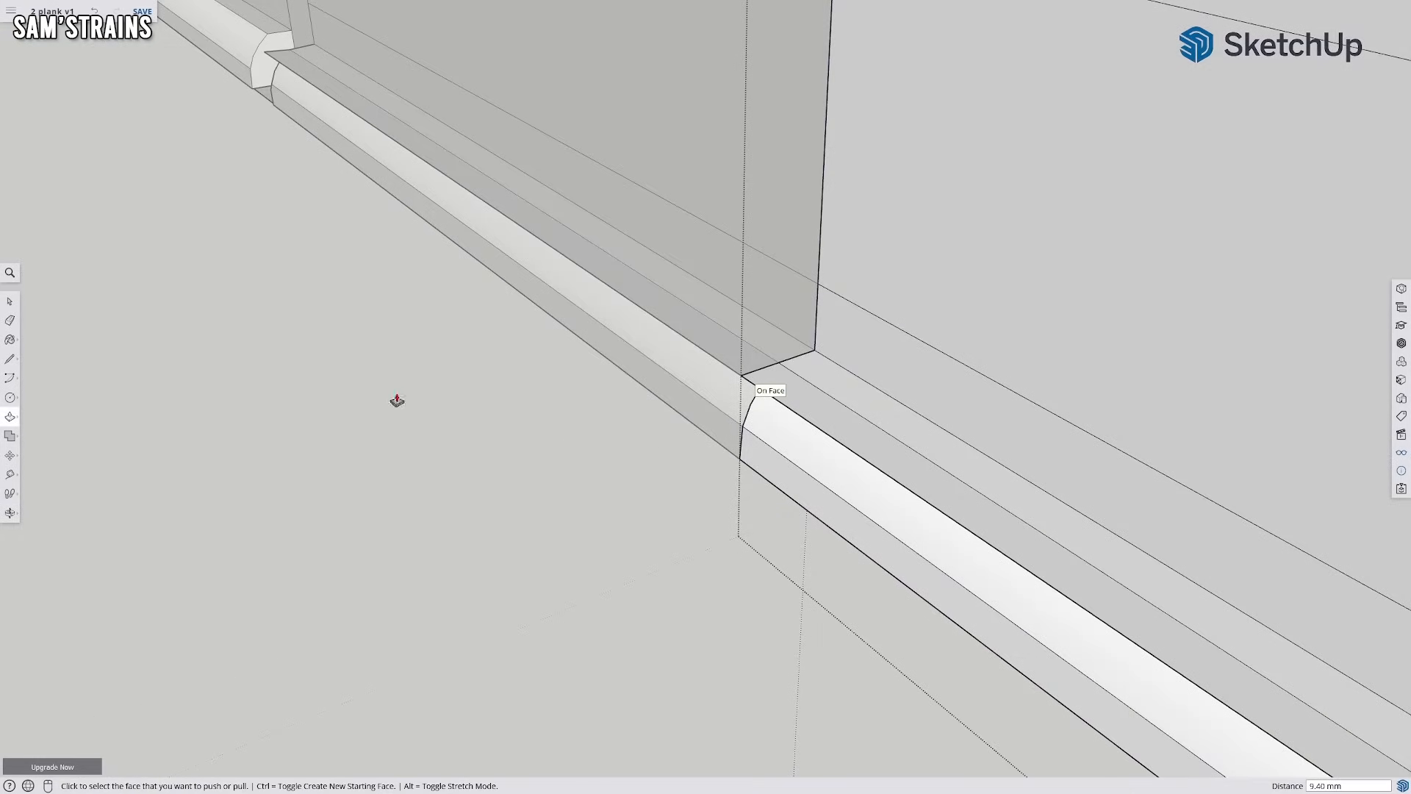
click(11, 322)
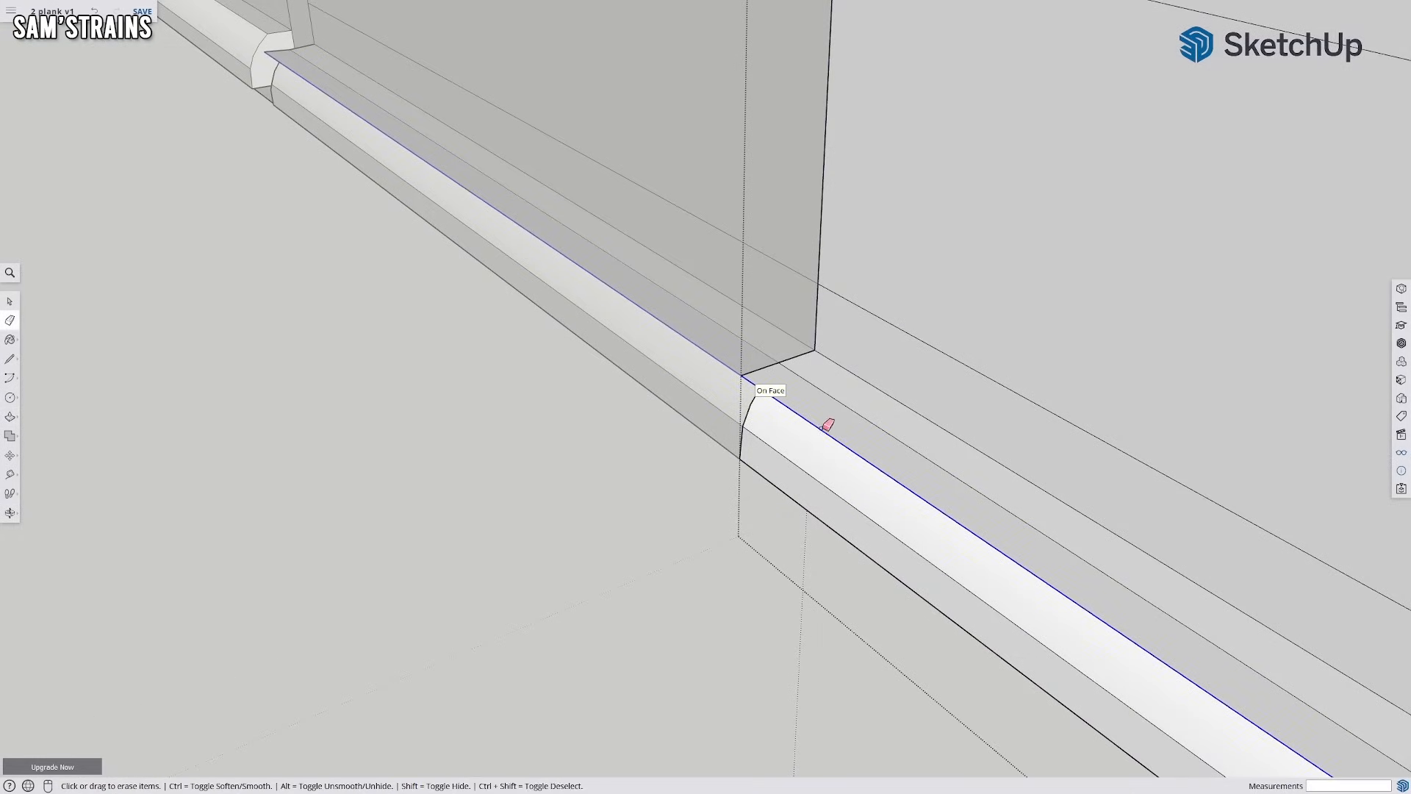
ctrl+drag(824, 427, 757, 384)
click(750, 372)
Examine the rounded bars along the wagon's side and the whole body from a distance
scroll(757, 382, down, 4)
mouse_move(847, 478)
shift+middle_down()
mouse_move(489, 229)
mouse_move(853, 488)
mouse_move(655, 381)
mouse_move(625, 344)
mouse_move(627, 318)
mouse_move(1000, 410)
mouse_move(586, 366)
mouse_move(645, 379)
shift+middle_up()
scroll(859, 448, up, 2)
scroll(873, 440, down, 3)
scroll(978, 393, down, 3)
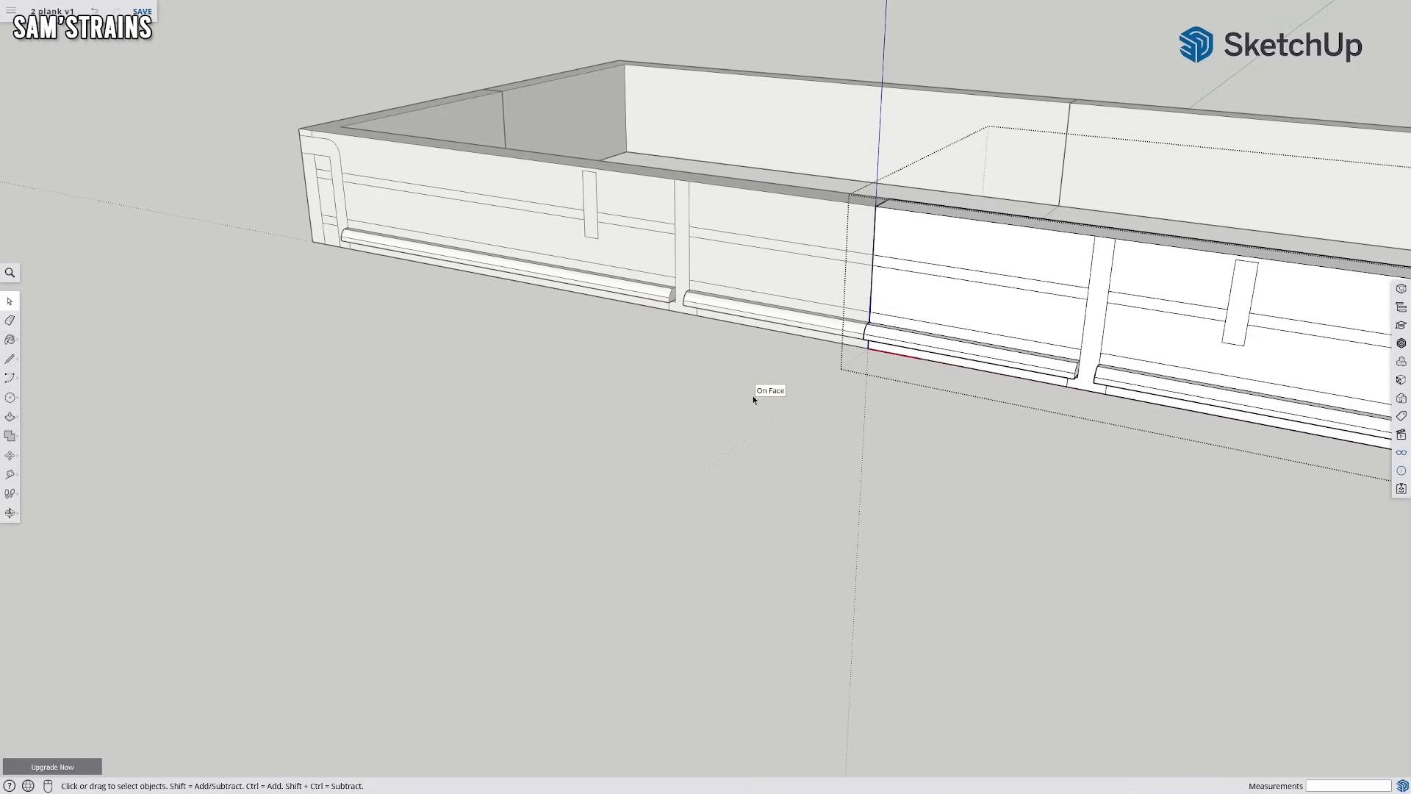
scroll(753, 399, down, 3)
middle_drag(816, 412, 603, 376)
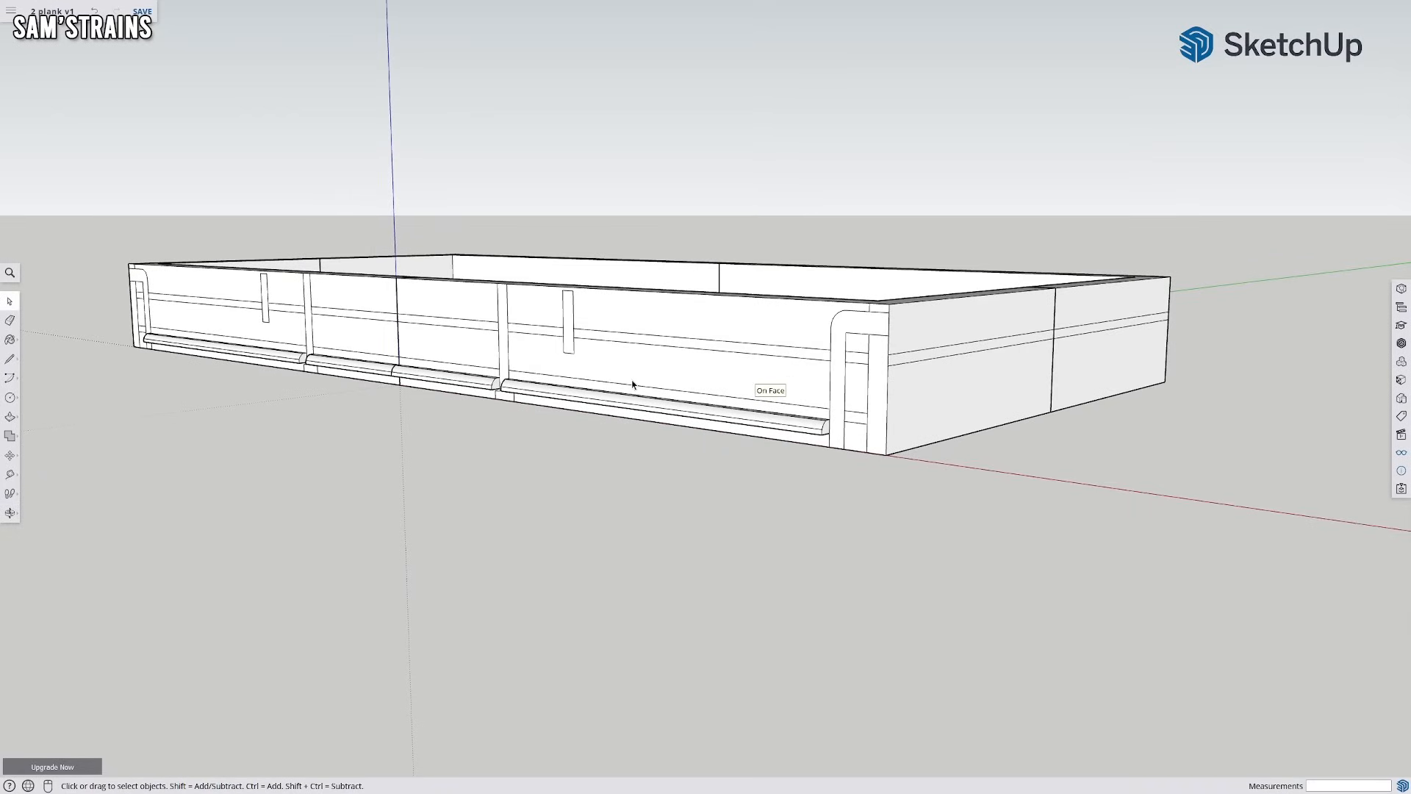
Open the near quarter component of the wagon body for editing and hide its inner side face
middle_drag(600, 411, 372, 470)
scroll(372, 470, down, 3)
middle_drag(515, 460, 316, 448)
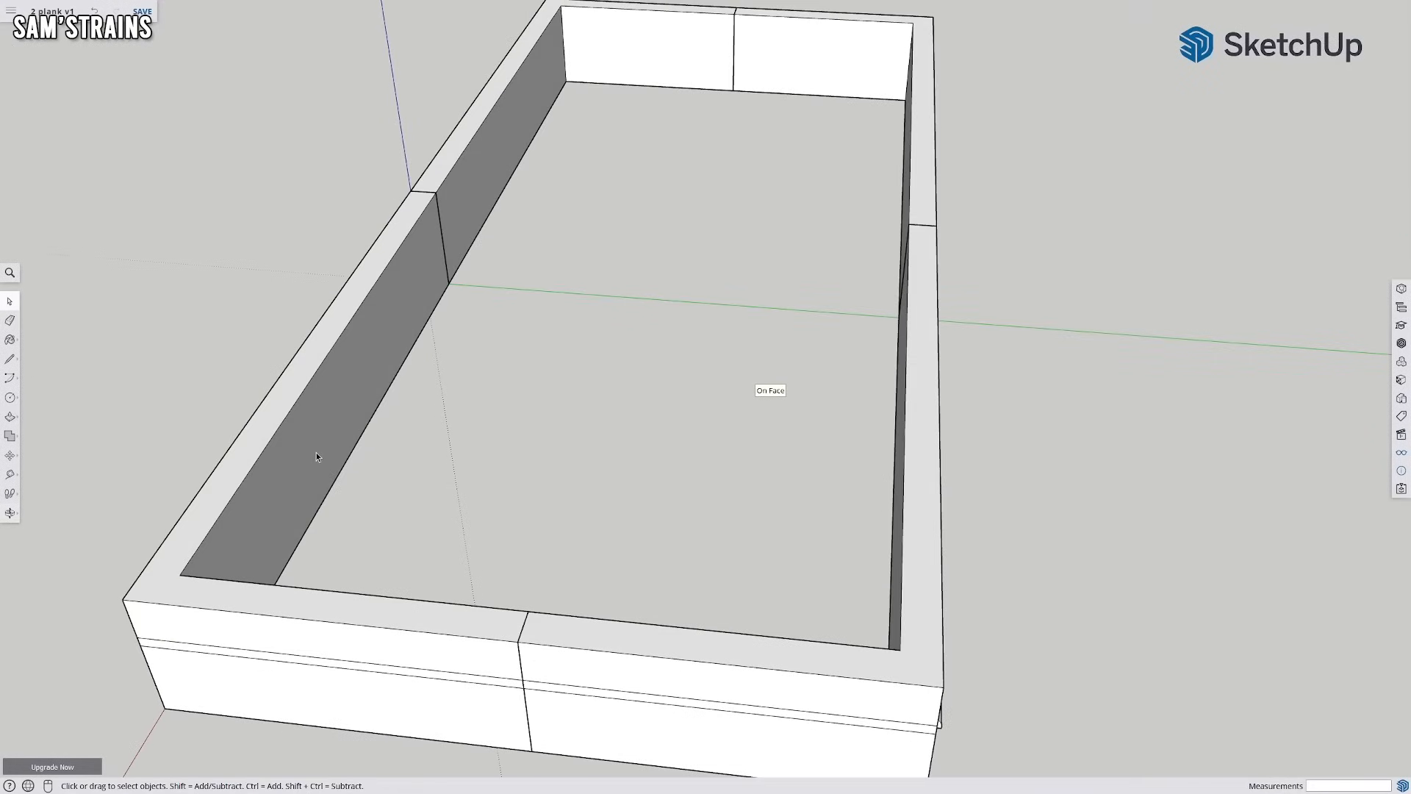
double_click(316, 446)
right_click(340, 429)
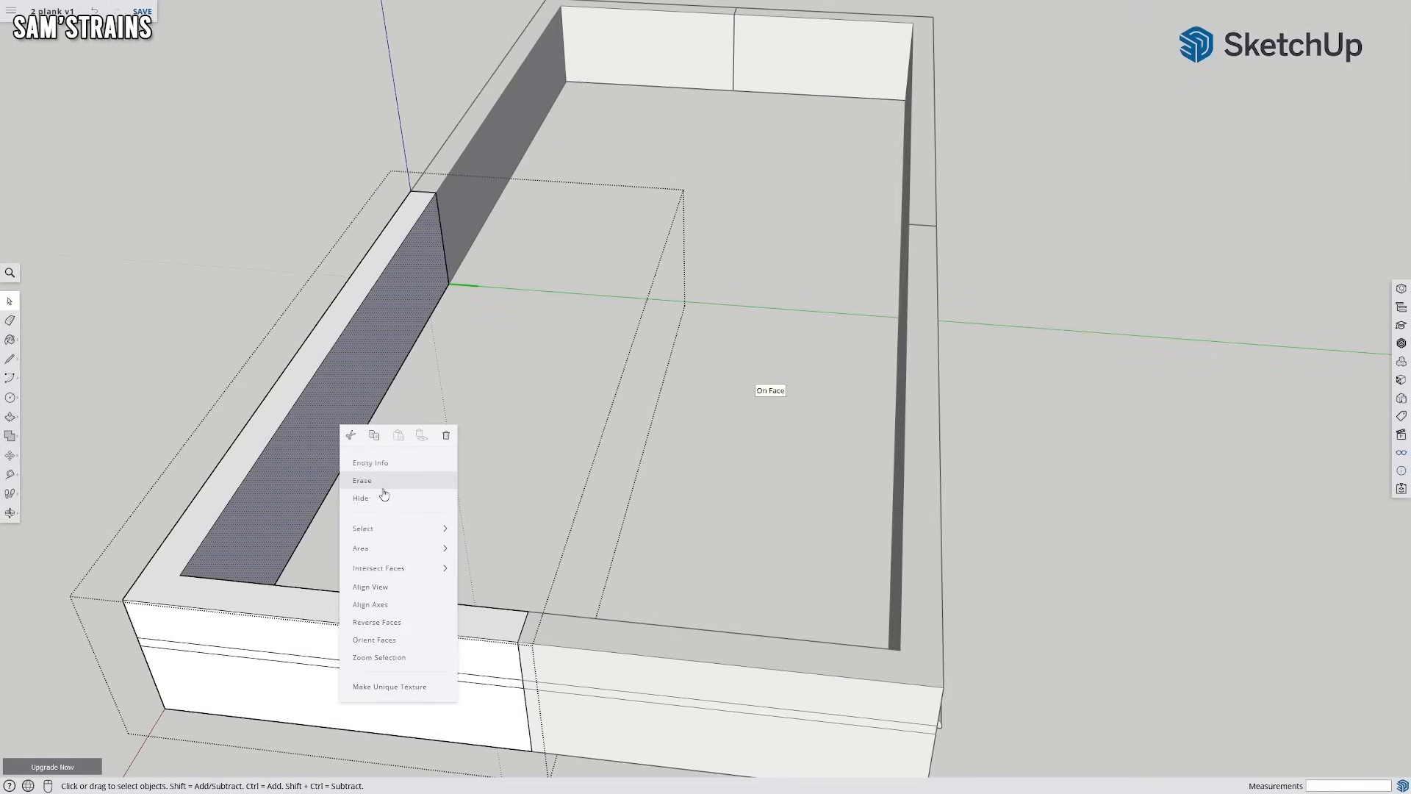
click(390, 497)
Erase the leftover circle outline behind the side wall, beside the long bar's end near the corner bracket
middle_drag(580, 422, 246, 447)
shift+middle_drag(404, 331, 612, 497)
scroll(641, 485, up, 3)
scroll(612, 497, up, 4)
scroll(499, 375, up, 3)
middle_drag(610, 396, 428, 399)
scroll(489, 429, up, 3)
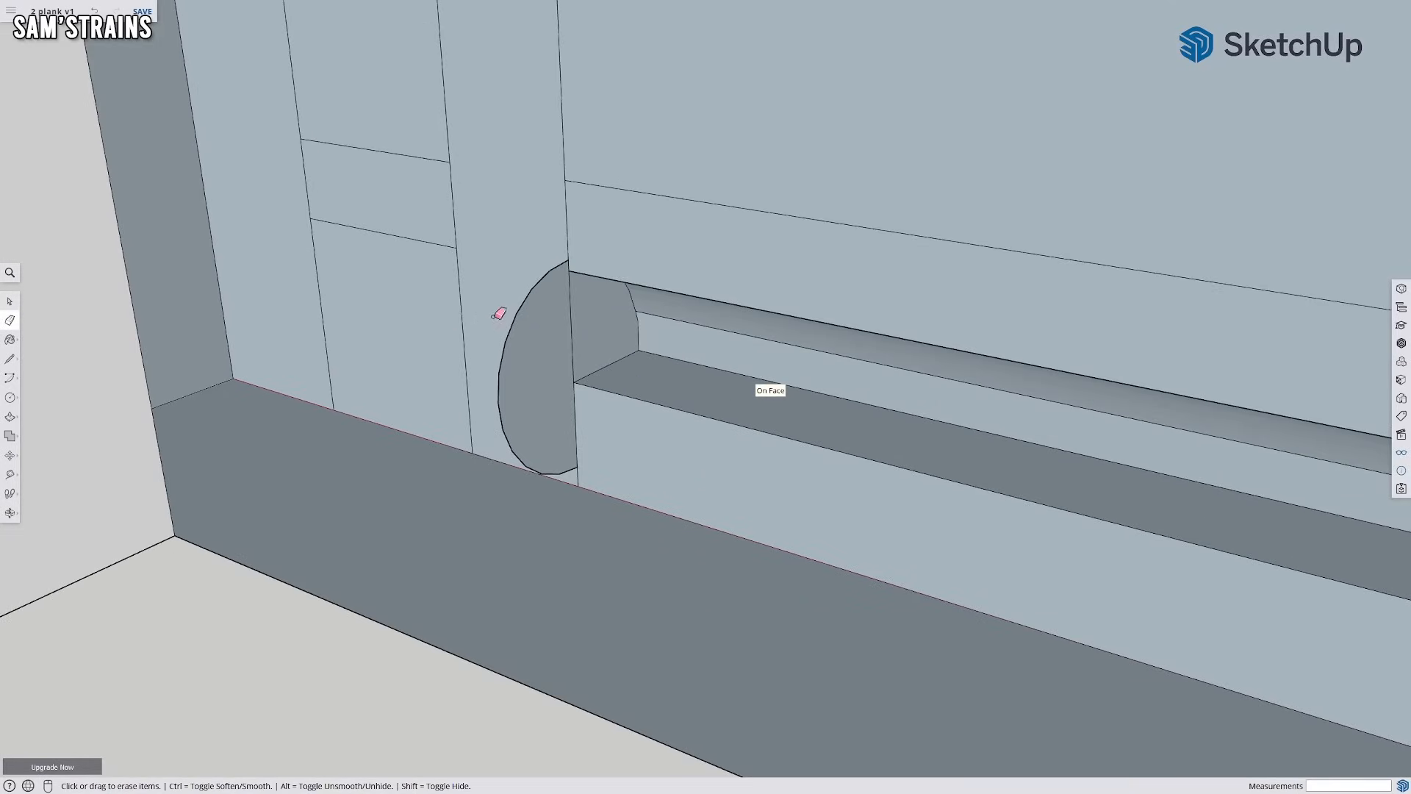
mouse_move(529, 302)
middle_down()
mouse_move(536, 394)
mouse_move(482, 206)
mouse_move(534, 314)
mouse_move(247, 327)
middle_up()
key(e)
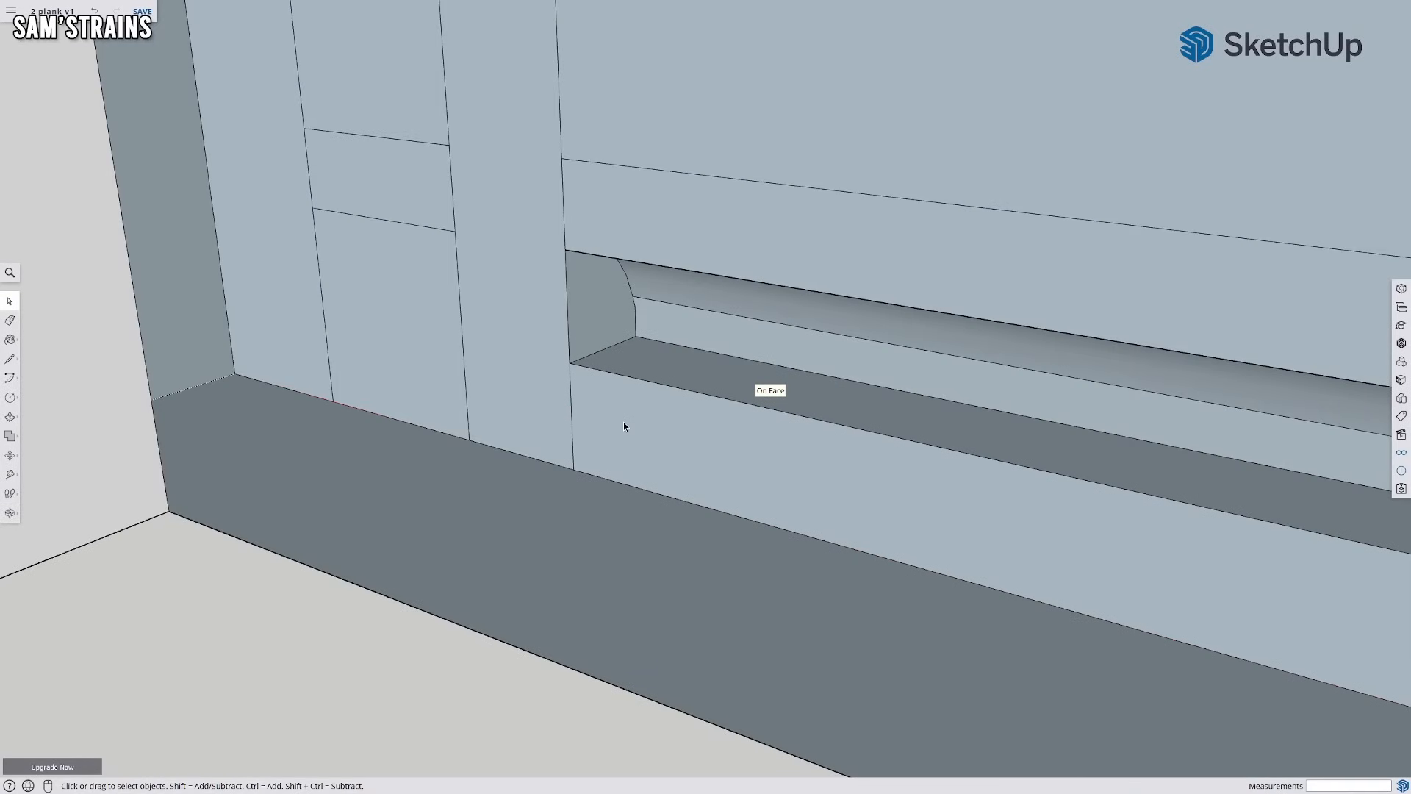
Try to remove the wall face below the long bar and the corner bracket's face, viewed from inside
right_click(624, 426)
click(547, 409)
right_click(546, 408)
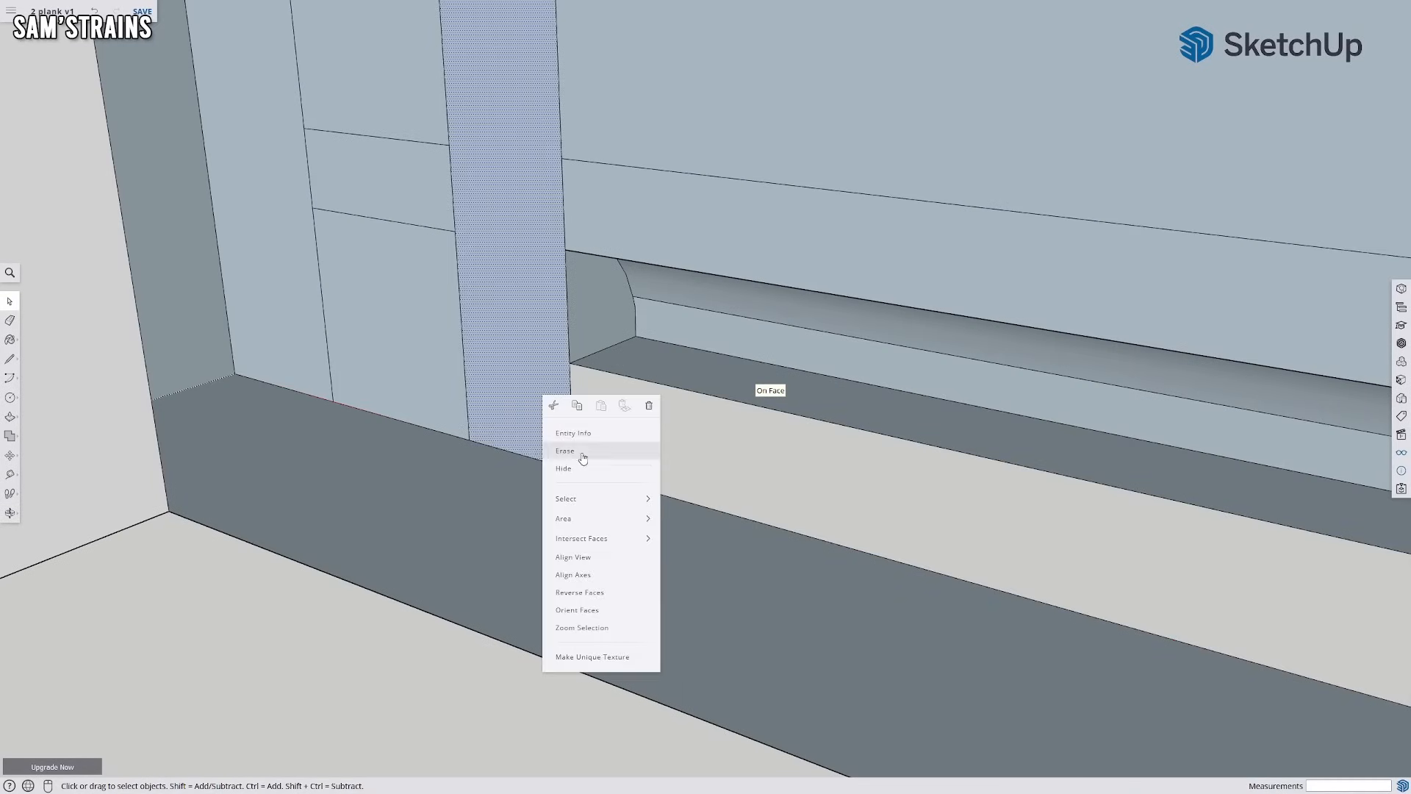
click(583, 451)
mouse_move(608, 444)
middle_down()
mouse_move(926, 419)
mouse_move(669, 400)
middle_up()
key(ctrl+z)
key(ctrl+z)
Examine the back of the raised bars along the side wall and at the component's centre end
scroll(684, 405, down, 6)
mouse_move(853, 437)
shift+middle_down()
mouse_move(781, 410)
mouse_move(692, 336)
mouse_move(390, 331)
shift+middle_up()
middle_drag(892, 363, 510, 403)
scroll(821, 400, down, 5)
scroll(821, 399, up, 2)
scroll(866, 459, up, 4)
middle_drag(867, 459, 927, 453)
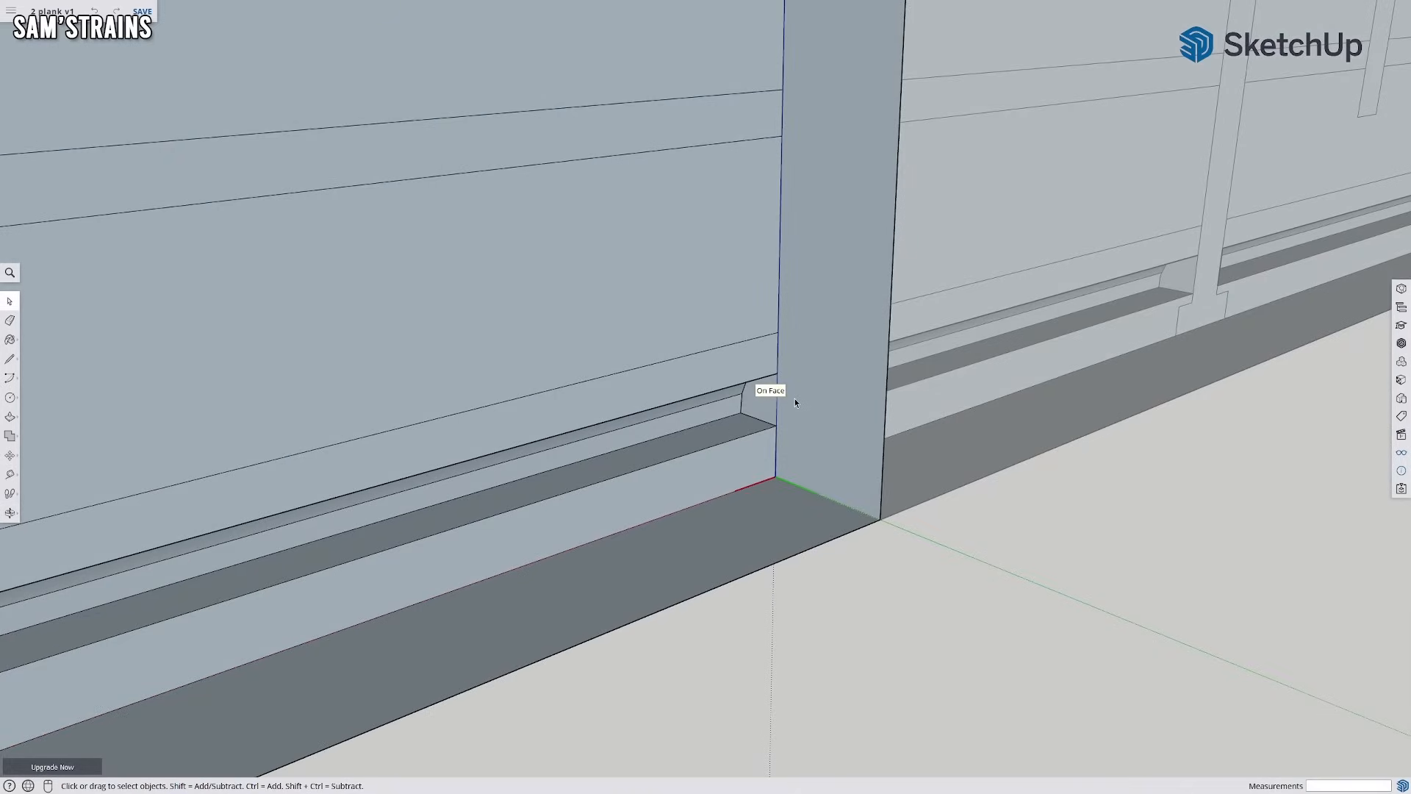
scroll(795, 402, down, 3)
middle_drag(748, 503, 342, 489)
scroll(343, 490, up, 3)
shift+middle_drag(250, 466, 529, 457)
Try to hide the wall face beneath the central bar
click(432, 419)
right_click(534, 452)
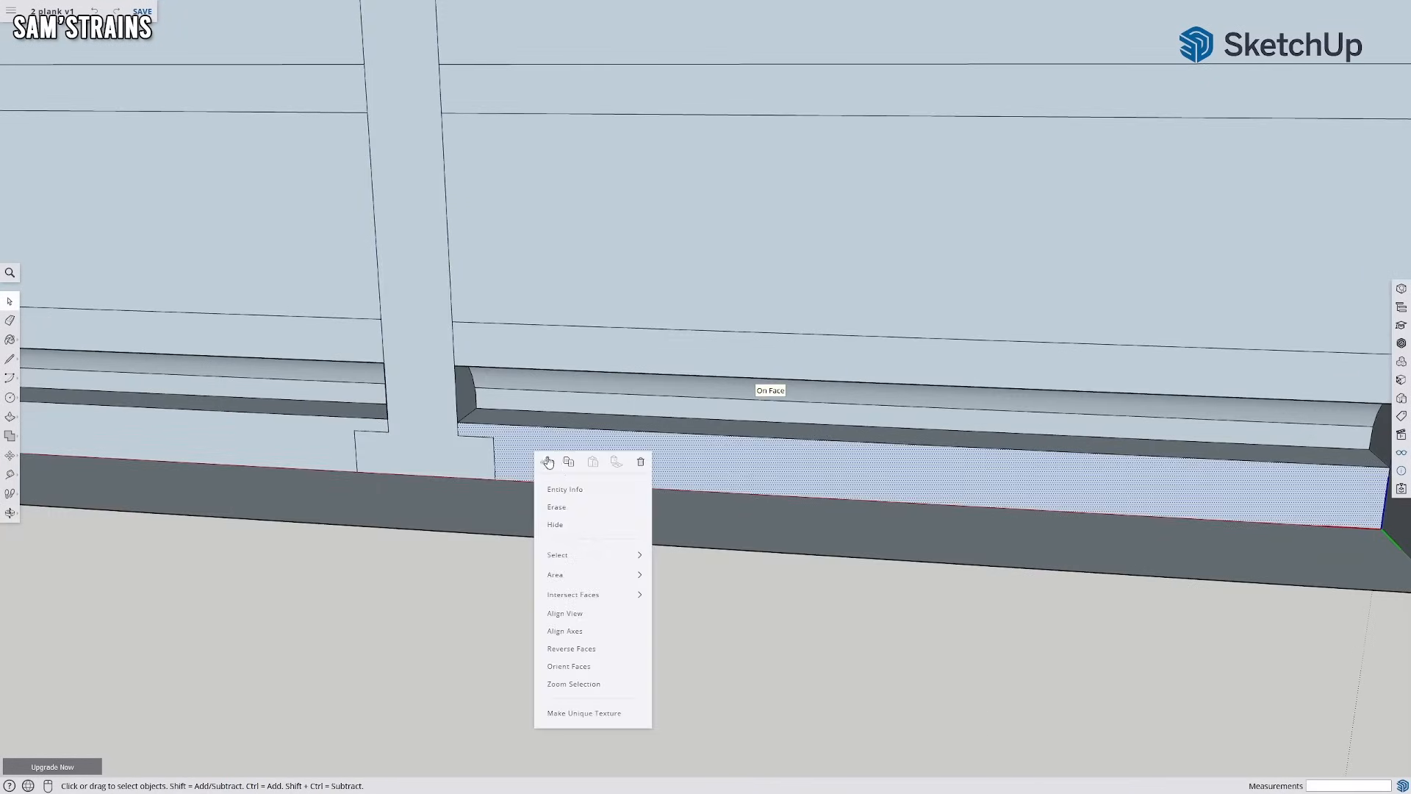
click(559, 524)
middle_drag(554, 510, 977, 602)
key(ctrl+z)
Unhide all hidden geometry and close the component
scroll(513, 441, down, 4)
scroll(718, 537, down, 6)
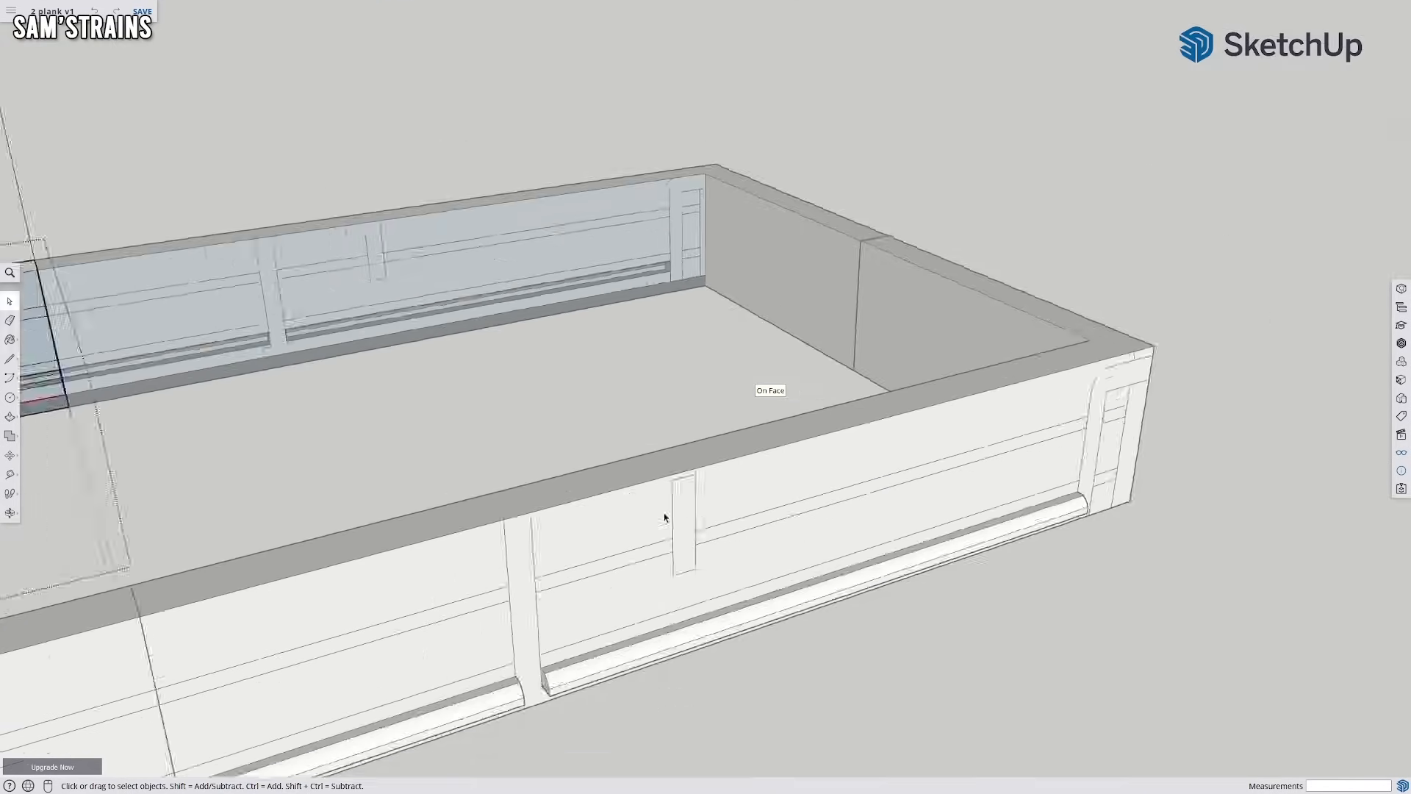
middle_drag(665, 518, 948, 581)
middle_drag(553, 561, 901, 500)
scroll(912, 573, down, 4)
shift+middle_drag(919, 618, 923, 557)
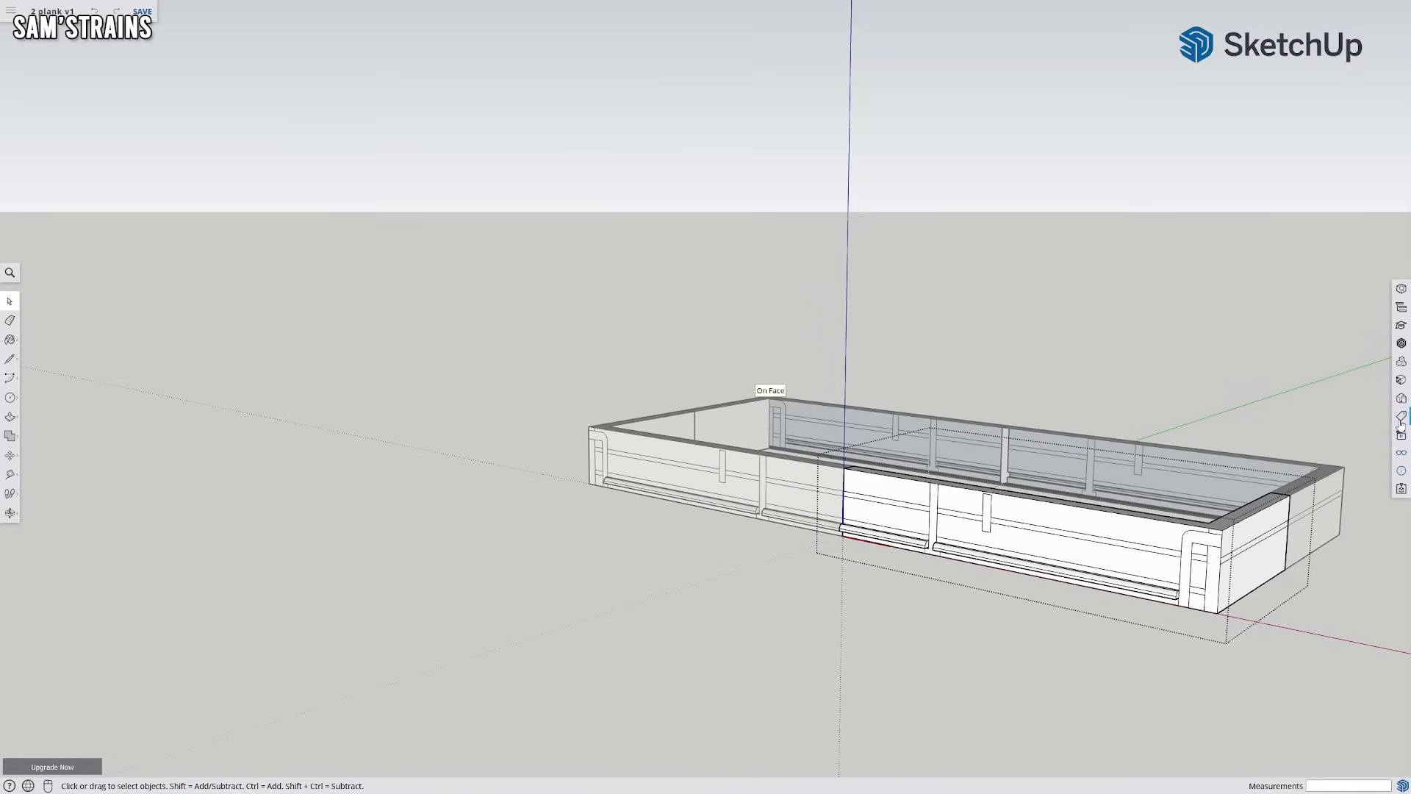
click(1402, 456)
click(1237, 69)
middle_drag(1071, 530, 1169, 617)
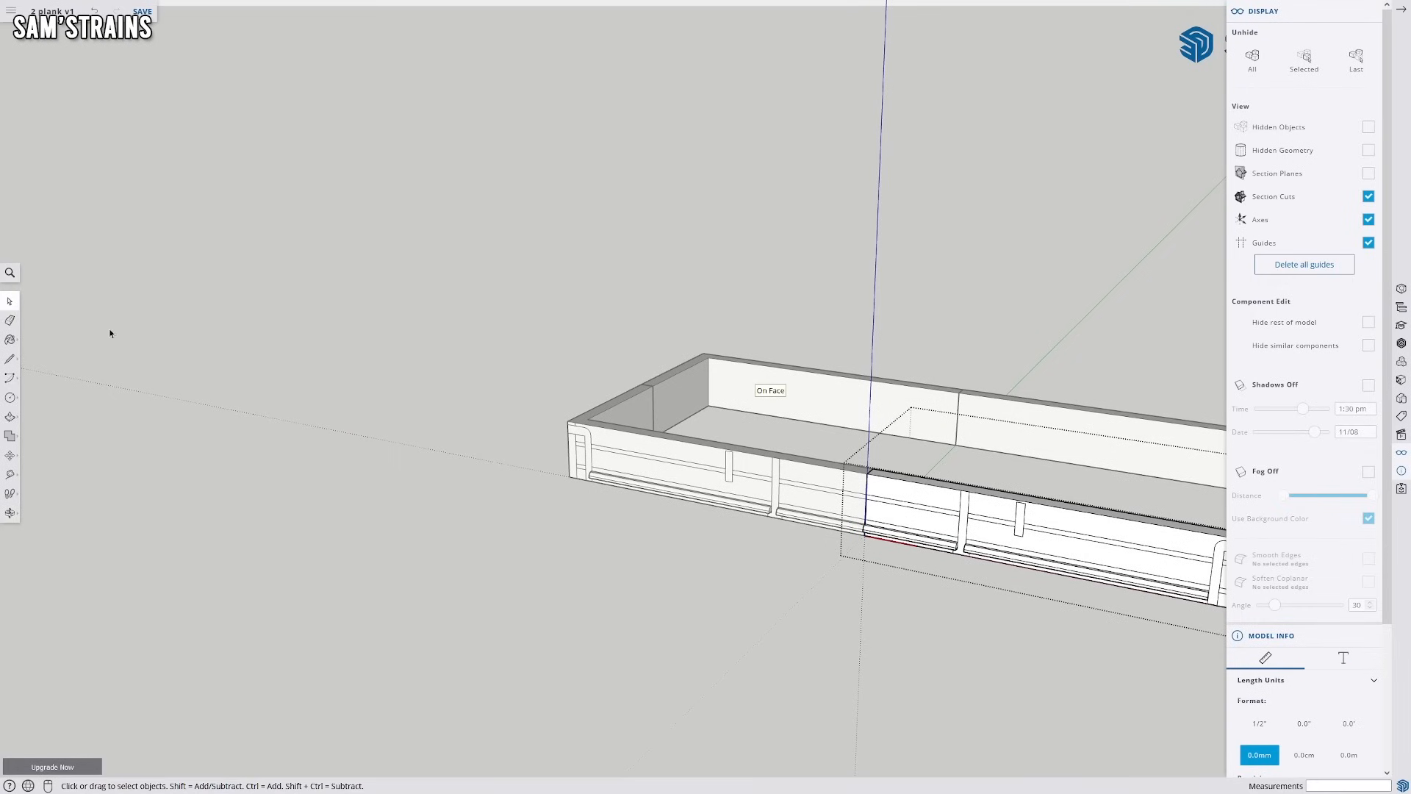
click(769, 589)
Reopen the near quarter component and pull the corner bracket's face outward 0.30 mm
middle_drag(769, 589, 592, 536)
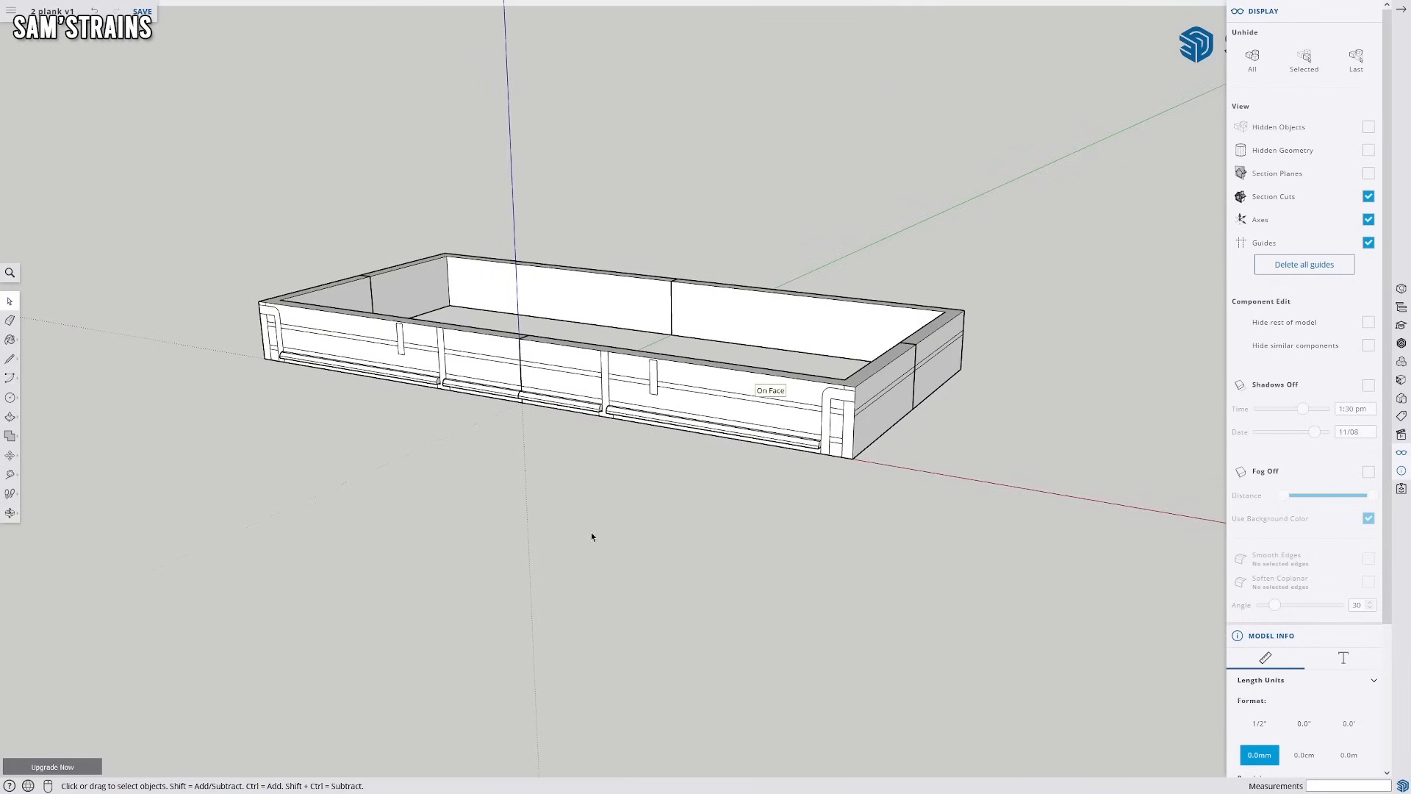
middle_drag(586, 679, 581, 468)
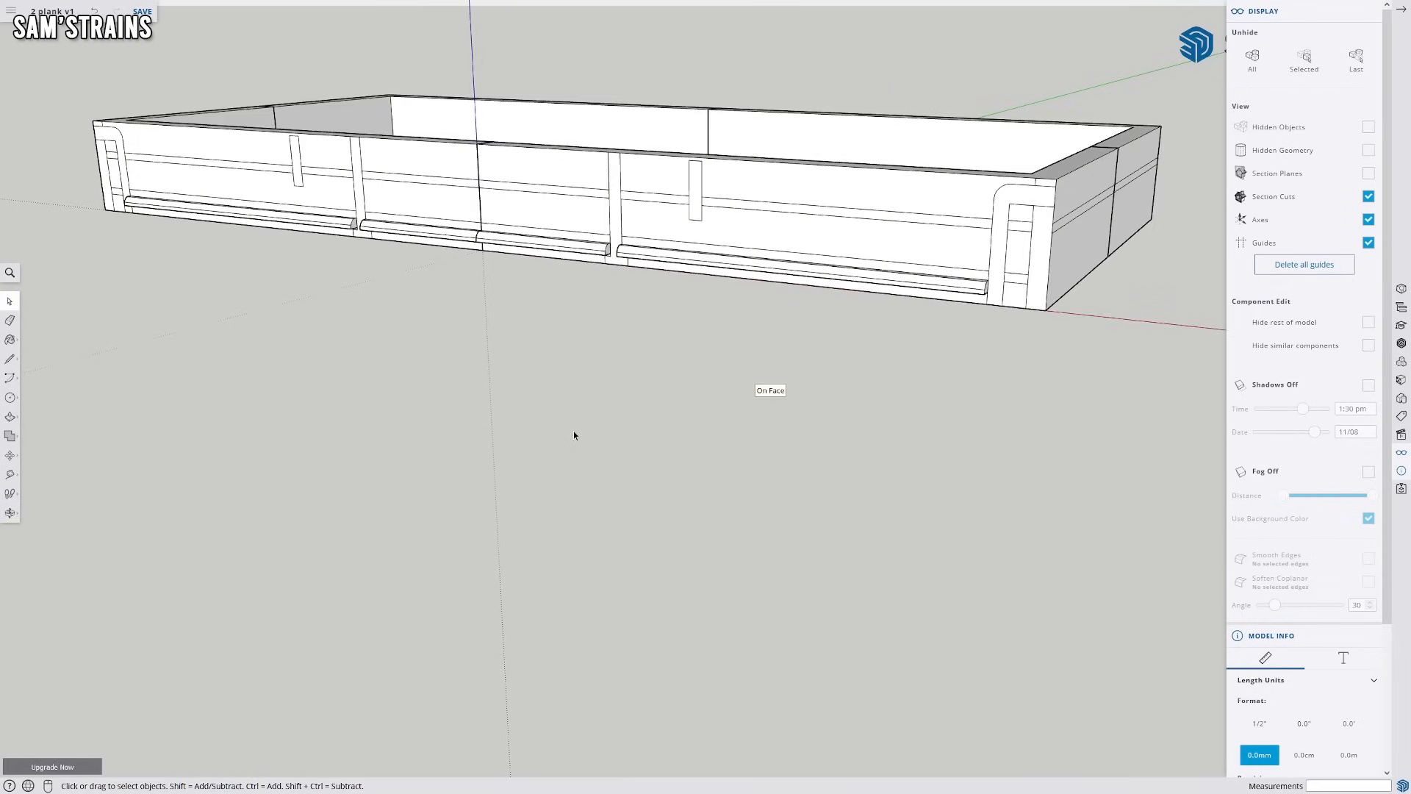
middle_drag(673, 312, 384, 605)
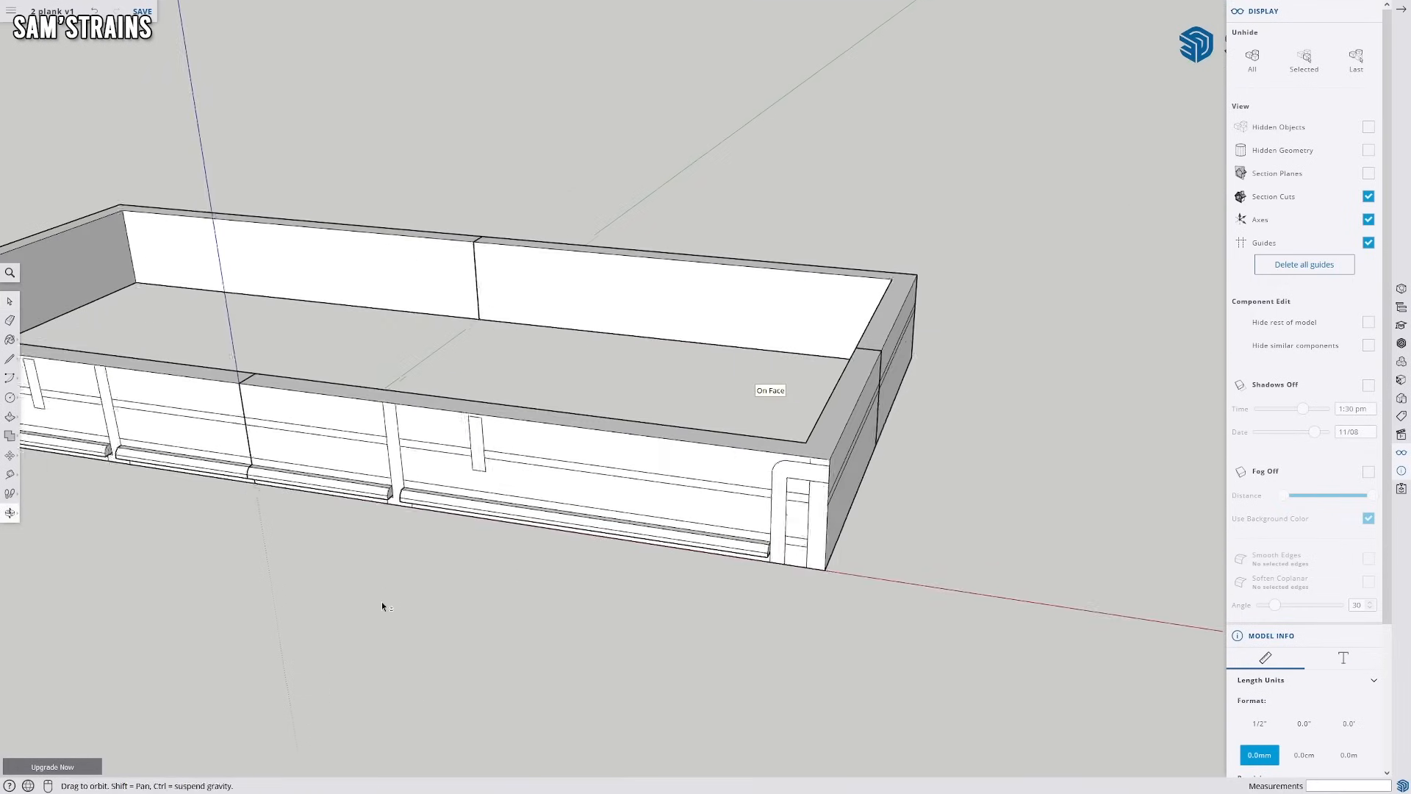
scroll(414, 581, up, 3)
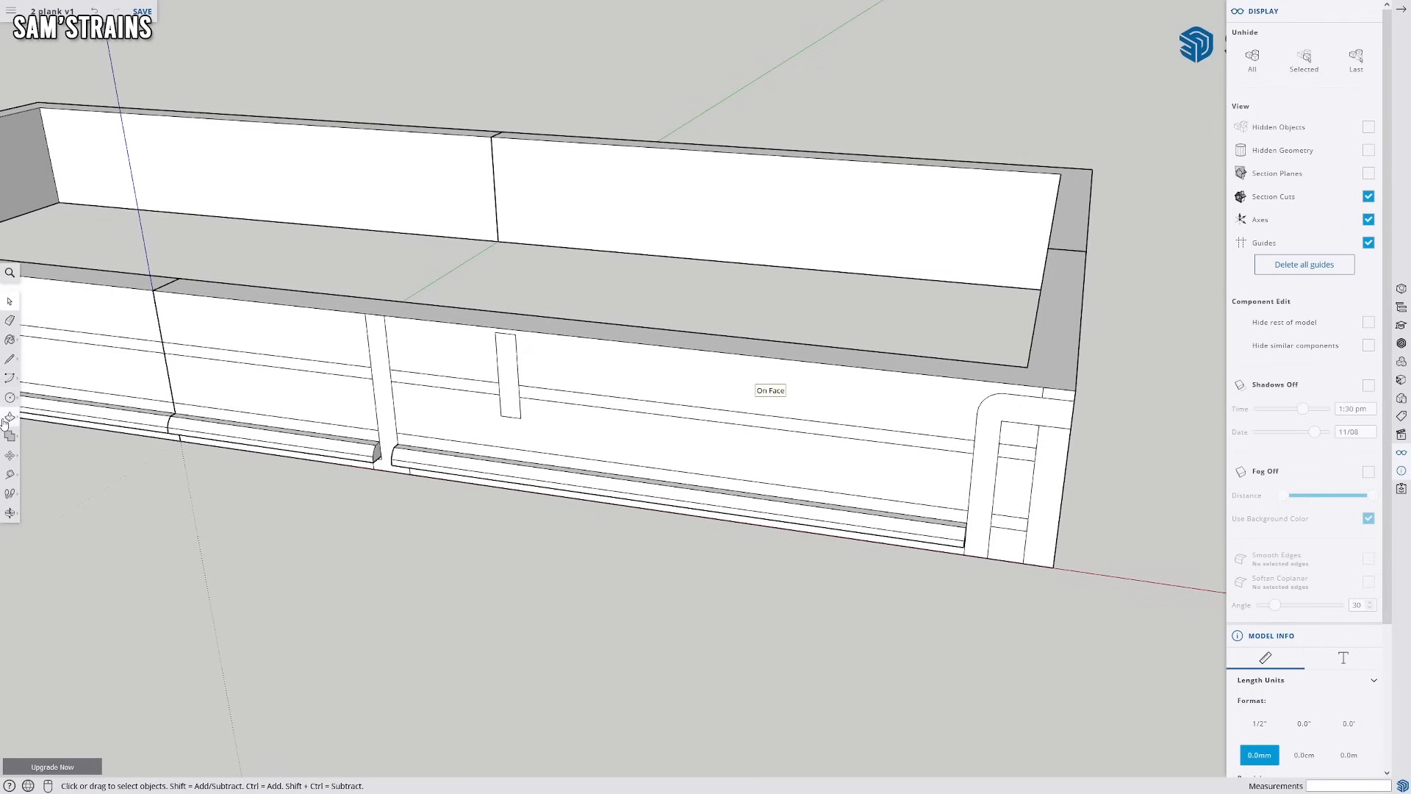
scroll(930, 528, up, 2)
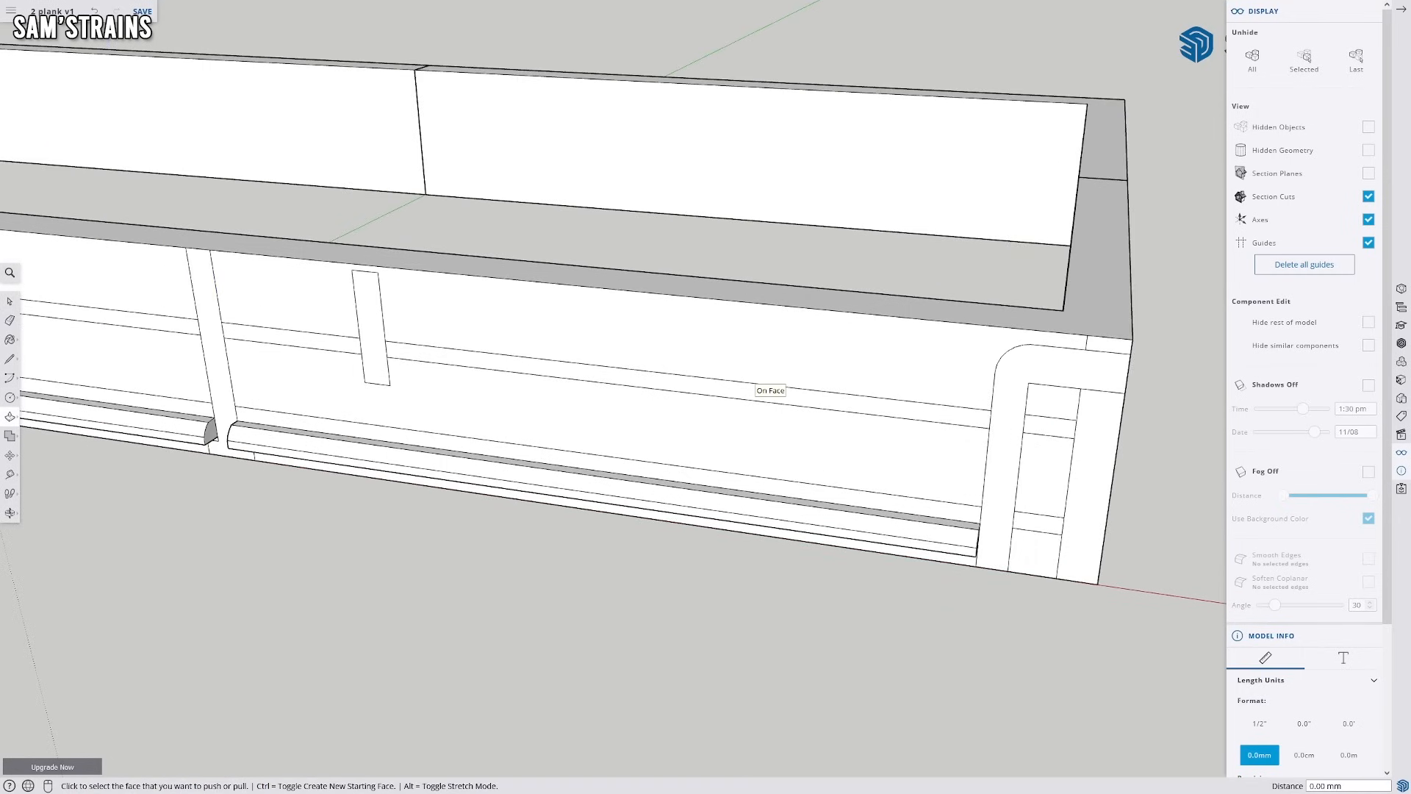
click(14, 302)
double_click(532, 334)
click(11, 417)
middle_drag(974, 480, 905, 471)
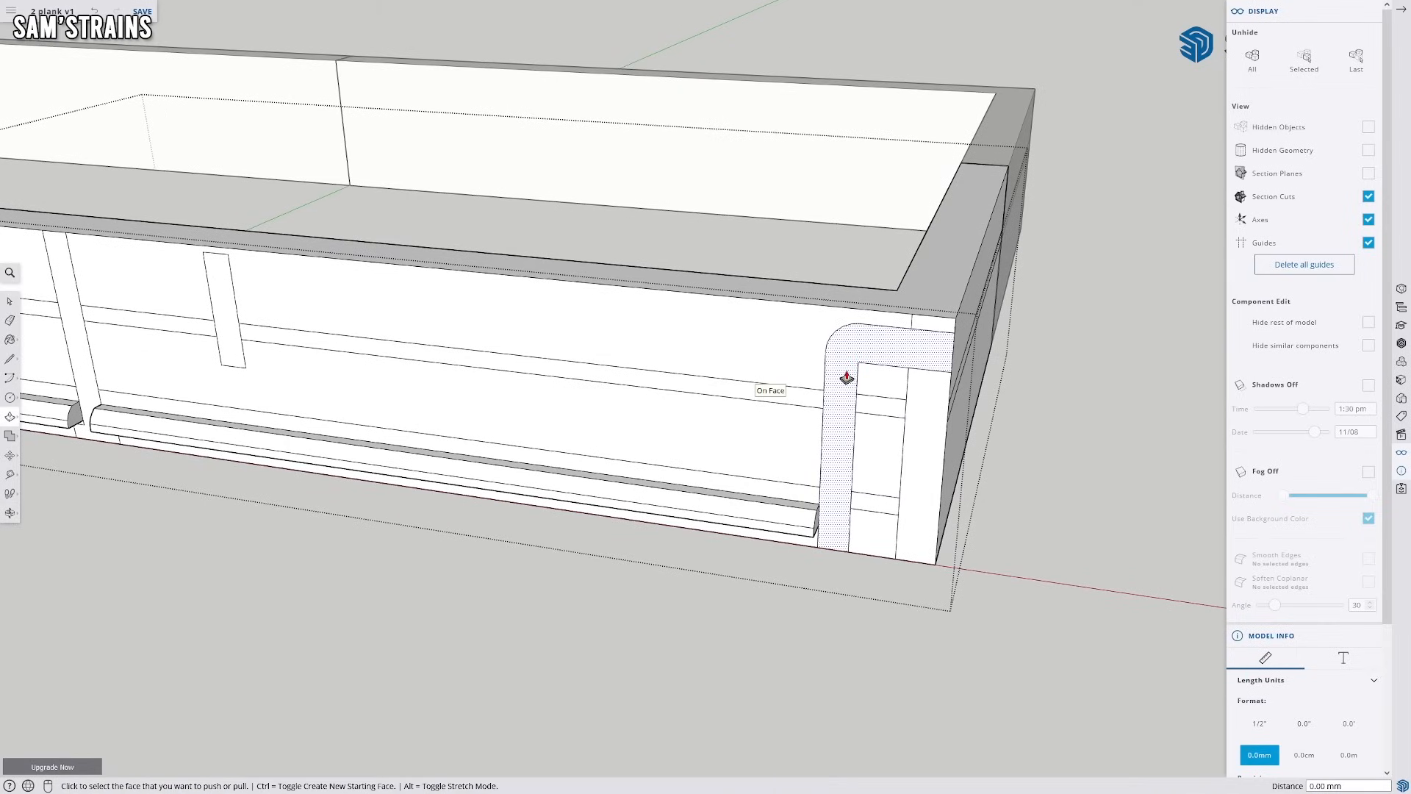
click(874, 353)
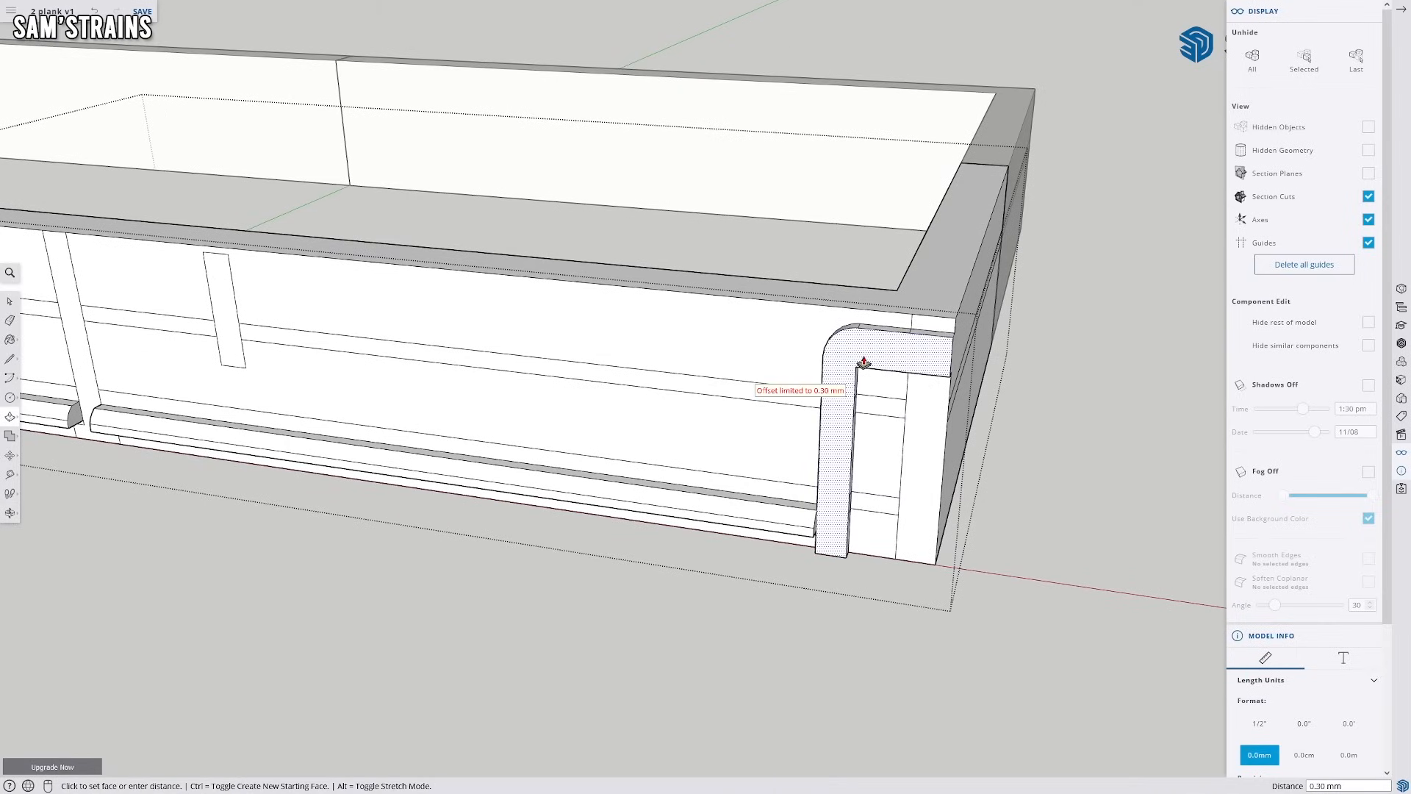
key(Return)
Pull the short strip and the full-height strip with its foot outward from the wagon's side
middle_drag(881, 455, 613, 425)
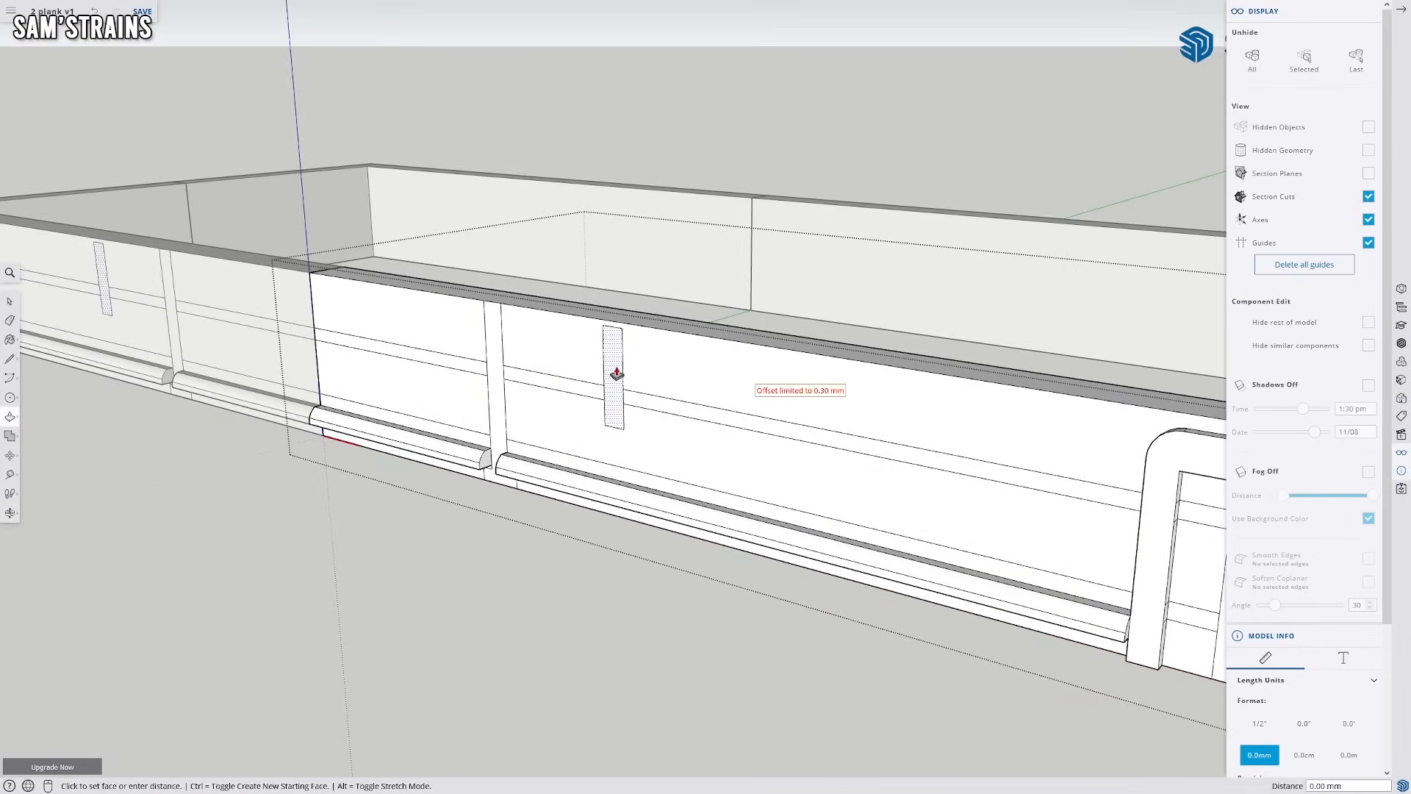
middle_drag(523, 495, 599, 513)
scroll(788, 519, up, 3)
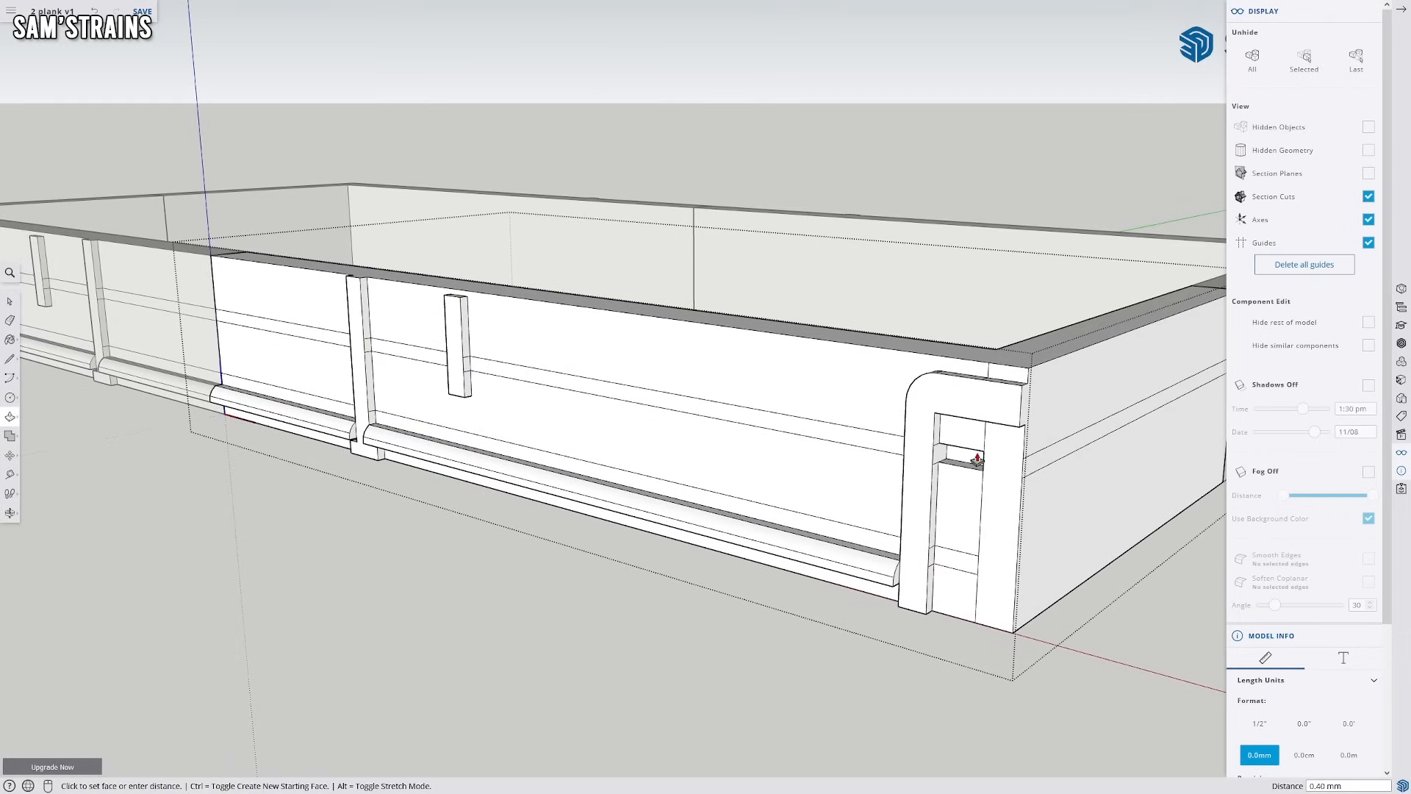
Recess the narrow plank-line bands along the wagon's side and inside the corner bracket by 0.40 mm
click(879, 447)
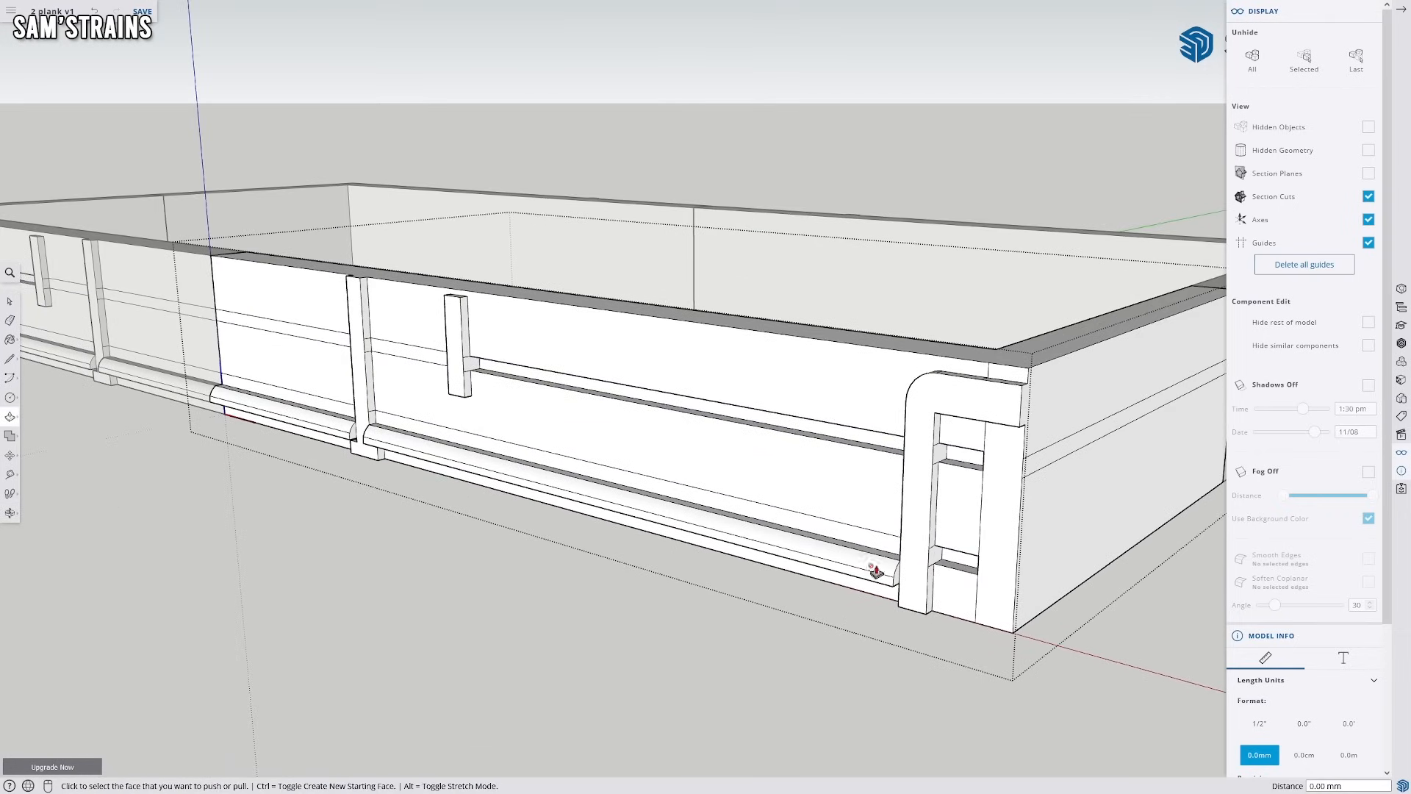
middle_drag(541, 599, 387, 455)
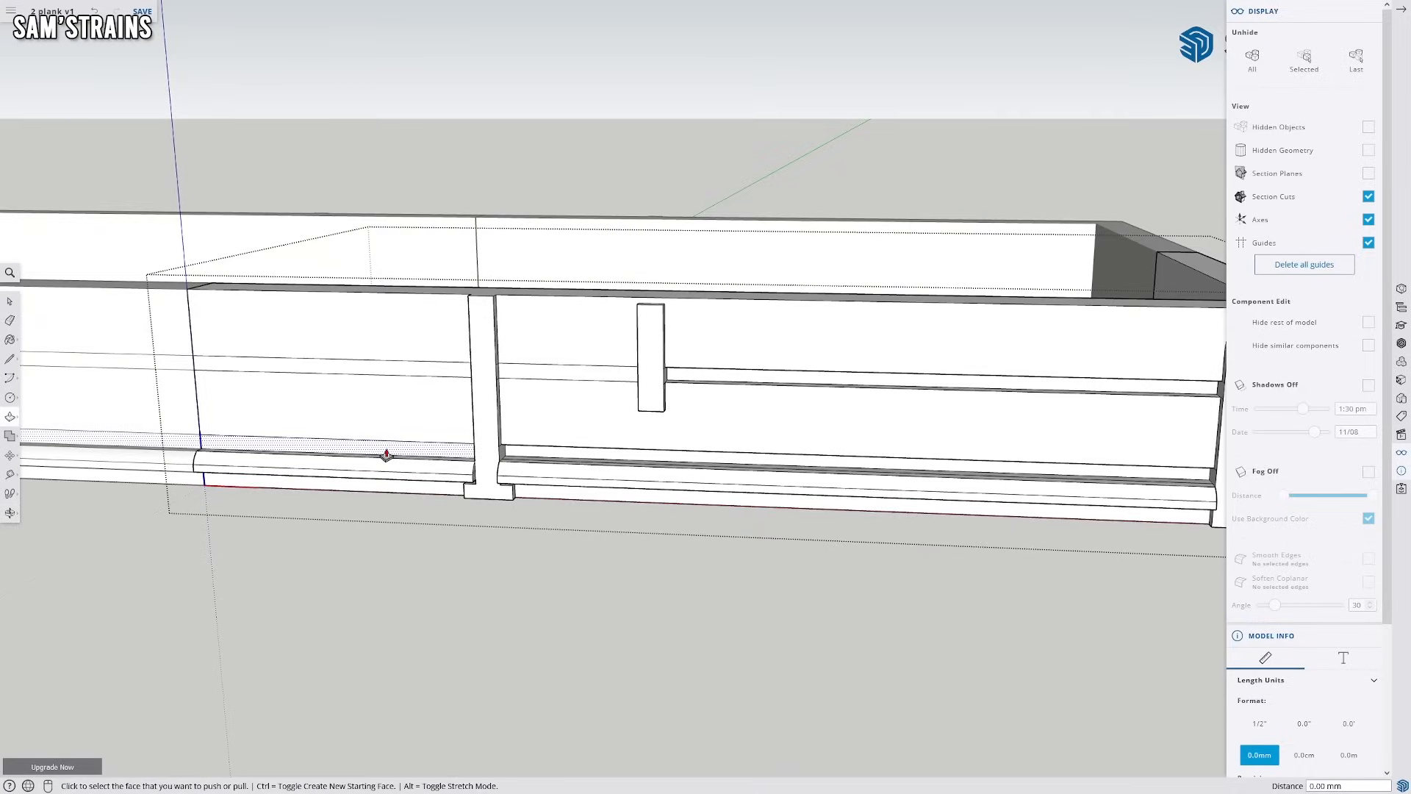
middle_drag(360, 371, 455, 503)
scroll(850, 466, down, 3)
shift+middle_drag(851, 466, 761, 537)
middle_drag(488, 495, 409, 466)
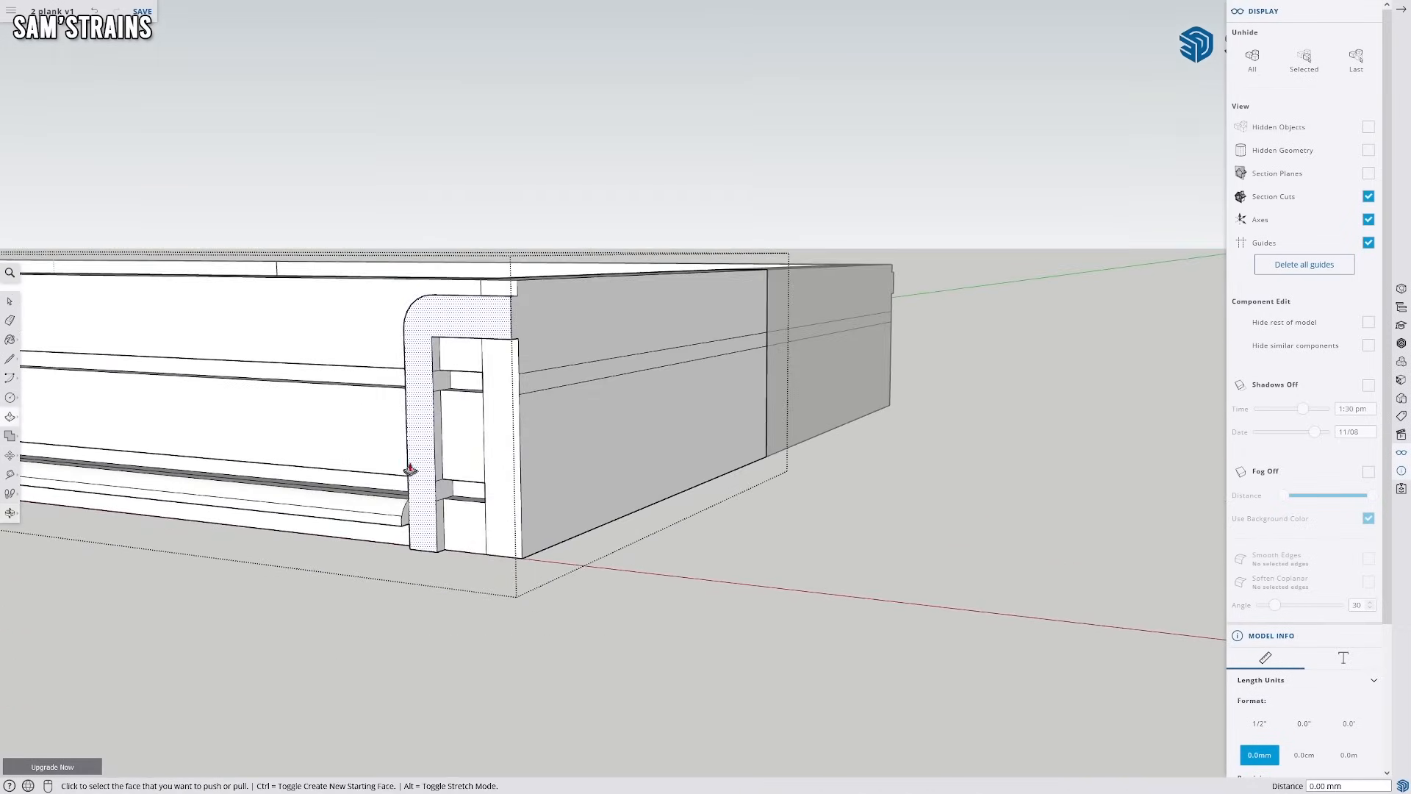
Erase the short edges dividing the corner bracket's side faces from the ends of the recessed bands
scroll(409, 467, up, 5)
key(e)
middle_drag(557, 358, 441, 362)
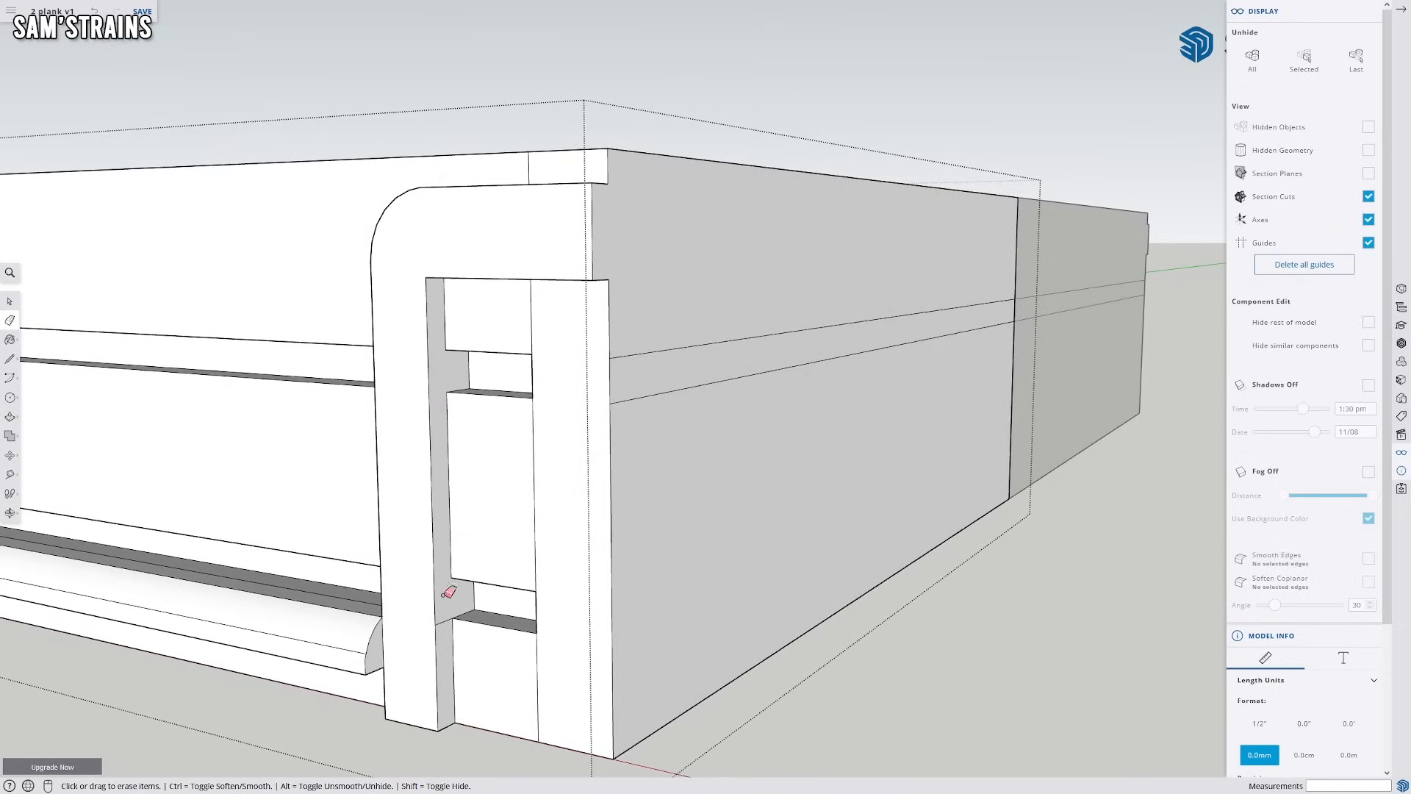
mouse_move(448, 626)
middle_down()
mouse_move(665, 571)
mouse_move(977, 541)
mouse_move(844, 593)
middle_up()
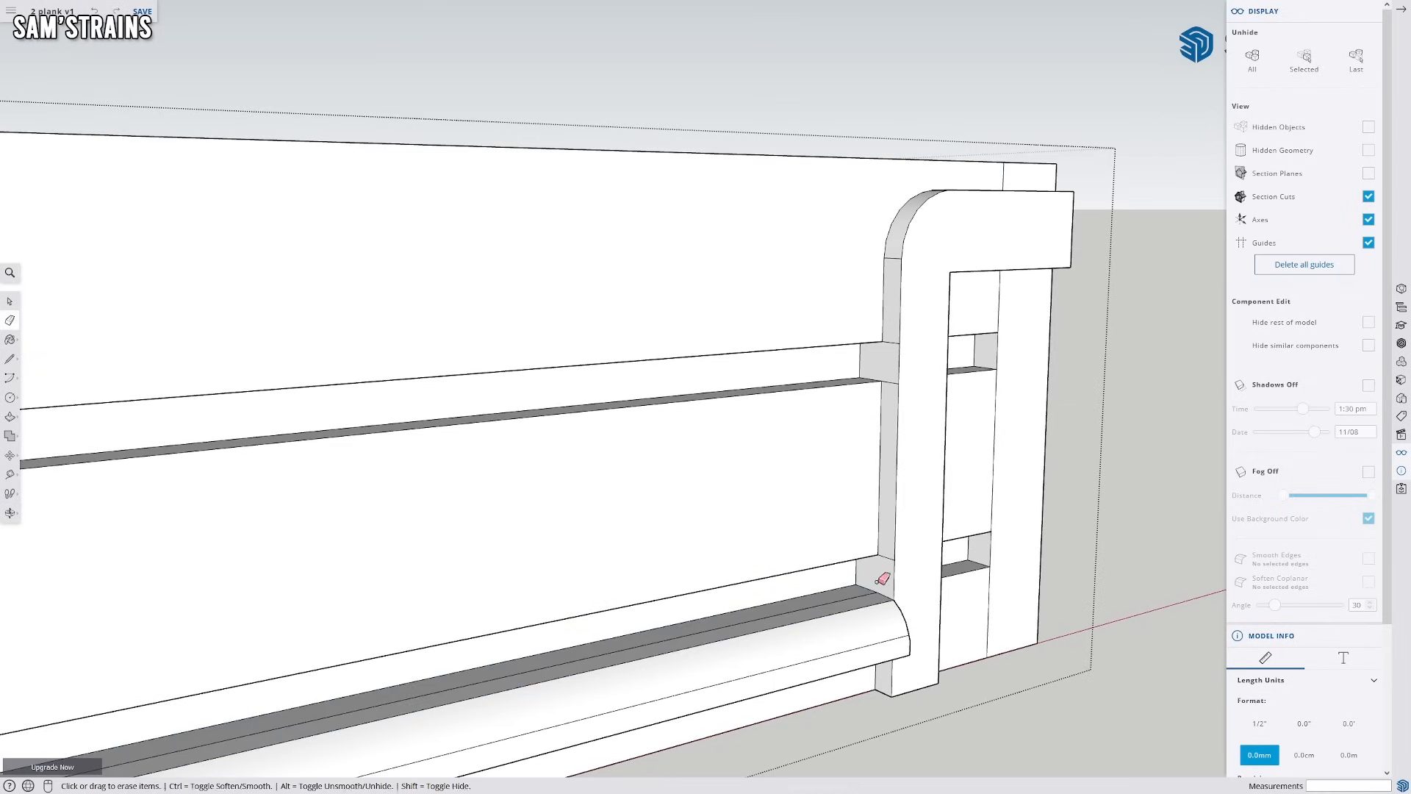
click(891, 384)
click(890, 343)
scroll(883, 300, down, 3)
Erase the short edges where the recessed upper band meets the short strip's side face
mouse_move(882, 307)
middle_down()
mouse_move(532, 417)
mouse_move(624, 519)
mouse_move(224, 324)
mouse_move(674, 539)
mouse_move(249, 471)
middle_up()
scroll(255, 467, up, 3)
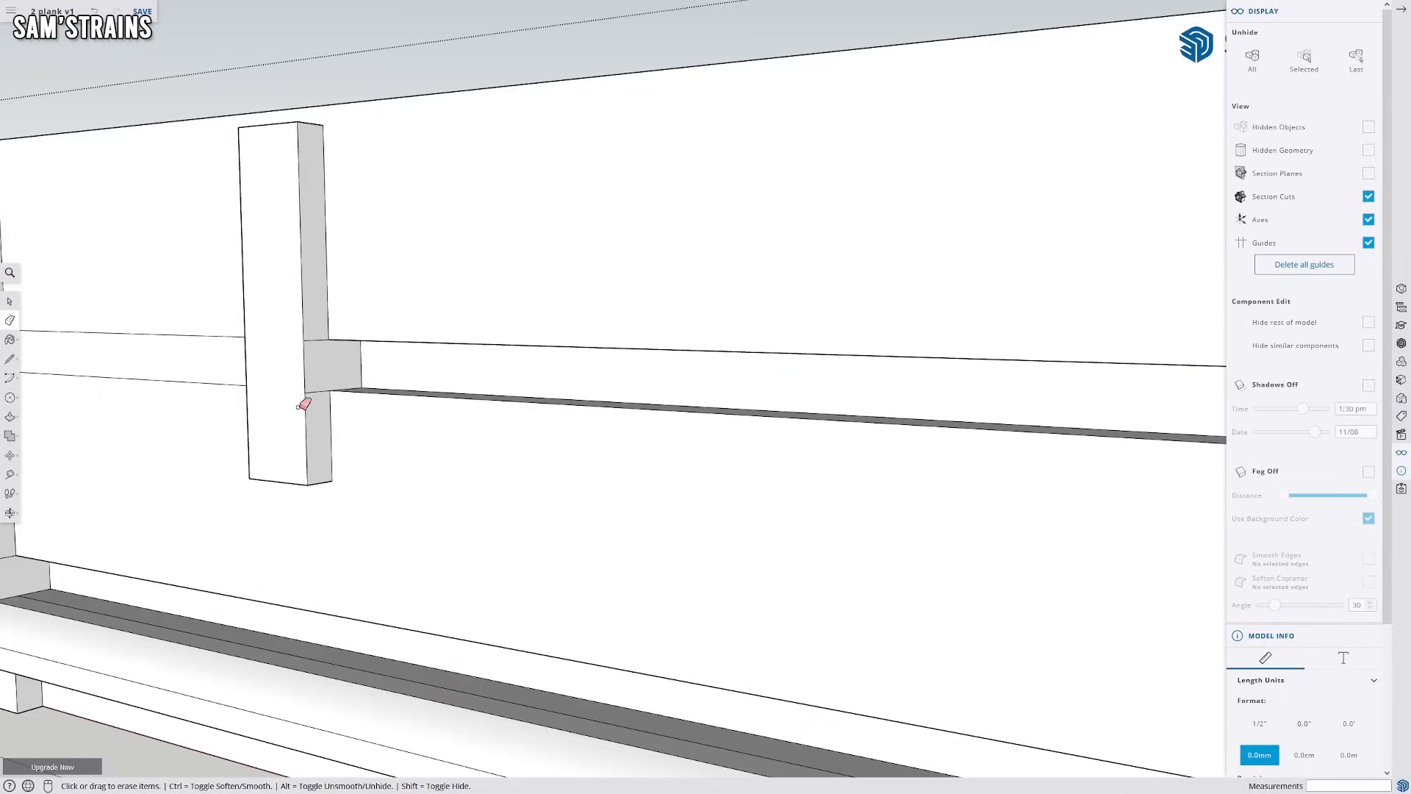
middle_drag(318, 324, 635, 447)
scroll(635, 447, down, 5)
mouse_move(316, 444)
middle_down()
mouse_move(214, 478)
mouse_move(765, 416)
mouse_move(482, 485)
mouse_move(56, 439)
middle_up()
key(e)
Recess the upper band between the full-height strip and the short strip to the depth of the neighbouring bands
middle_drag(488, 463, 56, 539)
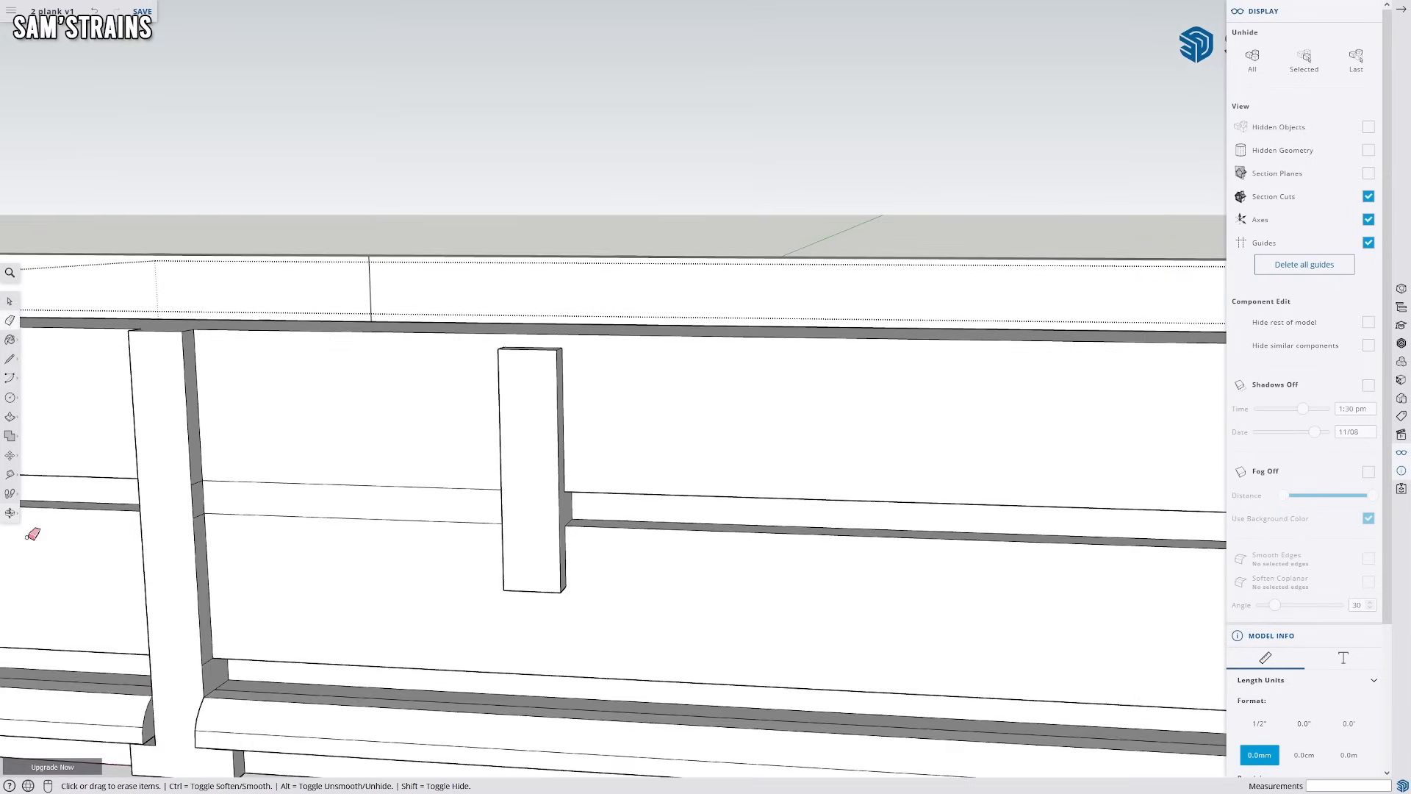
click(10, 416)
click(272, 507)
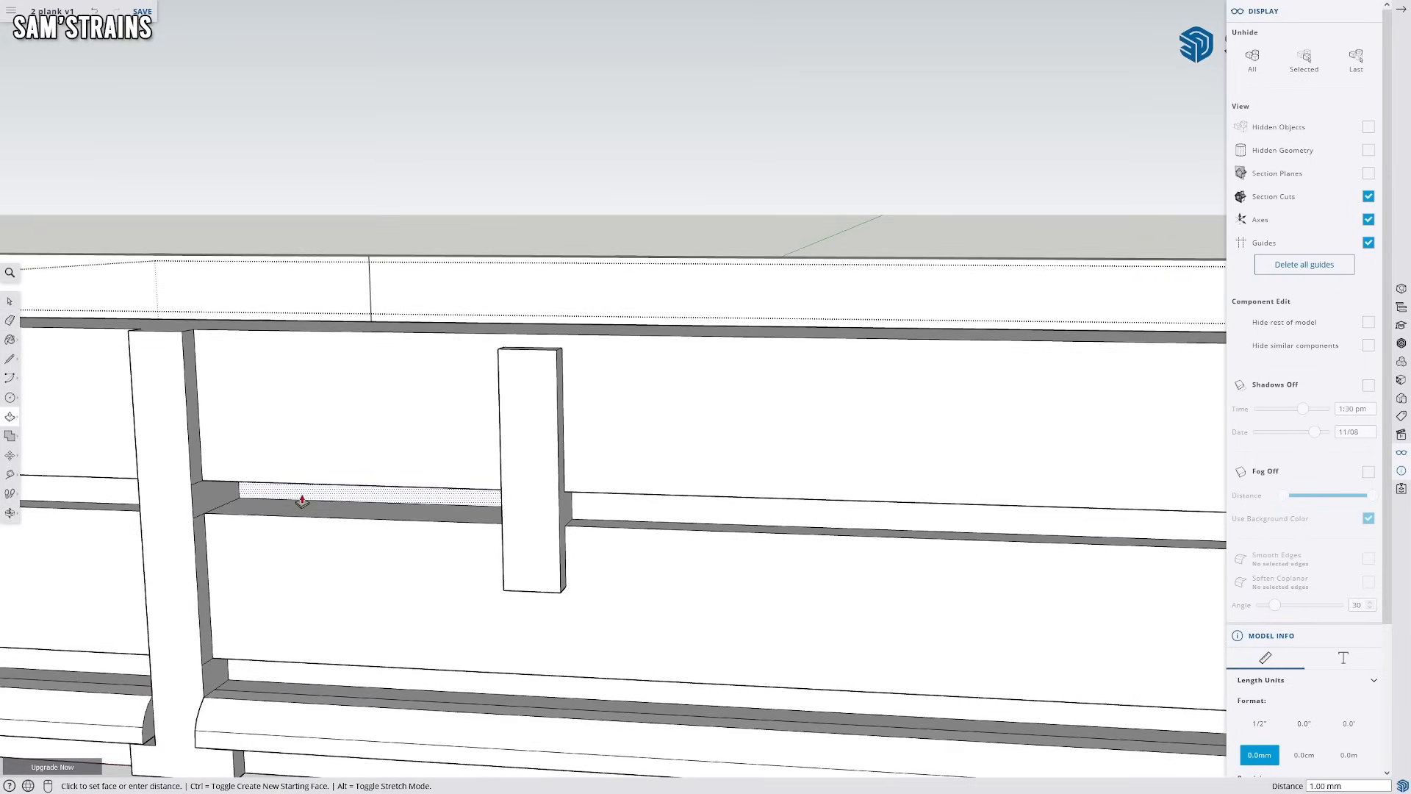
click(303, 500)
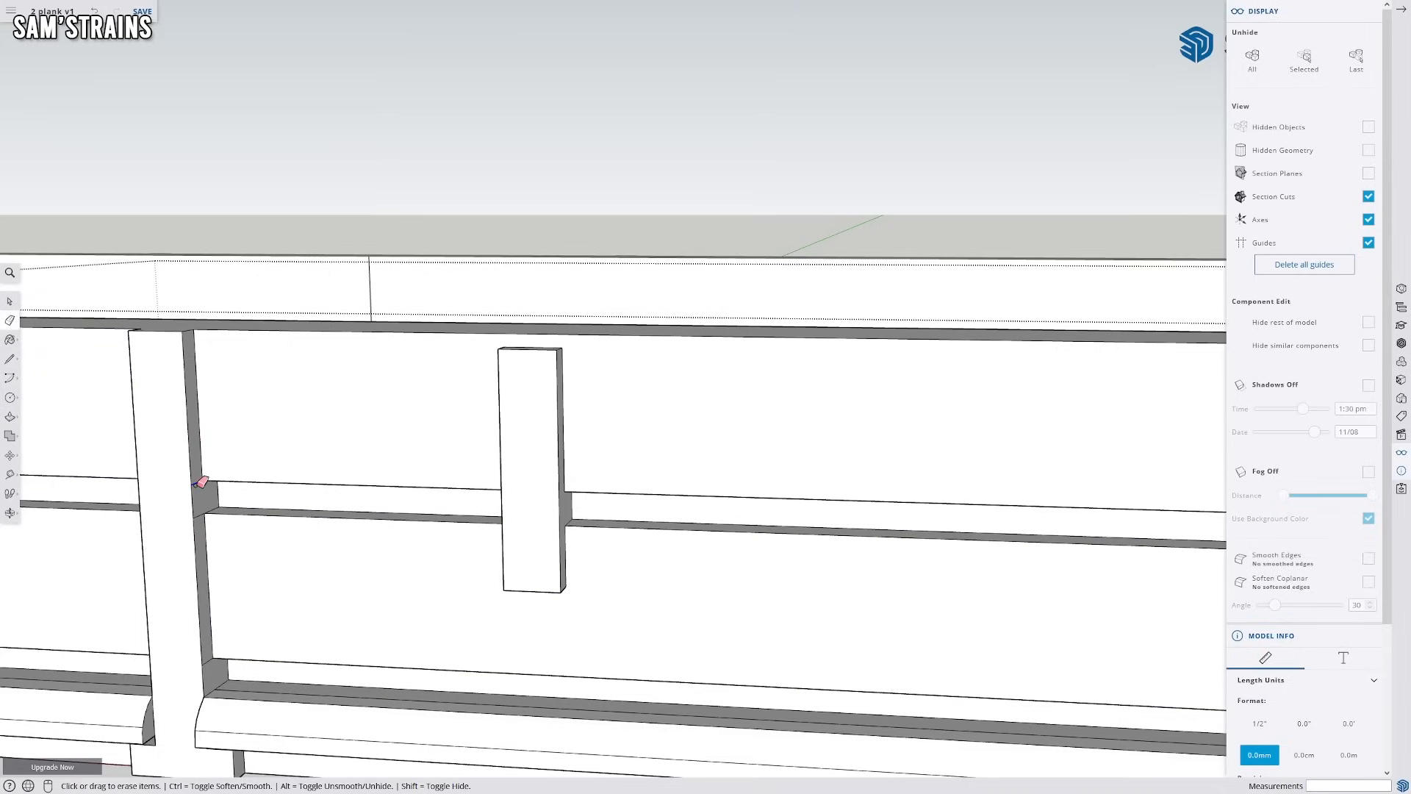
Erase the short edges where the recessed bands meet both side faces of the full-height strip
mouse_move(206, 514)
middle_down()
mouse_move(462, 590)
mouse_move(970, 548)
mouse_move(782, 548)
mouse_move(514, 482)
mouse_move(182, 568)
mouse_move(324, 582)
mouse_move(618, 449)
mouse_move(220, 542)
mouse_move(545, 454)
mouse_move(801, 466)
middle_up()
shift+click(224, 552)
scroll(618, 450, down, 4)
scroll(801, 466, up, 5)
shift+middle_drag(885, 416, 755, 433)
scroll(755, 434, up, 1)
scroll(761, 432, up, 3)
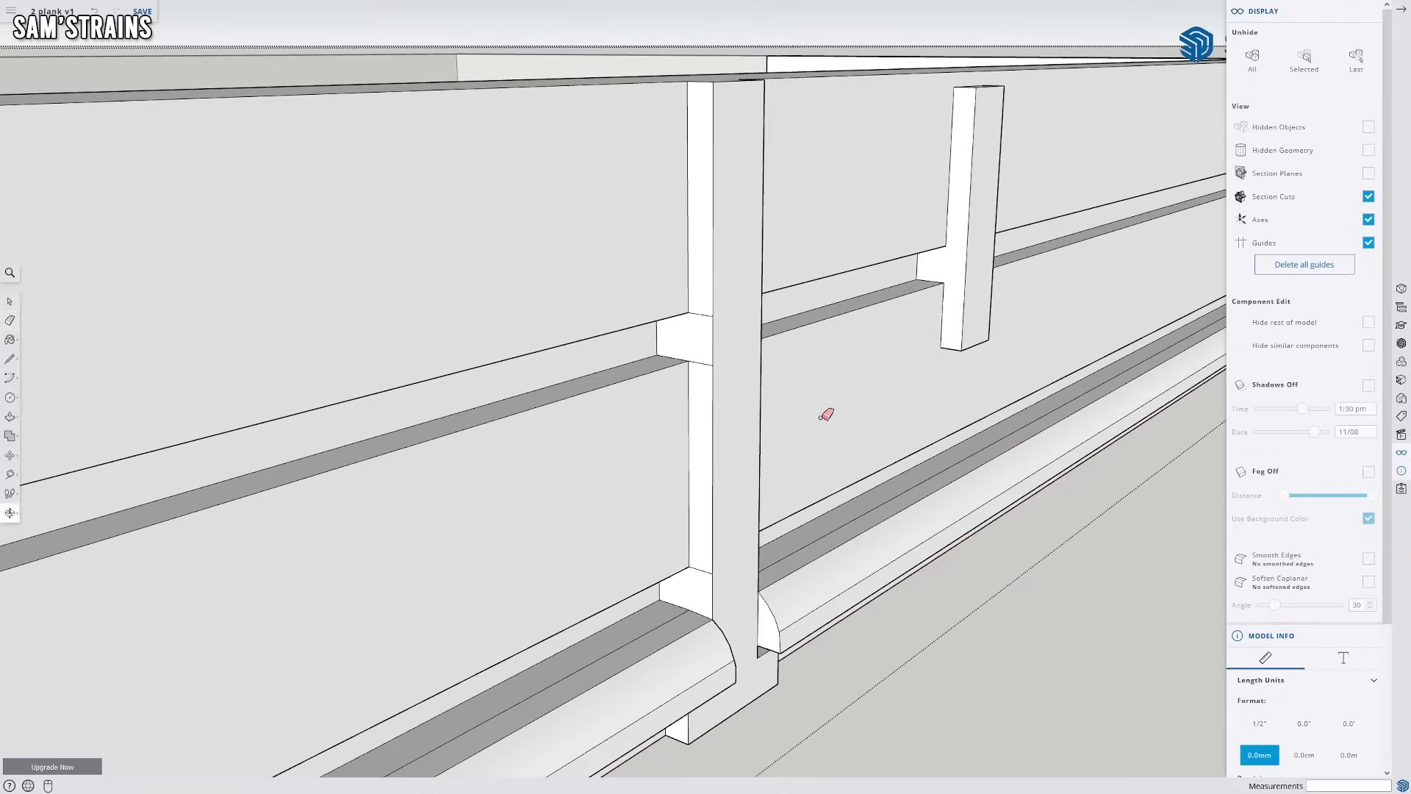
key(shift)
click(702, 315)
click(696, 363)
click(697, 570)
Draw a line across the corner bracket's front face 0.36 mm above its lower end
scroll(735, 588, down, 4)
mouse_move(738, 589)
middle_down()
mouse_move(699, 599)
mouse_move(465, 567)
mouse_move(258, 497)
mouse_move(432, 507)
mouse_move(431, 583)
mouse_move(345, 617)
mouse_move(593, 504)
mouse_move(860, 497)
mouse_move(495, 451)
mouse_move(734, 308)
mouse_move(677, 365)
mouse_move(448, 485)
middle_up()
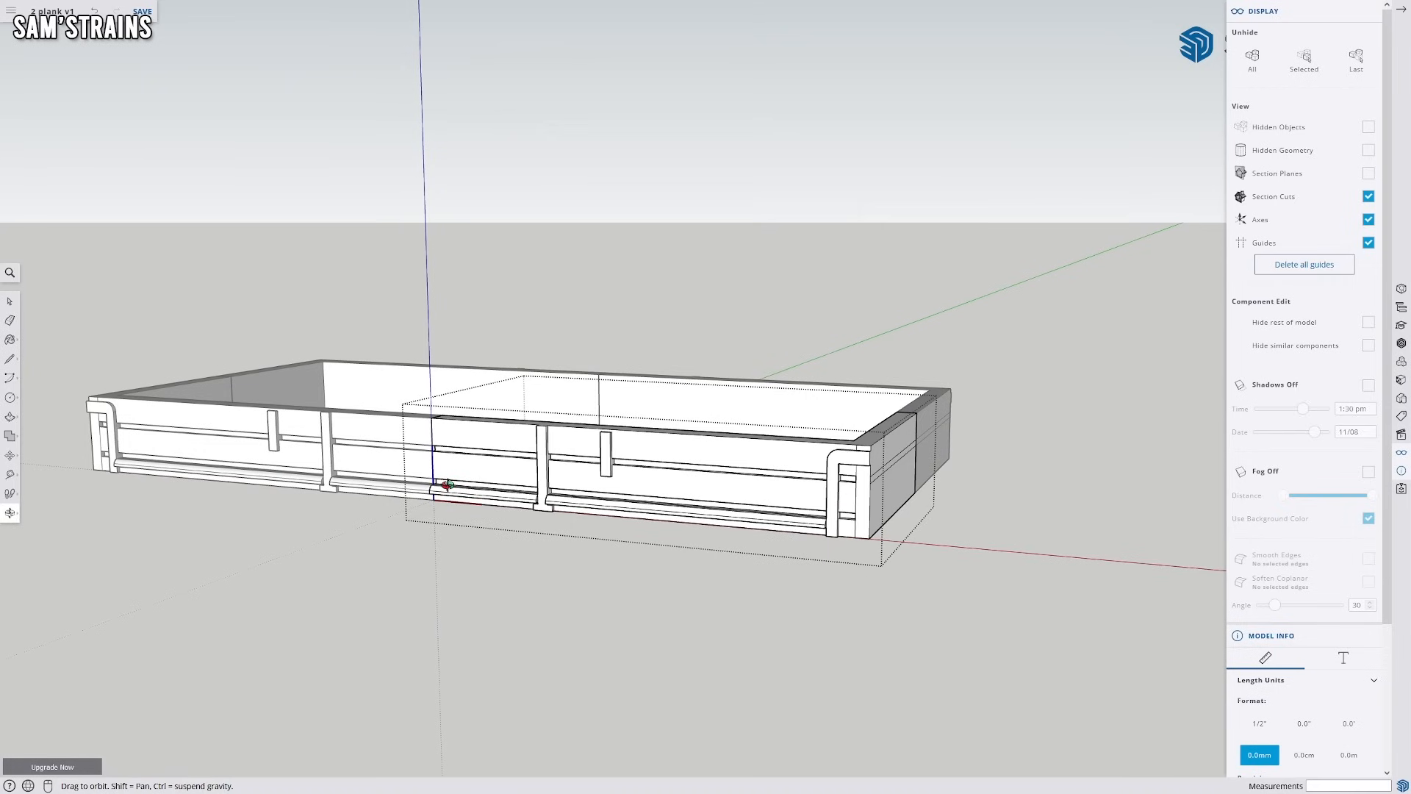
key(e)
scroll(638, 548, up, 4)
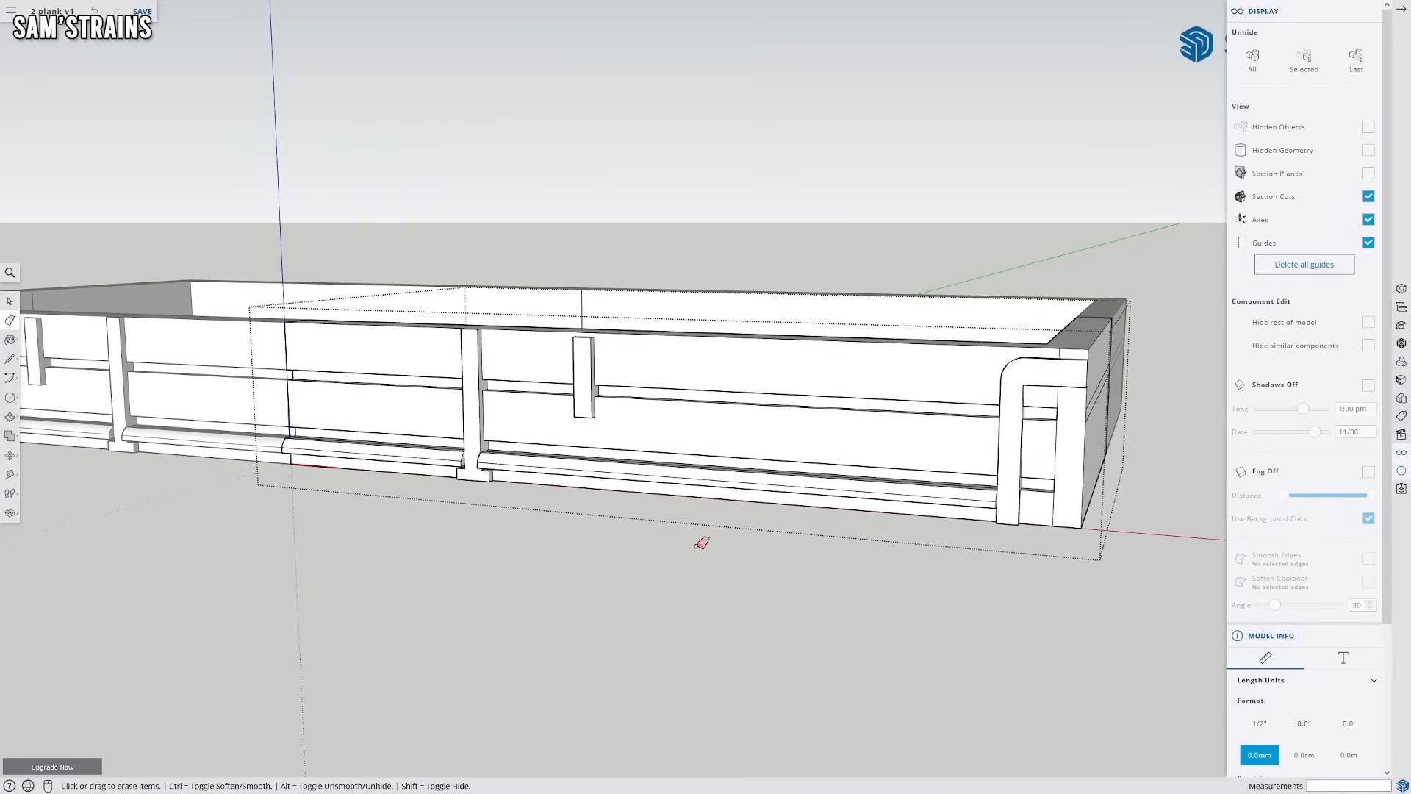
middle_drag(983, 586, 721, 596)
scroll(746, 543, up, 4)
middle_drag(752, 534, 532, 523)
click(9, 359)
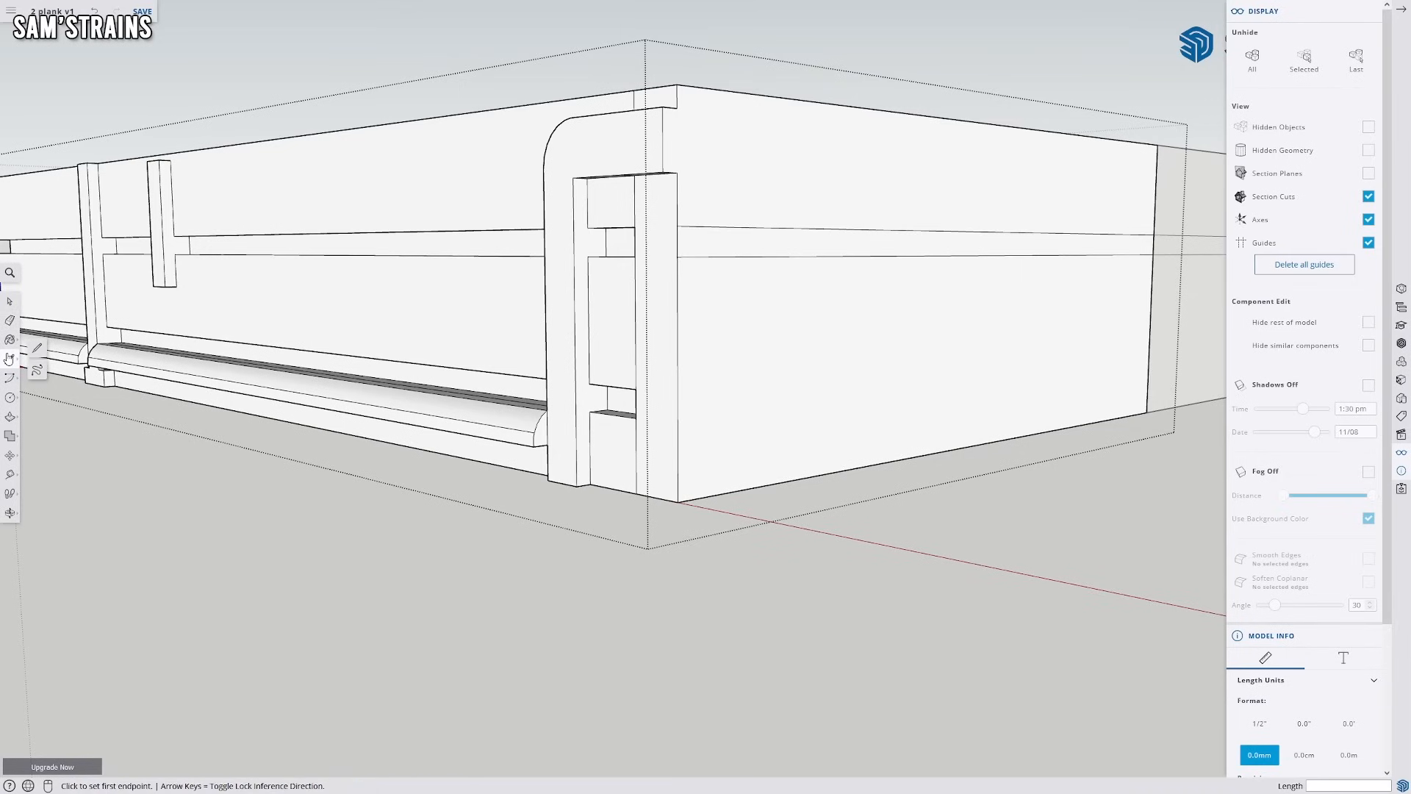
scroll(583, 551, up, 3)
click(581, 456)
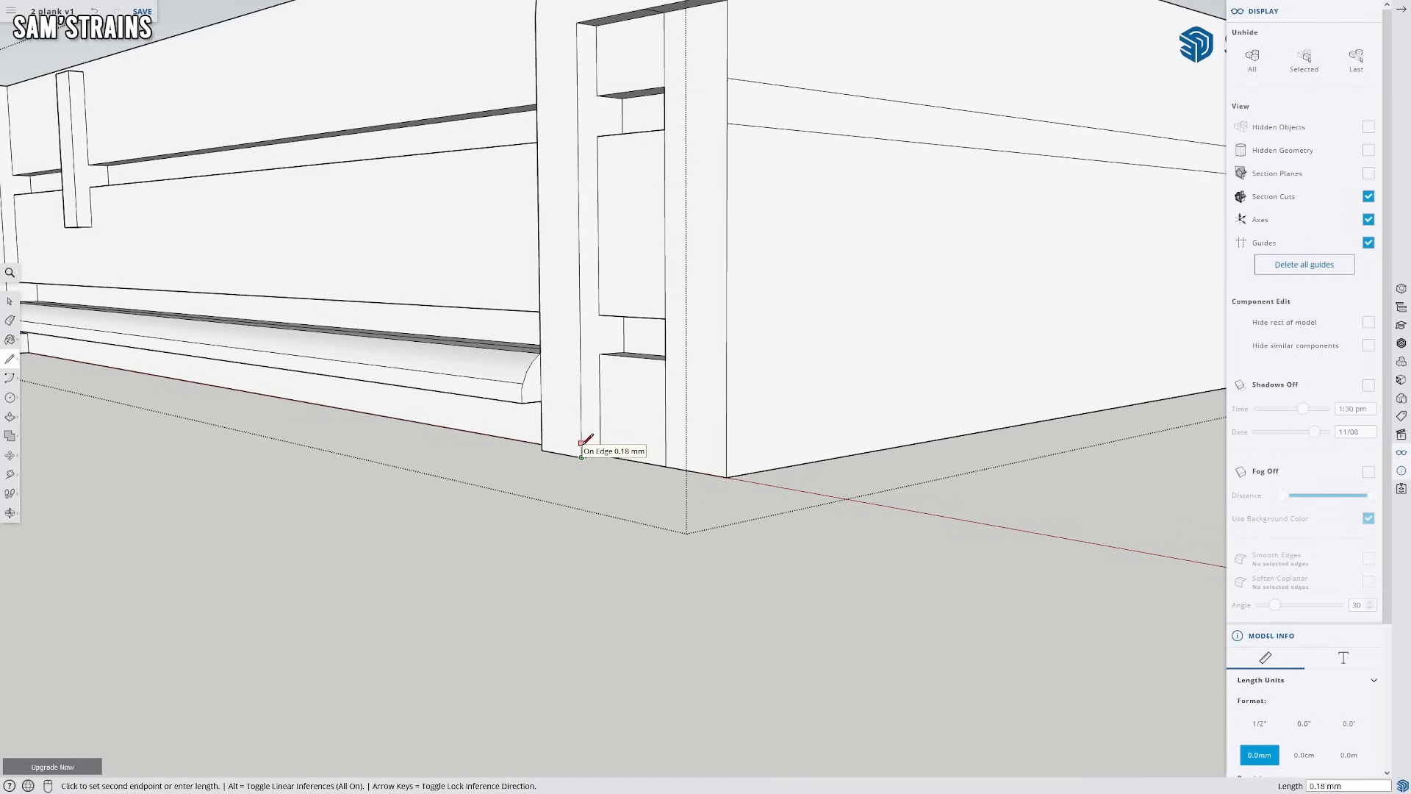
key(Escape)
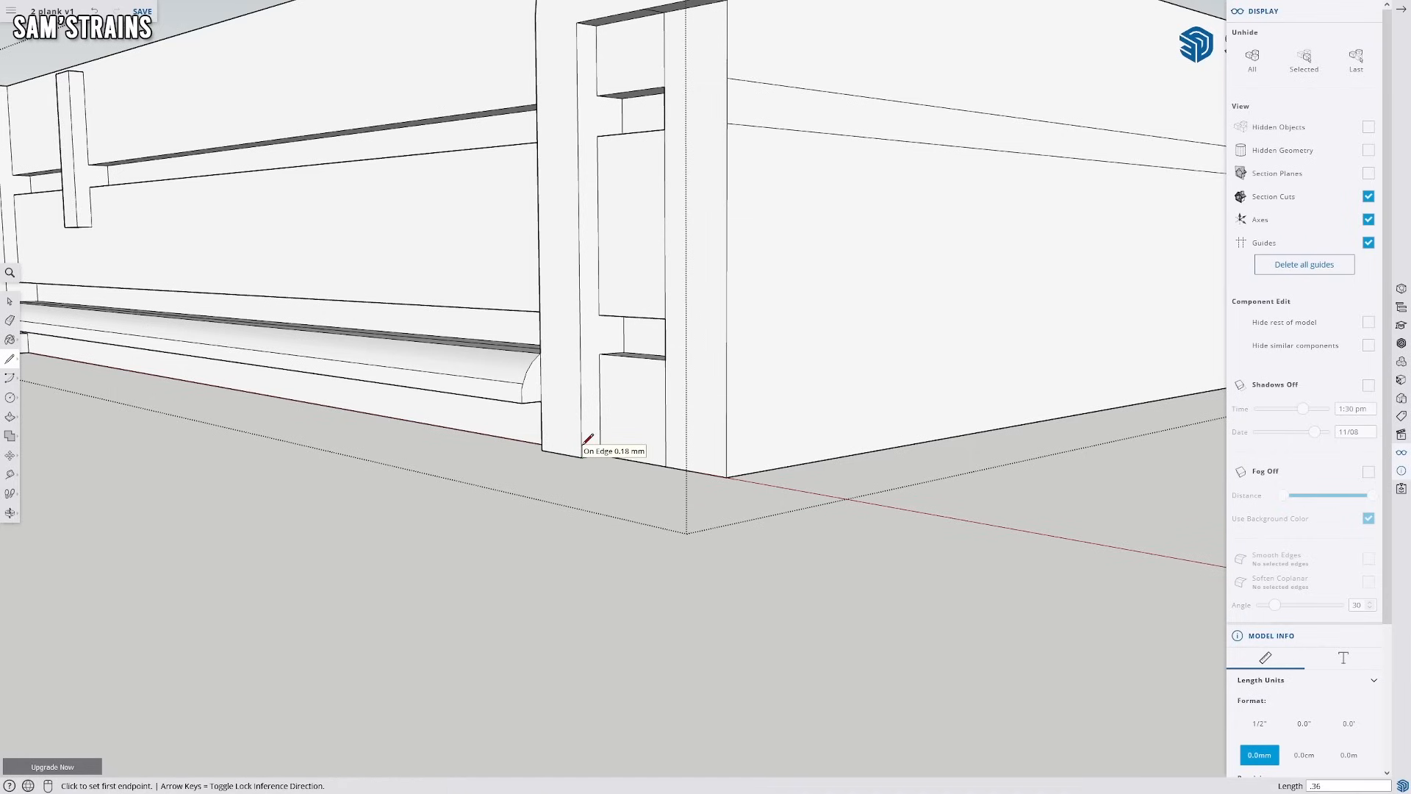
click(580, 427)
click(541, 422)
middle_drag(491, 463, 619, 470)
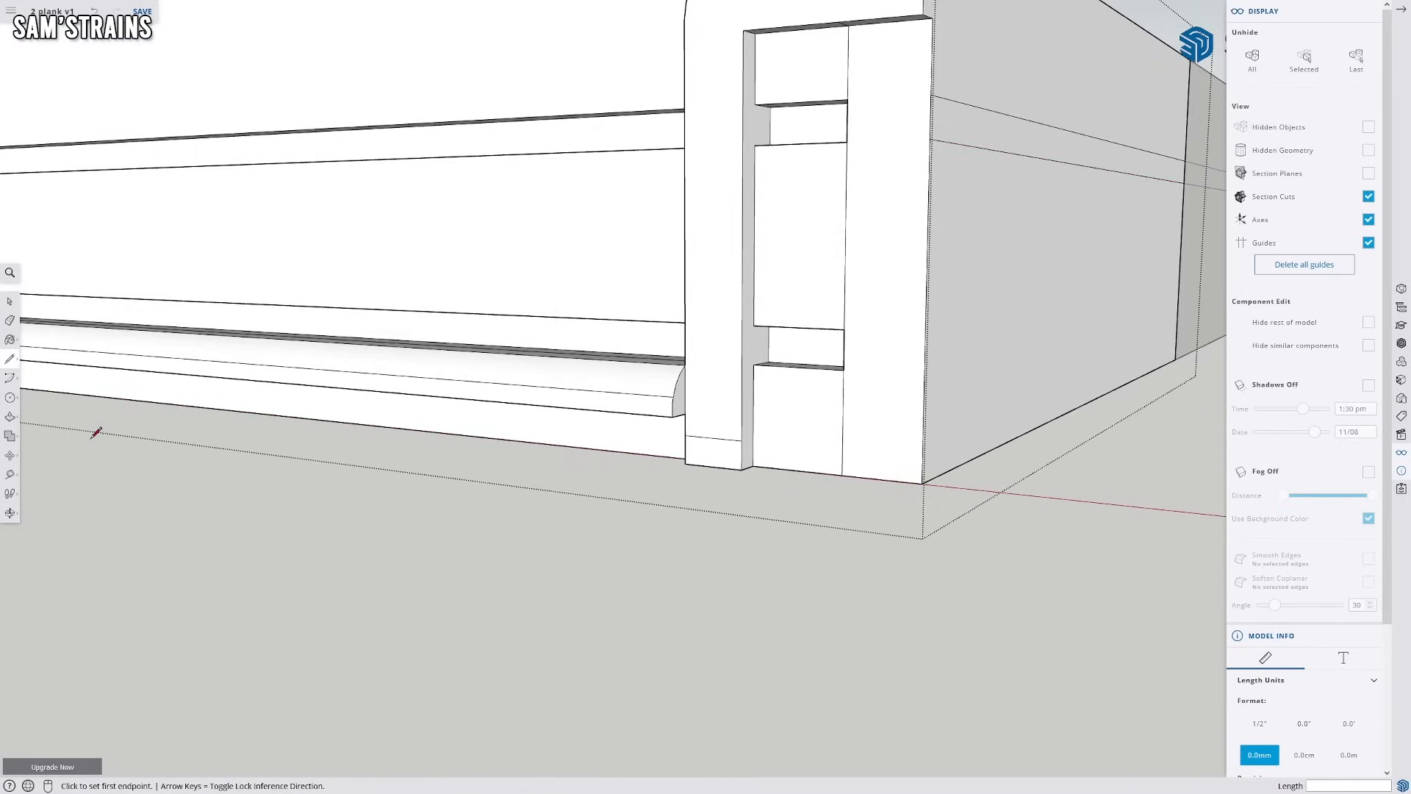
Push/Pull the marked lower end of the corner bracket's front face outward 0.4 mm
click(10, 418)
click(695, 454)
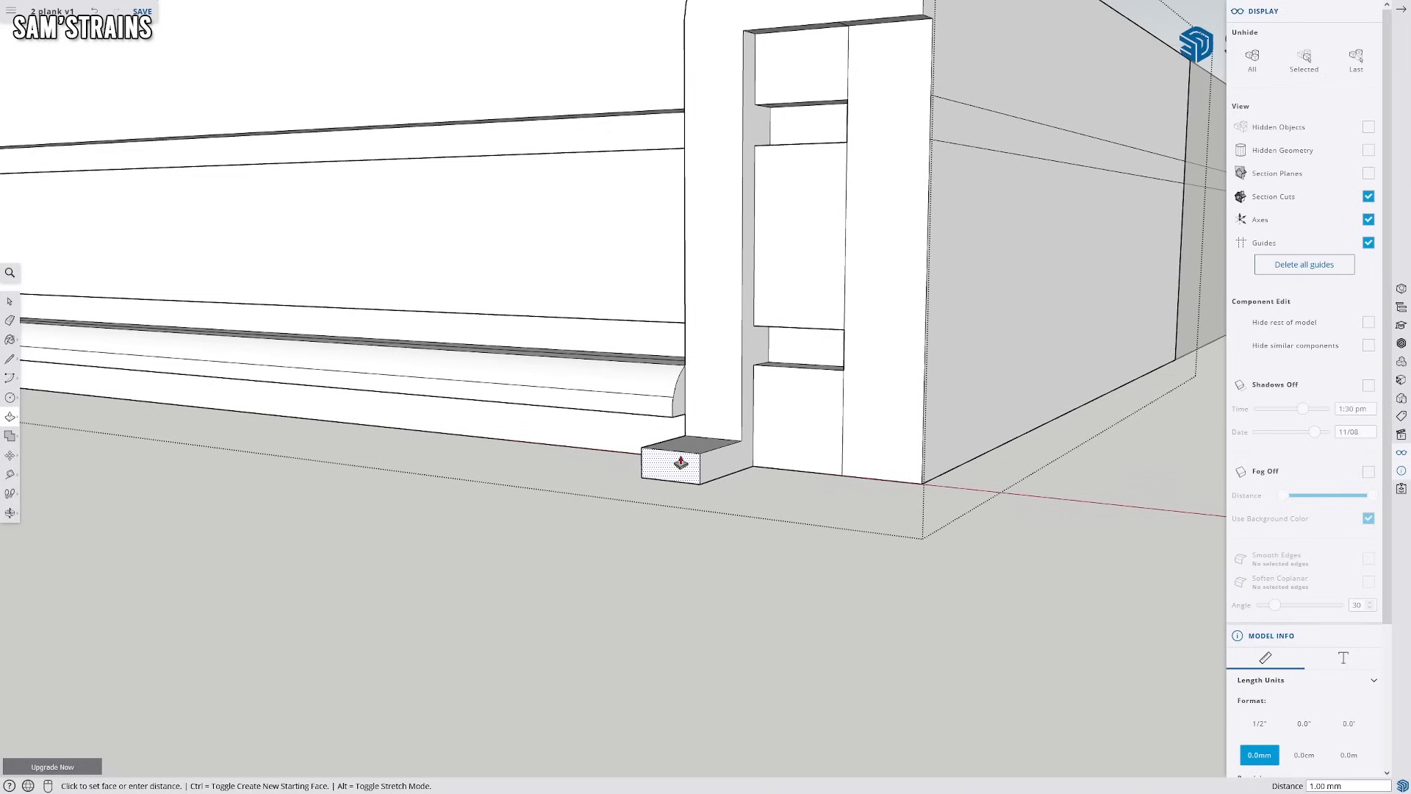
text(.4)
key(Return)
Extend the underside of the rounded bar downward 0.15 mm with Push/Pull
middle_drag(671, 454, 529, 314)
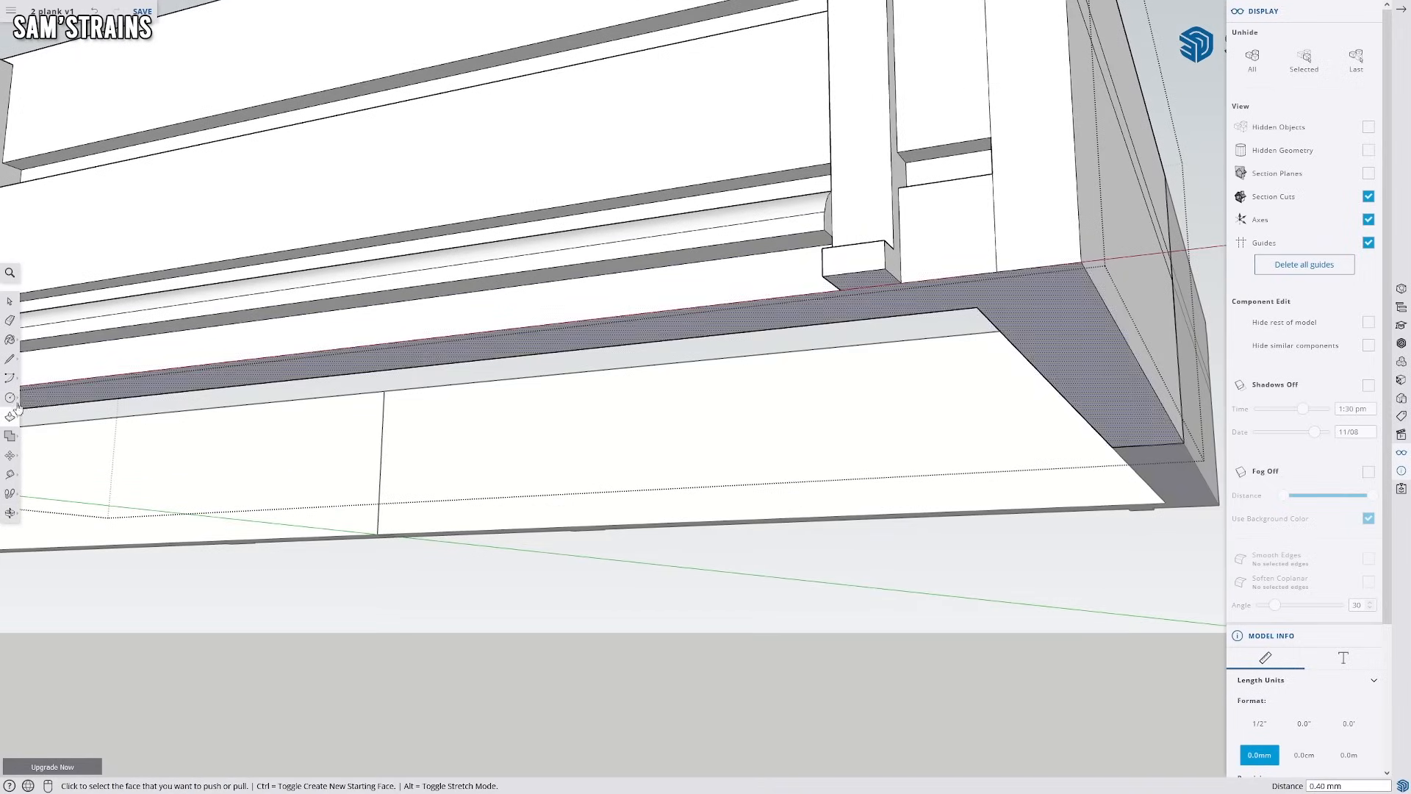
click(435, 289)
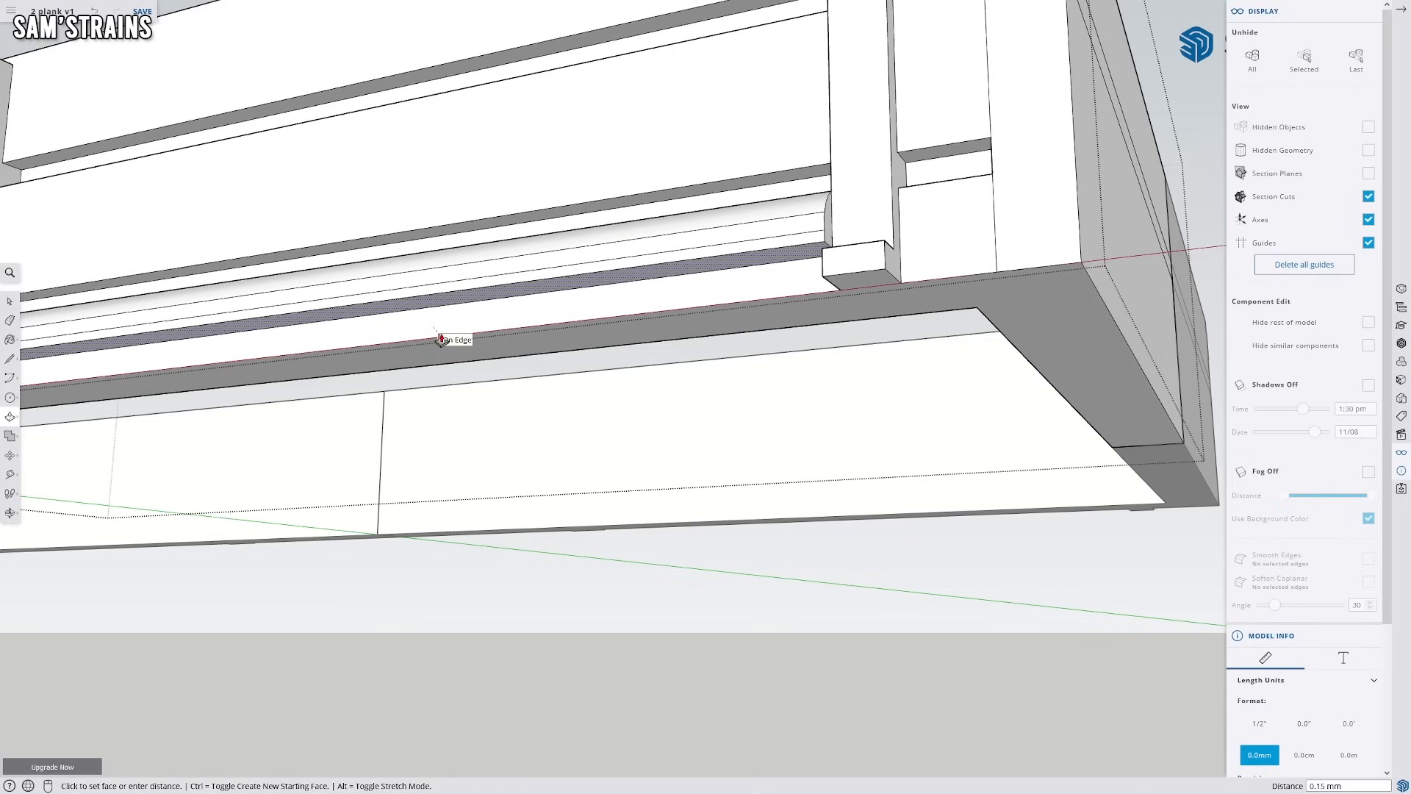
key(Return)
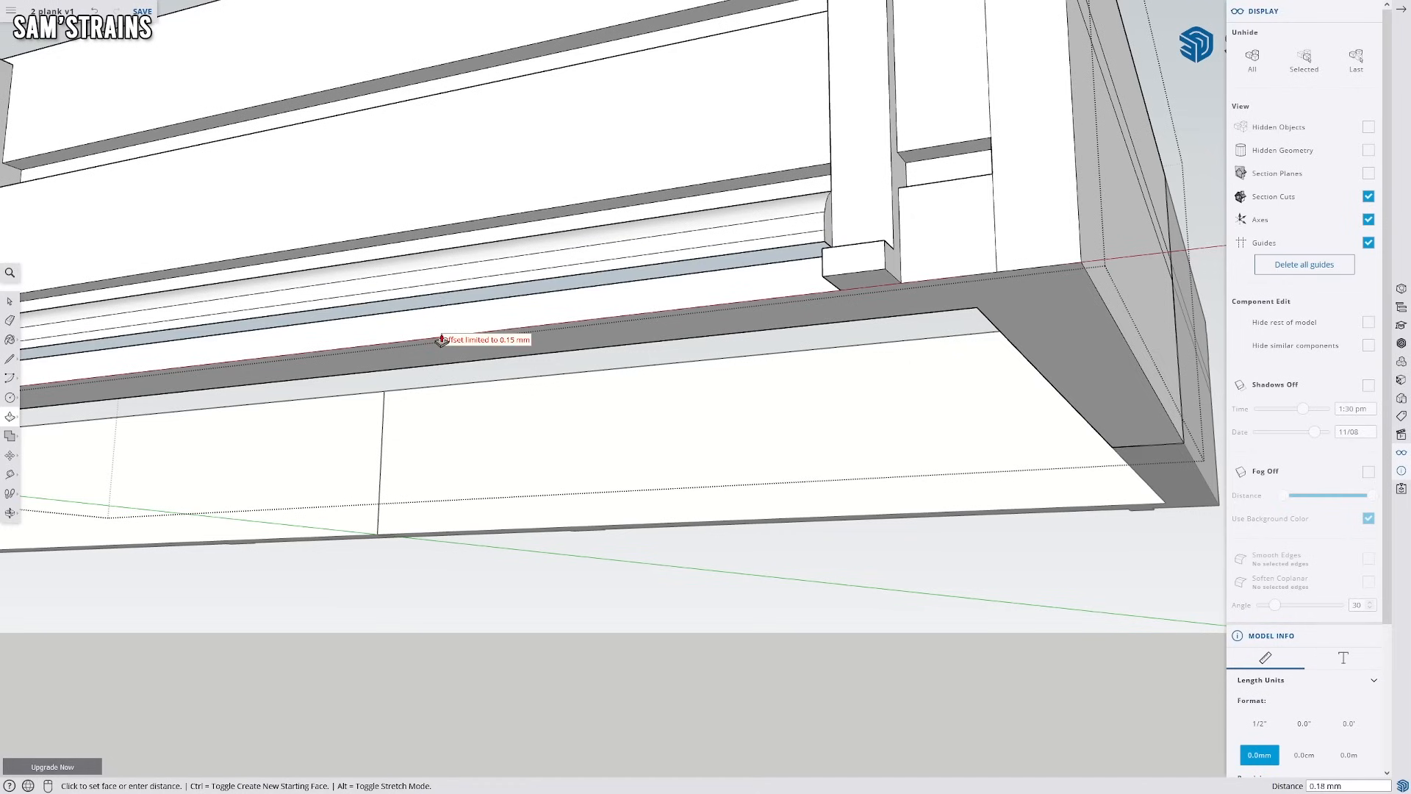
Draw short lines on the end face's corner edge, 0.36 mm from the bracket's top to the rim and a matching one below the bracket
middle_drag(500, 275, 320, 360)
scroll(294, 364, up, 2)
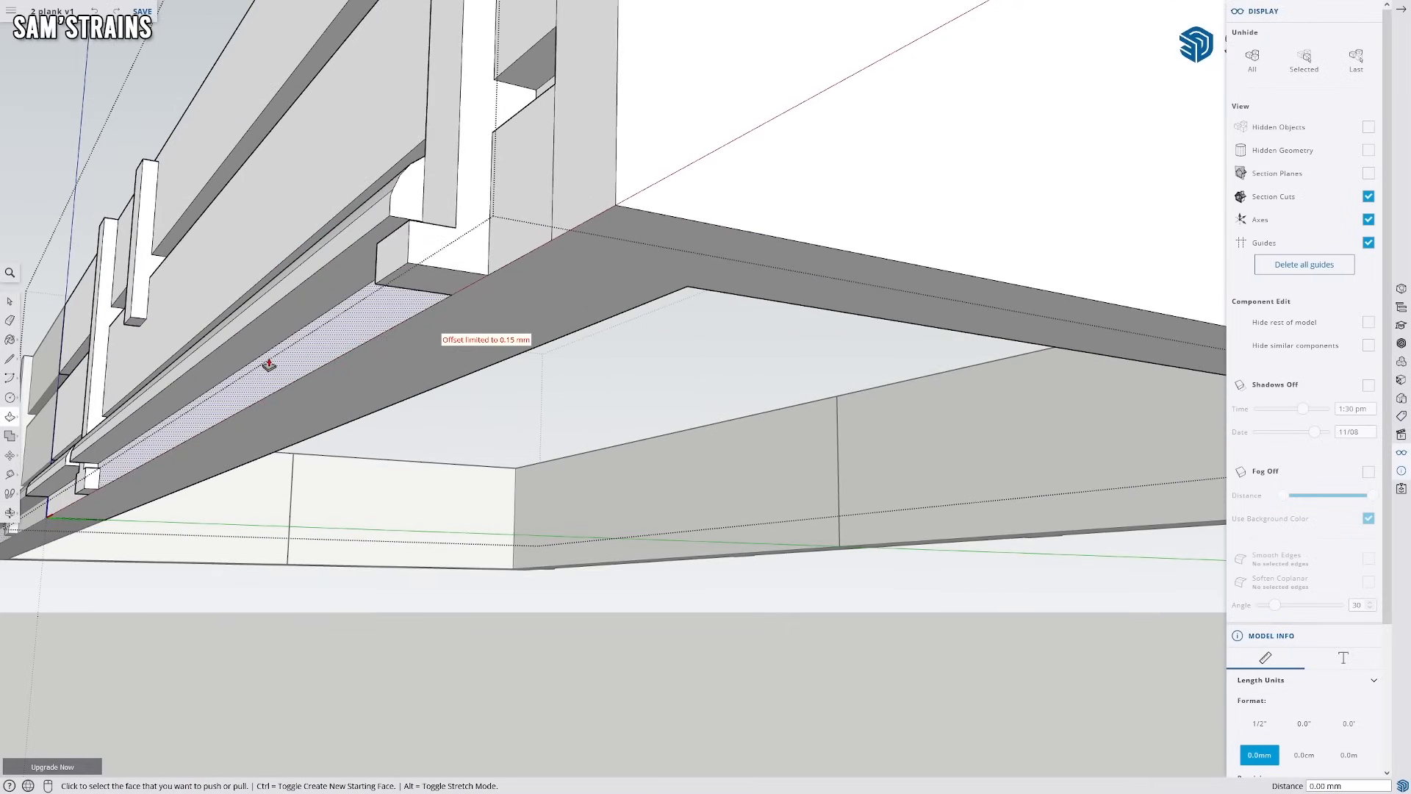
mouse_move(262, 381)
middle_down()
mouse_move(247, 419)
mouse_move(463, 341)
middle_up()
scroll(265, 261, down, 3)
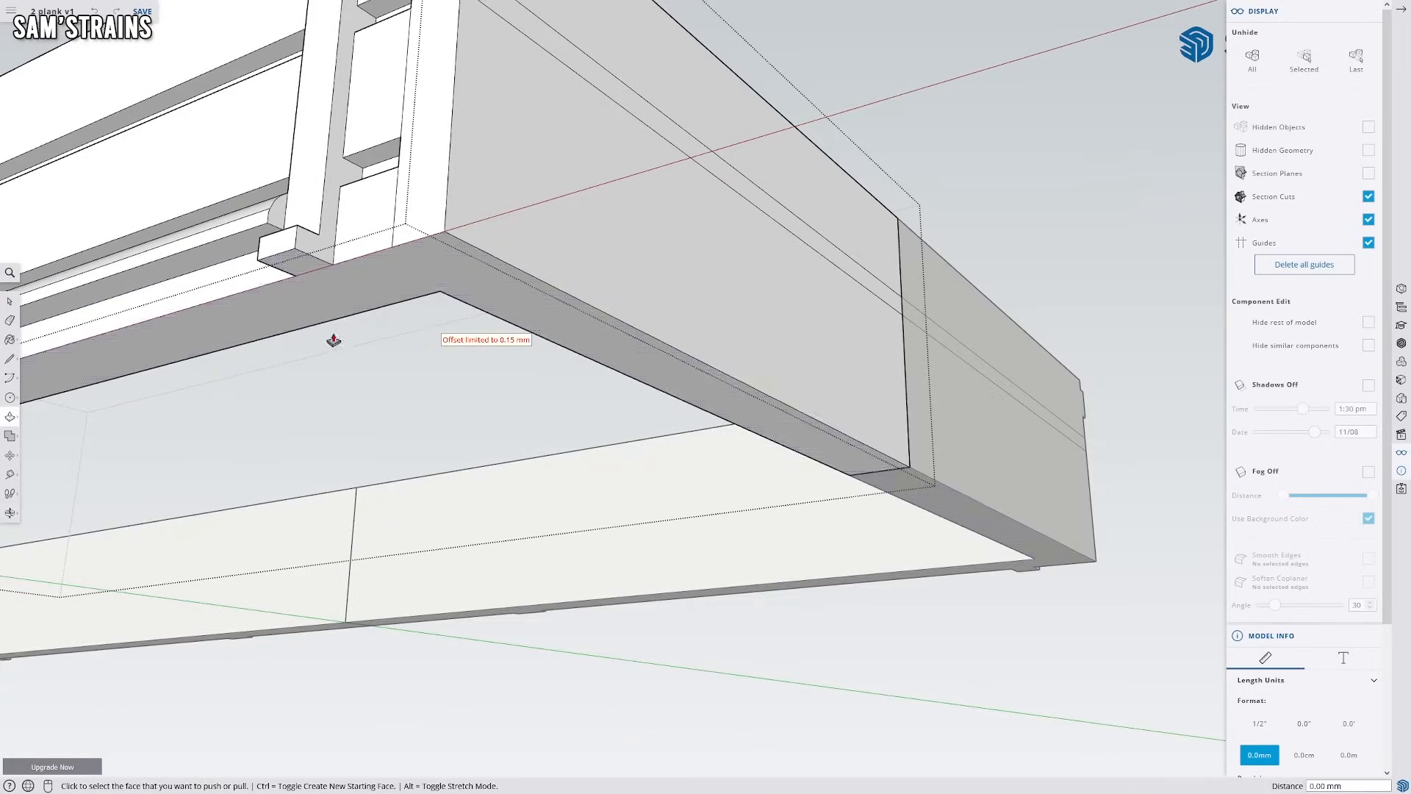
middle_drag(334, 340, 676, 470)
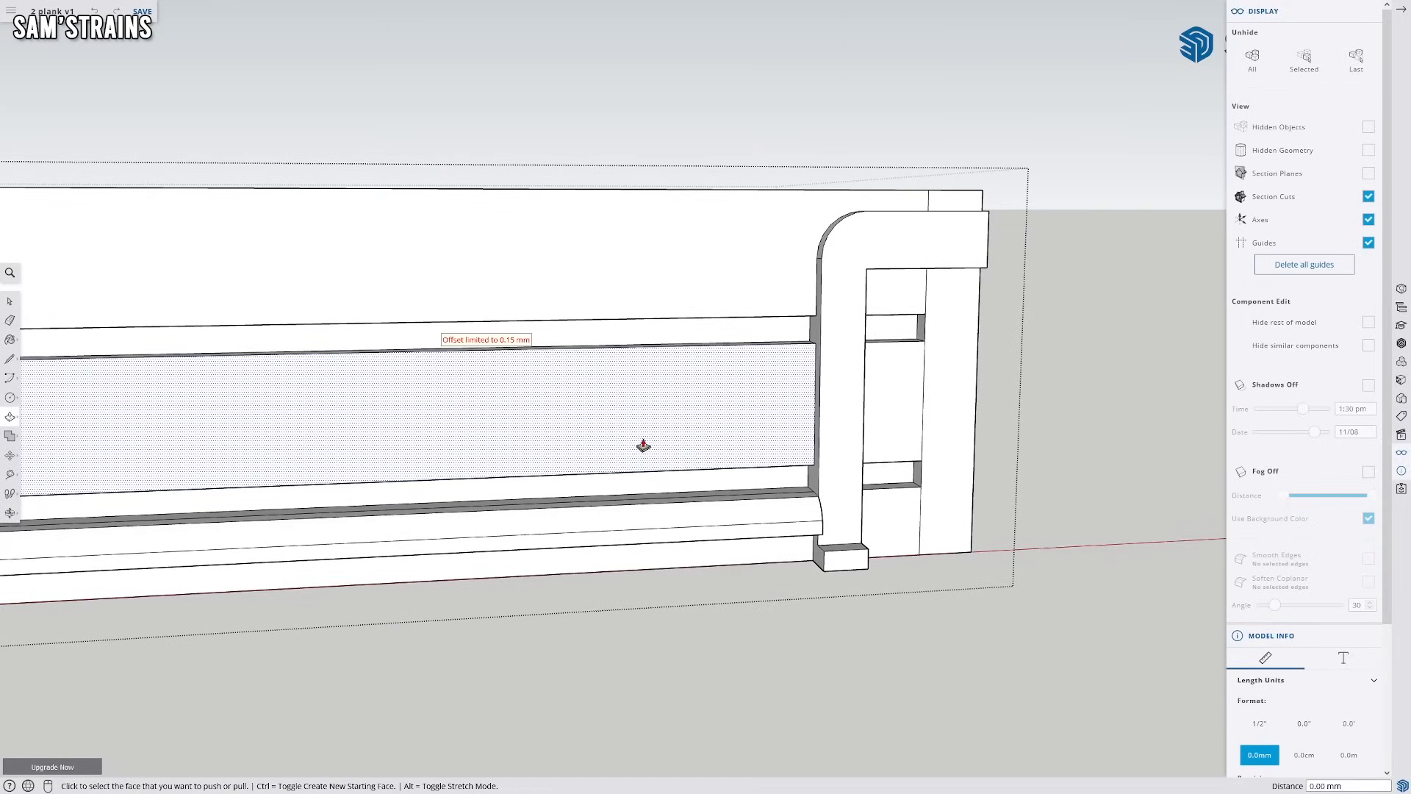
middle_drag(644, 449, 500, 401)
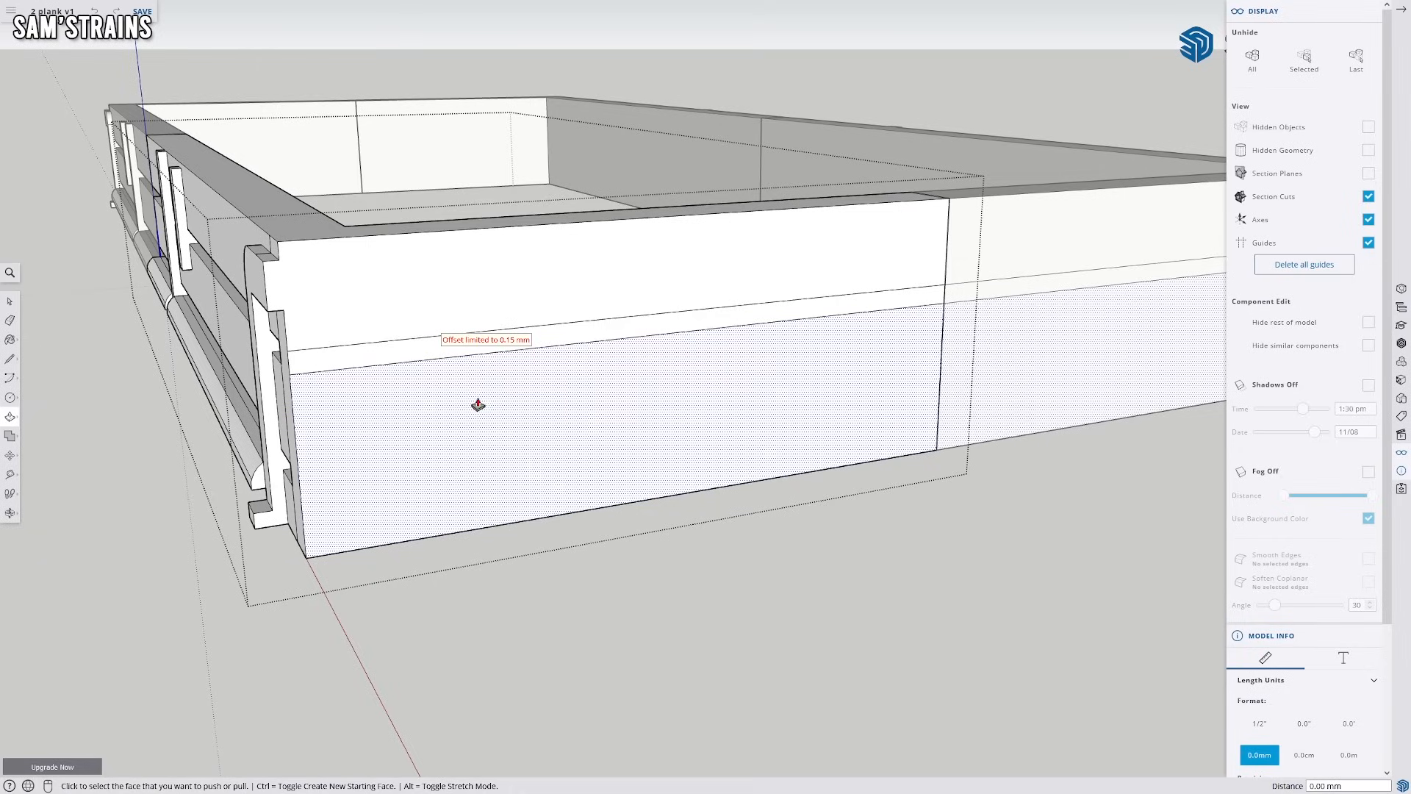
click(10, 358)
click(284, 310)
key(Escape)
middle_drag(332, 307, 404, 384)
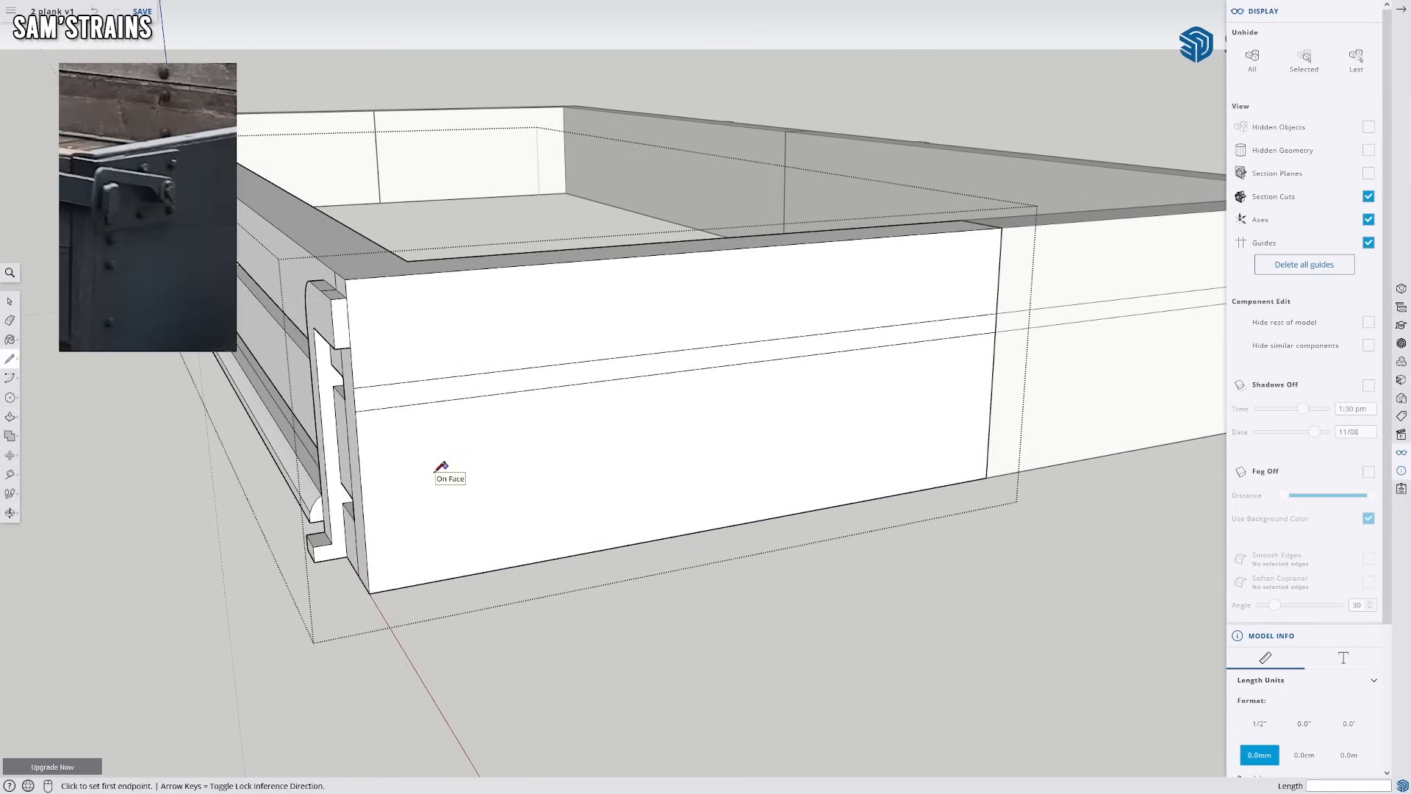
click(346, 297)
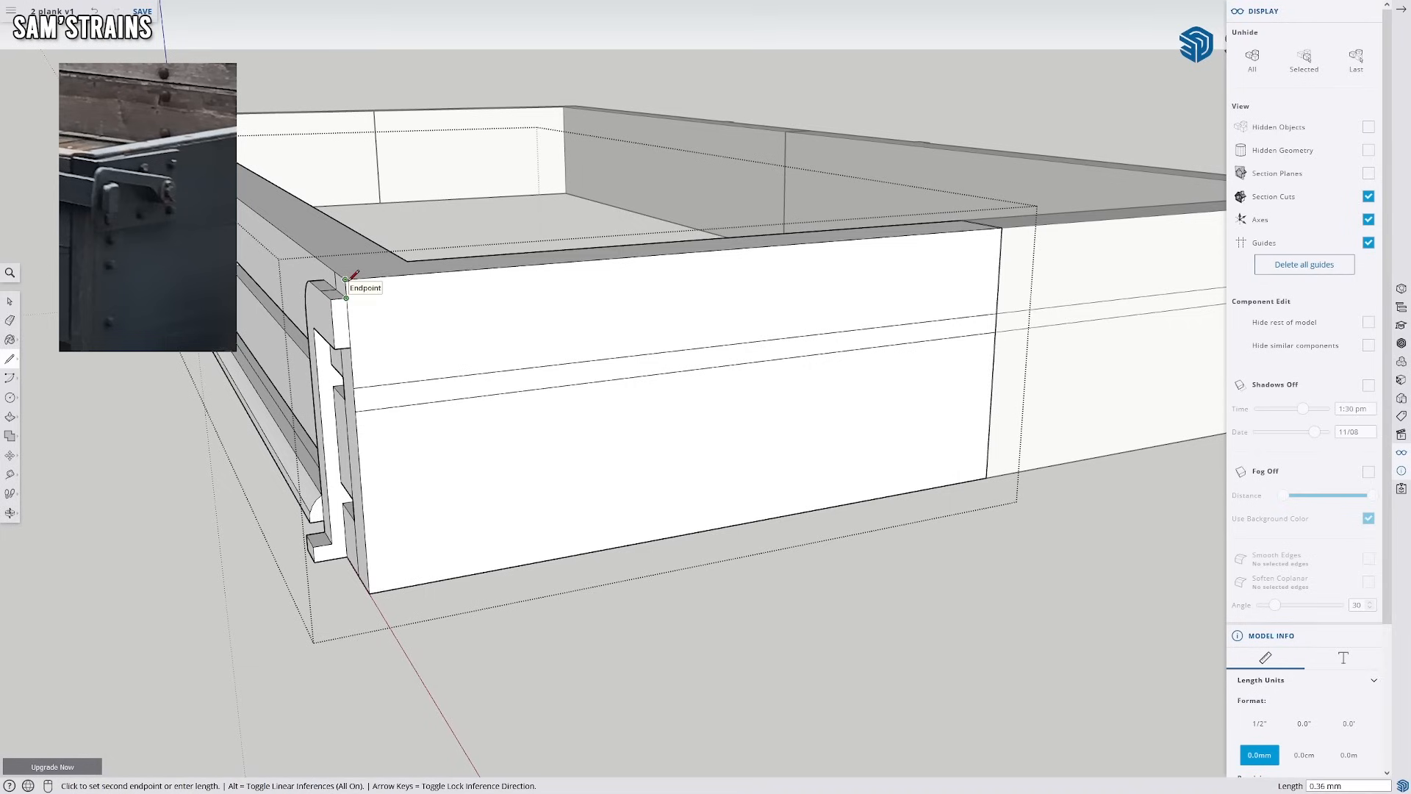
click(346, 279)
click(350, 346)
click(354, 365)
Outline a rectangle about 1.7 mm high in the end face's upper corner, from the lower mark up to the rim
click(352, 365)
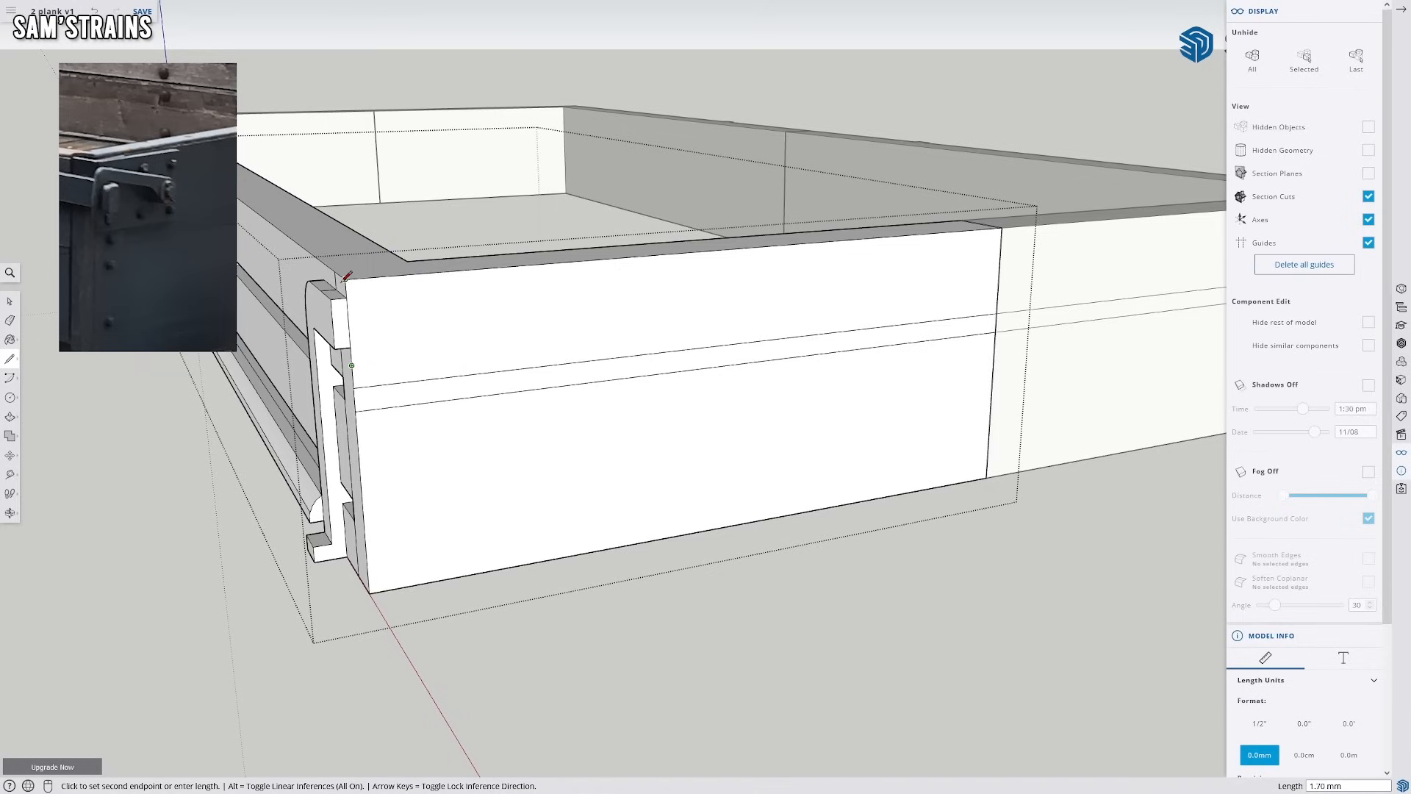
click(471, 352)
click(467, 269)
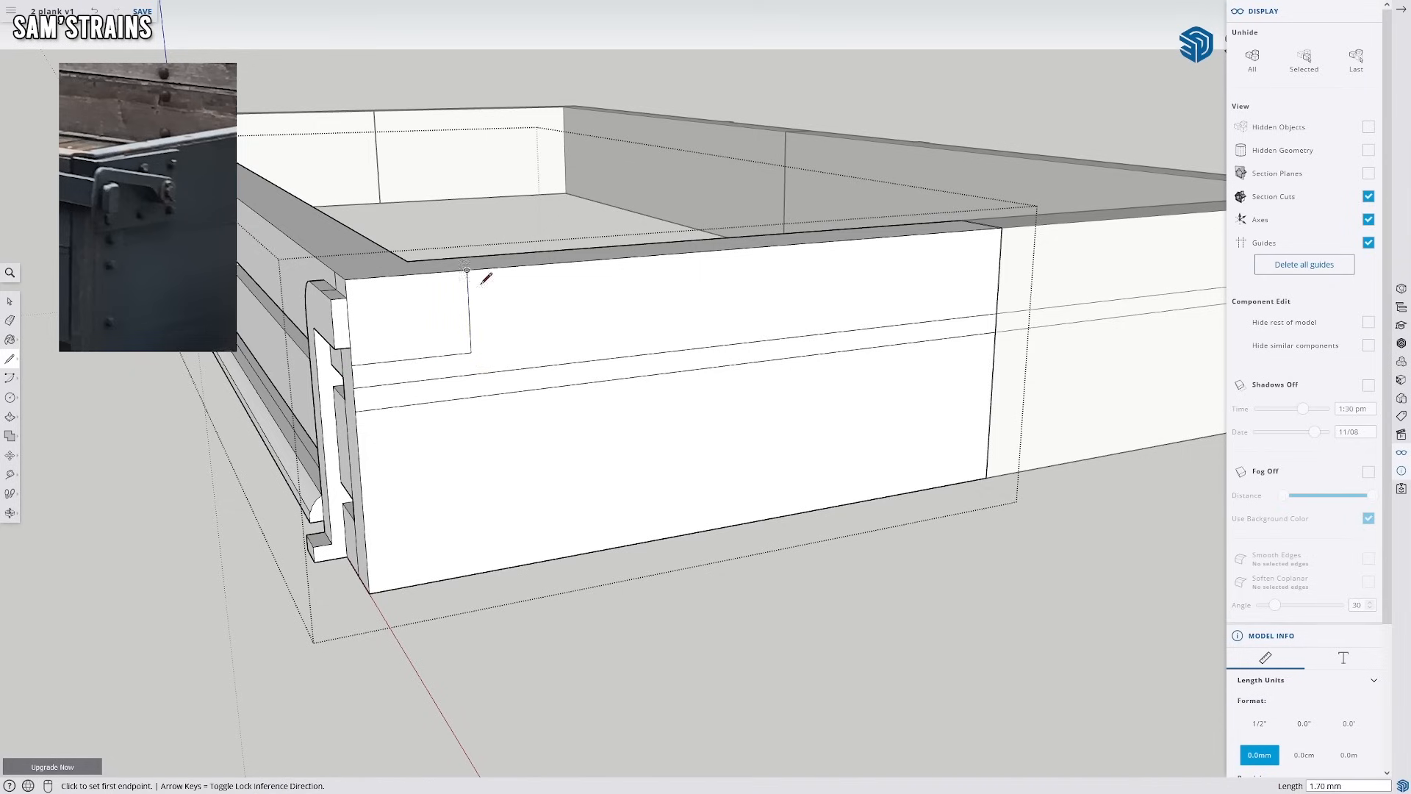
Draw a 0.8 mm line inside the rectangle from the midpoint of its vertical edge farther from the bracket
middle_drag(529, 359, 479, 370)
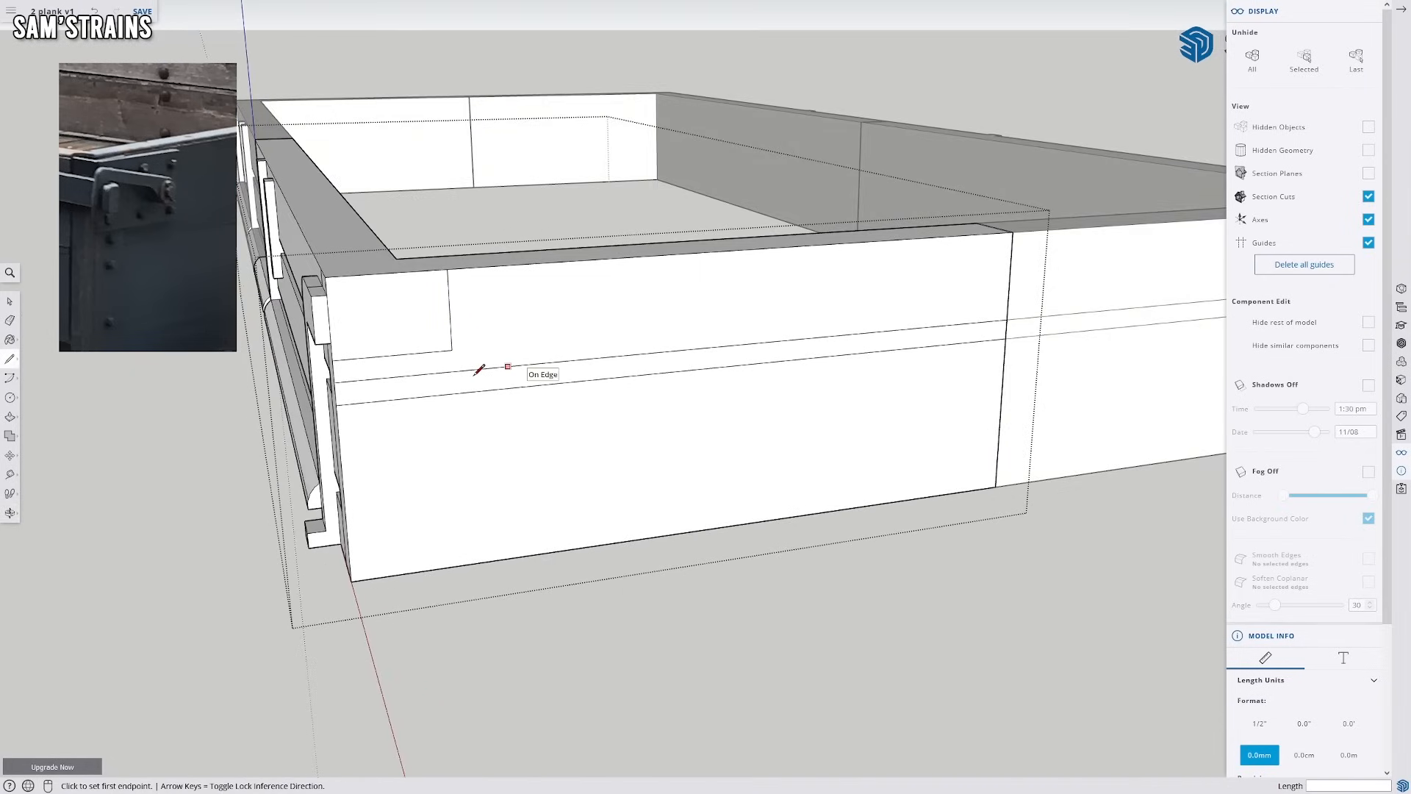
scroll(444, 353, up, 3)
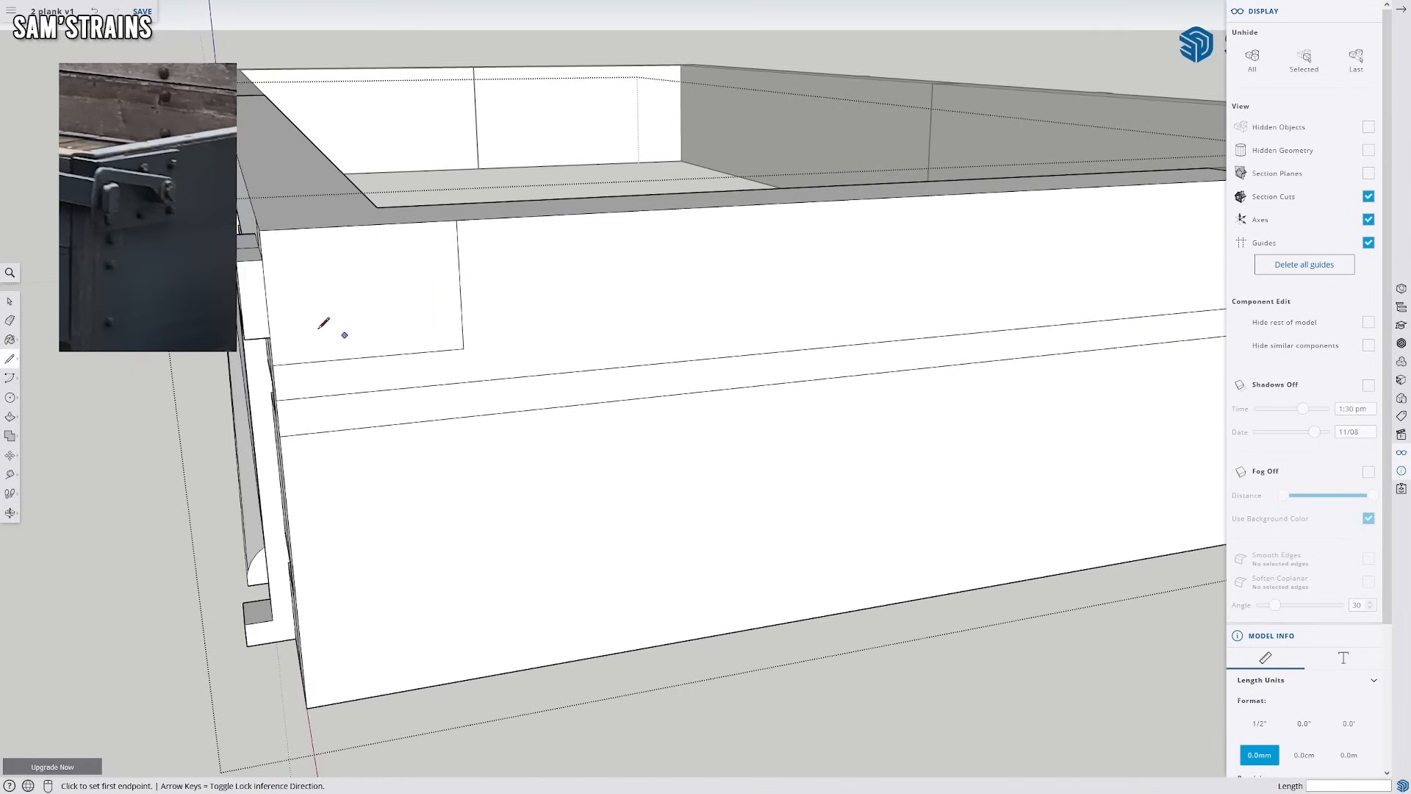
click(460, 285)
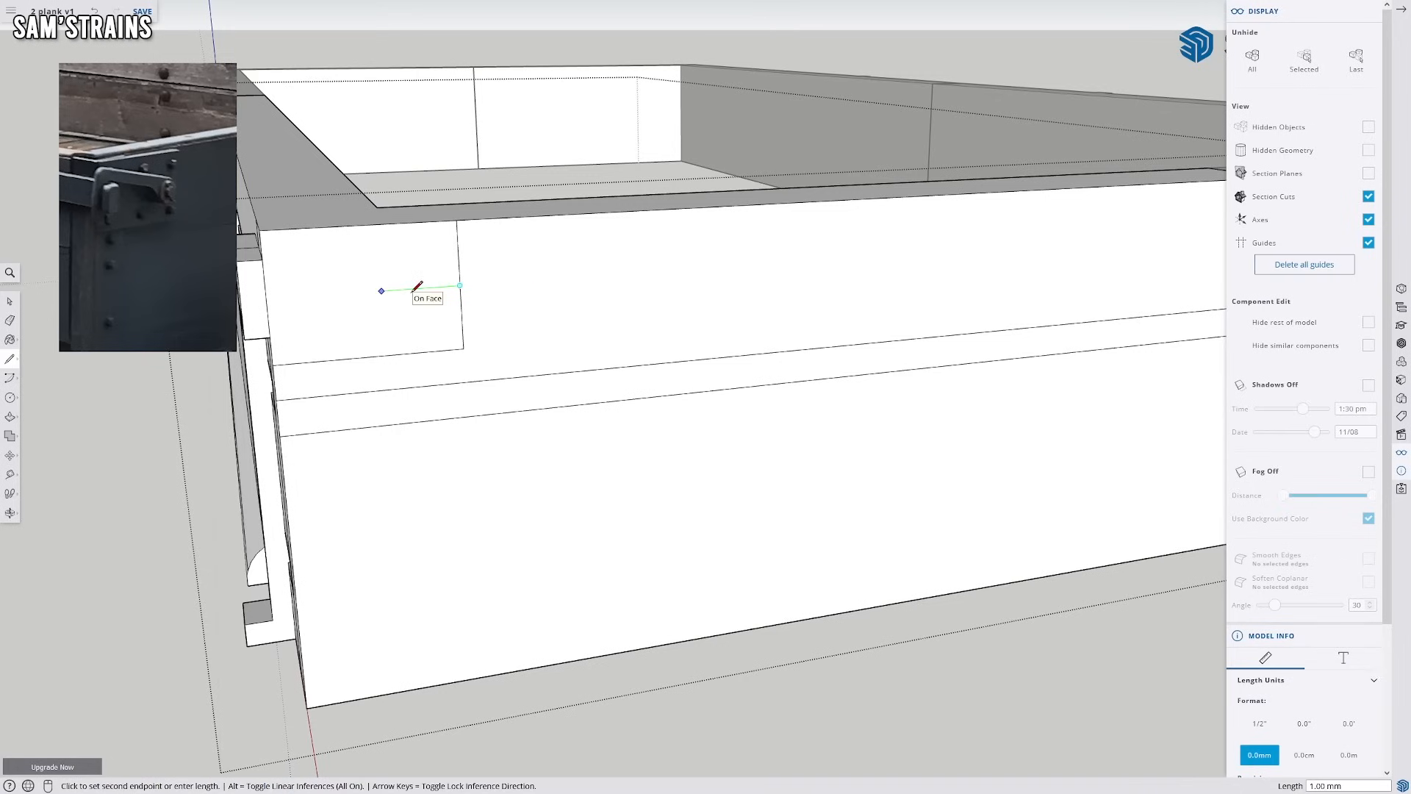
text(.8)
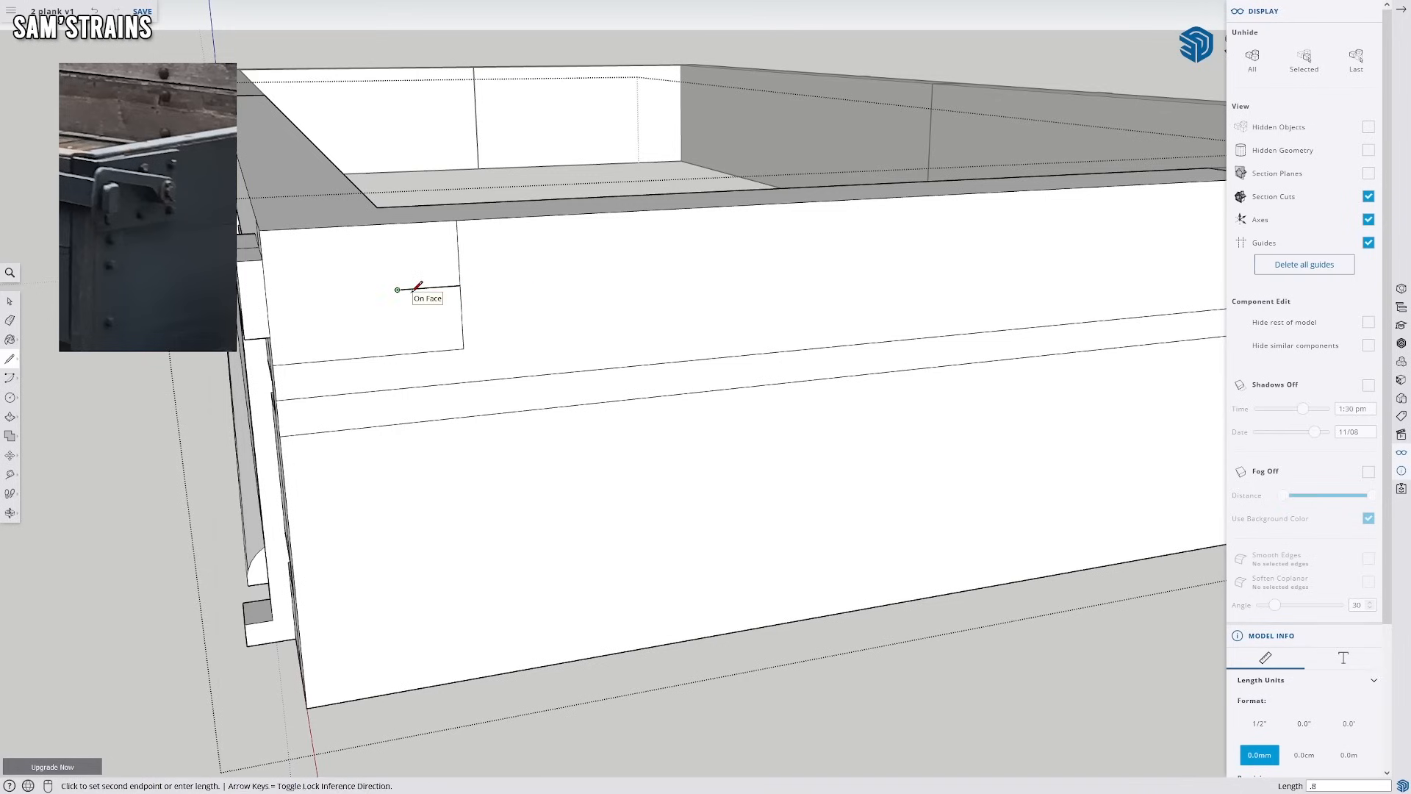
key(Return)
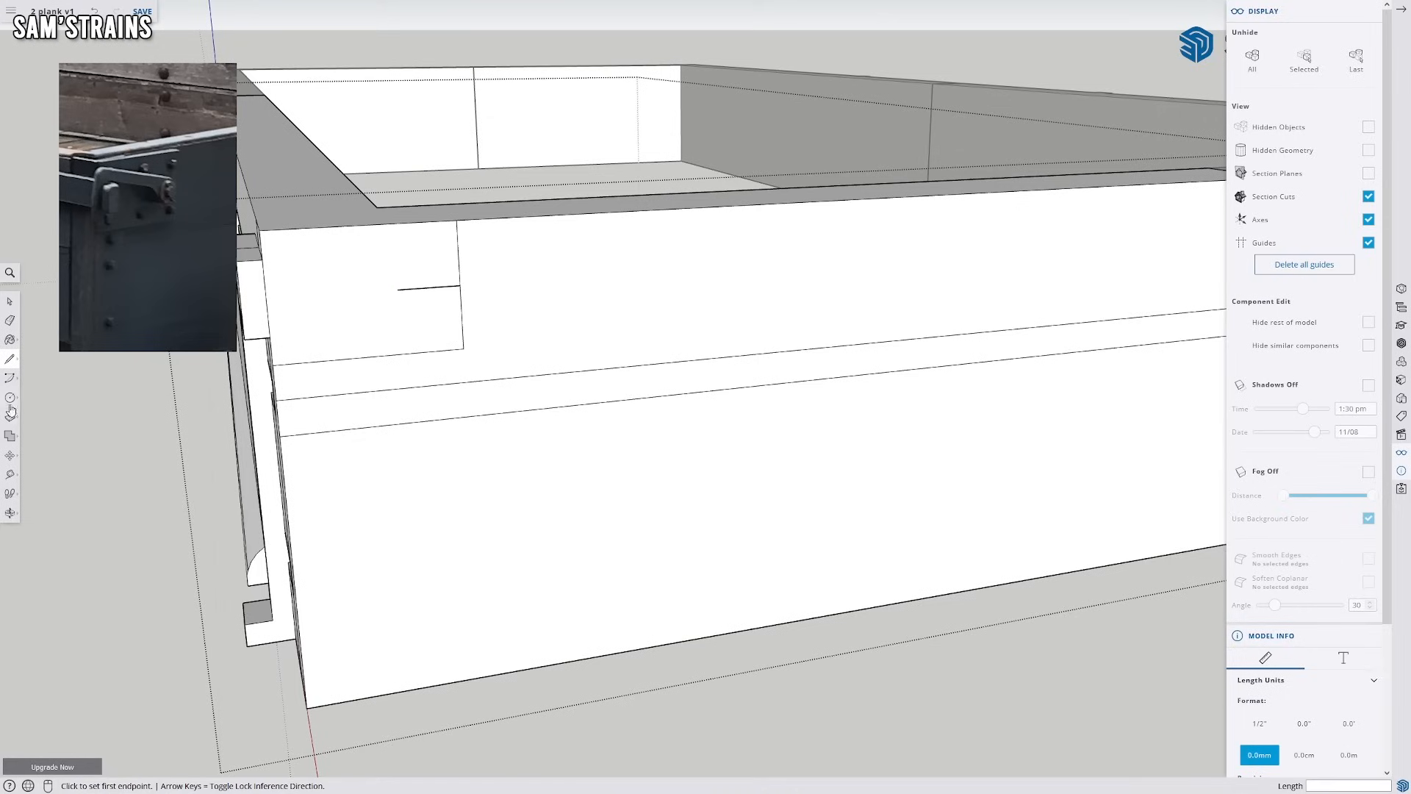
click(397, 290)
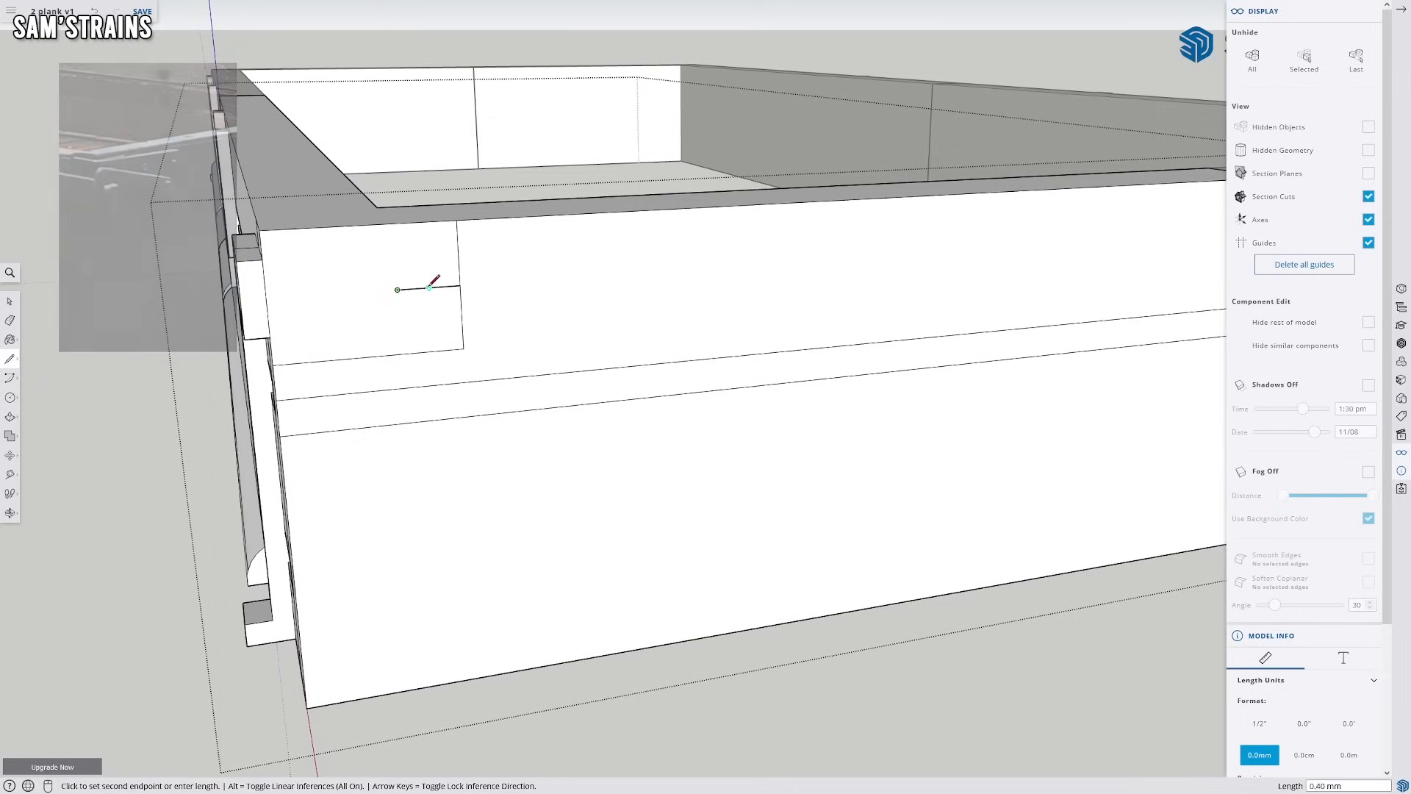
click(460, 285)
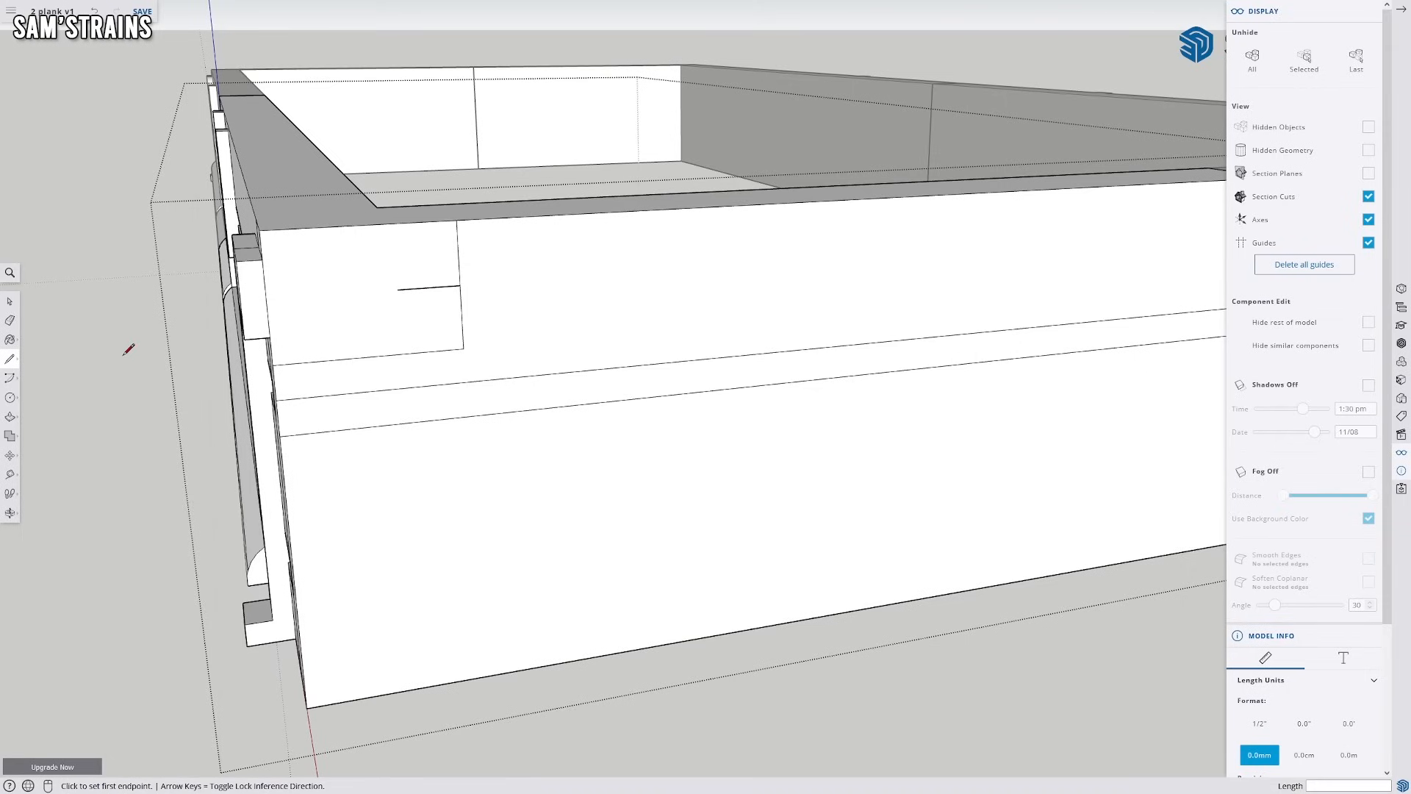
Try a circle of 0.6 mm radius centred on the inner end of the 0.8 mm line
click(19, 397)
click(397, 289)
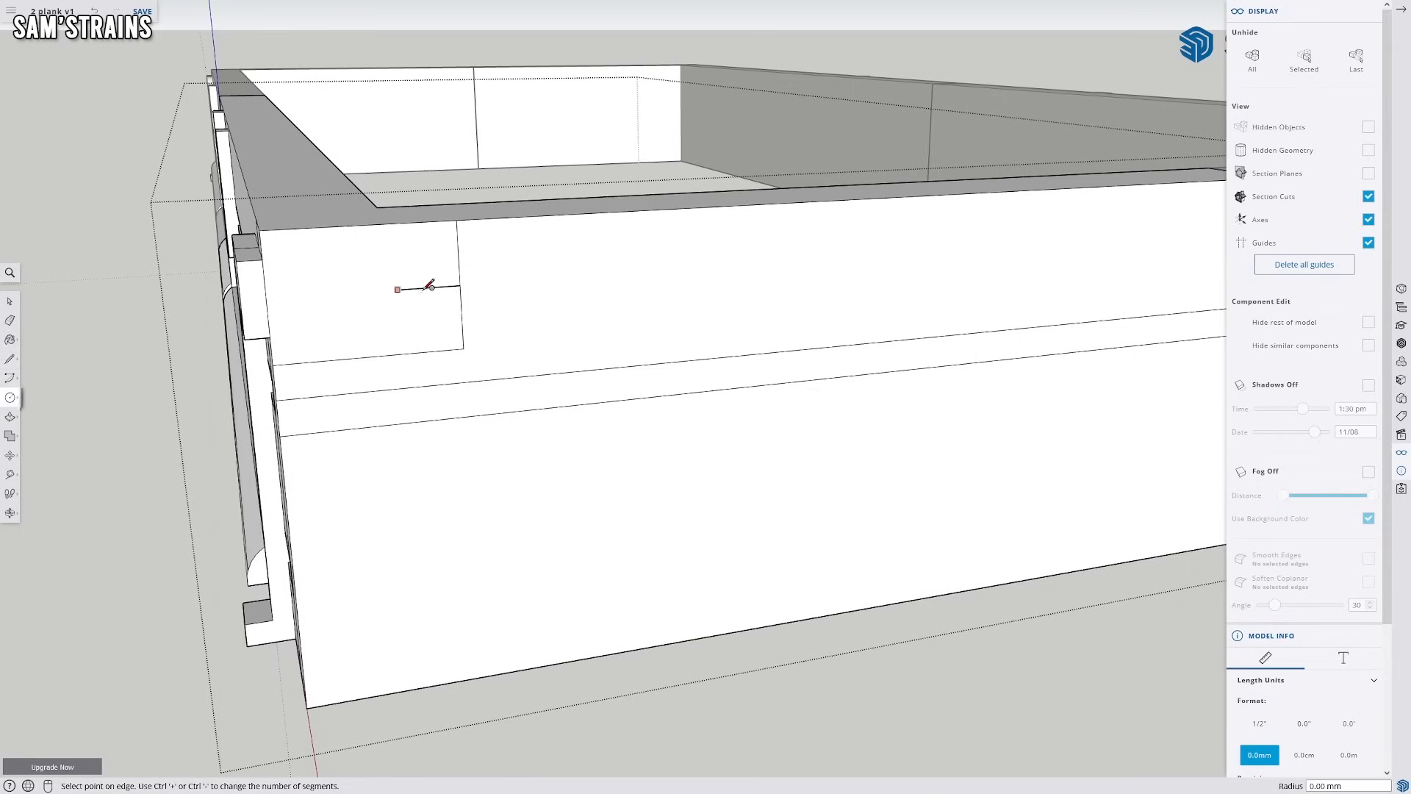
text(.6)
key(Return)
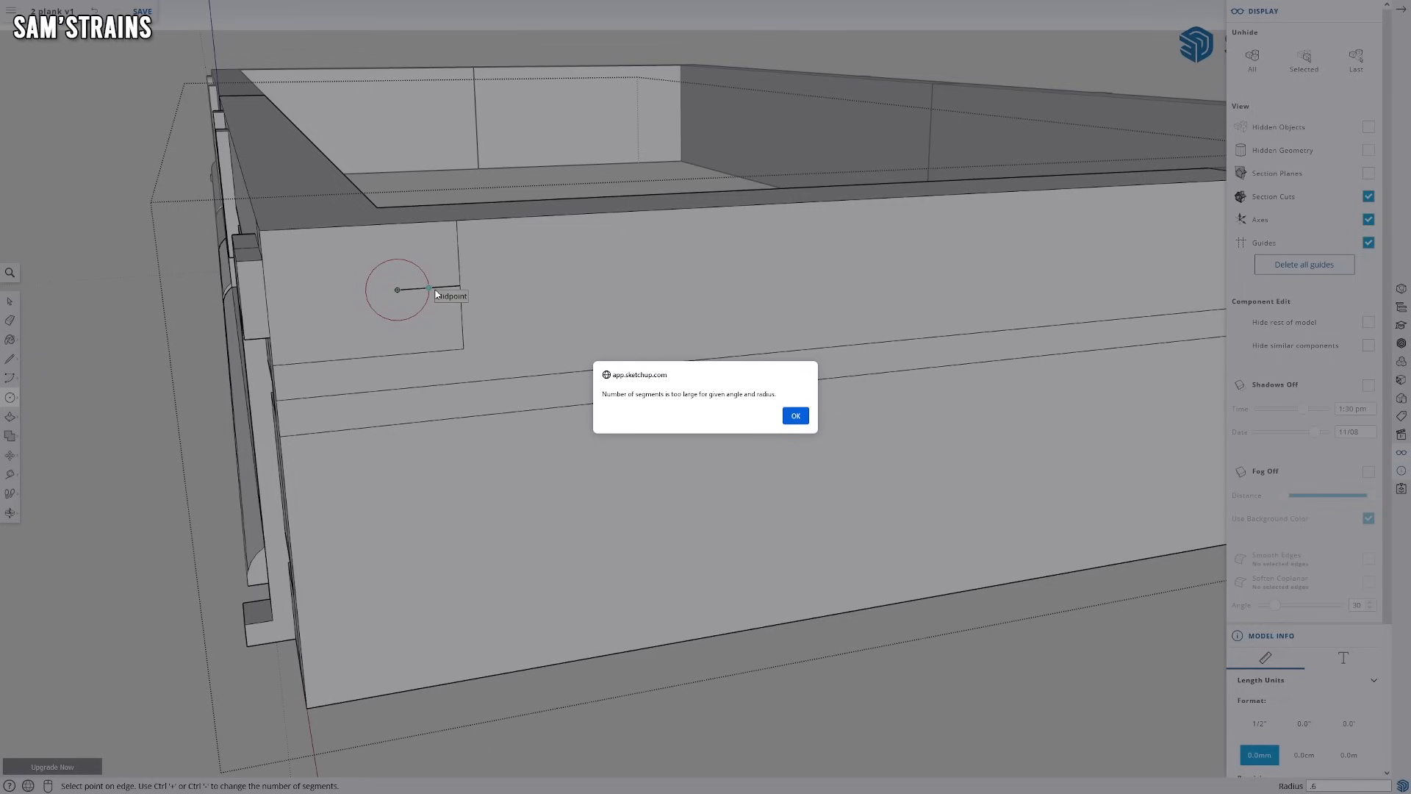
key(Return)
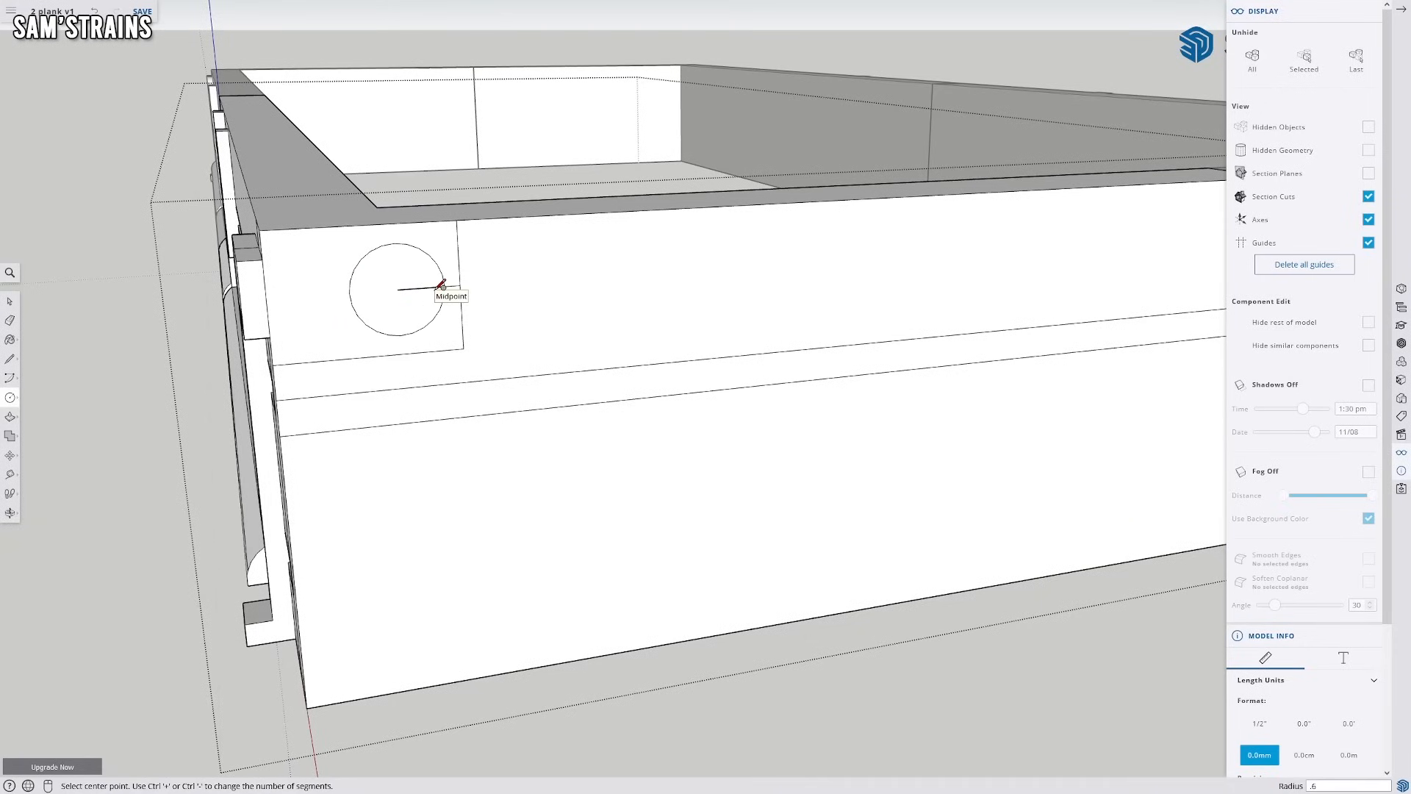
click(397, 289)
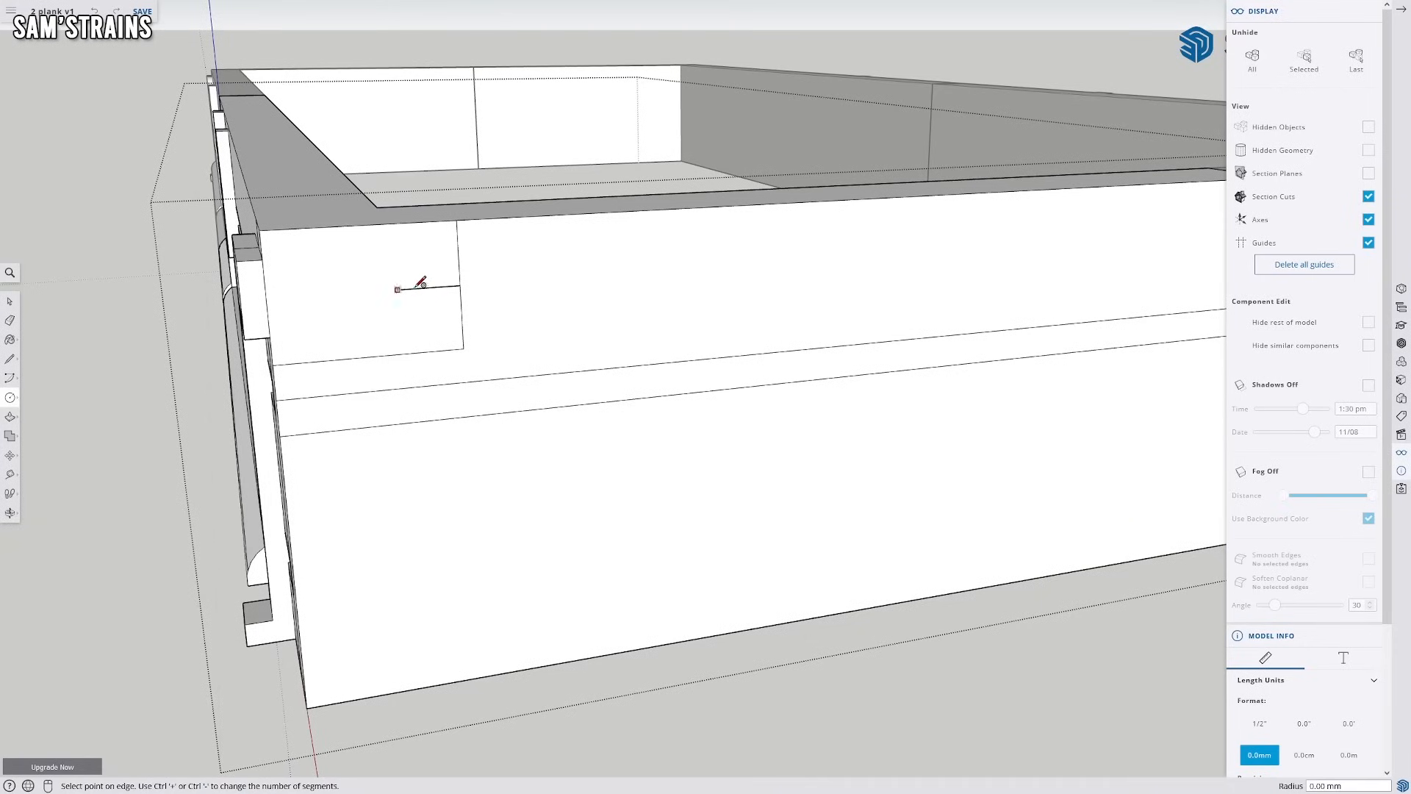
key(Escape)
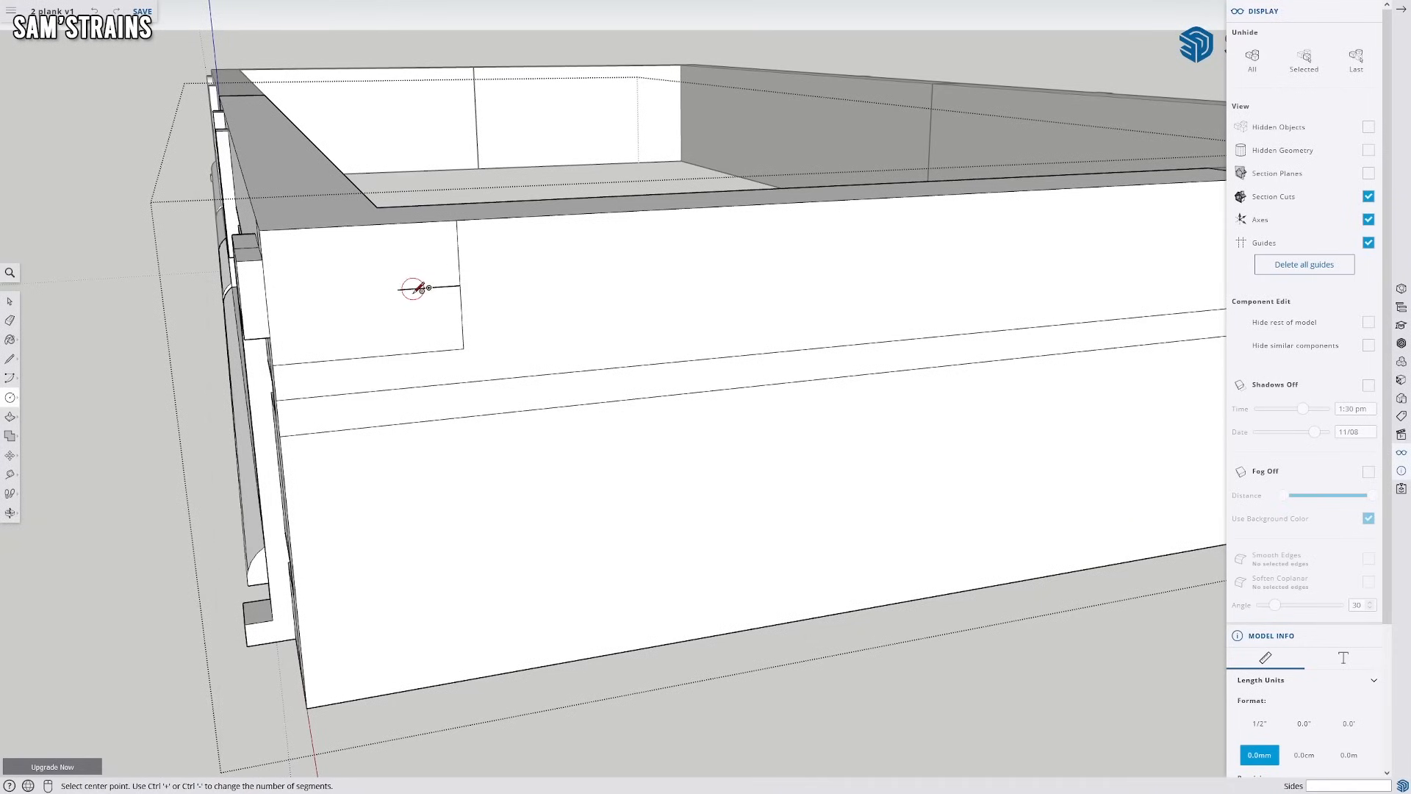
Try to draw a circle of 0.3 mm radius centred on the midpoint of the 0.8 mm line
click(429, 287)
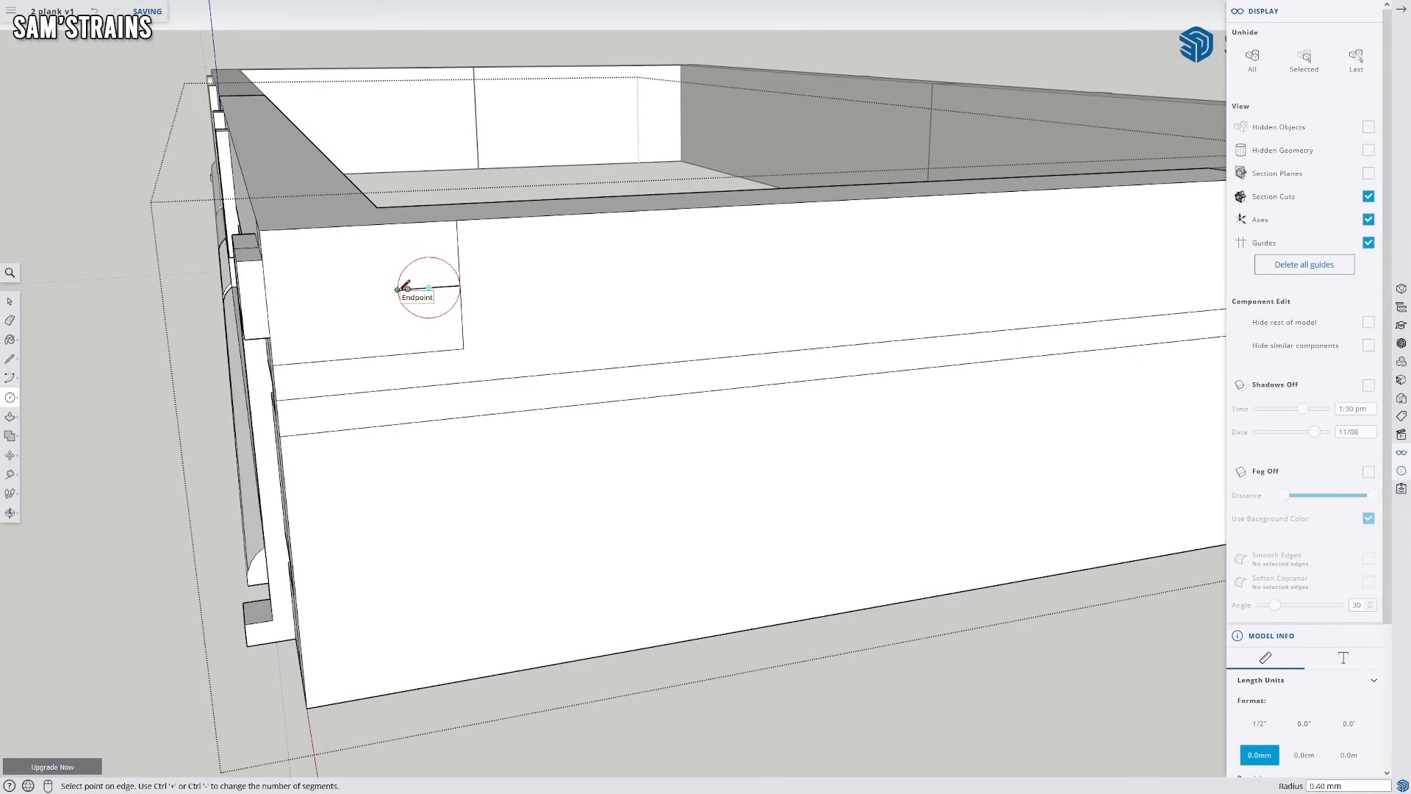
text(.3)
key(Return)
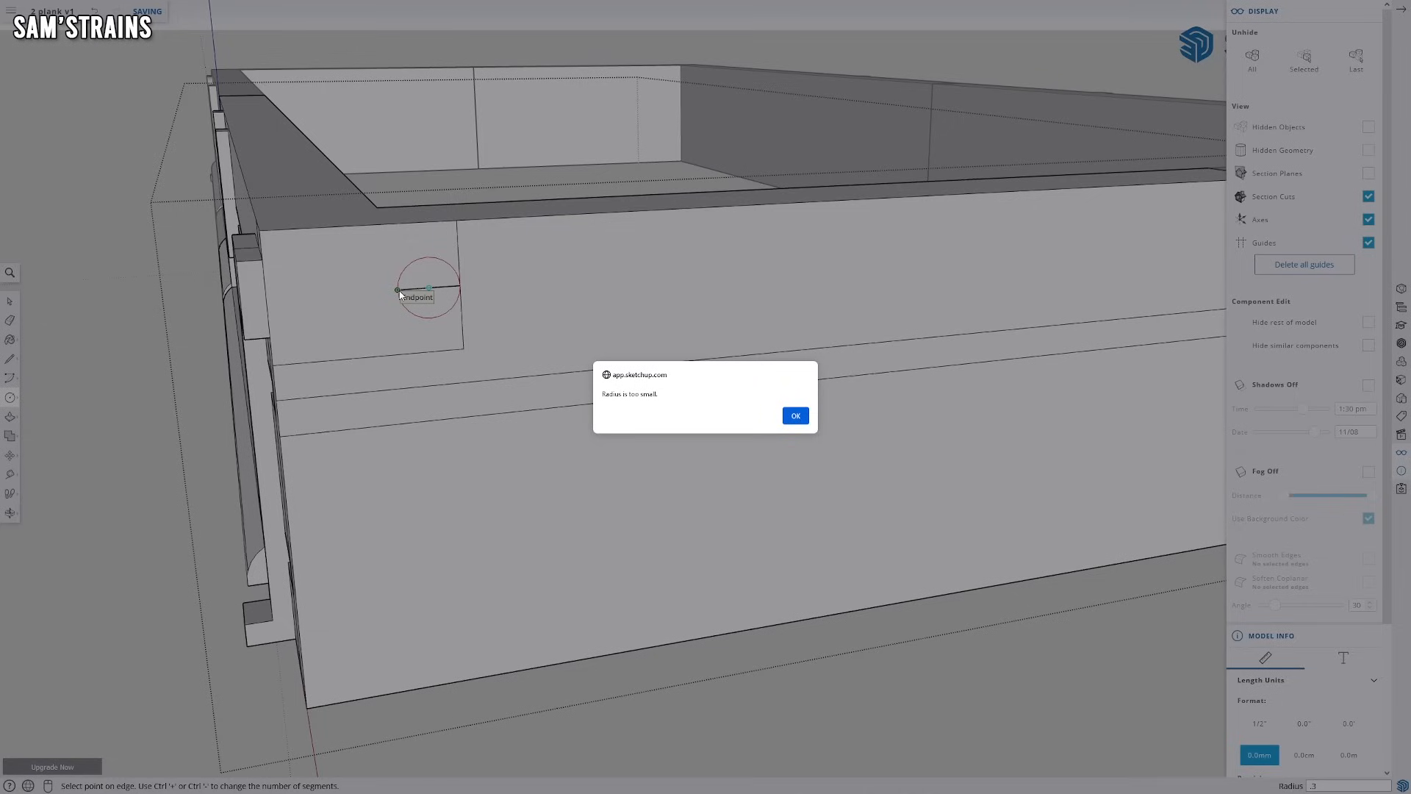
Redraw the short guide line inward from the midpoint of the corner rectangle's right edge at about 0.5 mm long
key(Return)
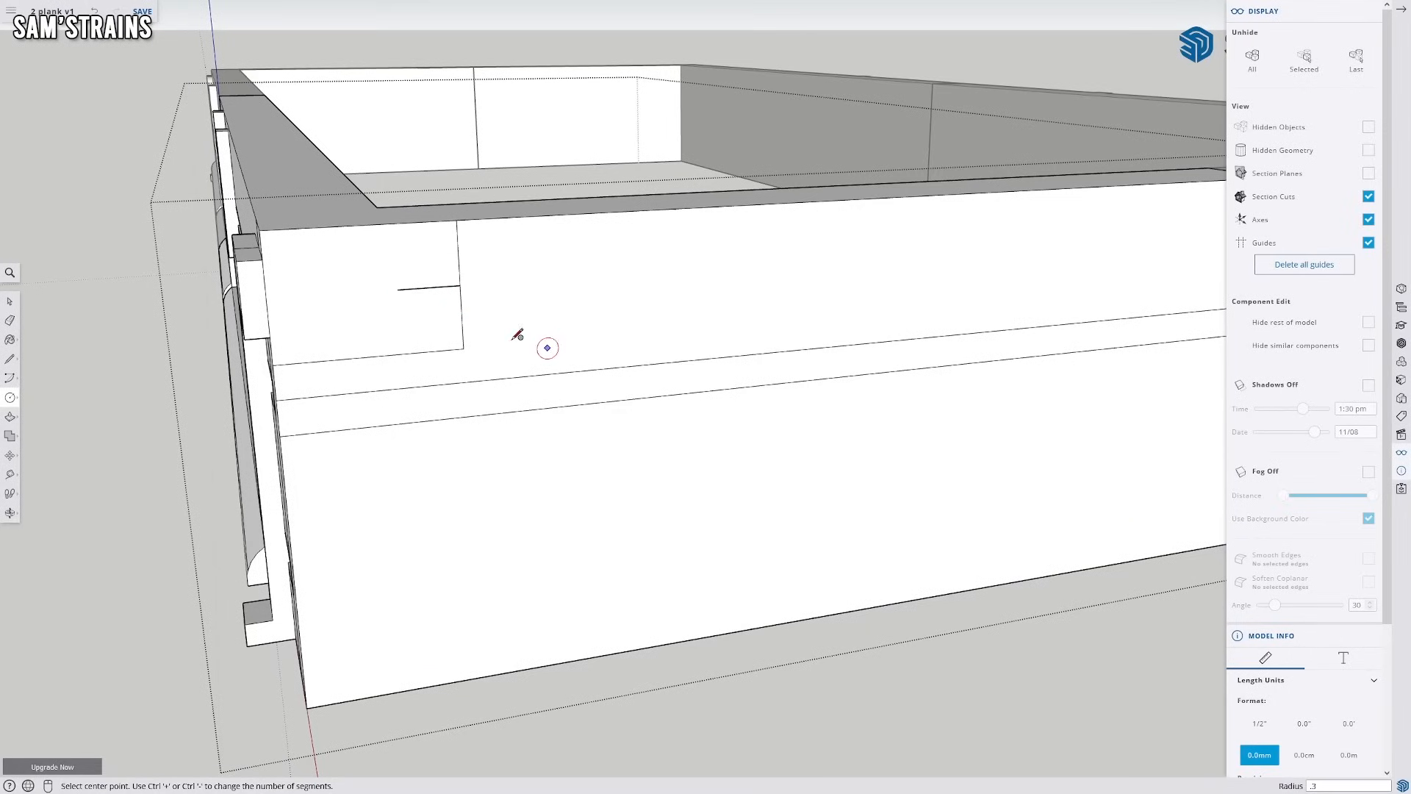
click(399, 289)
key(Escape)
key(l)
click(460, 285)
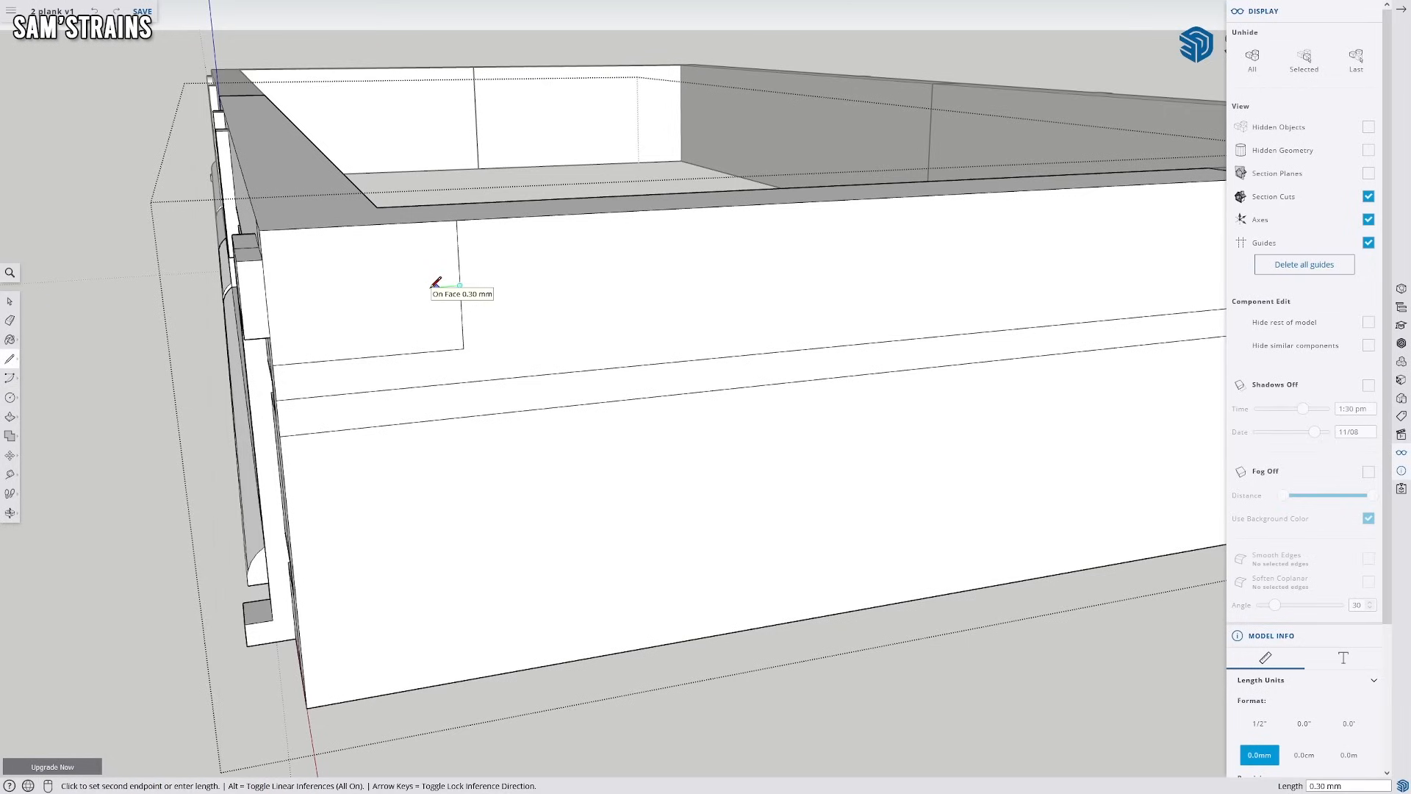
key(Return)
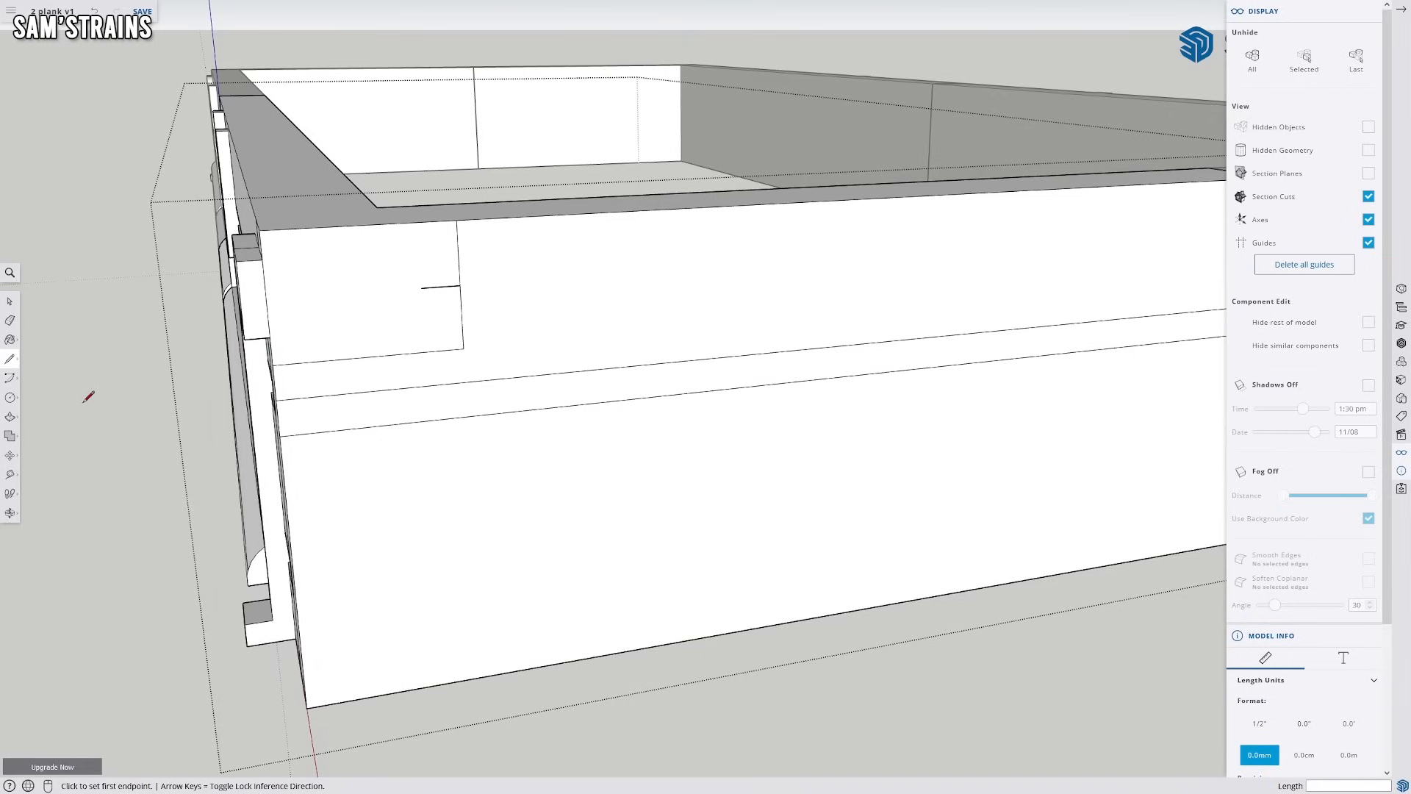
Try to draw a circle with a 0.4 mm radius centred on the short line's inner end
key(c)
click(422, 288)
text(.4)
key(Return)
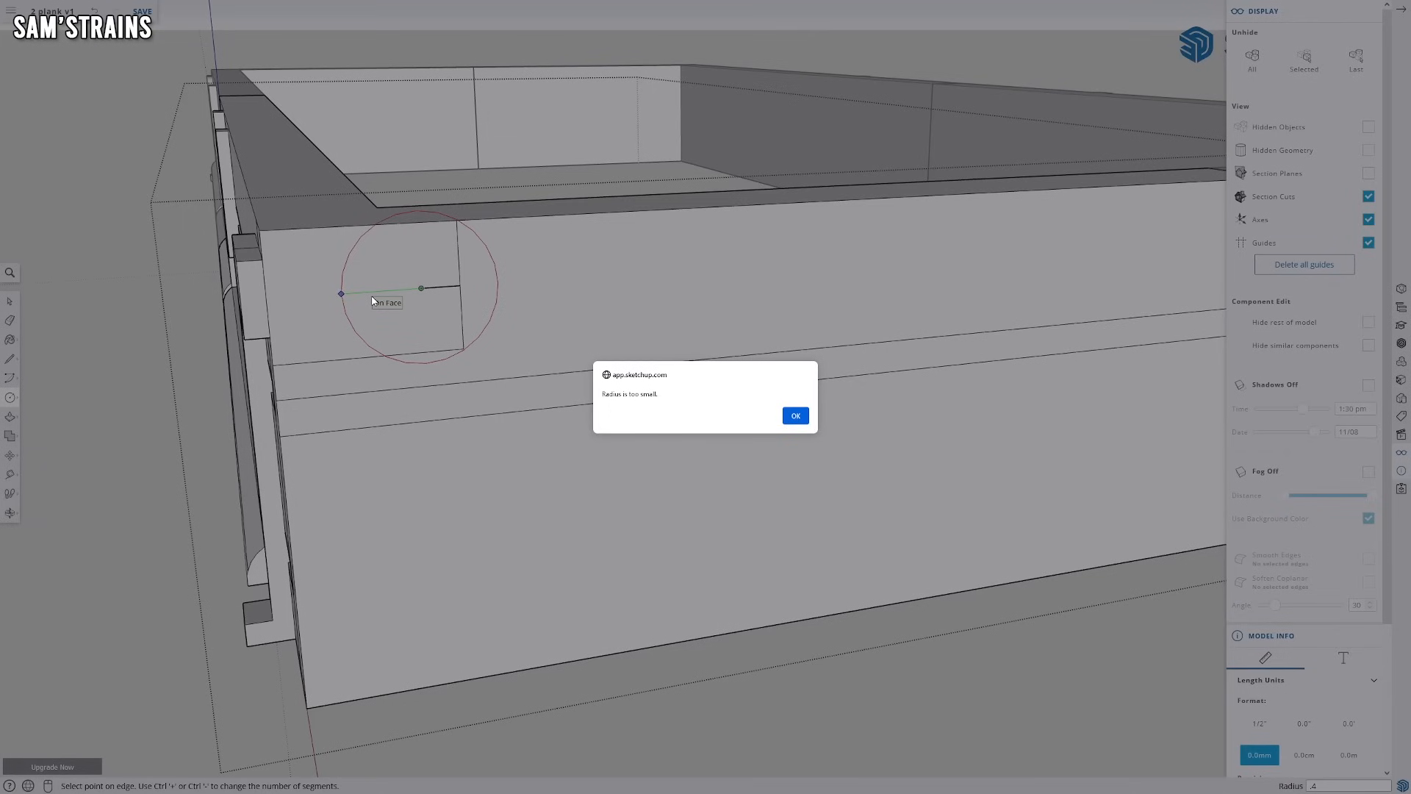
key(Return)
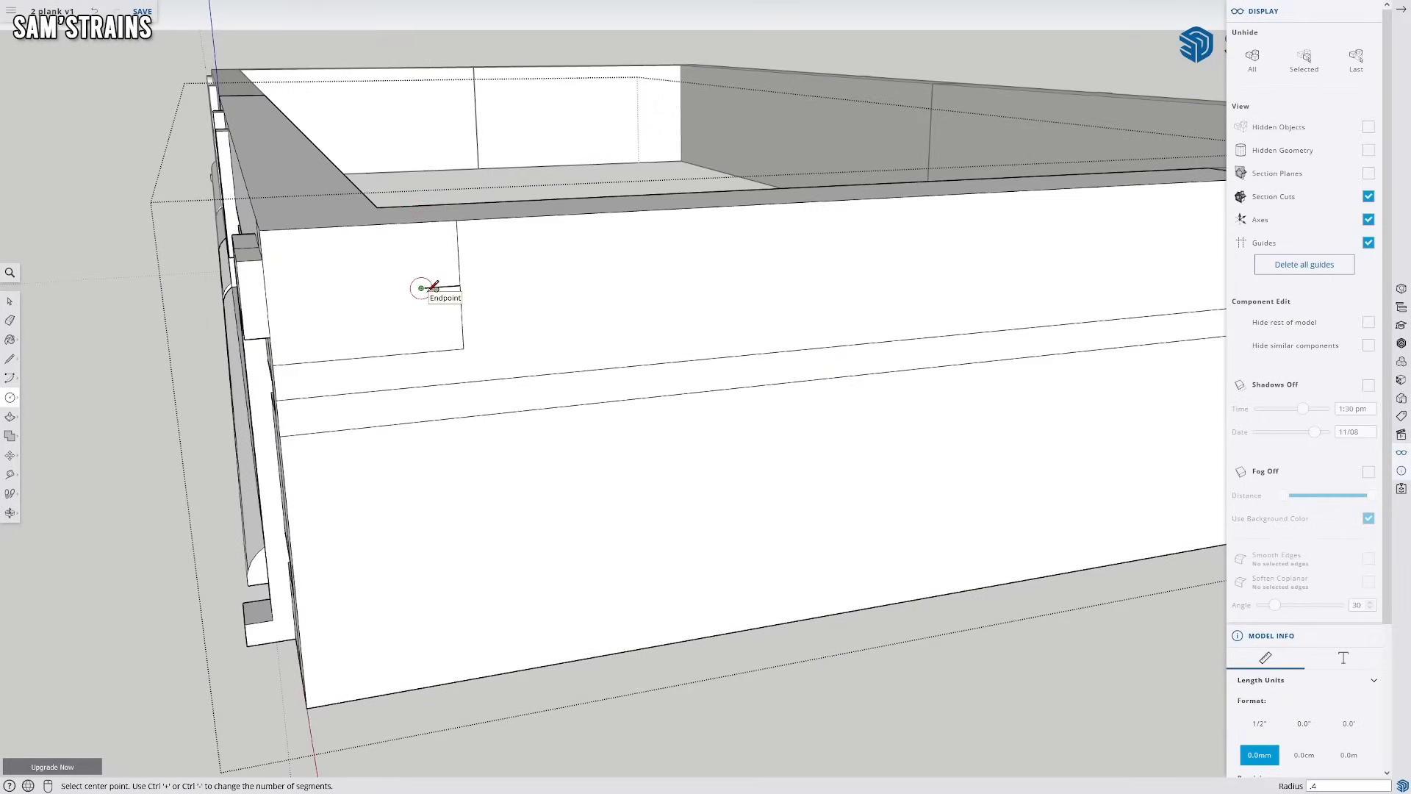
Draw a square about 0.5 mm wide centred on the short line's inner end and erase the line segment inside it
click(9, 359)
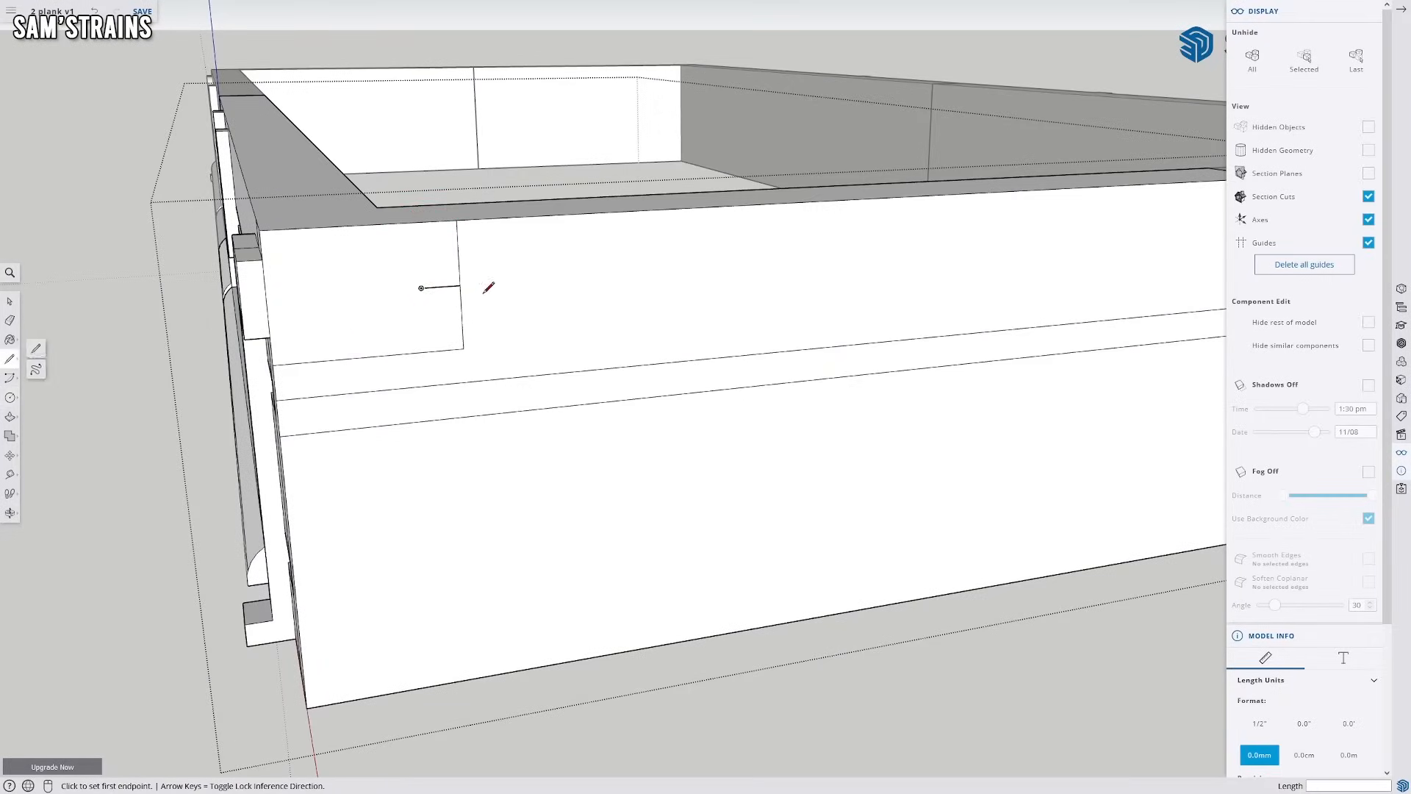
scroll(441, 285, up, 2)
click(405, 285)
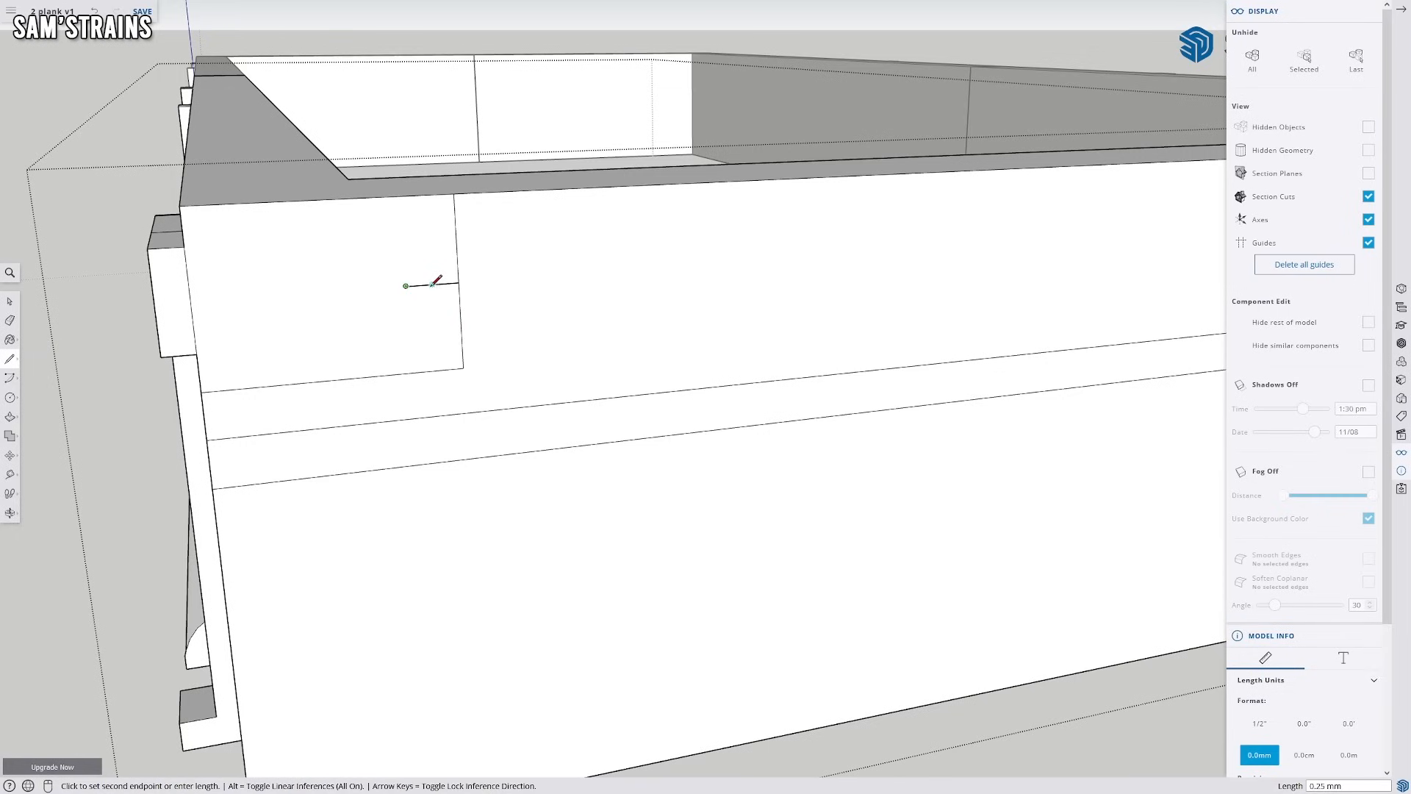
click(433, 285)
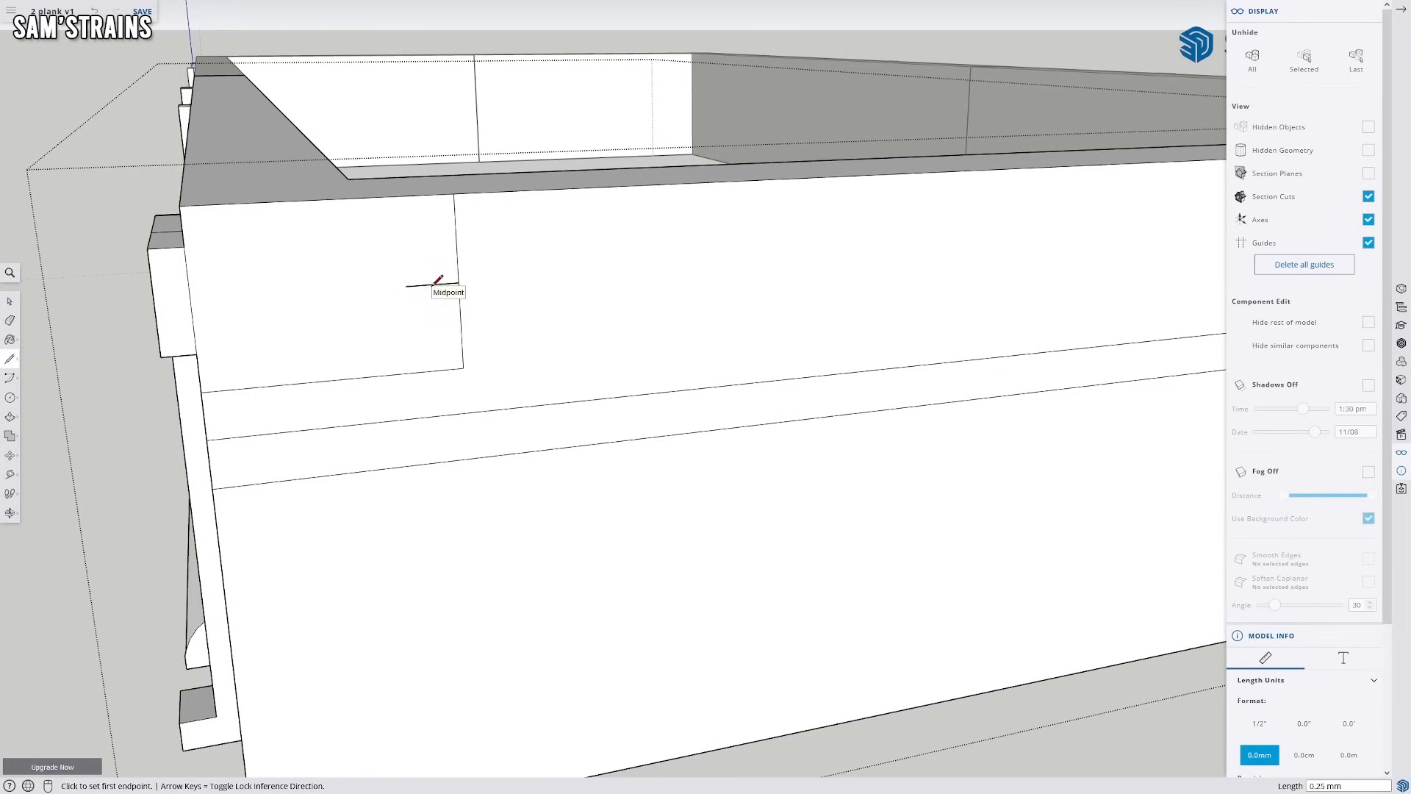
click(432, 285)
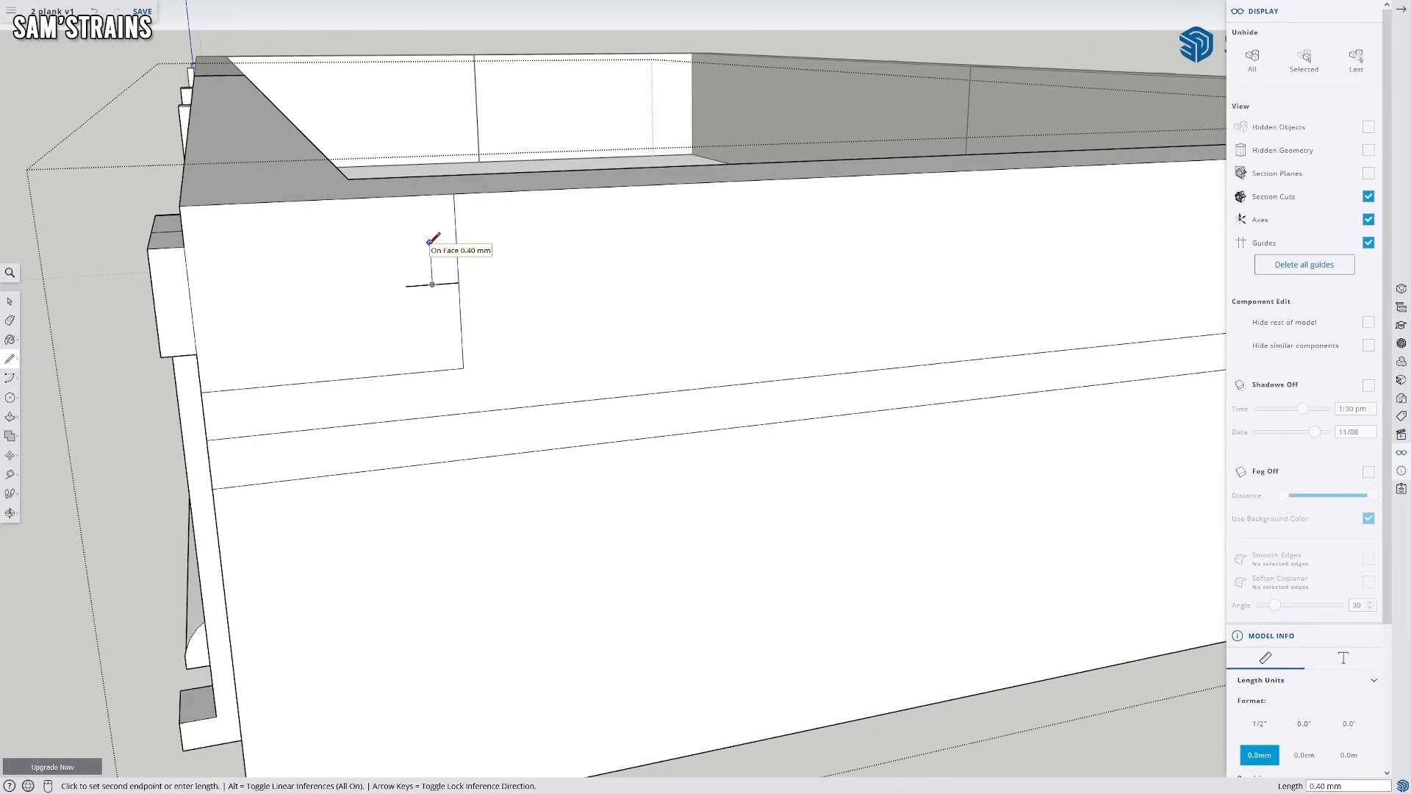
click(431, 259)
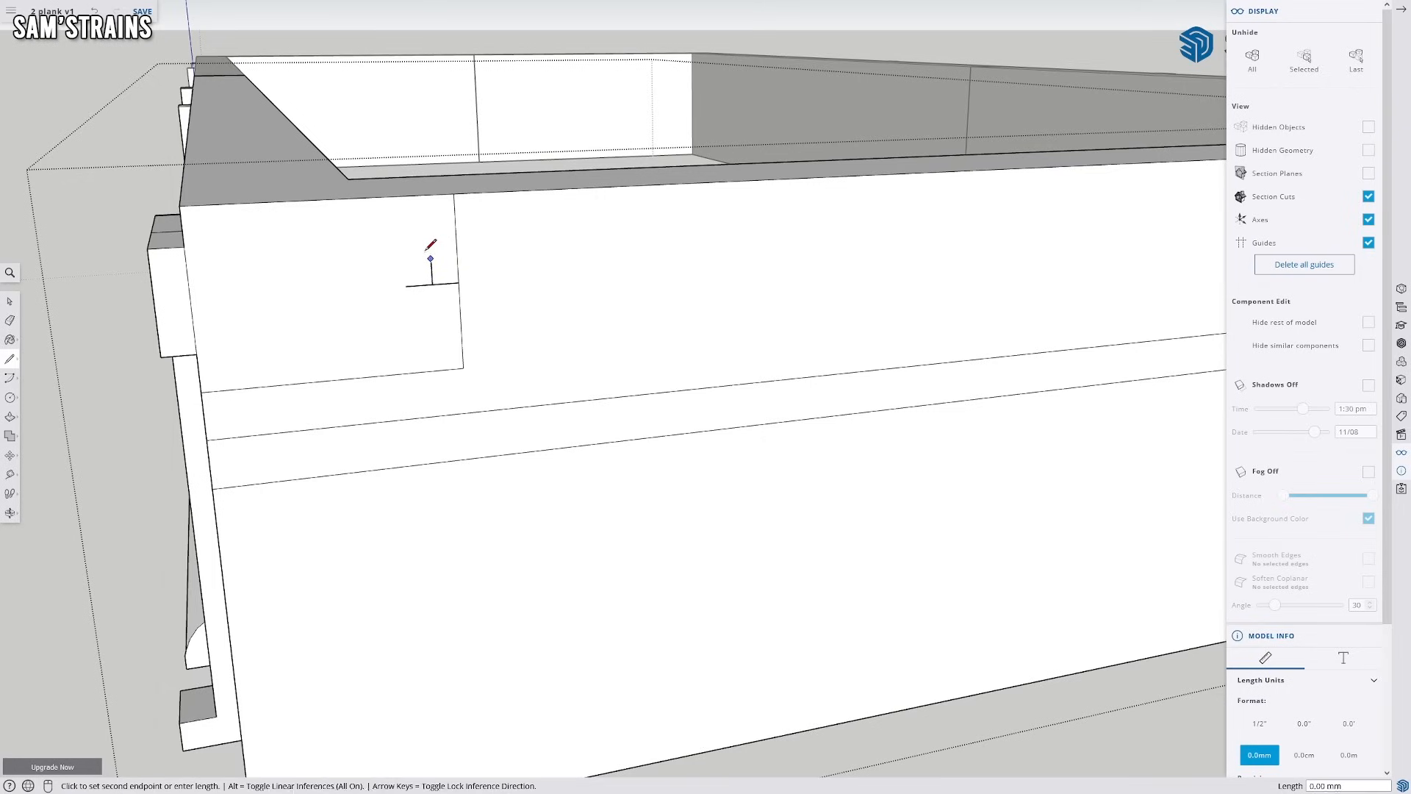
click(376, 261)
click(380, 313)
click(433, 312)
click(431, 284)
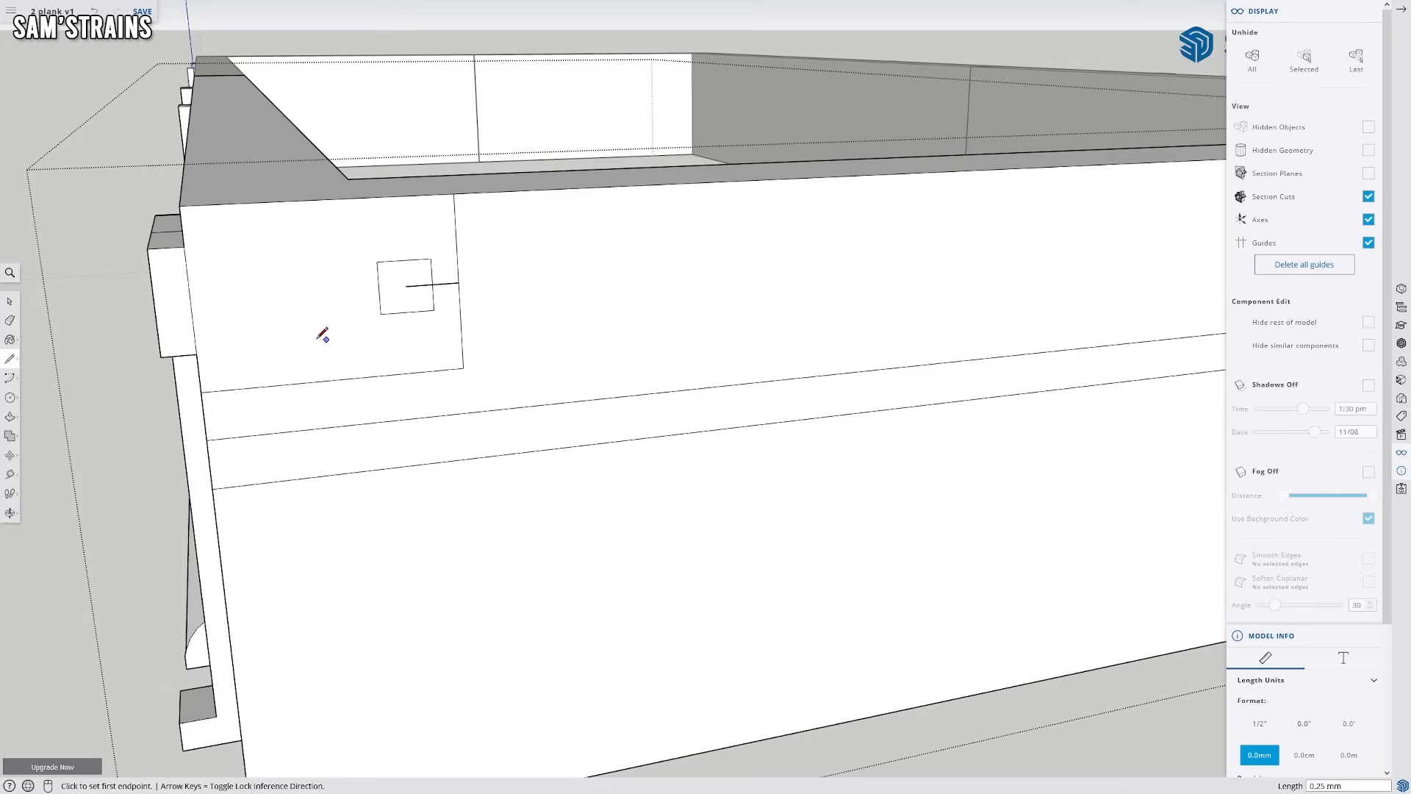
click(10, 319)
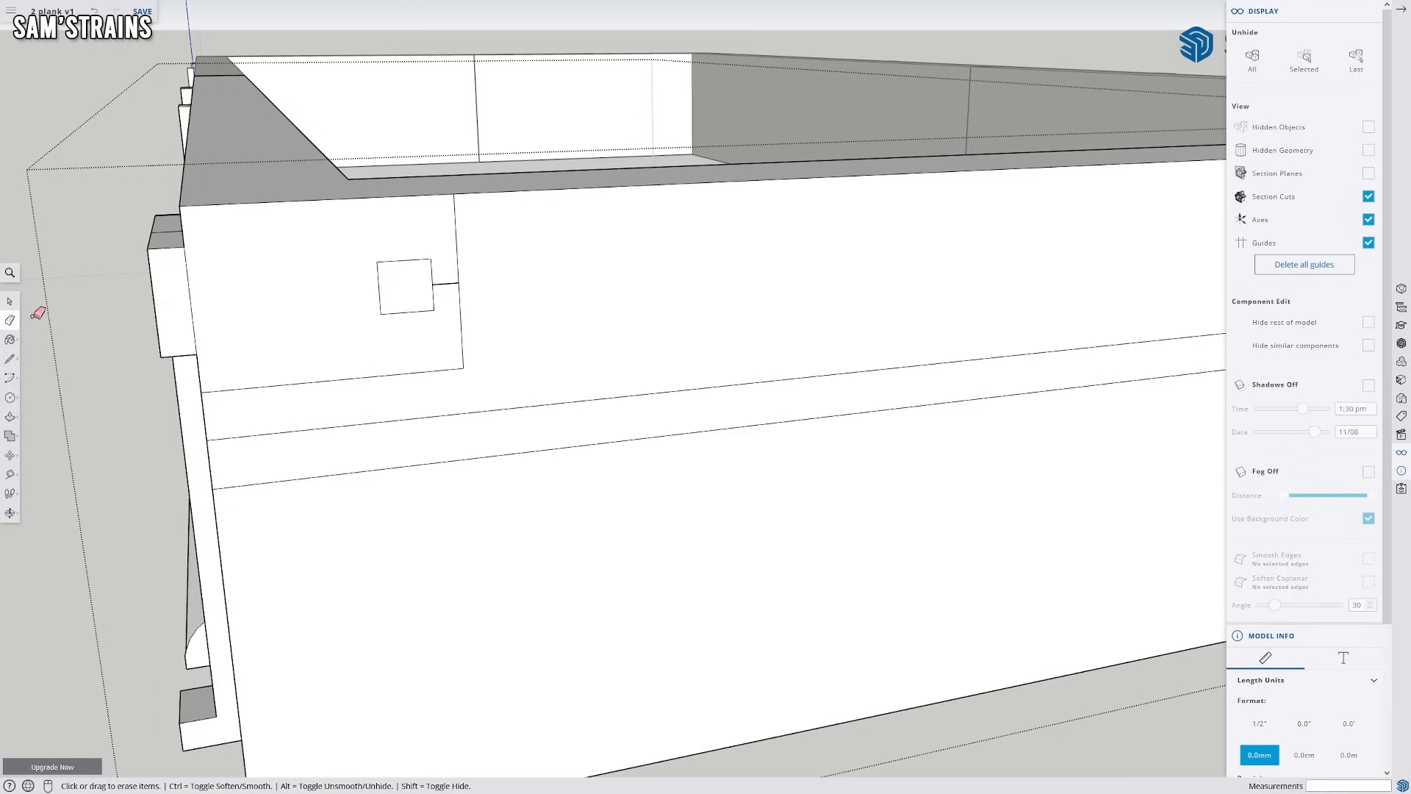
Draw two slanted lines from the midpoints of the square's top and left edges to the panel's left edge, the upper one ending at the corner
click(10, 359)
click(404, 261)
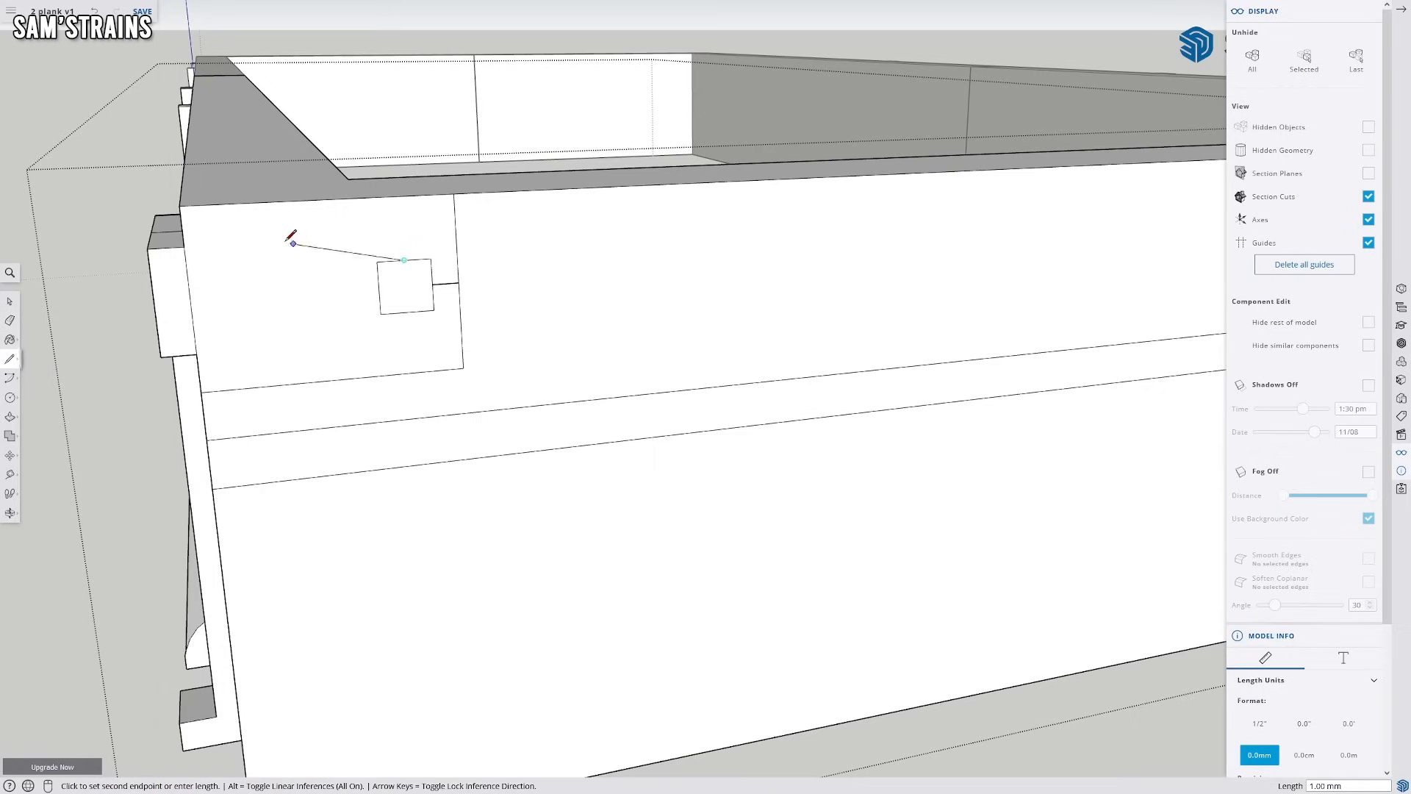
click(181, 205)
click(380, 287)
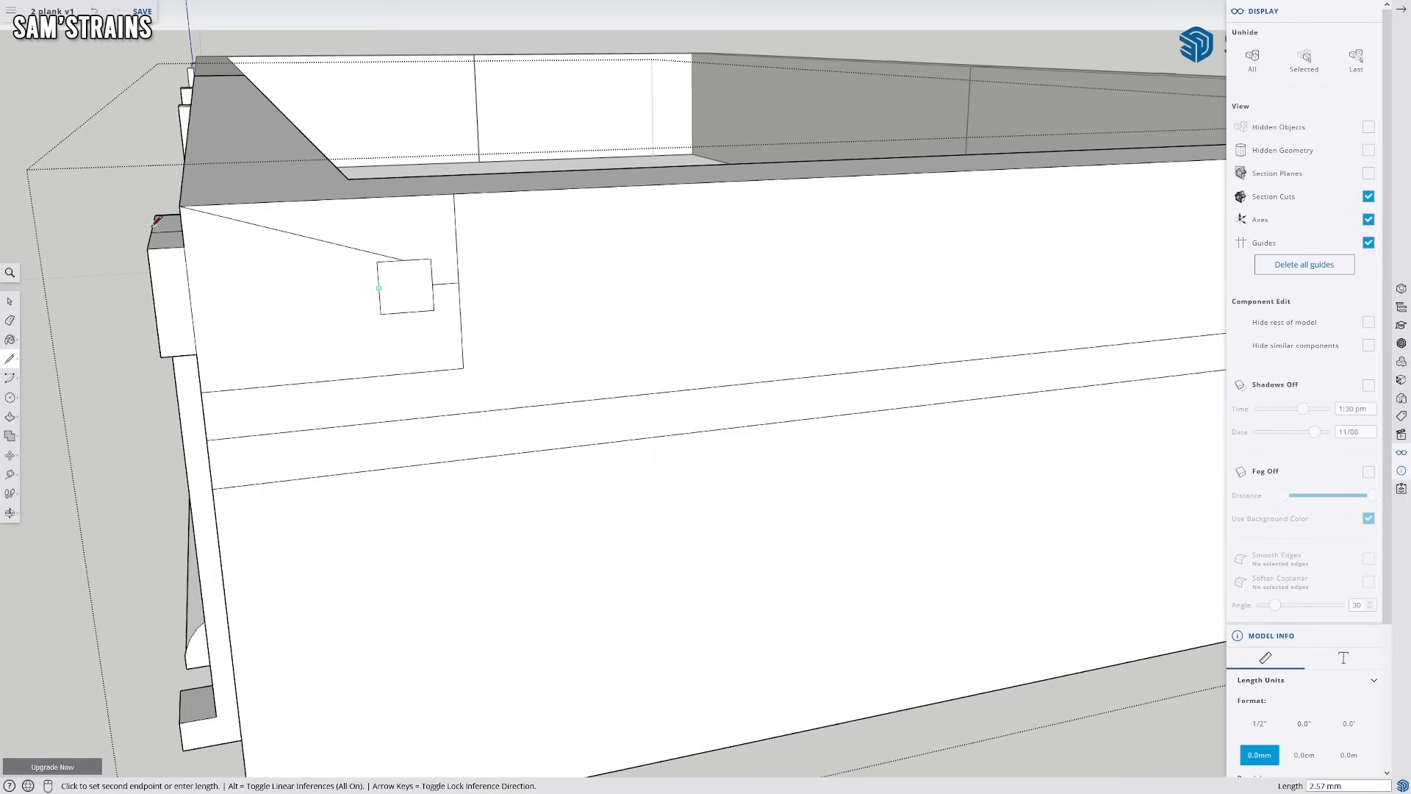
click(185, 247)
Erase the square's edge segments between the two slanted lines and the short stub on its right side
middle_drag(314, 412, 404, 368)
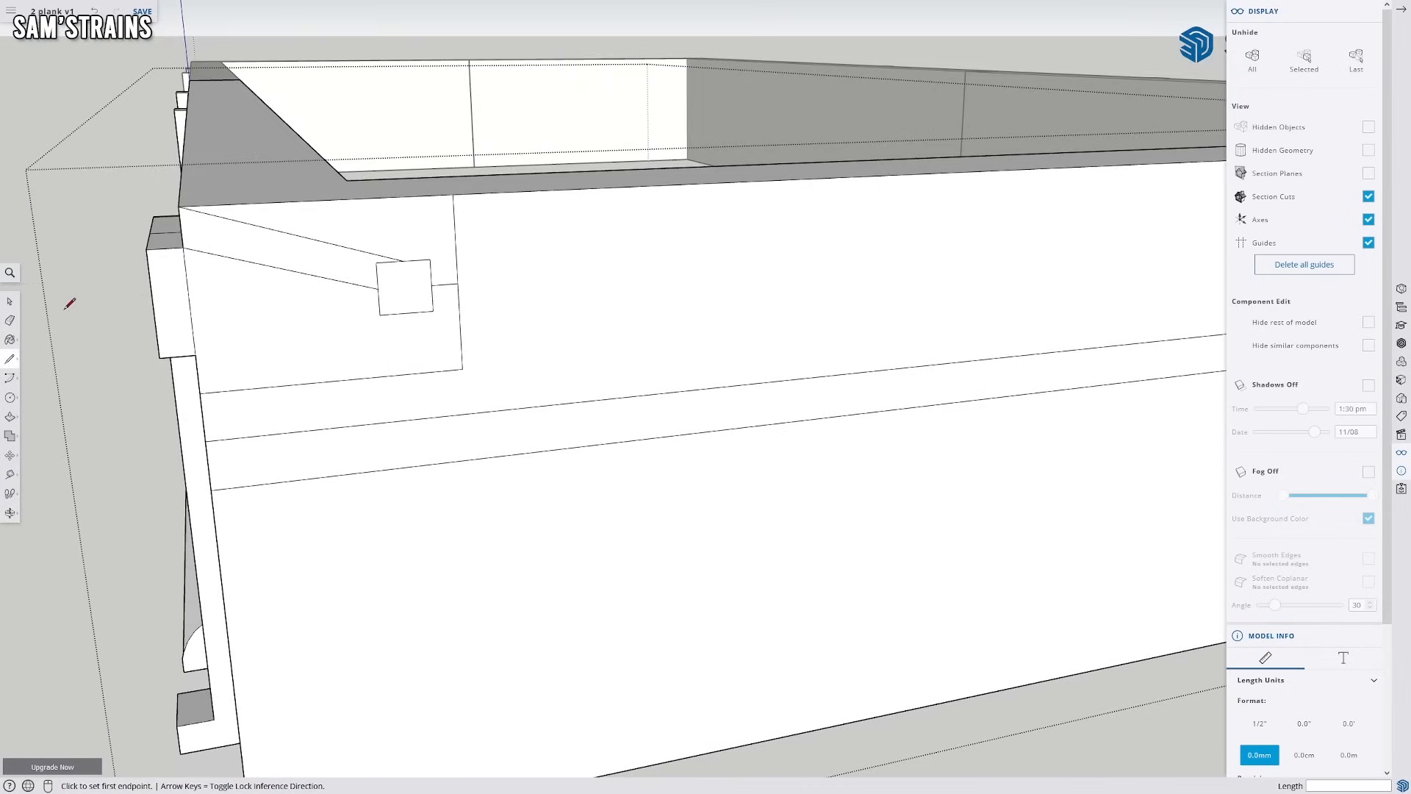
click(14, 324)
click(378, 276)
middle_drag(394, 302, 141, 336)
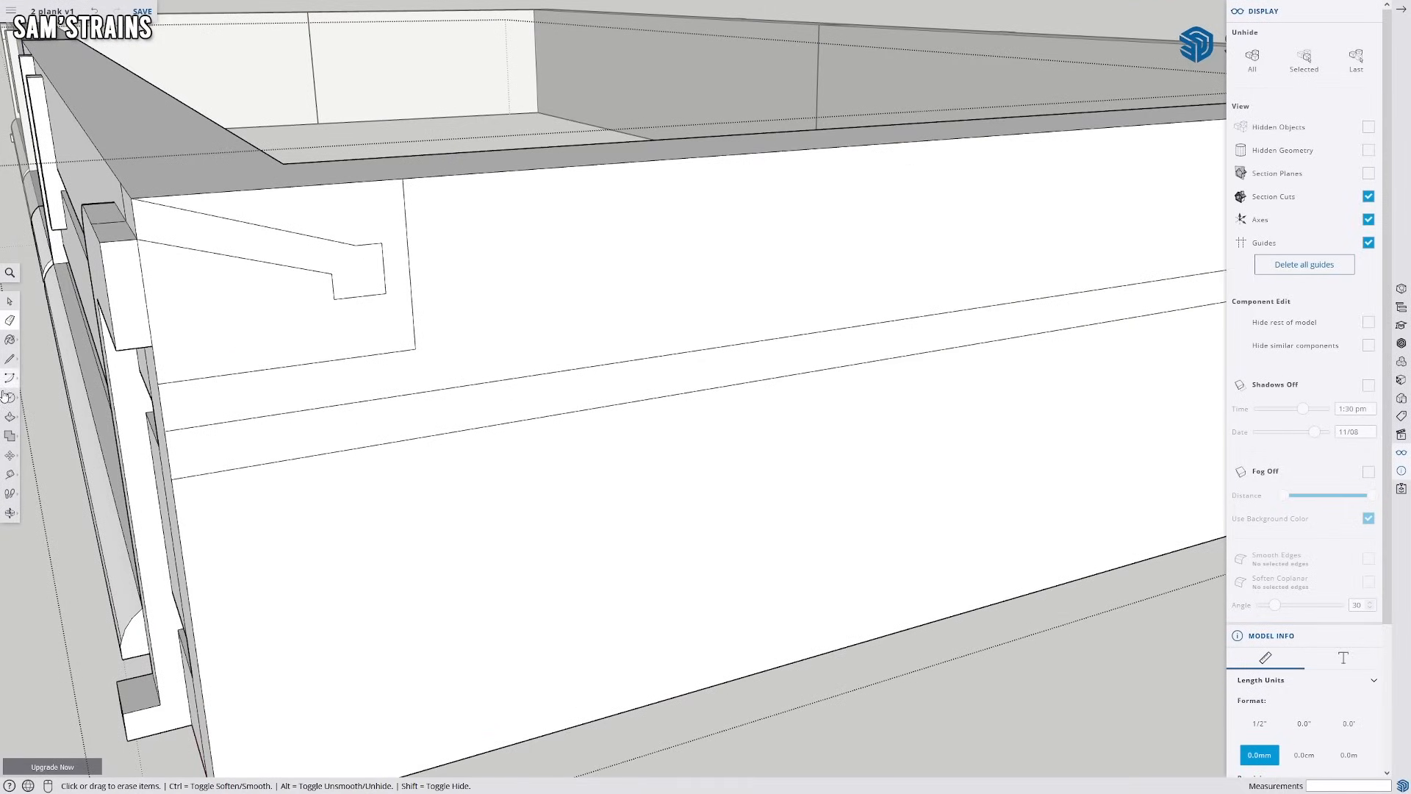
Draw a downward leg from the lower slanted line, close it to the panel's left edge, and erase the slanted segment above the leg
click(10, 417)
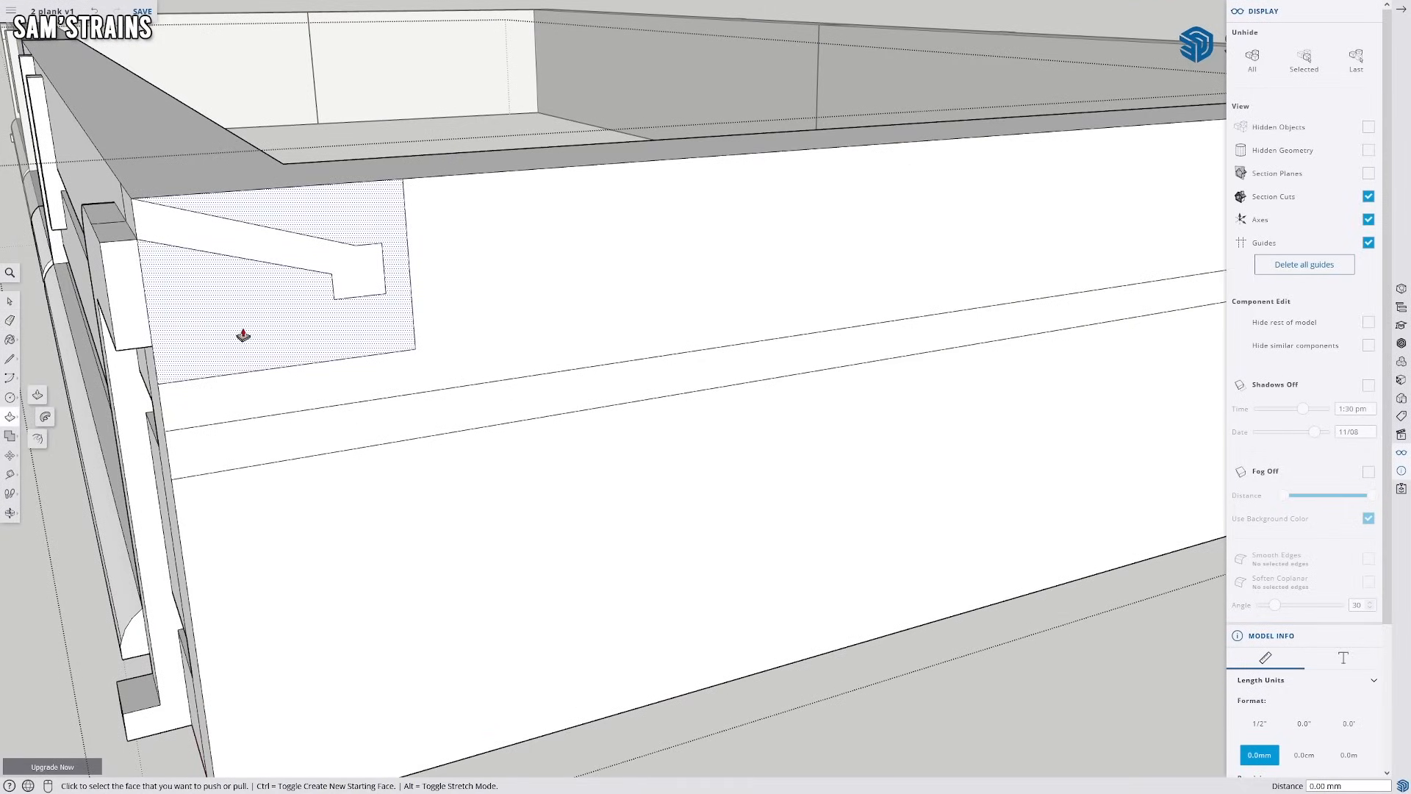
click(10, 358)
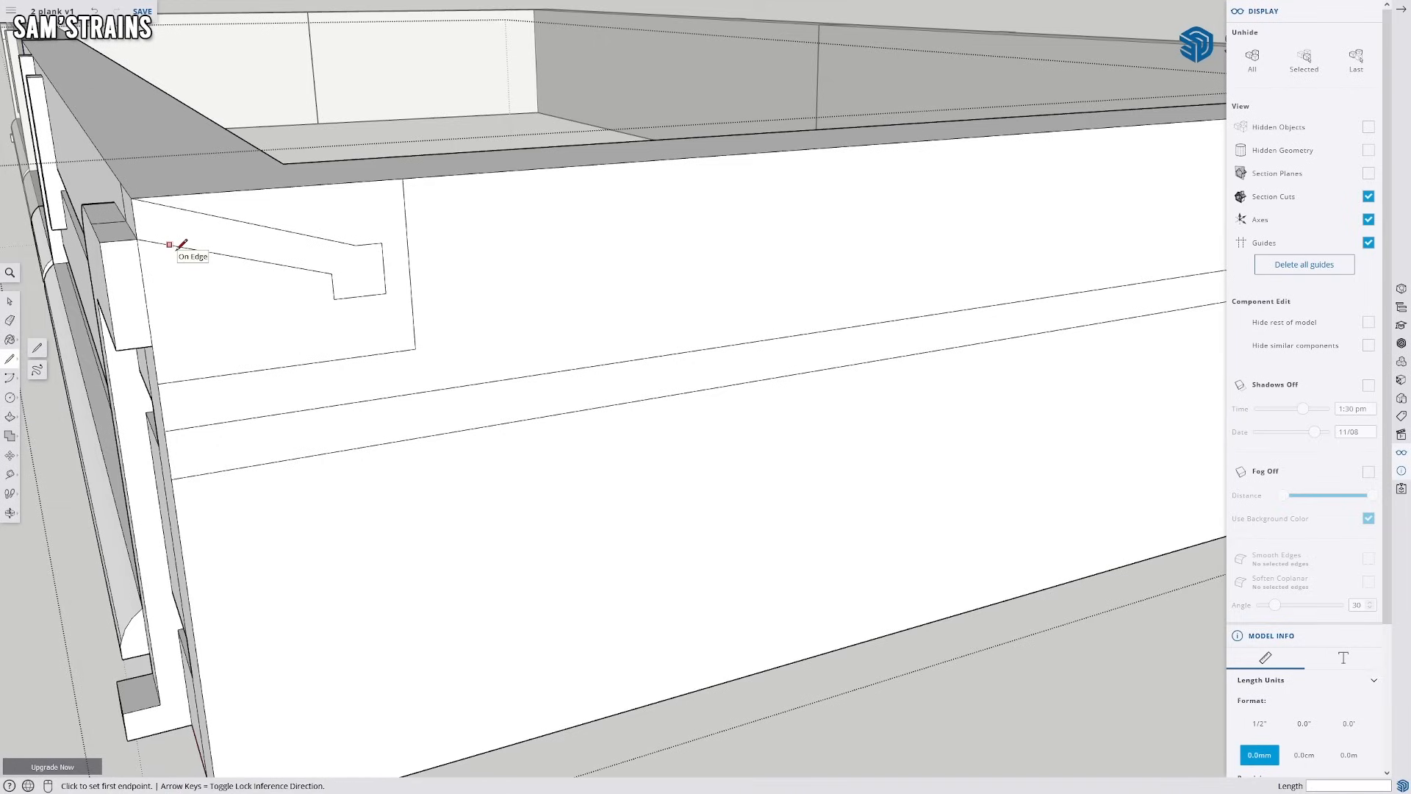
click(170, 245)
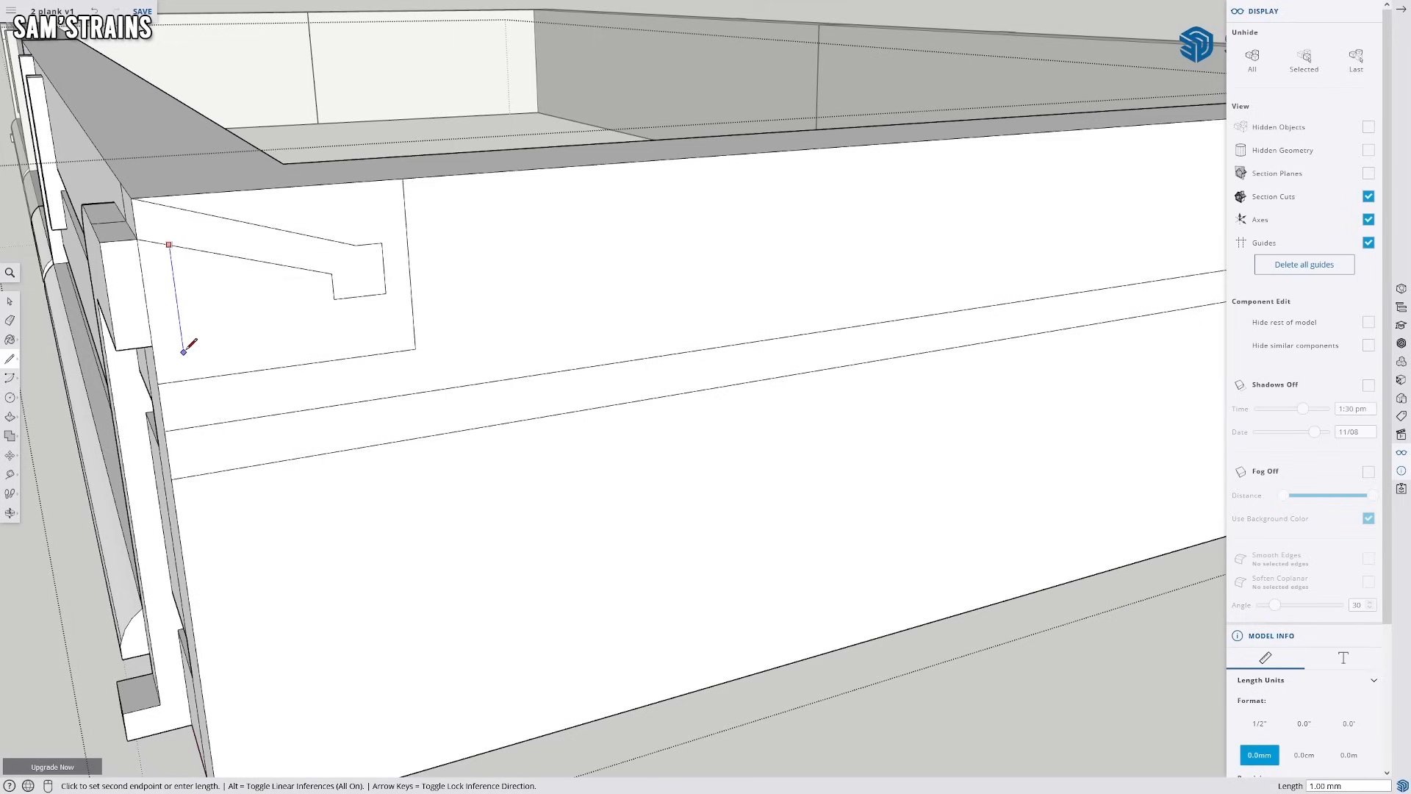
key(Escape)
click(188, 247)
click(199, 354)
click(155, 361)
key(e)
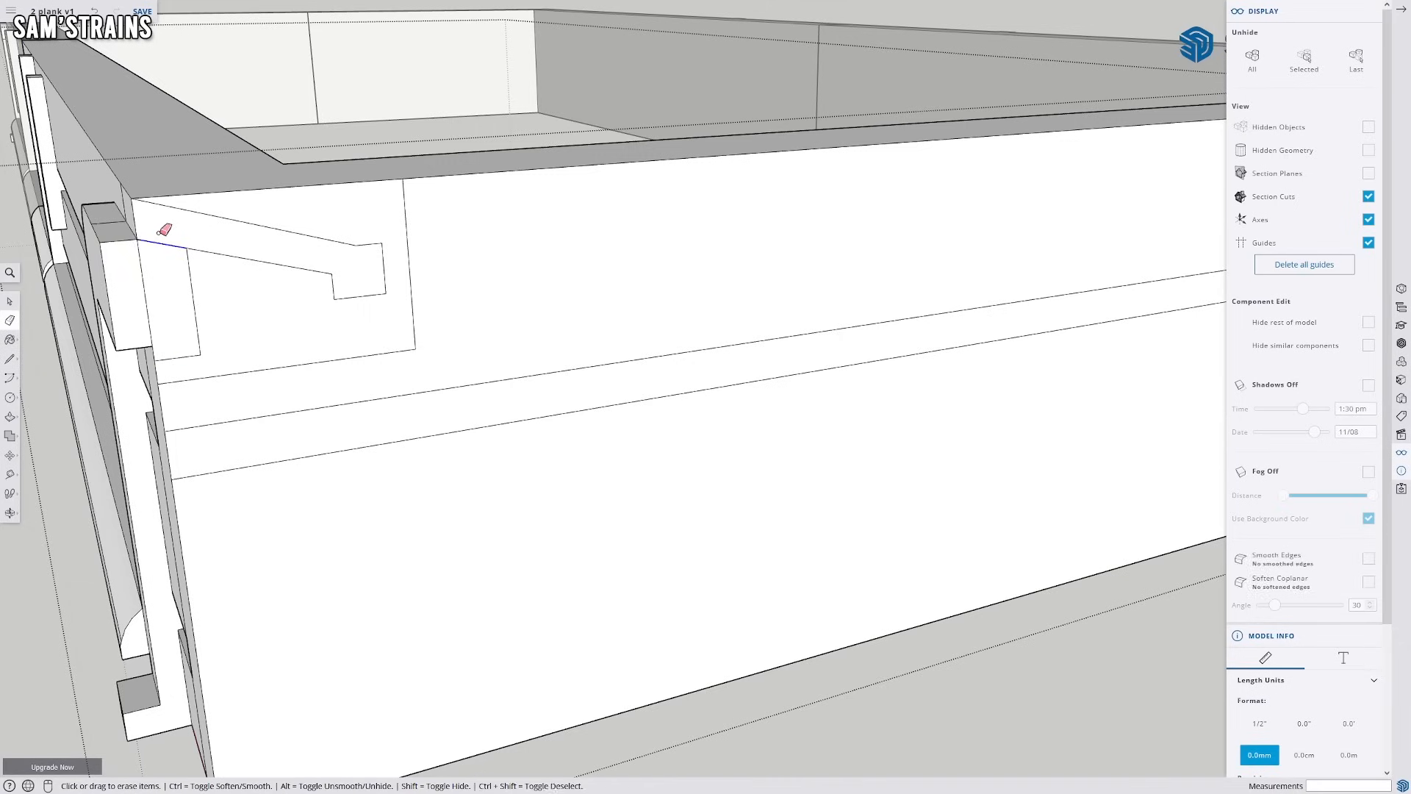
scroll(196, 267, down, 1)
Push/Pull the hook profile outward 0.6 mm and the surrounding rectangular face 0.4 mm
click(11, 417)
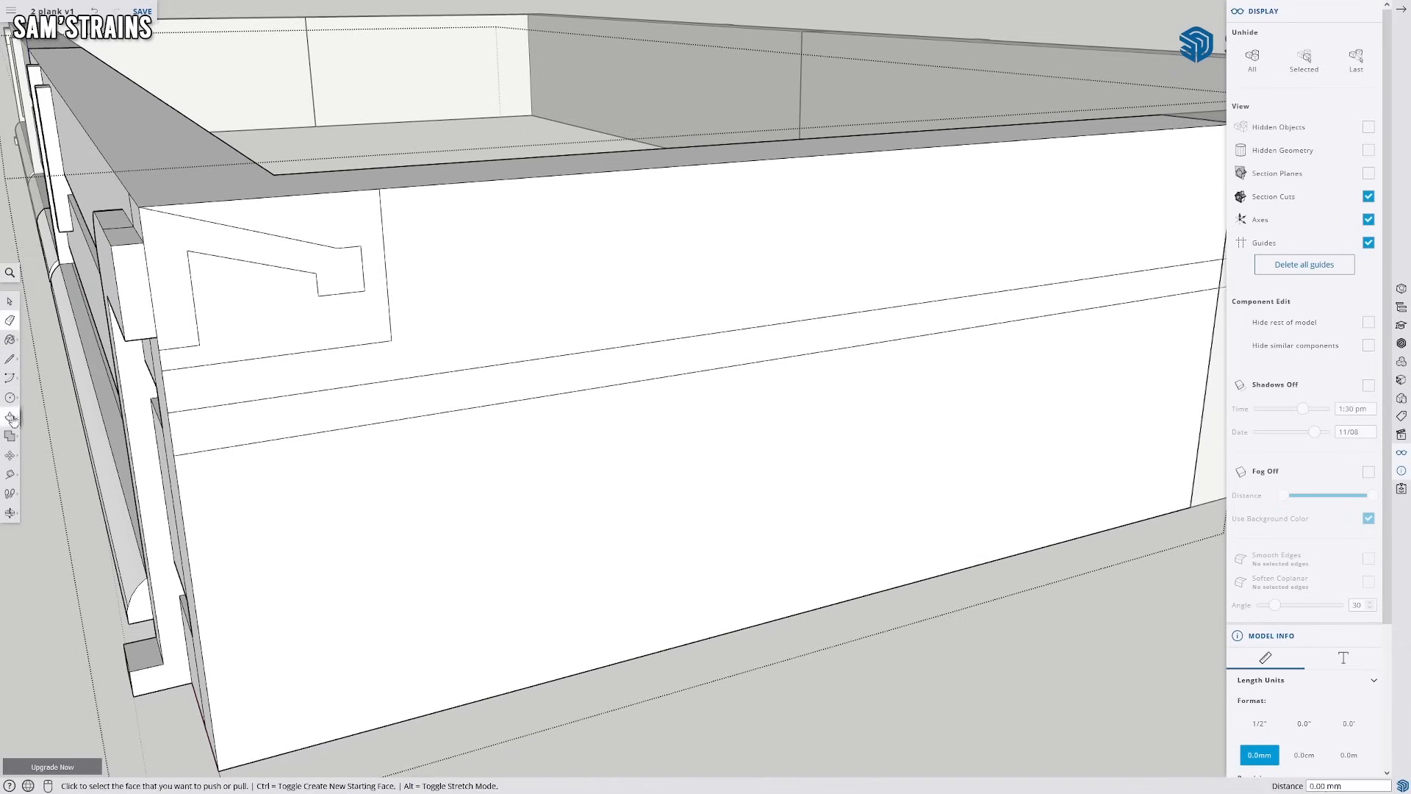
click(240, 259)
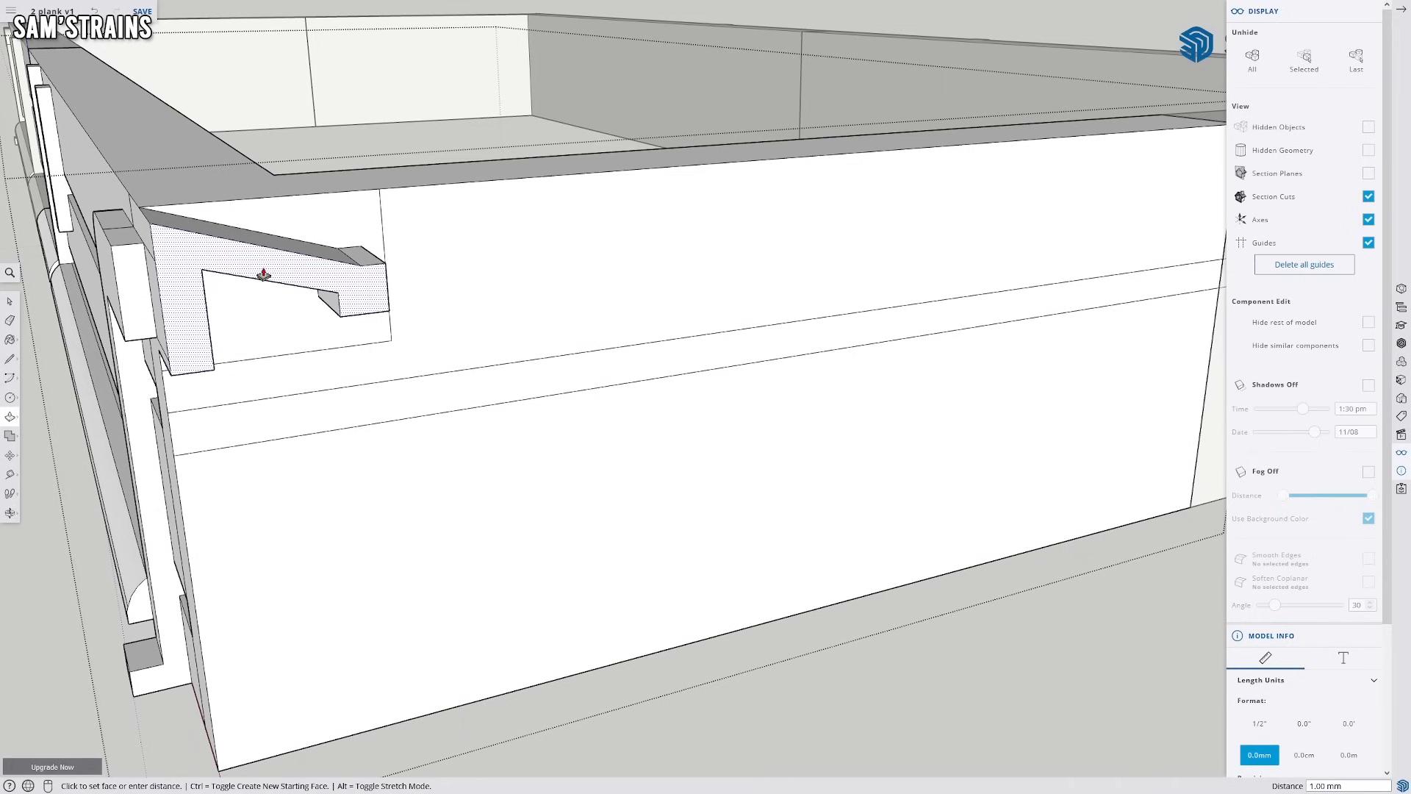
text(.6)
key(Return)
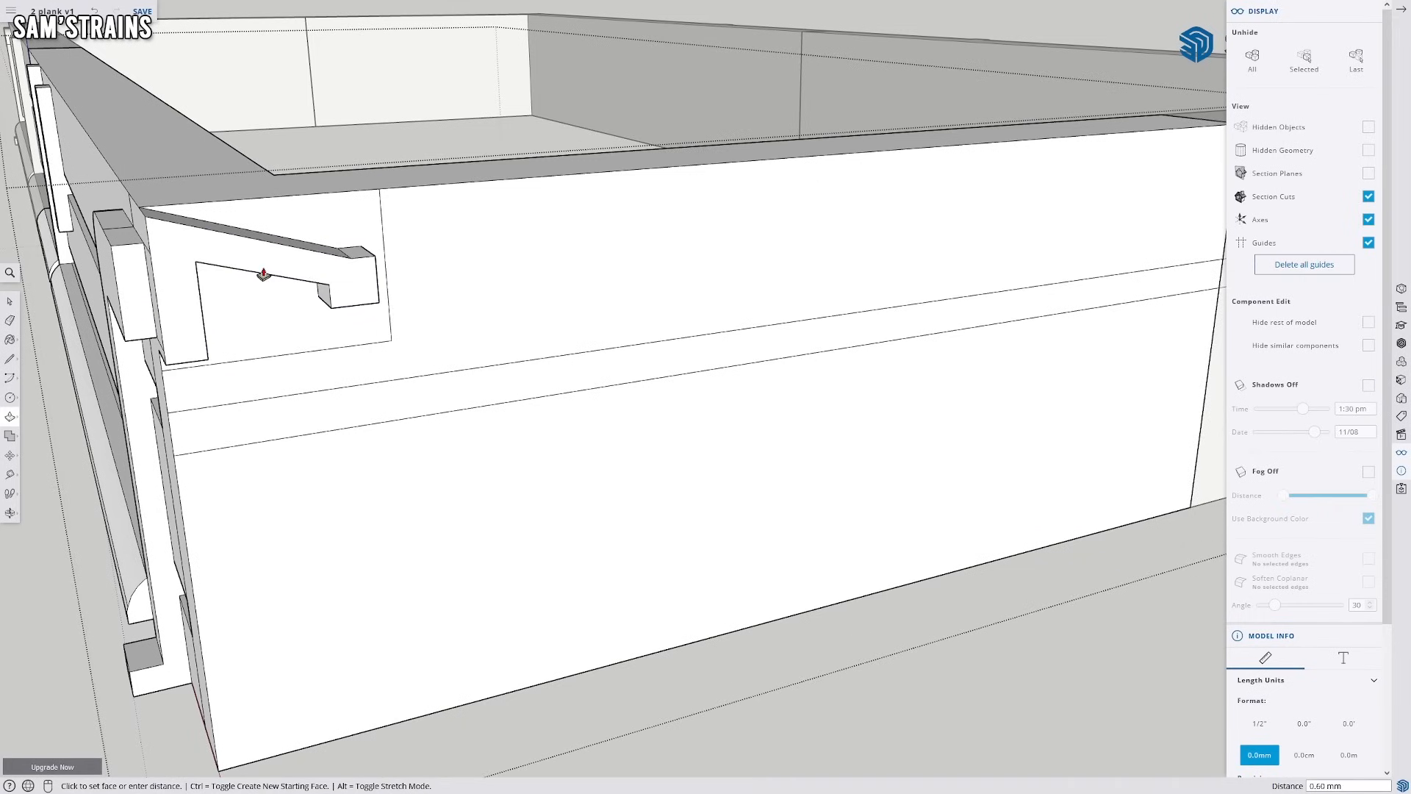
click(265, 328)
text(.4)
key(Return)
Push/Pull the rectangular face around the hook profile outward by 0.2 mm
middle_drag(269, 348, 530, 508)
middle_drag(578, 447, 590, 495)
click(578, 474)
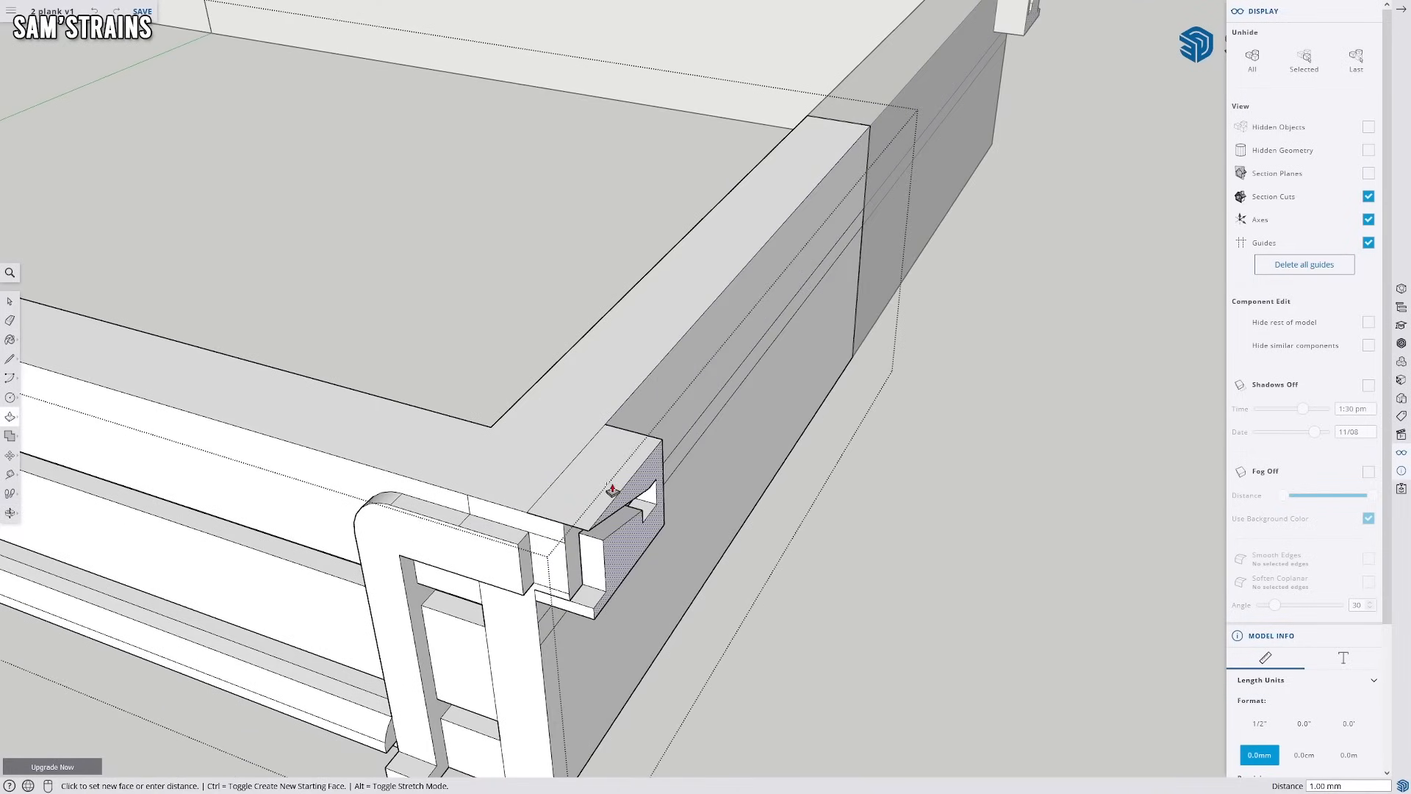
key(Return)
middle_drag(608, 488, 404, 346)
click(406, 344)
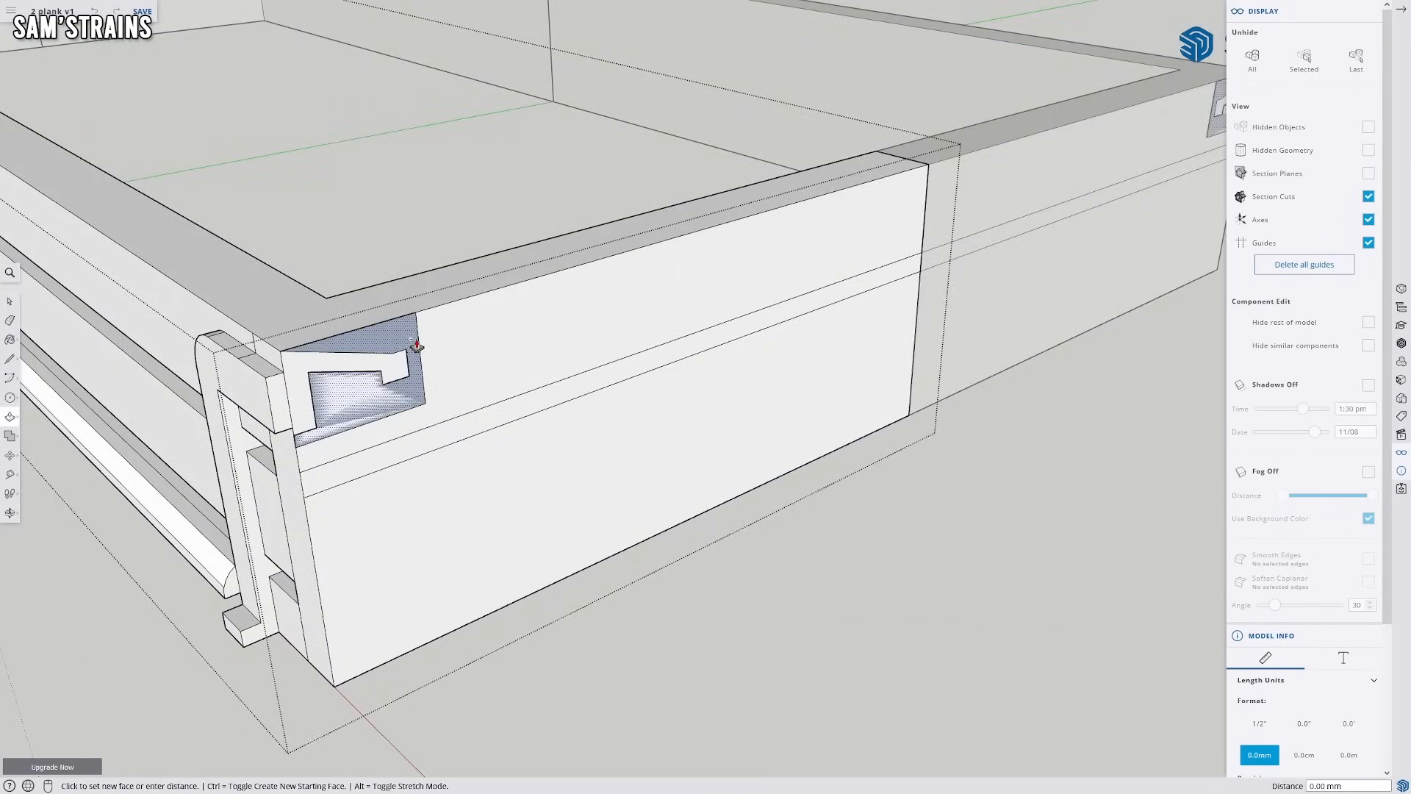
text(0.2)
key(Return)
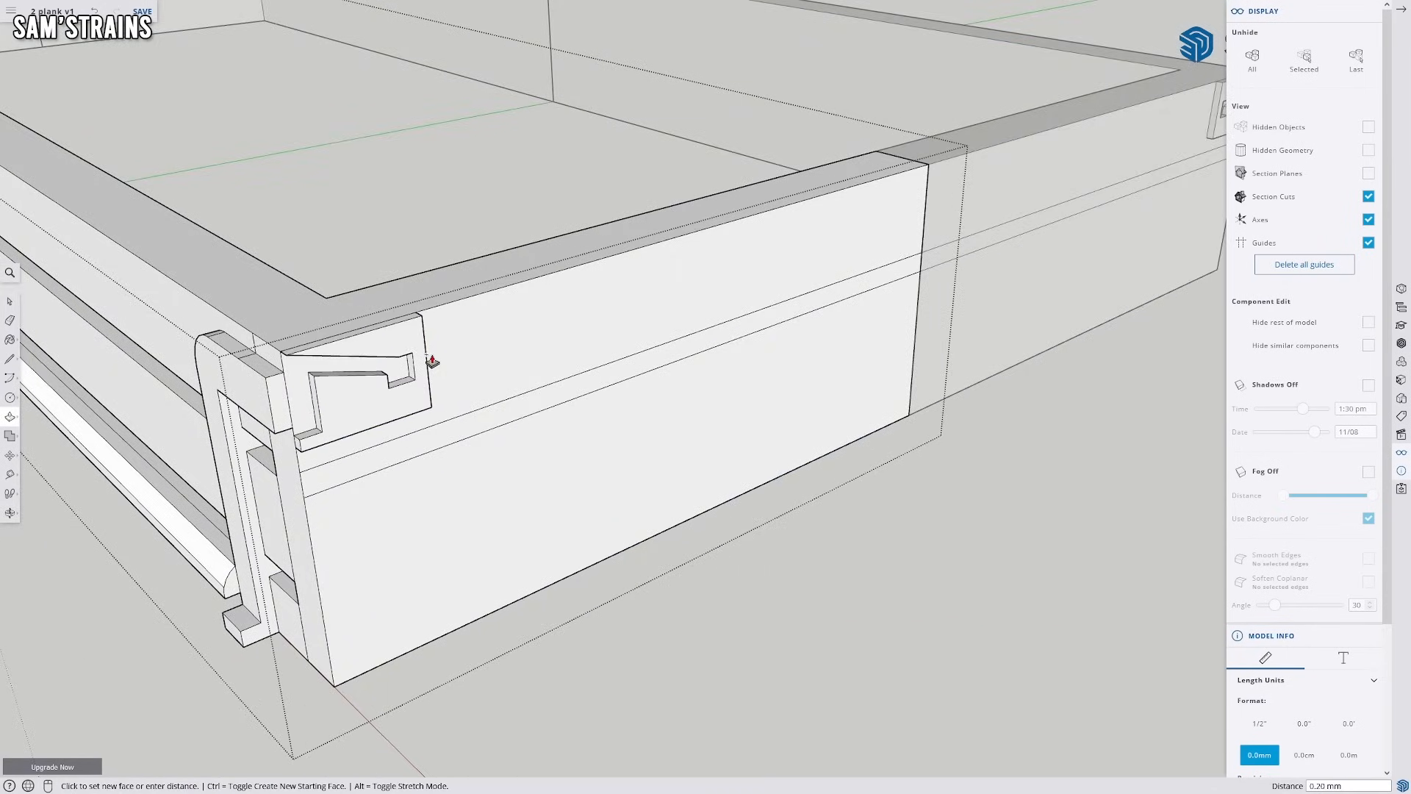
Push/Pull the hook profile outward by 0.4 mm
click(404, 370)
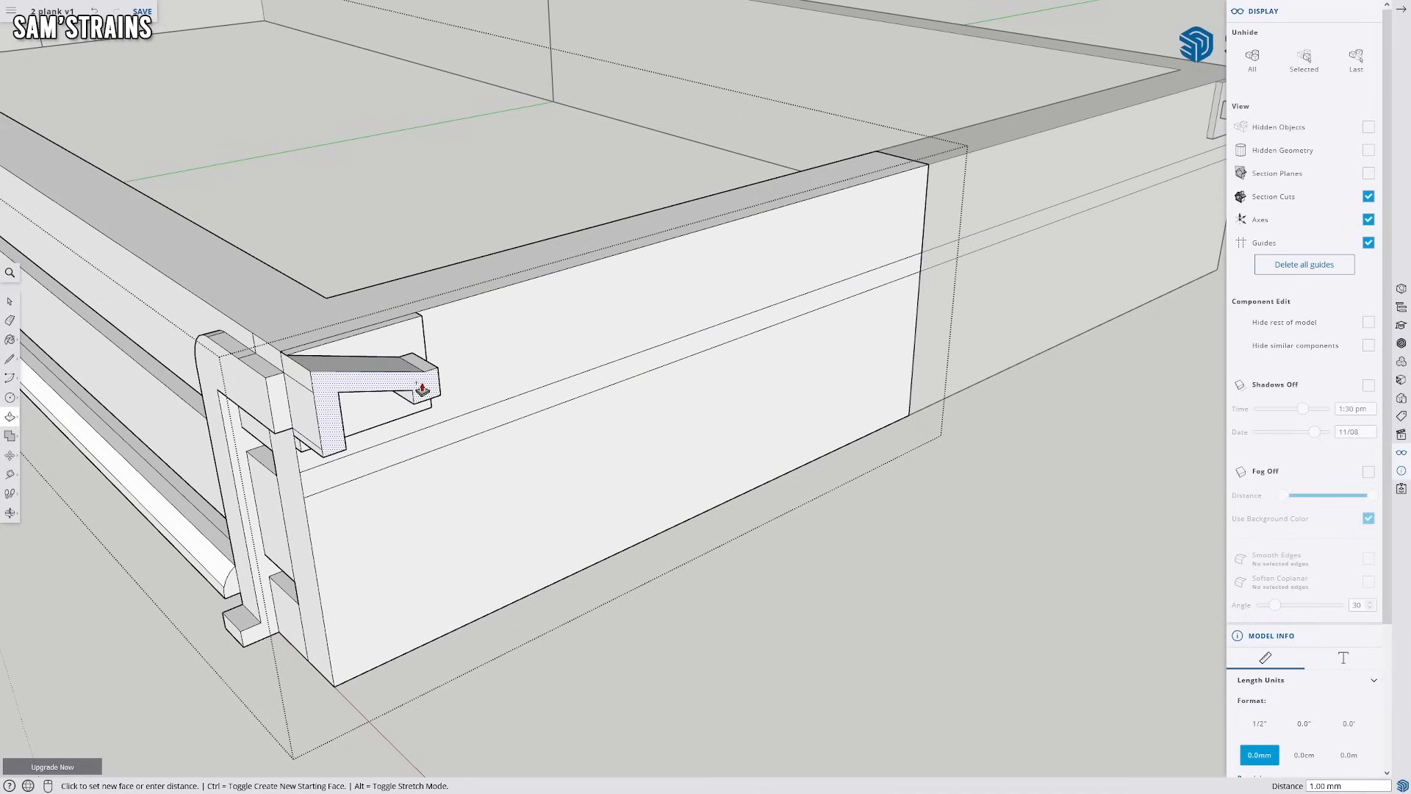
text(0.4)
key(Return)
mouse_move(422, 388)
middle_down()
mouse_move(466, 429)
mouse_move(680, 384)
mouse_move(271, 399)
mouse_move(407, 368)
mouse_move(571, 393)
mouse_move(444, 397)
middle_up()
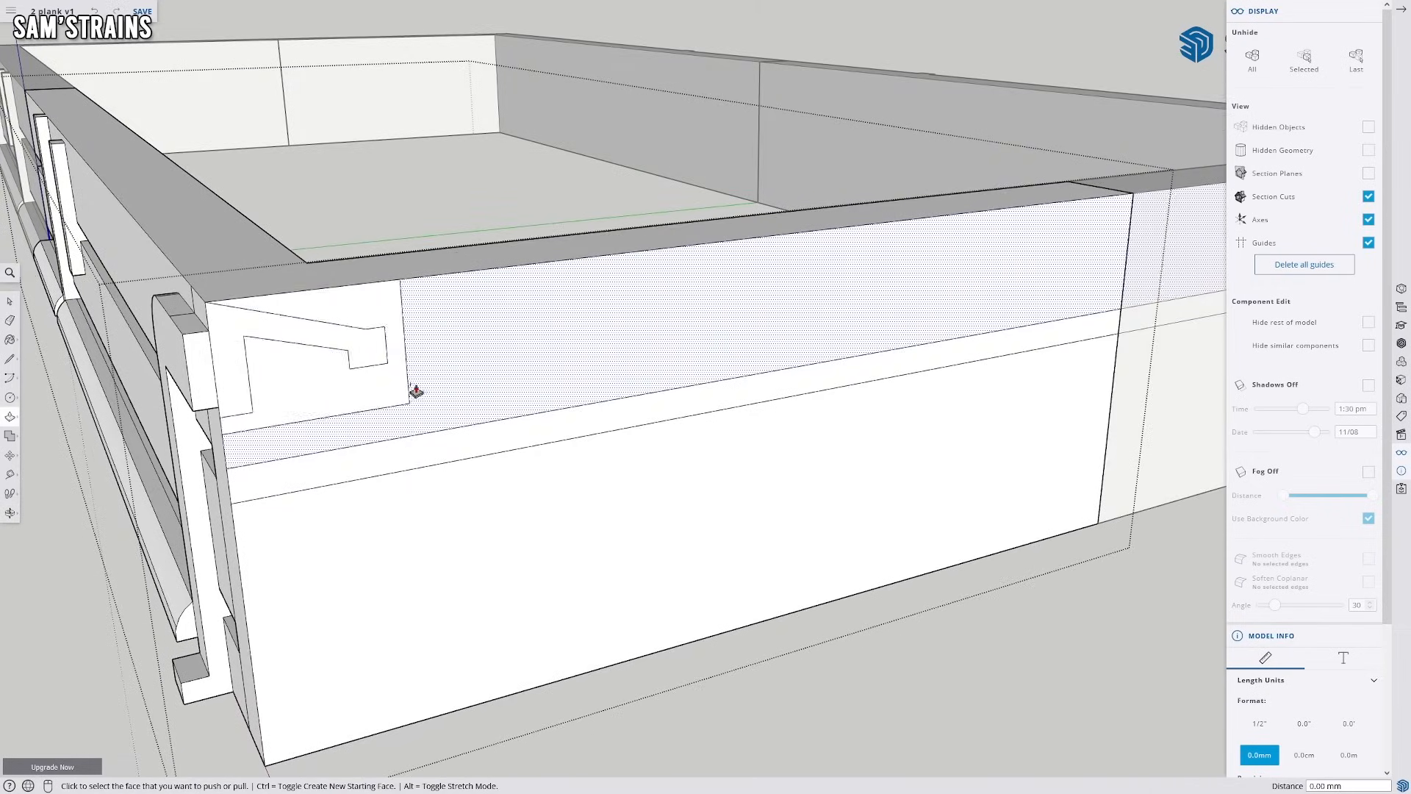
Draw a line across the corner rectangle, 0.18 mm below and parallel to the panel's upper edge
middle_drag(356, 368, 399, 450)
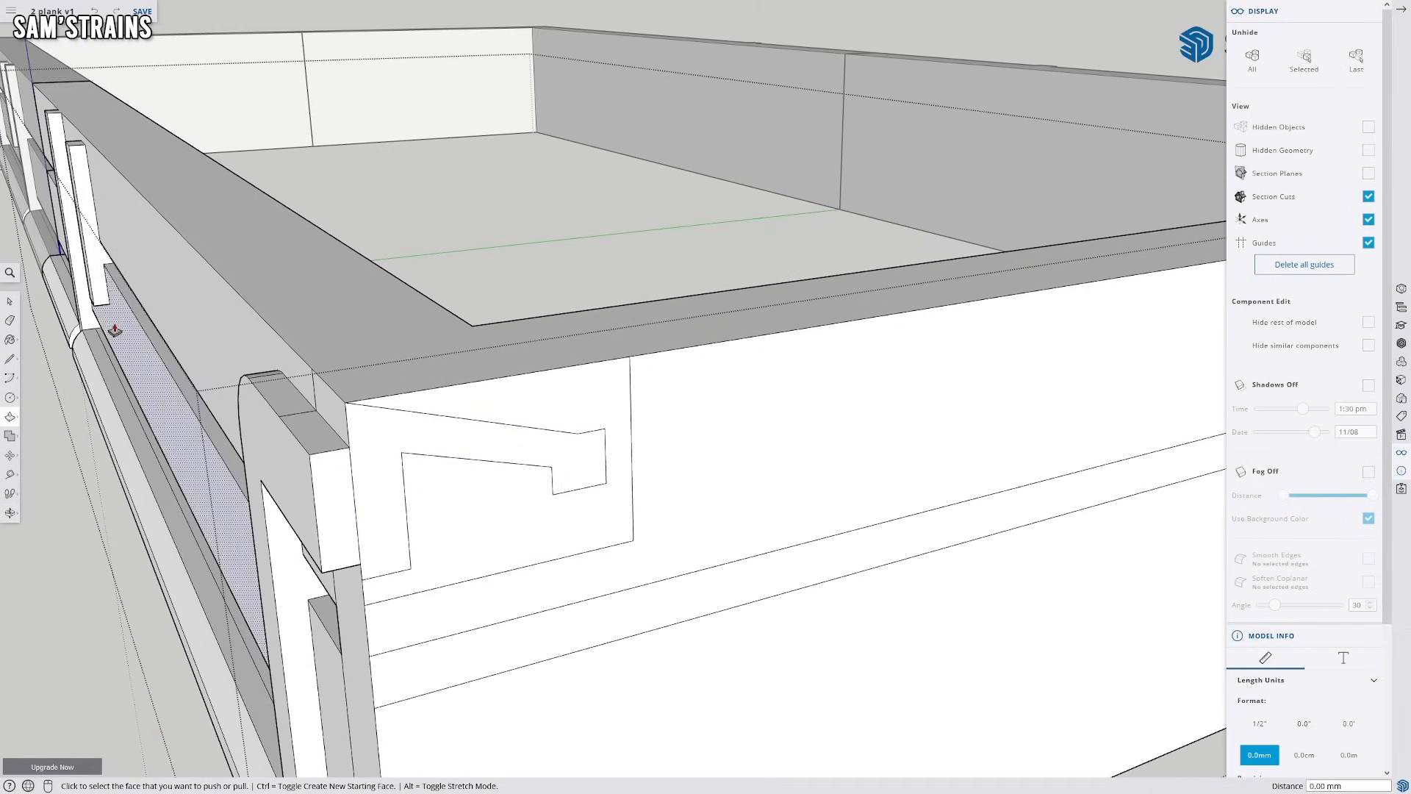
click(10, 359)
click(630, 357)
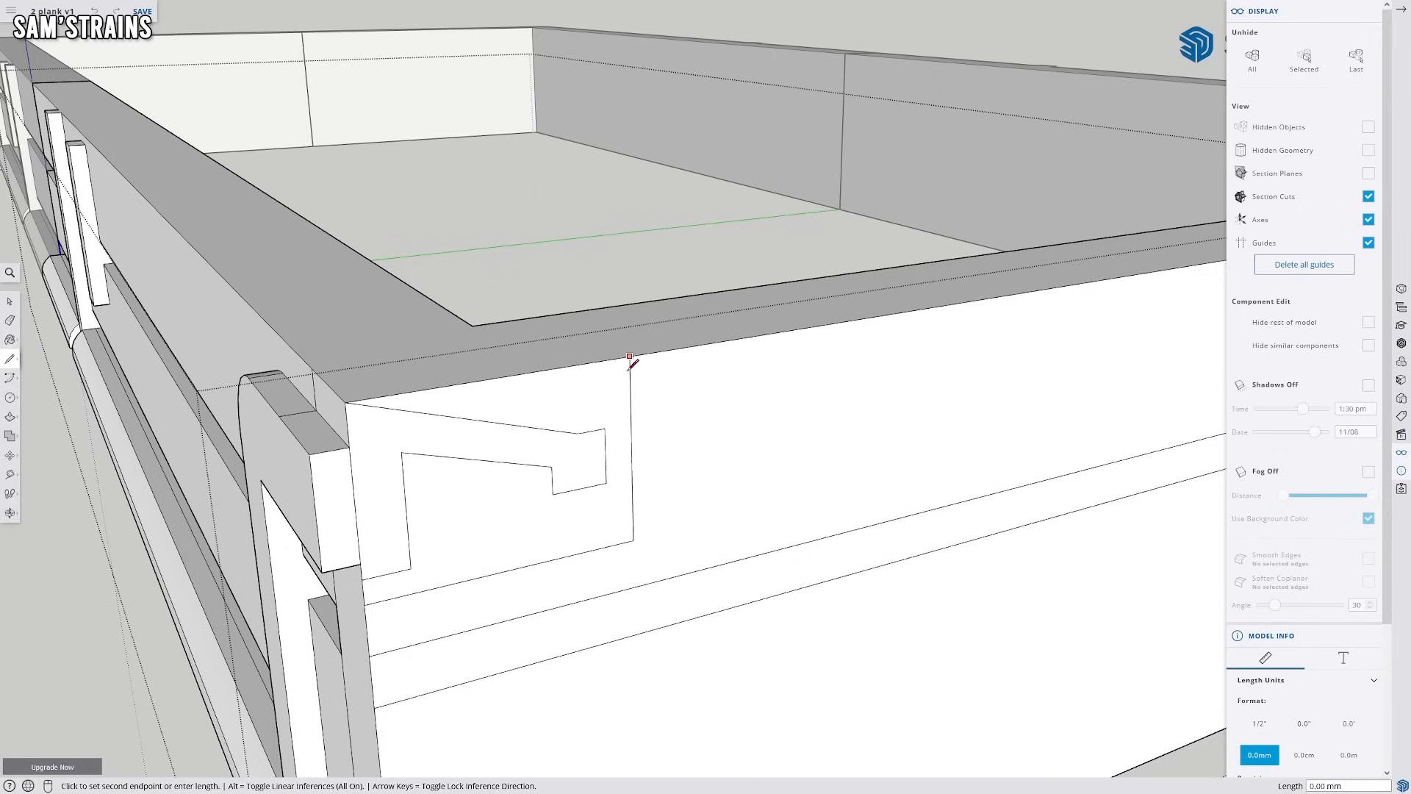
click(630, 412)
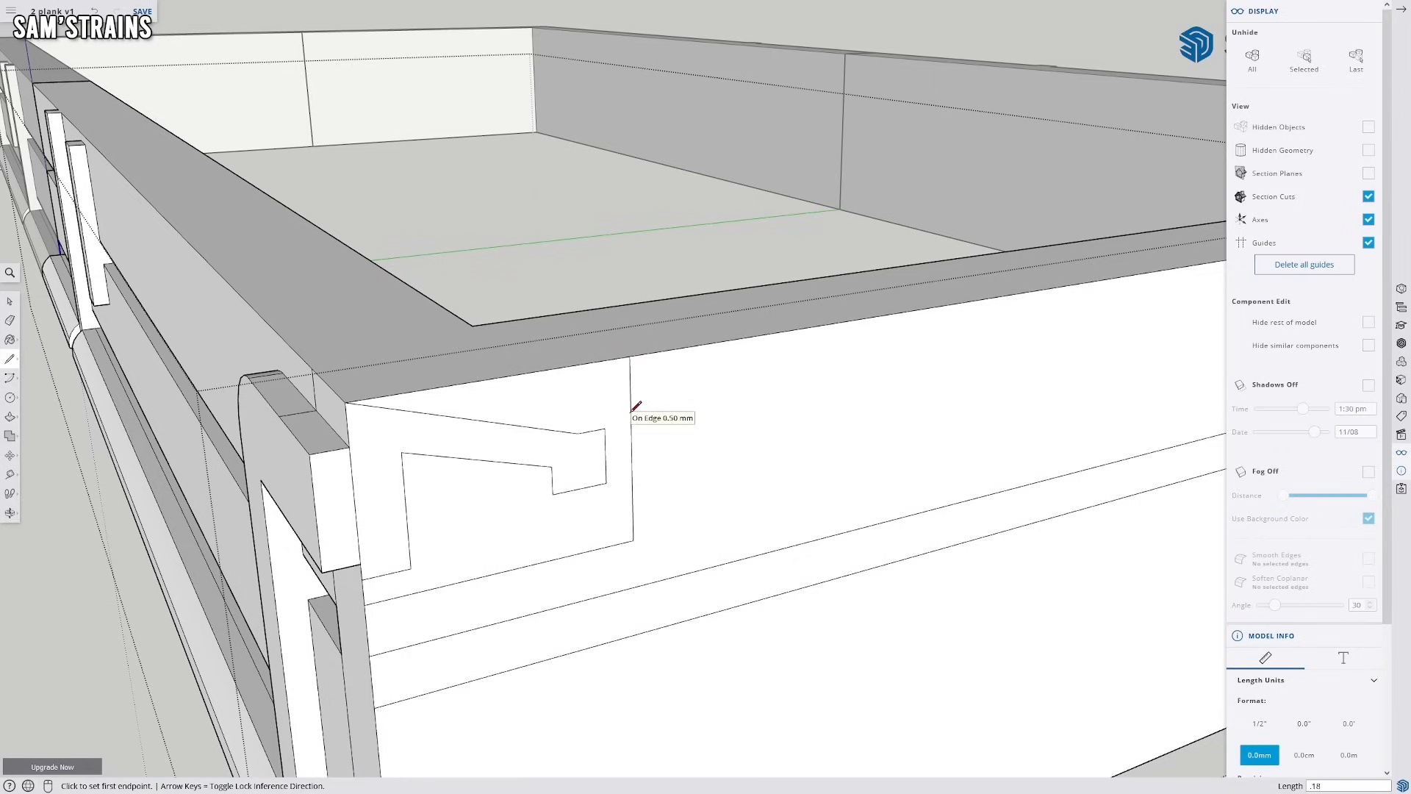
click(630, 375)
click(346, 404)
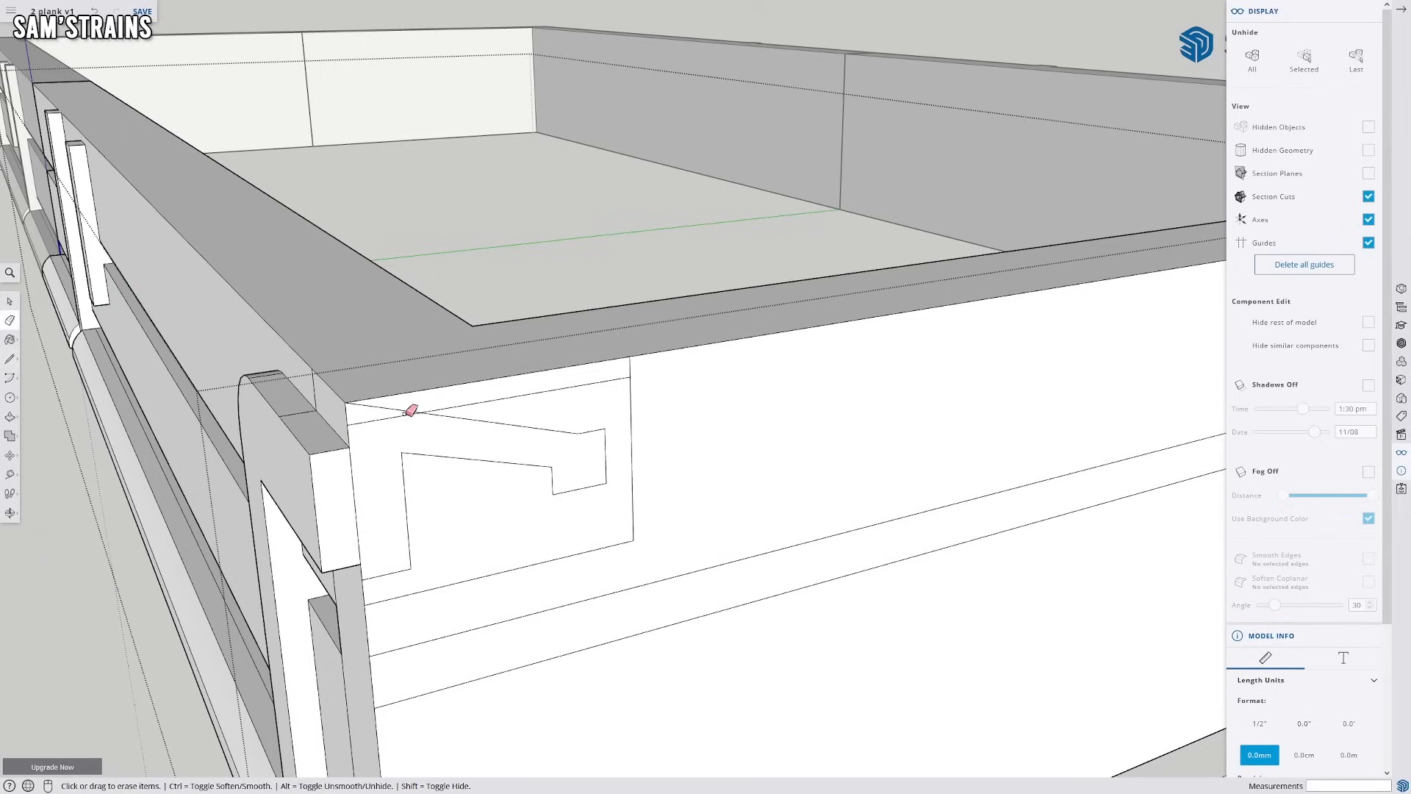
Erase the leftover slanted and vertical edge segments above the new line across the corner rectangle
middle_drag(369, 489, 404, 450)
key(e)
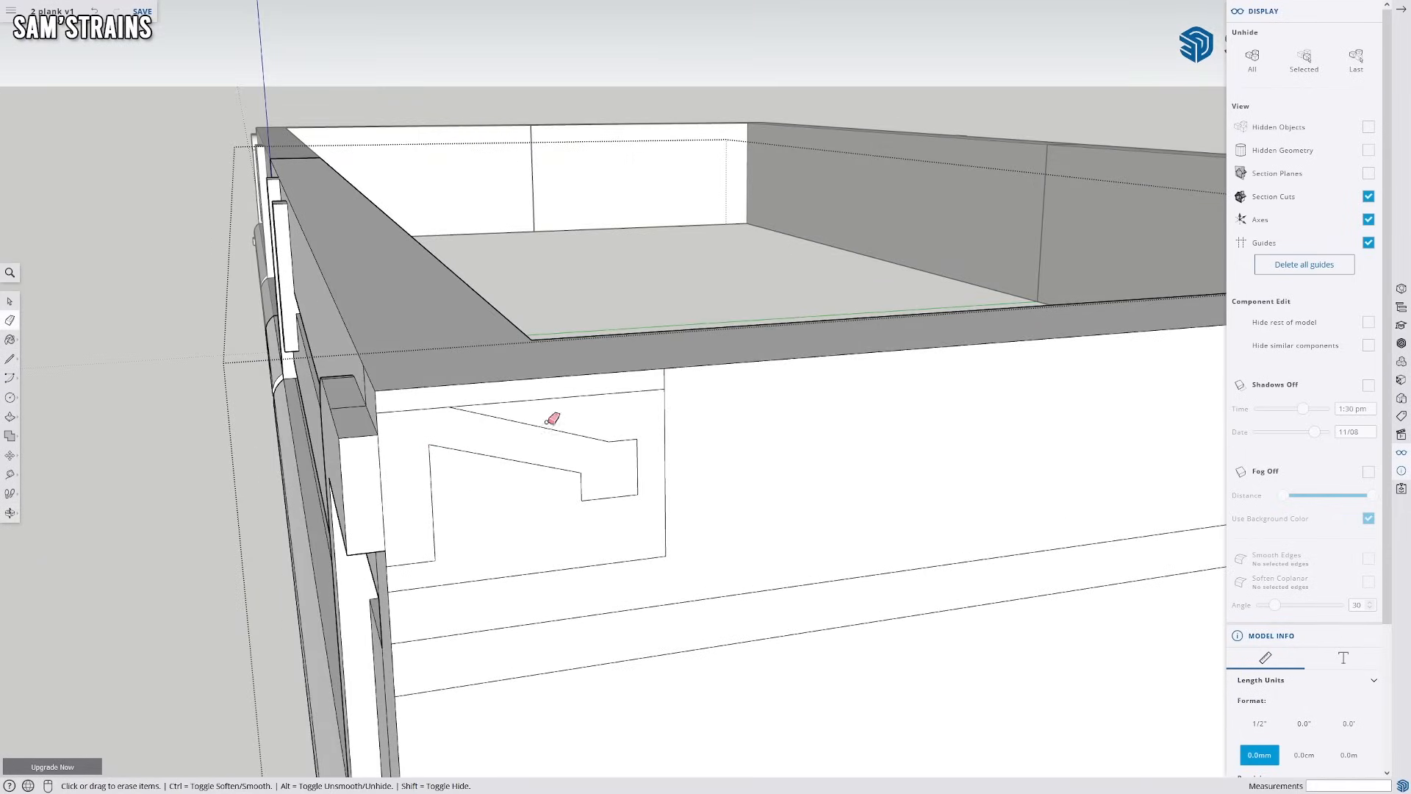
middle_drag(488, 482, 442, 454)
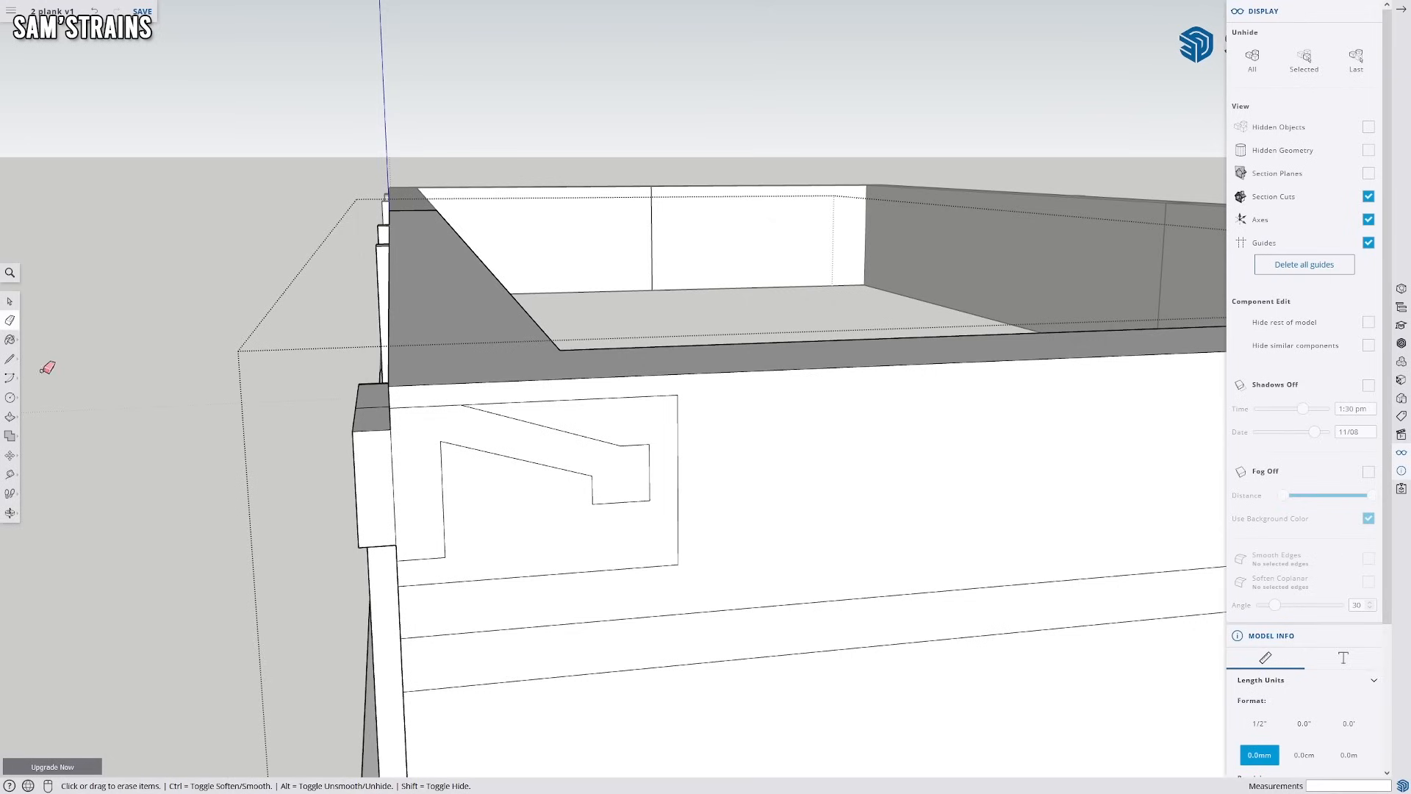
Redraw the hook's upper slanted edge from the tip's inner corner to the plate's outer upper corner and erase the old slanted edge
click(10, 359)
click(620, 445)
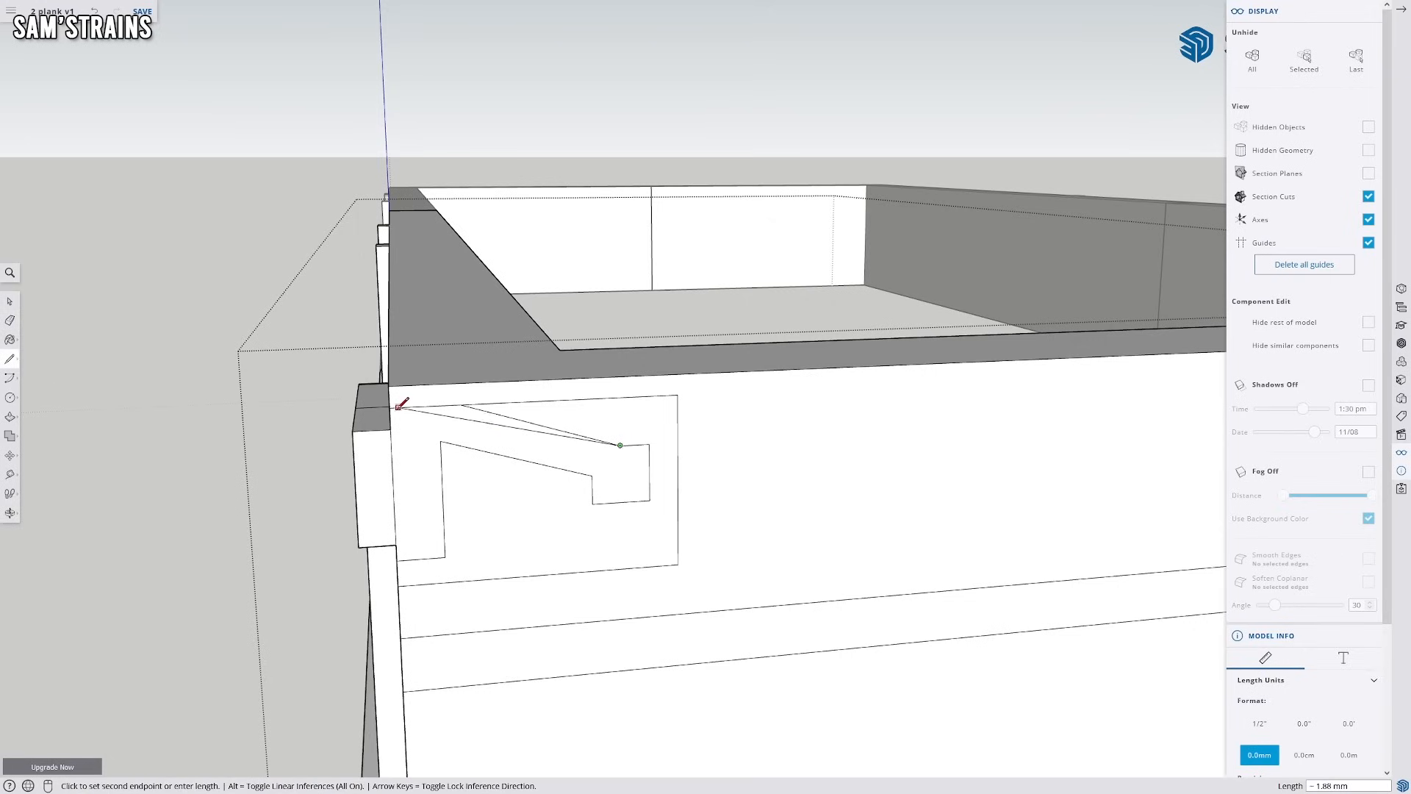
click(392, 409)
click(10, 321)
click(499, 413)
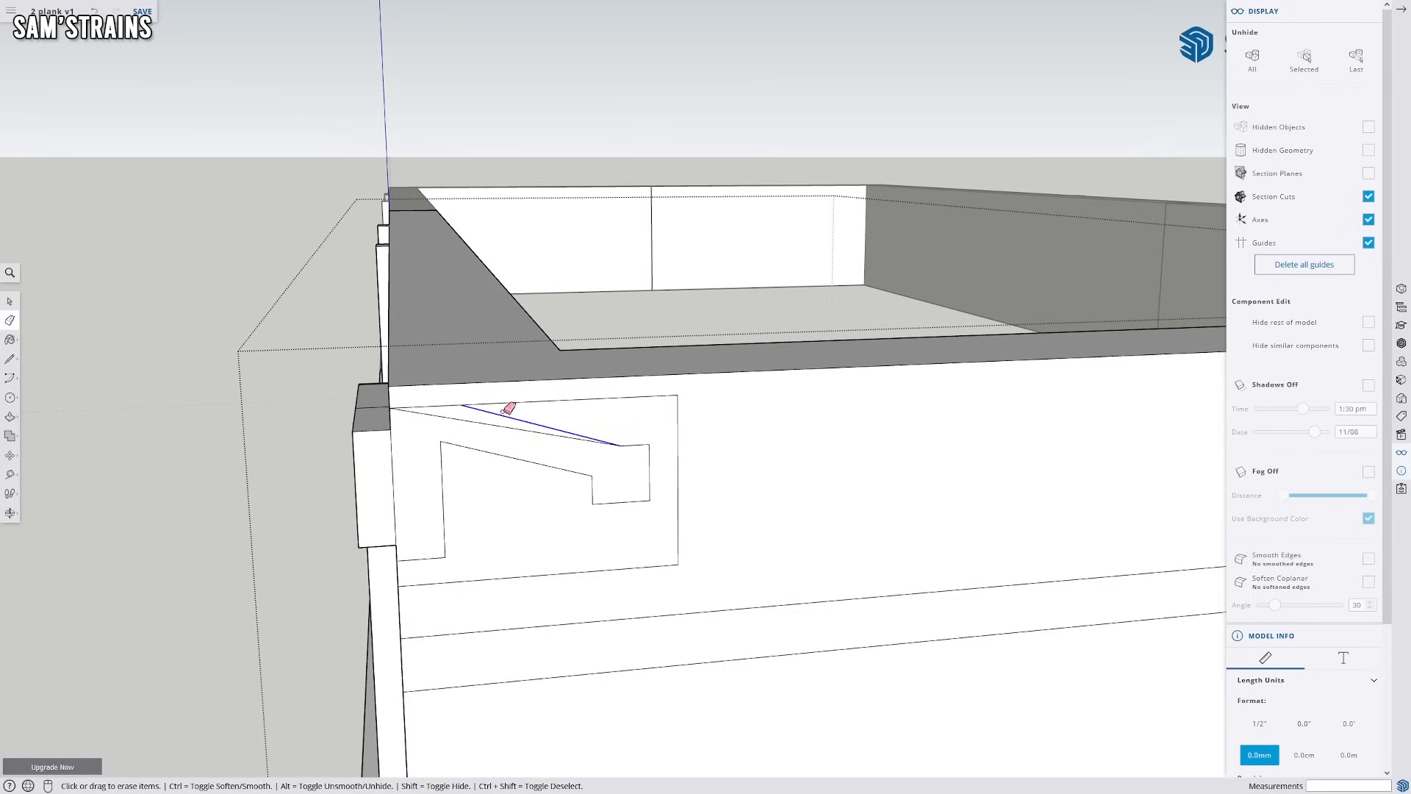
Erase the hook's lower slanted edge between the vertical leg and the tip
click(10, 359)
click(522, 429)
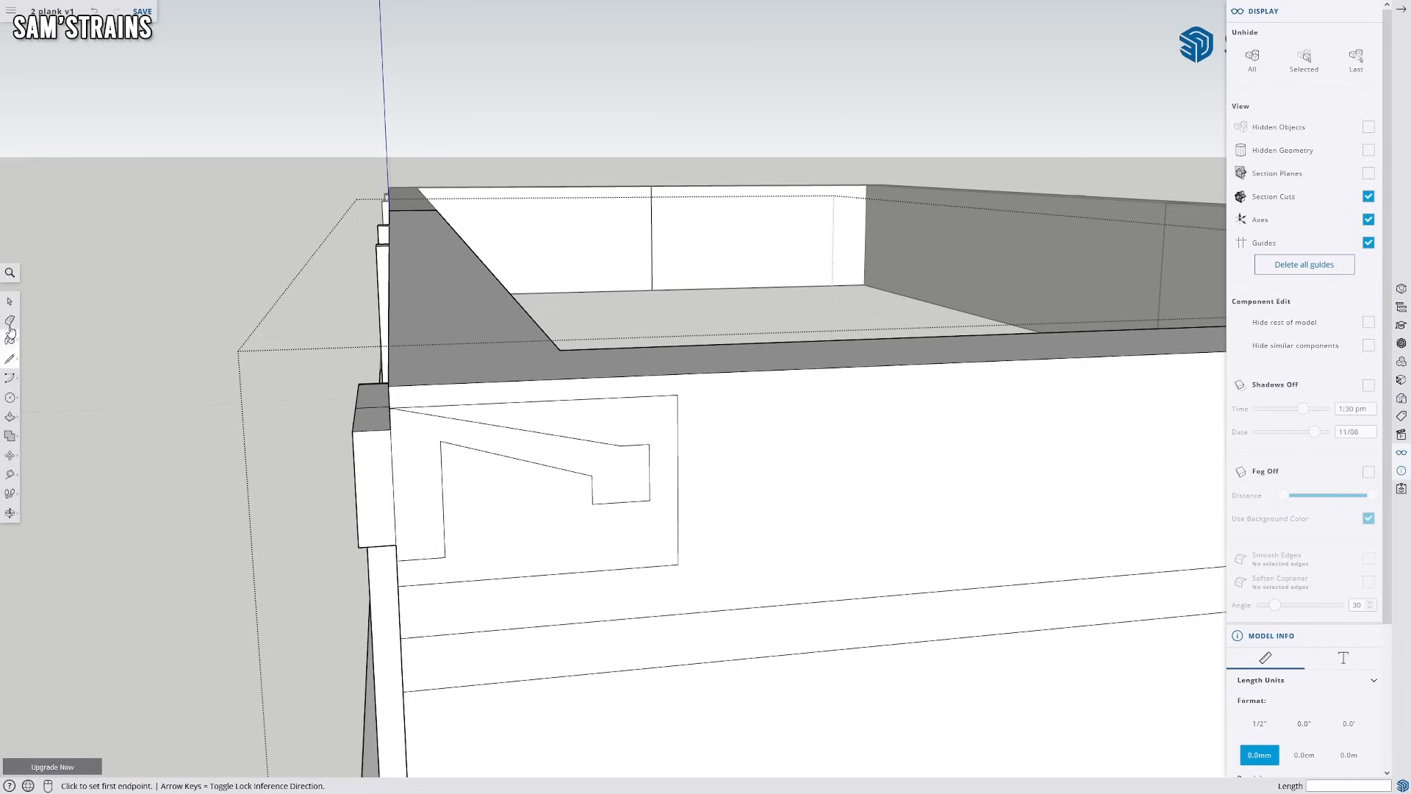
click(11, 320)
scroll(451, 503, up, 2)
click(510, 435)
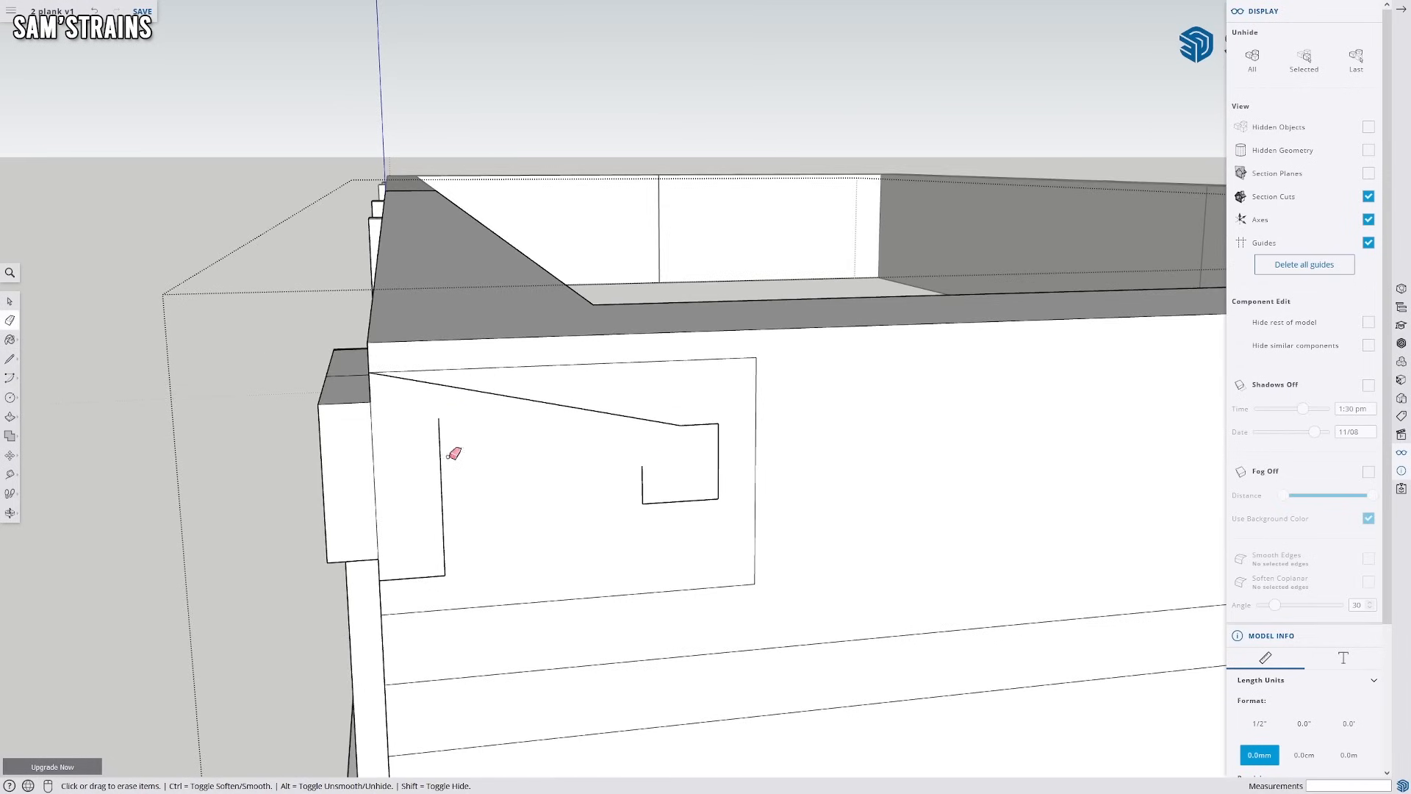
Try to draw a 0.8 mm line perpendicular to the middle of the hook's upper slanted edge
click(10, 358)
click(545, 404)
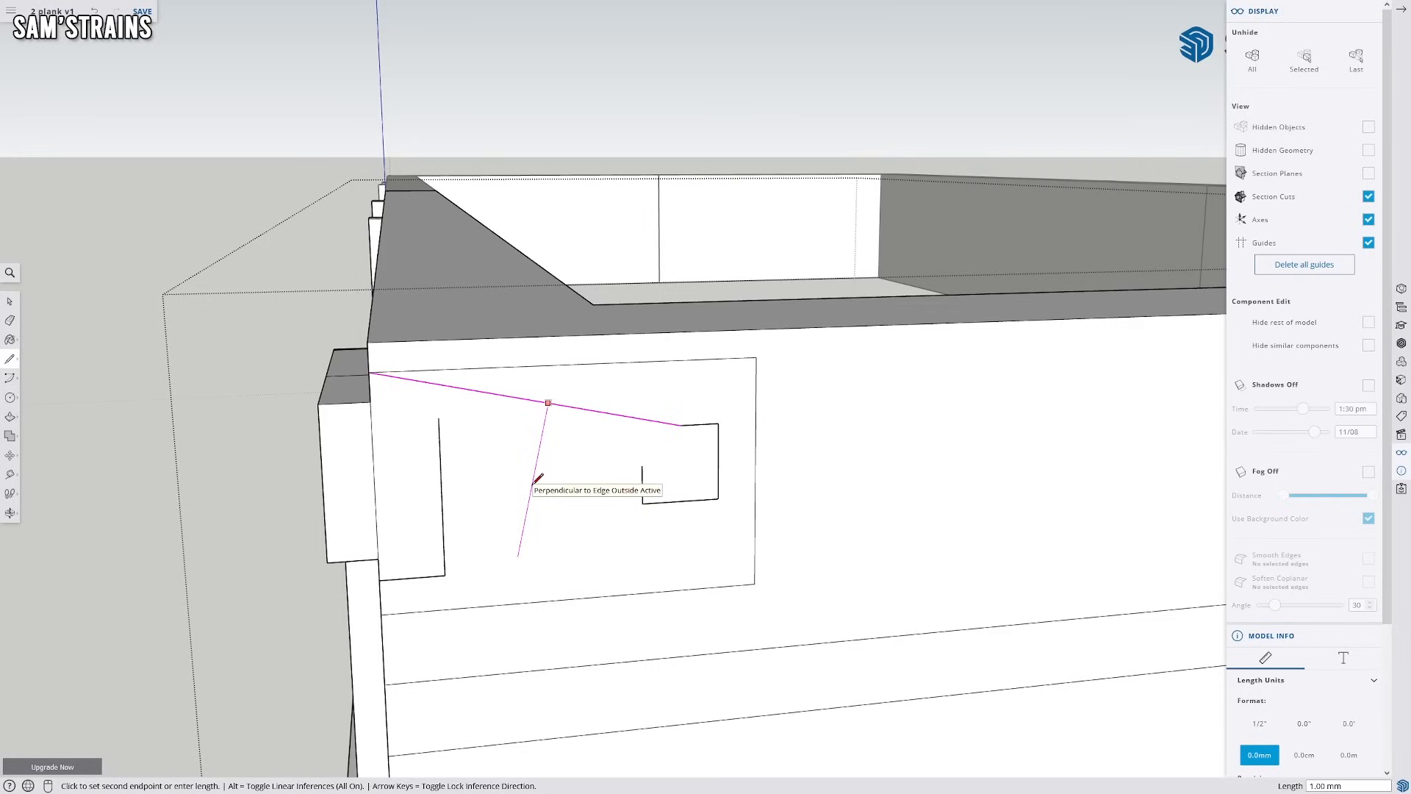
text(.8)
key(Return)
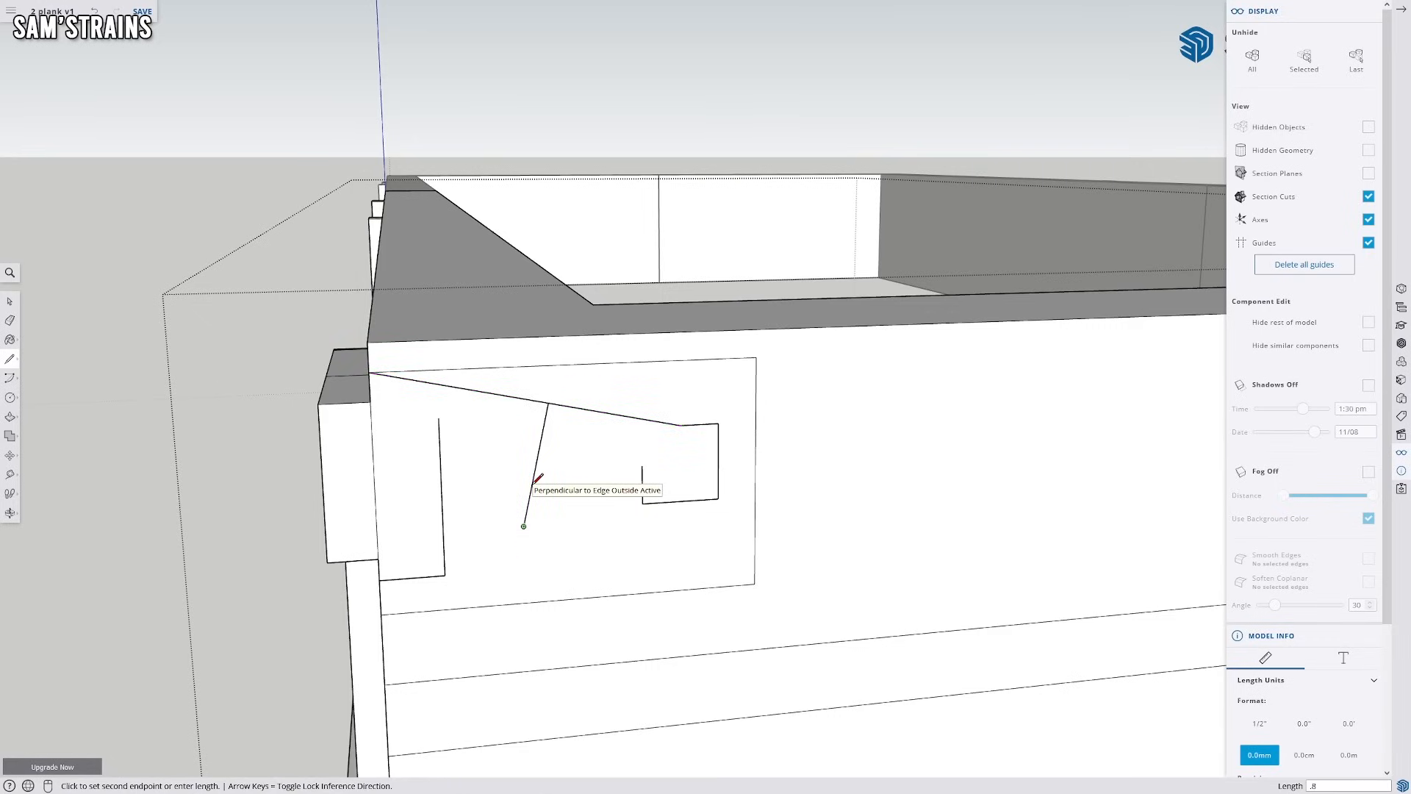
key(ctrl+z)
click(551, 403)
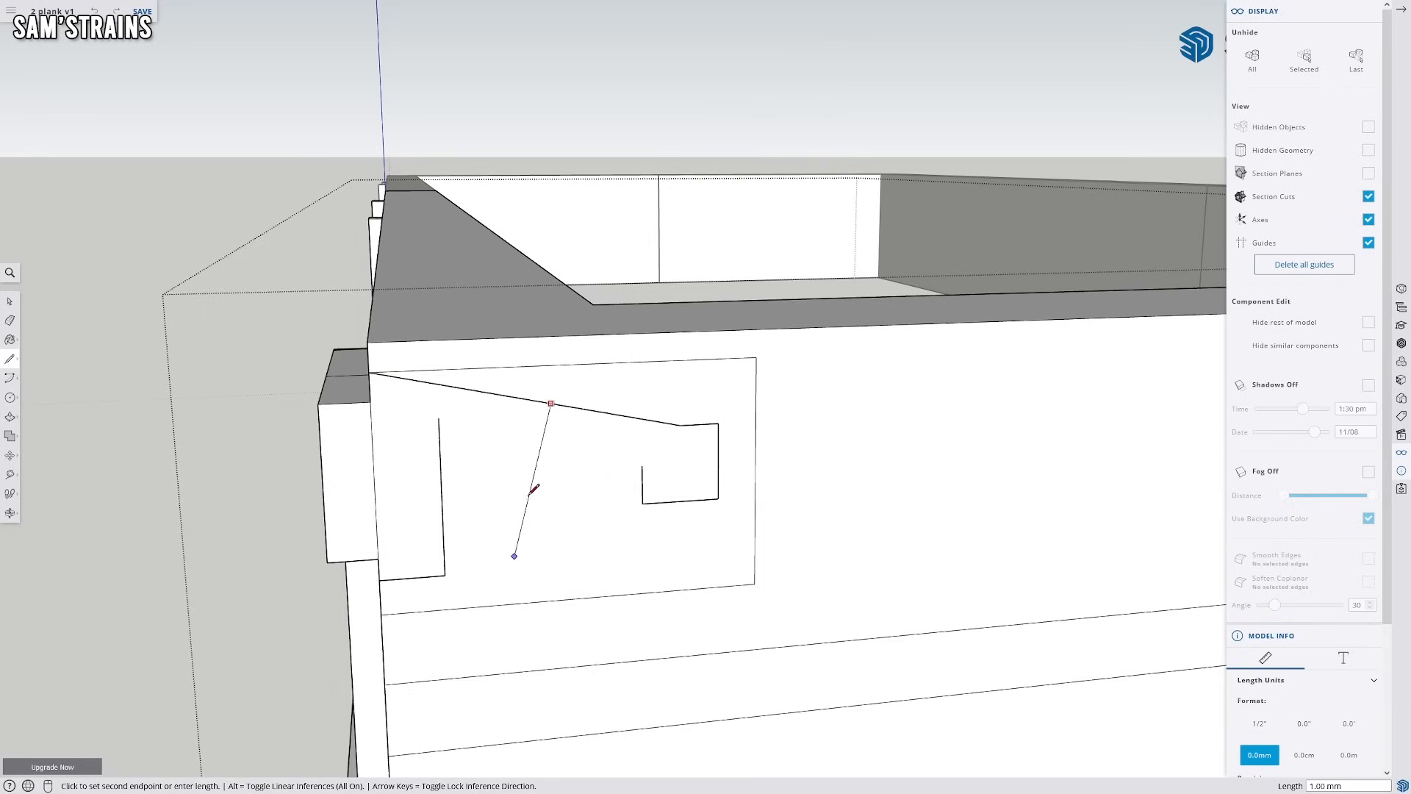
key(Escape)
Draw a helper line perpendicular to the upper slanted edge near the hook's tip and extend it further downward
click(624, 415)
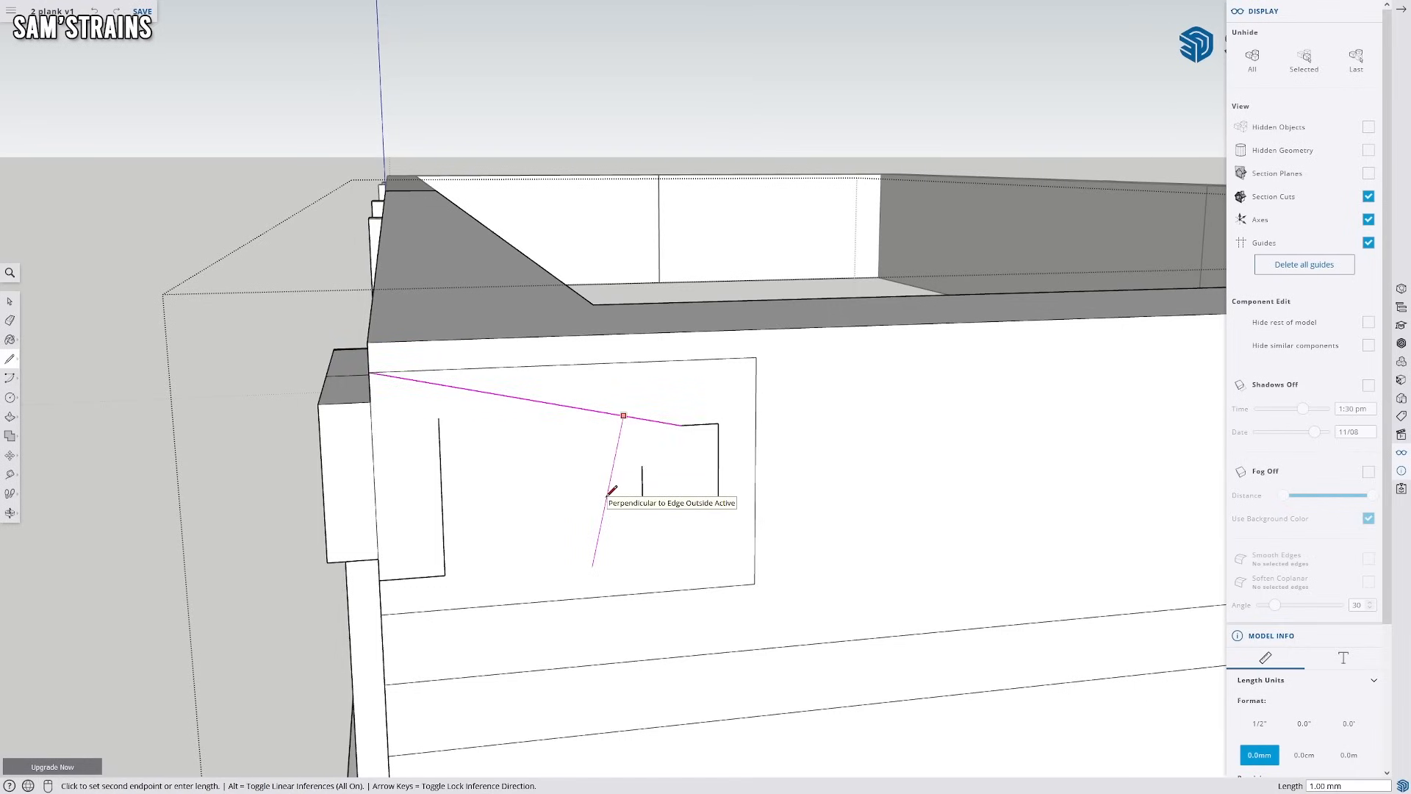
key(Return)
key(Escape)
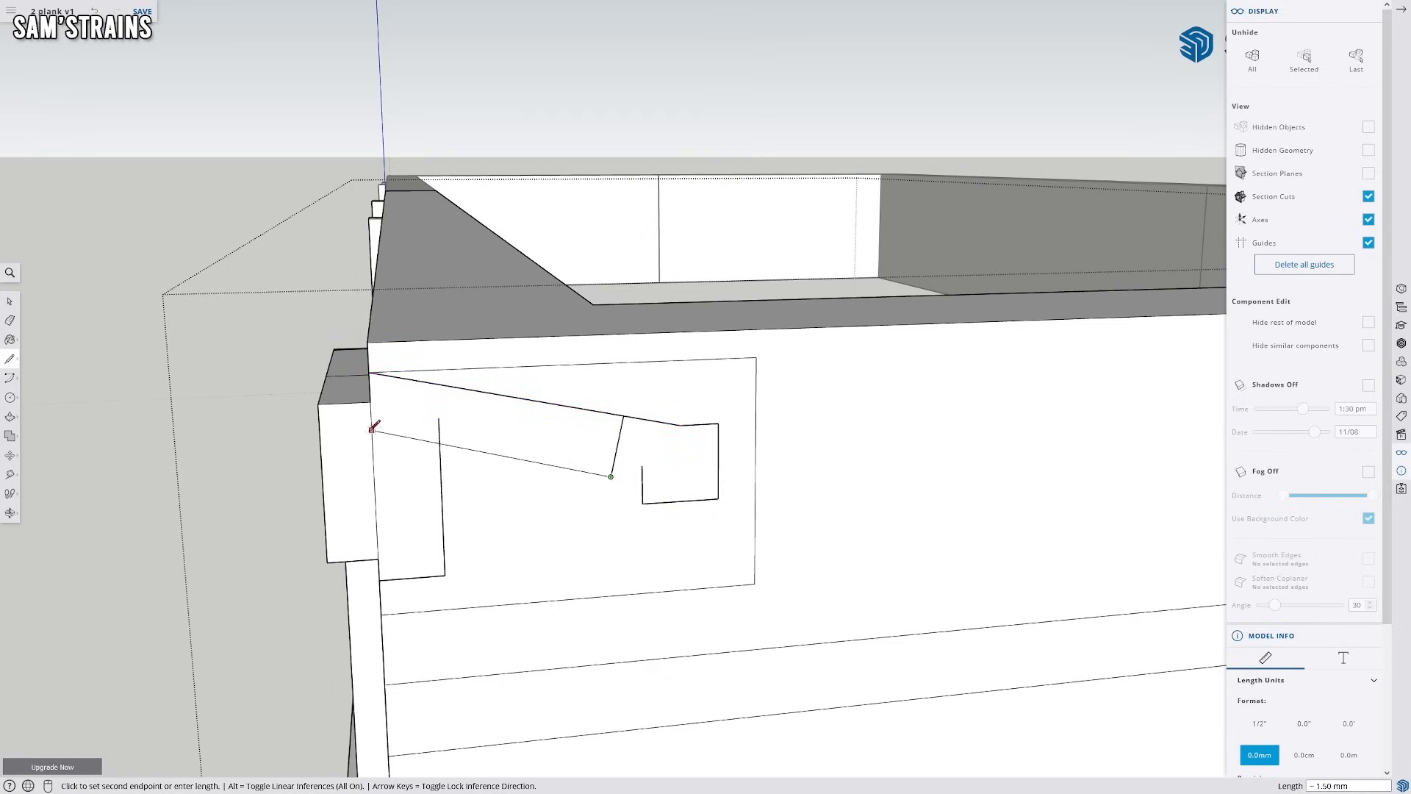
click(611, 477)
click(598, 537)
key(Escape)
click(611, 477)
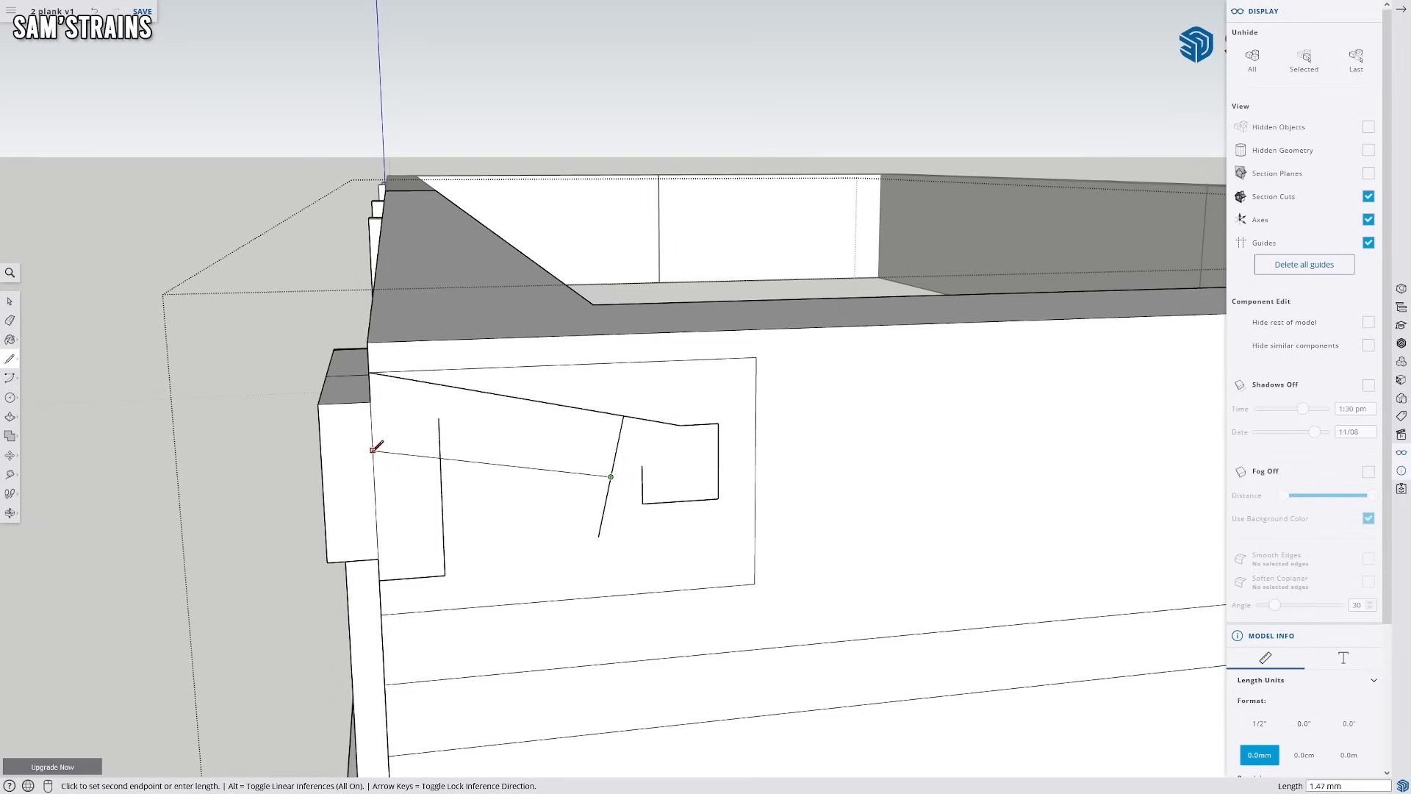
key(Escape)
Erase the inner vertical edge of the hook's leg
key(e)
click(434, 455)
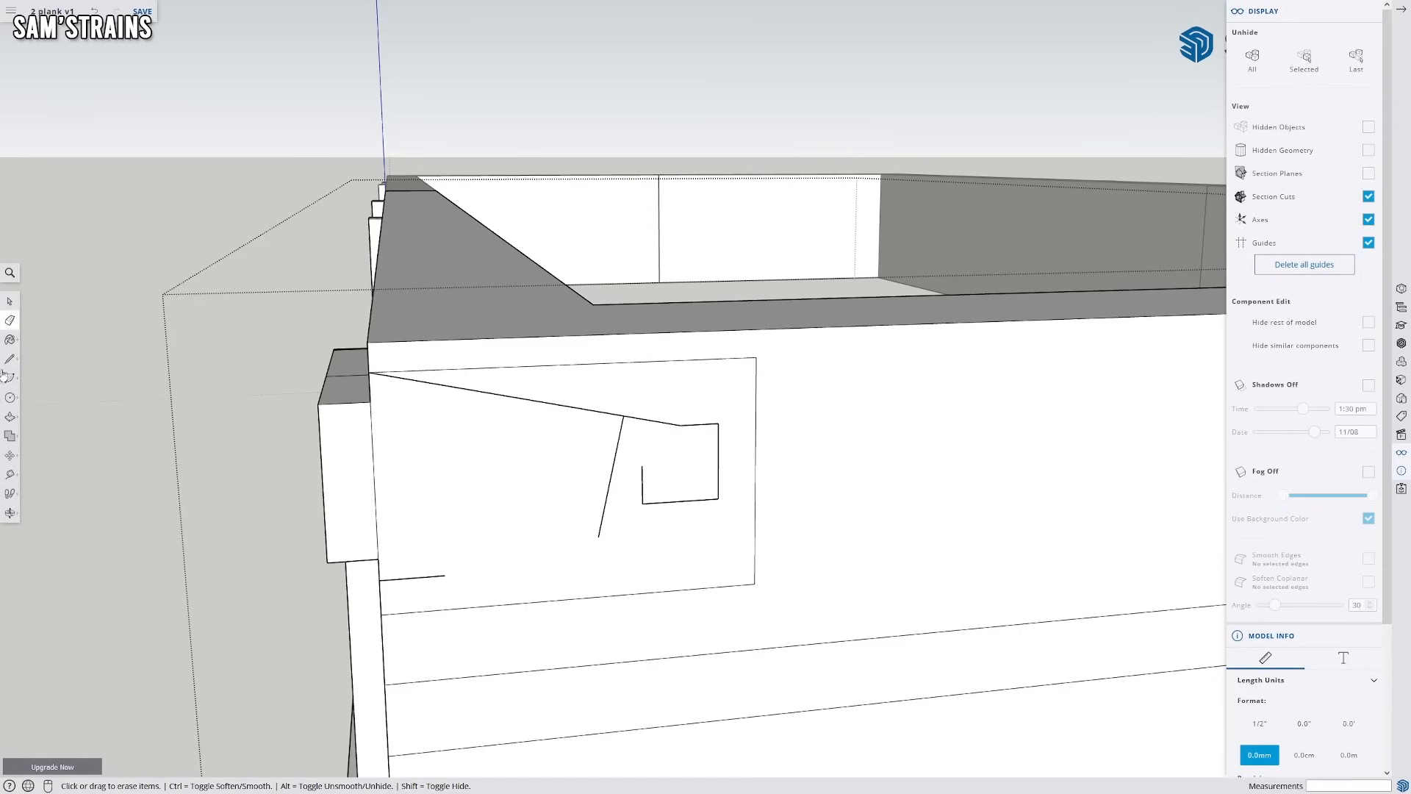
click(10, 359)
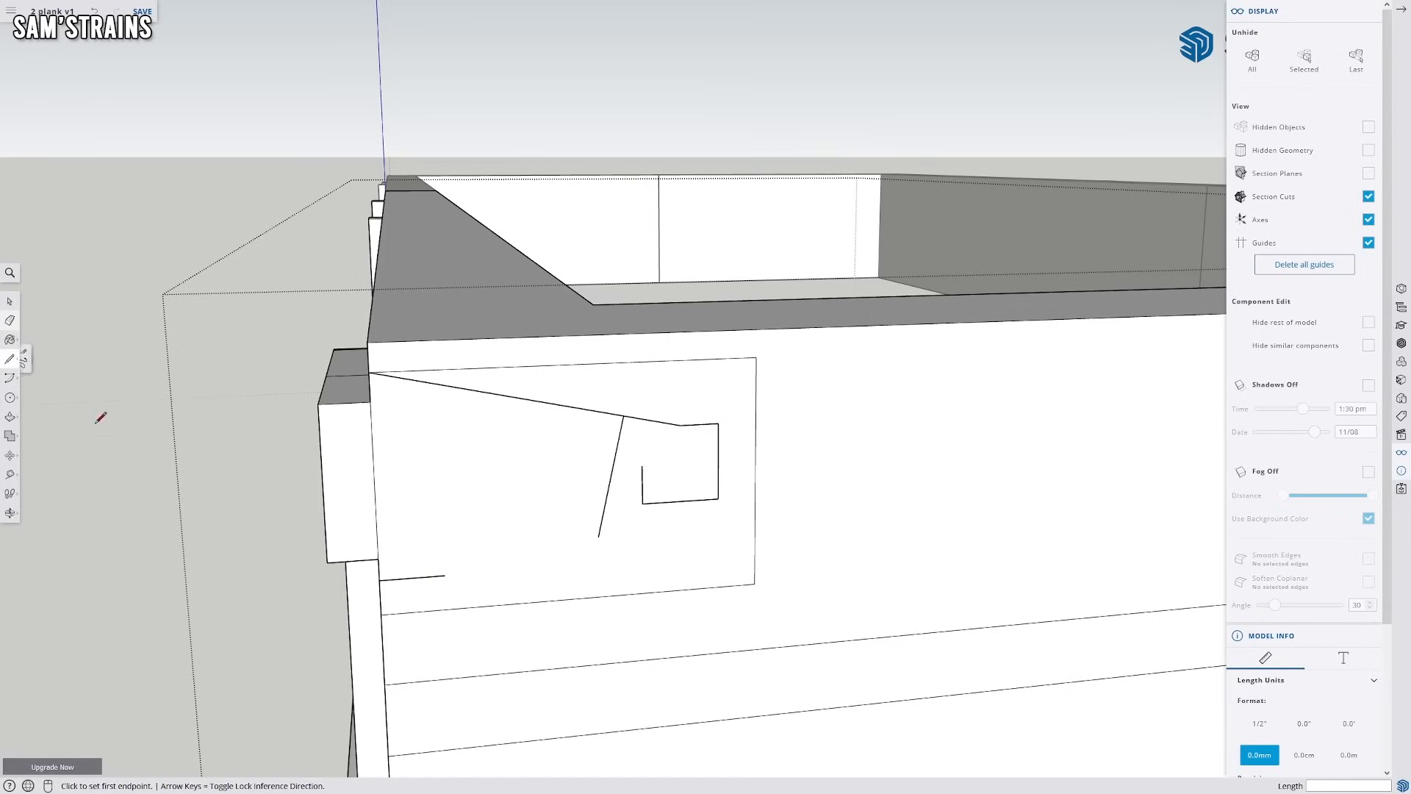
click(611, 477)
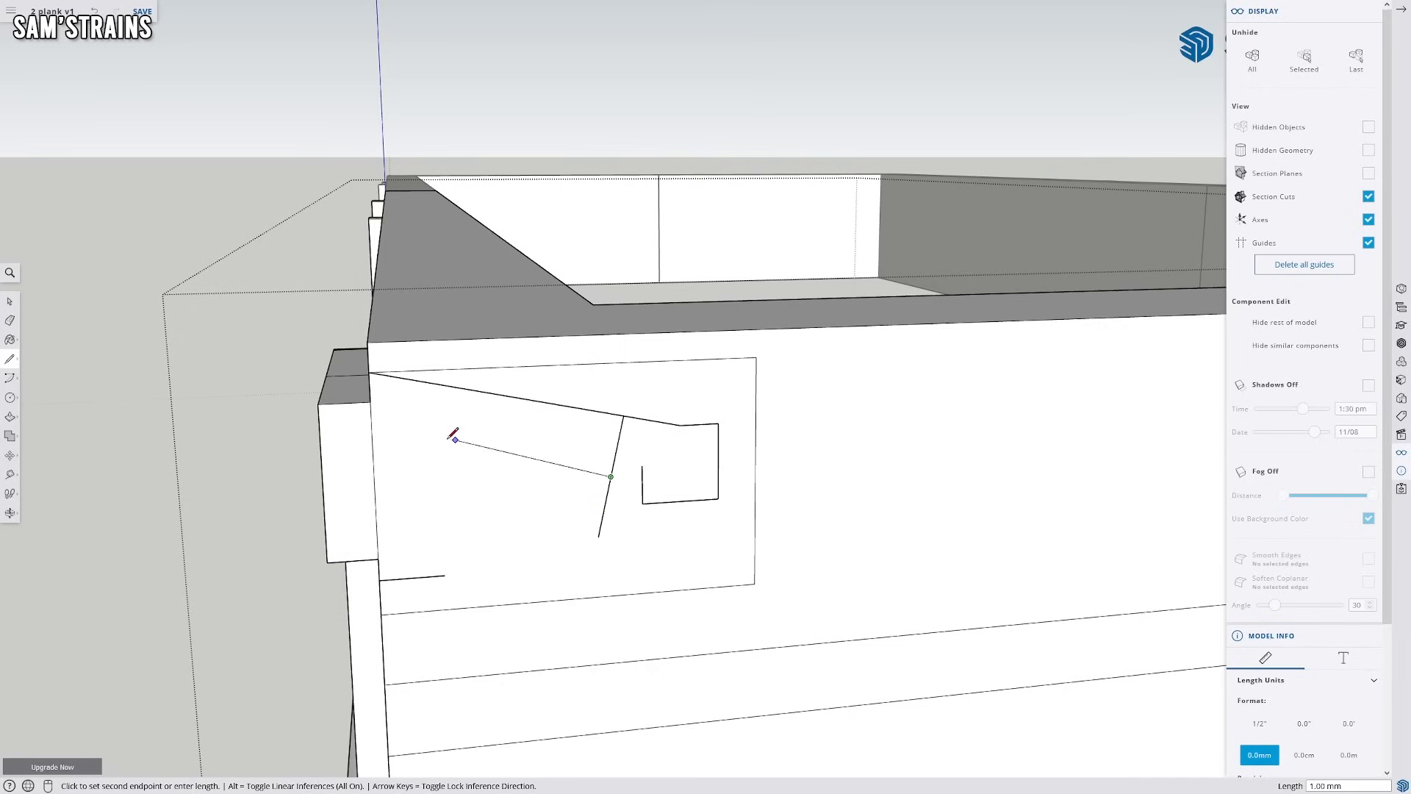
key(Escape)
Draw a second perpendicular helper line of 0.4 mm and run the hook's new lower slanted edge from the first helper through its end to the panel's corner edge
click(507, 396)
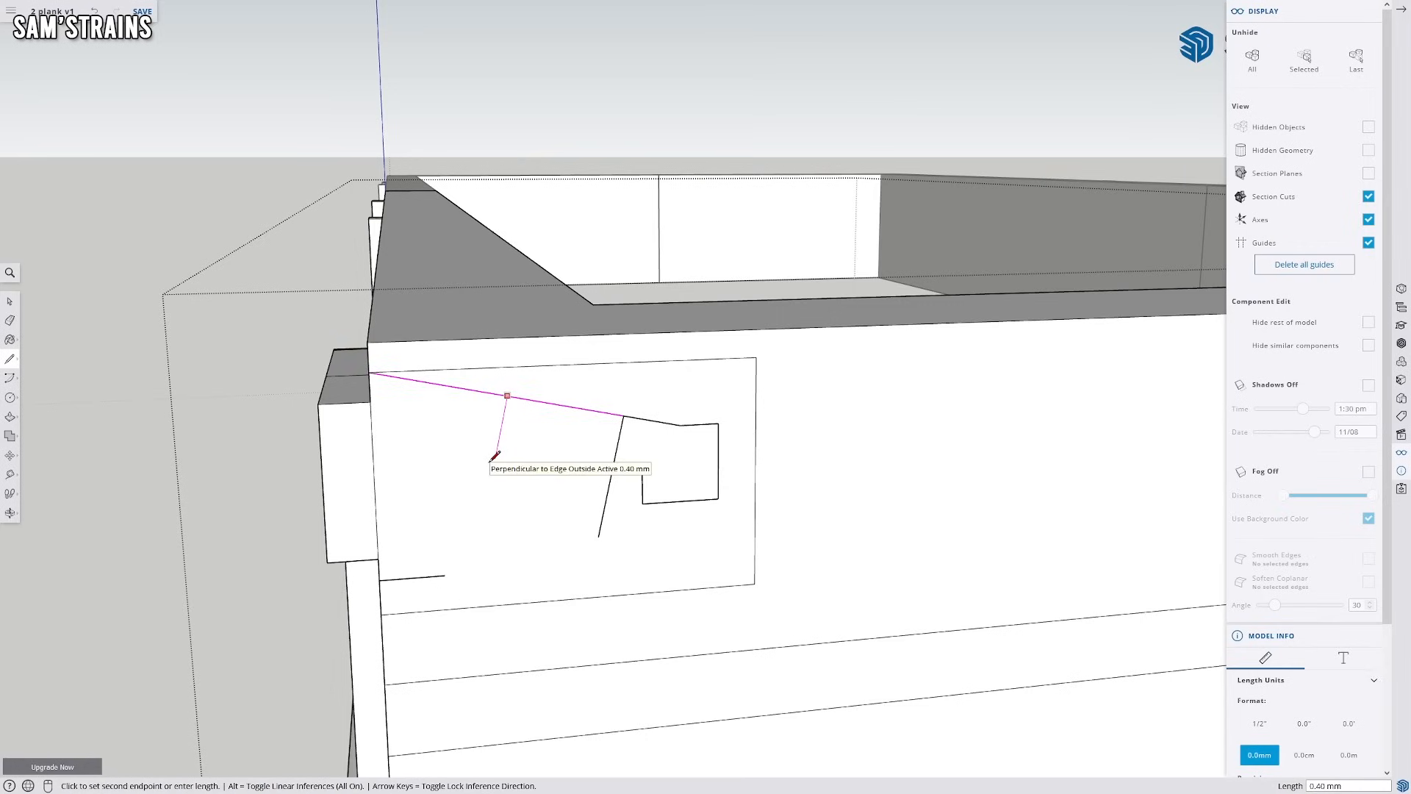
key(Return)
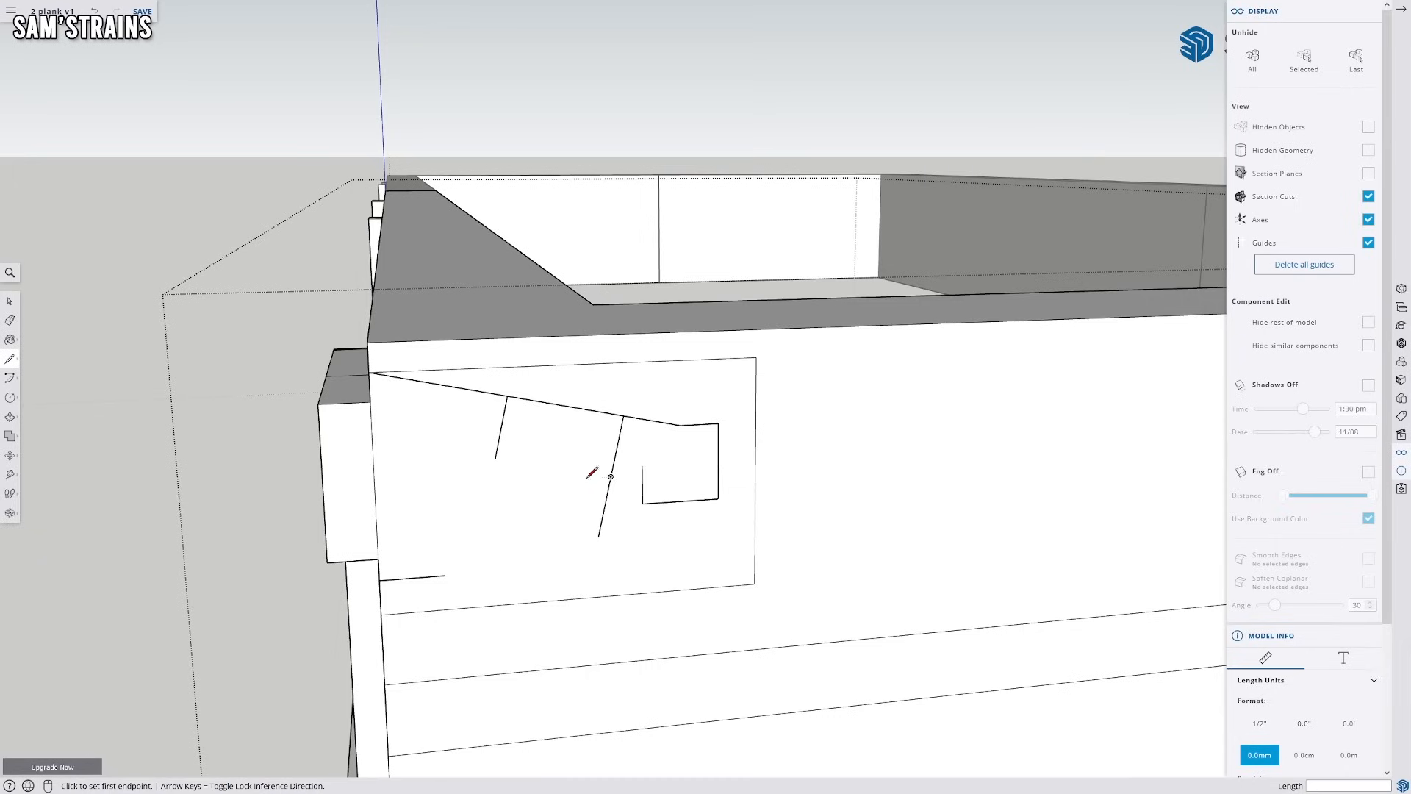
click(611, 476)
click(495, 458)
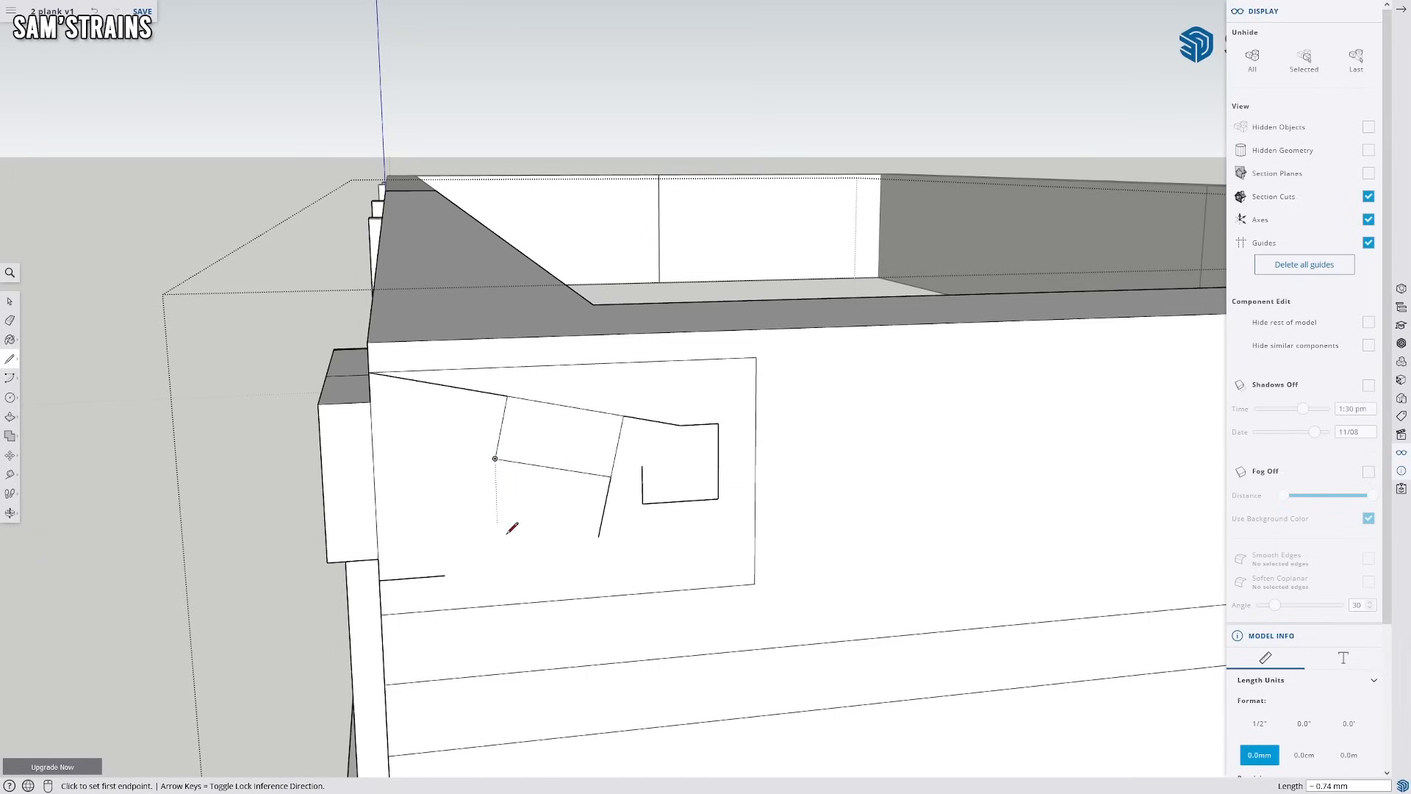
click(495, 459)
click(373, 441)
Erase both perpendicular helper lines between and below the hook's slanted edges
key(e)
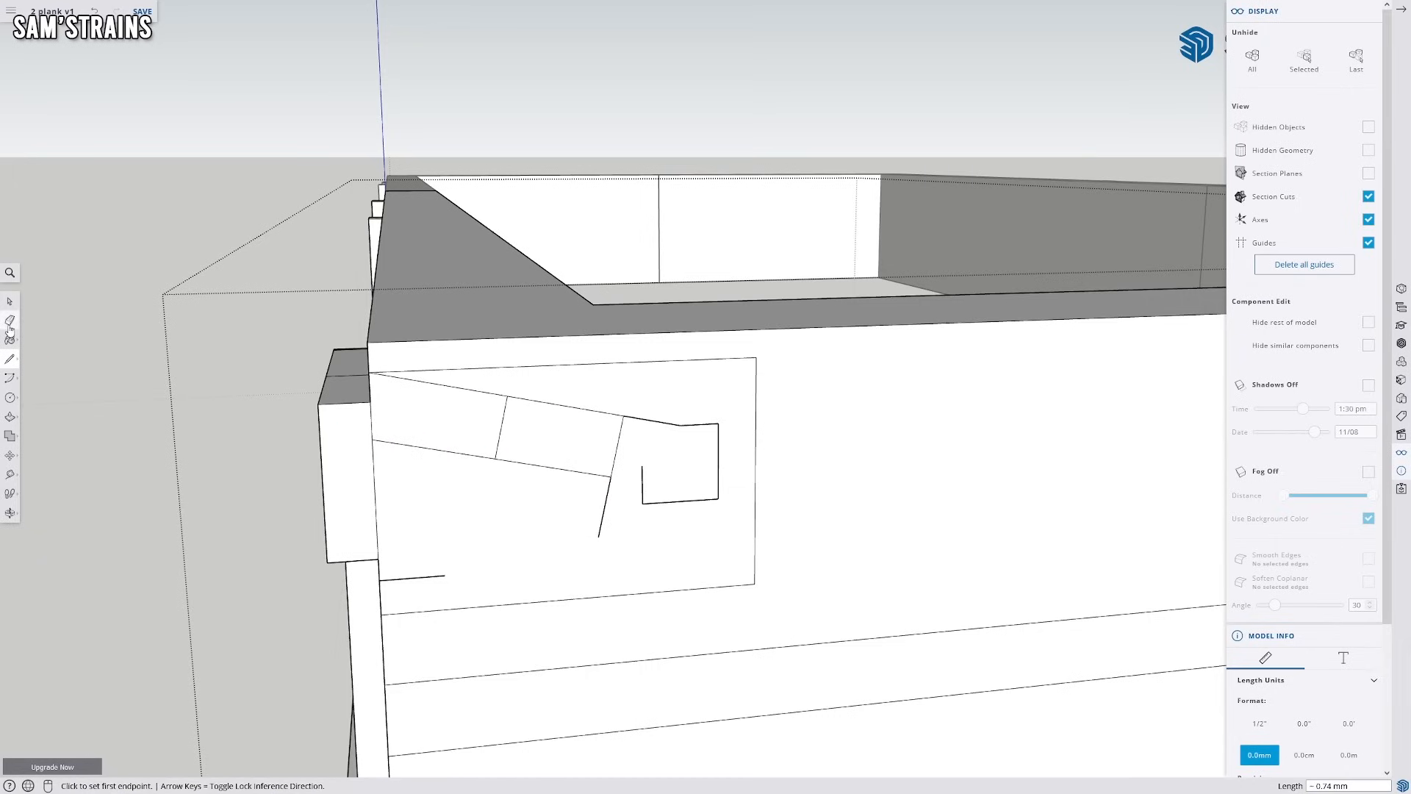
drag(488, 424, 504, 429)
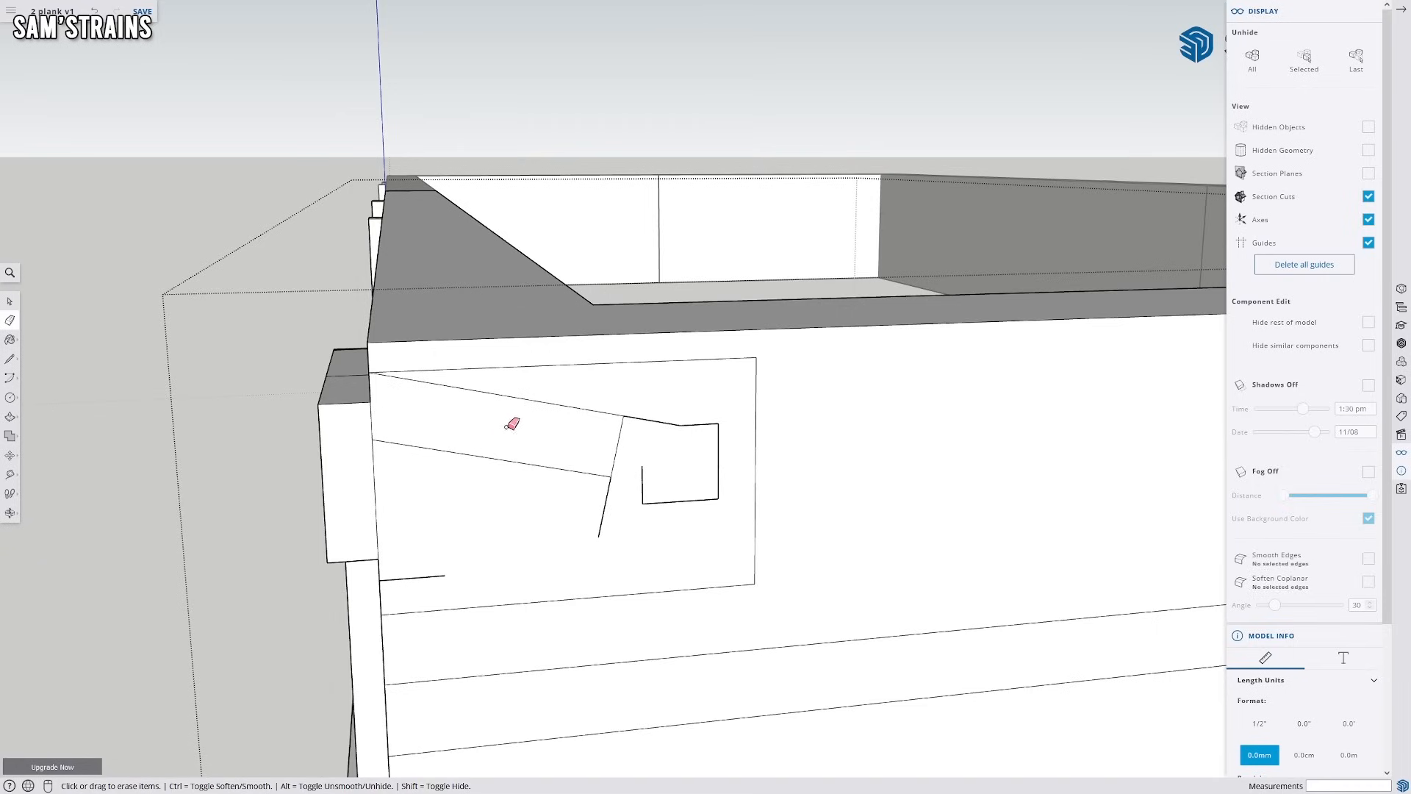
click(607, 466)
key(l)
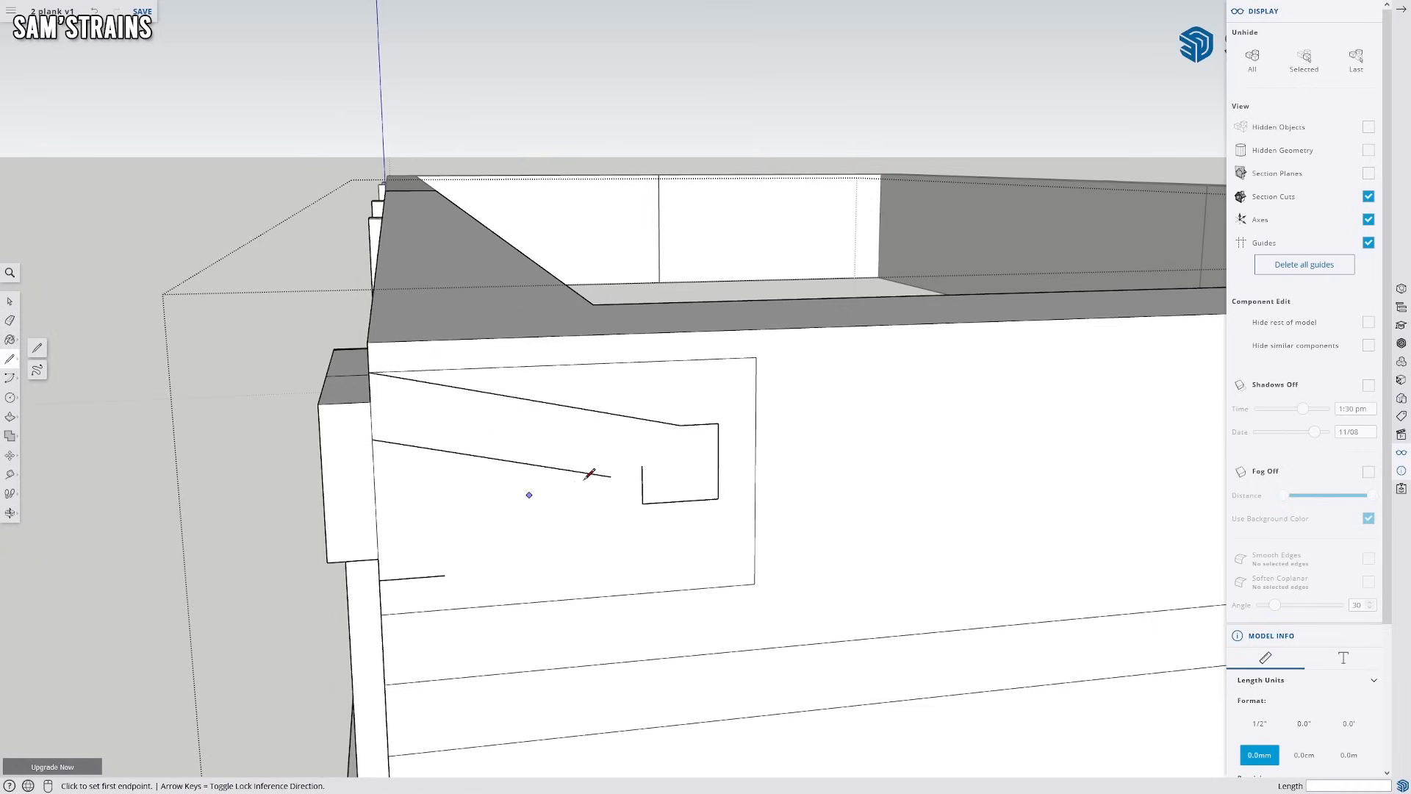
click(611, 476)
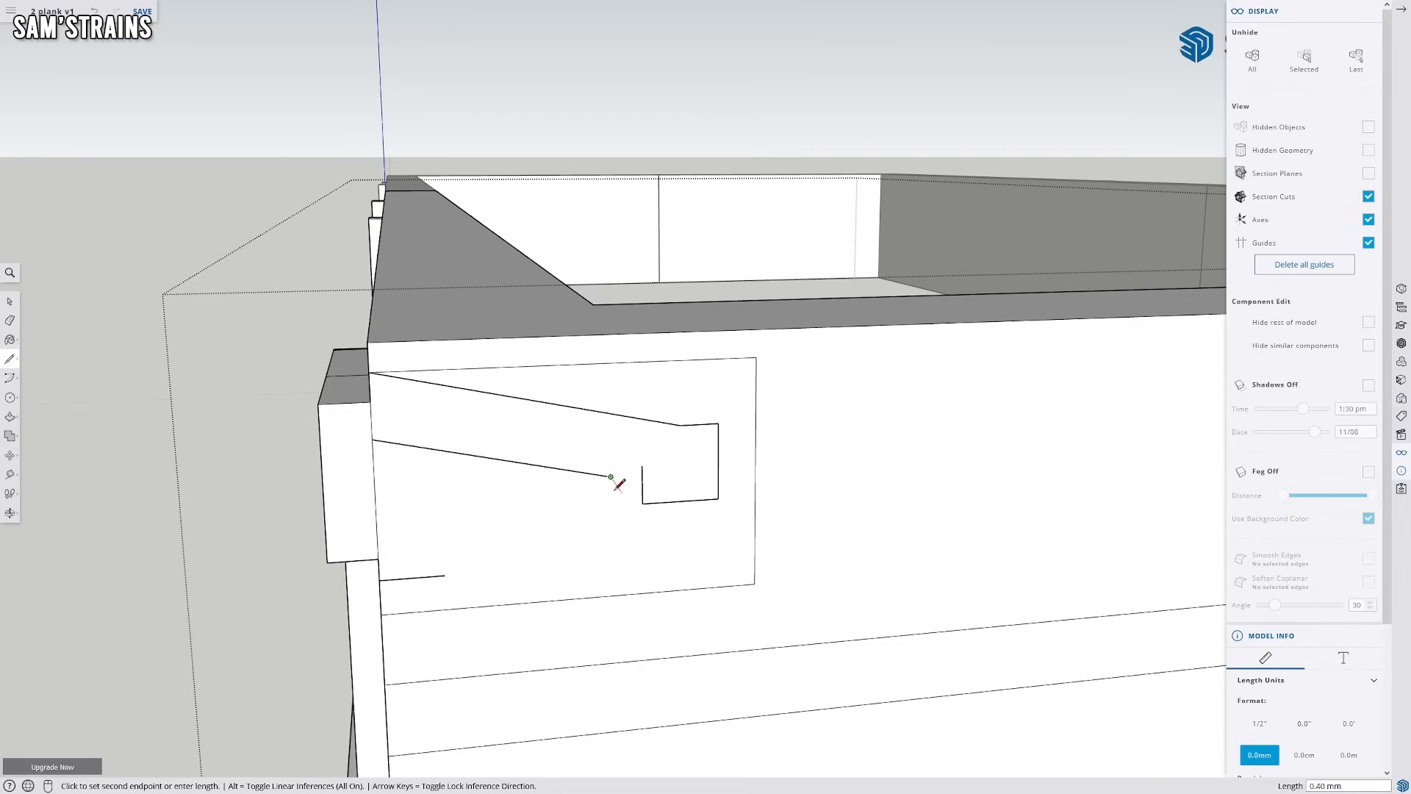
key(Escape)
click(578, 472)
click(611, 477)
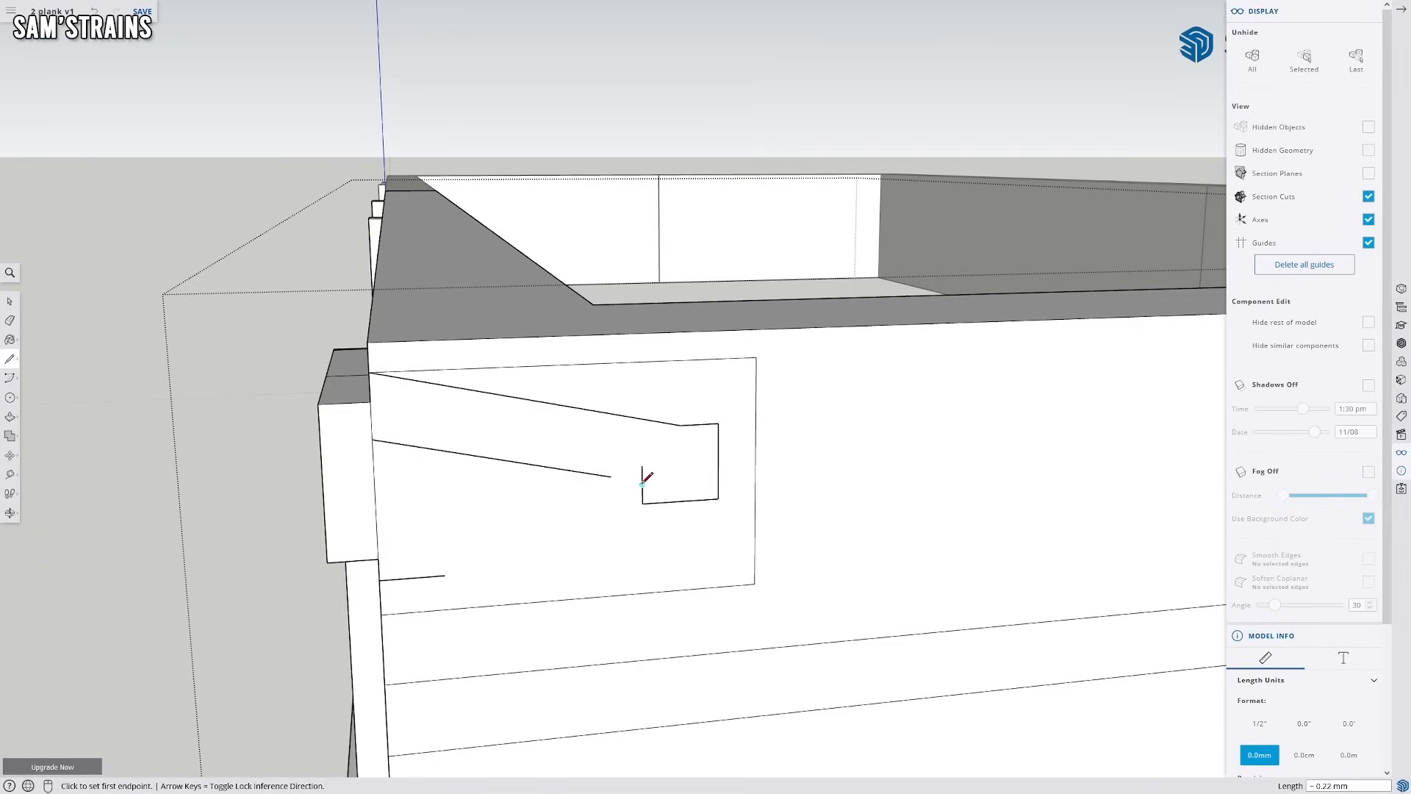
click(611, 477)
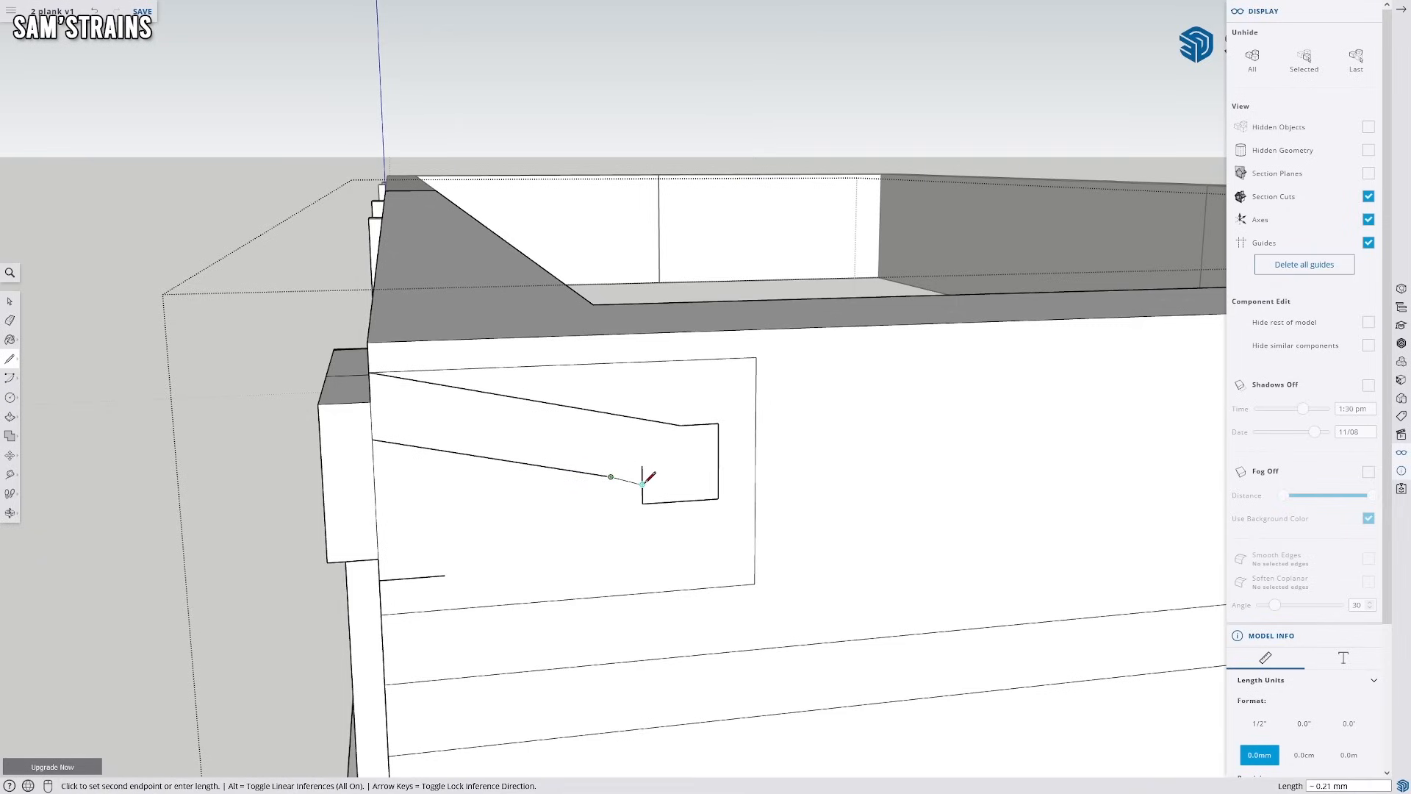
Erase the short vertical edge at the hook's tip and extend the lower slanted edge in line past it into the tip
scroll(643, 474, up, 3)
click(9, 320)
click(640, 476)
click(10, 359)
click(579, 476)
click(710, 497)
key(Escape)
Redraw the tip's short vertical edge up across the lower slanted edge and erase the pieces overshooting their intersection
click(641, 527)
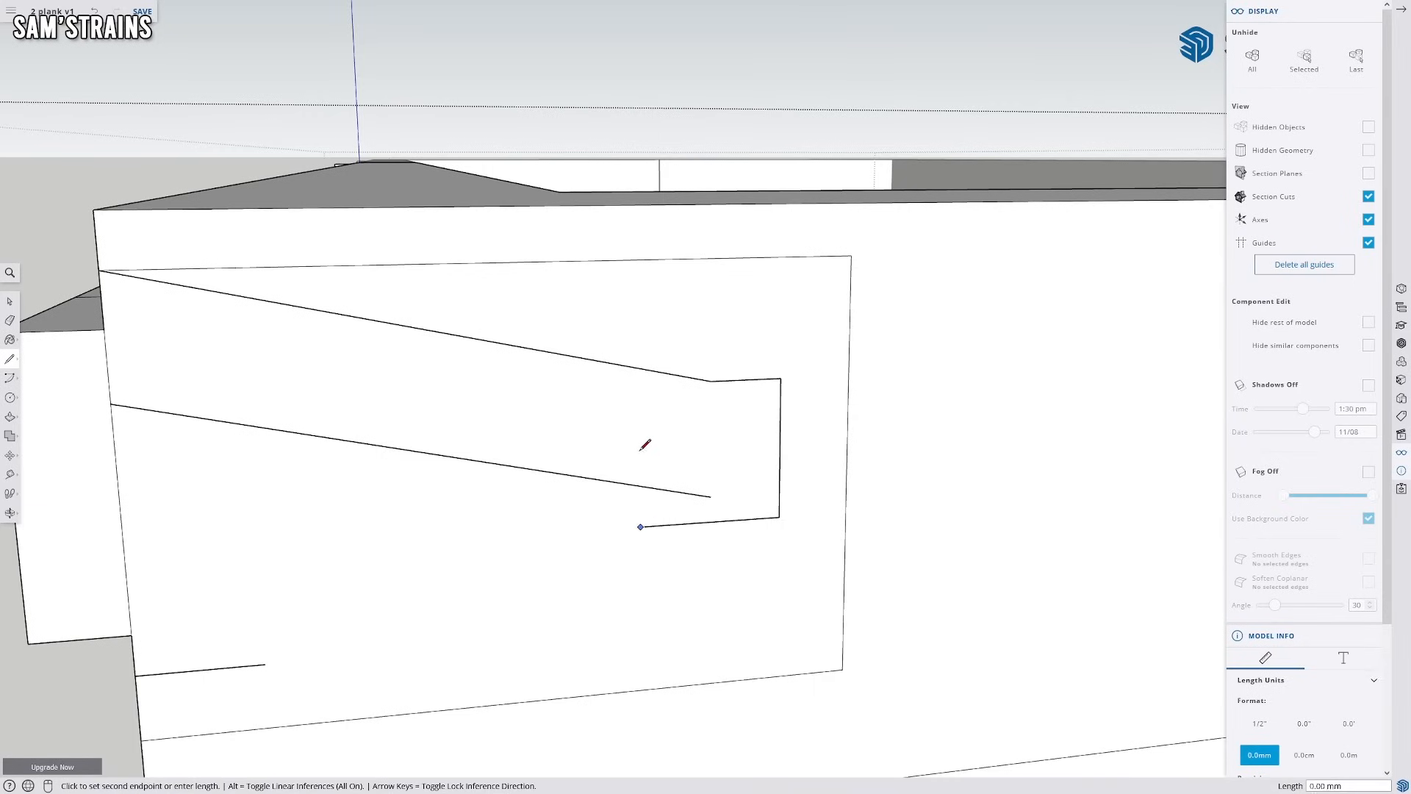
click(640, 460)
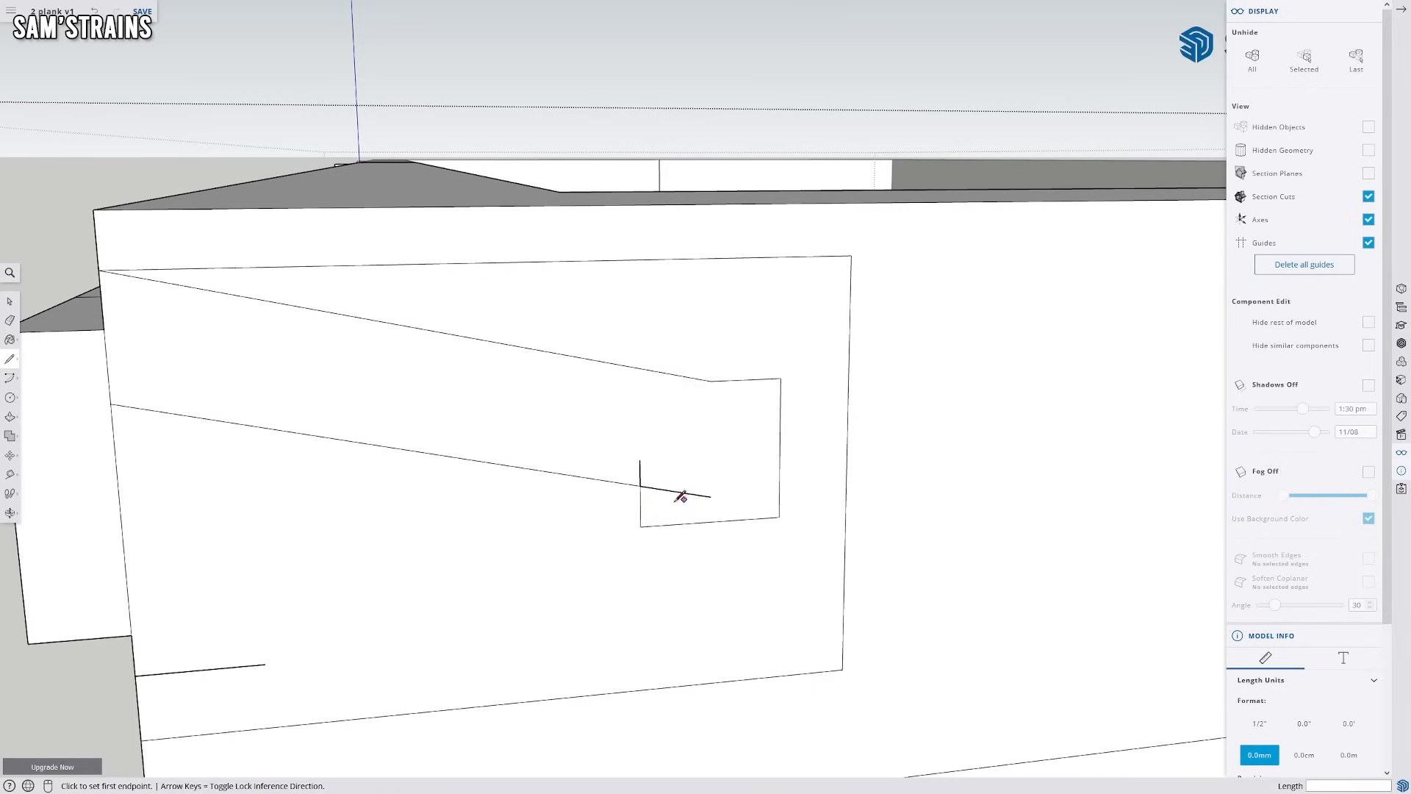
click(10, 320)
click(640, 474)
mouse_move(695, 476)
middle_down()
mouse_move(677, 497)
mouse_move(576, 457)
middle_up()
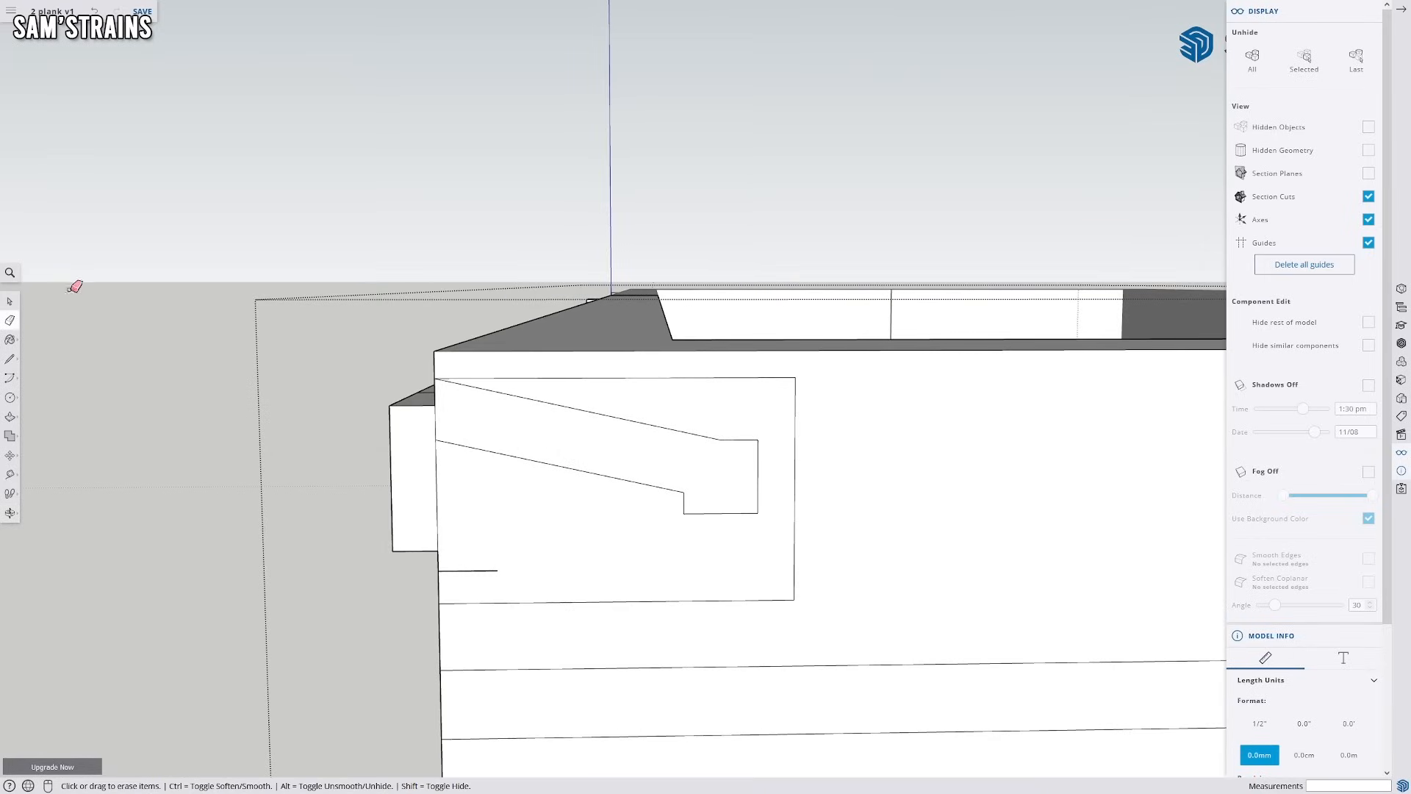
Redraw the leg's inner vertical edge from the bottom edge up past the lower slanted edge and erase the excess segments
click(10, 358)
click(497, 571)
click(495, 424)
click(10, 319)
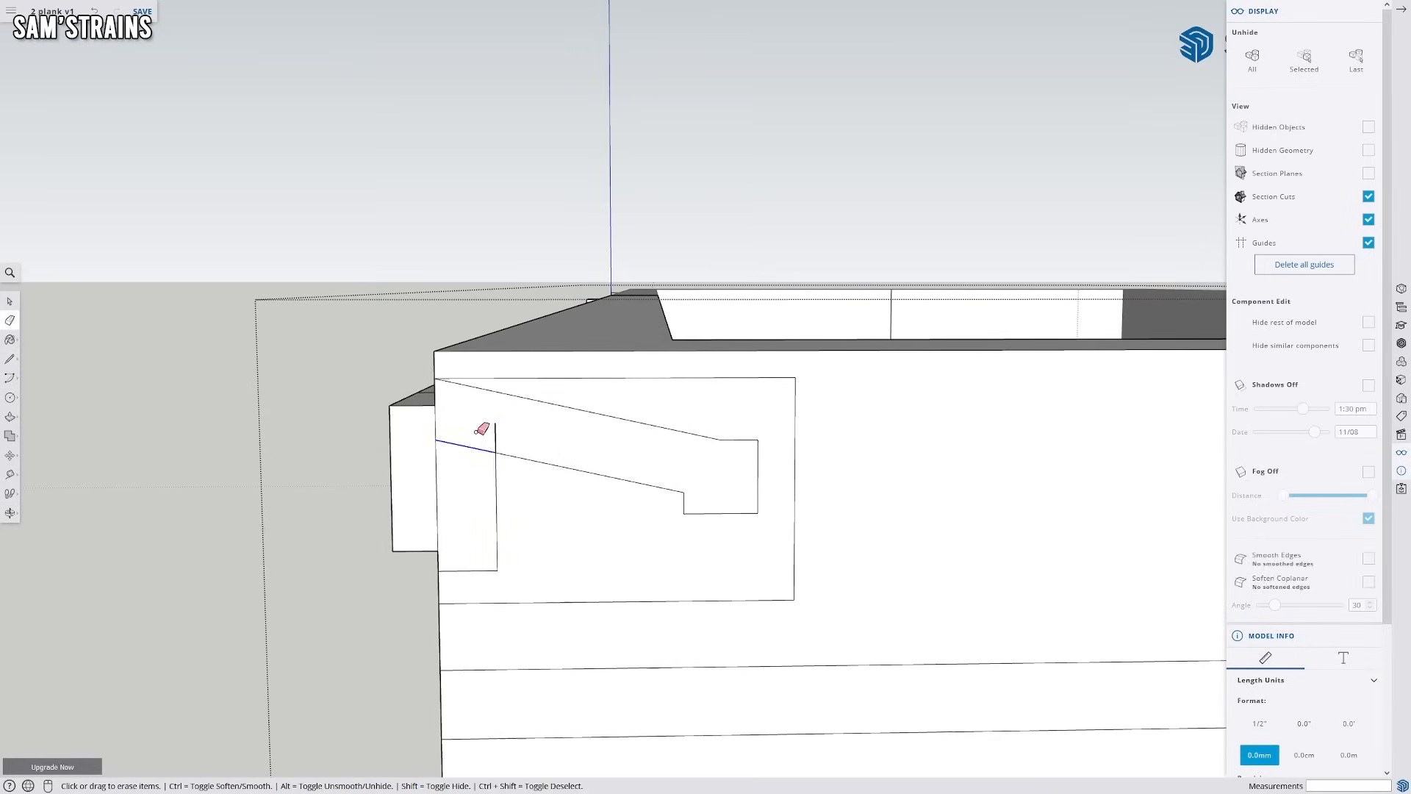
middle_drag(504, 444, 750, 557)
Push/Pull the backing plate face around the hook outward by 0.2 mm and raise the hook profile beyond it
key(p)
click(616, 476)
text(0.2)
key(Return)
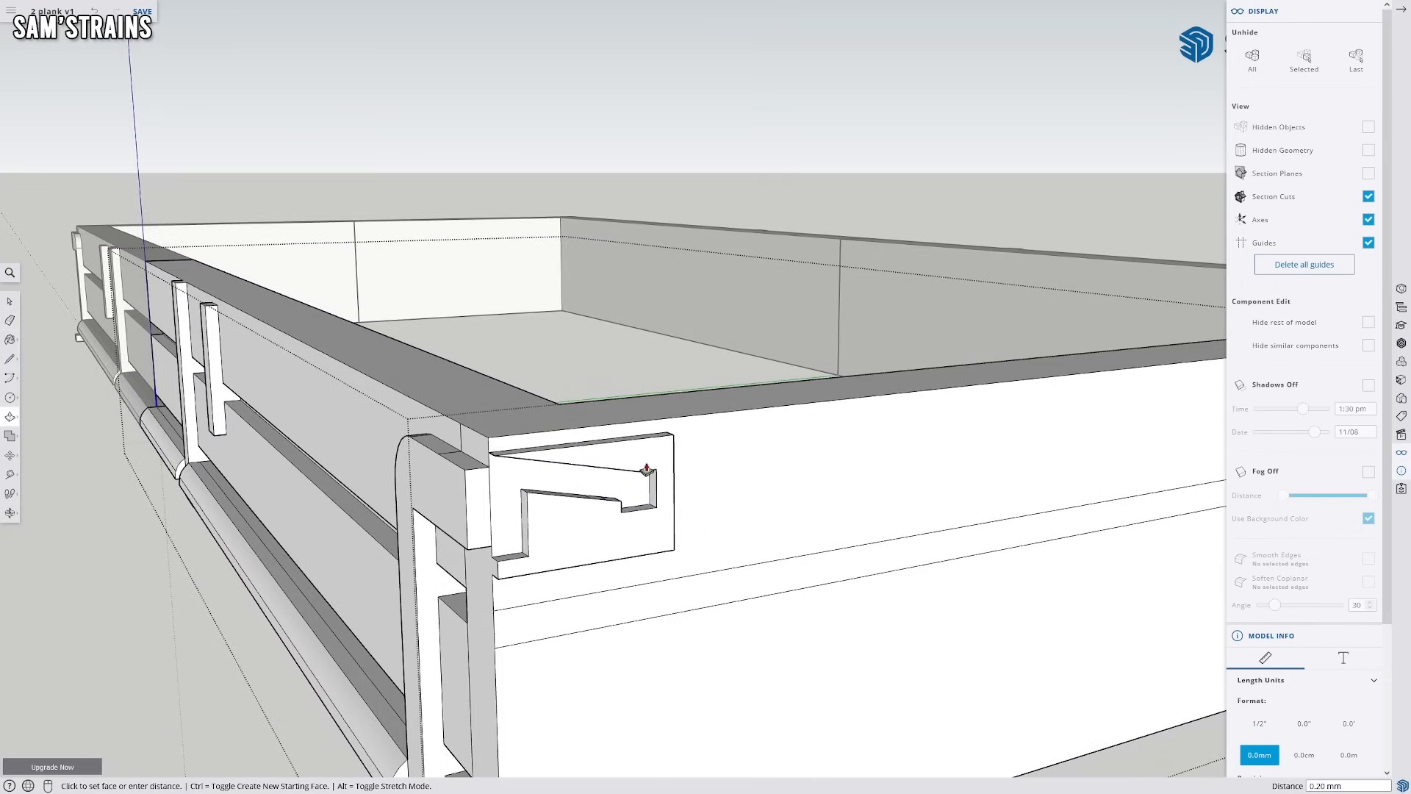
click(612, 488)
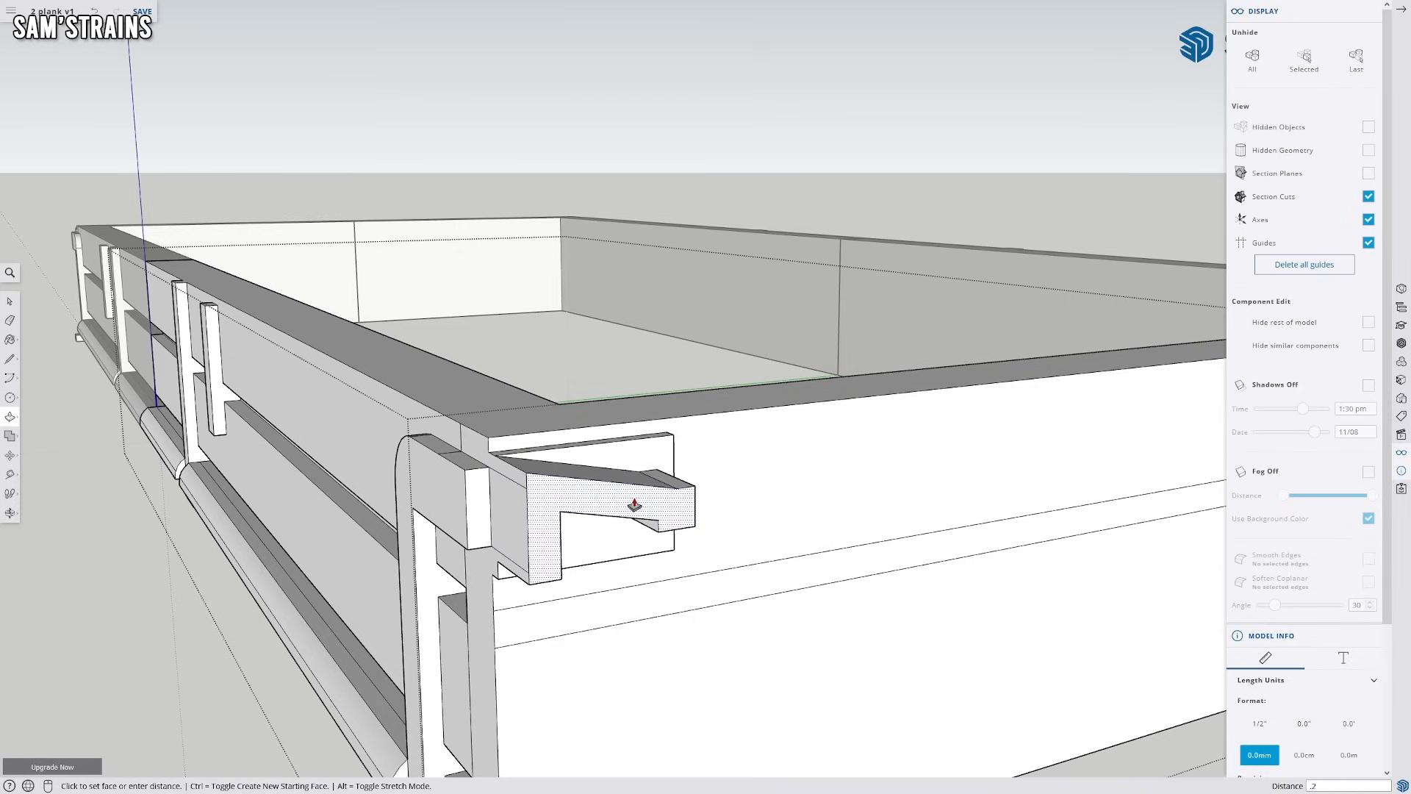
middle_drag(635, 505, 485, 456)
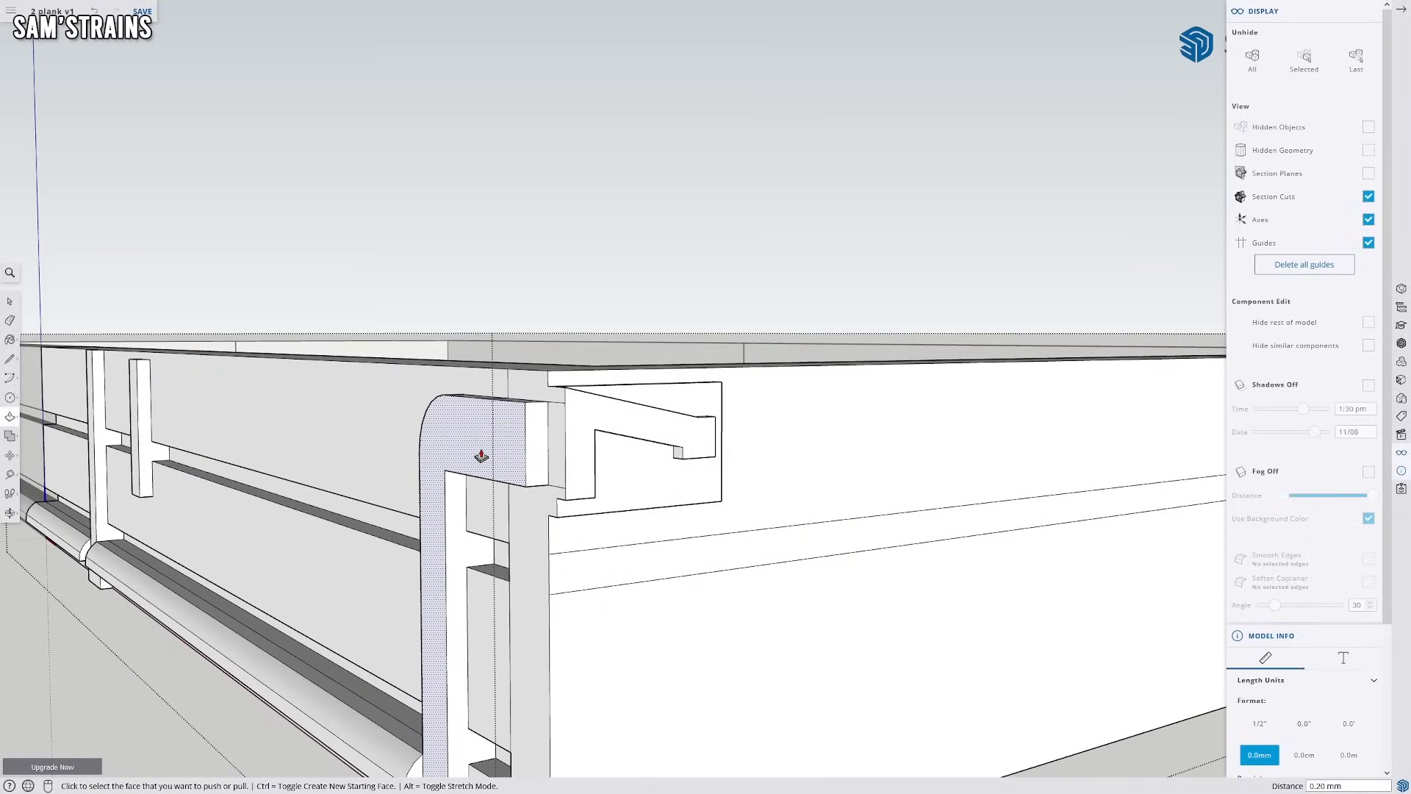
Measure the full width of the box's end along its bottom edge with the Line tool
scroll(482, 455, down, 4)
middle_drag(576, 478, 635, 501)
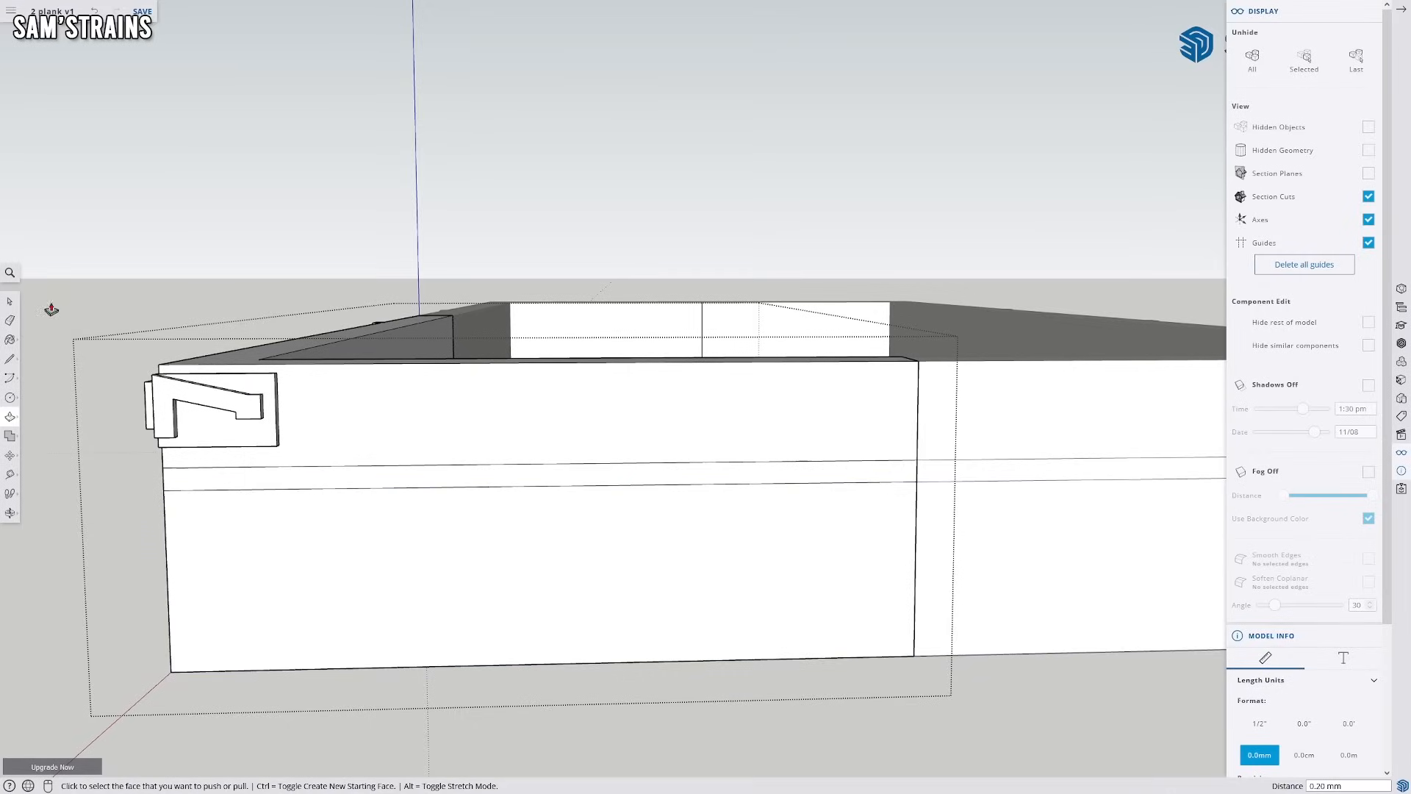
click(9, 358)
scroll(601, 409, down, 2)
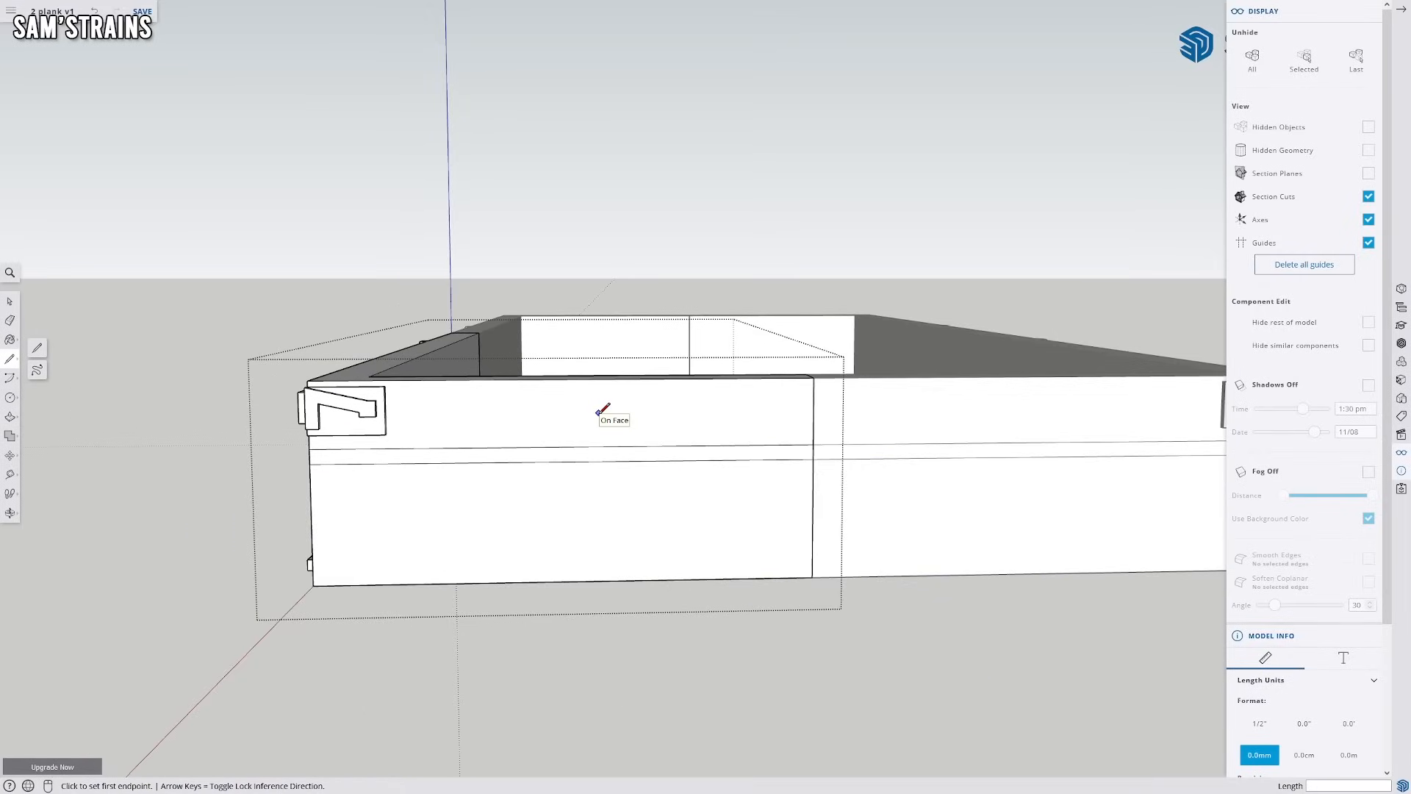
scroll(601, 410, down, 3)
click(431, 516)
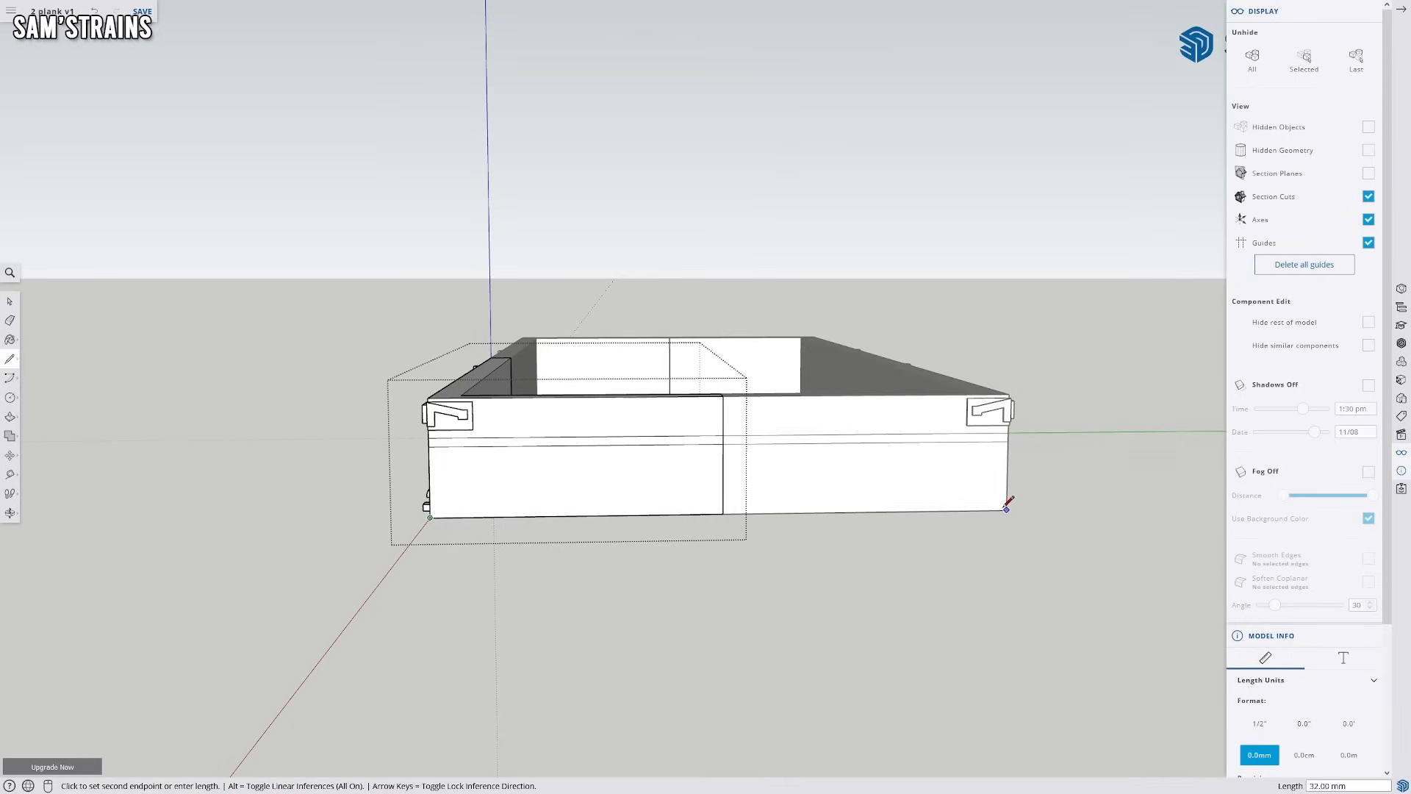
key(Escape)
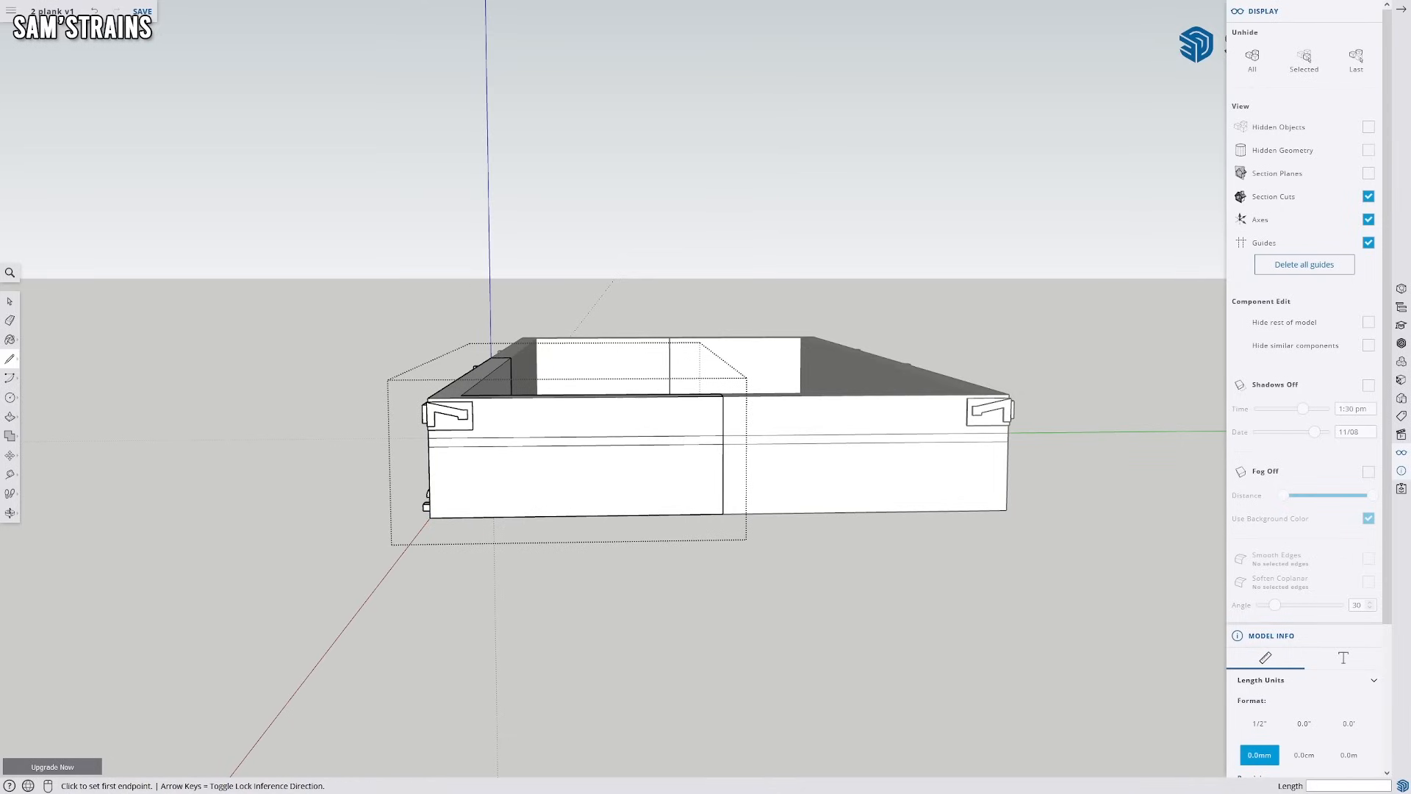
Draw a 10.6 mm line along the end panel's bottom edge, starting from its outer corner
scroll(583, 466, up, 5)
click(212, 620)
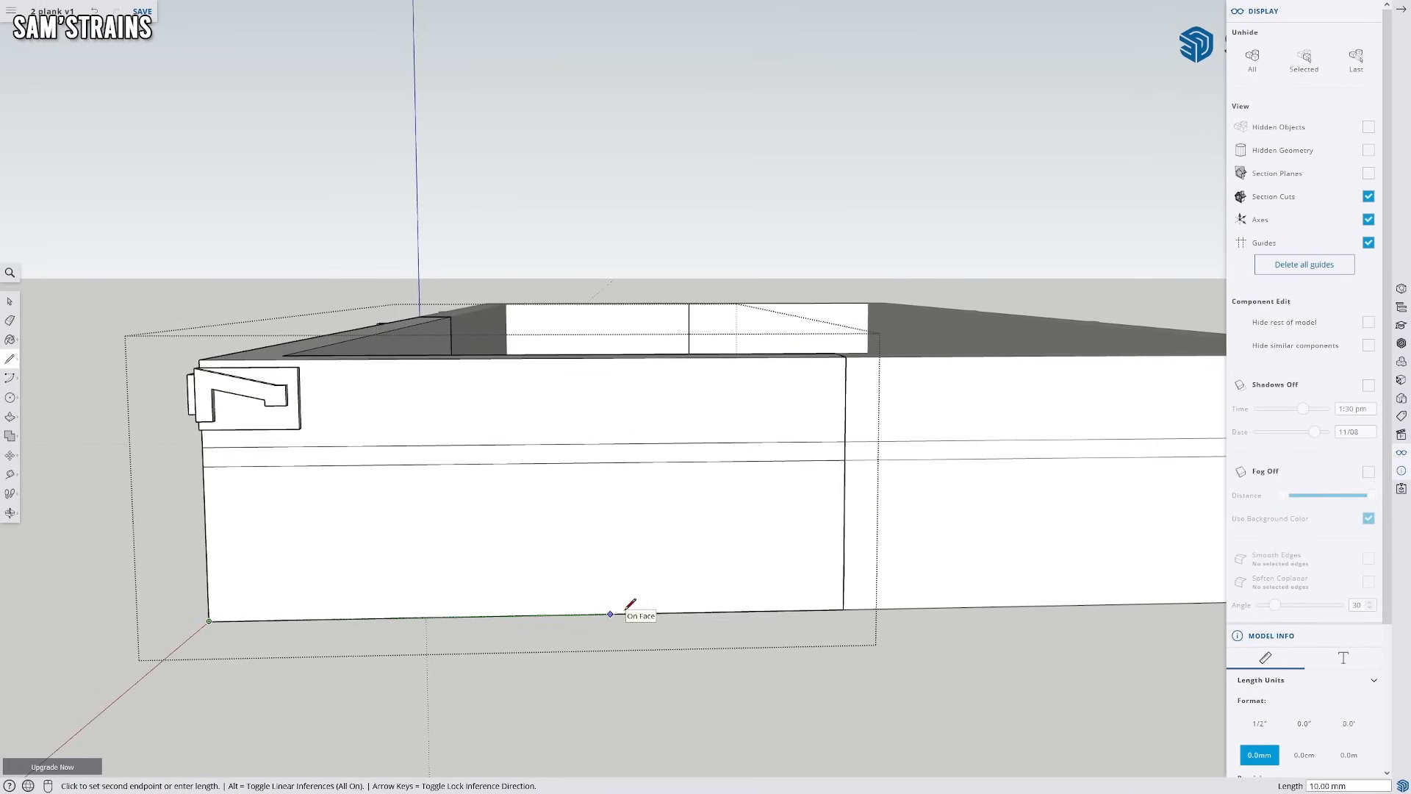
key(Escape)
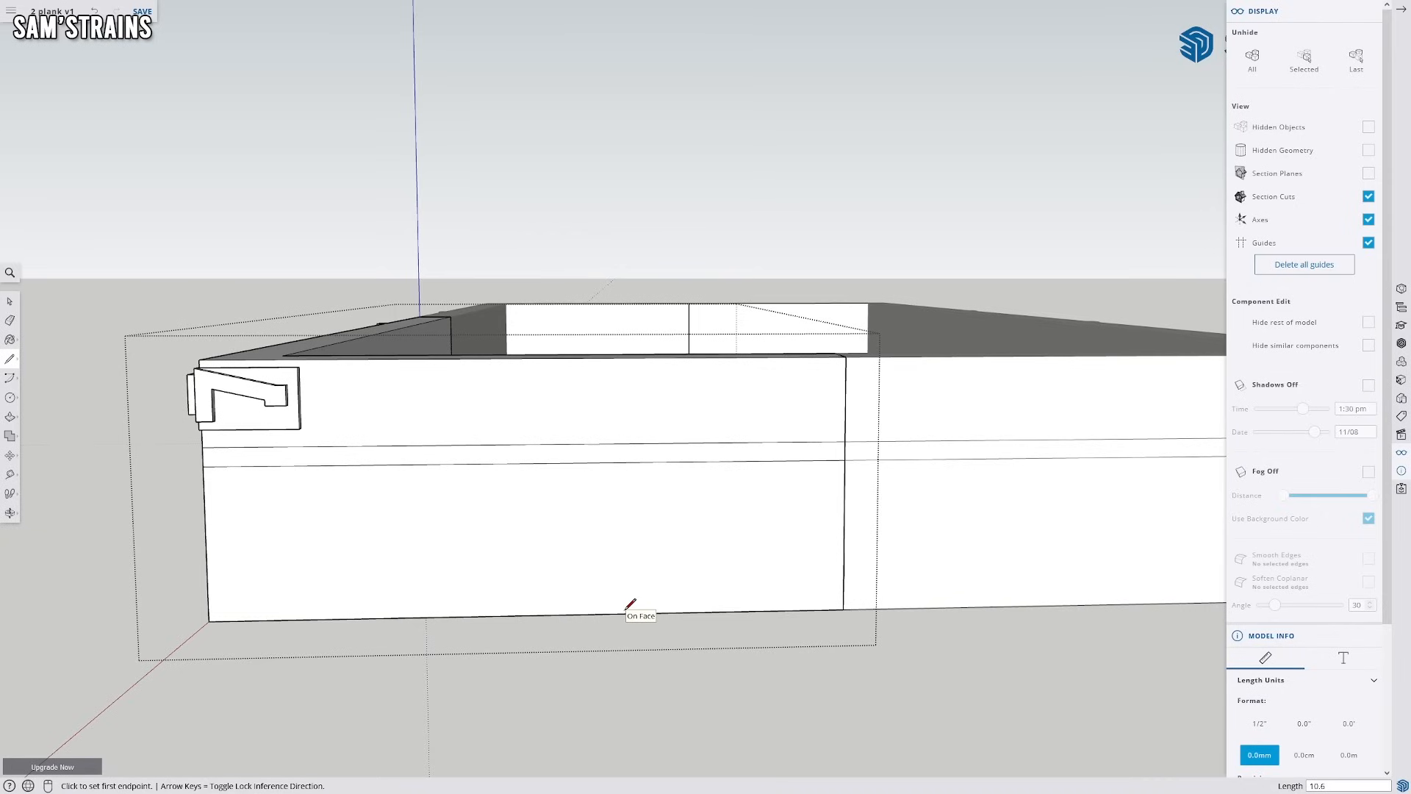
Draw a vertical line from the 10.6 mm mark on the end panel's bottom edge to its top edge and save the model
click(633, 613)
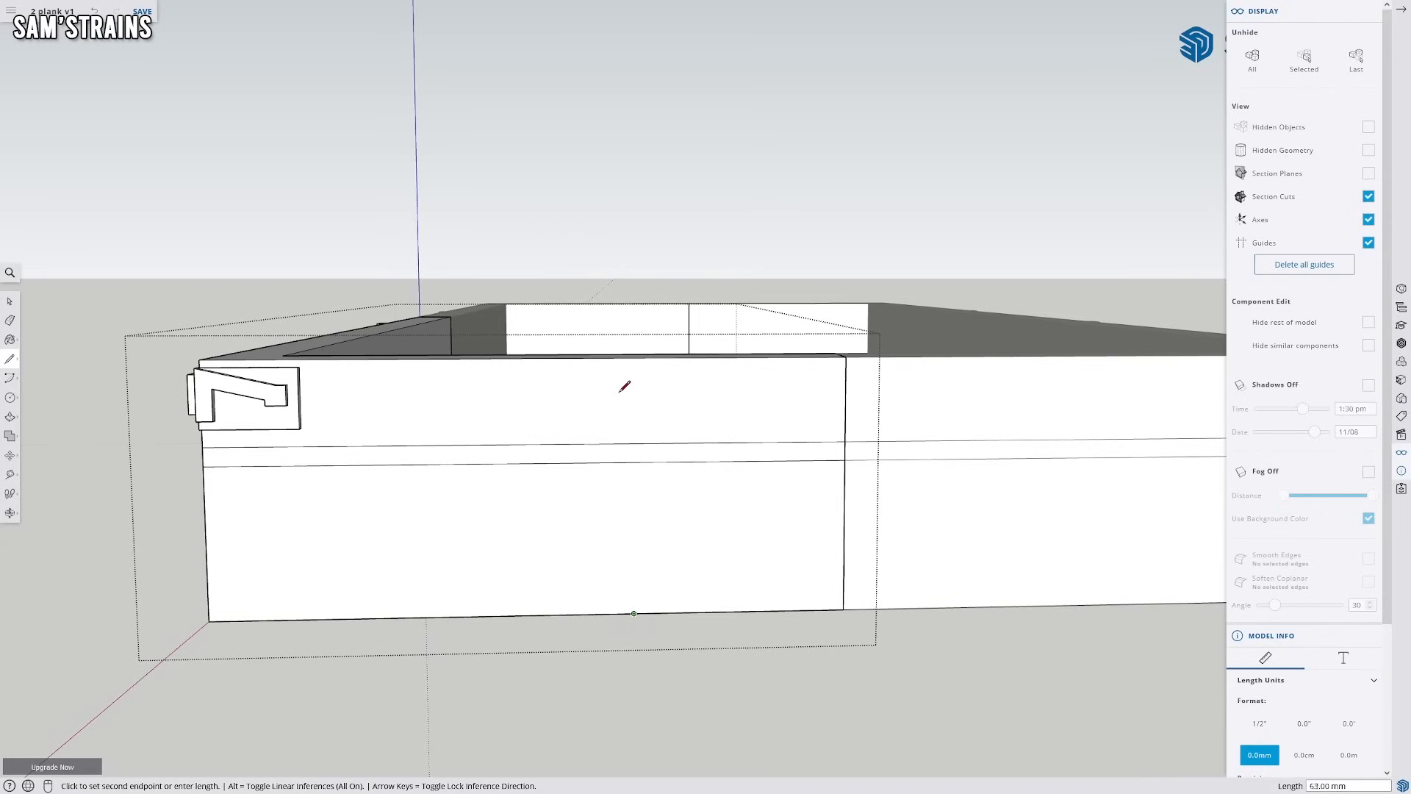
click(633, 356)
scroll(659, 561, up, 4)
key(ctrl+s)
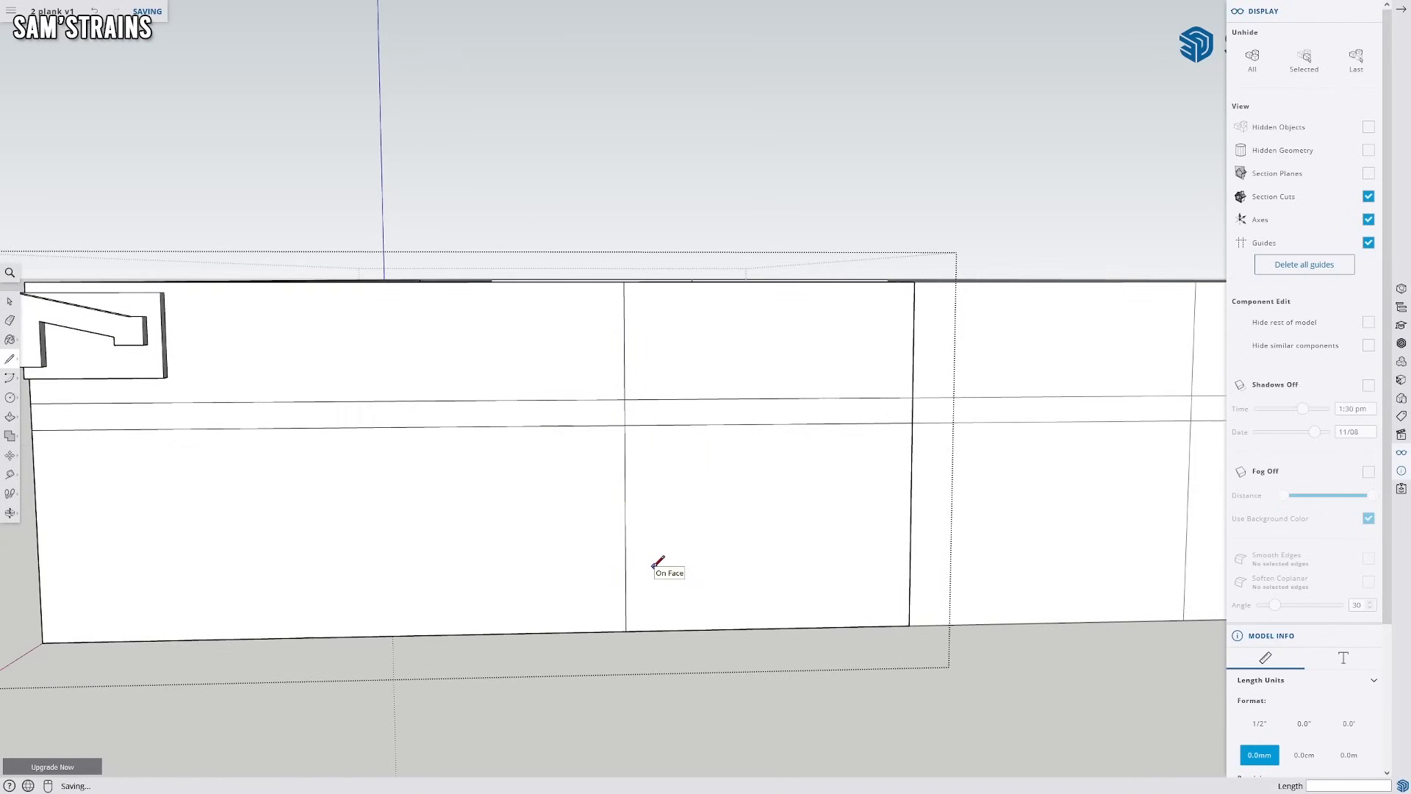
Mark 0.6 mm from the vertical line toward the hook corner and draw a parallel line up to the panel's top edge
click(625, 630)
text(.6)
key(Return)
click(593, 630)
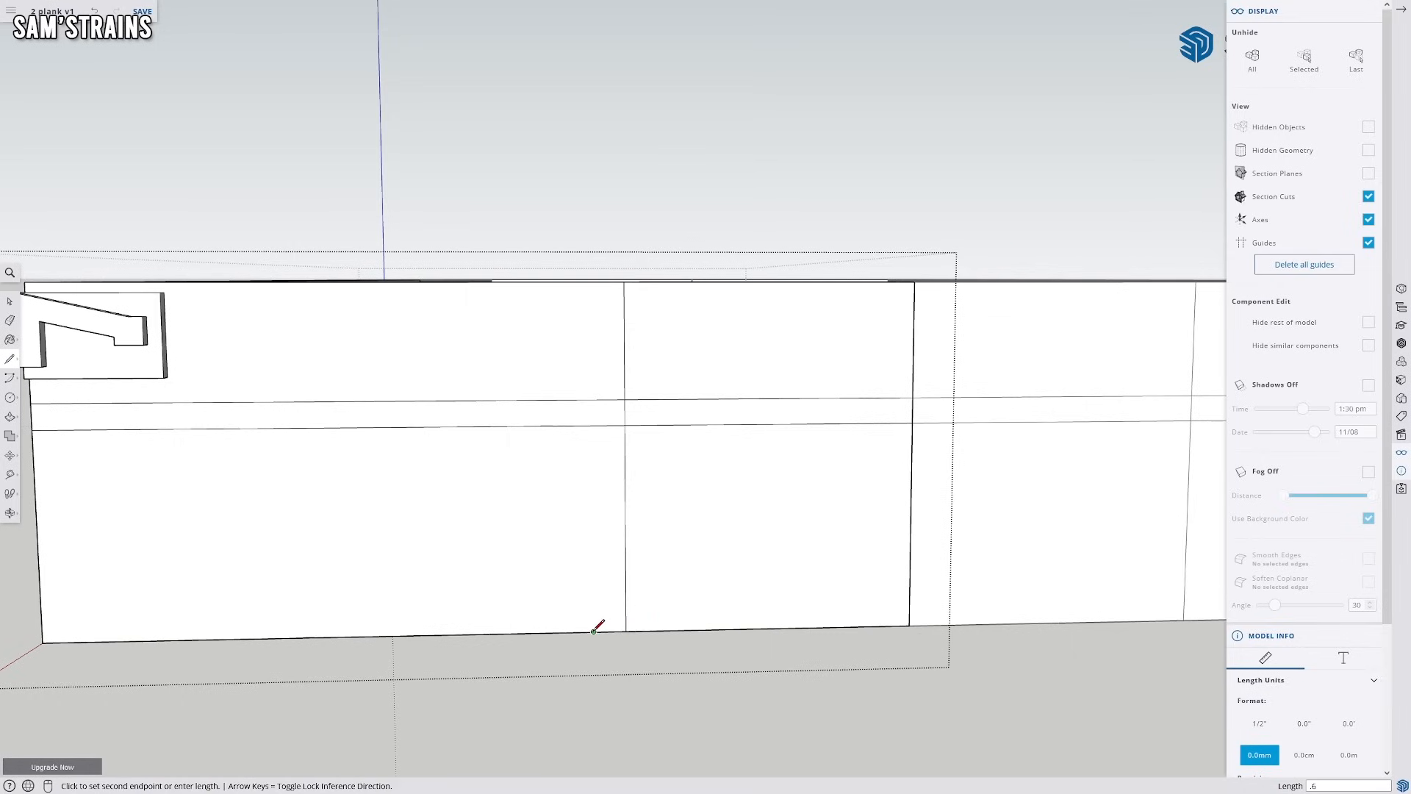
click(592, 282)
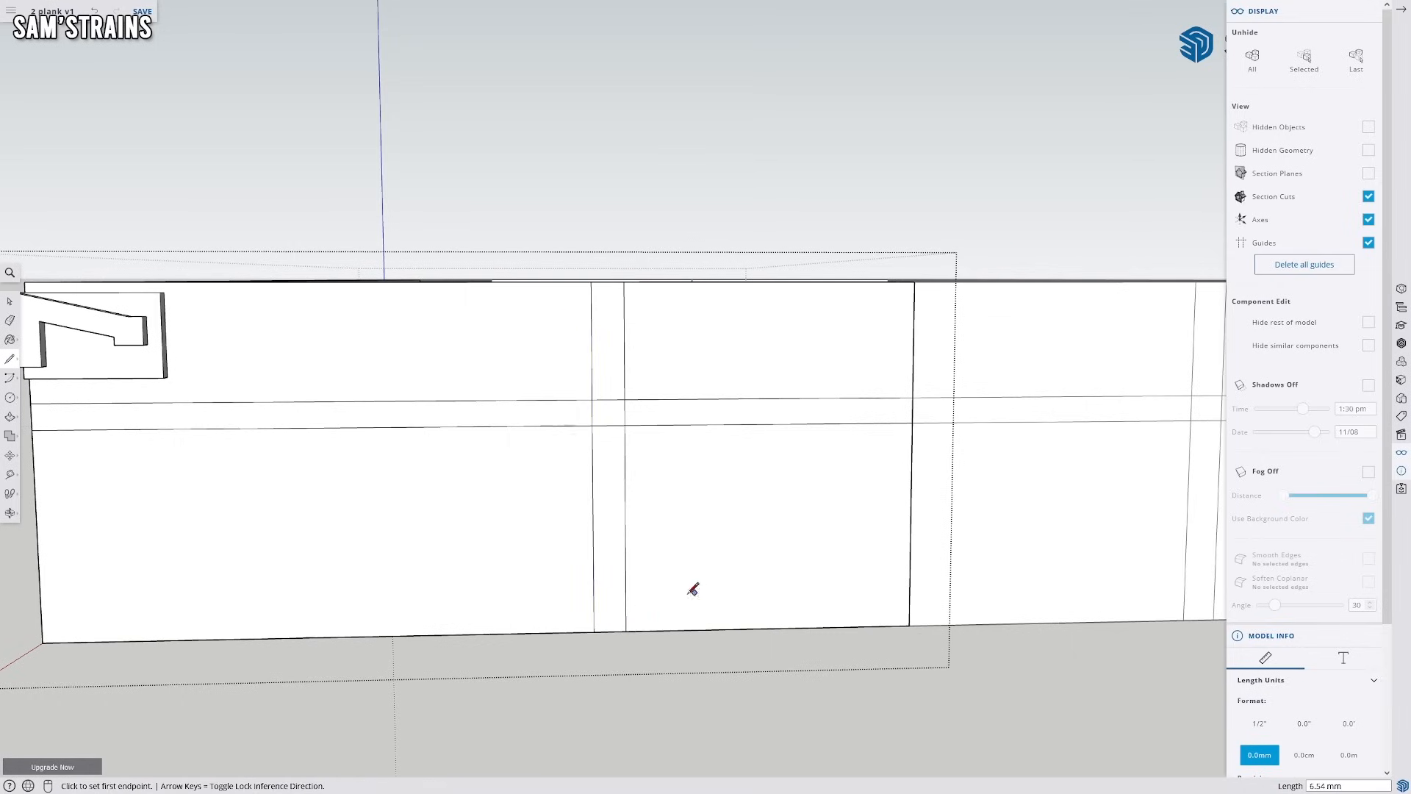
Mark 0.6 mm on the other side of the centre line and draw a matching vertical line up to the top edge
click(625, 630)
text(.6)
key(Return)
click(658, 630)
click(649, 282)
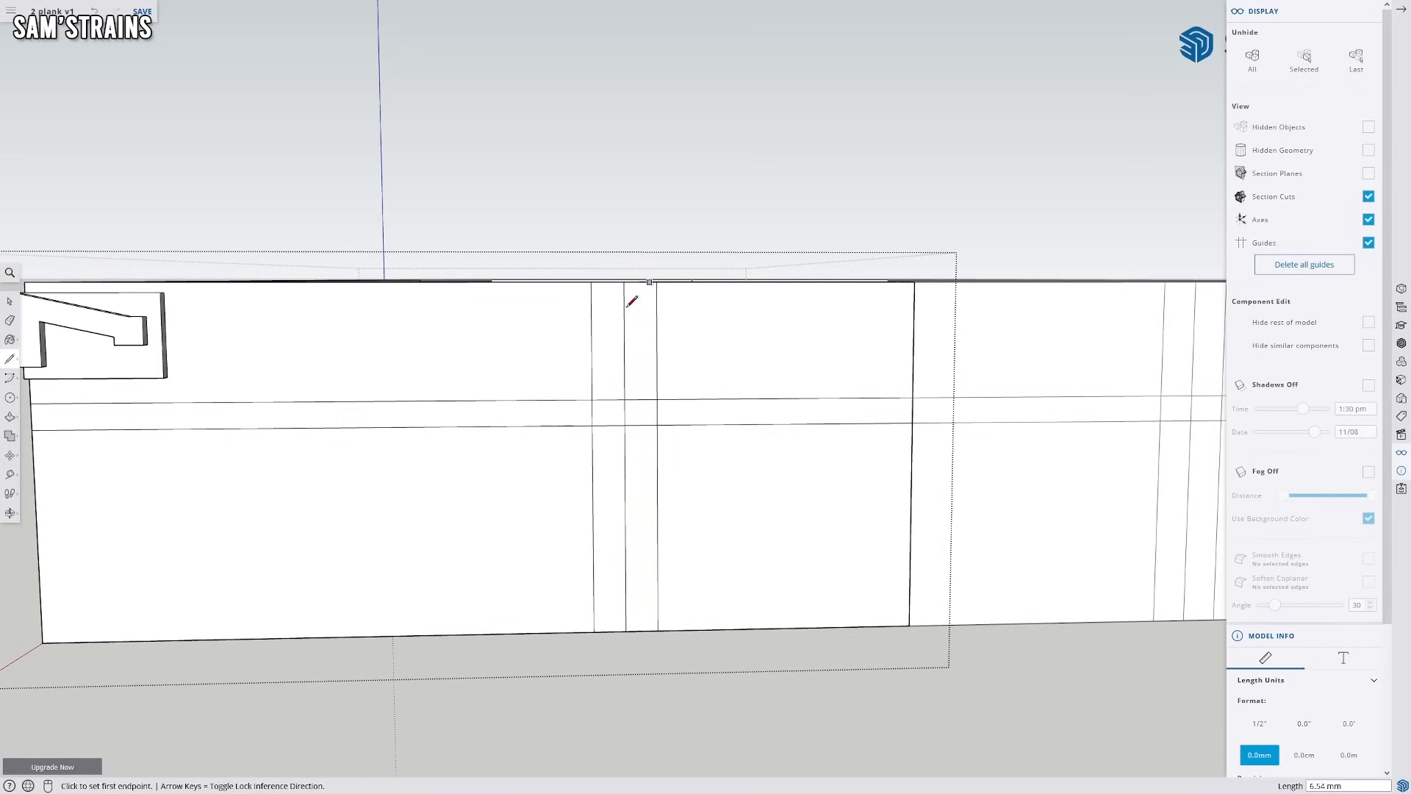
Erase the centre line and the horizontal plank-line segments between the two outer vertical lines
click(9, 320)
drag(618, 399, 630, 432)
click(630, 425)
click(623, 413)
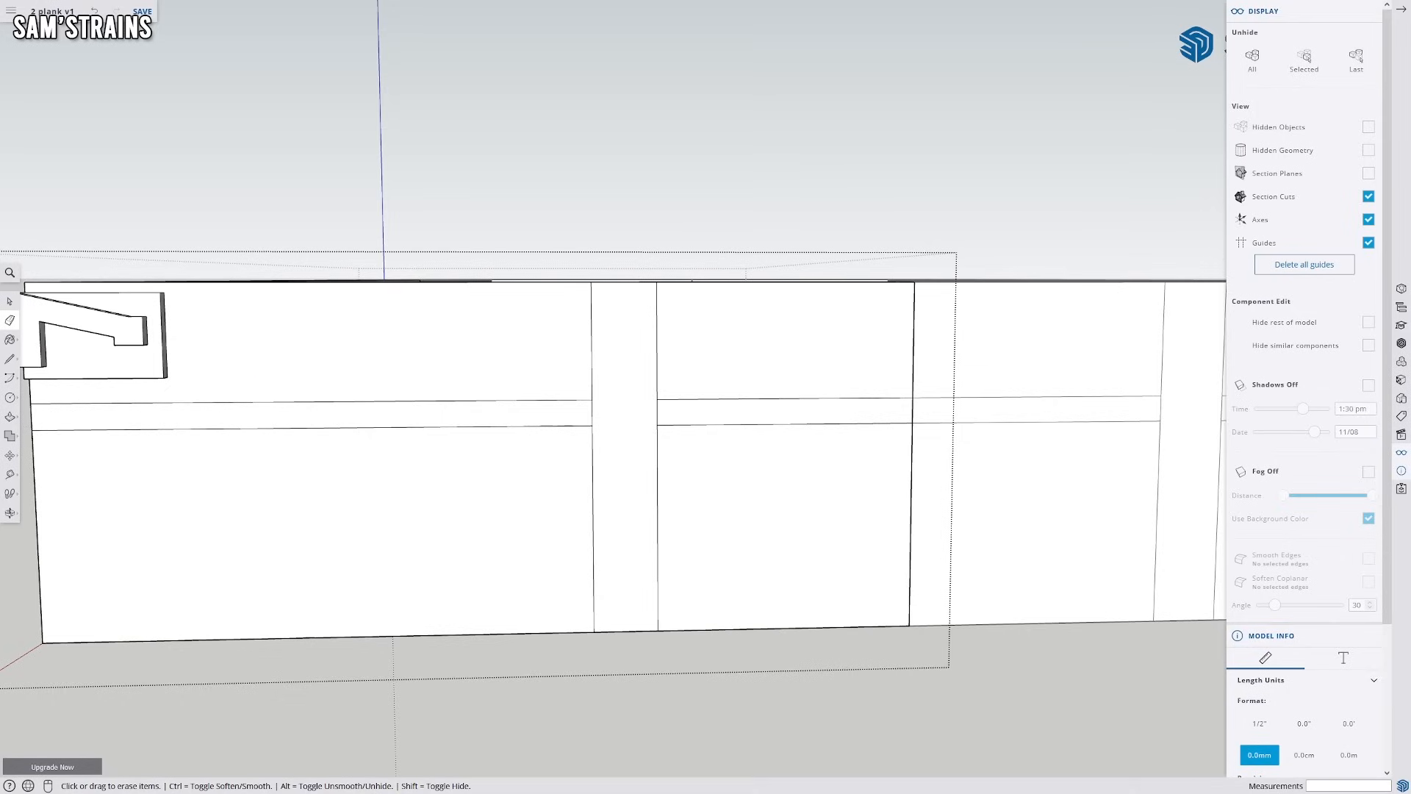
Redraw the vertical centre line between the two outer lines, from the panel's bottom edge to its top edge
click(10, 359)
click(657, 630)
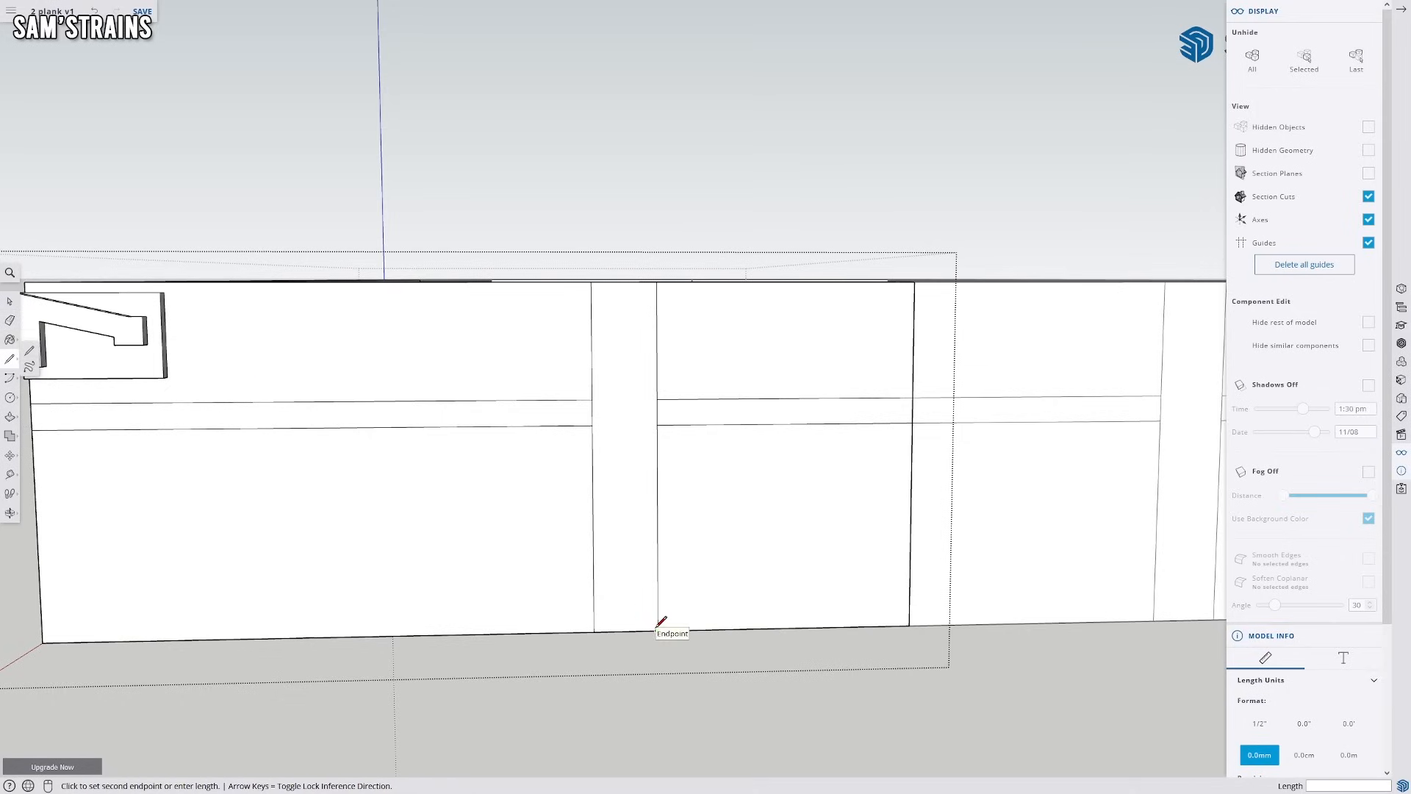
click(627, 631)
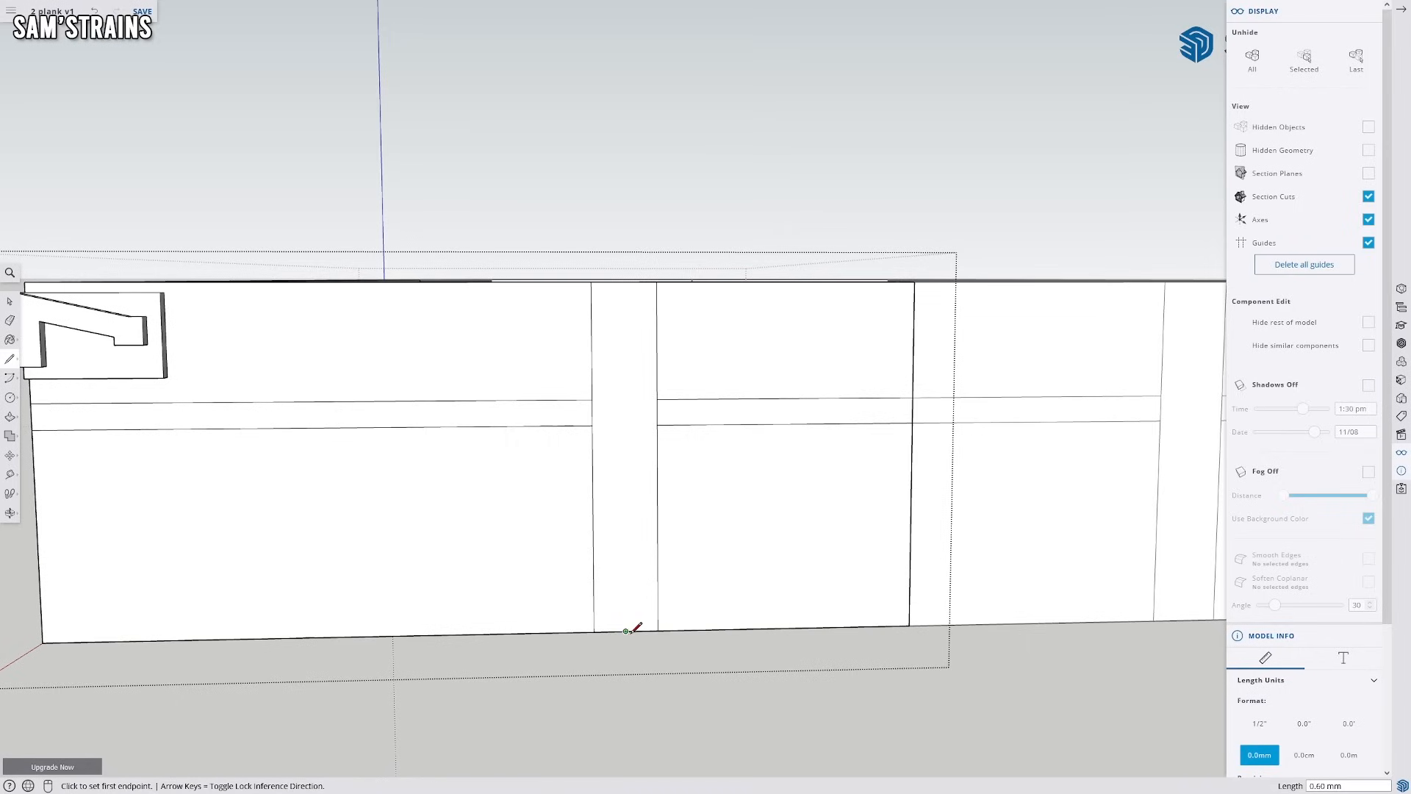
click(624, 282)
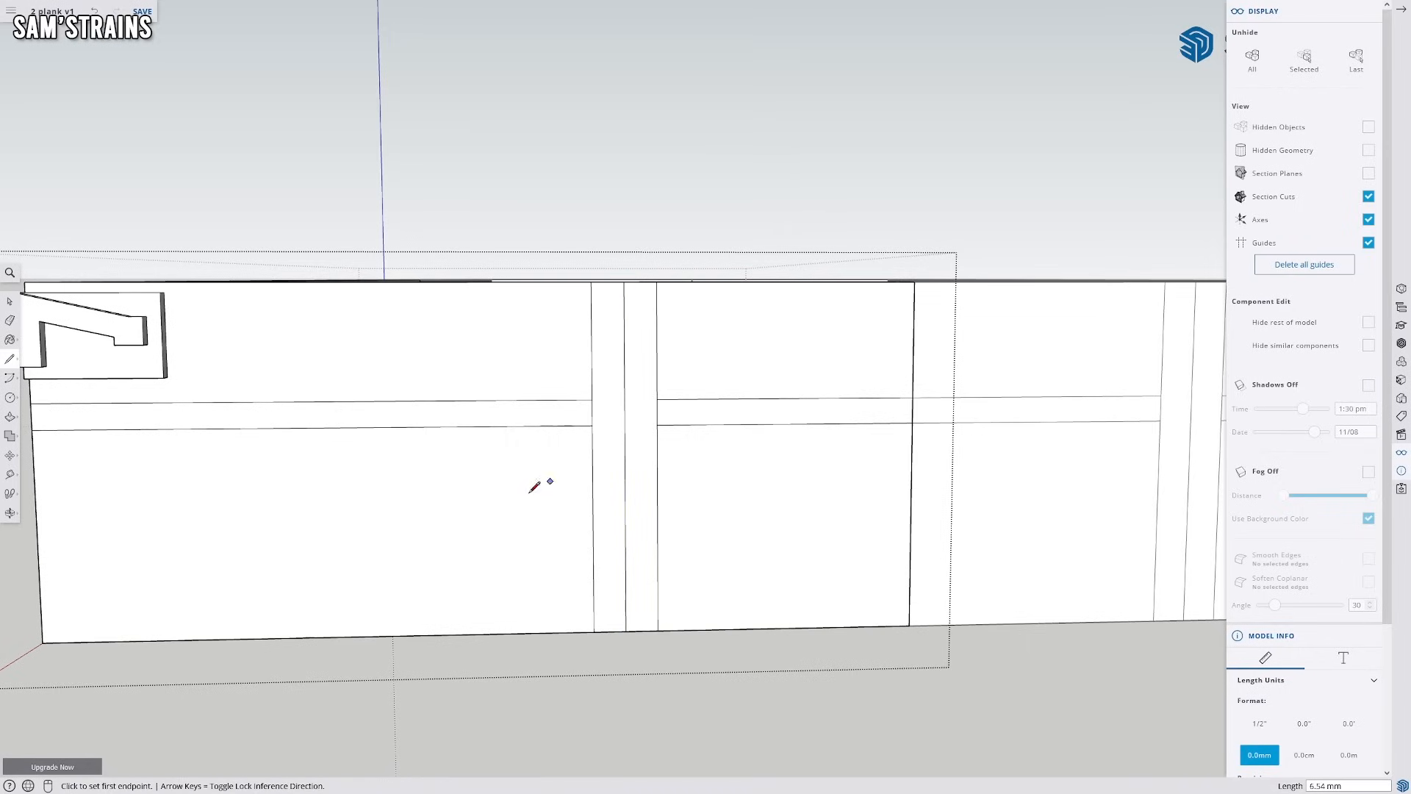
Push/Pull the strip nearer the hook corner slightly outward and the adjacent strip outward by 0.6 mm
click(38, 397)
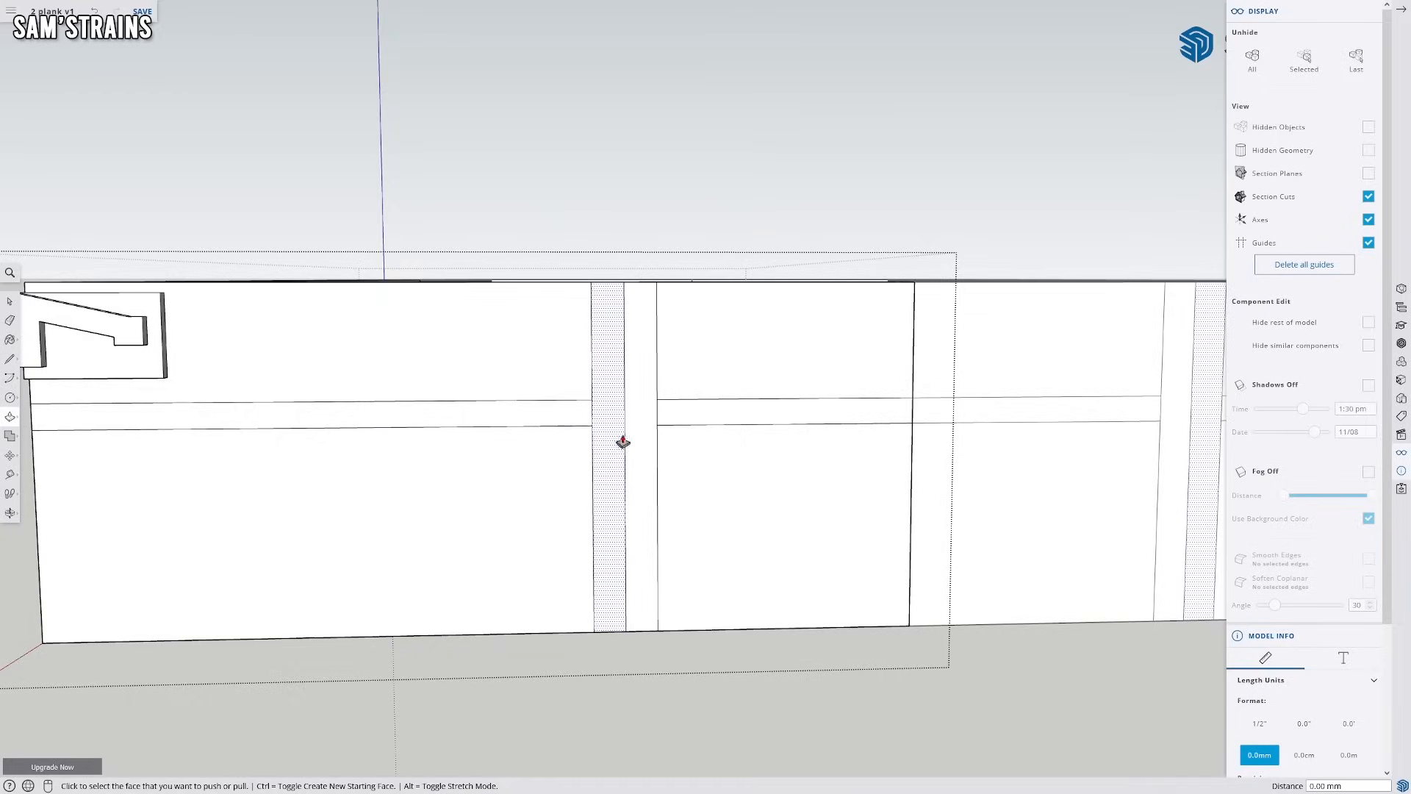
click(615, 446)
key(Return)
middle_drag(614, 448, 580, 538)
click(466, 381)
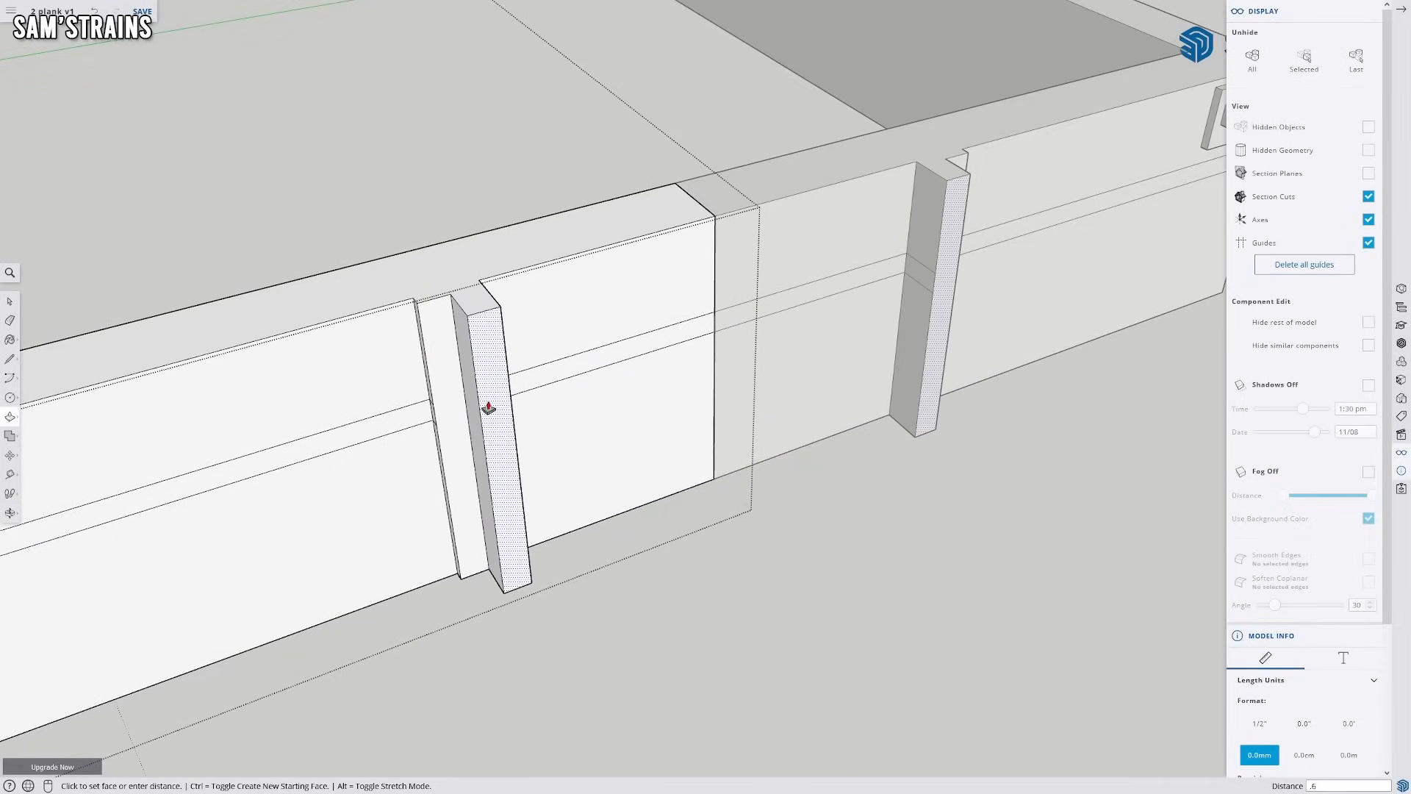
key(Return)
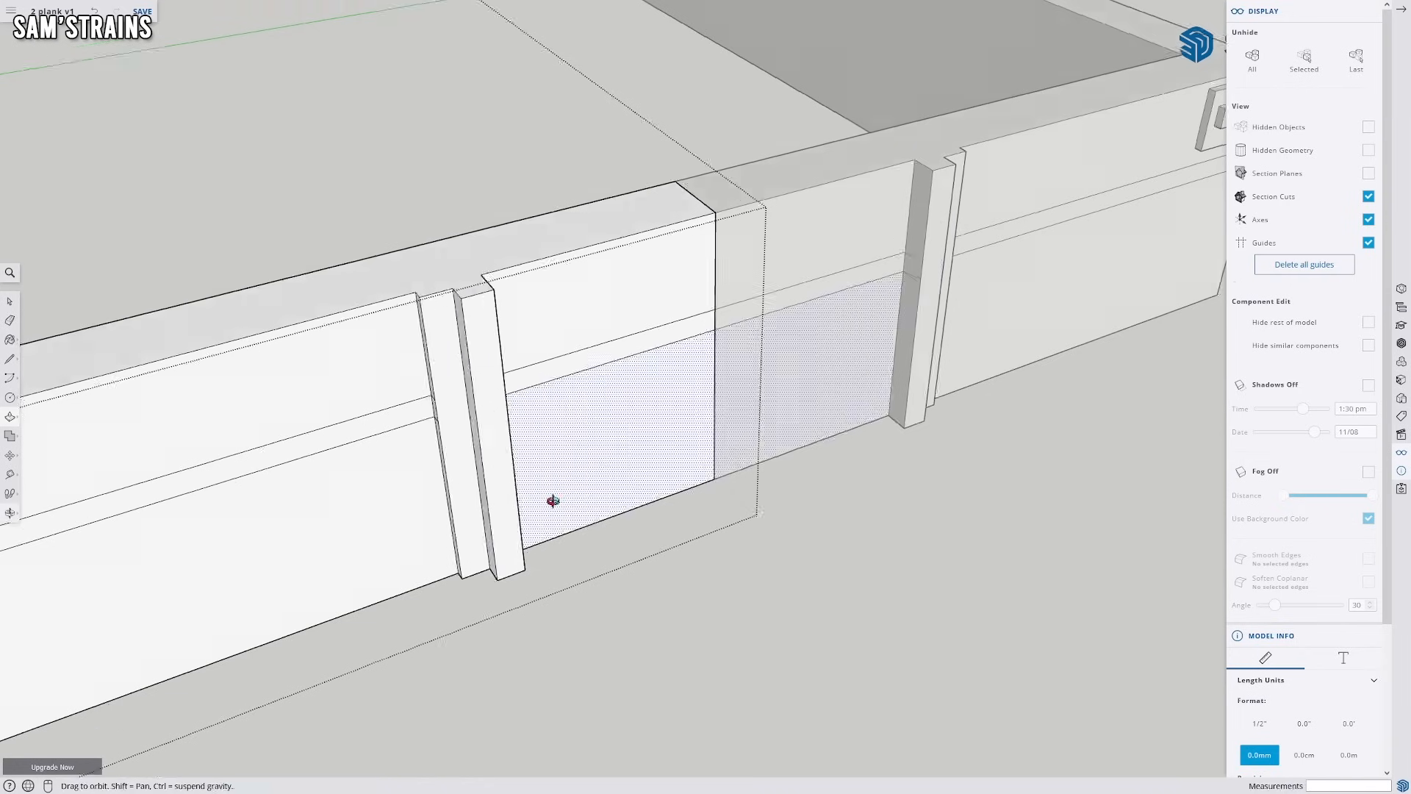
middle_drag(551, 497, 678, 439)
middle_drag(686, 494, 549, 473)
Push/Pull the strip farther from the hook corner outward by 0.8 mm to form a post
click(568, 476)
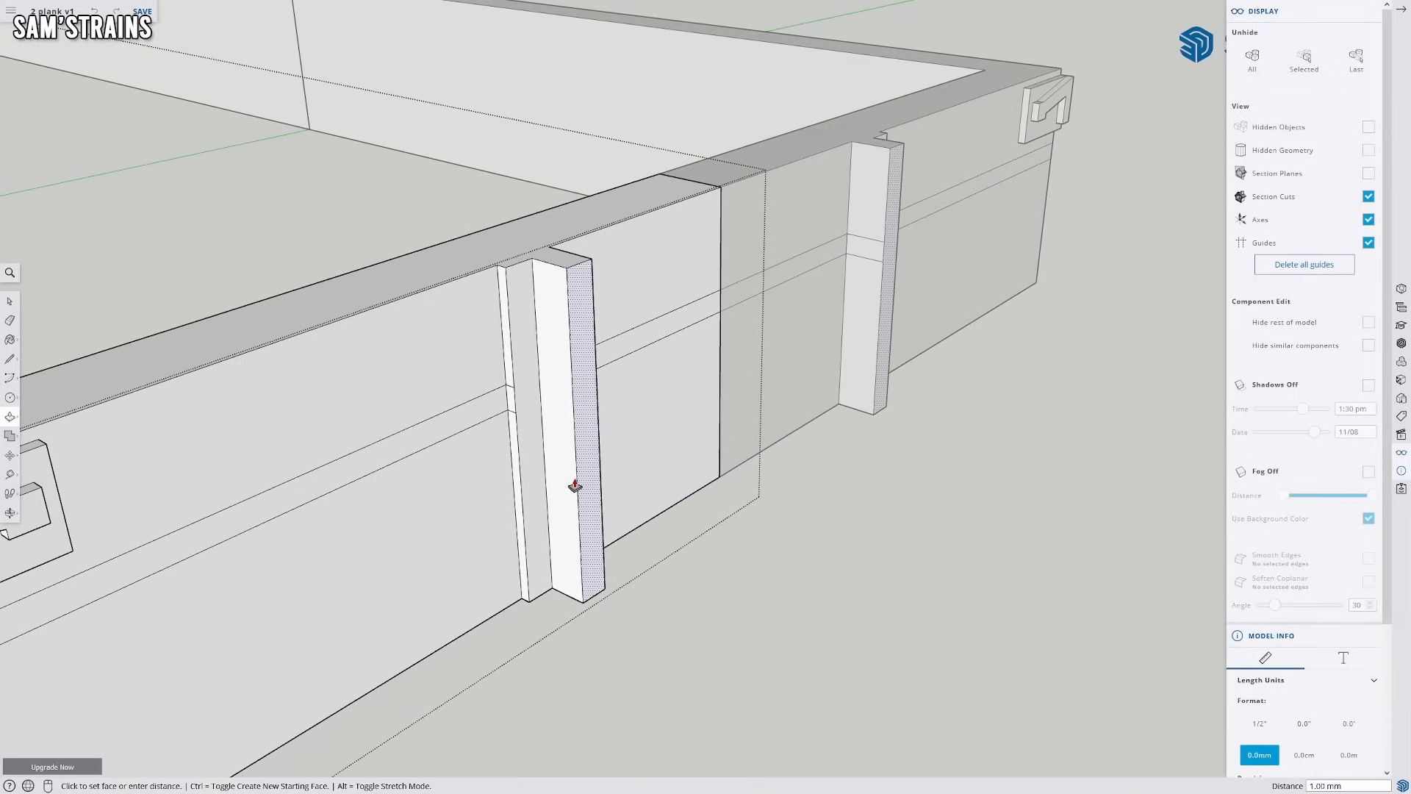
text(.8)
key(Return)
middle_drag(574, 485, 586, 438)
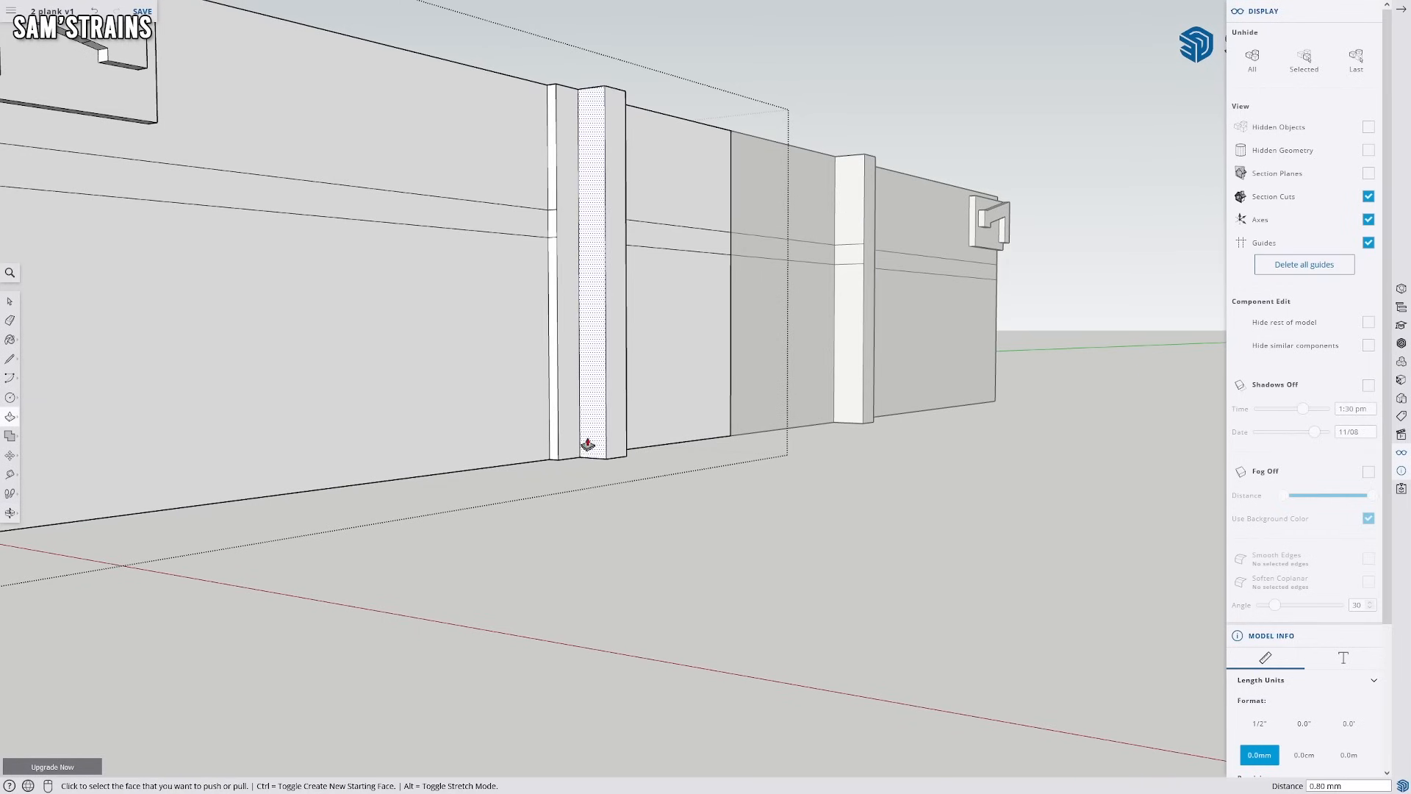
middle_drag(656, 334, 674, 490)
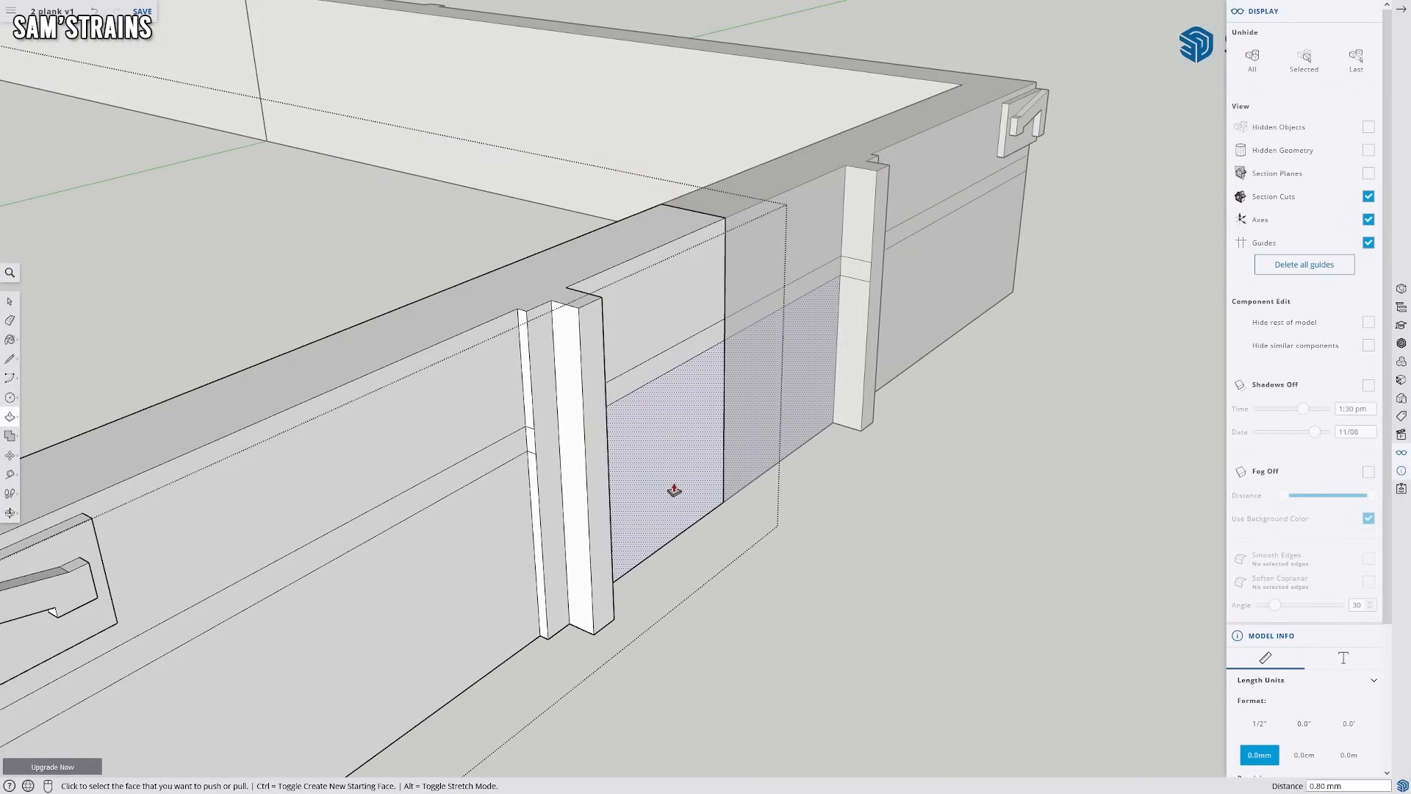
Draw a horizontal line across the post's front face between the midpoints of its two vertical edges
click(11, 359)
middle_drag(576, 498, 607, 339)
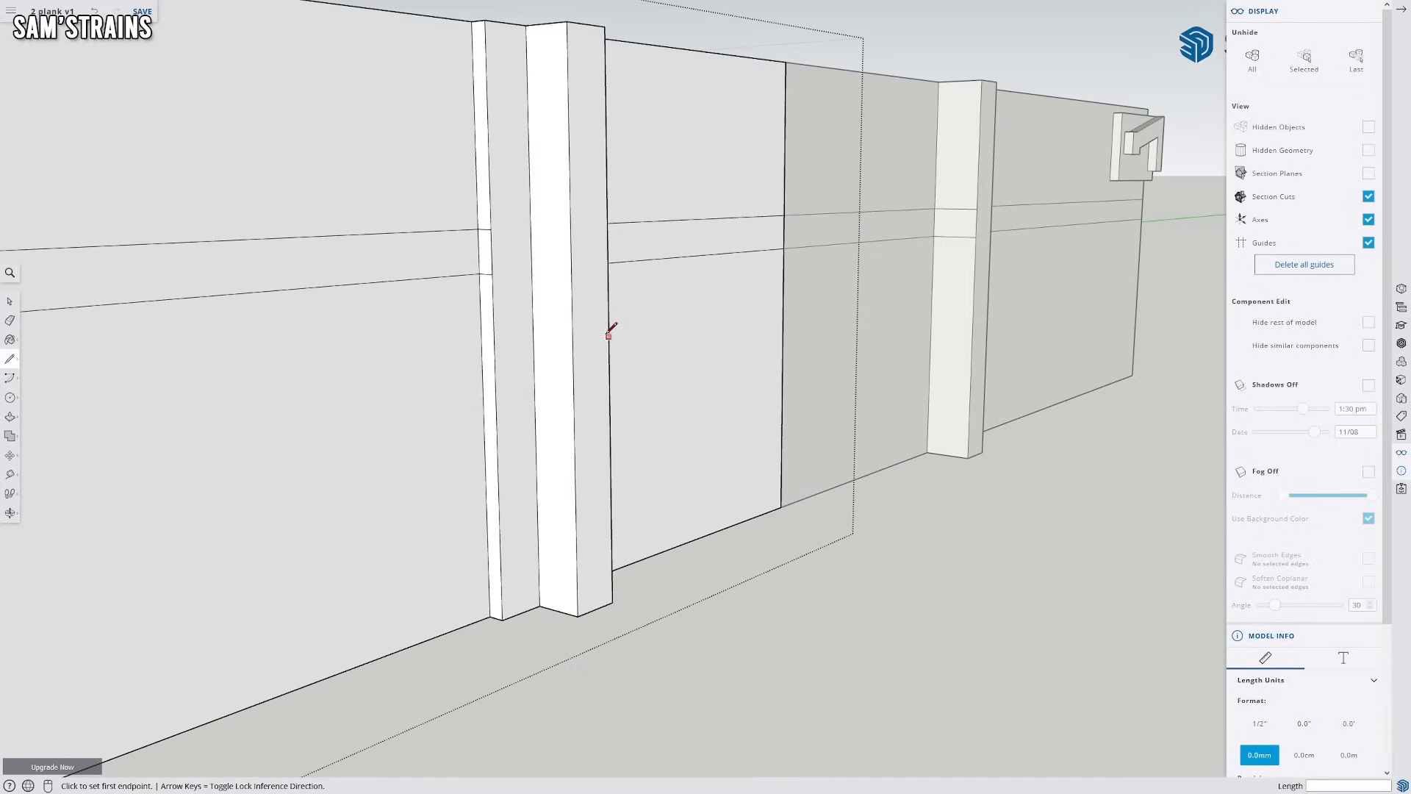
click(609, 334)
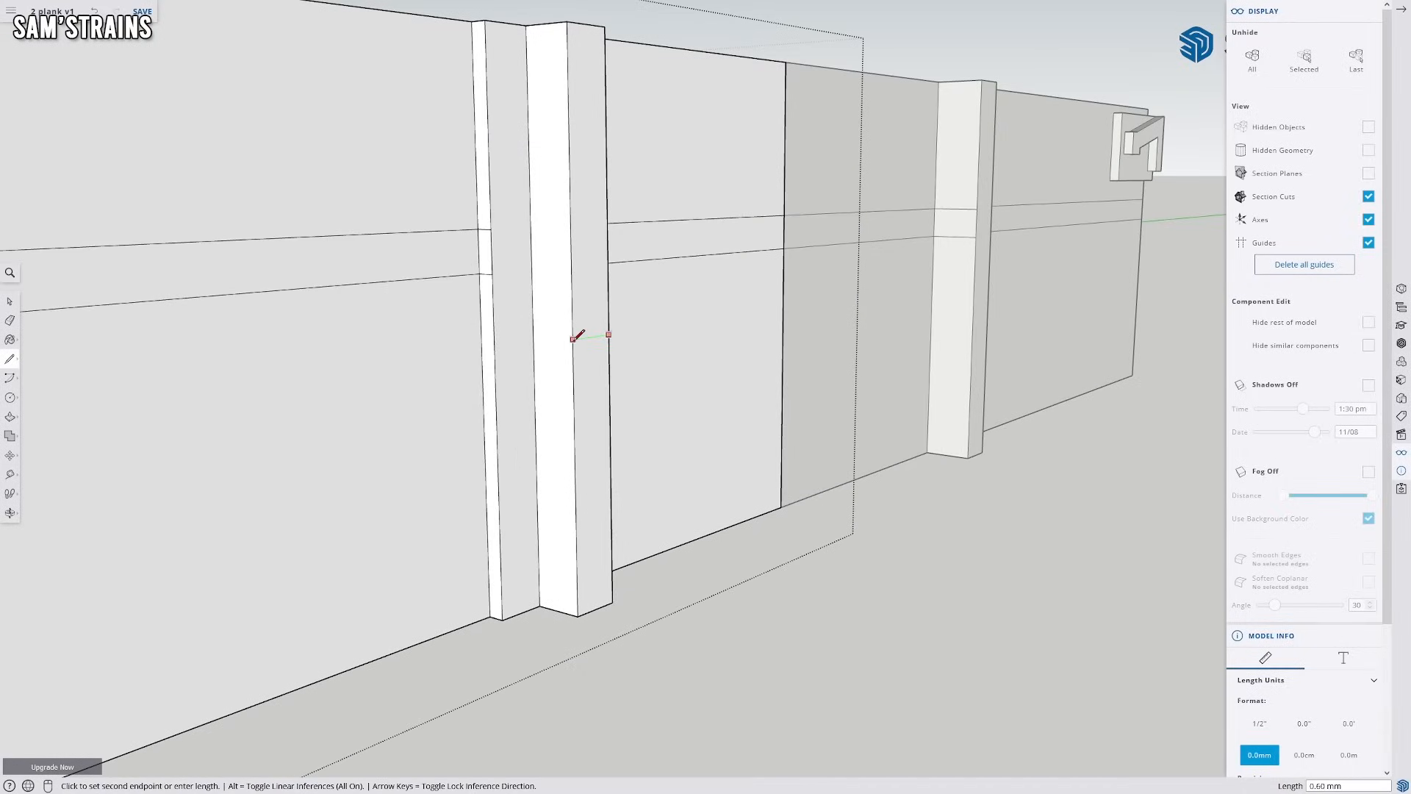
click(574, 339)
Mark 0.2 mm from the inner corner along the top of the post's side face and draw a vertical line down from it
middle_drag(494, 321, 659, 471)
click(655, 217)
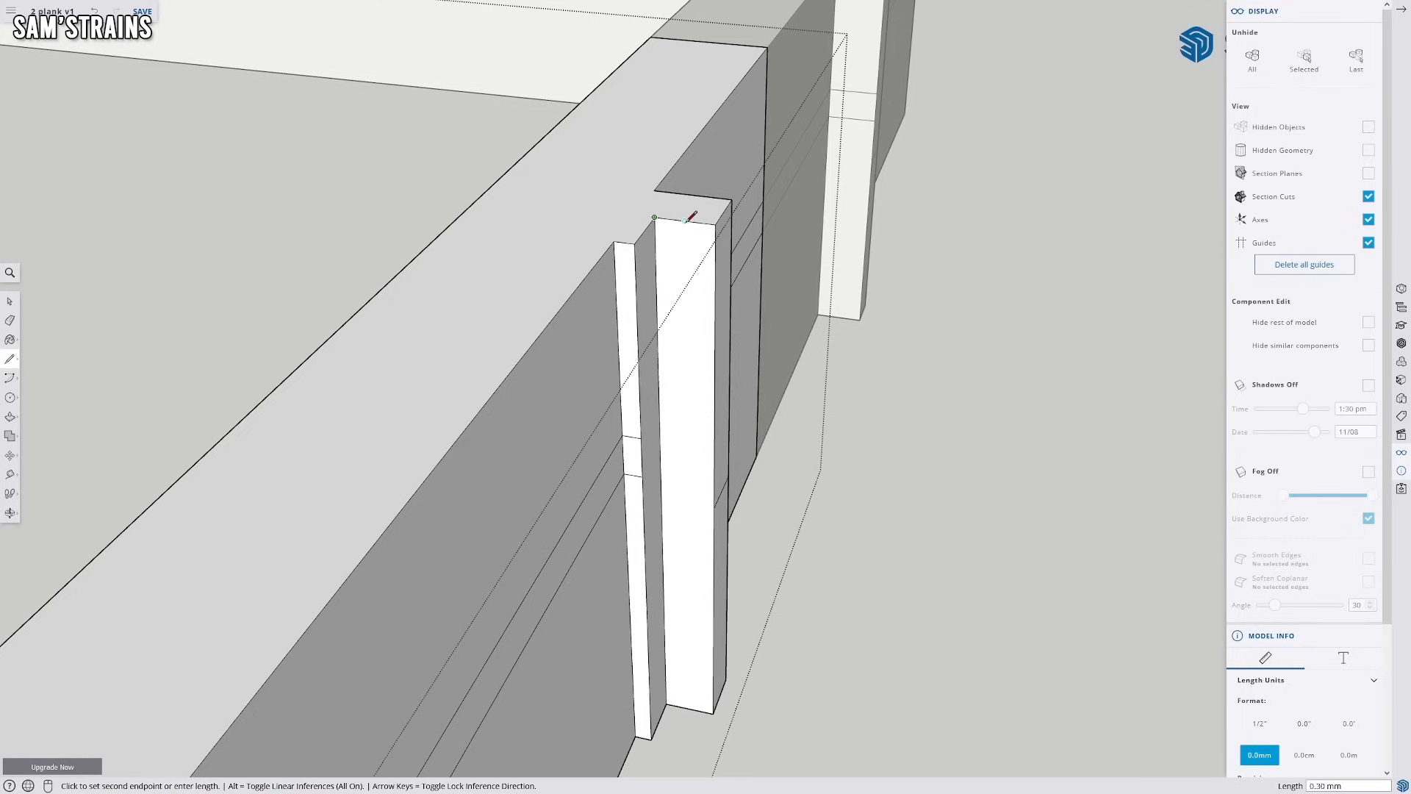
text(.2)
key(Return)
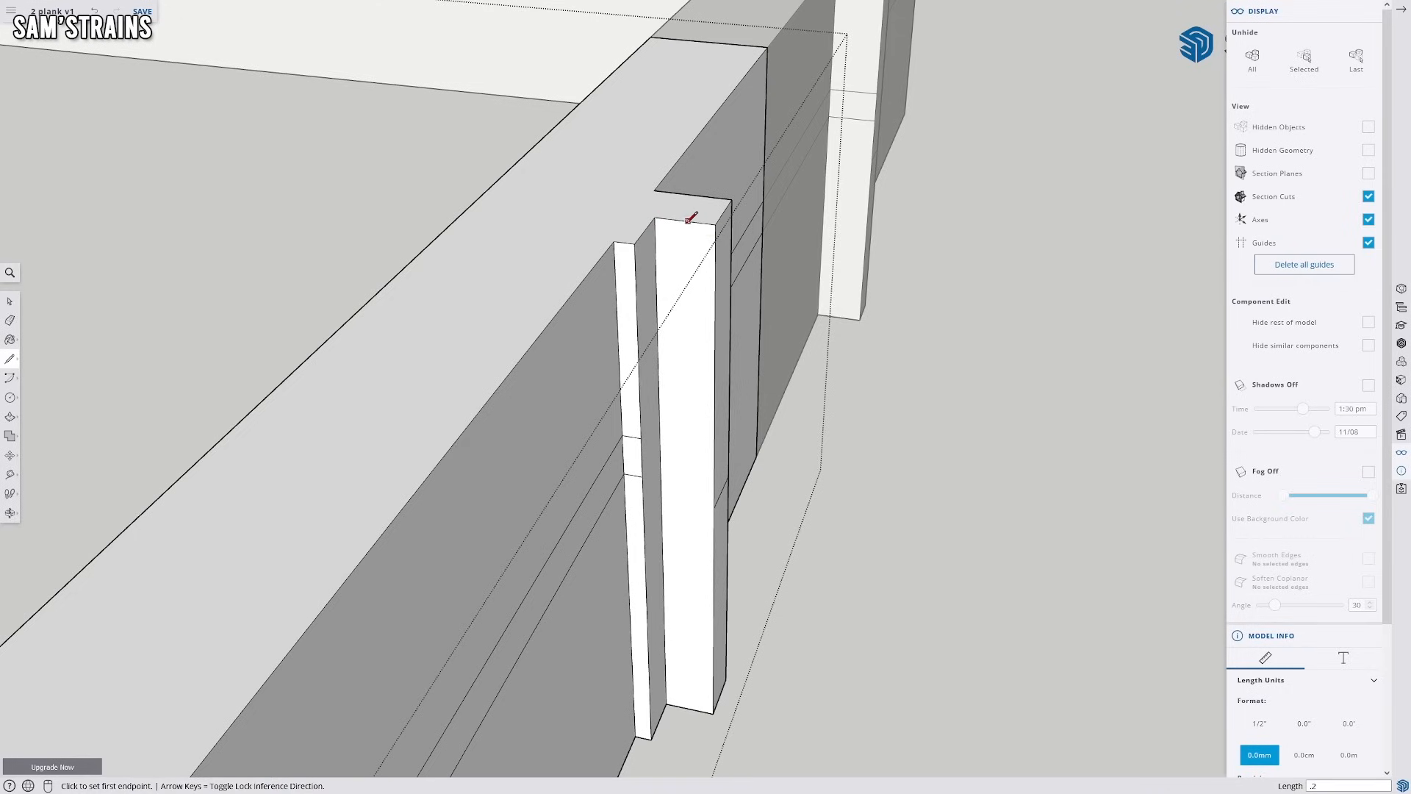
click(674, 219)
middle_drag(677, 580, 691, 524)
click(691, 543)
Draw a slanted line on the post's side face from the front edge's midpoint to the 0.2 mm mark at the top
middle_drag(719, 220, 713, 477)
click(713, 508)
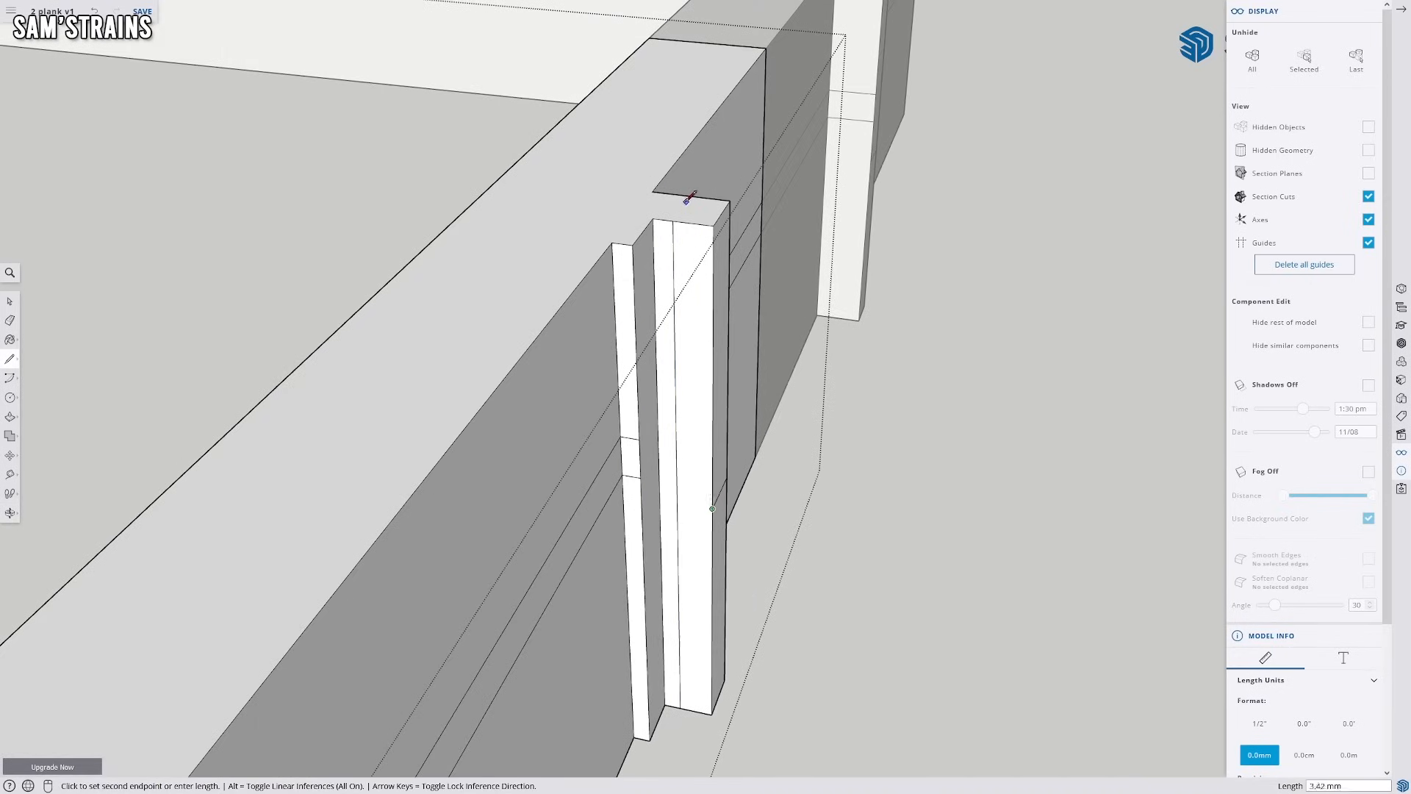
click(664, 218)
Draw a line across the post's top to the opposite side face and mark the taper's start point along that face's top edge
mouse_move(663, 217)
middle_down()
mouse_move(472, 478)
mouse_move(640, 435)
mouse_move(315, 284)
mouse_move(519, 456)
mouse_move(552, 447)
middle_up()
scroll(551, 447, up, 3)
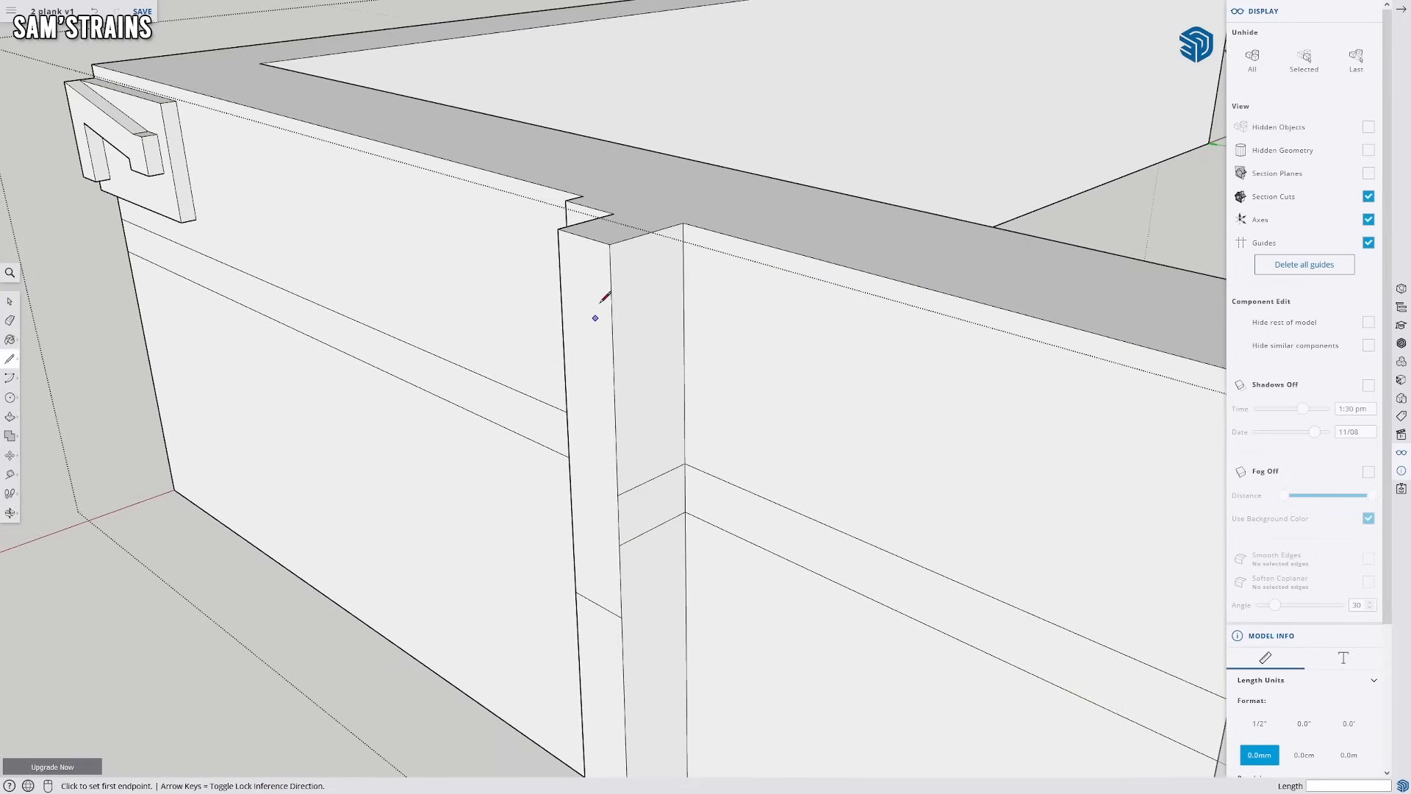
middle_drag(683, 222, 630, 307)
click(597, 295)
click(646, 331)
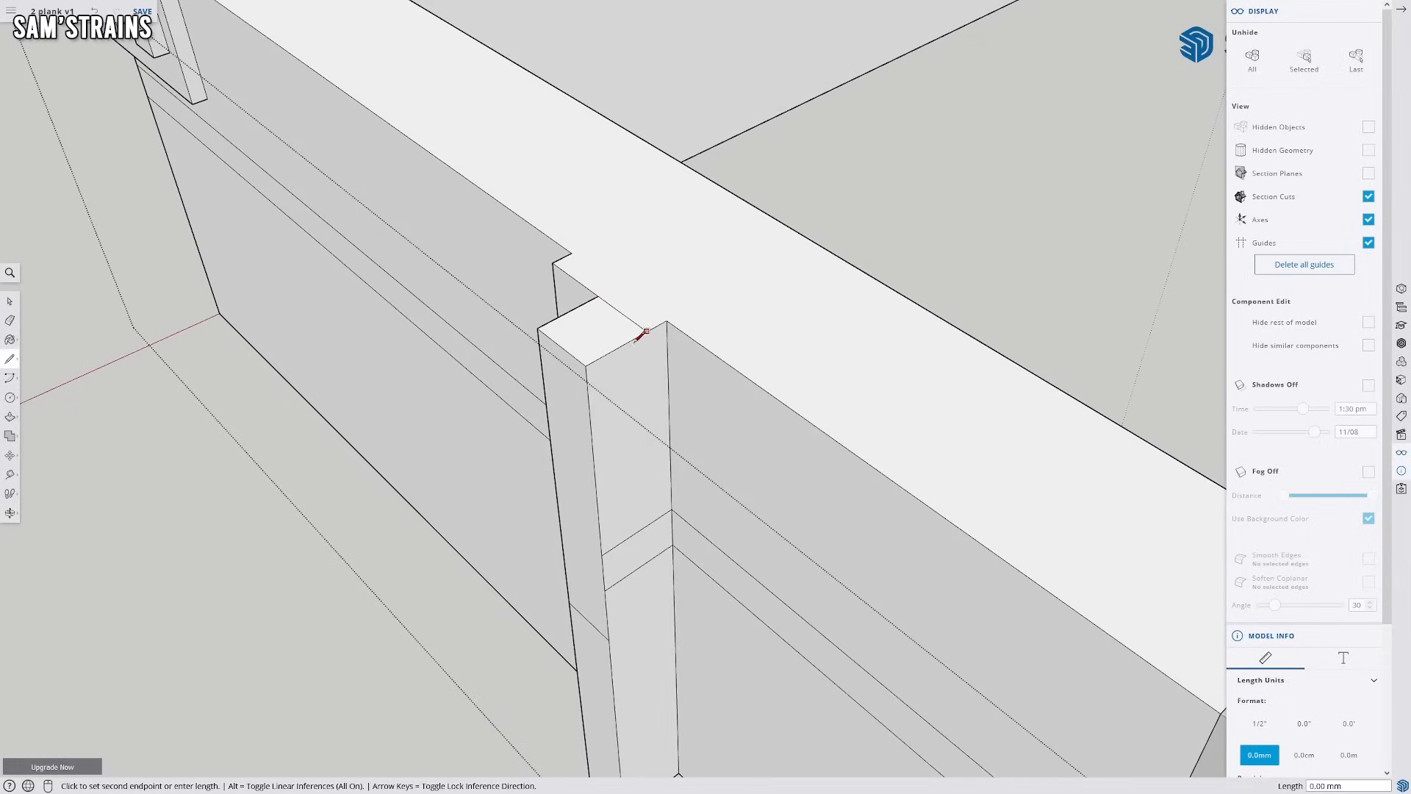
click(627, 343)
click(627, 343)
Draw a vertical line down the opposite side face from the mark and a slanted line from the front edge's midpoint to the mark
shift+middle_drag(663, 578, 594, 160)
click(599, 436)
middle_drag(599, 435, 583, 504)
click(569, 513)
click(579, 188)
Erase the vertical guide line and the plank-line segments from the post's side face, keeping the slanted line
click(9, 321)
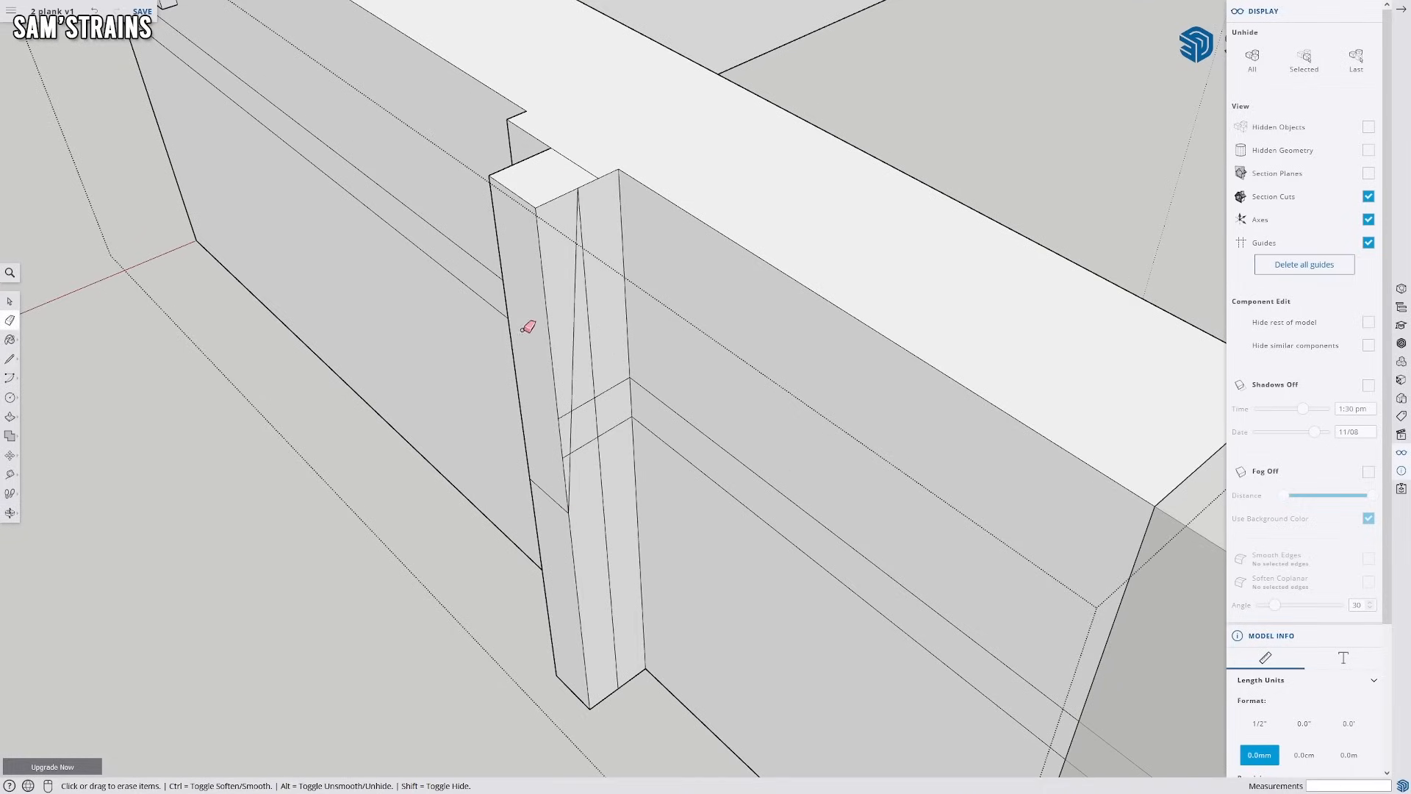
click(593, 370)
click(597, 447)
click(588, 441)
click(597, 399)
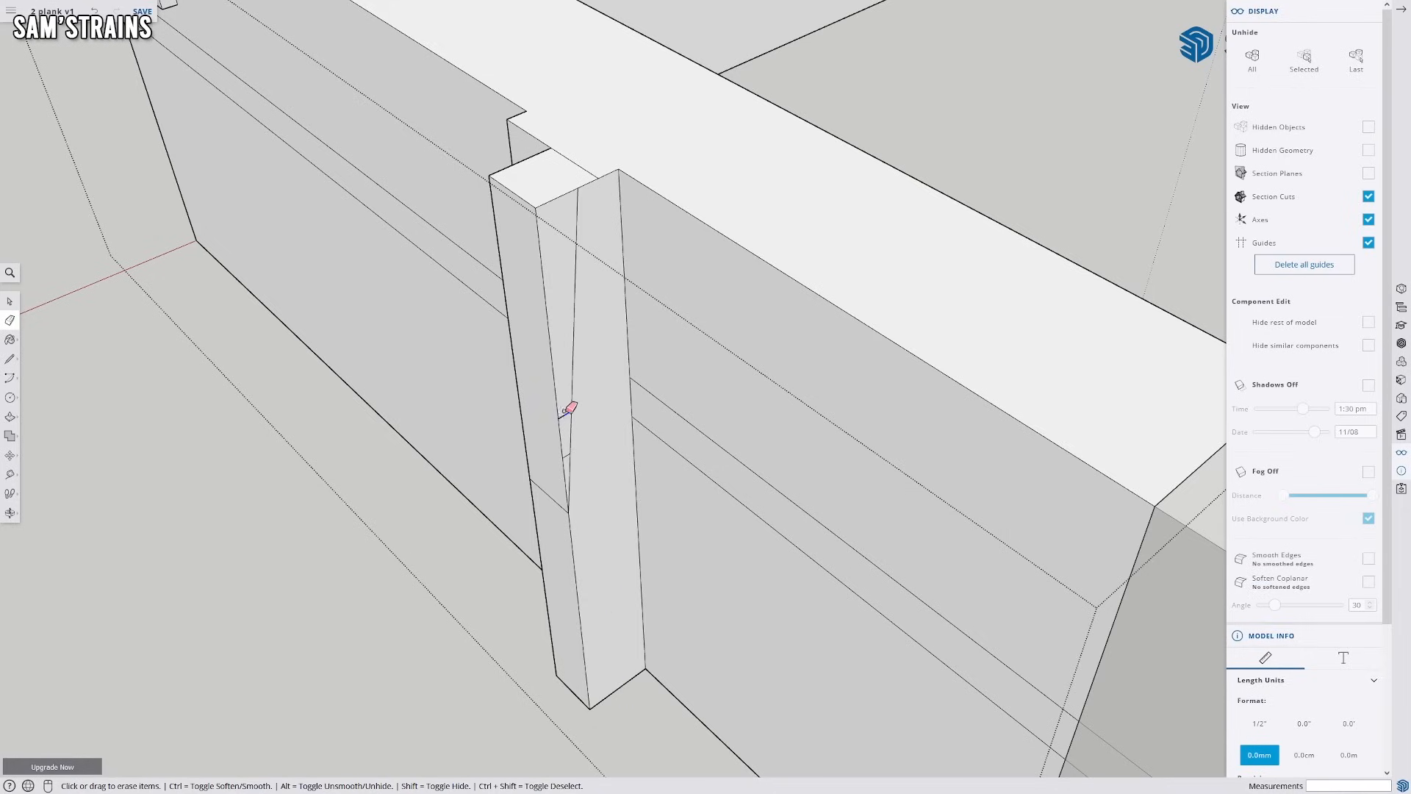
scroll(572, 441, up, 3)
scroll(570, 422, down, 6)
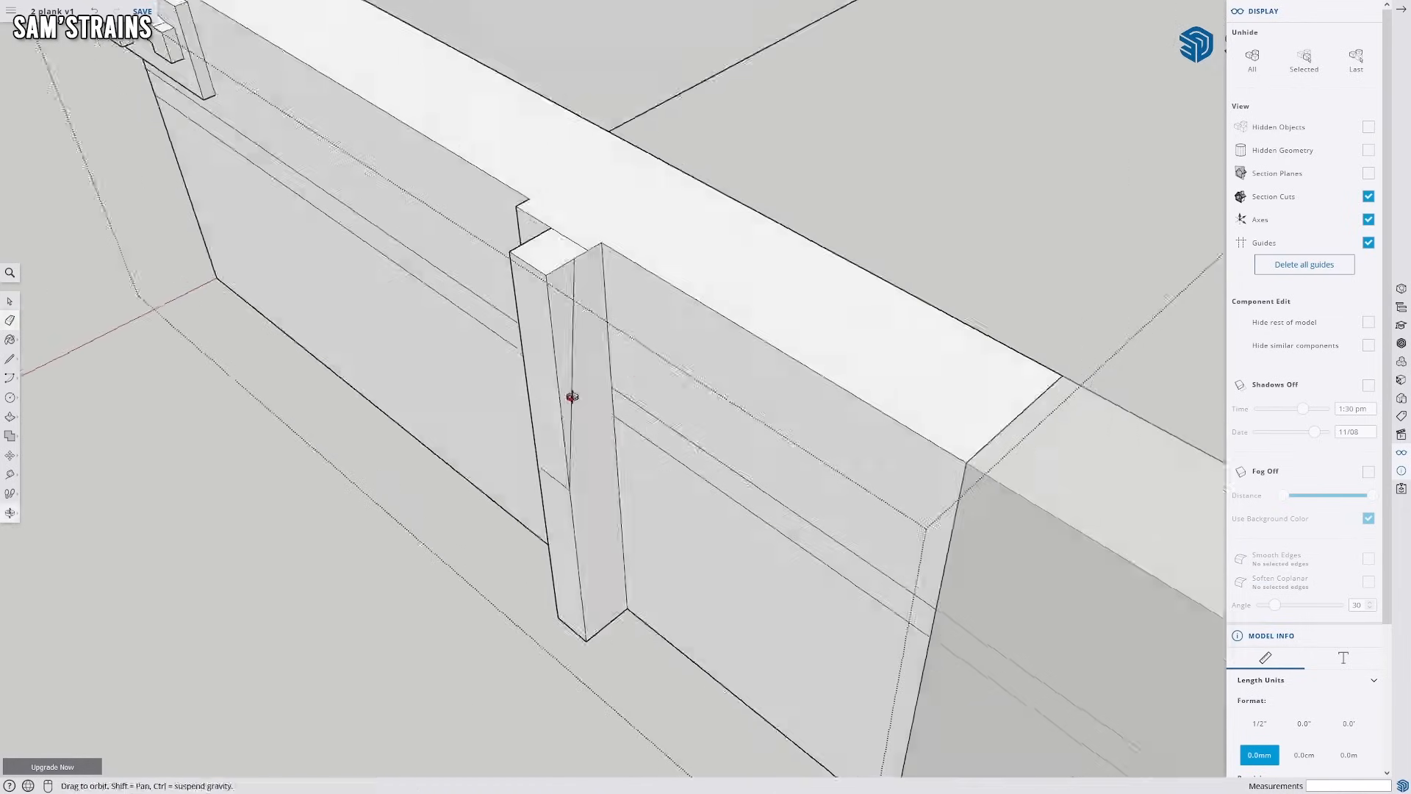
Push/Pull the triangular wedge on the post's side face 0.6 mm through to the opposite side to taper the upper half
scroll(687, 318, up, 4)
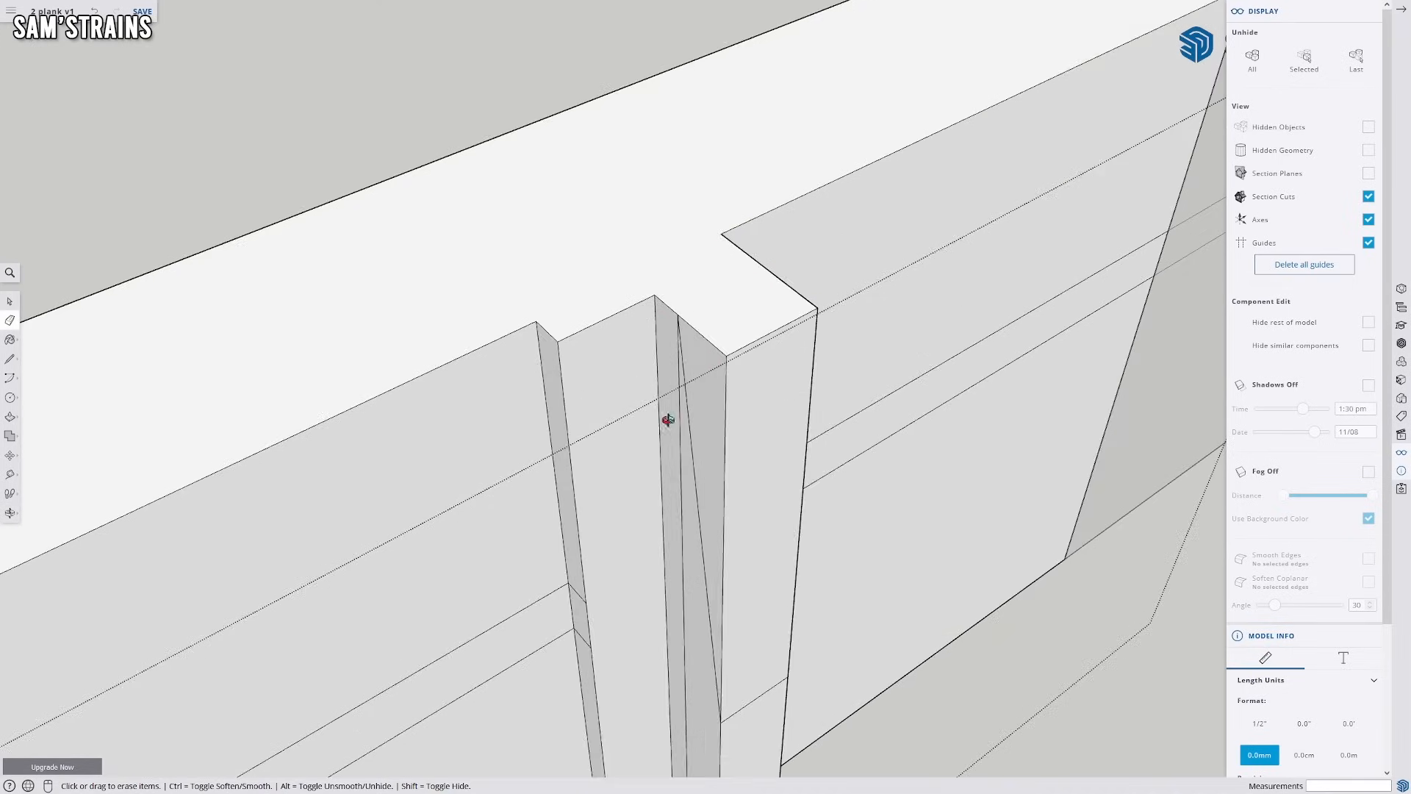
click(774, 460)
mouse_move(815, 551)
shift+middle_down()
mouse_move(797, 298)
mouse_move(747, 444)
shift+middle_up()
scroll(797, 302, down, 3)
key(p)
click(735, 327)
mouse_move(844, 321)
middle_down()
mouse_move(197, 339)
mouse_move(429, 156)
middle_up()
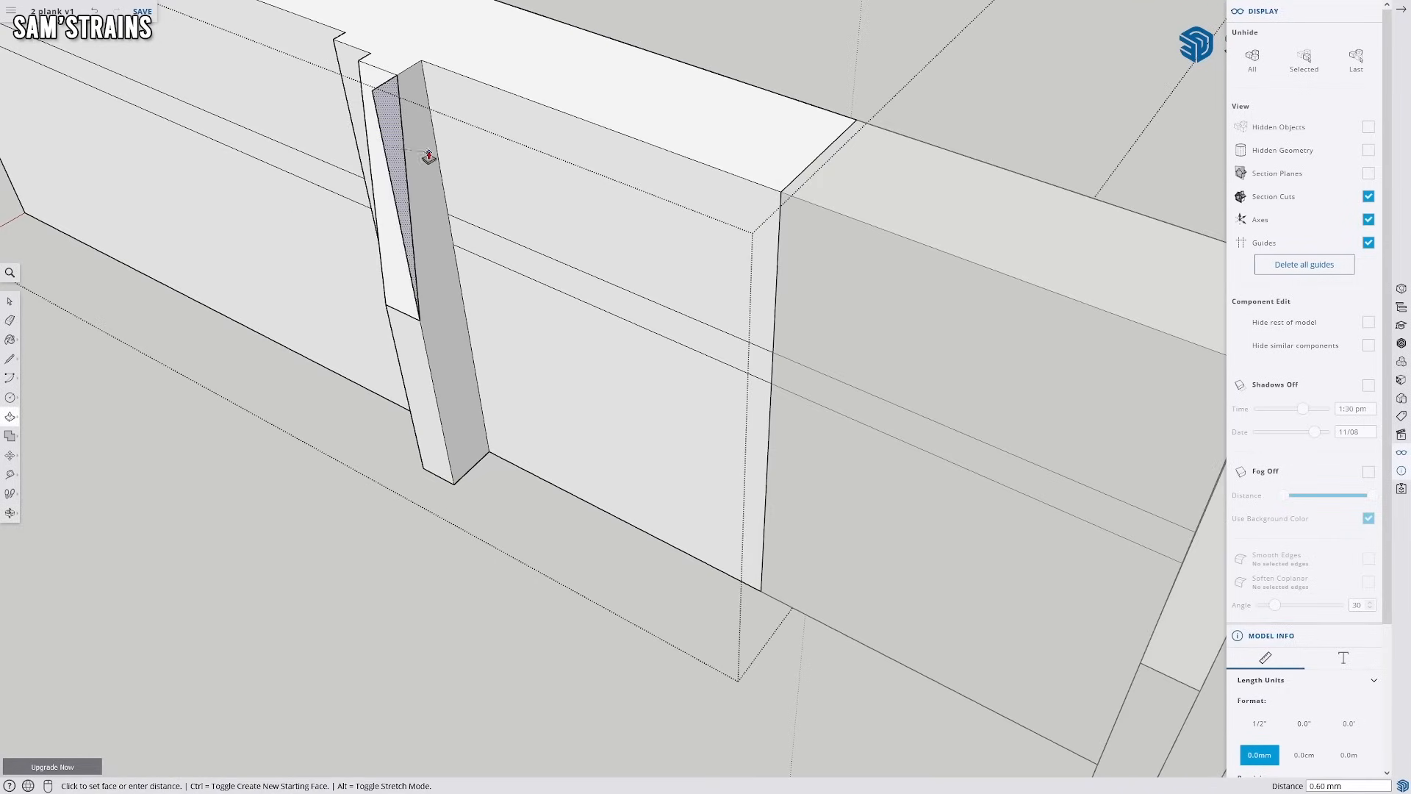
click(392, 144)
Examine the tapered posts on the end panel and the corner details along the adjoining long side
scroll(388, 416, down, 3)
middle_drag(387, 416, 809, 233)
middle_drag(530, 434, 606, 517)
scroll(606, 517, up, 4)
middle_drag(602, 425, 533, 397)
scroll(533, 397, down, 3)
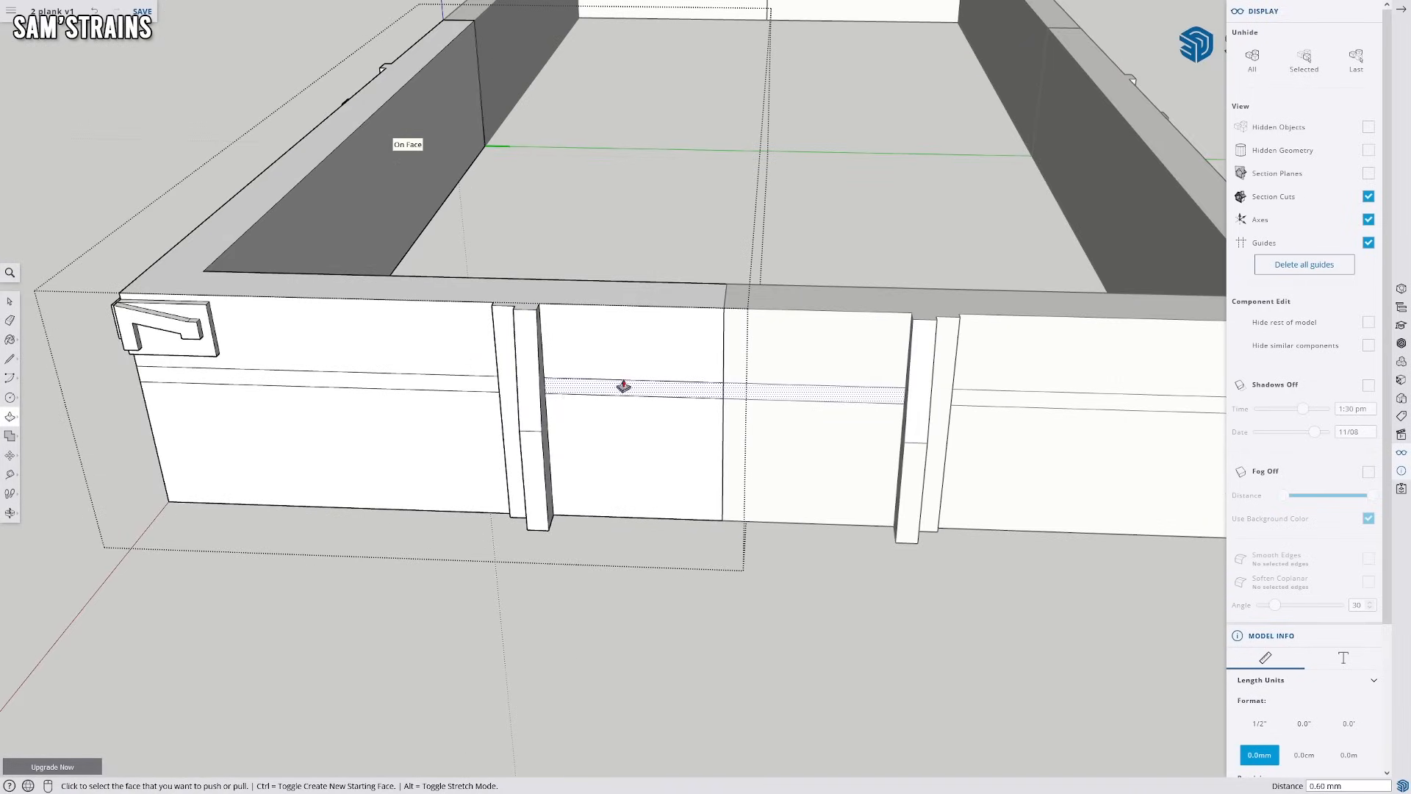
scroll(624, 386, down, 3)
scroll(627, 451, up, 4)
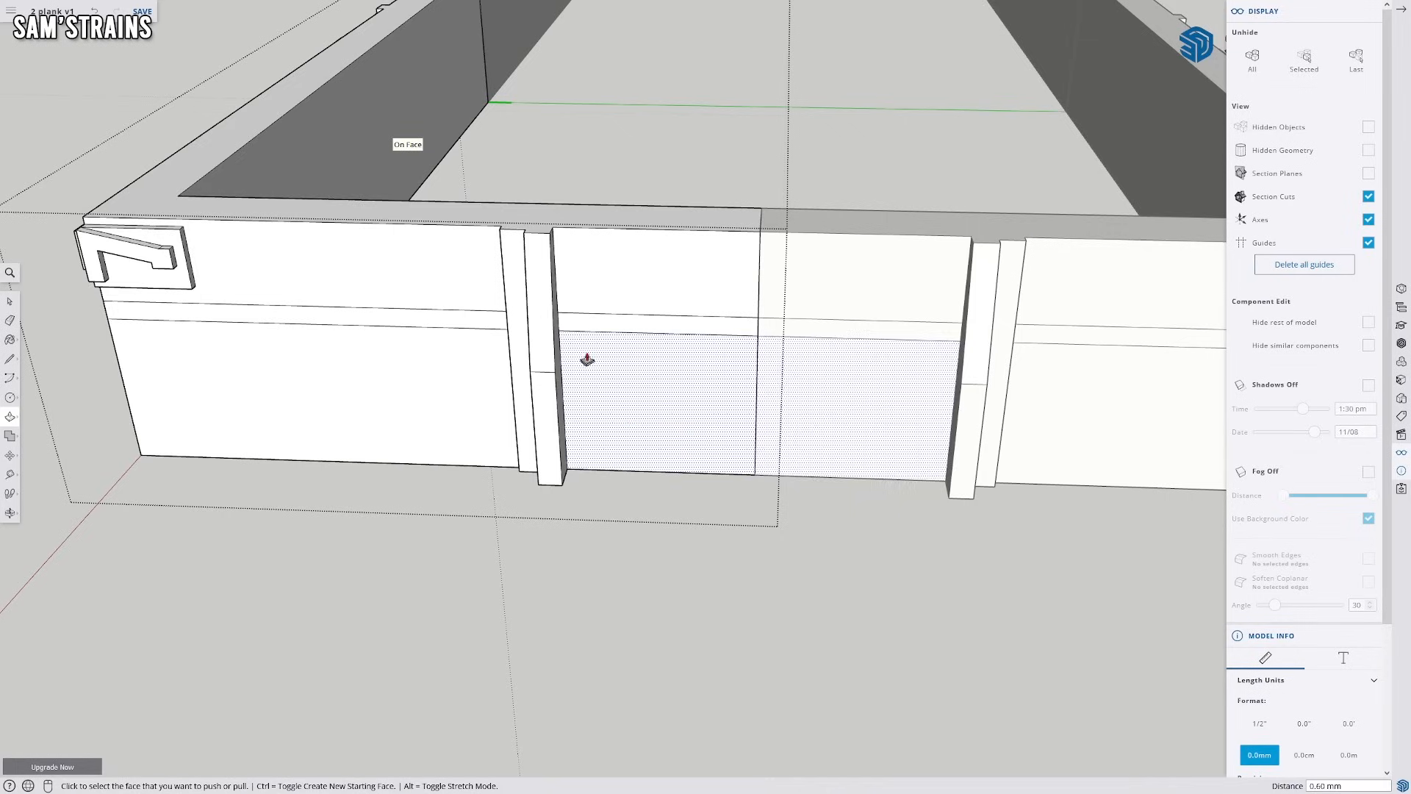
scroll(520, 473, down, 2)
scroll(57, 403, up, 3)
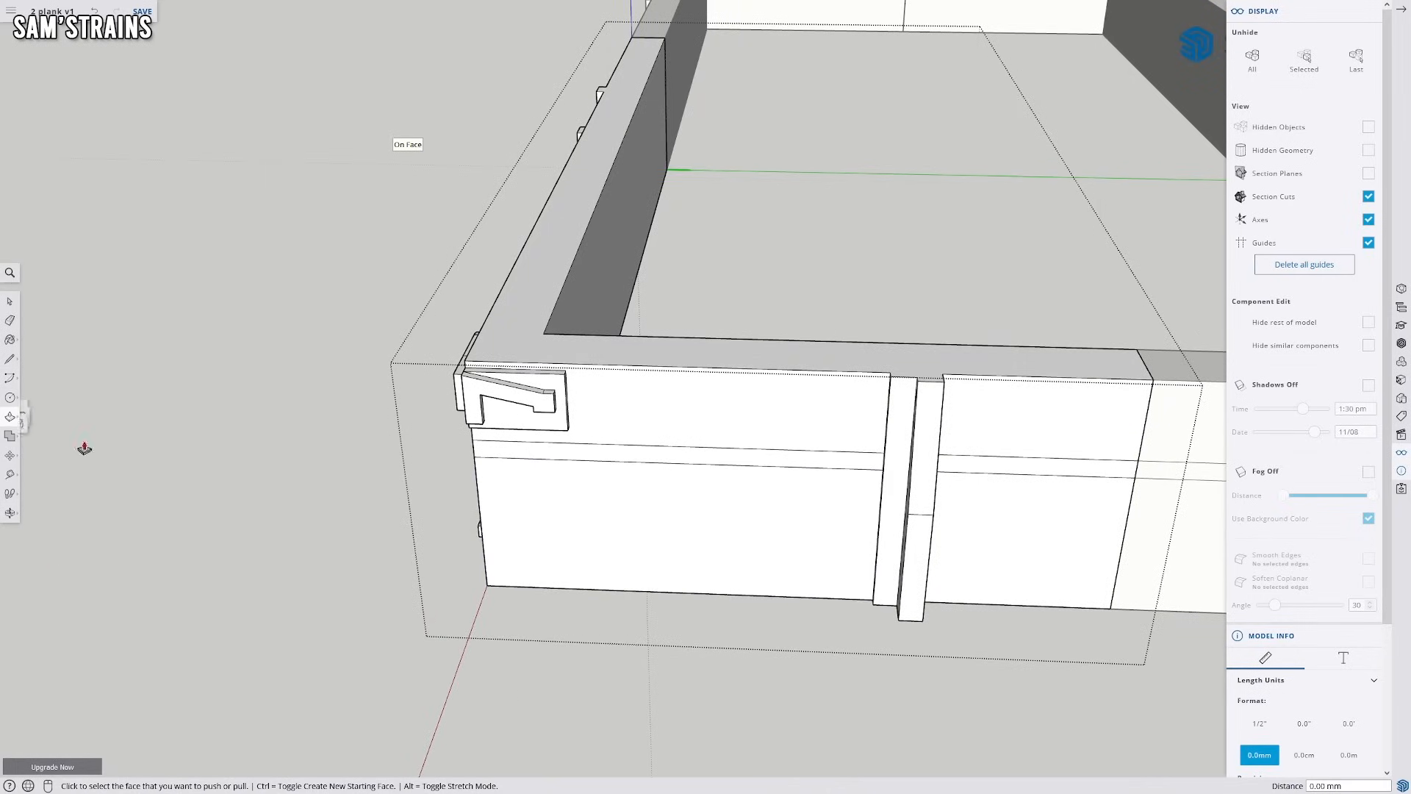
click(606, 459)
middle_drag(634, 448, 953, 446)
click(1016, 456)
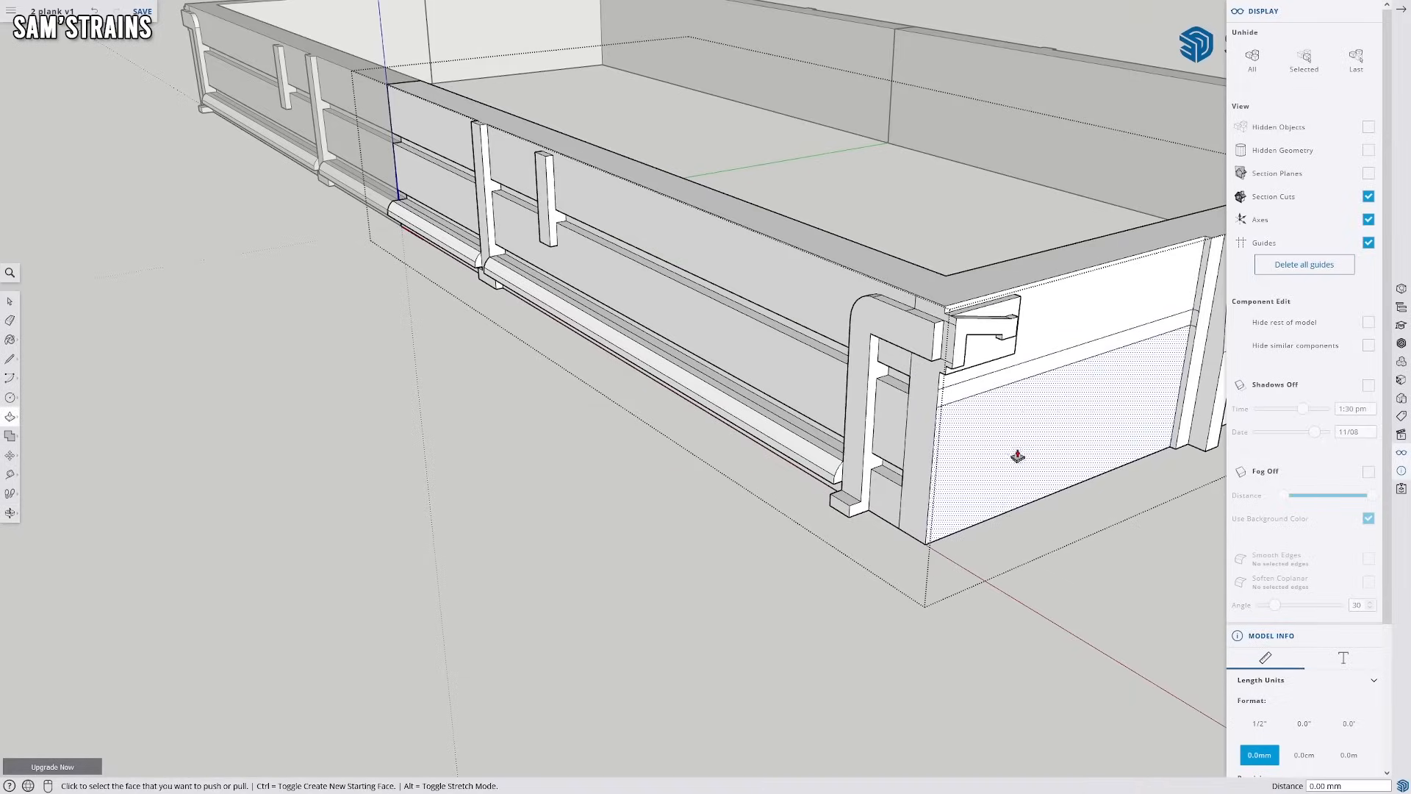
drag(922, 503, 79, 438)
Mark 0.6 mm from the outer corner on the end panel's bottom edge and draw a vertical line up to the hook's backing plate
click(10, 359)
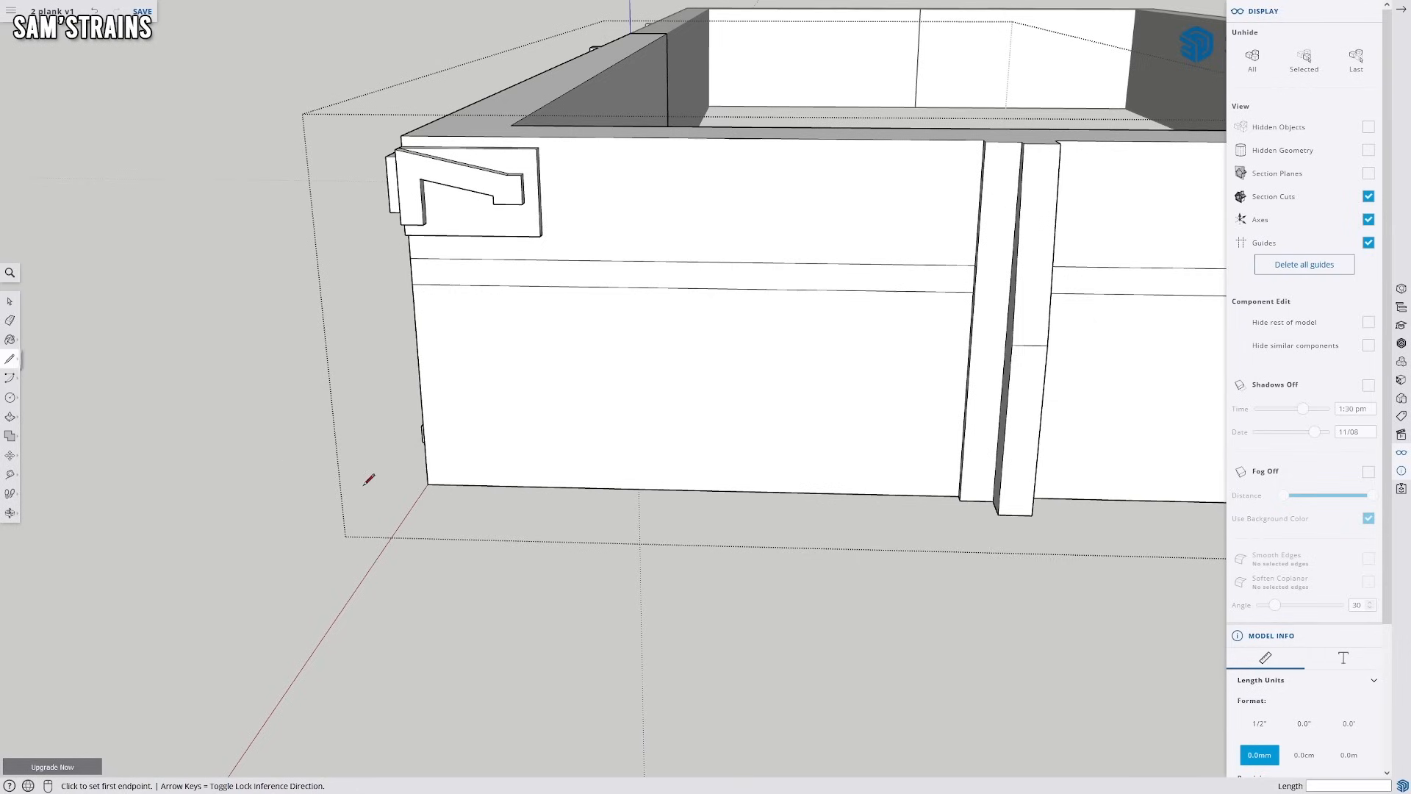
click(427, 484)
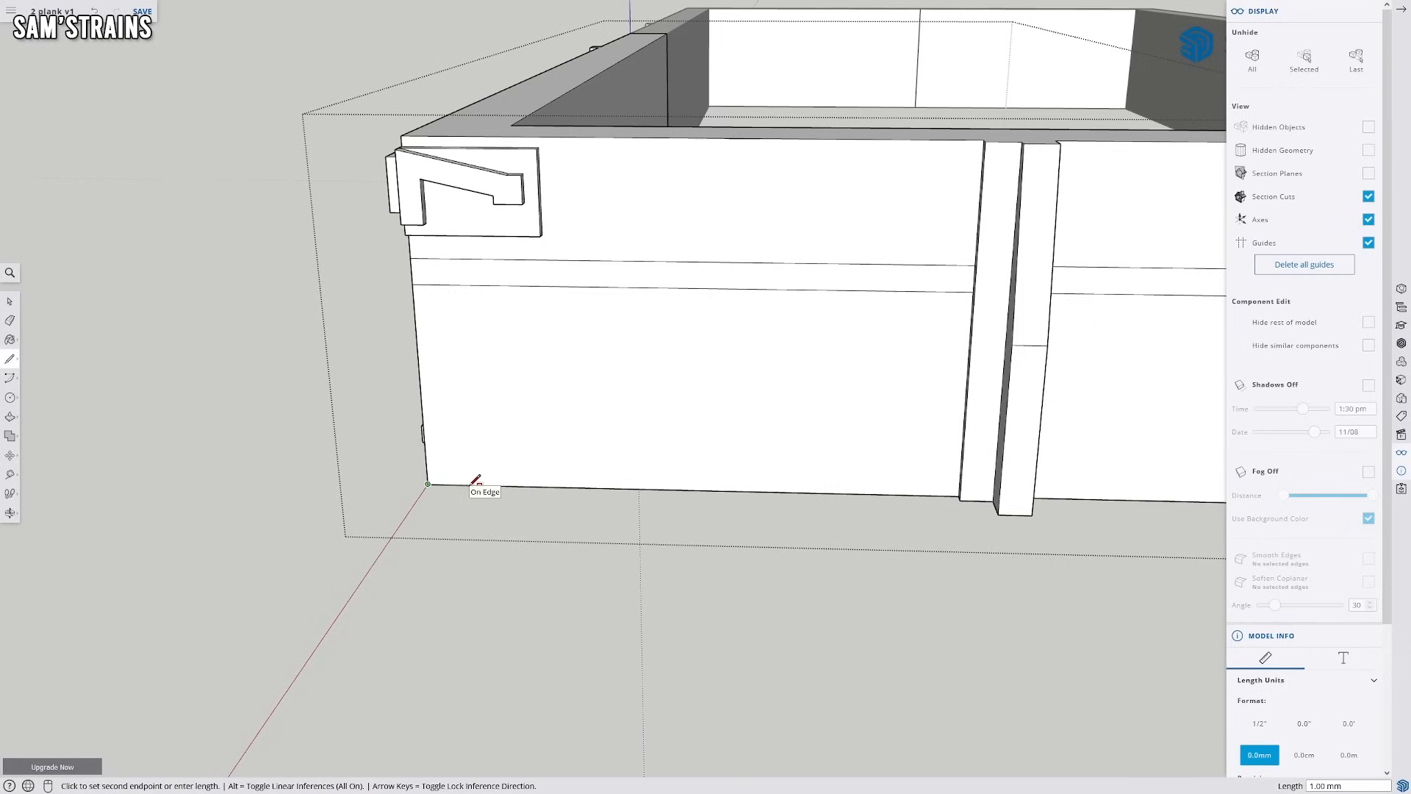
key(Escape)
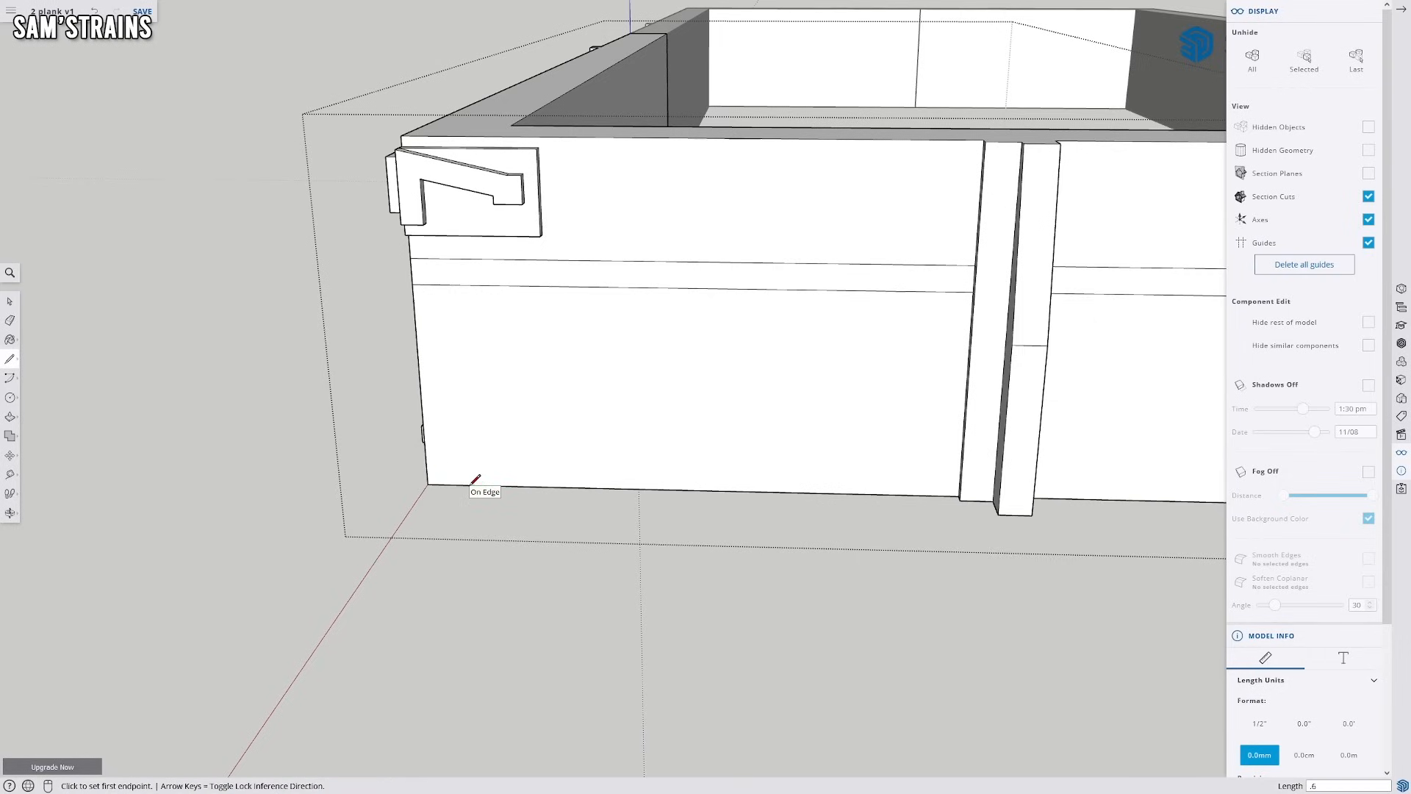
click(449, 485)
middle_drag(460, 277, 471, 170)
scroll(447, 323, up, 5)
middle_drag(448, 329, 463, 247)
click(469, 214)
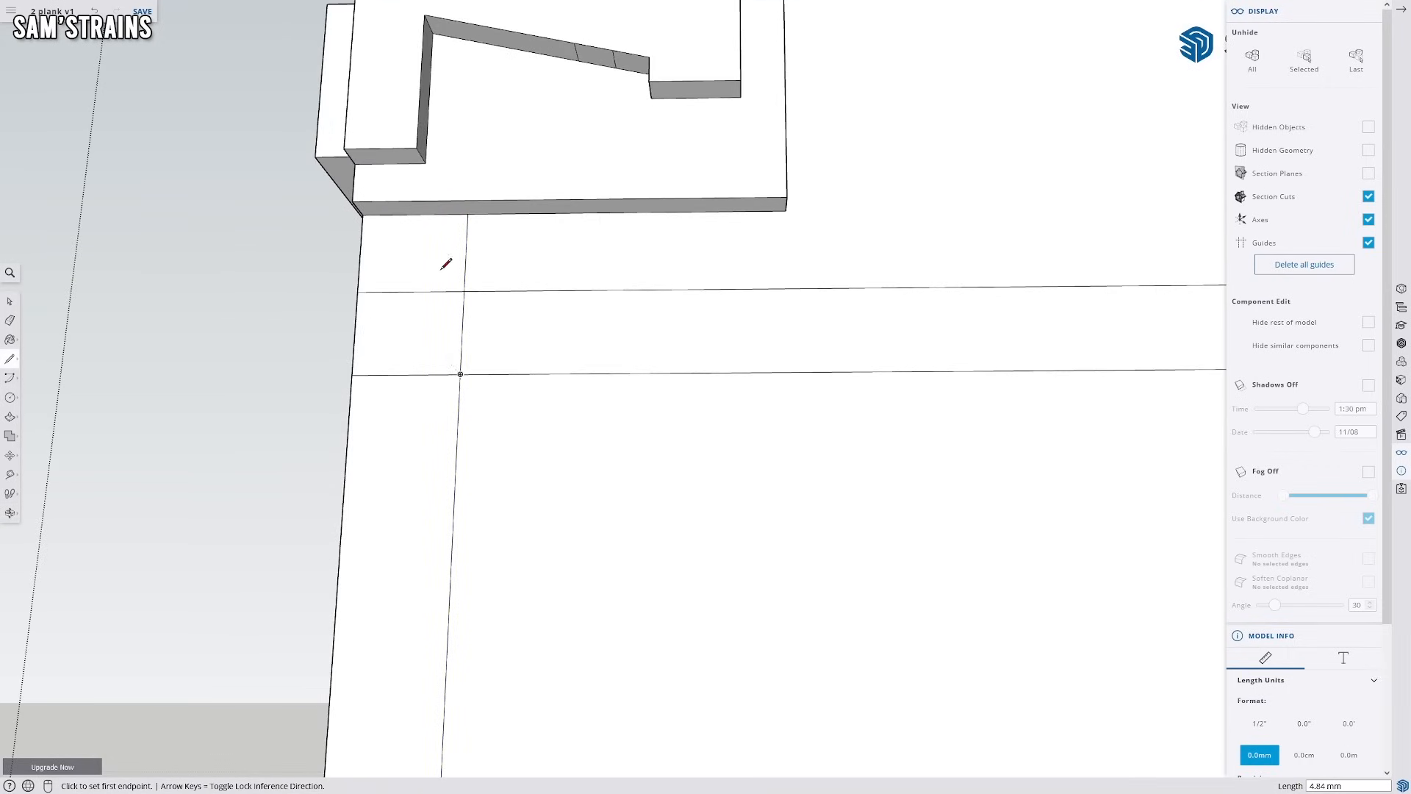
Erase the two plank-line segments that cross the narrow corner strip below the hook's backing plate
click(9, 321)
click(390, 291)
click(409, 376)
Push/Pull the narrow band between the two plank lines, from corner strip to post, 0.4 mm inward as a groove
mouse_move(404, 391)
middle_down()
mouse_move(863, 595)
mouse_move(893, 591)
middle_up()
scroll(889, 593, down, 4)
middle_drag(695, 482, 105, 508)
click(10, 417)
scroll(412, 538, up, 3)
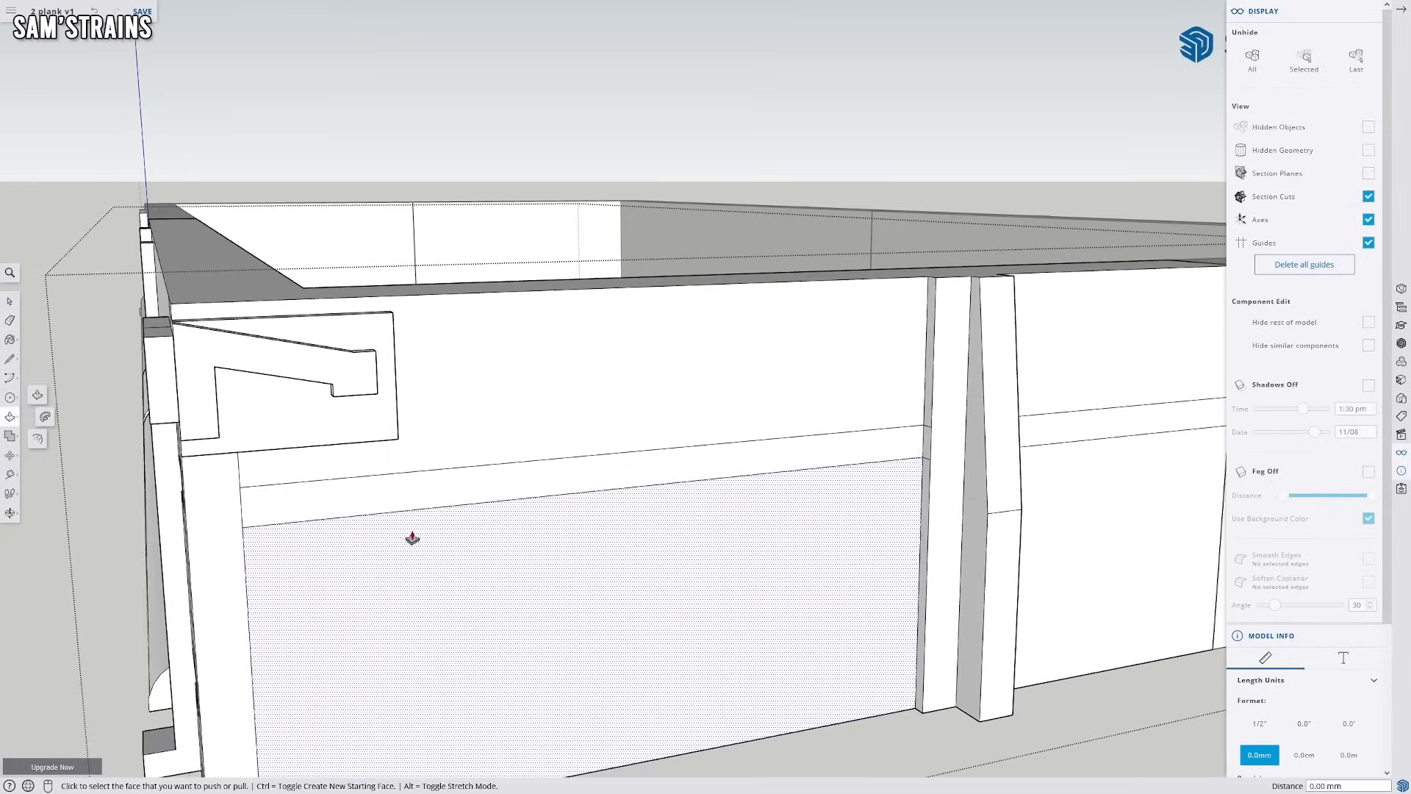
click(419, 494)
text(.5)
key(Return)
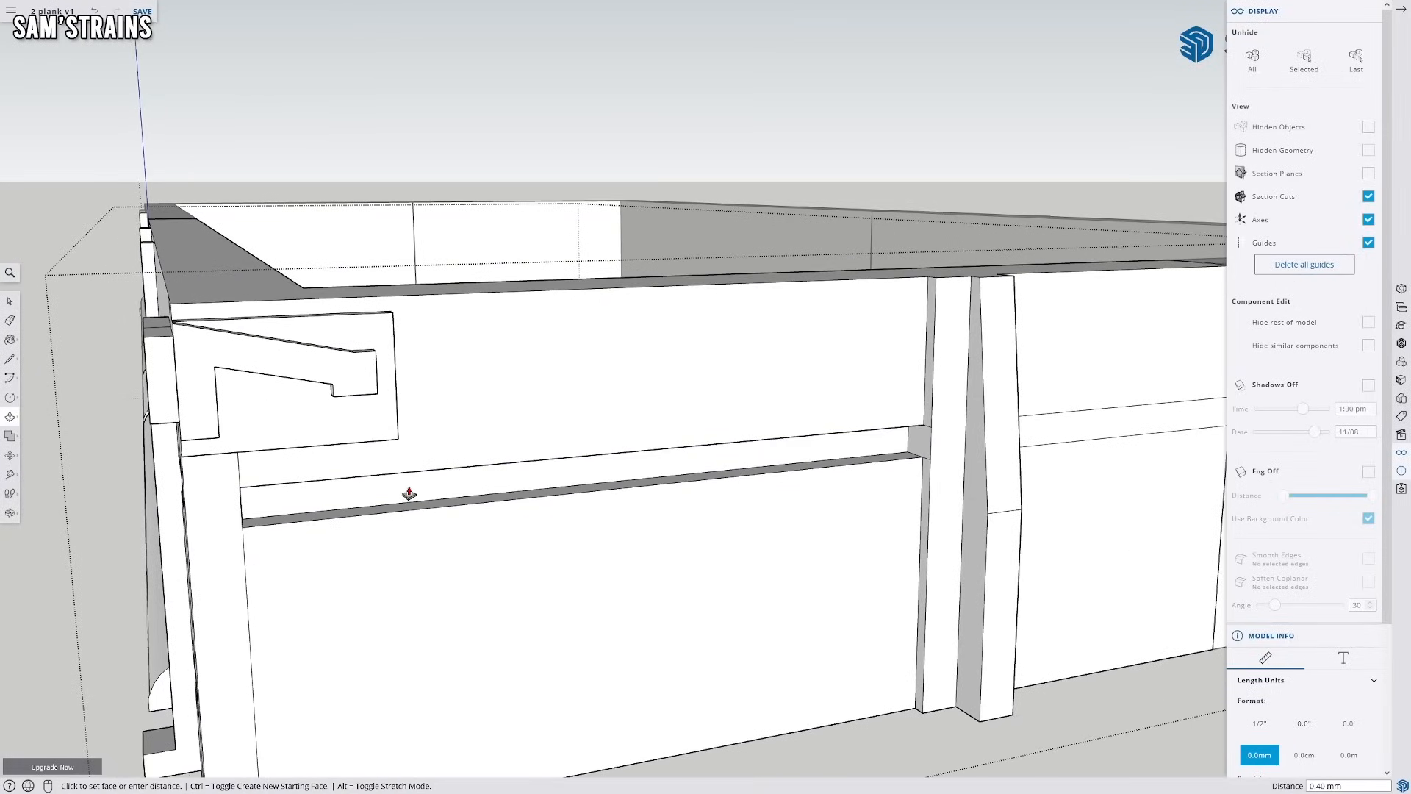
Check the grooves along the box's outer sides and close the panel component
scroll(316, 559, down, 3)
middle_drag(227, 583, 343, 561)
shift+middle_drag(743, 530, 428, 598)
scroll(523, 541, up, 3)
middle_drag(536, 532, 760, 471)
scroll(356, 606, down, 5)
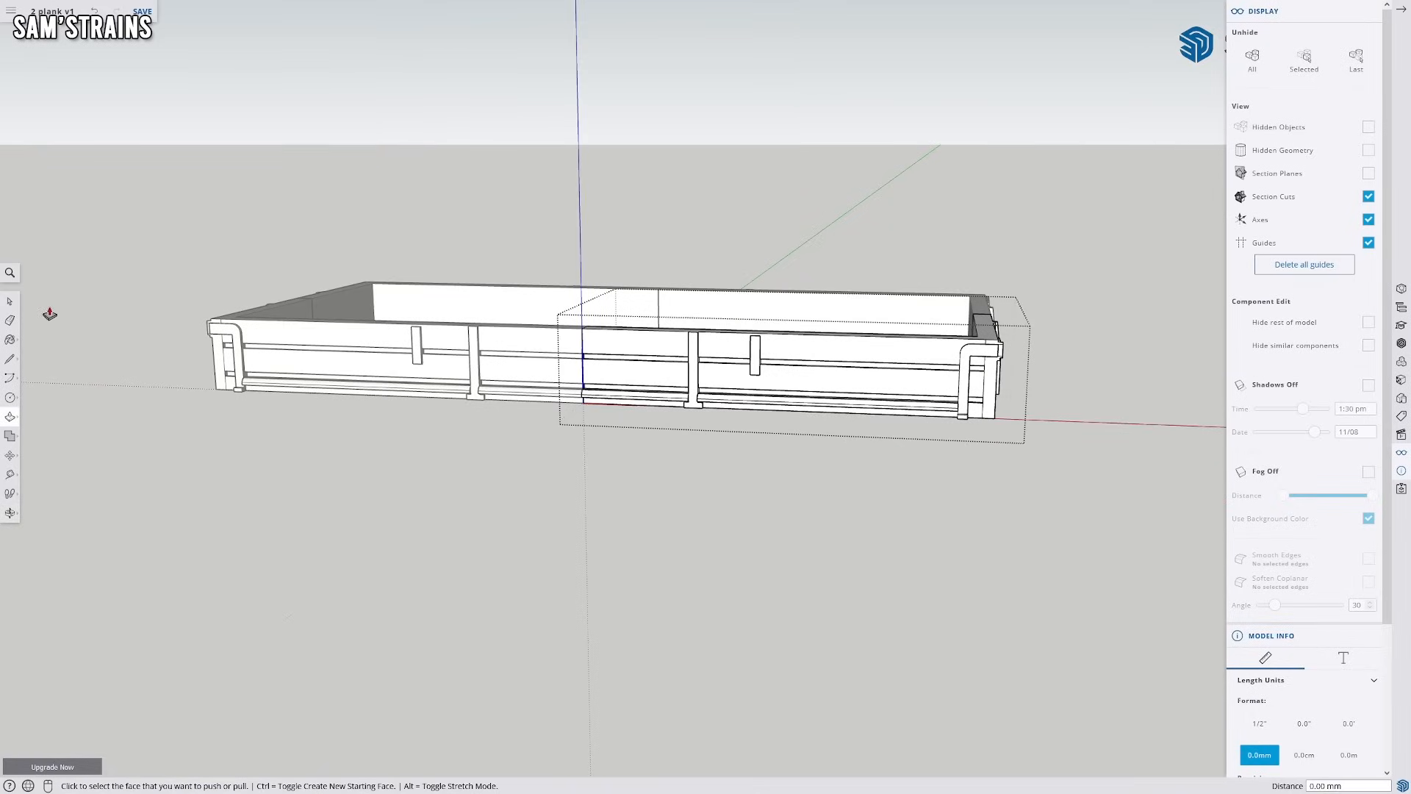
click(9, 303)
click(488, 505)
Examine the whole box from above, including its open interior and inner corner
middle_drag(400, 454, 369, 588)
scroll(510, 519, down, 4)
middle_drag(615, 497, 675, 498)
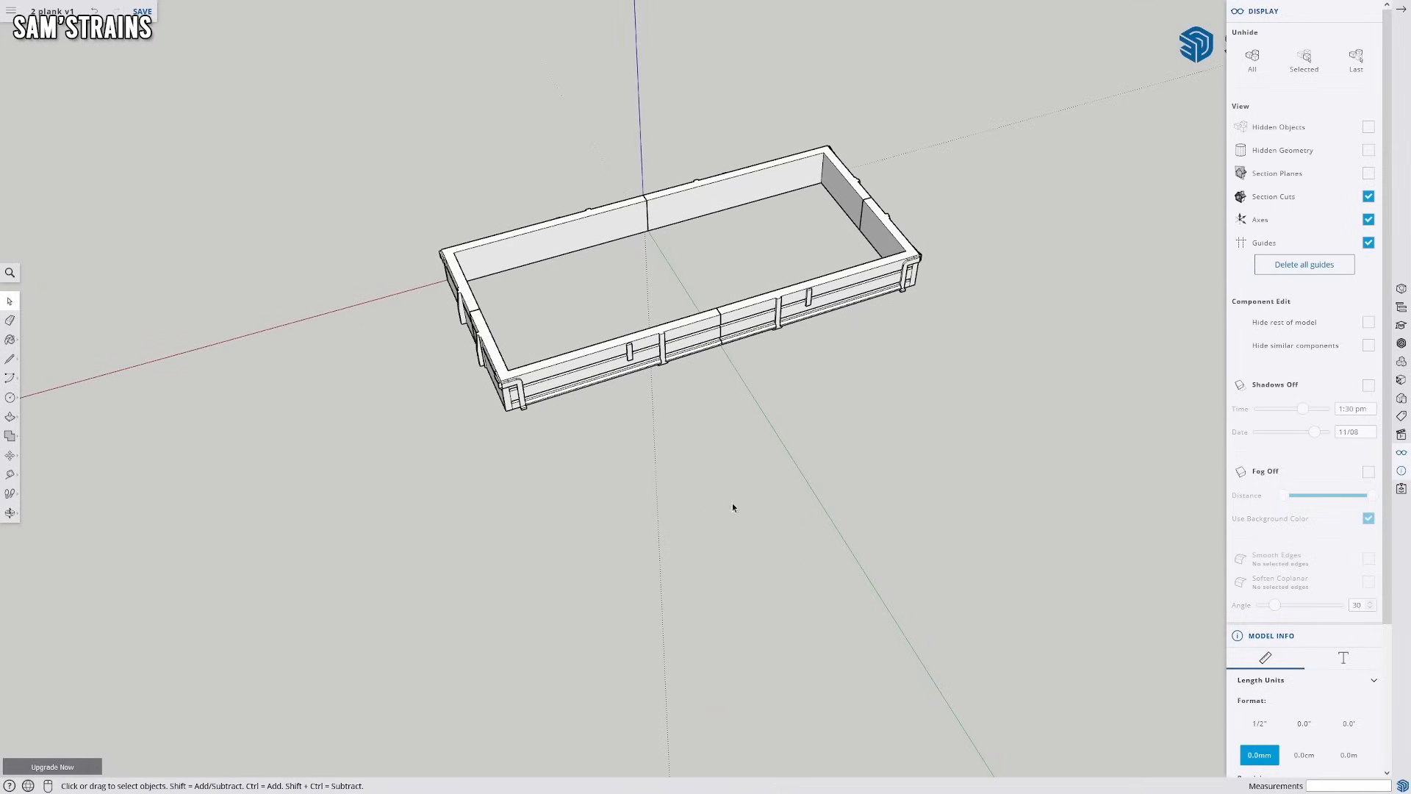
middle_drag(797, 554, 625, 425)
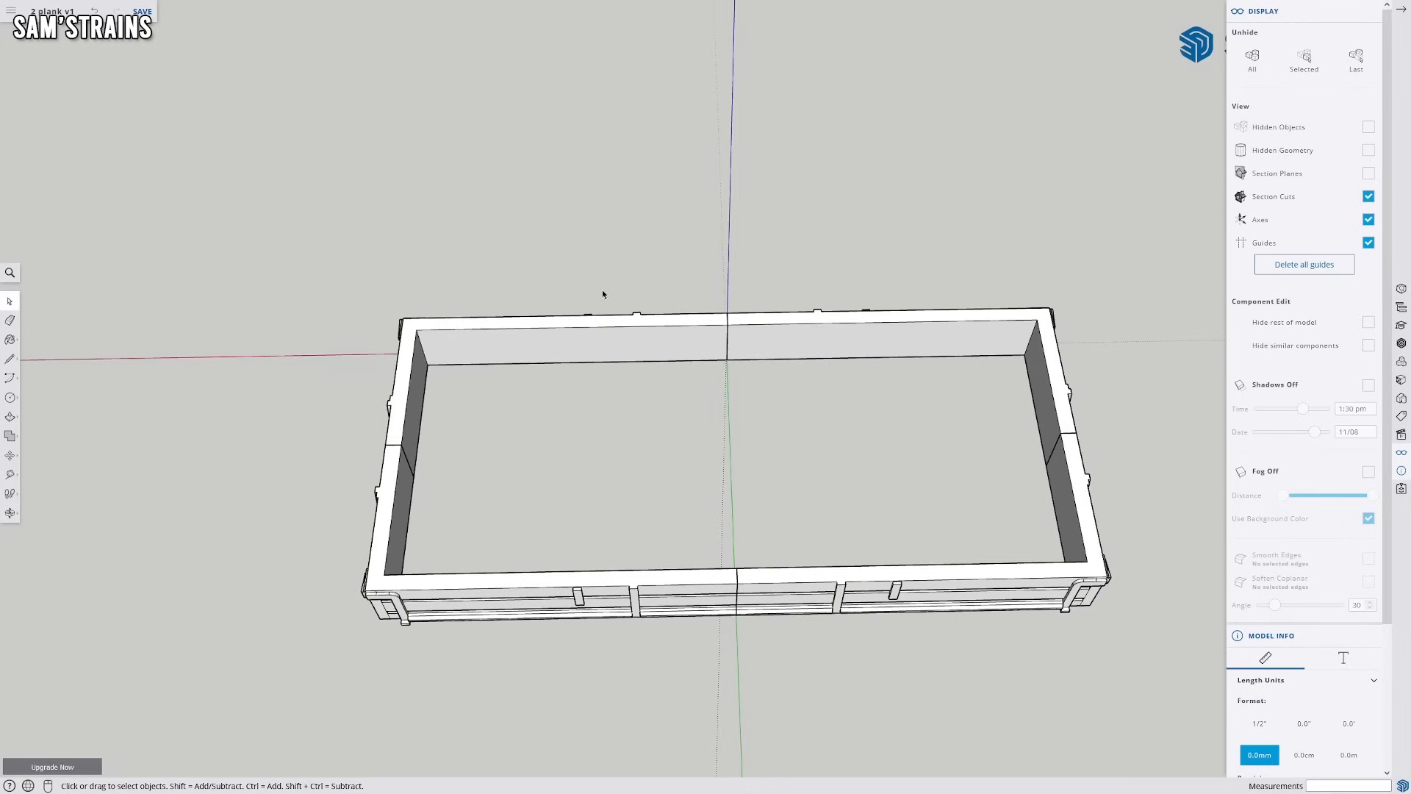
middle_drag(602, 294, 505, 318)
click(554, 317)
click(583, 246)
scroll(566, 279, up, 5)
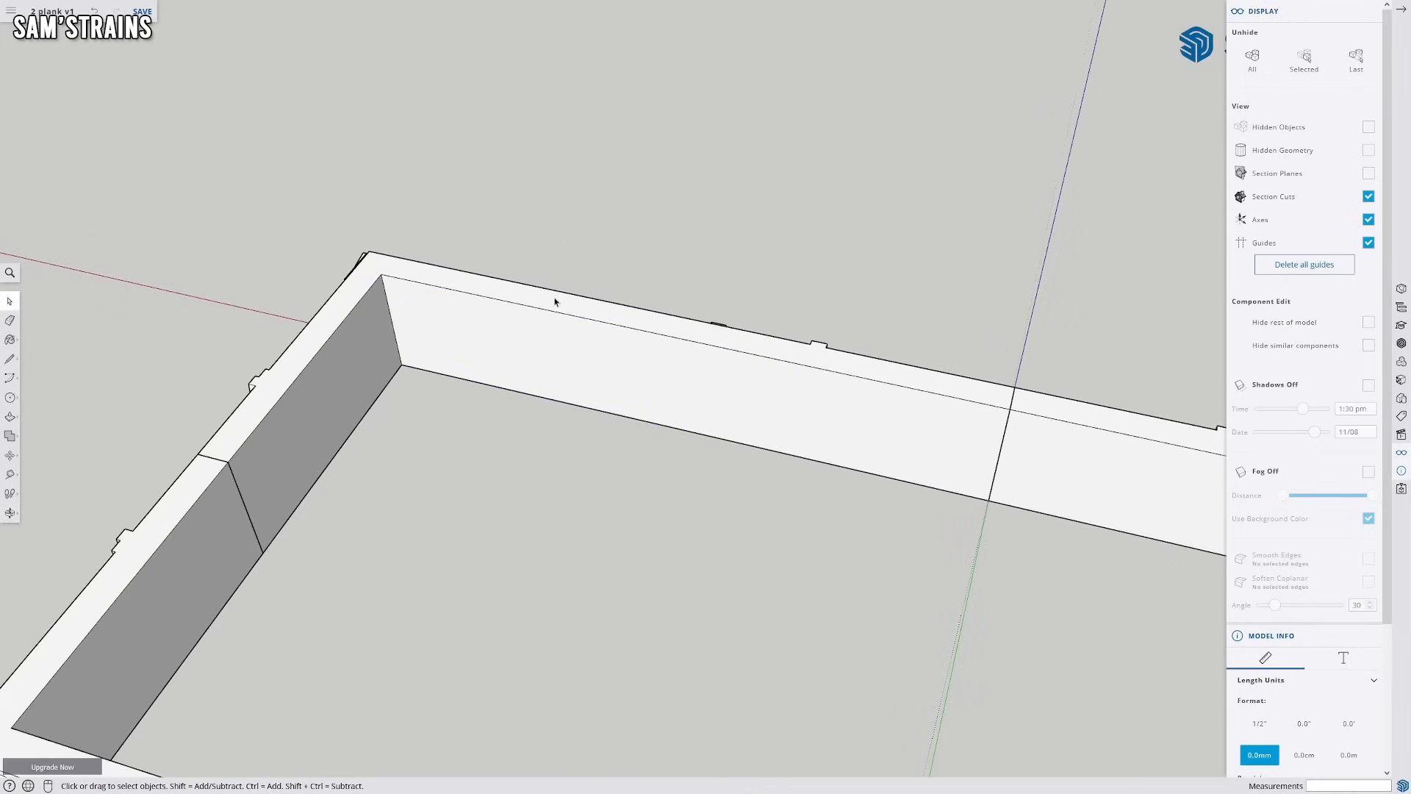
click(450, 332)
click(594, 213)
Draw two perpendicular lines across the box's open floor from the inner bottom midpoints of the end panel and long side so they cross
click(11, 361)
scroll(276, 407, up, 4)
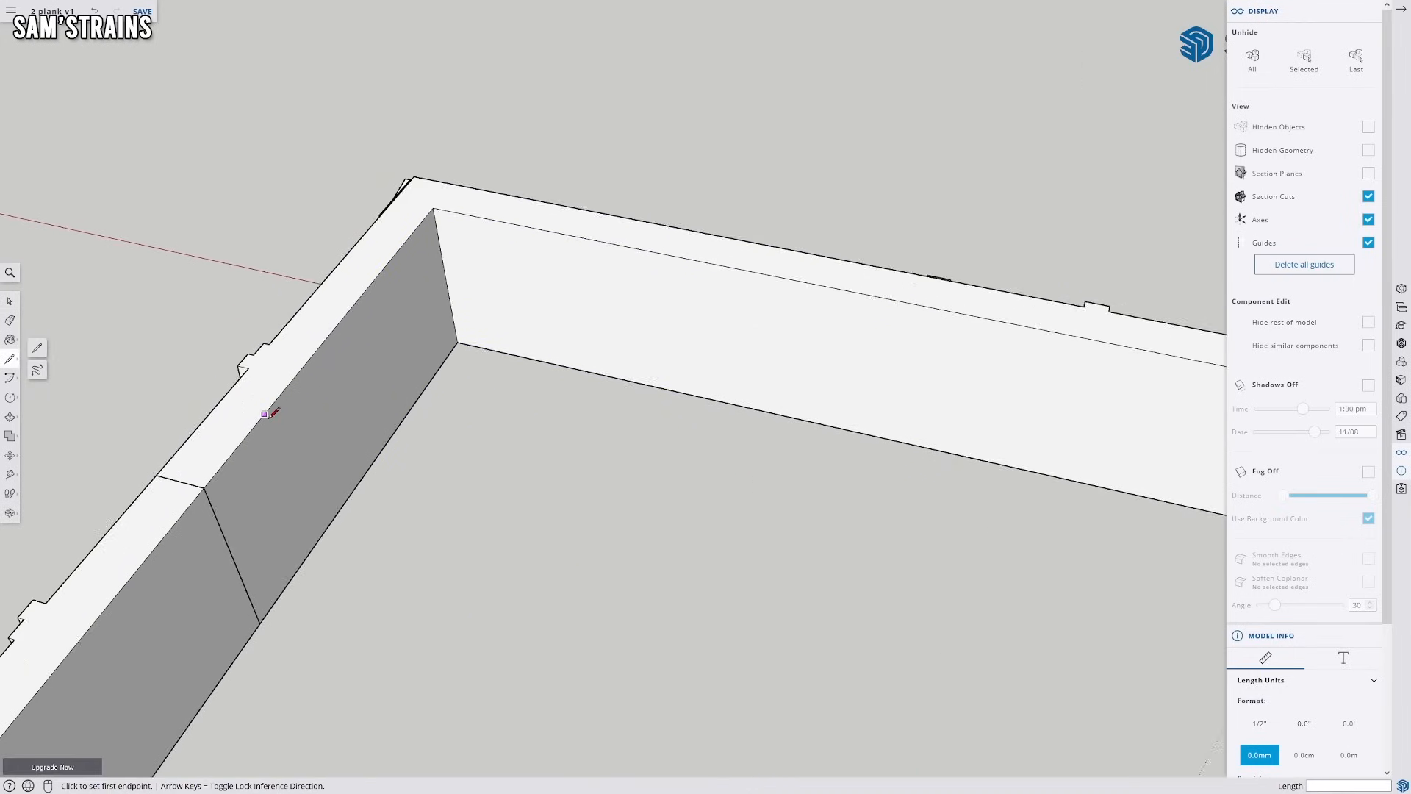
scroll(371, 357, up, 2)
click(509, 328)
scroll(1137, 743, down, 2)
shift+middle_drag(1195, 611, 195, 363)
click(873, 426)
mouse_move(629, 753)
middle_down()
mouse_move(788, 549)
mouse_move(649, 551)
middle_up()
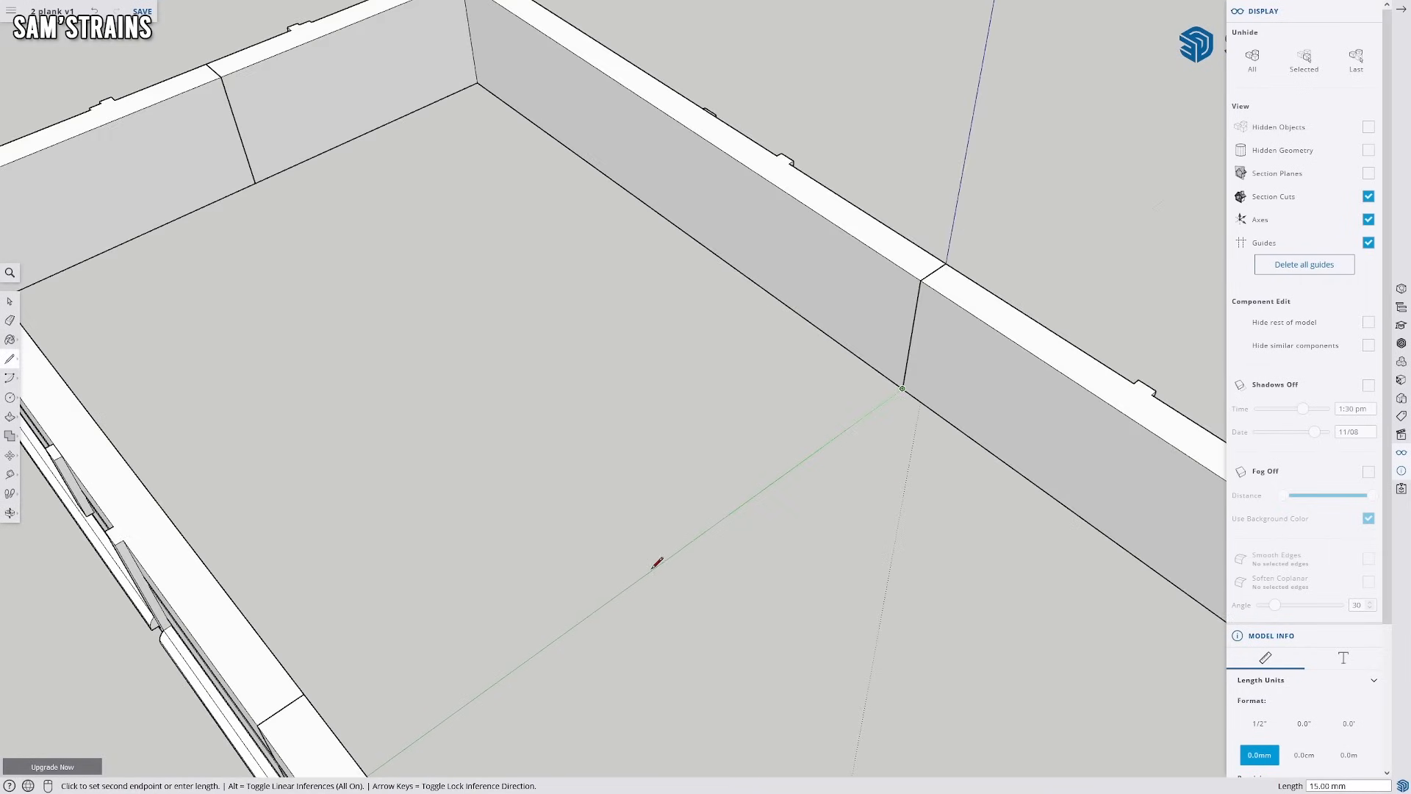
key(Escape)
click(255, 182)
click(739, 636)
key(Escape)
click(902, 387)
click(661, 563)
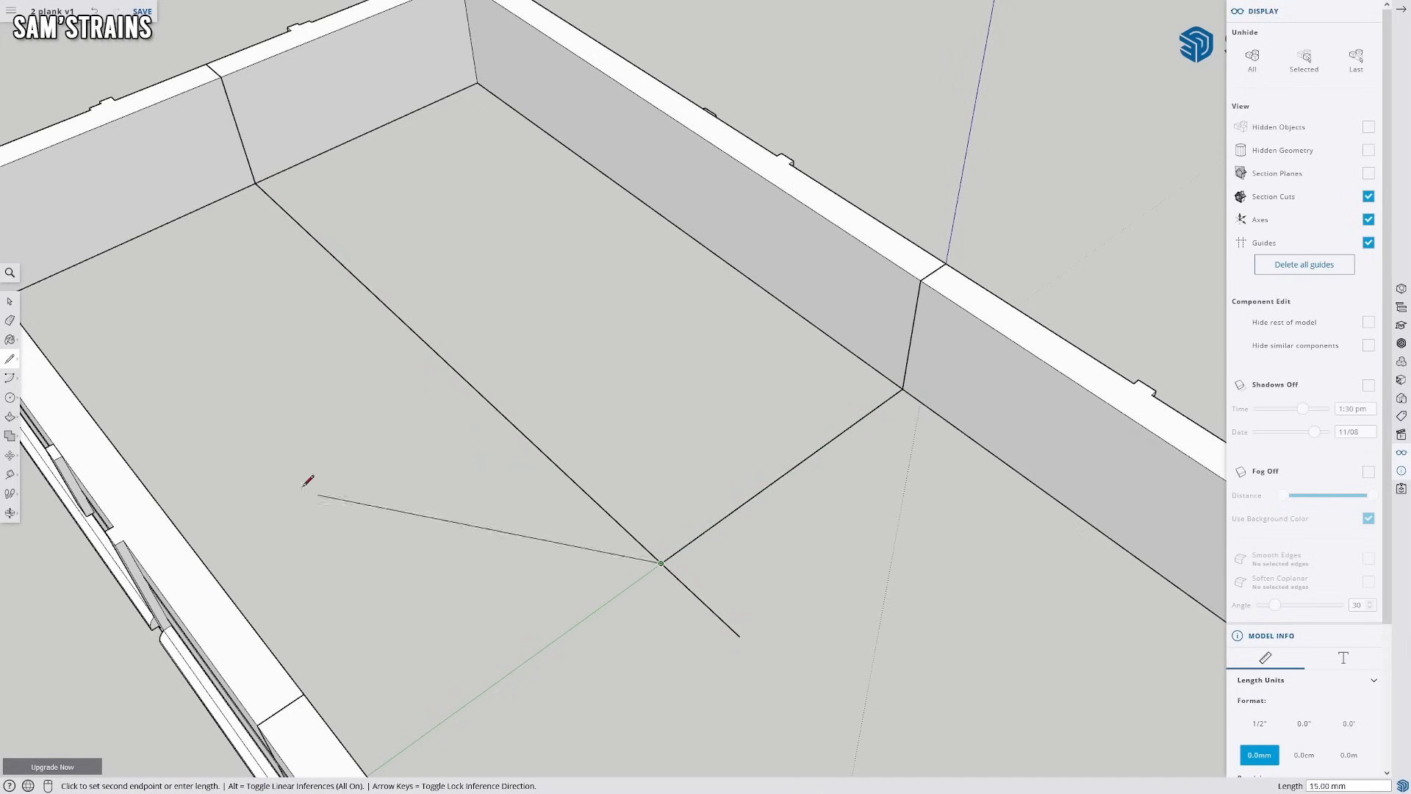
key(Escape)
Erase the line overshoot past the crossing and retrace the floor quarter's edges to form a rectangular face about 33.4 by 14.4 mm
click(10, 320)
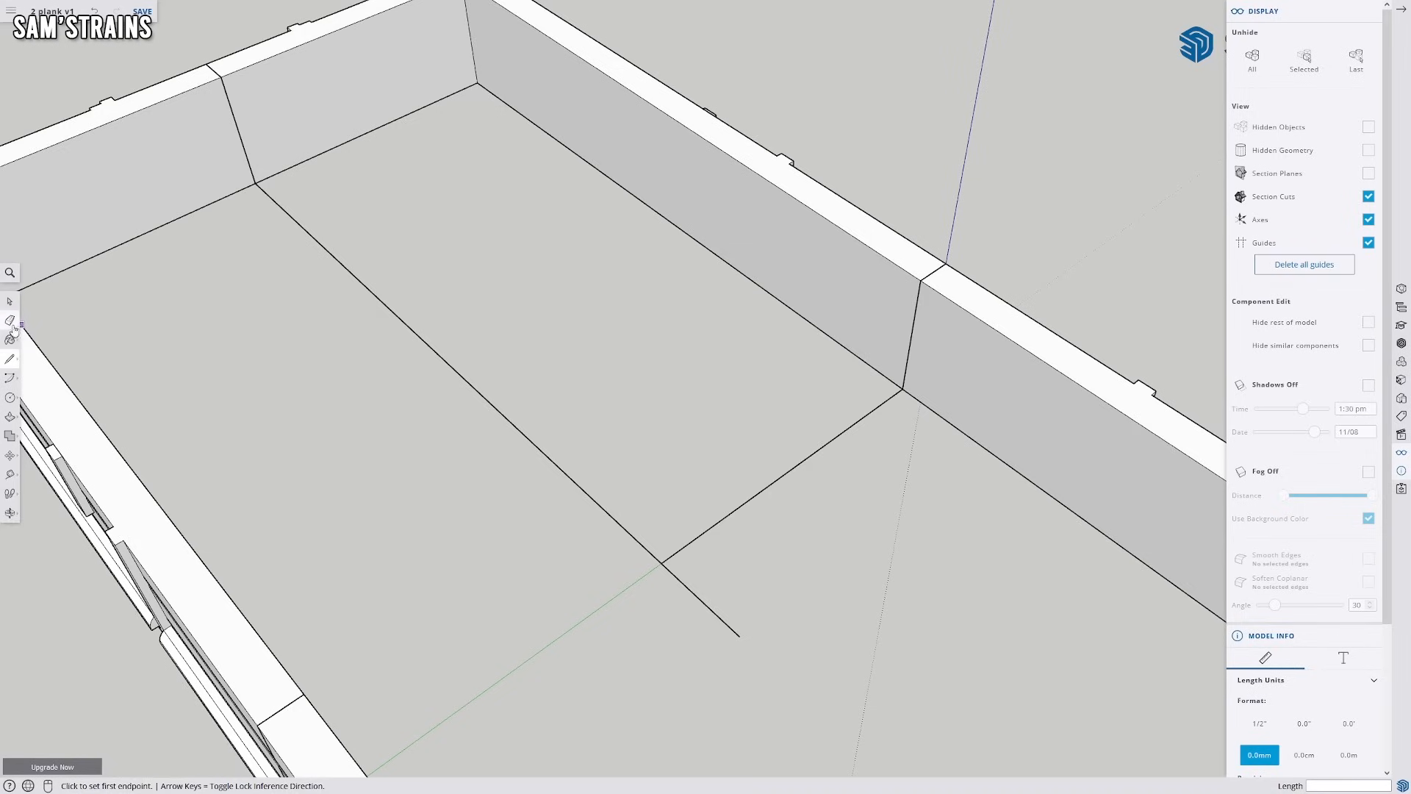
click(683, 584)
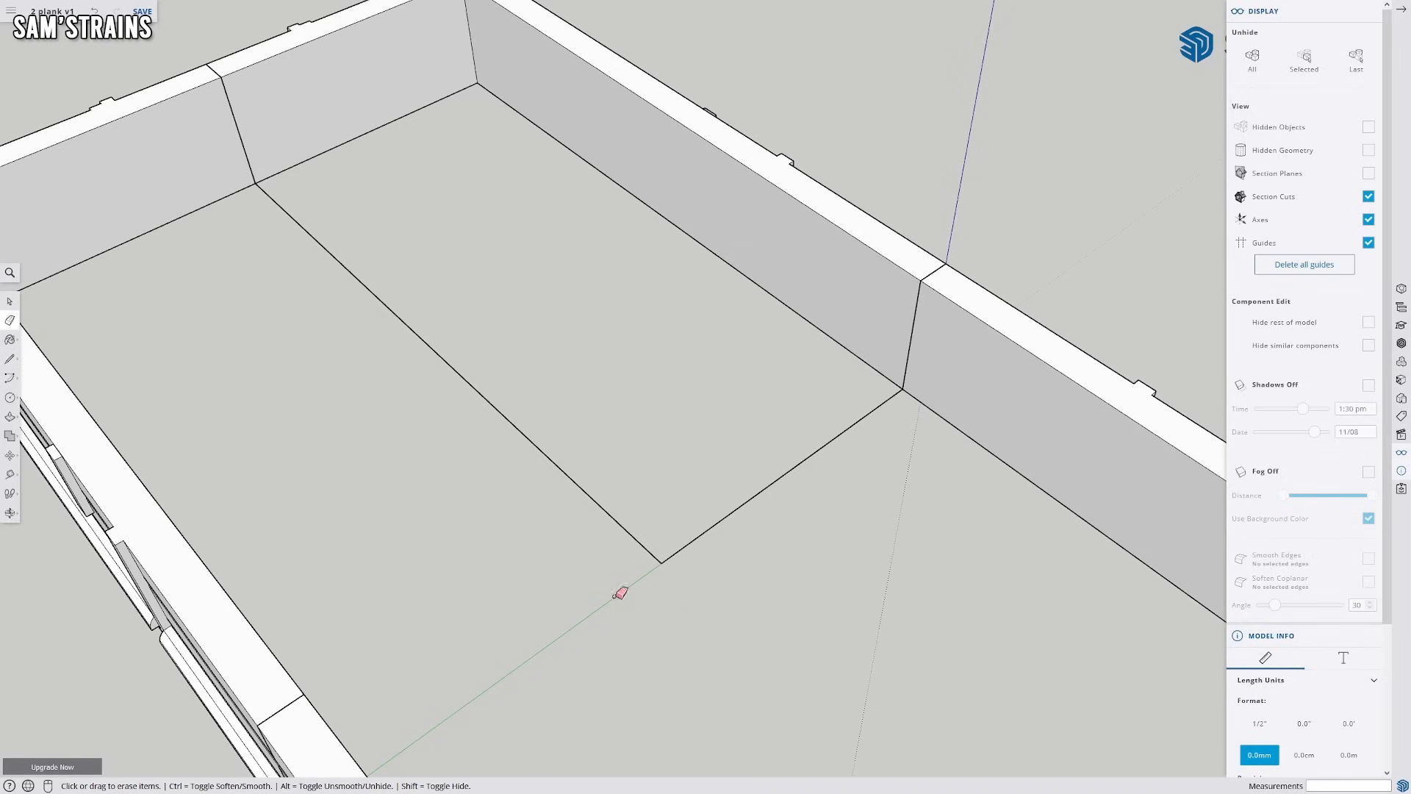
click(9, 359)
click(661, 563)
click(259, 186)
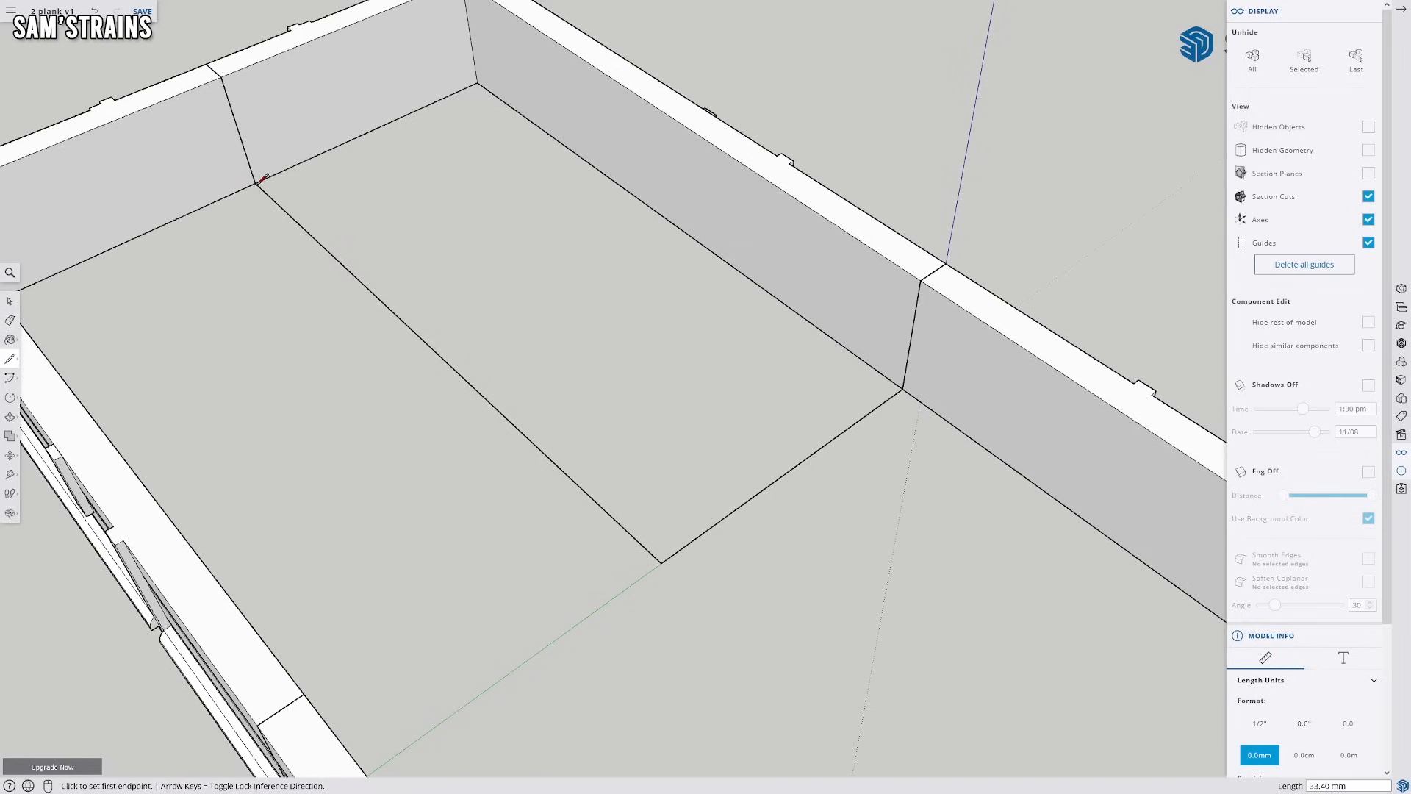
click(255, 183)
click(477, 83)
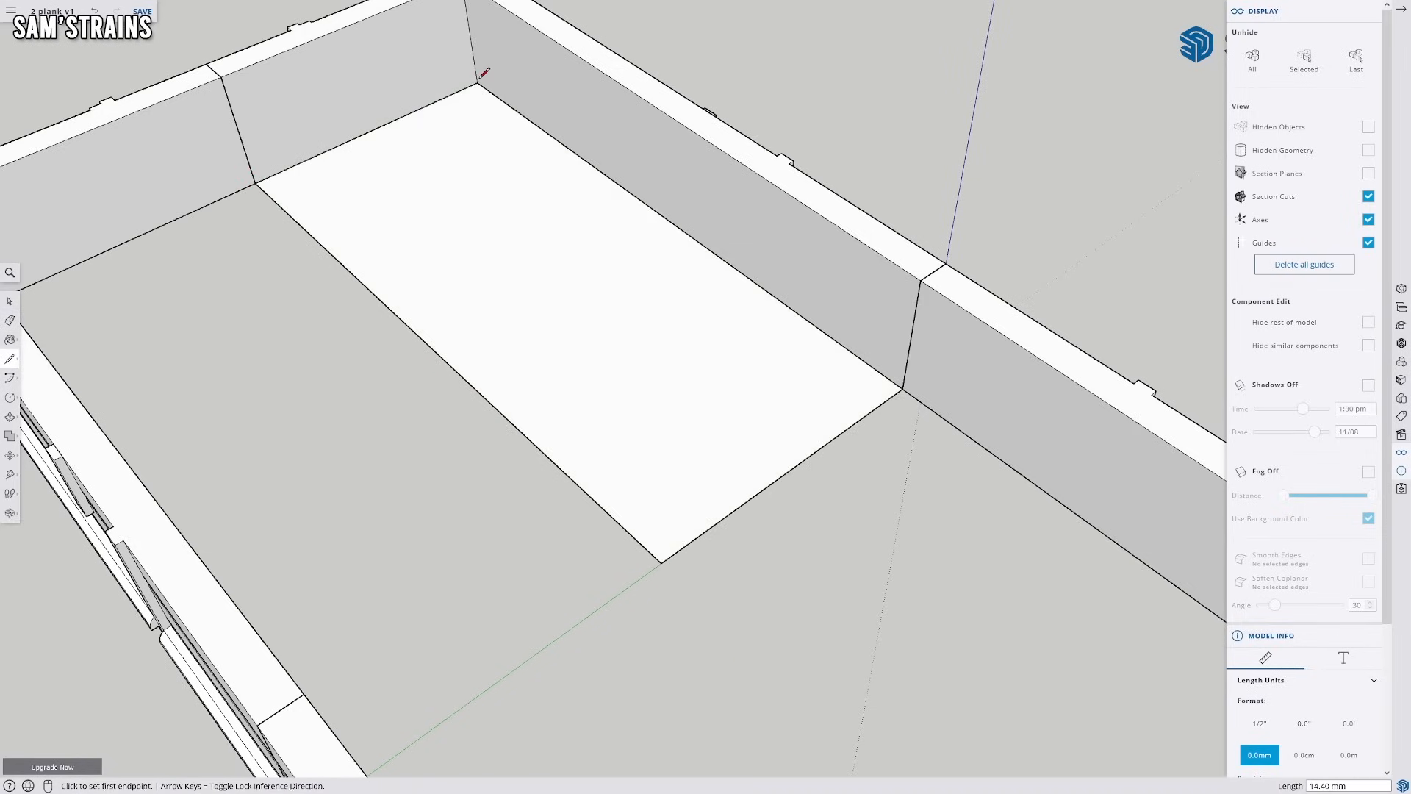
Push/Pull the floor-quarter face 2.64 mm upward into a solid block
scroll(348, 451, down, 2)
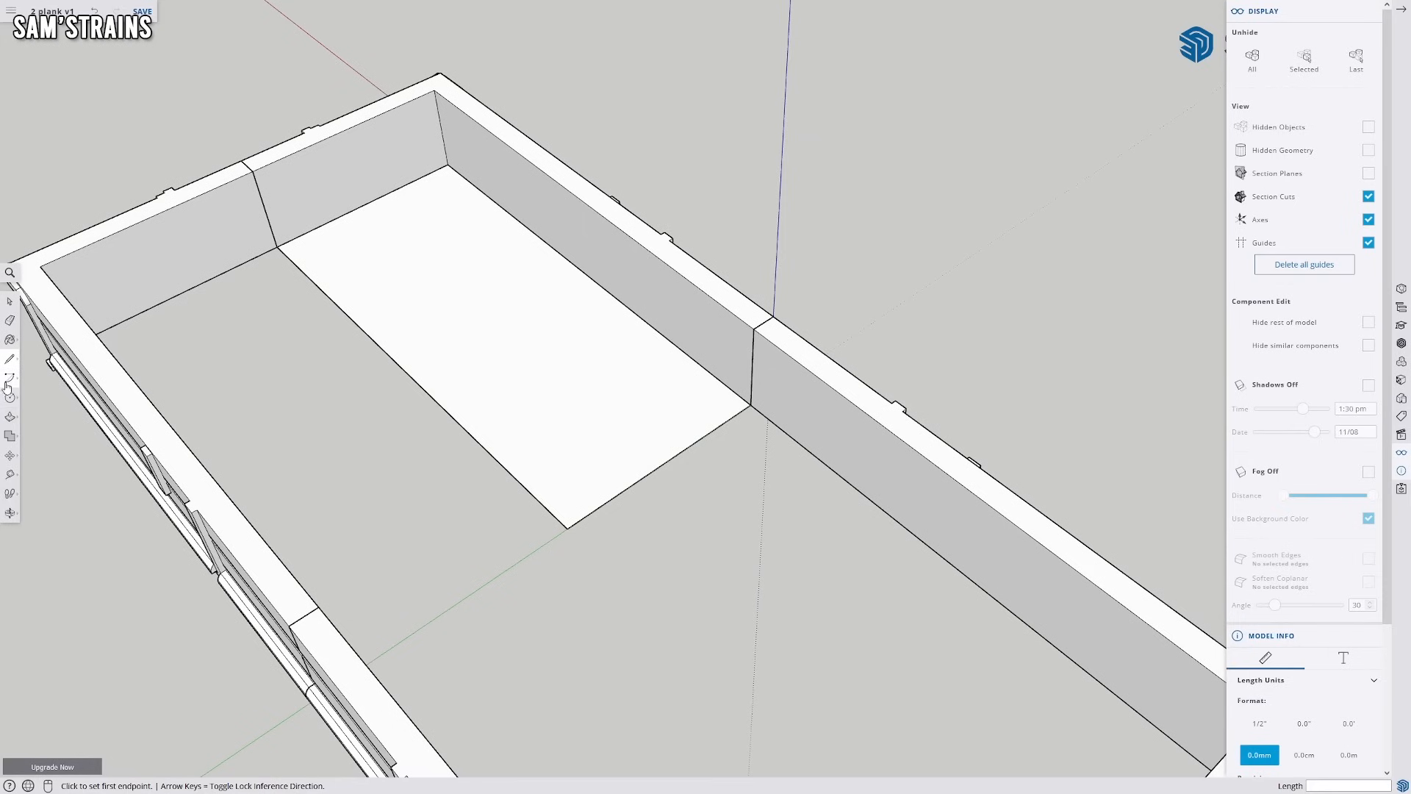
click(10, 416)
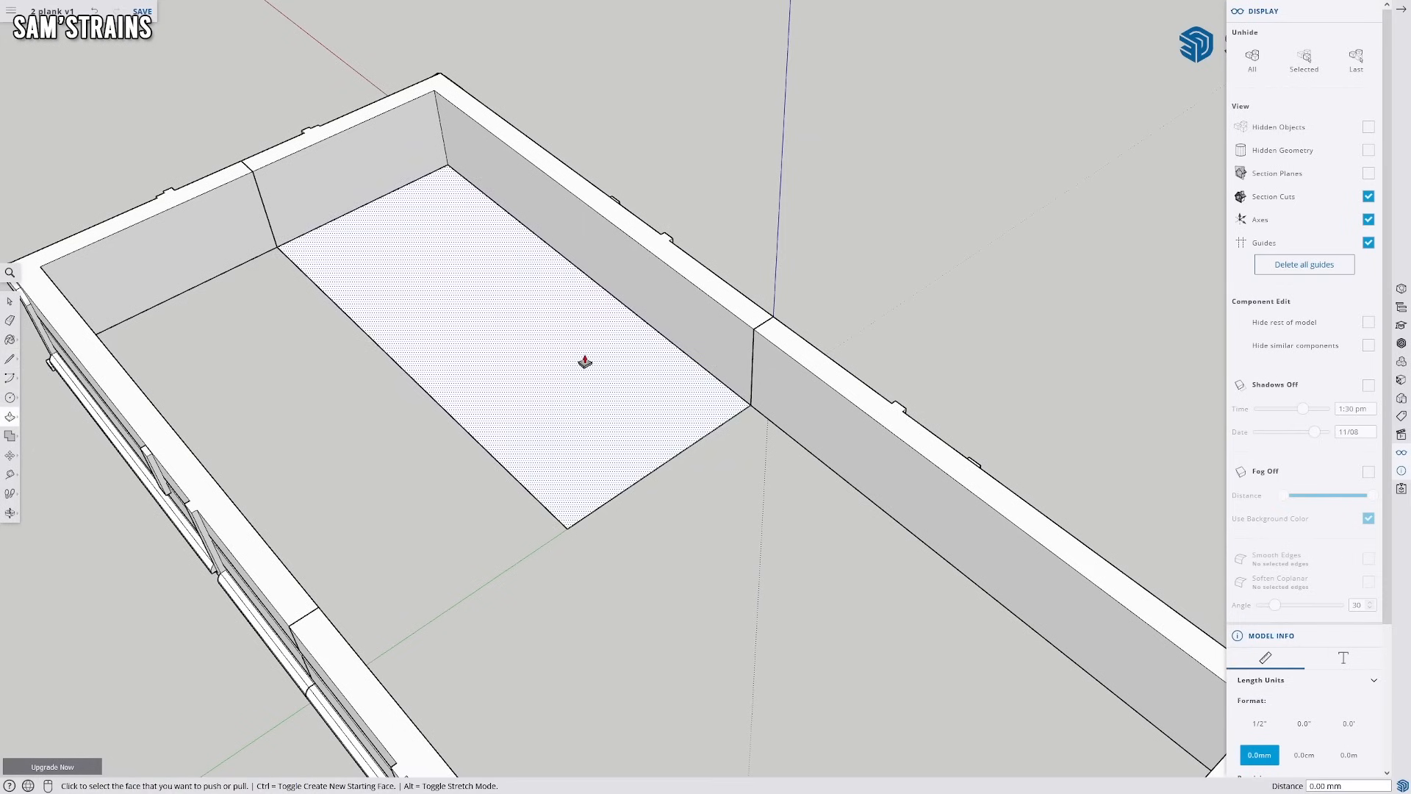
click(563, 368)
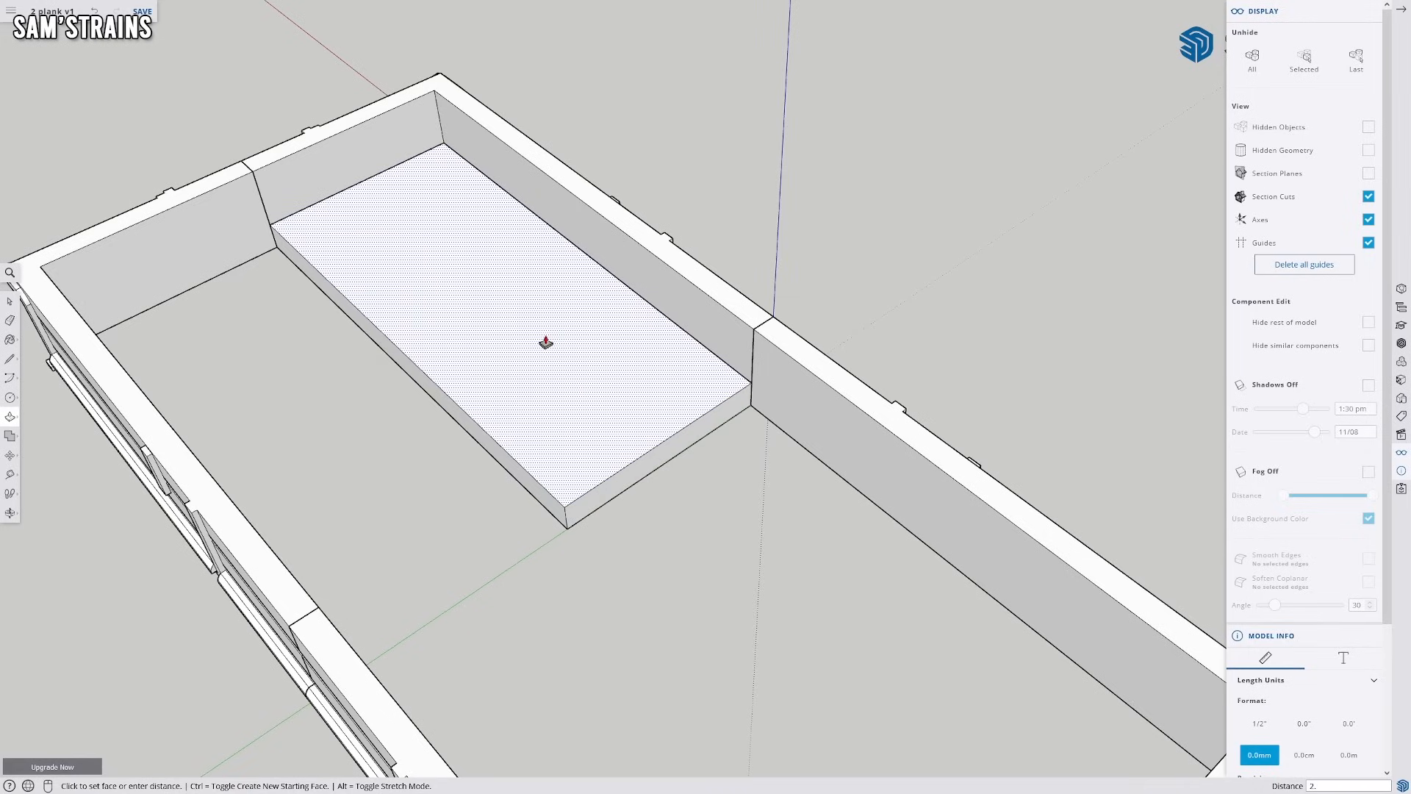
click(546, 343)
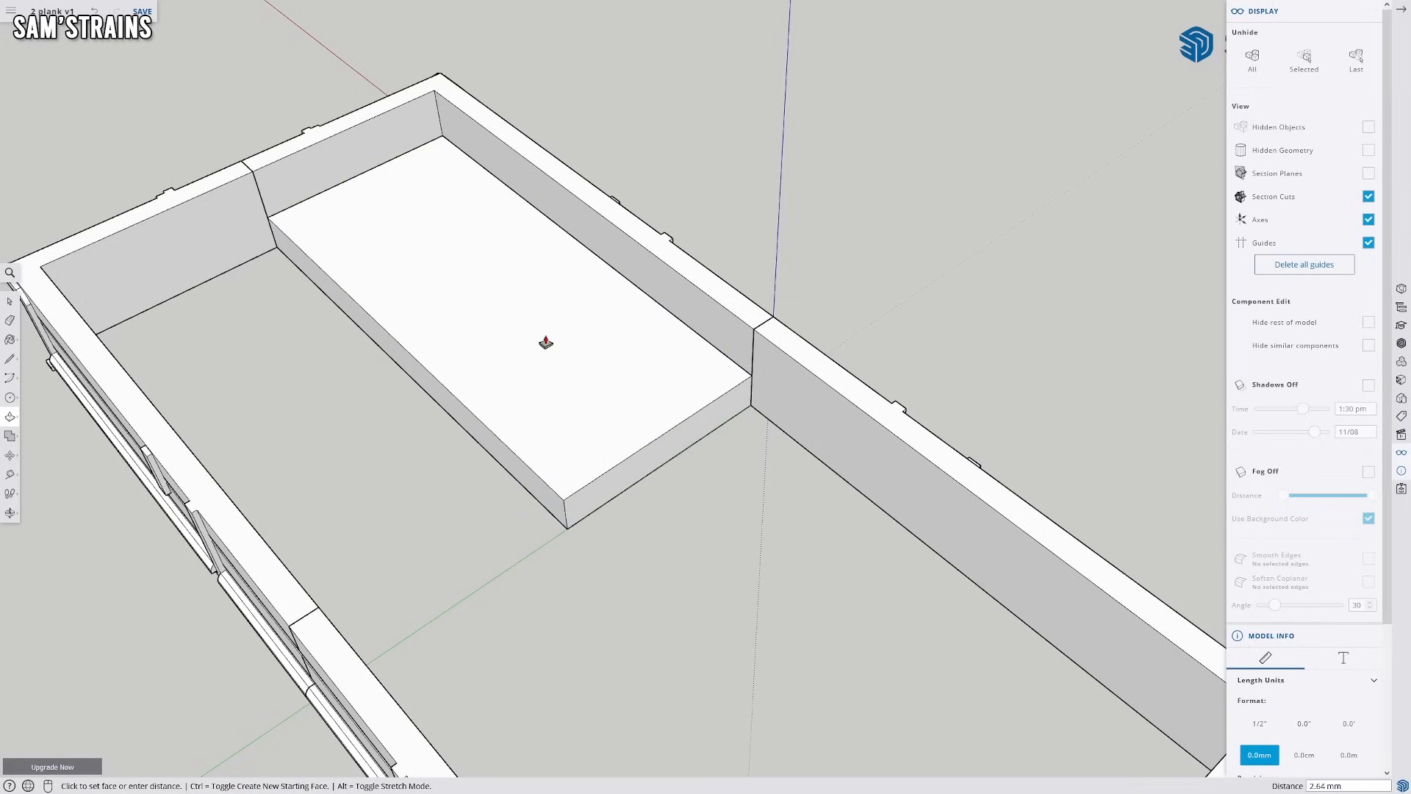
middle_drag(762, 513, 860, 379)
key(p)
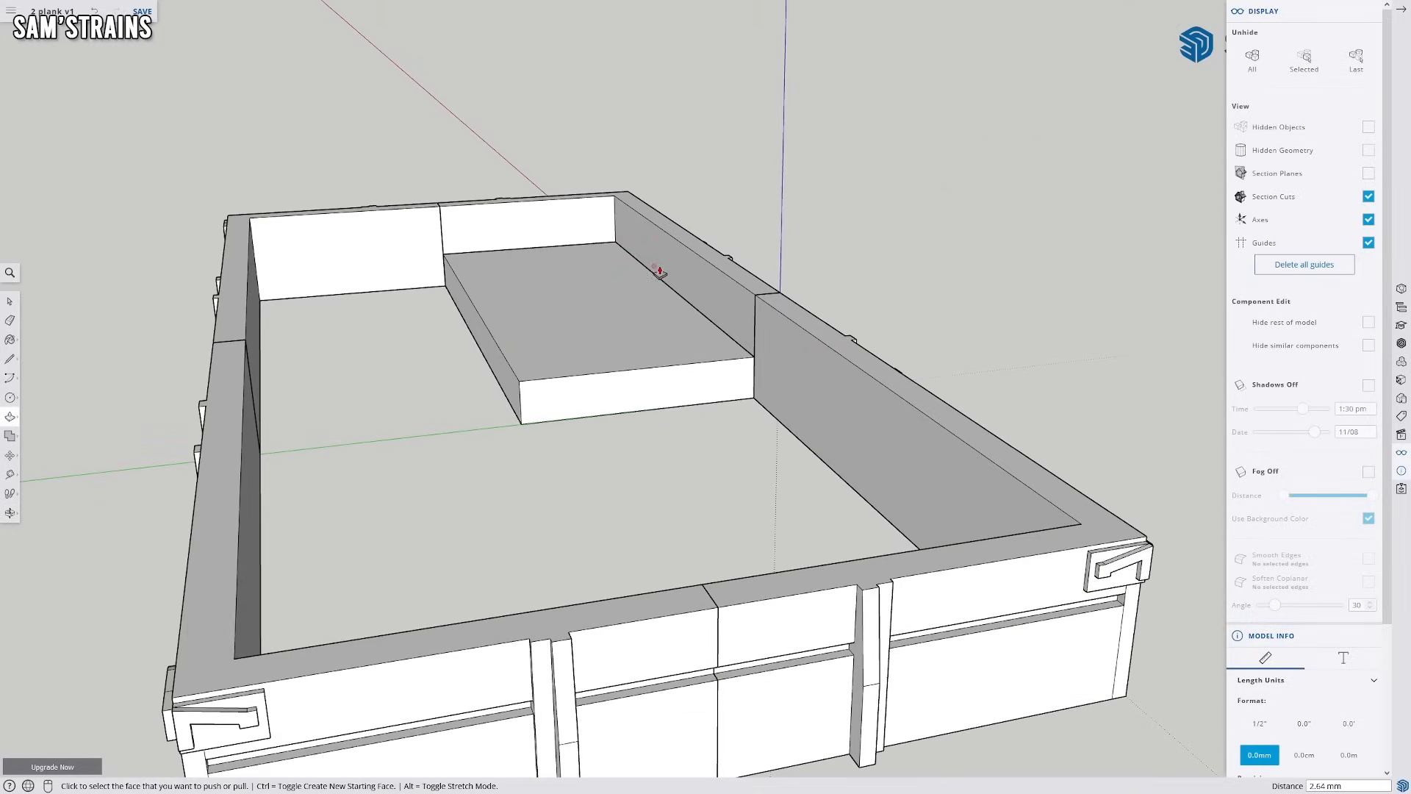
Select only the floor block, without the surrounding panels, and make it a component with the definition name "Bas"
middle_drag(463, 234, 813, 536)
click(10, 303)
middle_drag(515, 441, 772, 596)
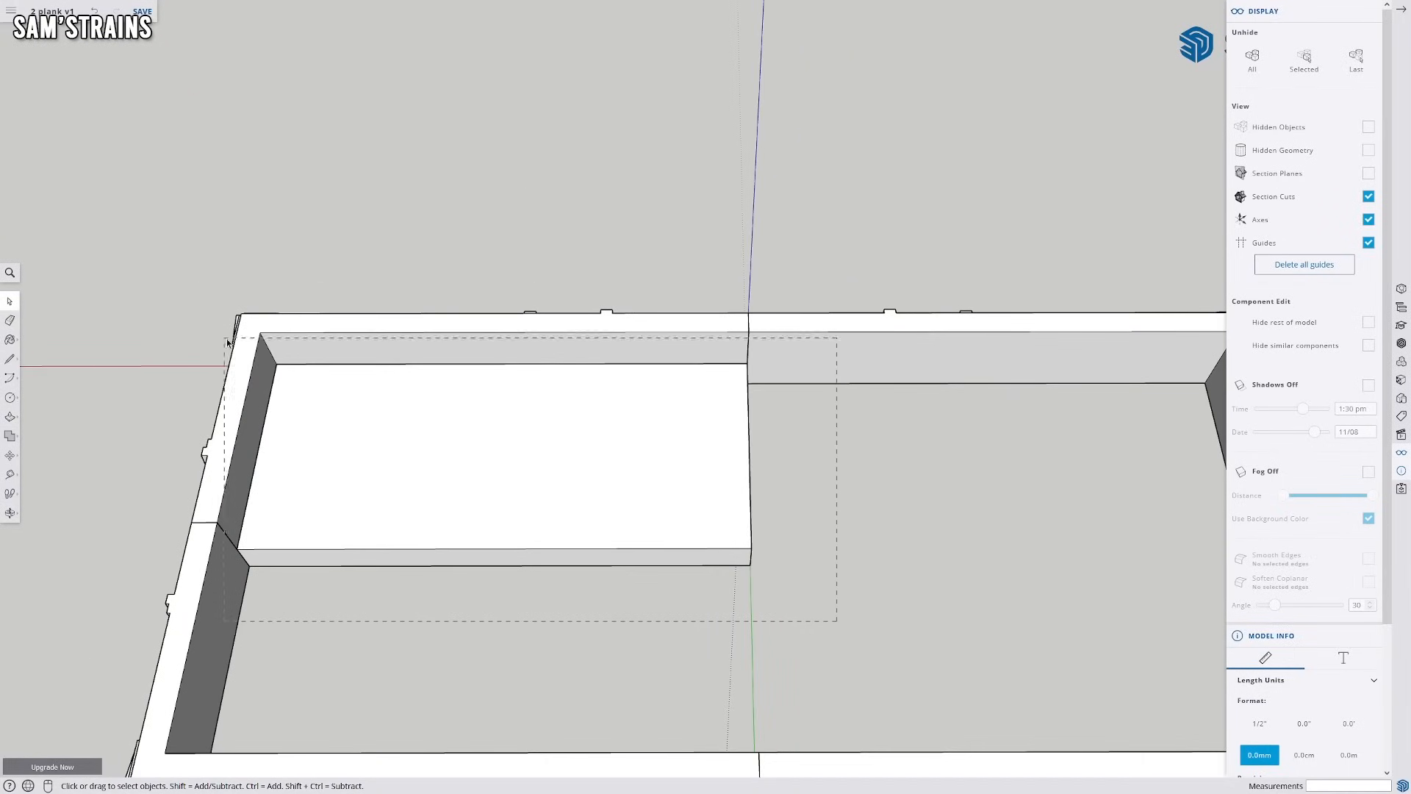
drag(228, 342, 252, 344)
click(462, 600)
scroll(457, 466, down, 3)
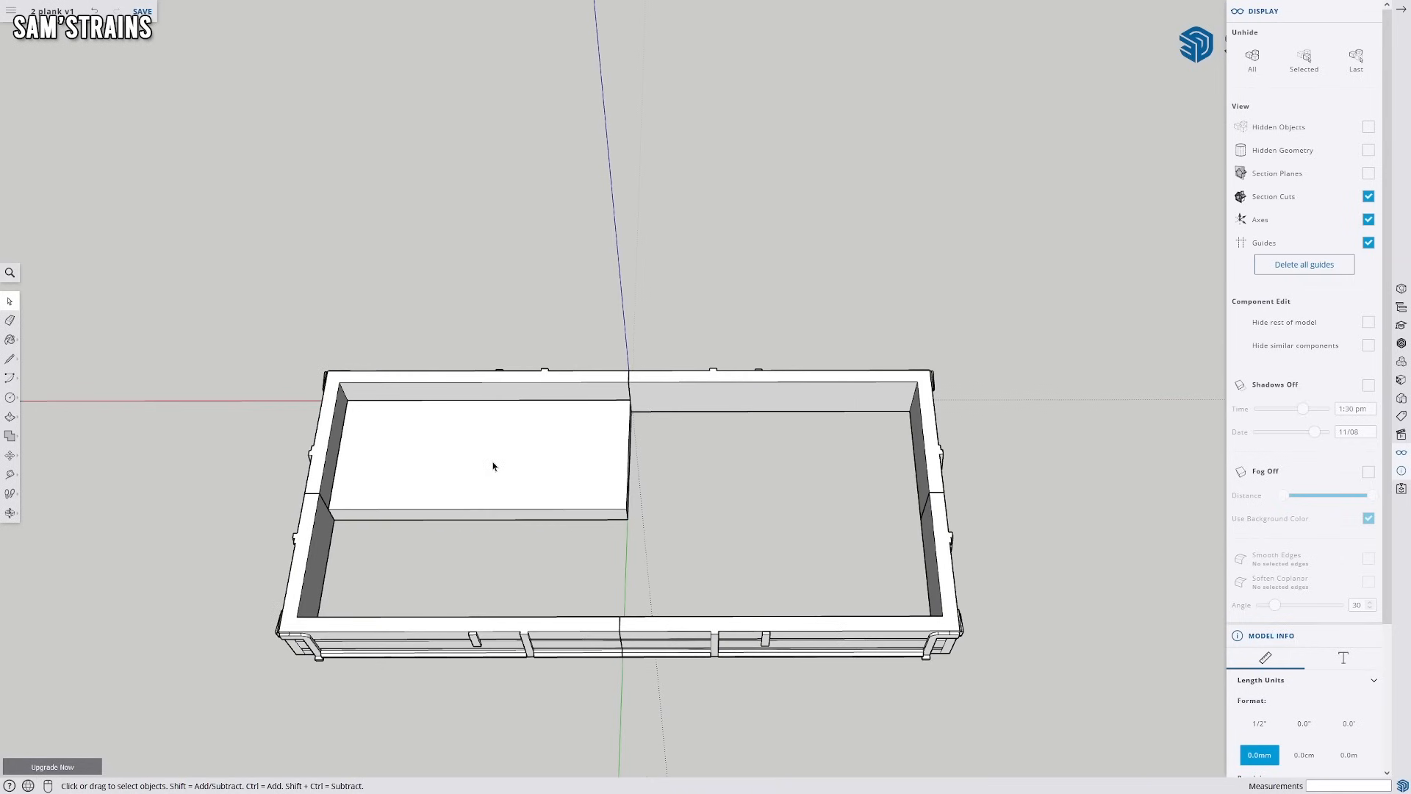
drag(613, 528, 281, 379)
shift+click(423, 390)
shift+click(650, 380)
shift+click(306, 578)
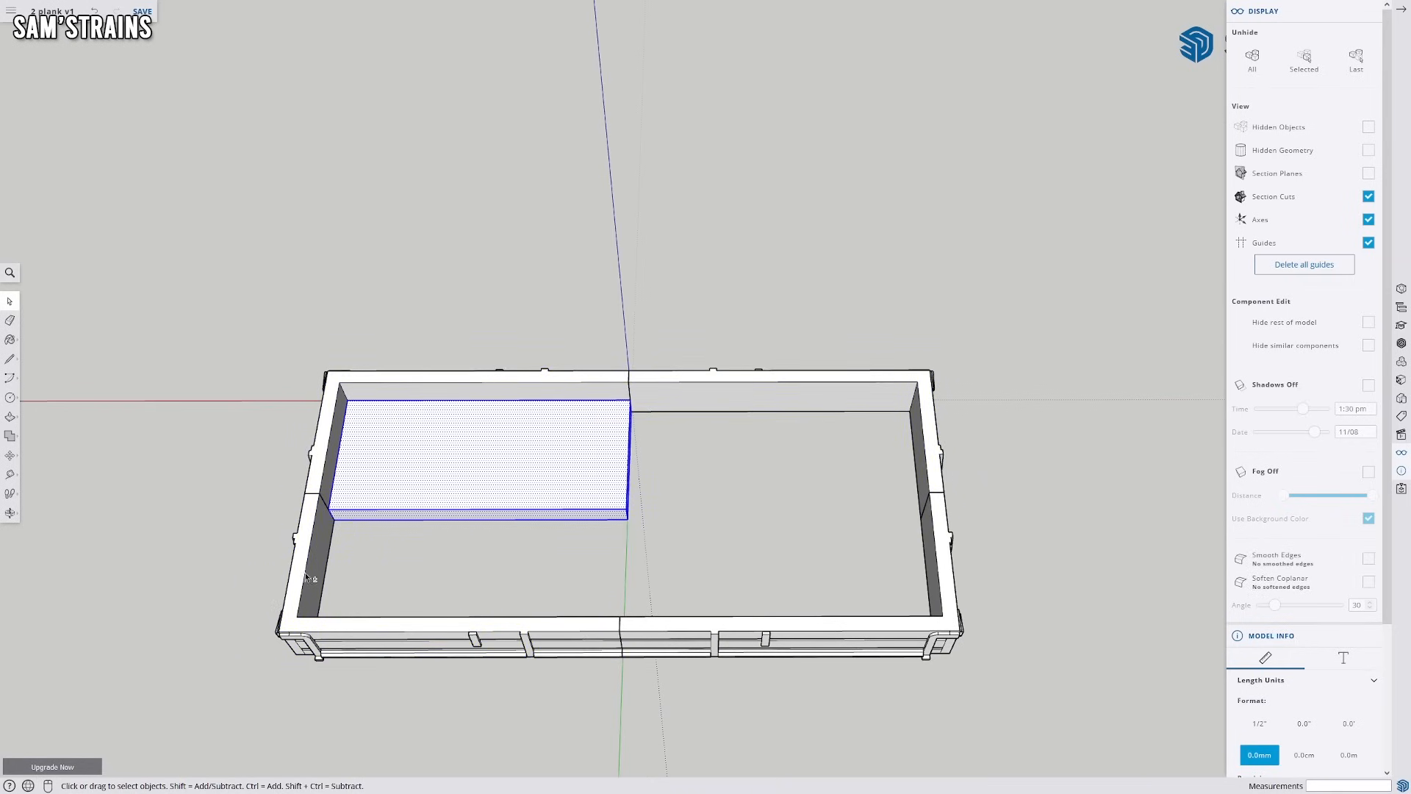
right_click(492, 516)
click(572, 625)
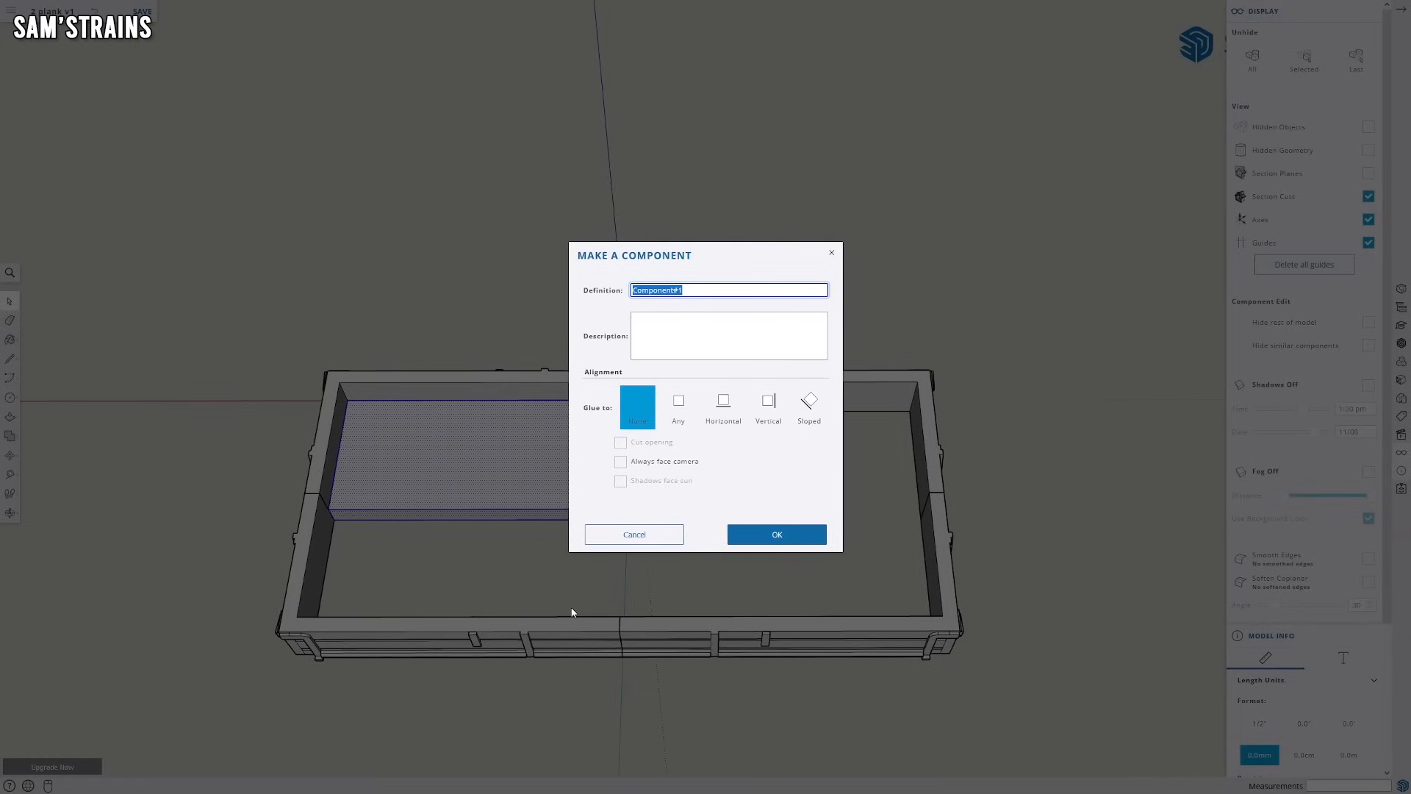
text(Bas)
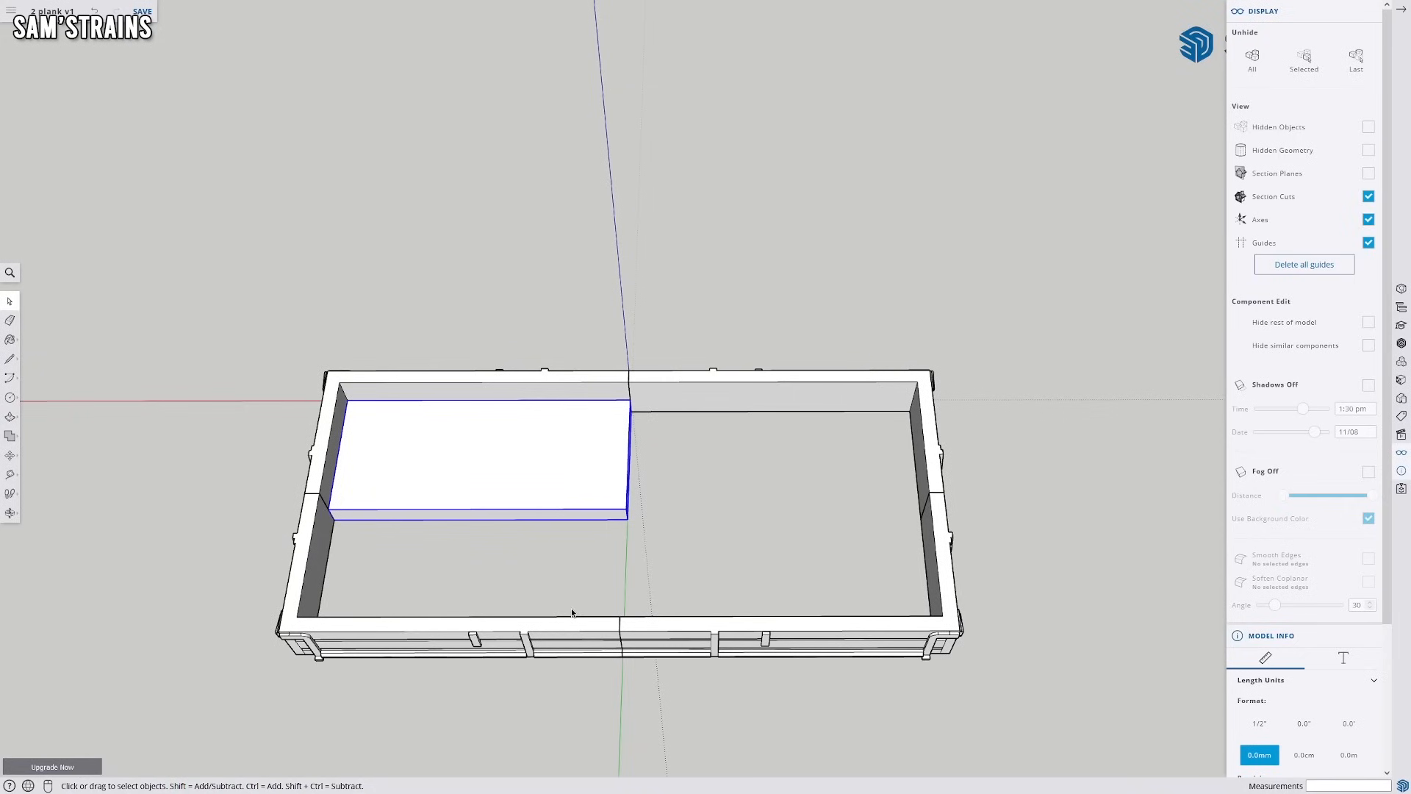
Open the floor block component, mark 0.92 mm from its centre end, and draw a line across the top face parallel to that end
scroll(567, 573, up, 6)
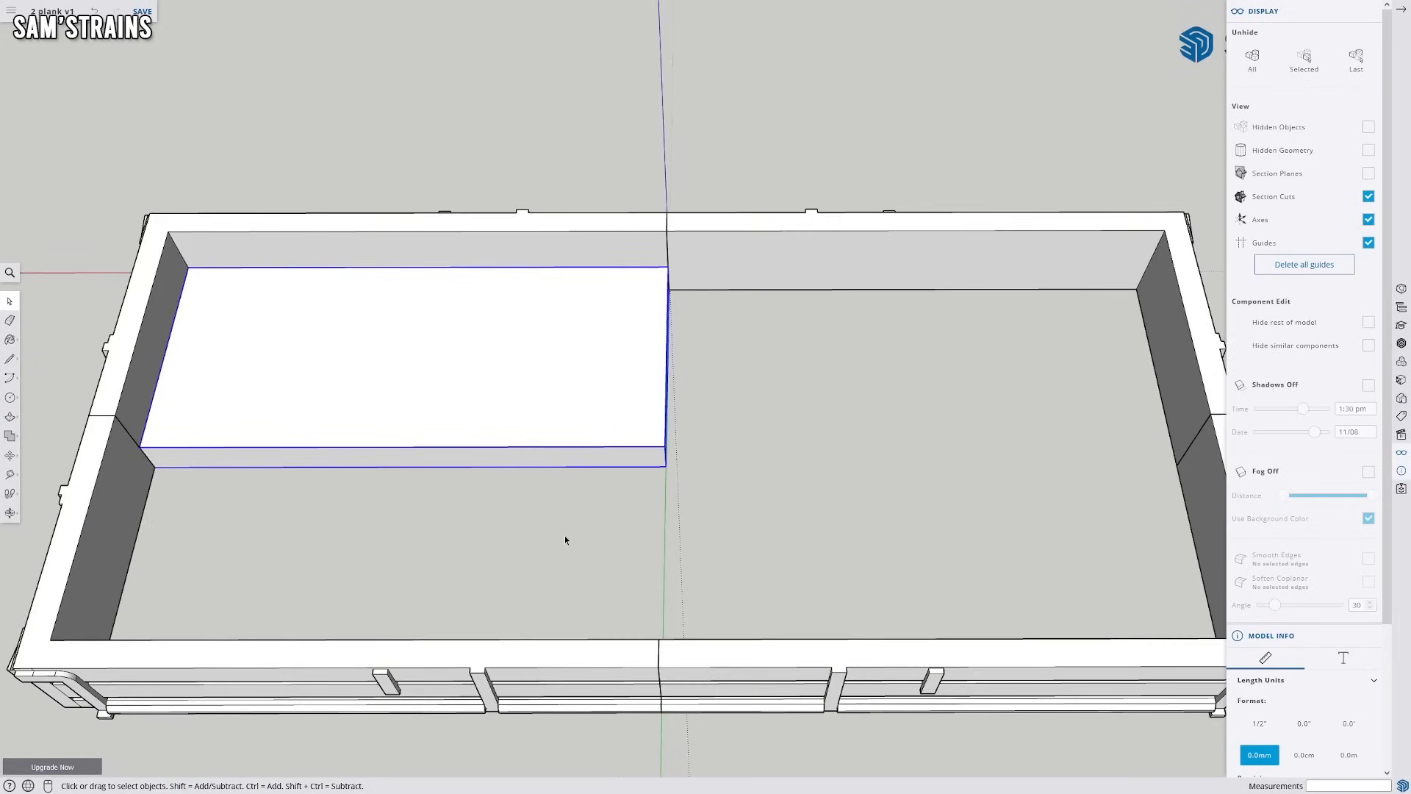
shift+middle_drag(459, 475, 618, 586)
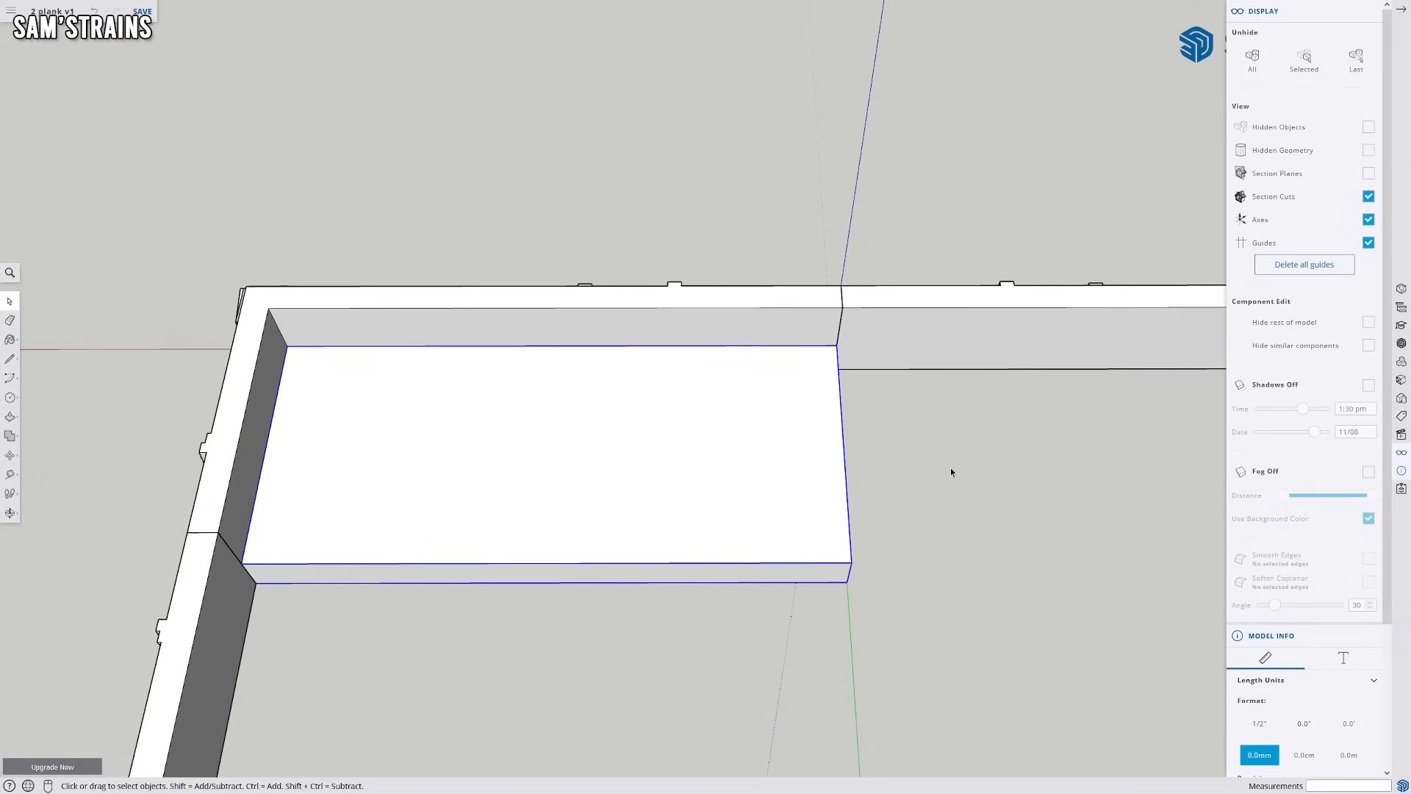
scroll(950, 468, up, 4)
double_click(391, 391)
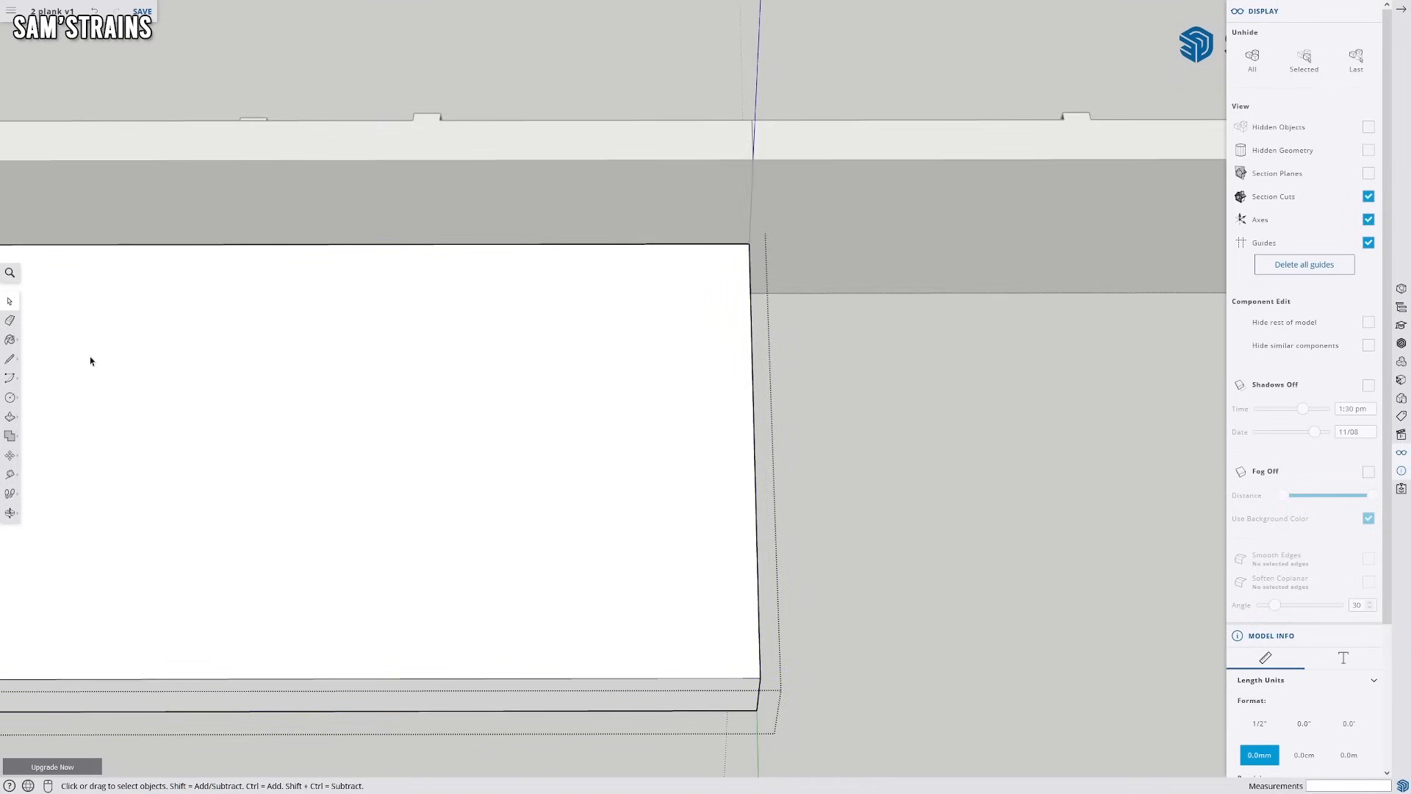
click(9, 358)
click(761, 677)
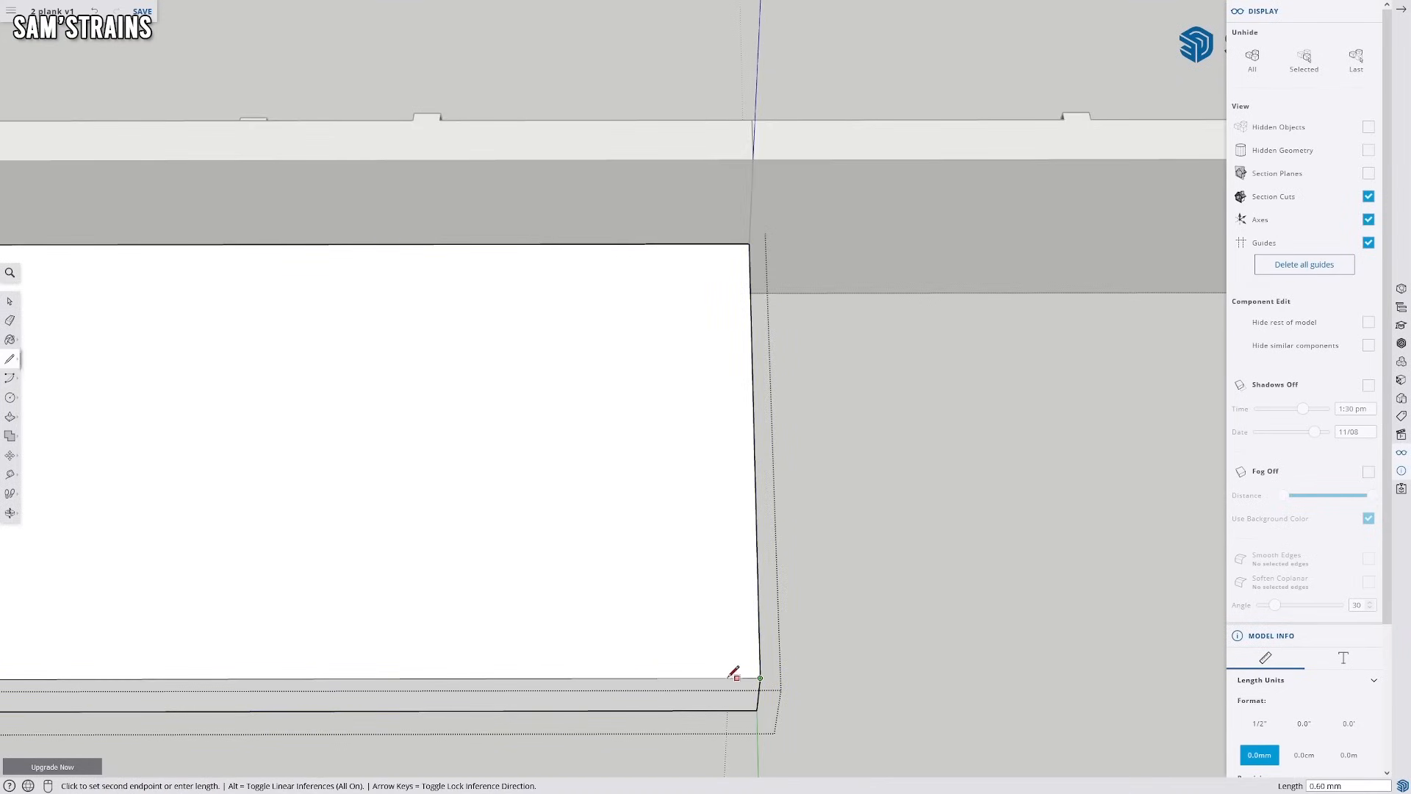
key(Escape)
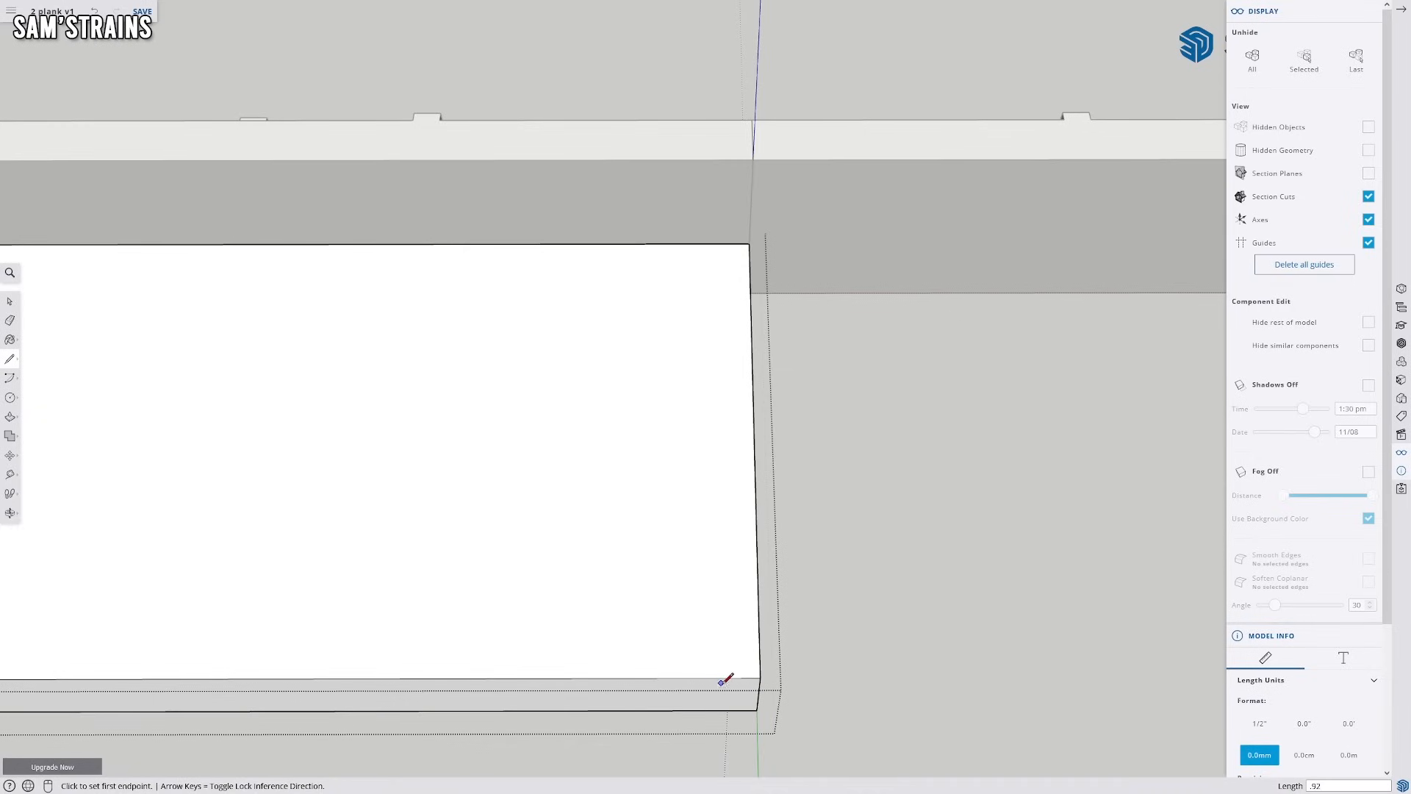
click(725, 674)
click(724, 245)
scroll(692, 413, down, 5)
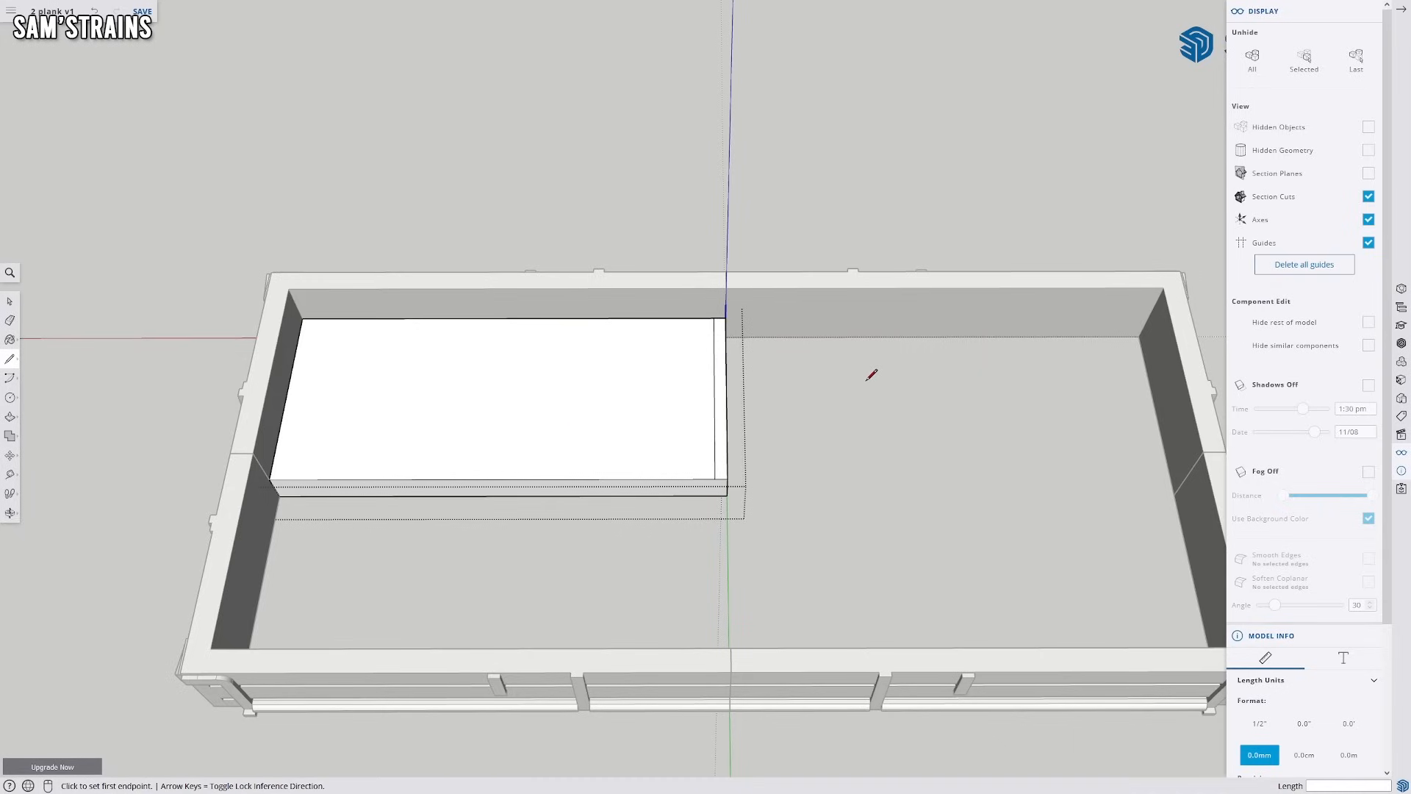
Mark 0.4 mm beyond the first crosswise line on the floor block's top and draw a second parallel line there
scroll(871, 375, up, 2)
scroll(863, 381, up, 2)
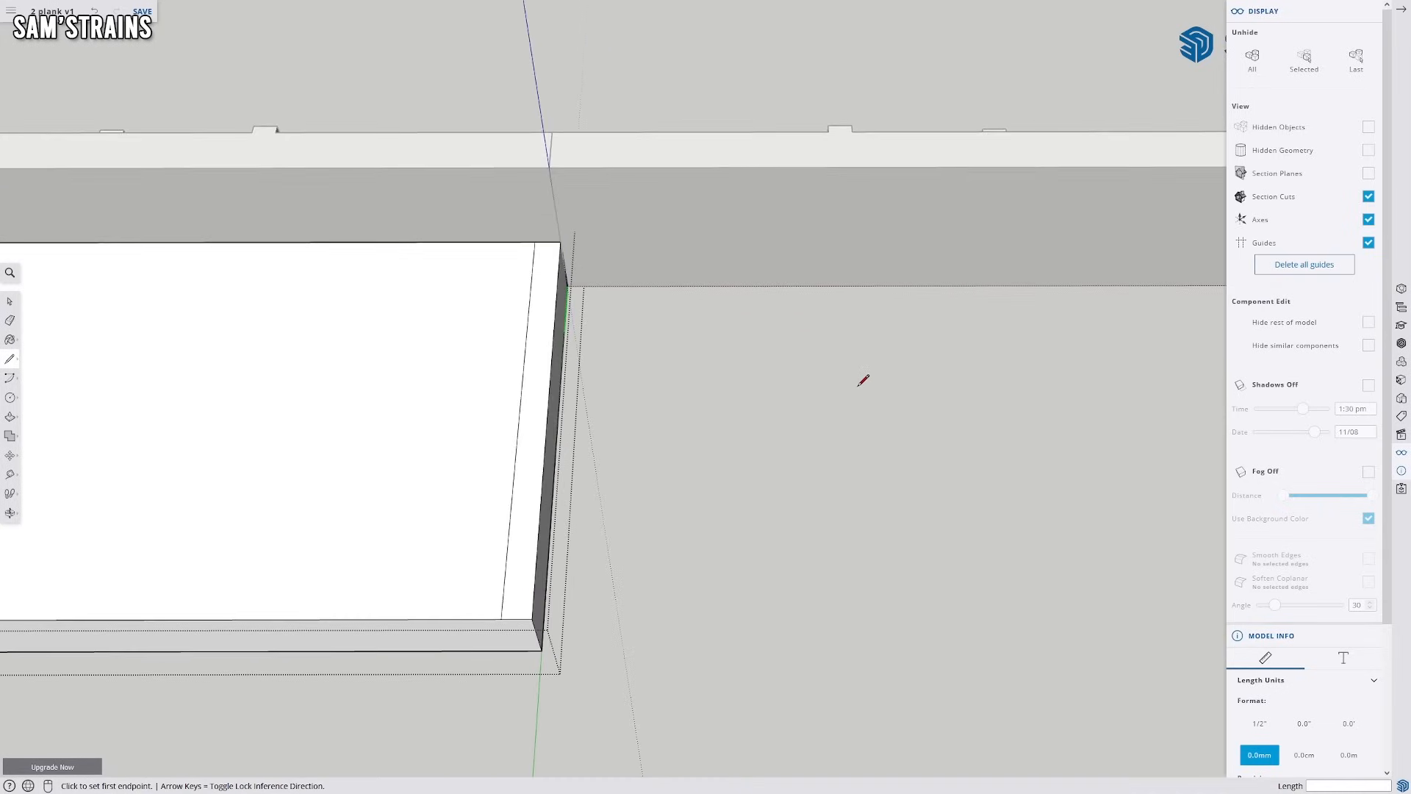
mouse_move(462, 497)
shift+middle_down()
mouse_move(712, 492)
mouse_move(777, 516)
shift+middle_up()
click(877, 639)
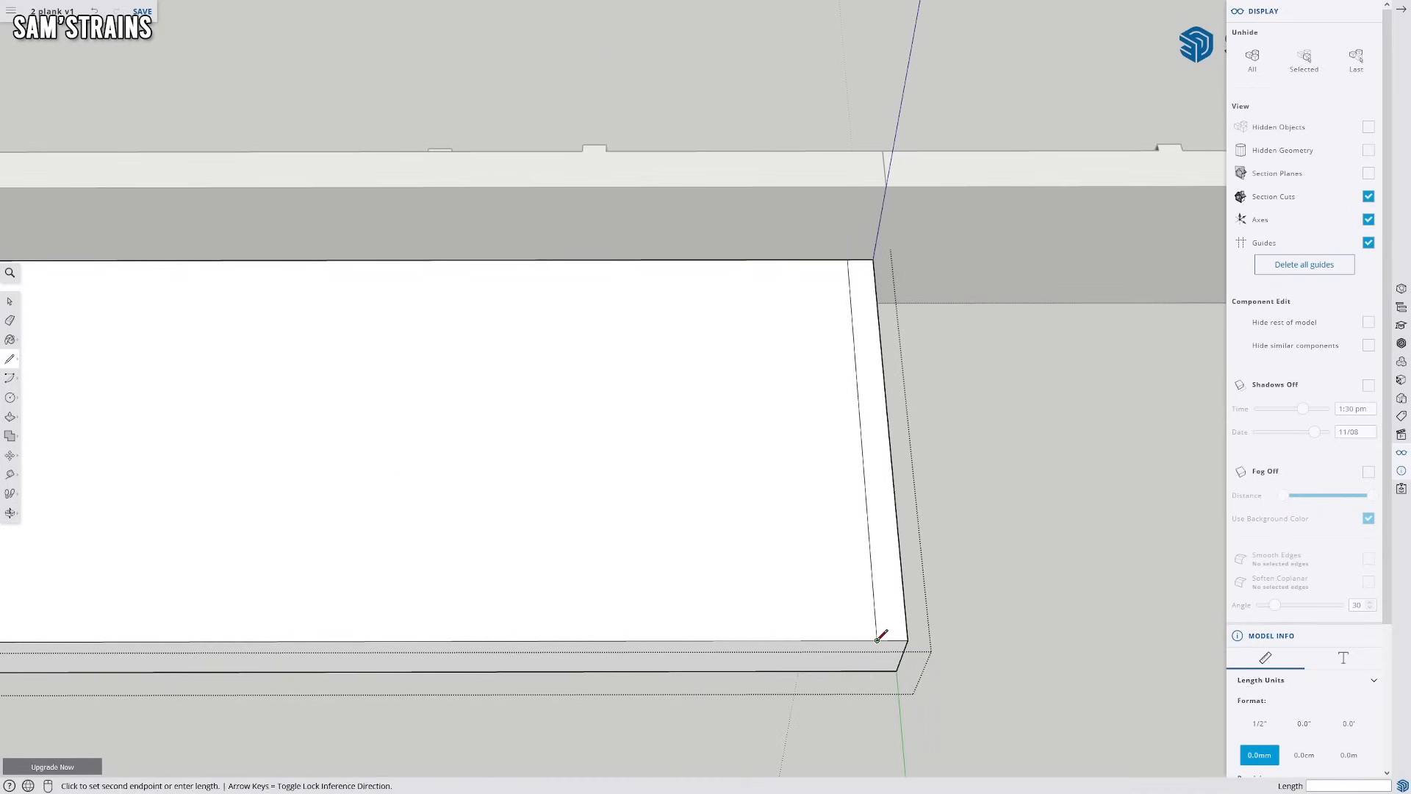
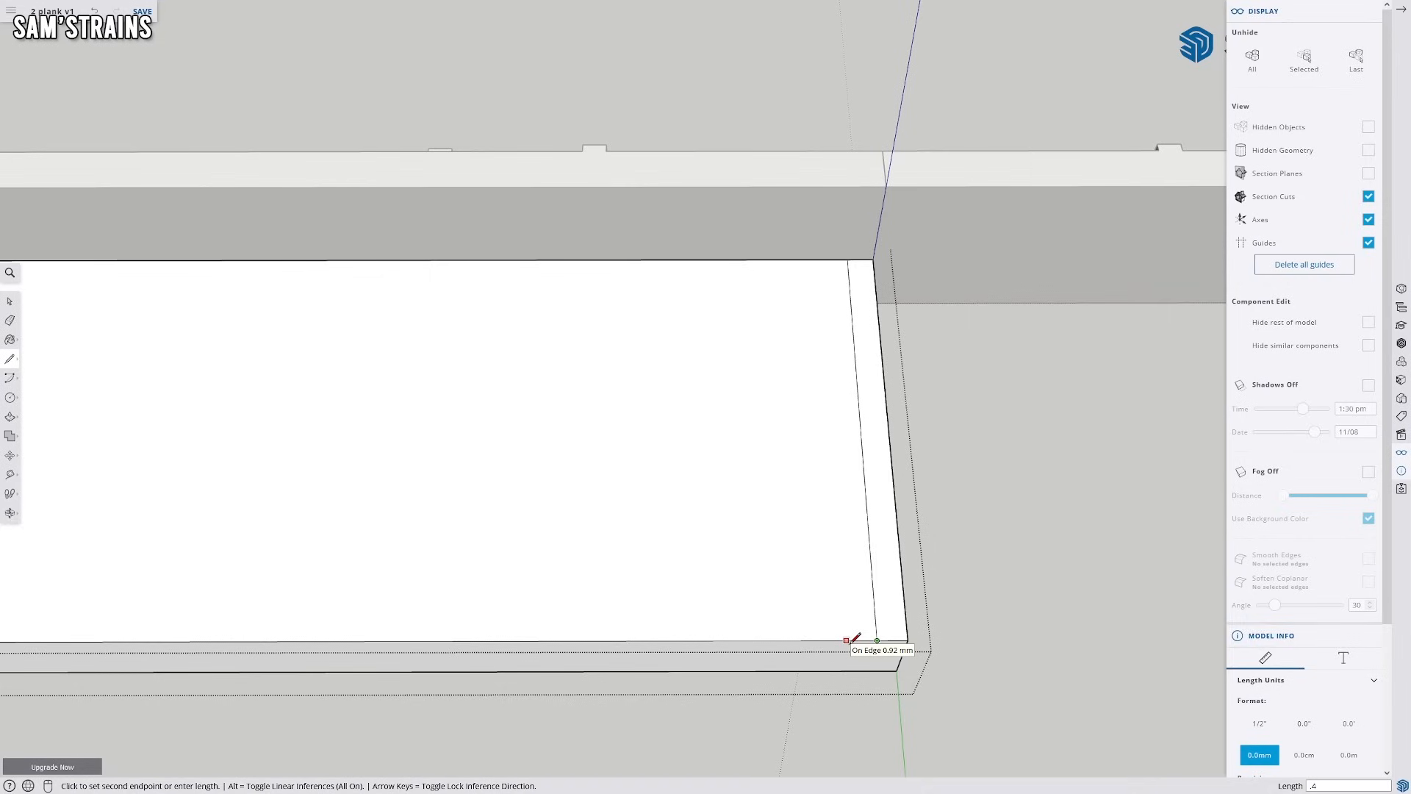
key(Escape)
click(863, 640)
click(838, 260)
Mark 1.84 mm beyond the second crosswise line on the floor block's top and draw a parallel line there
middle_drag(616, 561, 696, 520)
scroll(850, 609, up, 2)
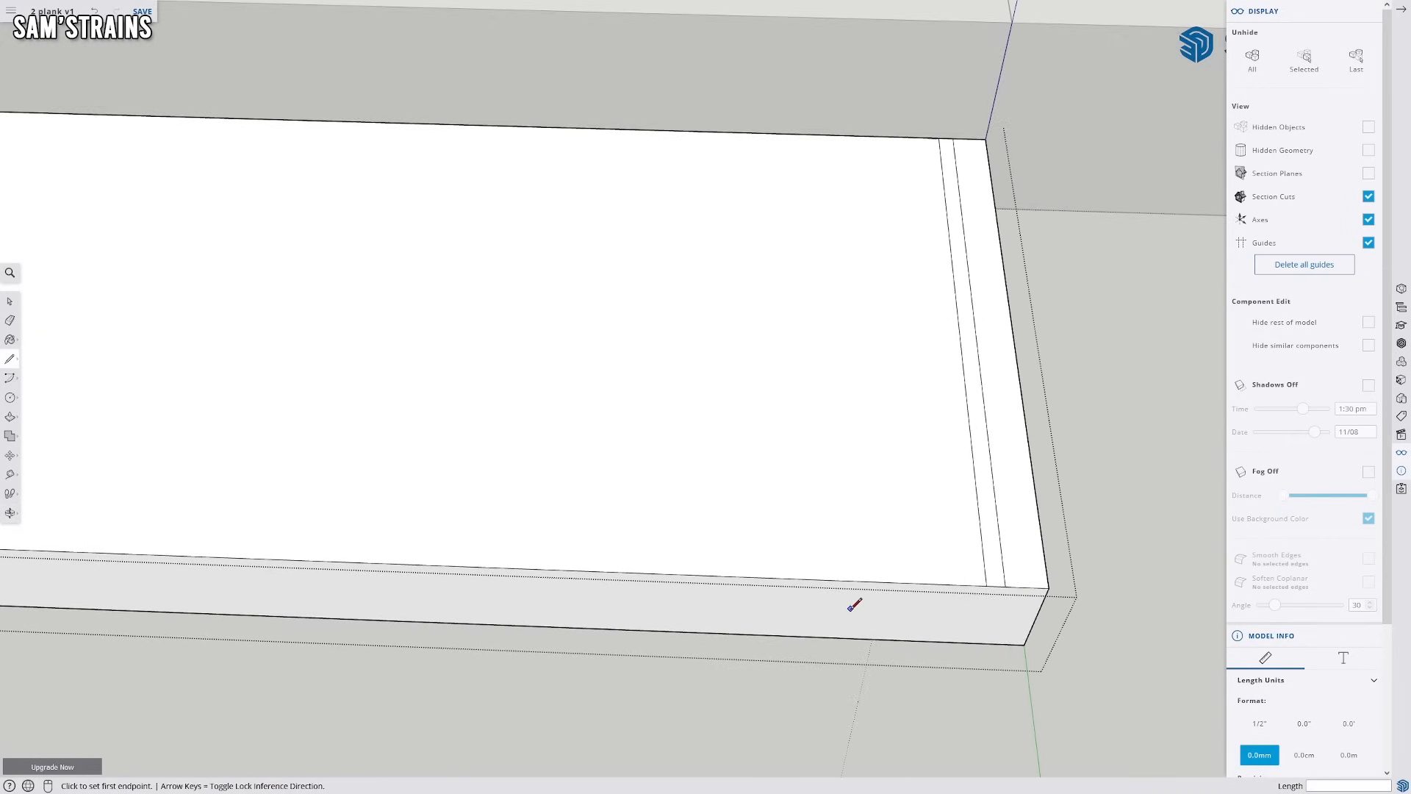
click(986, 586)
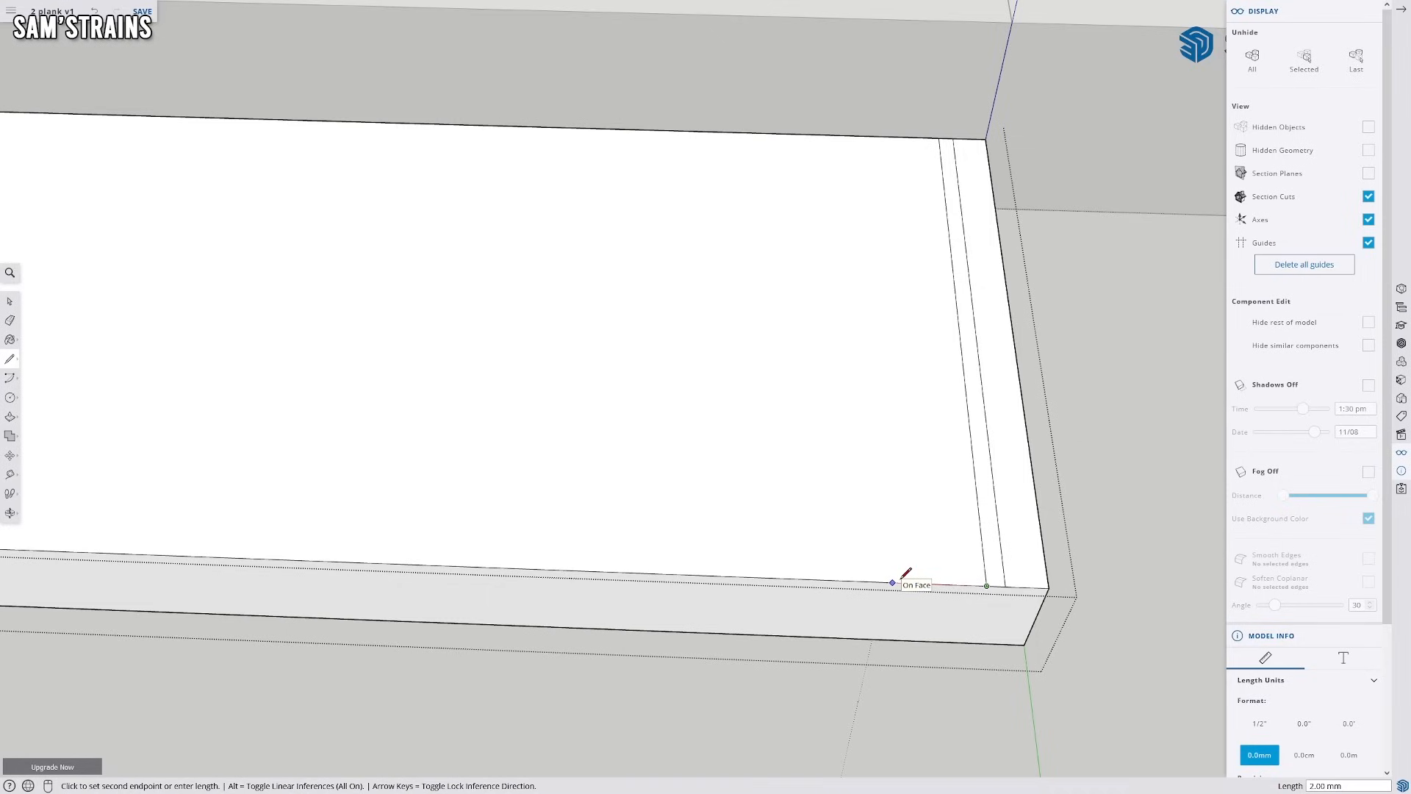
key(Escape)
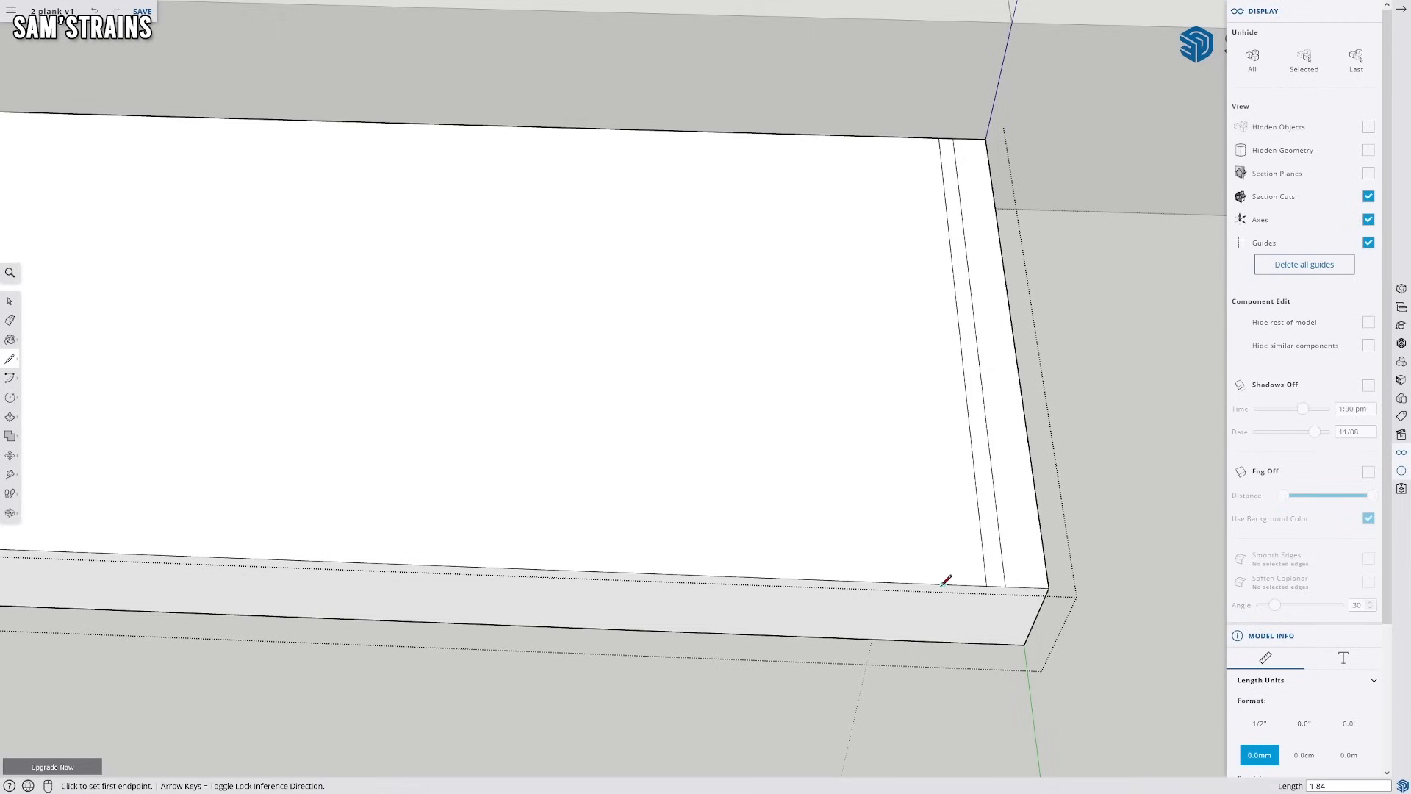
click(900, 583)
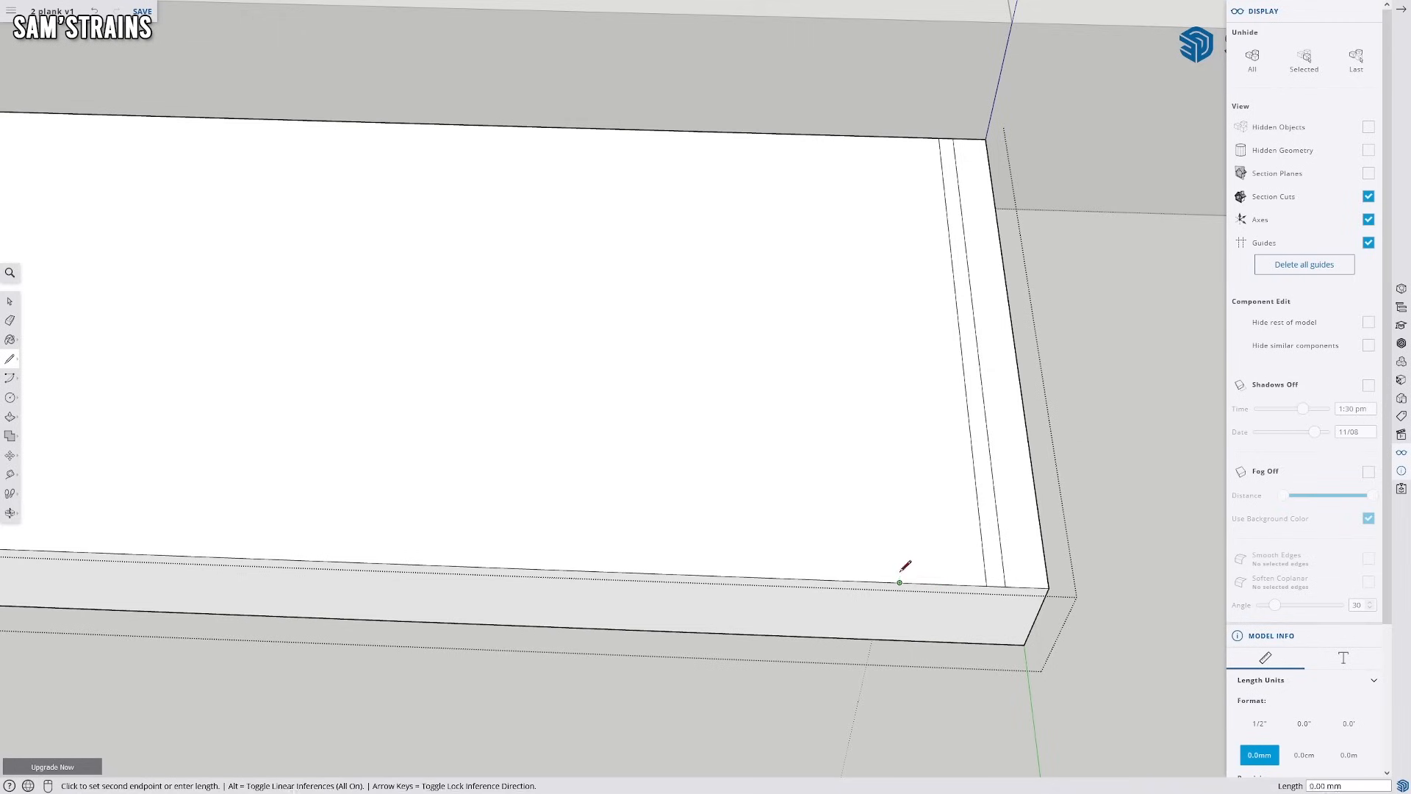
click(875, 135)
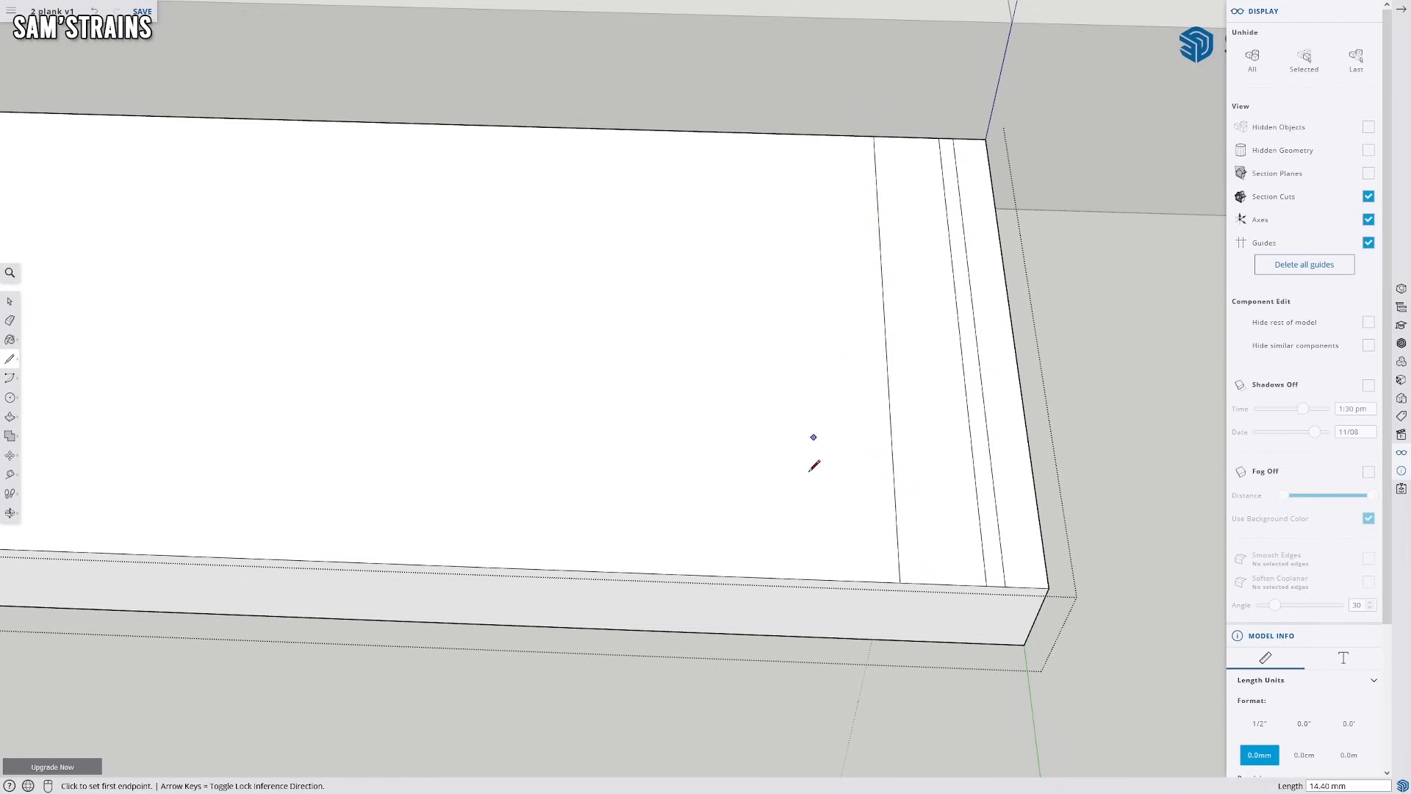
Mark 0.4 mm beyond the third crosswise line and draw a fourth line across the floor block's top
click(899, 582)
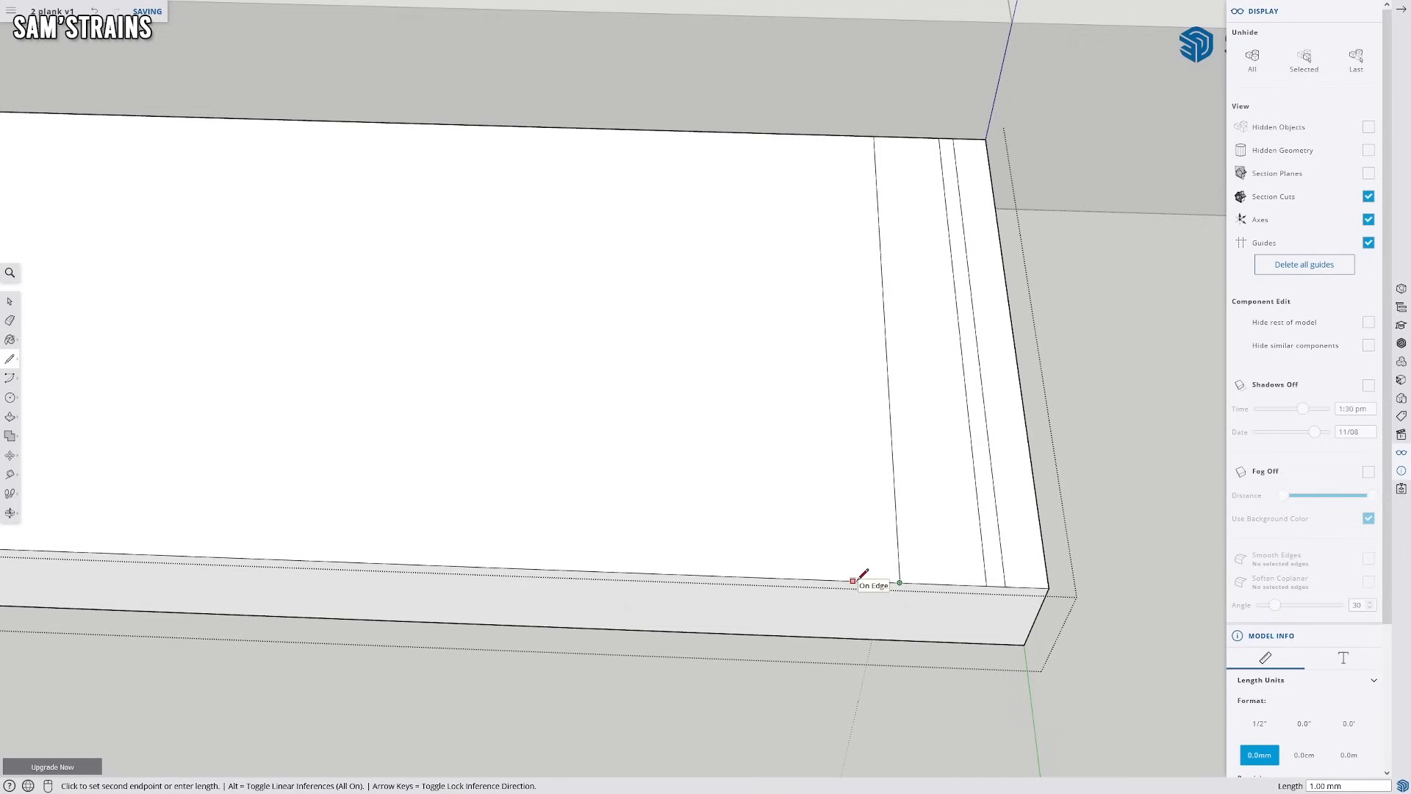
text(.4)
key(Return)
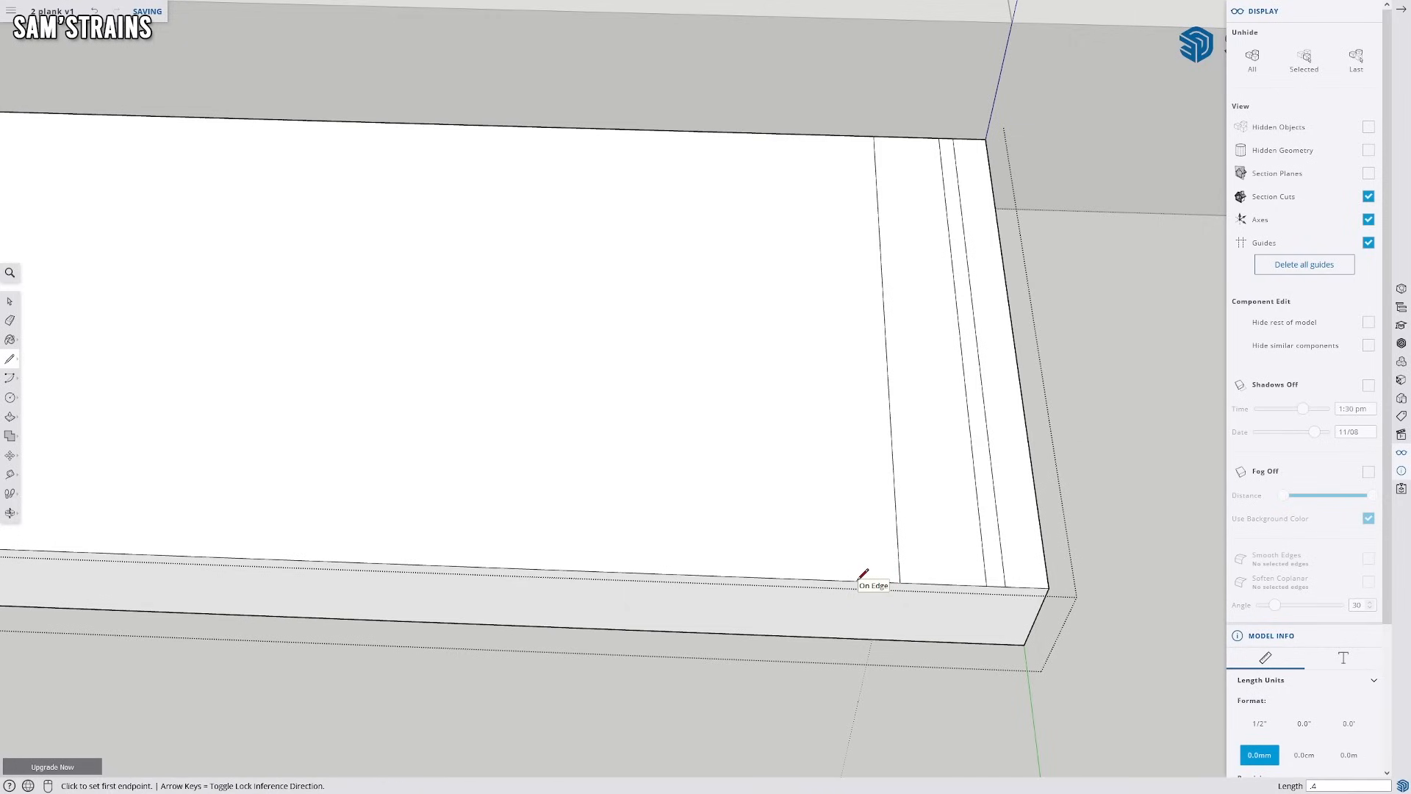
click(882, 581)
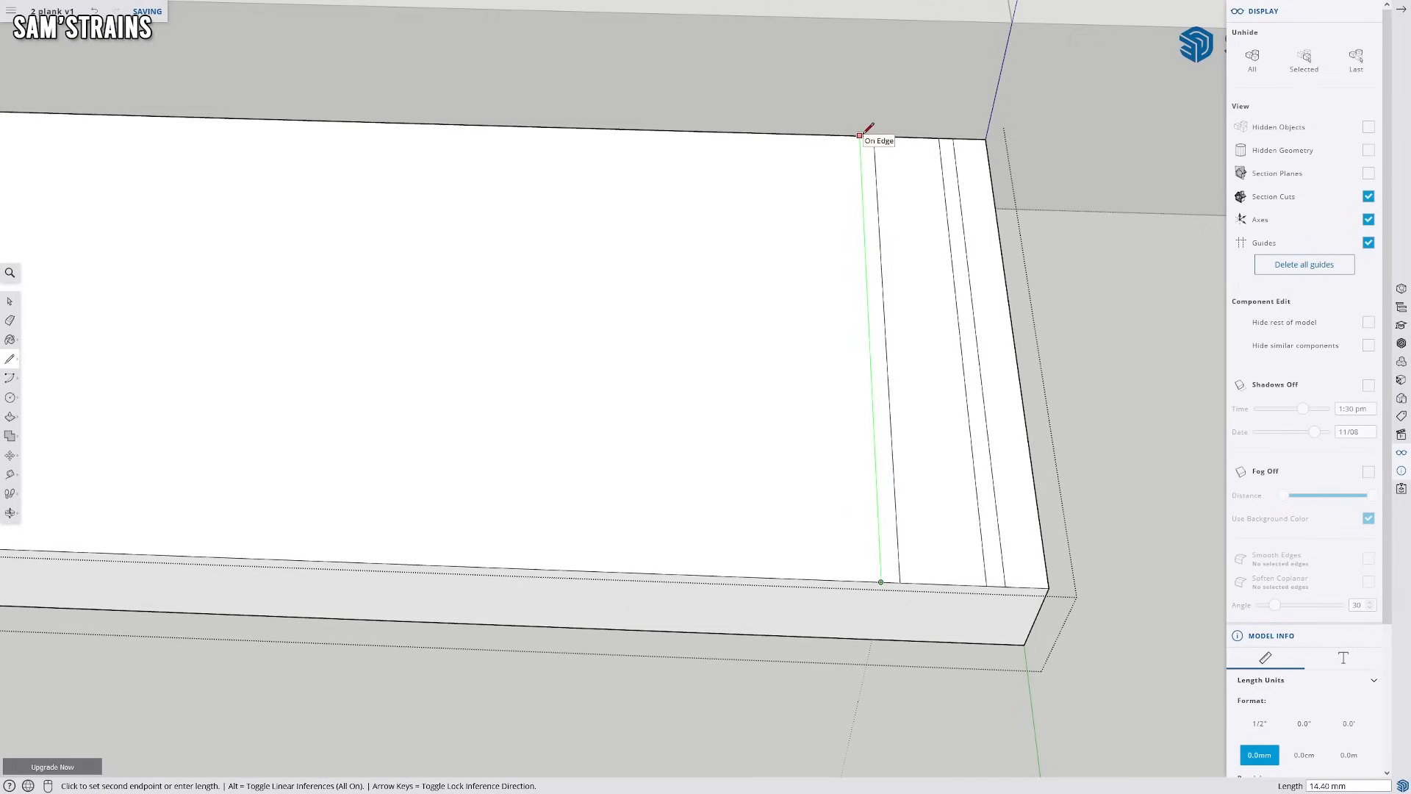
click(873, 141)
scroll(655, 327, down, 5)
scroll(645, 361, up, 4)
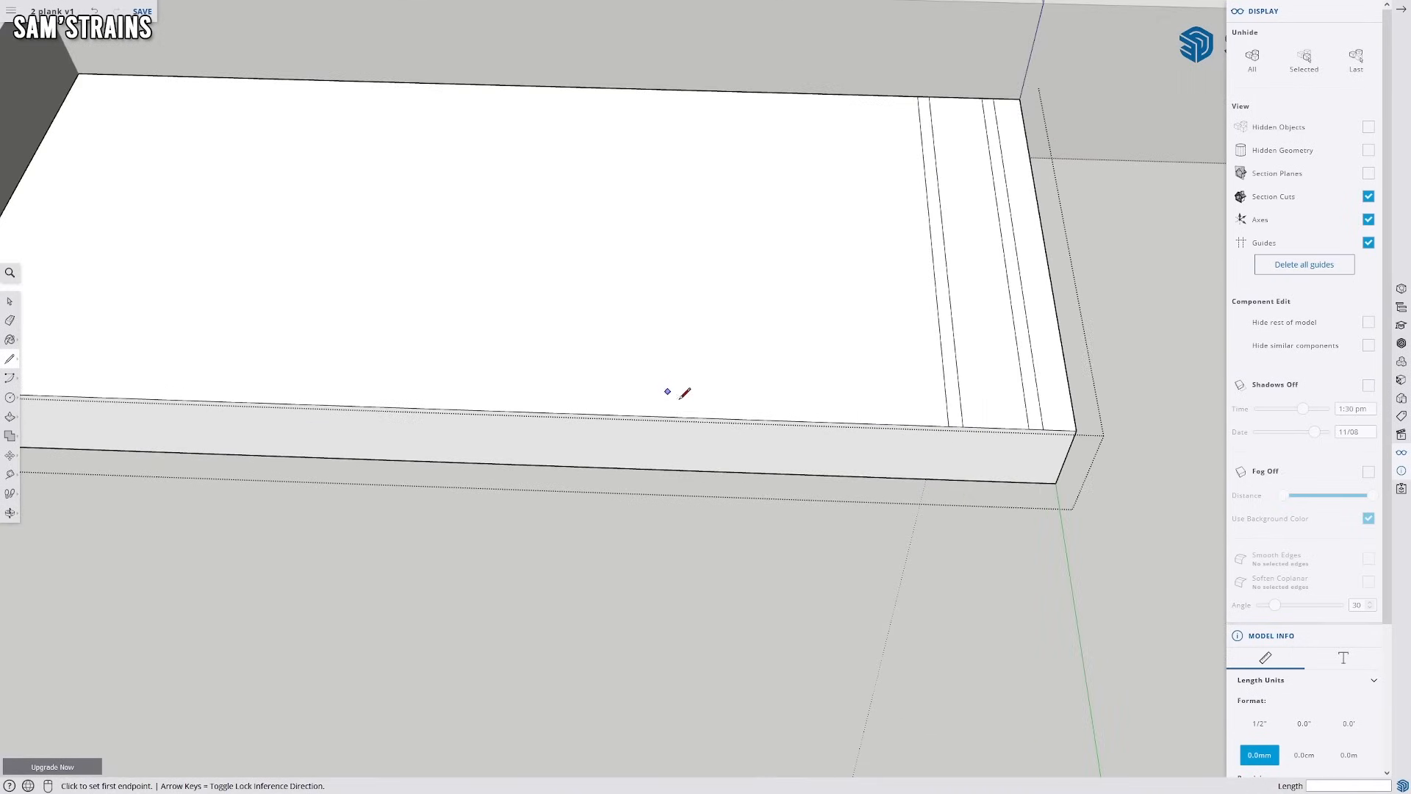
Draw five more pairs of crosswise lines on the floor block's top, repeating the 1.84 mm plank and 0.4 mm gap spacing
click(949, 425)
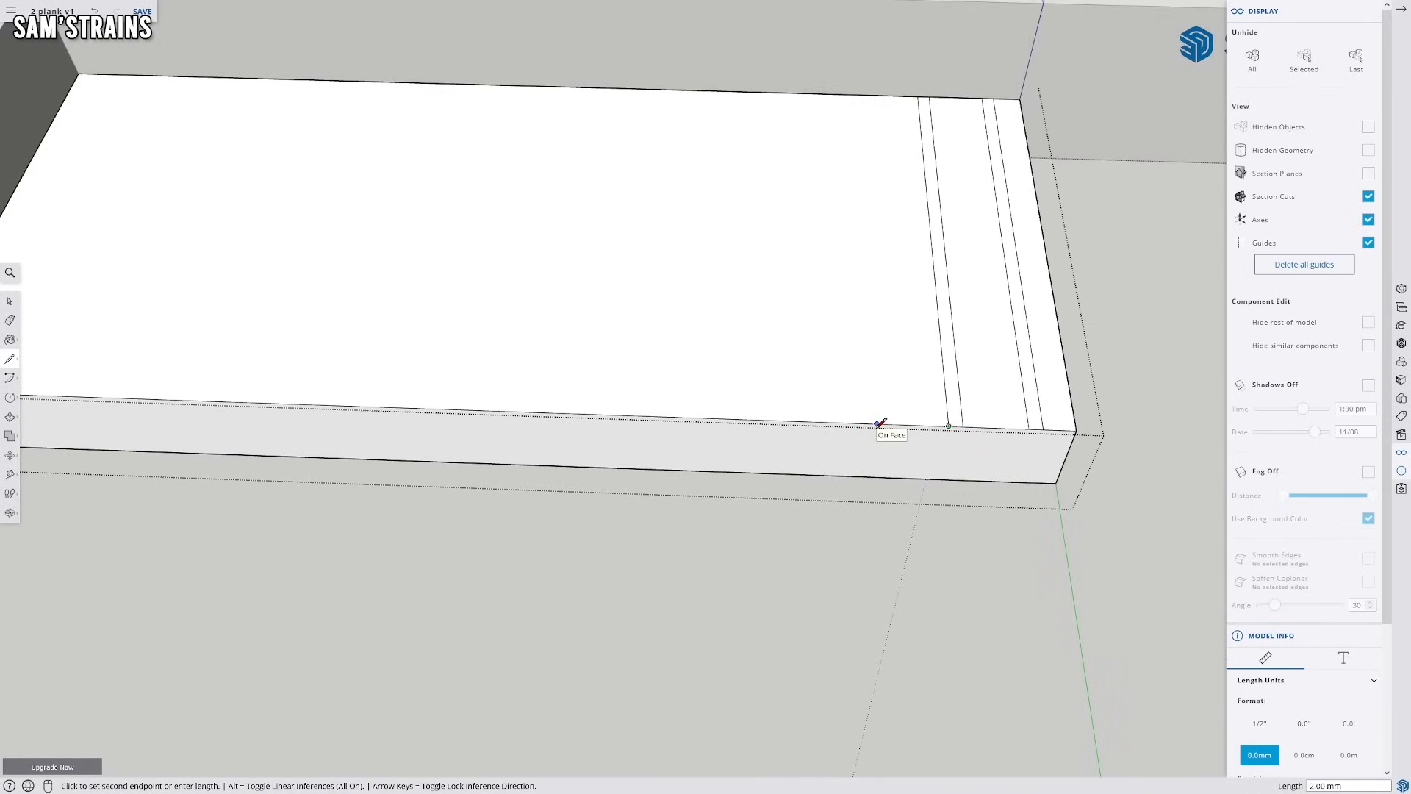
click(882, 424)
click(866, 95)
click(869, 423)
click(854, 95)
click(803, 421)
click(801, 93)
click(789, 420)
click(789, 93)
click(737, 91)
click(710, 418)
click(726, 92)
click(645, 416)
click(674, 90)
click(631, 415)
click(663, 90)
click(565, 414)
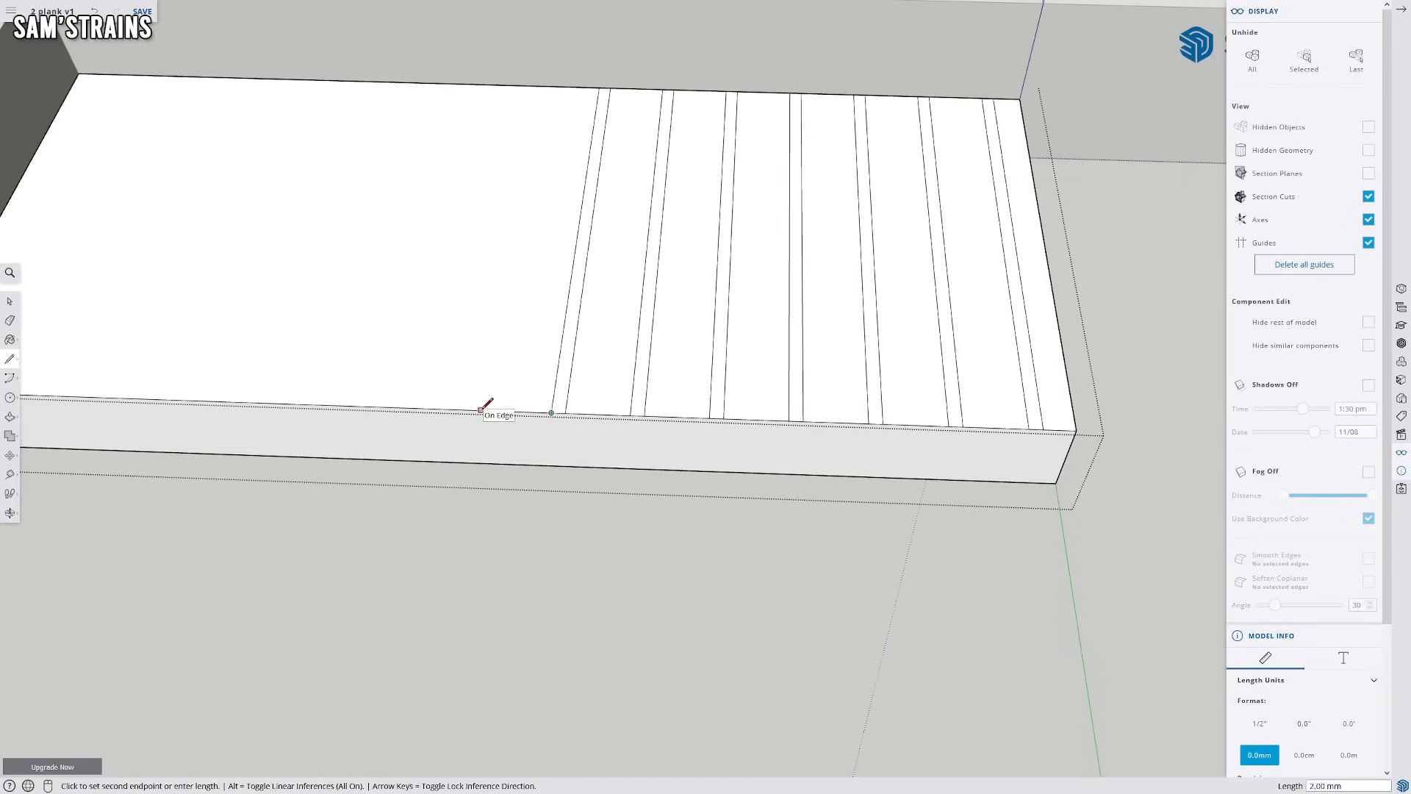
Continue the same pairs of crosswise plank-gap lines along the rest of the floor block's top to its outer end
click(486, 410)
click(547, 86)
shift+middle_drag(536, 147, 658, 299)
click(618, 591)
click(653, 232)
click(554, 589)
click(601, 229)
click(539, 588)
click(397, 582)
click(474, 226)
click(384, 582)
click(464, 226)
click(319, 580)
click(412, 223)
click(306, 579)
click(401, 223)
click(349, 222)
click(240, 575)
click(228, 575)
click(339, 221)
click(228, 575)
click(164, 573)
click(288, 219)
click(165, 573)
click(225, 211)
scroll(315, 391, down, 5)
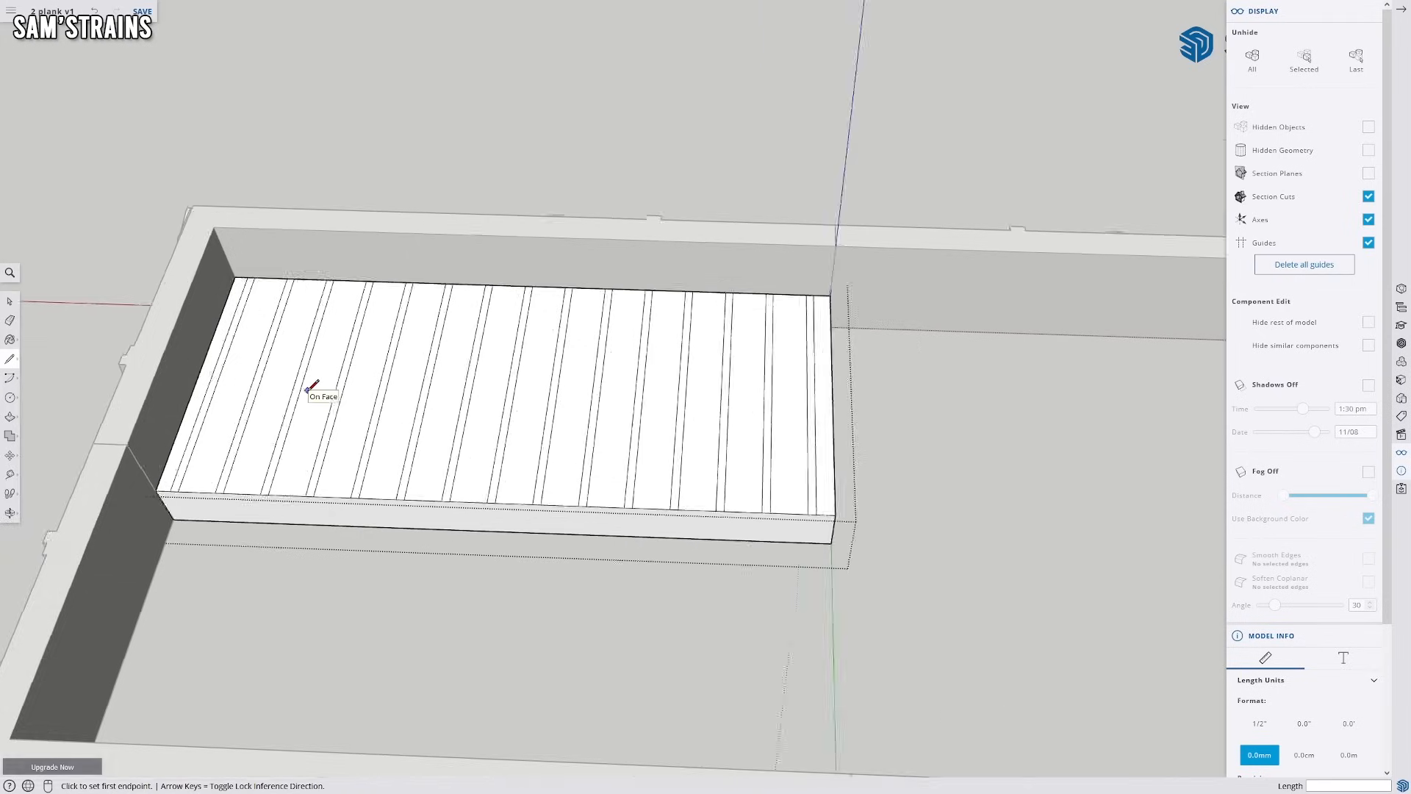
scroll(313, 388, up, 4)
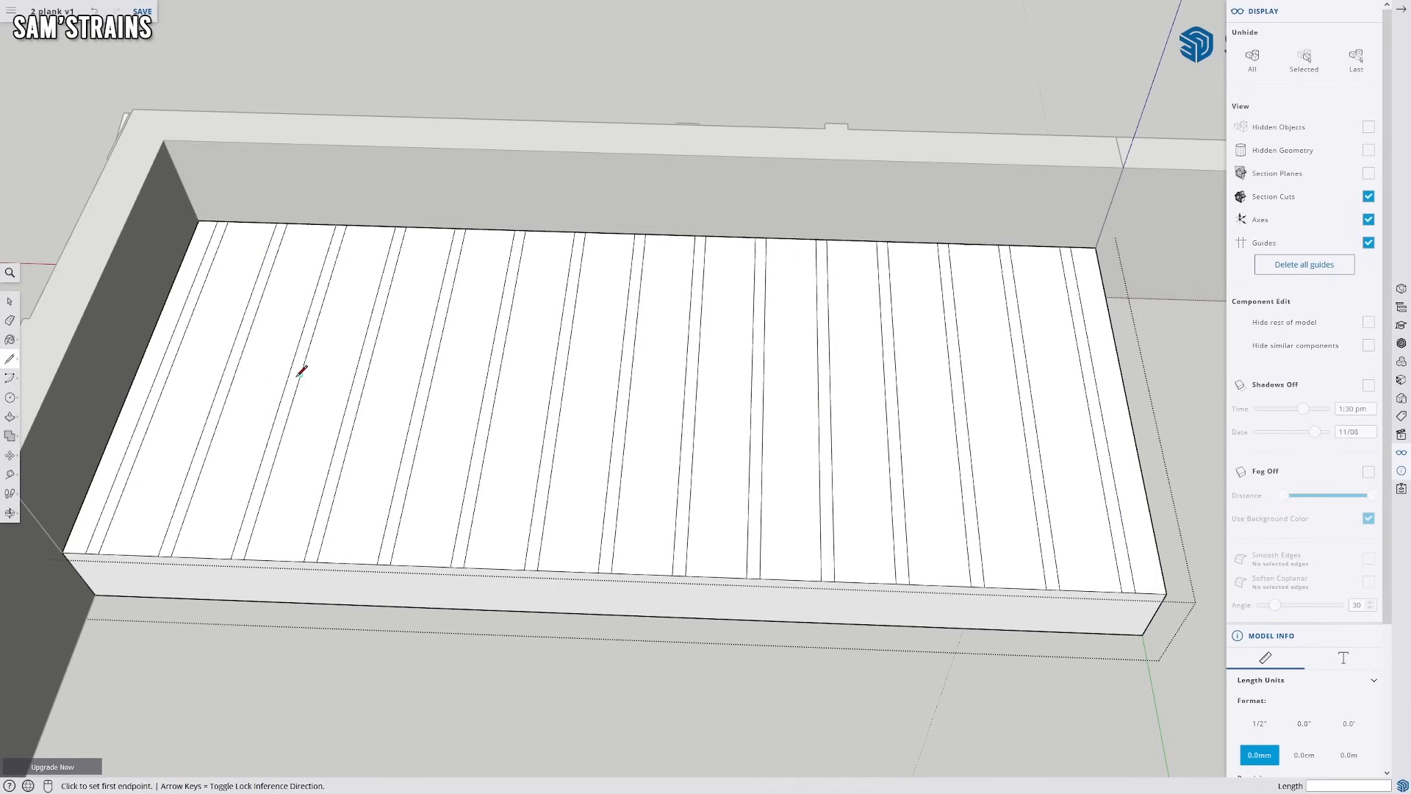
Push/Pull the narrow gap strip nearest the floor block's centre end 0.54 mm downward
click(10, 417)
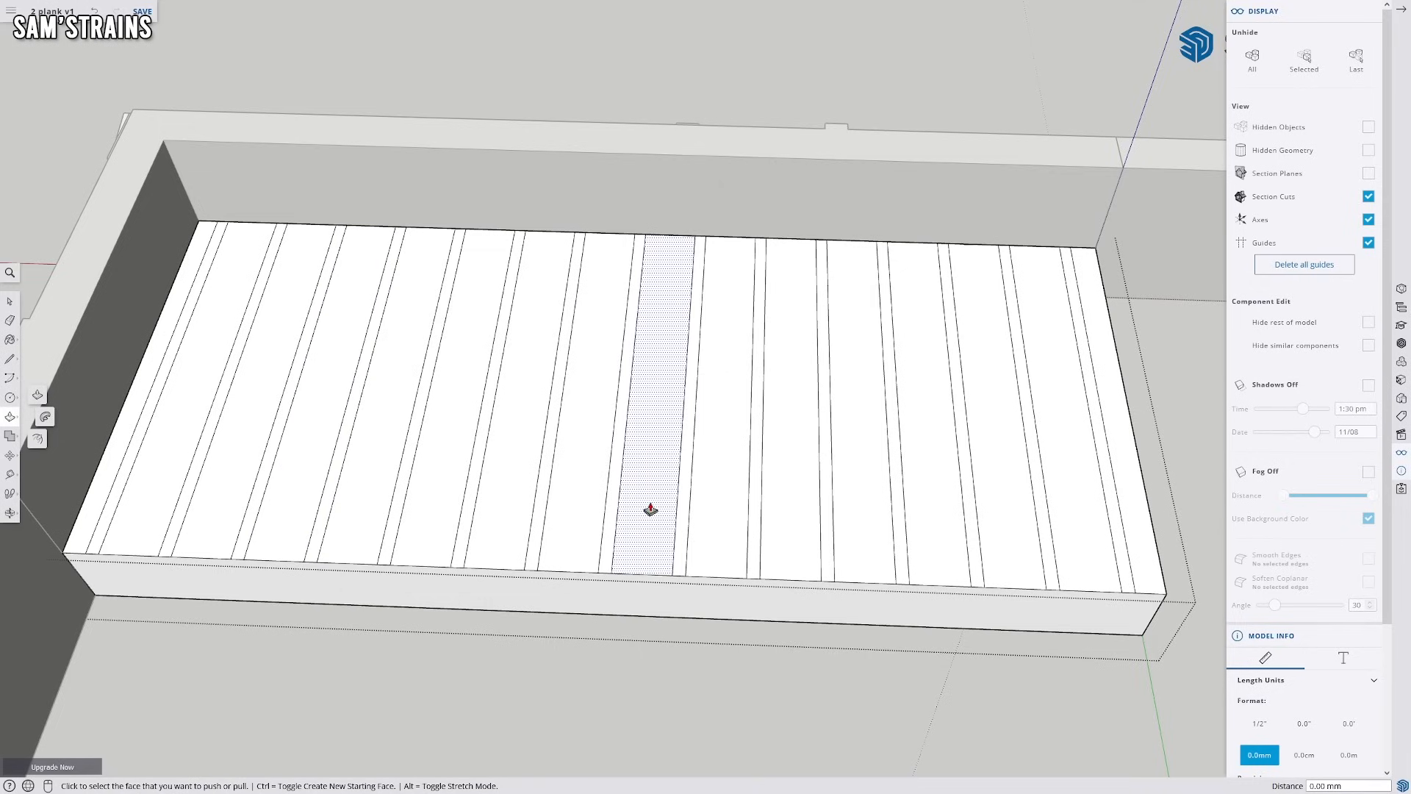
middle_drag(650, 509, 615, 410)
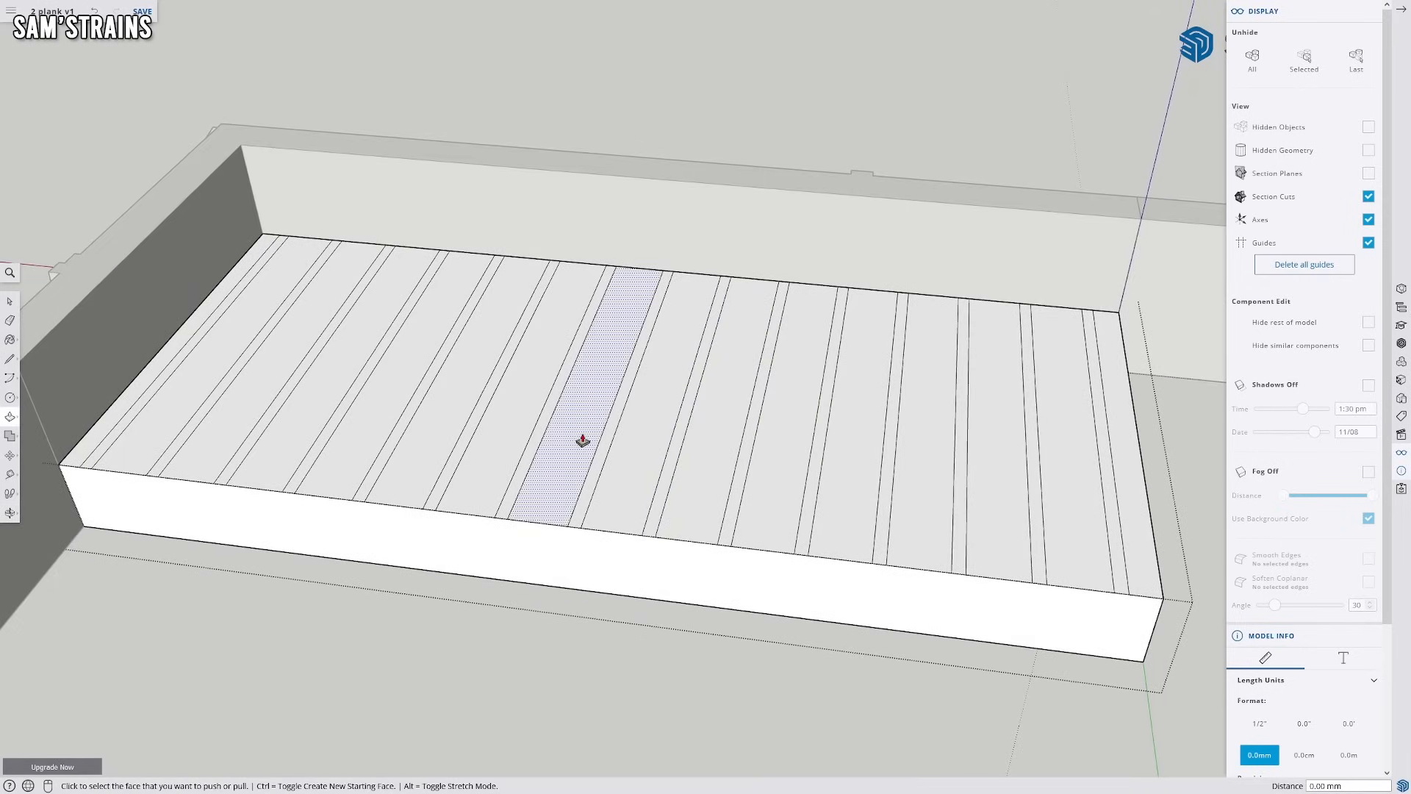
click(1114, 555)
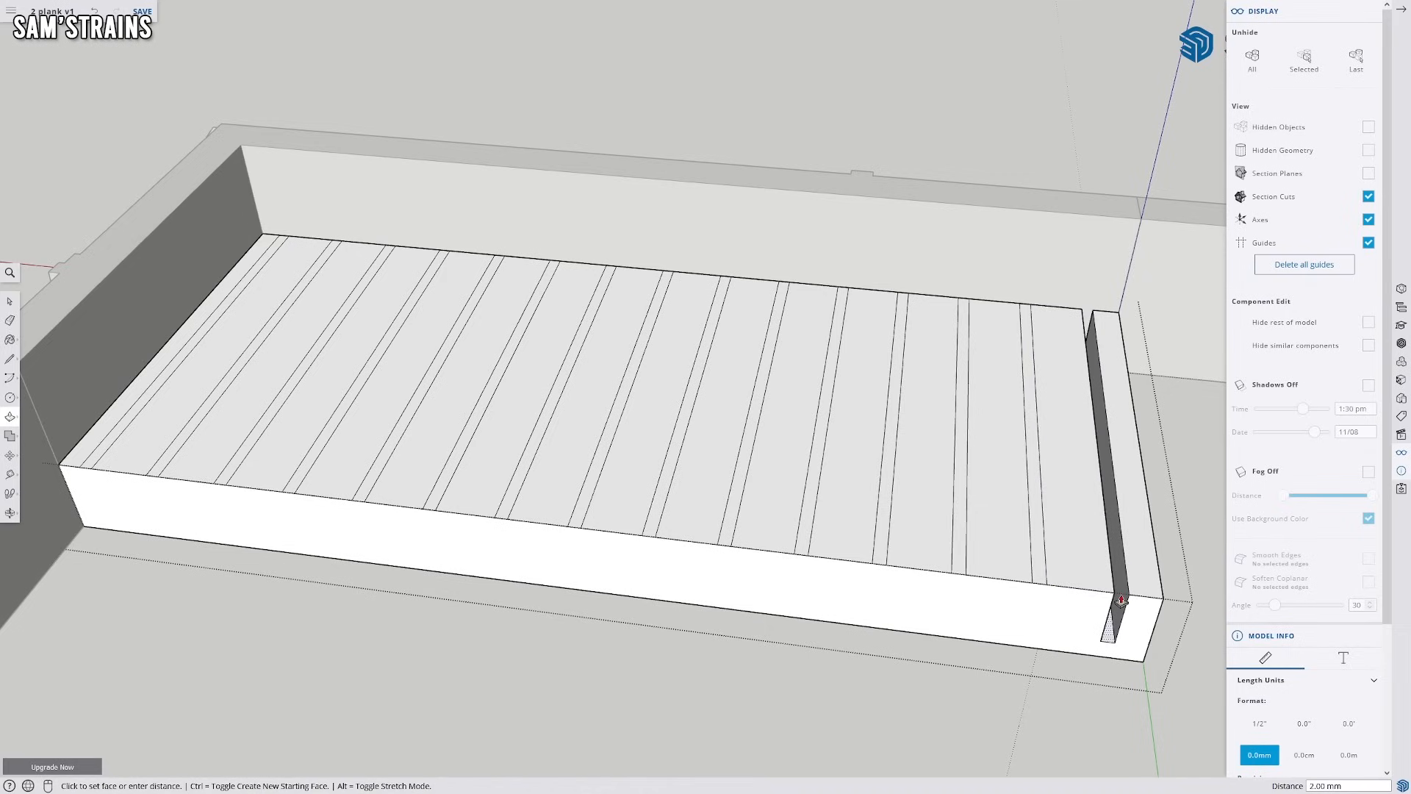
text(.54)
key(Return)
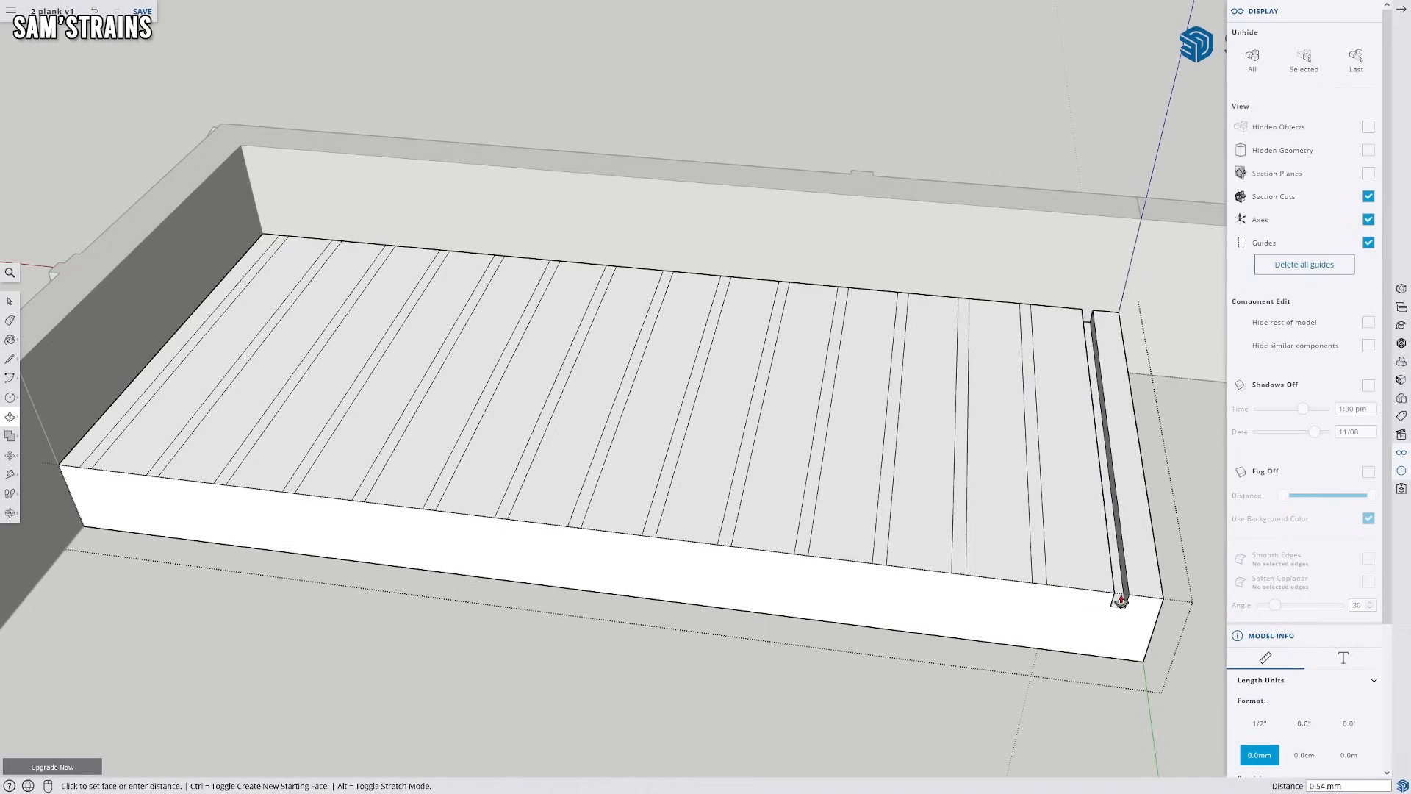
Repeat the 0.54 mm downward Push/Pull on all remaining narrow gap strips, working towards the floor block's outer end
double_click(1038, 578)
double_click(999, 566)
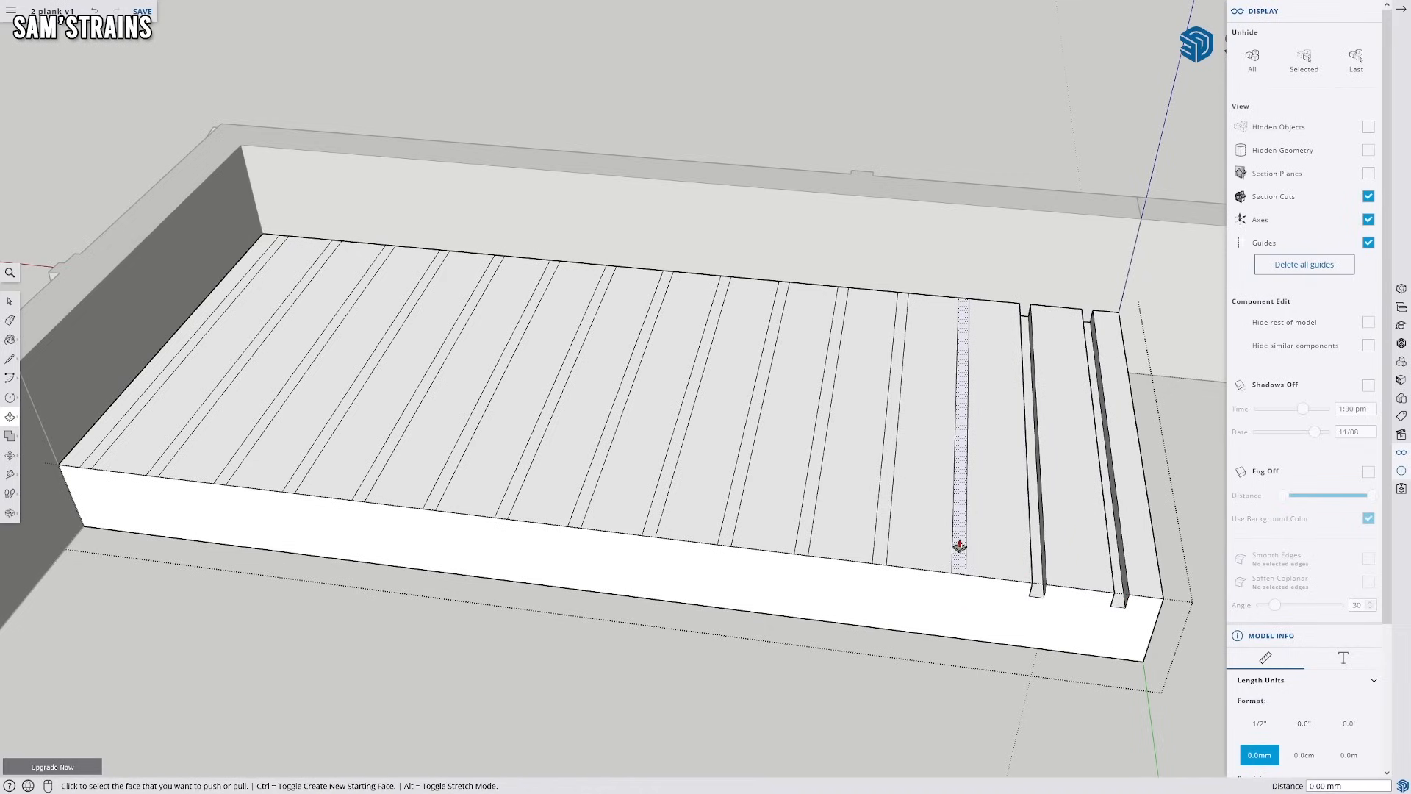
double_click(887, 544)
double_click(798, 525)
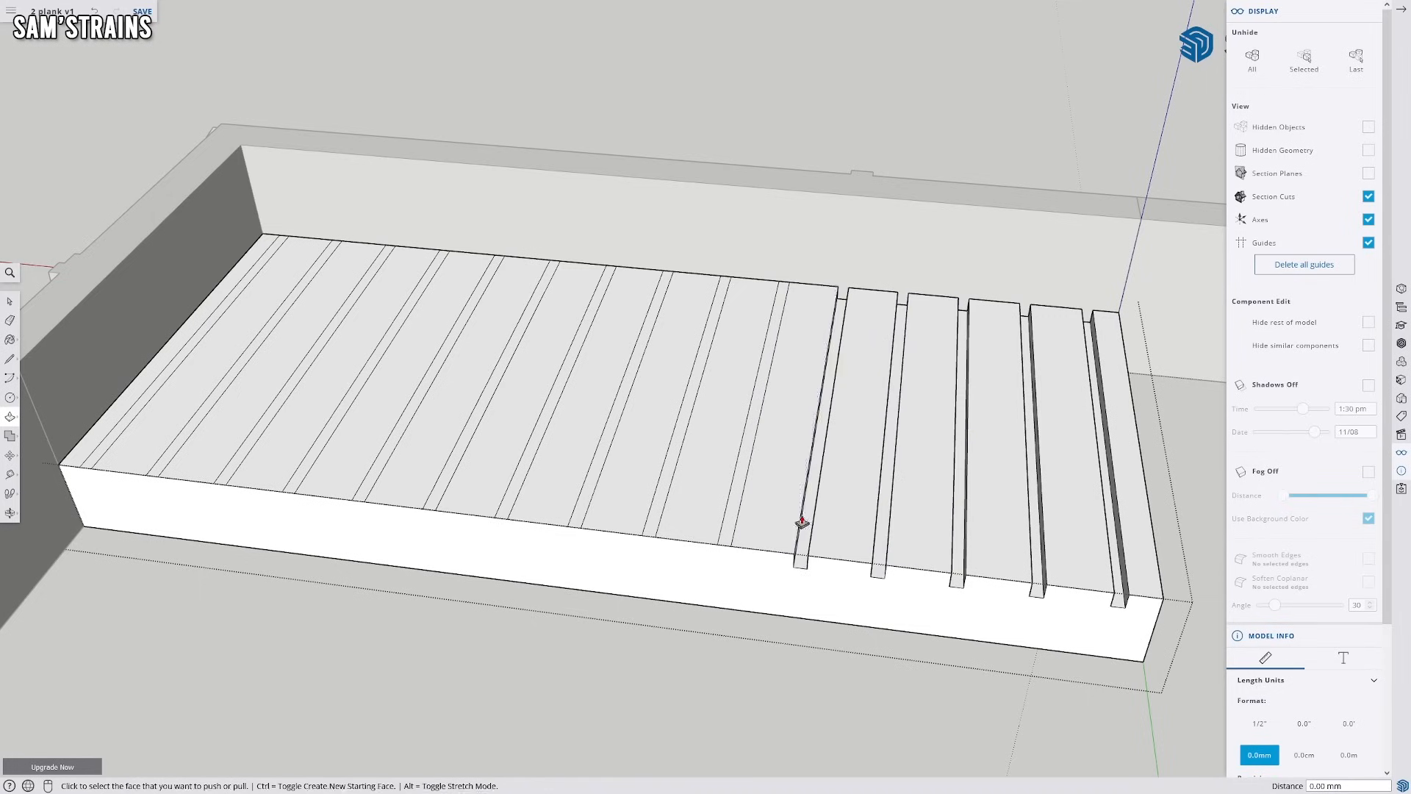
double_click(735, 523)
double_click(653, 521)
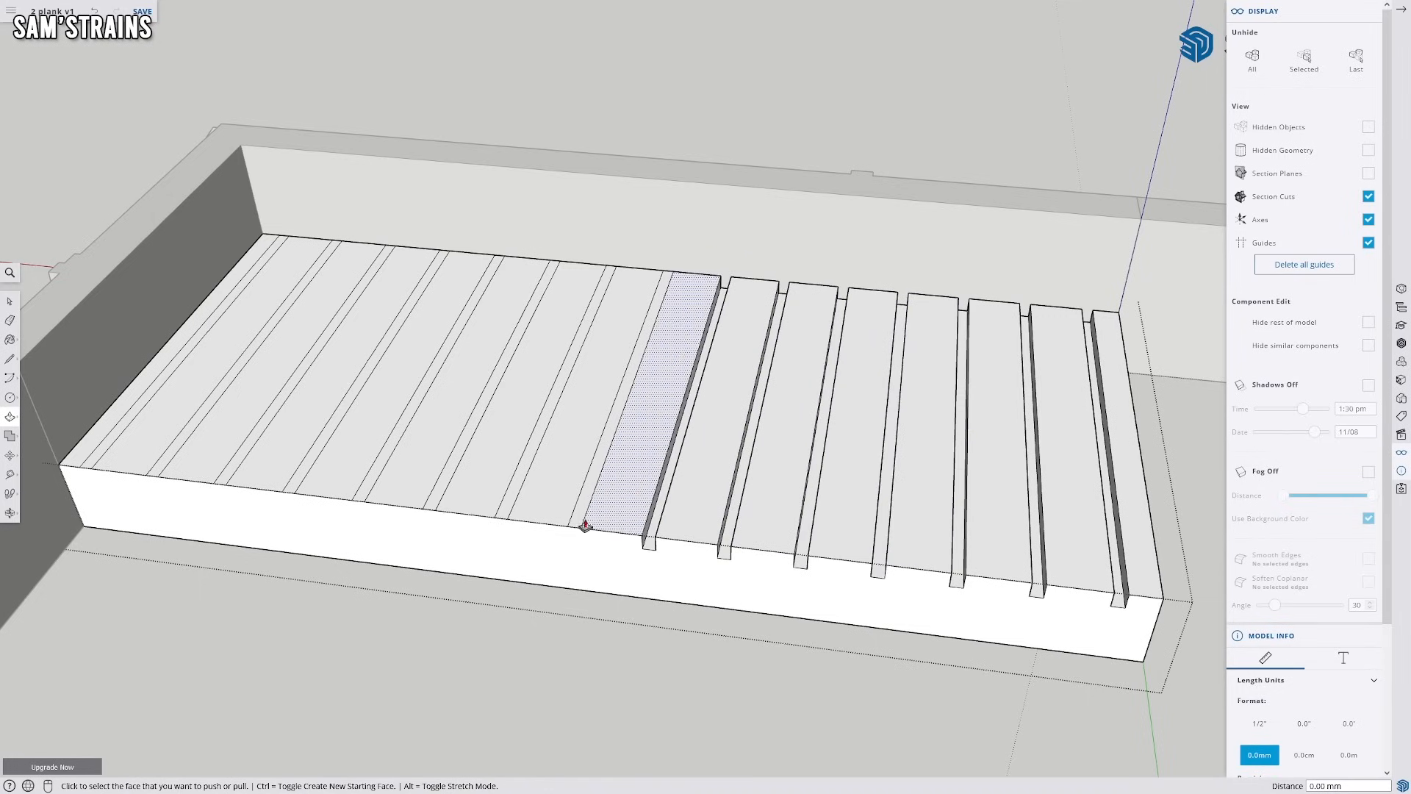
double_click(582, 519)
double_click(518, 500)
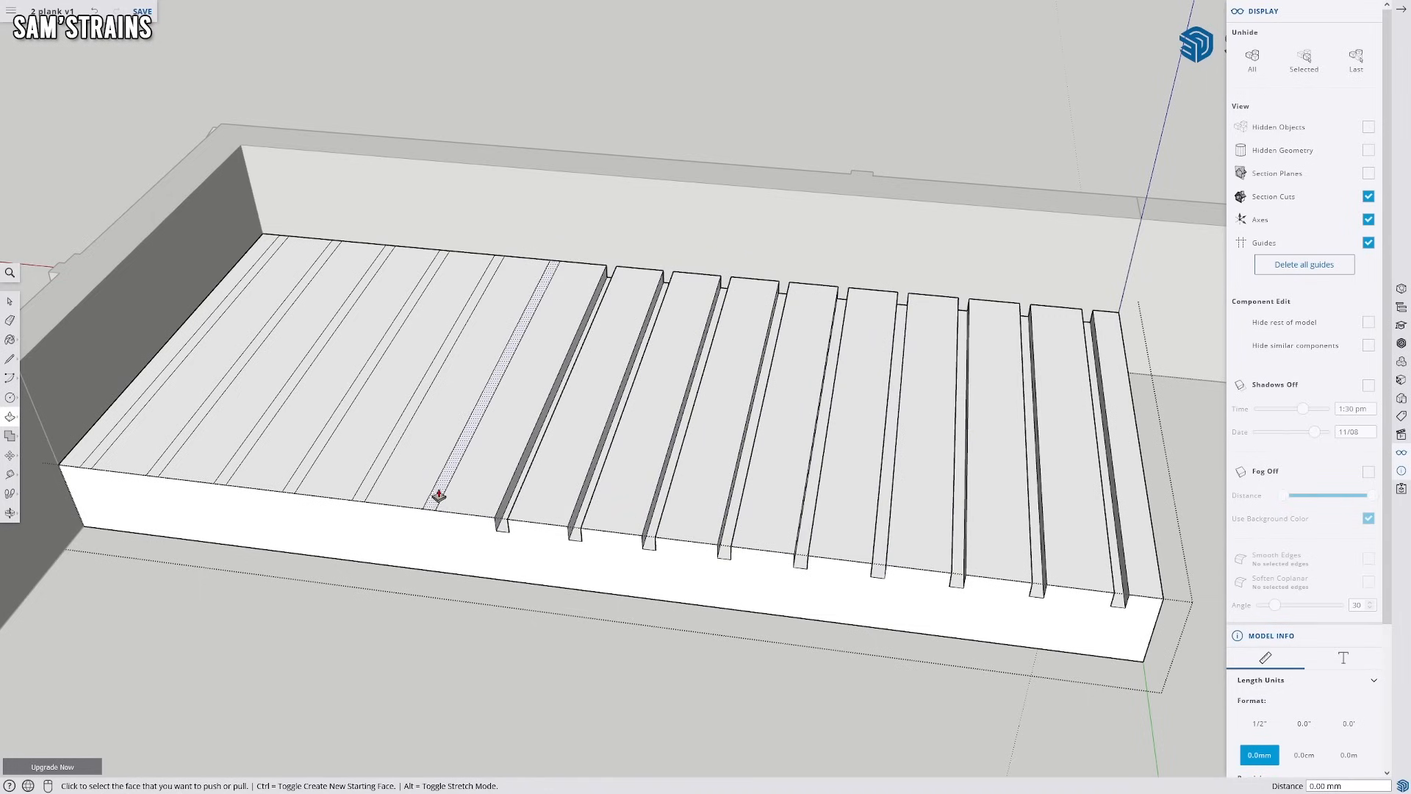
double_click(433, 492)
double_click(376, 481)
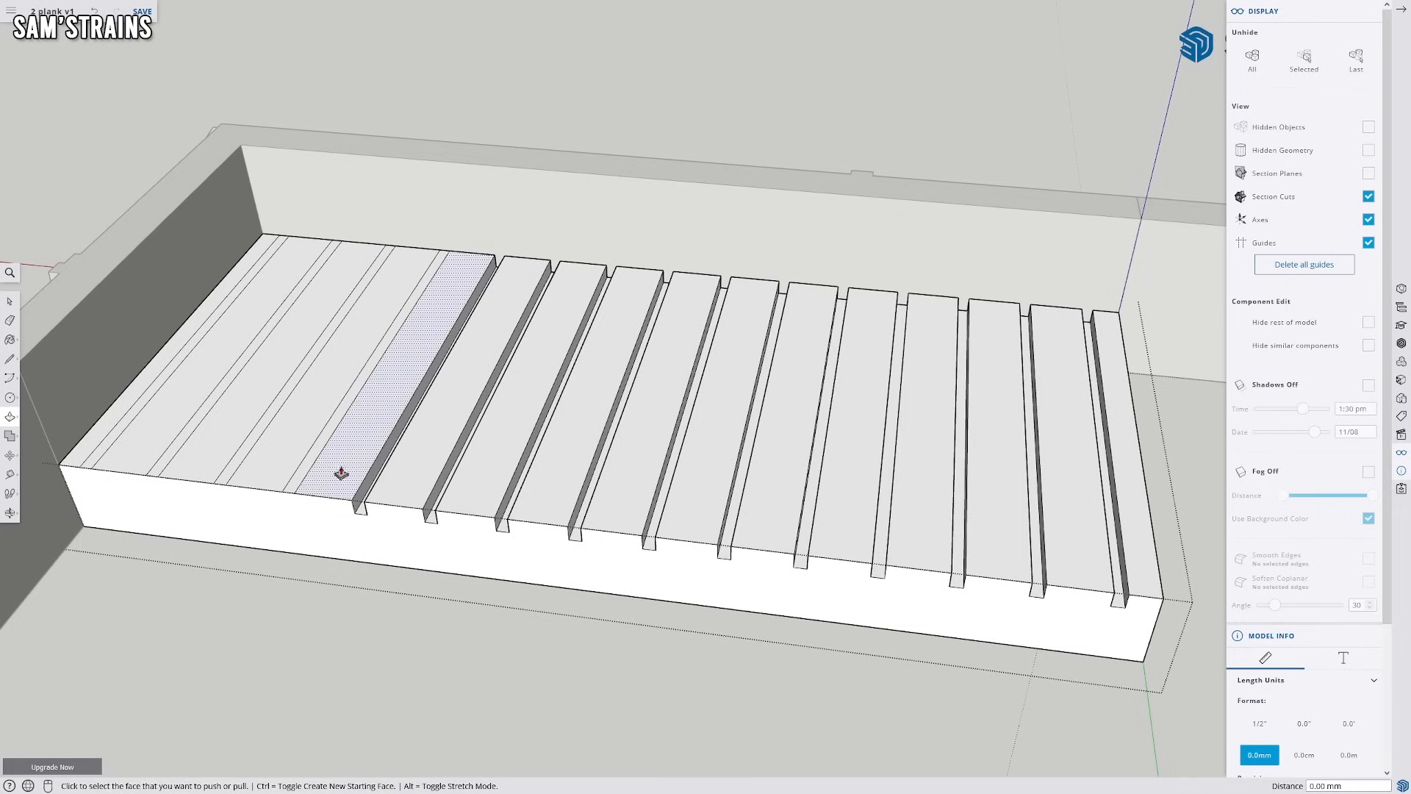
double_click(307, 472)
double_click(250, 456)
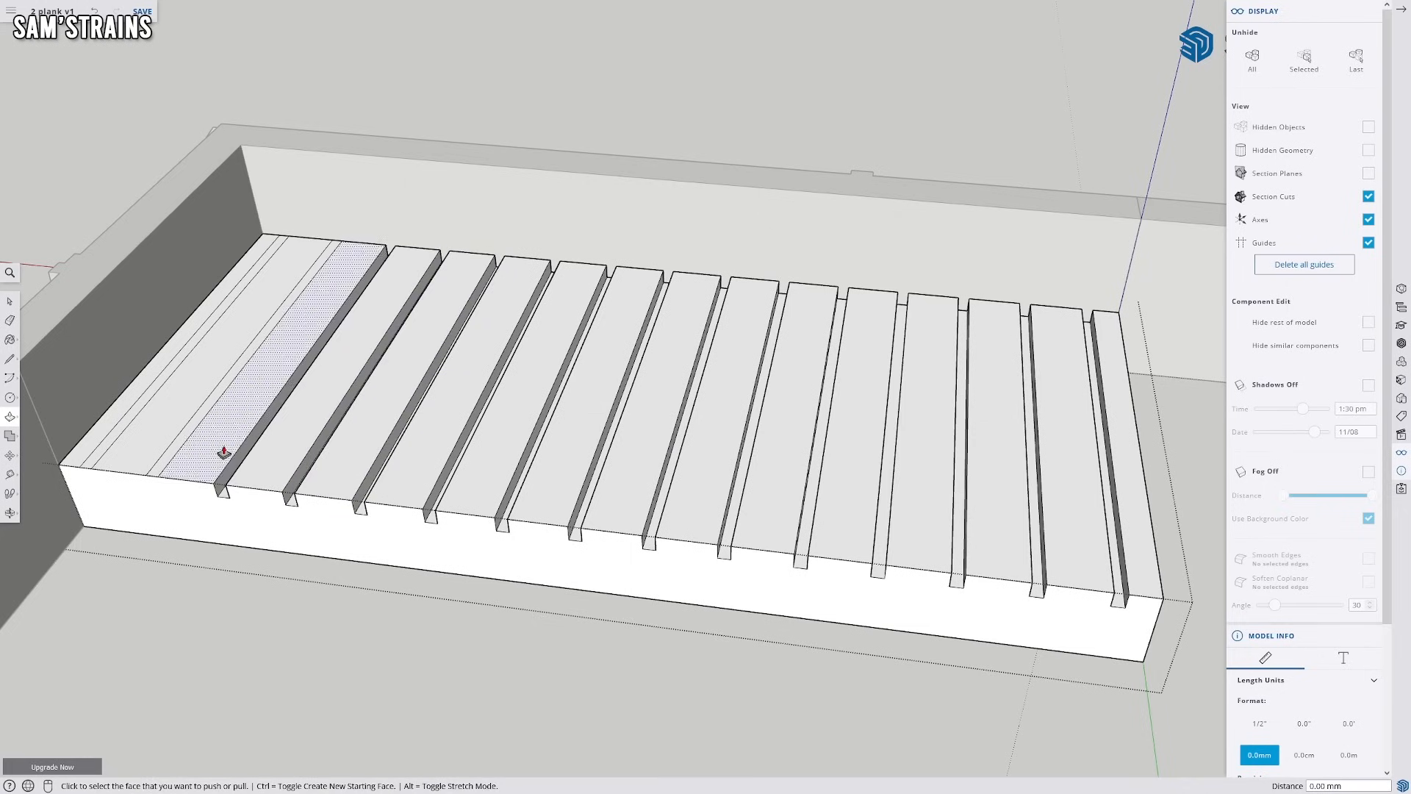
double_click(183, 443)
middle_drag(128, 439, 161, 412)
scroll(532, 328, up, 3)
shift+middle_drag(598, 326, 305, 464)
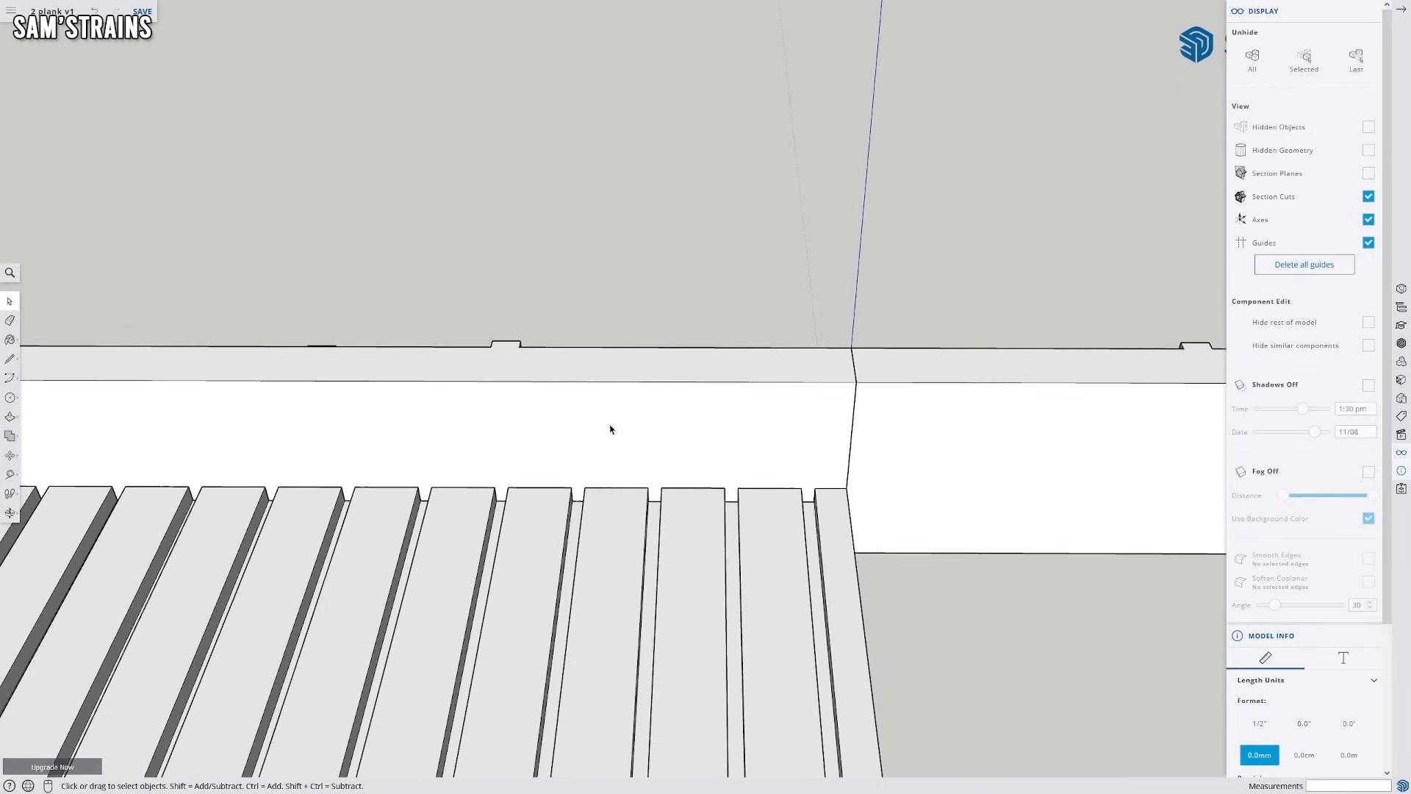
Open the long side panel component and draw a line up its inner face from the first floor gap's lower corner to the top edge
click(10, 359)
scroll(540, 477, up, 3)
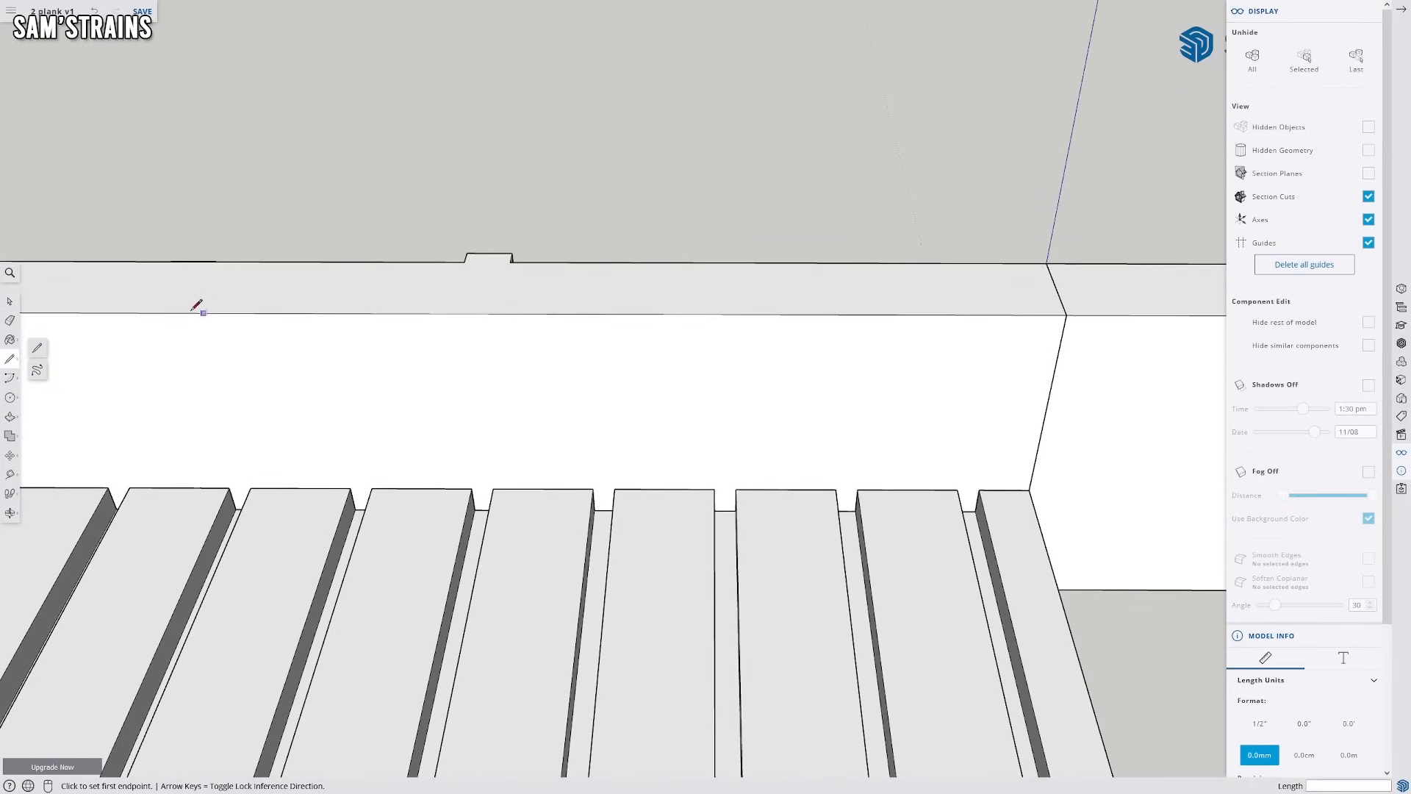
click(19, 301)
double_click(578, 369)
key(l)
scroll(919, 544, up, 2)
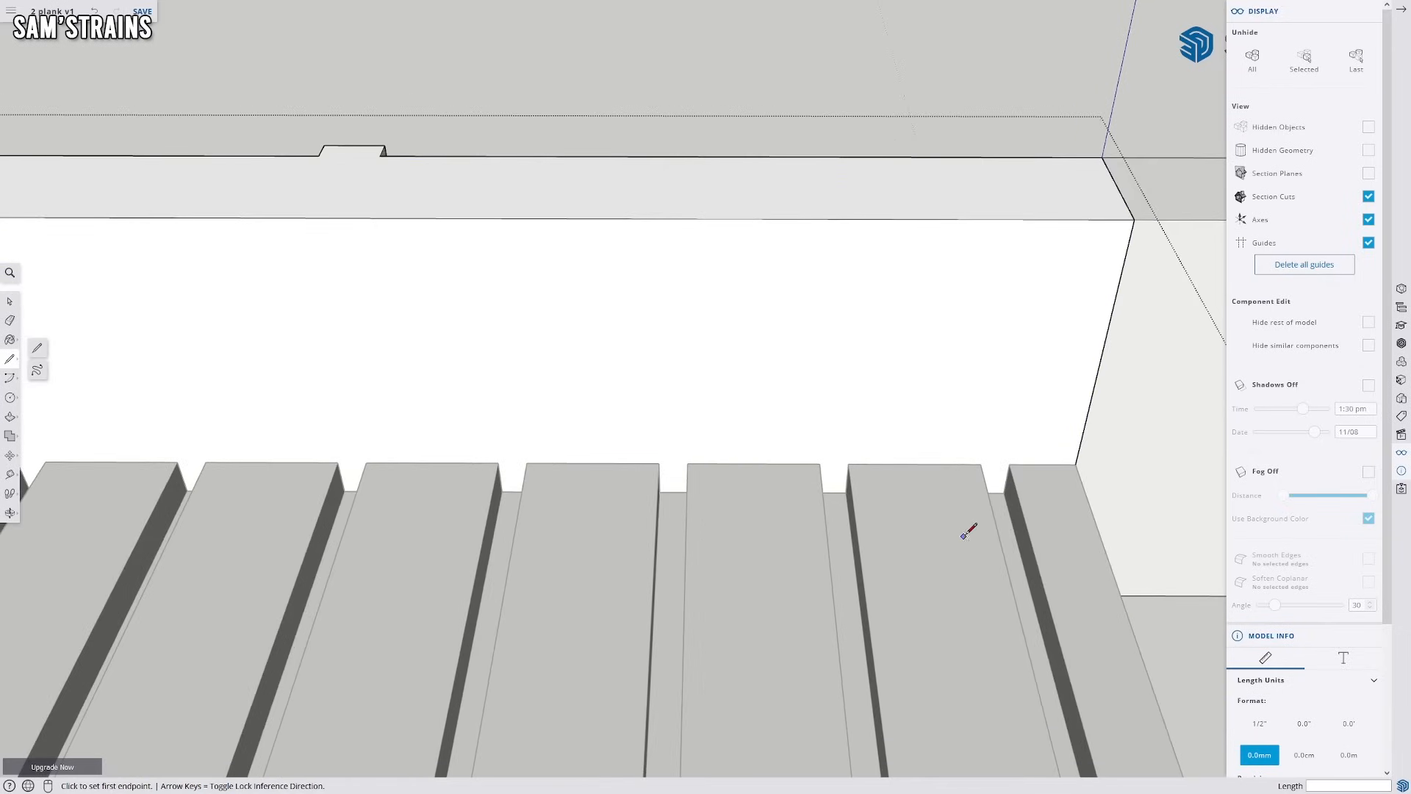
click(1004, 493)
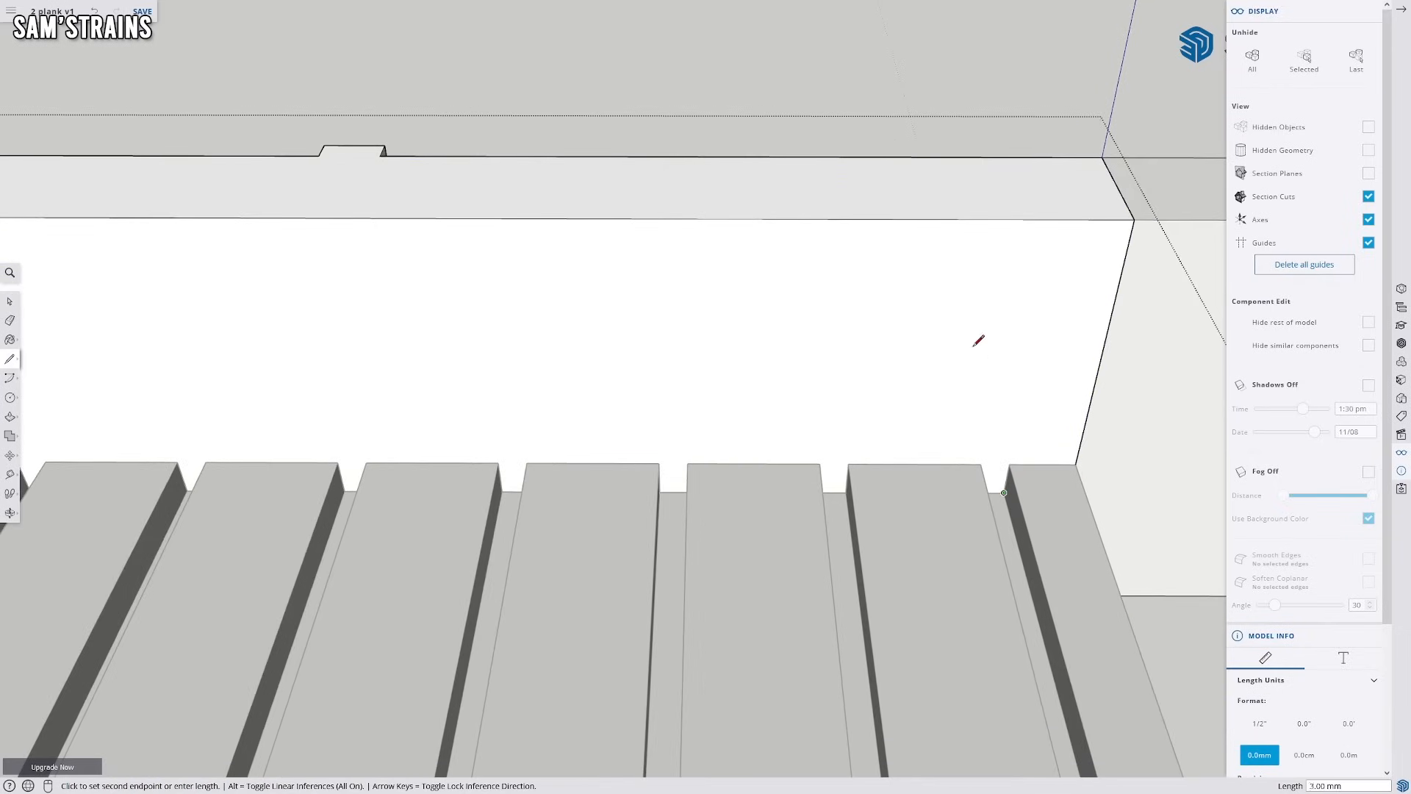
click(1059, 218)
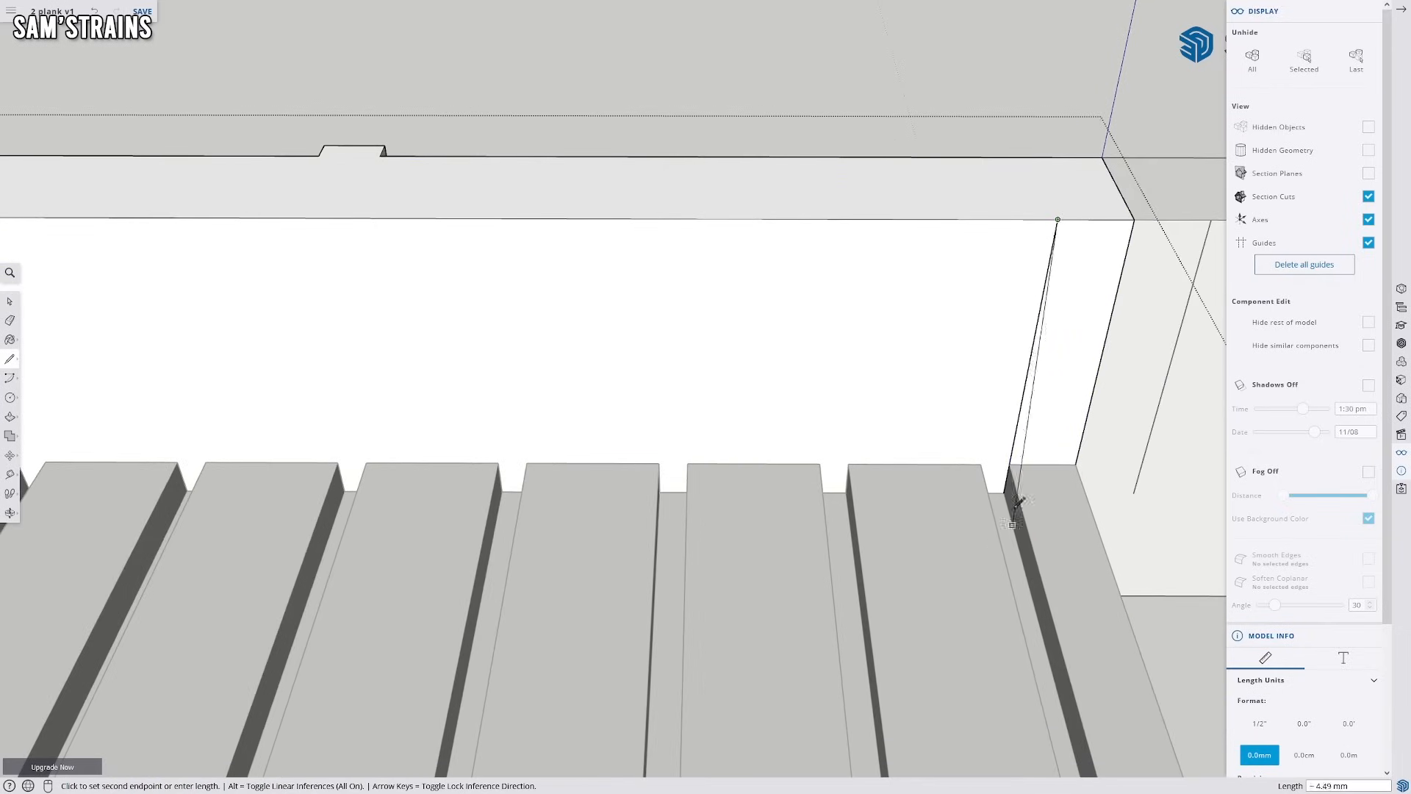
Draw a short horizontal line on the side panel's inner face, starting halfway up the new vertical line
click(1029, 368)
middle_drag(948, 371, 973, 397)
middle_drag(365, 388, 620, 366)
click(866, 366)
key(Escape)
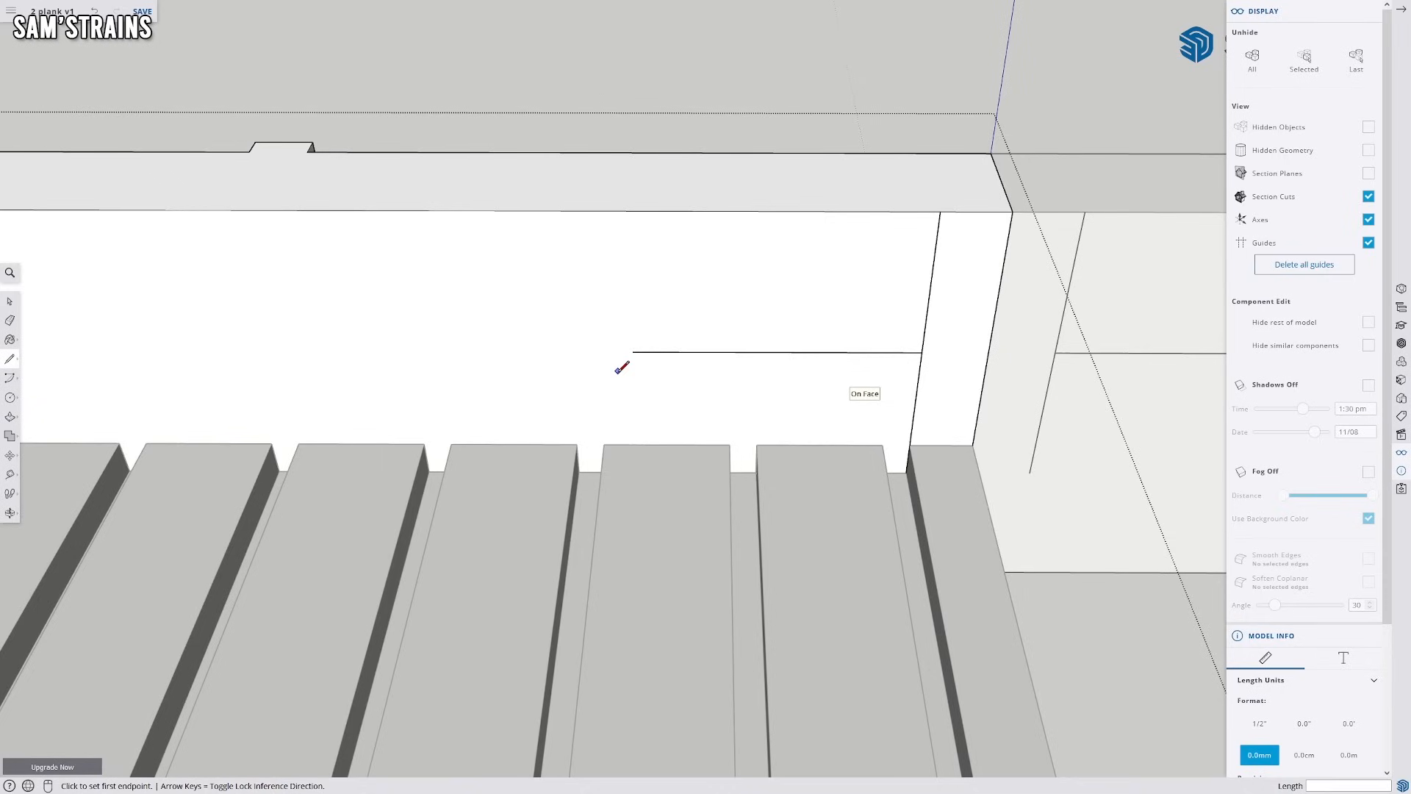
Mark 0.24 mm above the short horizontal line and draw a horizontal line from there along the inner face to the panel's far end
scroll(706, 394, up, 2)
click(1005, 335)
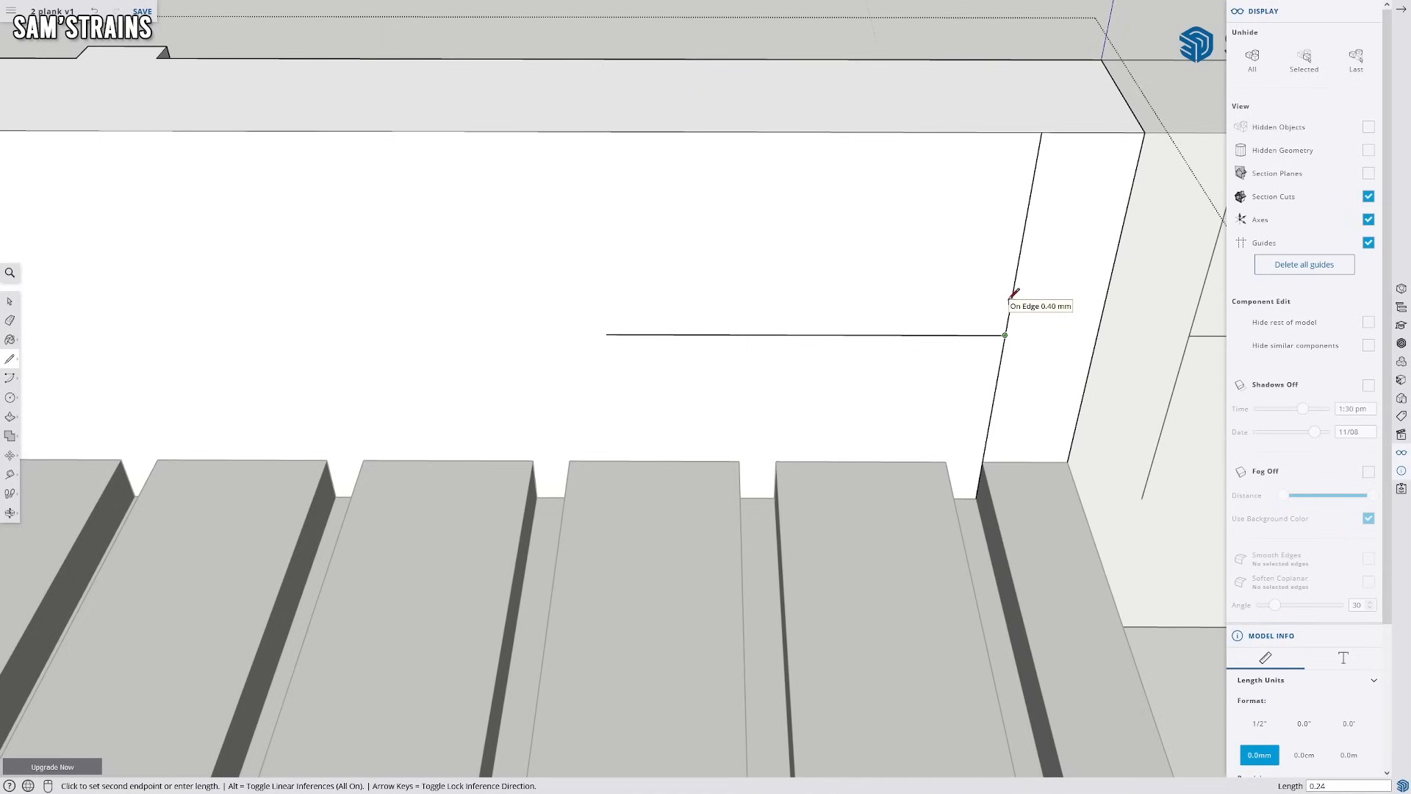
key(Escape)
click(1009, 314)
middle_drag(1014, 309, 356, 245)
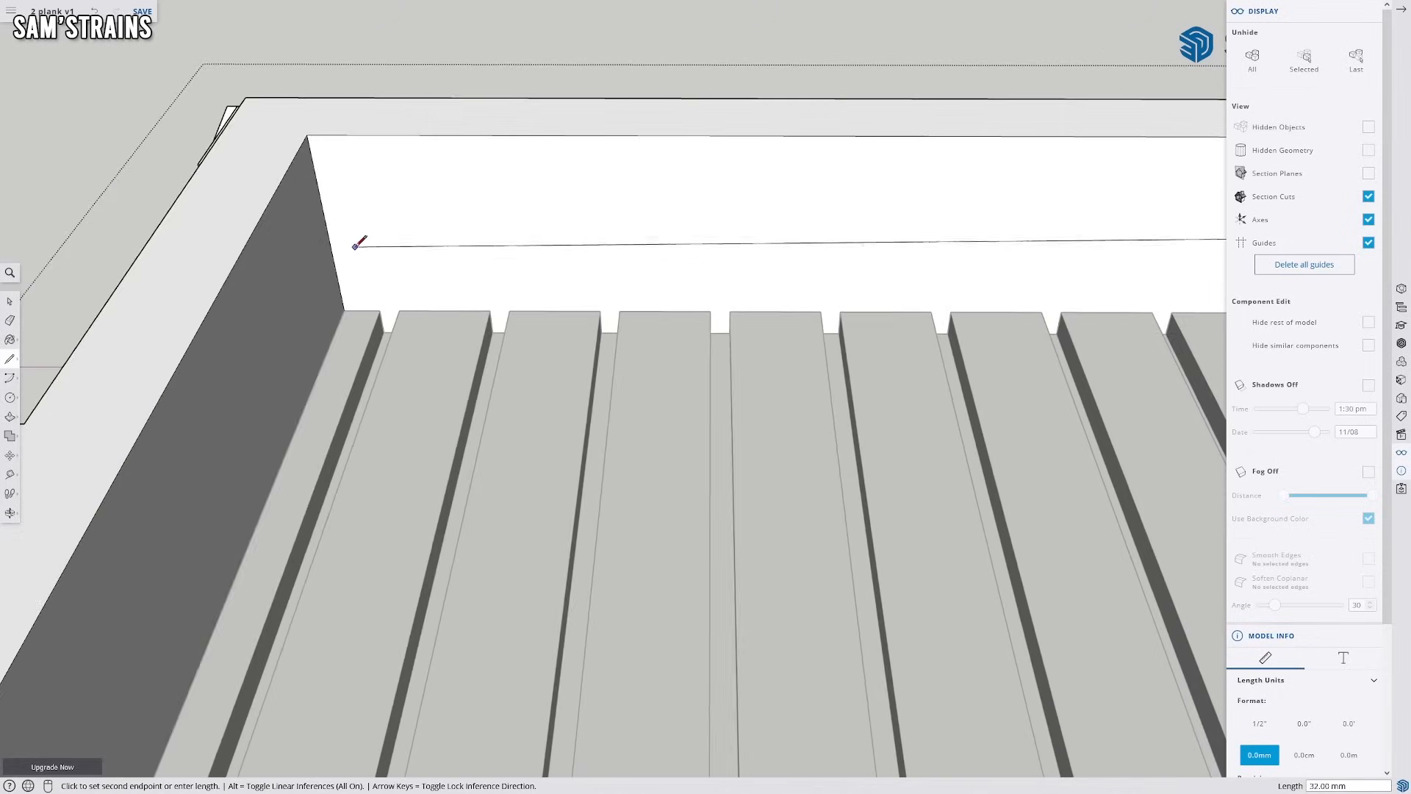
scroll(353, 246, up, 2)
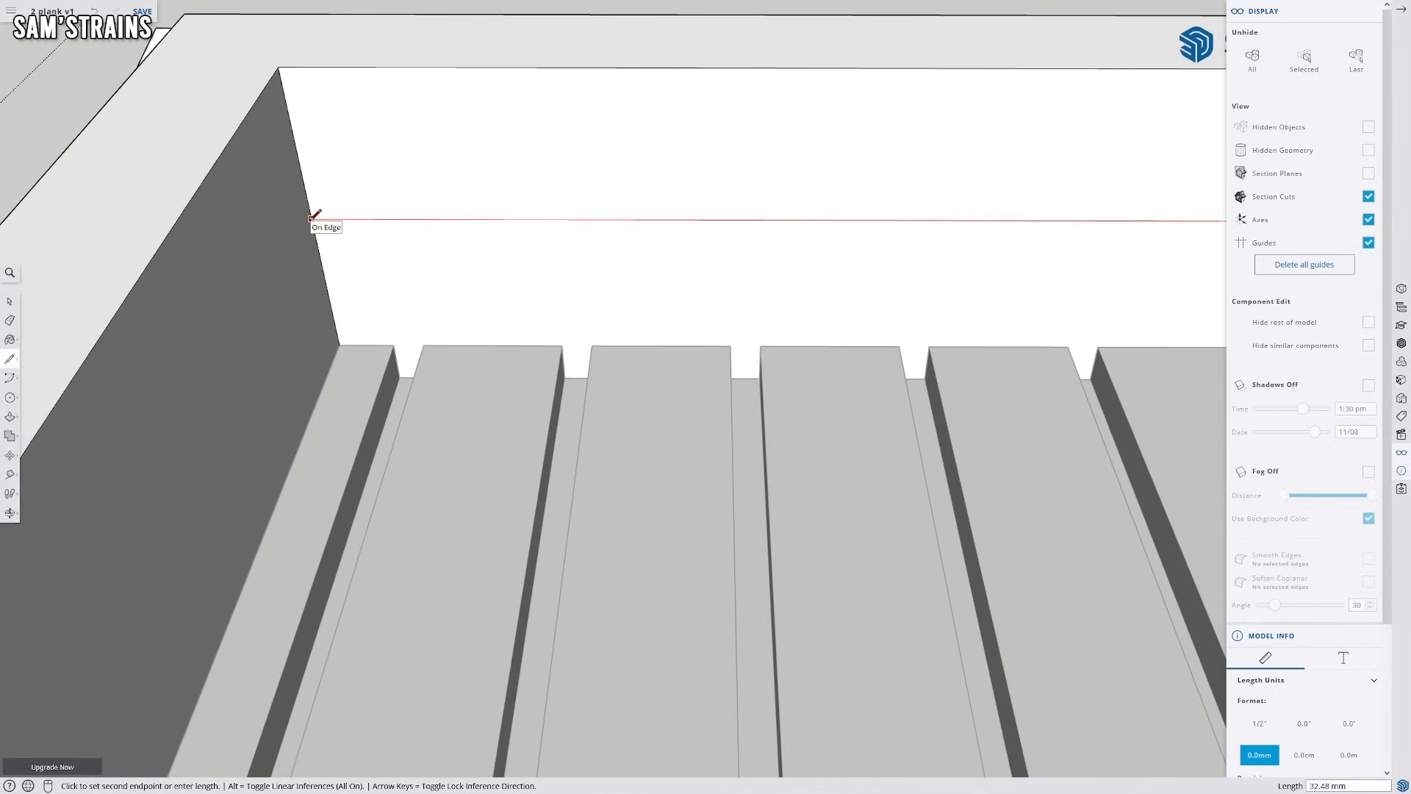
click(311, 218)
Mark the same distance below the short horizontal line and draw a second parallel line along the inner face to the far end
scroll(652, 267, down, 3)
shift+middle_drag(654, 267, 230, 280)
shift+middle_drag(1161, 297, 603, 272)
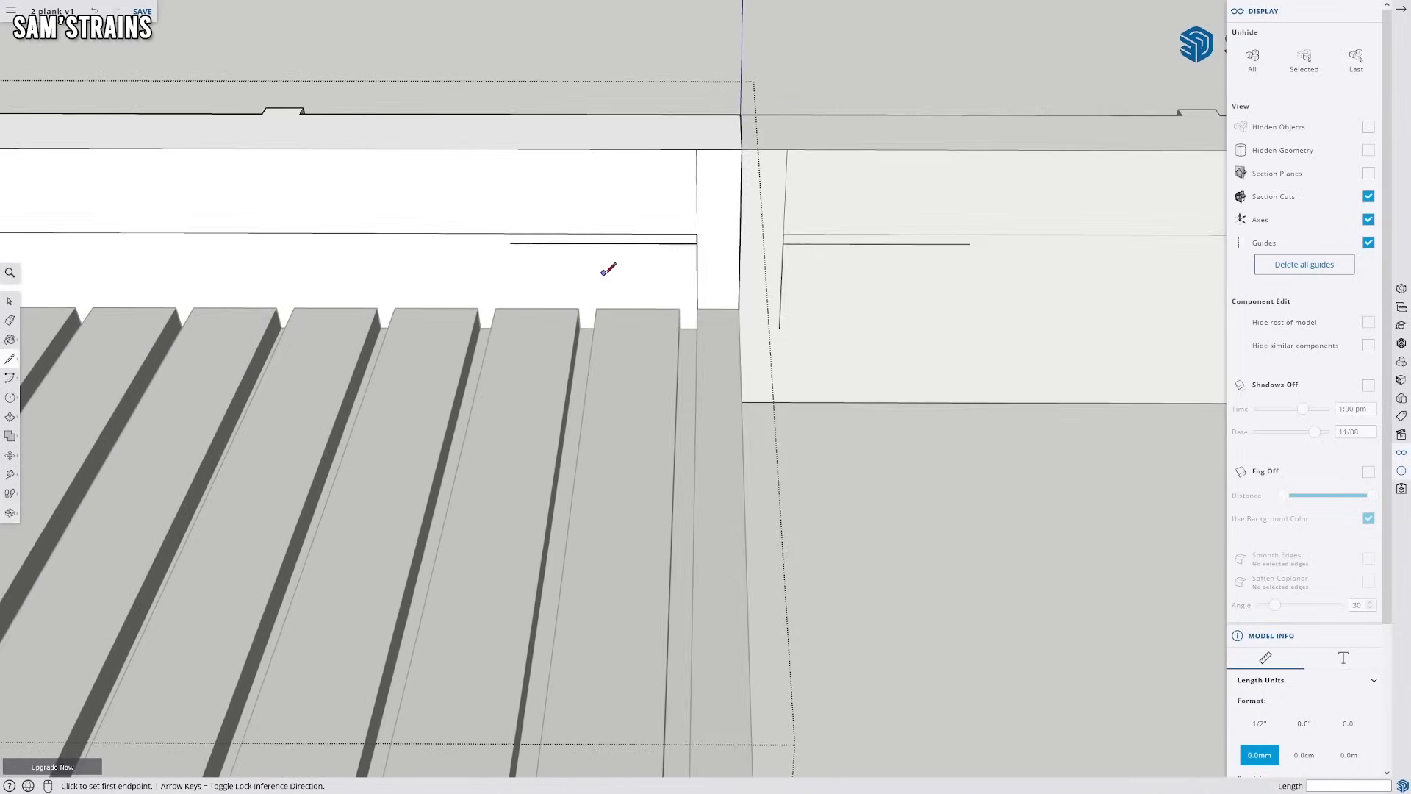
scroll(608, 269, up, 1)
click(731, 233)
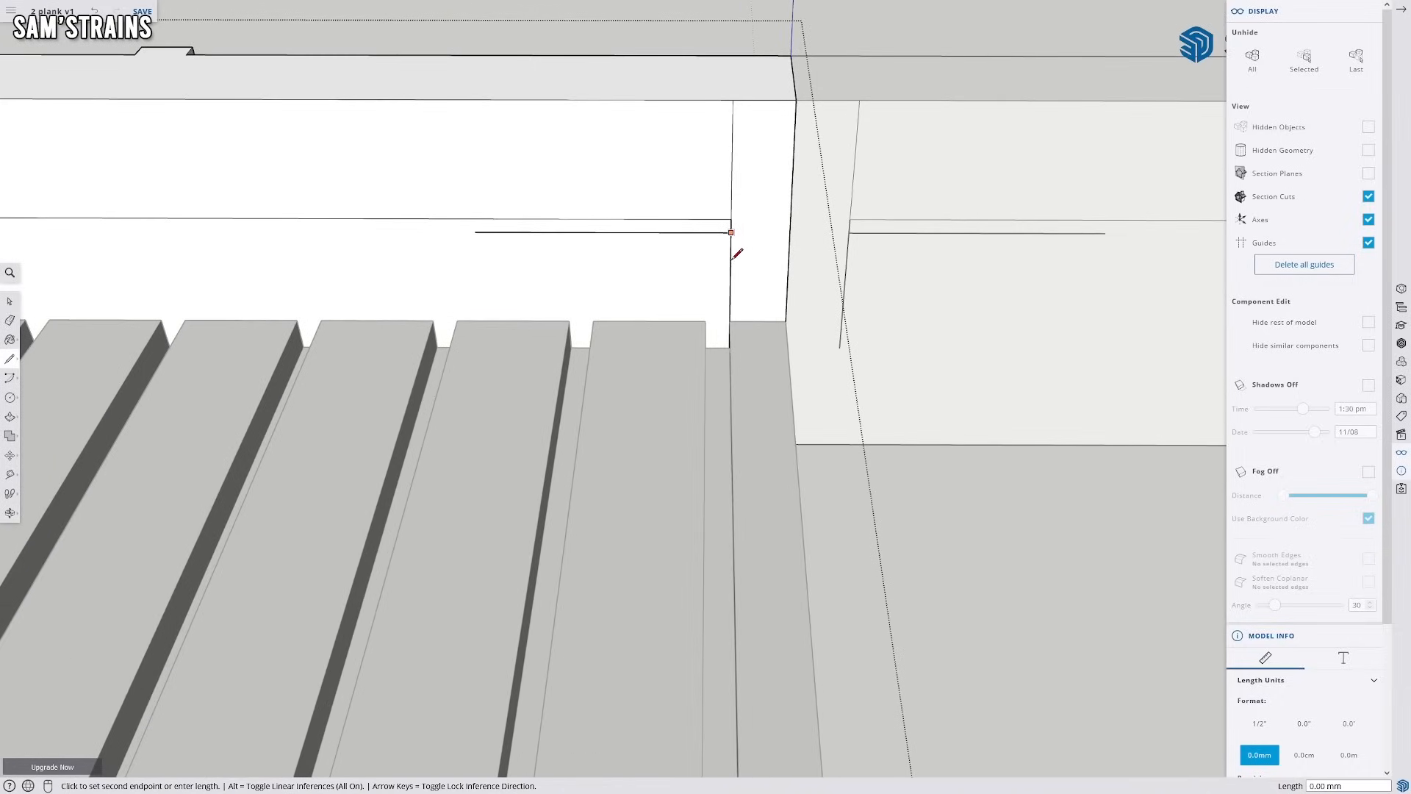
middle_drag(734, 239, 881, 256)
click(471, 226)
middle_drag(471, 227, 271, 231)
shift+middle_drag(1010, 257, 558, 292)
scroll(559, 292, up, 3)
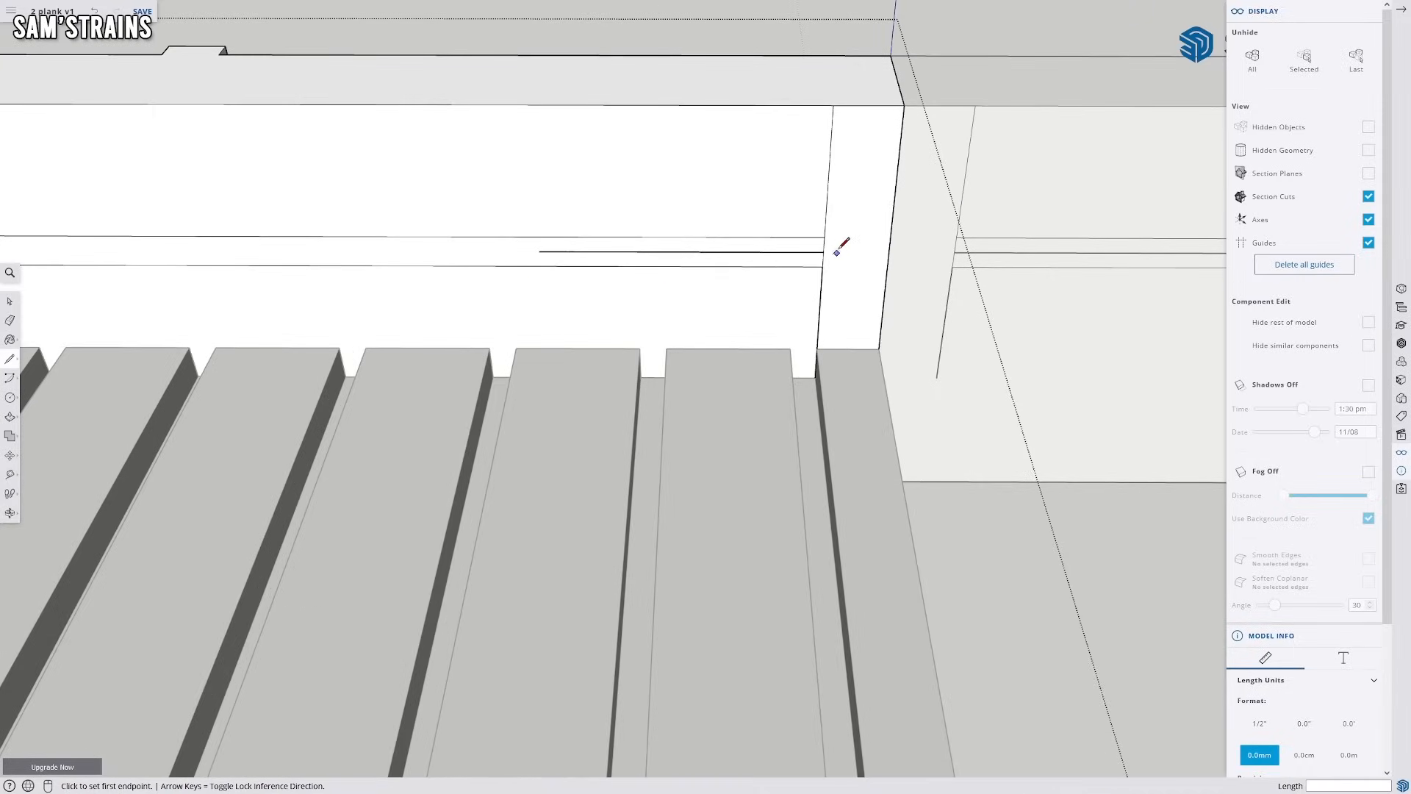
Extend both parallel gap lines from the vertical line to the near end of the side panel's inner face
click(824, 236)
click(894, 236)
click(823, 266)
click(888, 267)
Erase the short horizontal construction line and the vertical construction line from the side panel's inner face
click(10, 321)
click(666, 250)
scroll(837, 245, down, 1)
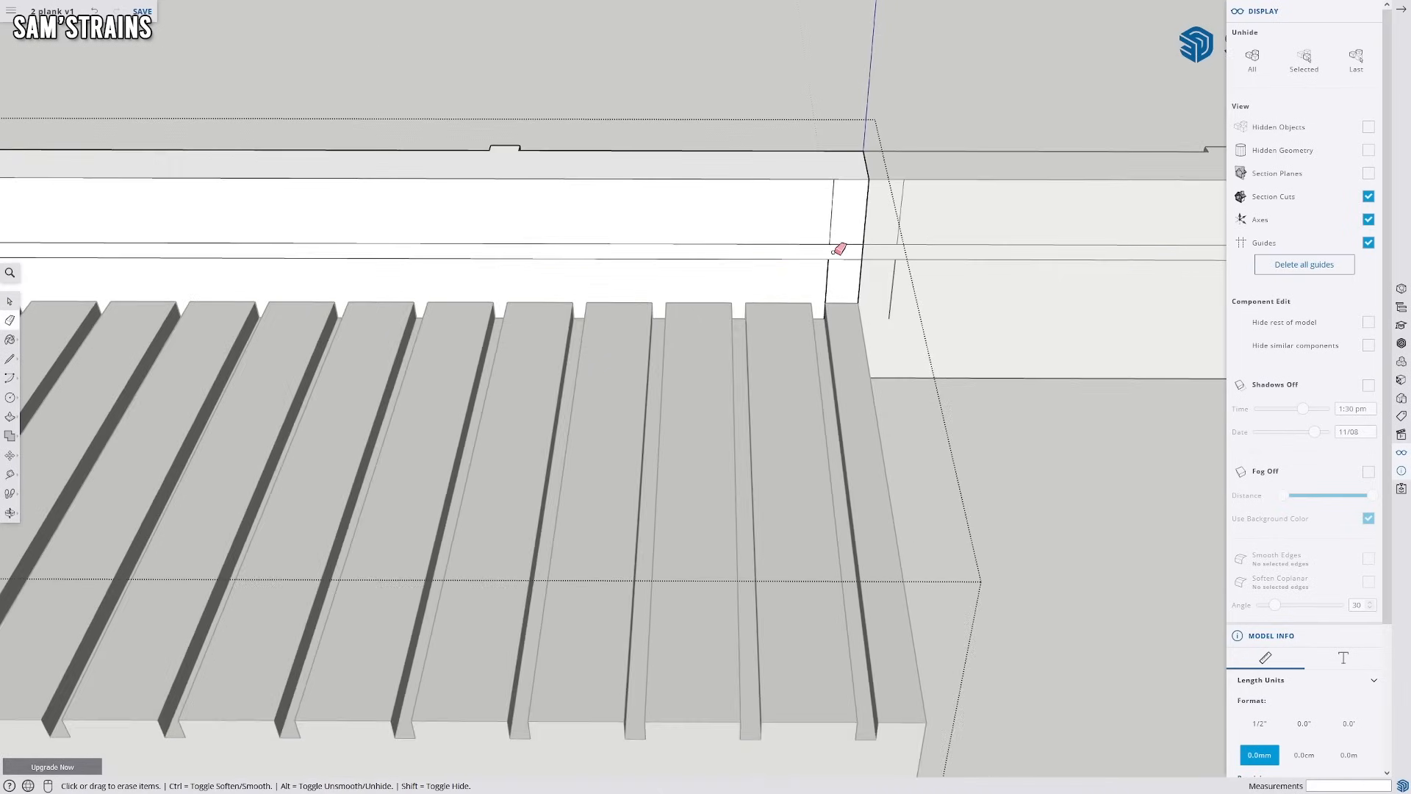
scroll(832, 239, up, 1)
click(839, 190)
click(833, 285)
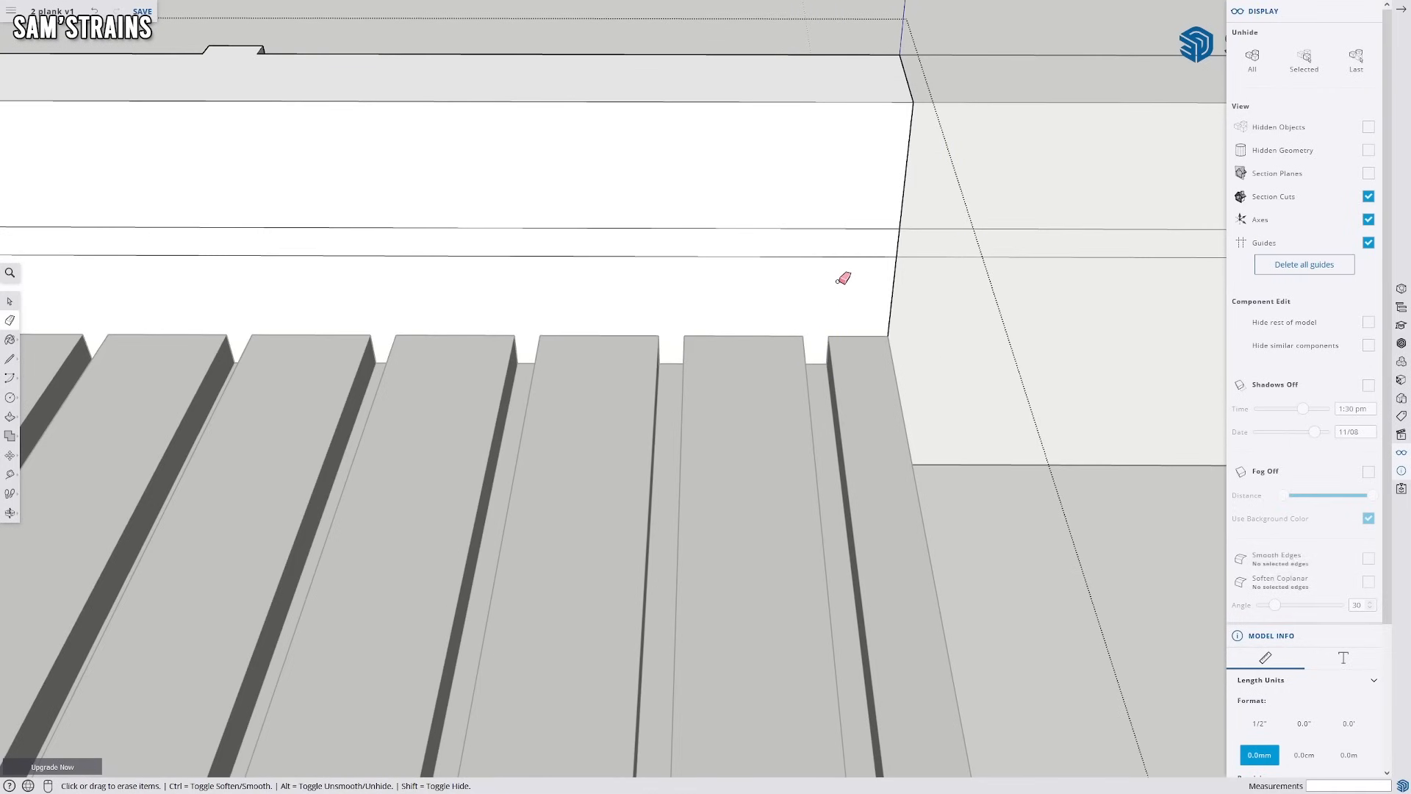
Draw two parallel lines across the end panel's inner face, continuing the side panel's gap lines from the corner
scroll(844, 279, down, 5)
mouse_move(640, 304)
shift+middle_down()
mouse_move(857, 316)
mouse_move(429, 362)
shift+middle_up()
scroll(661, 357, up, 3)
mouse_move(702, 353)
middle_down()
mouse_move(674, 362)
mouse_move(674, 400)
middle_up()
click(10, 362)
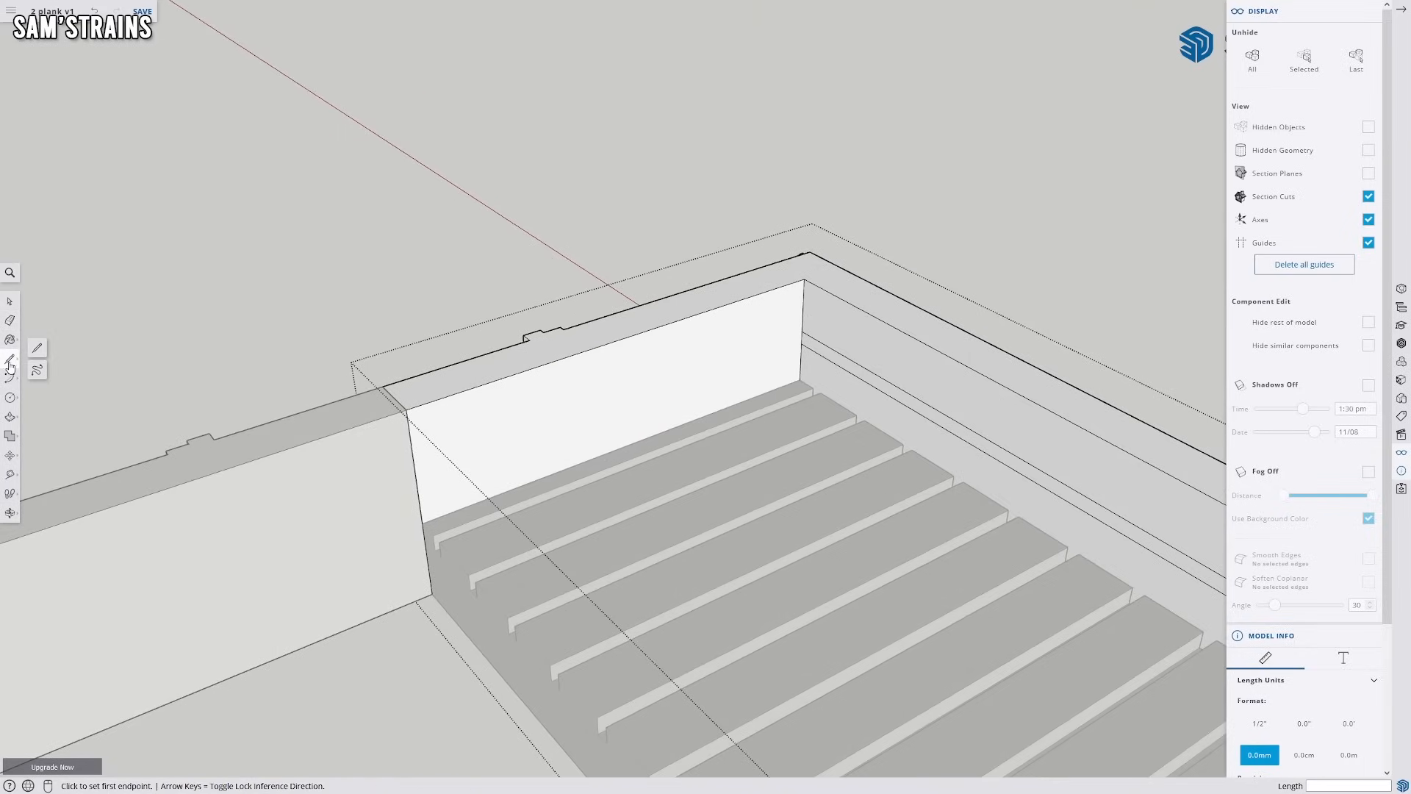
click(40, 354)
scroll(615, 441, up, 4)
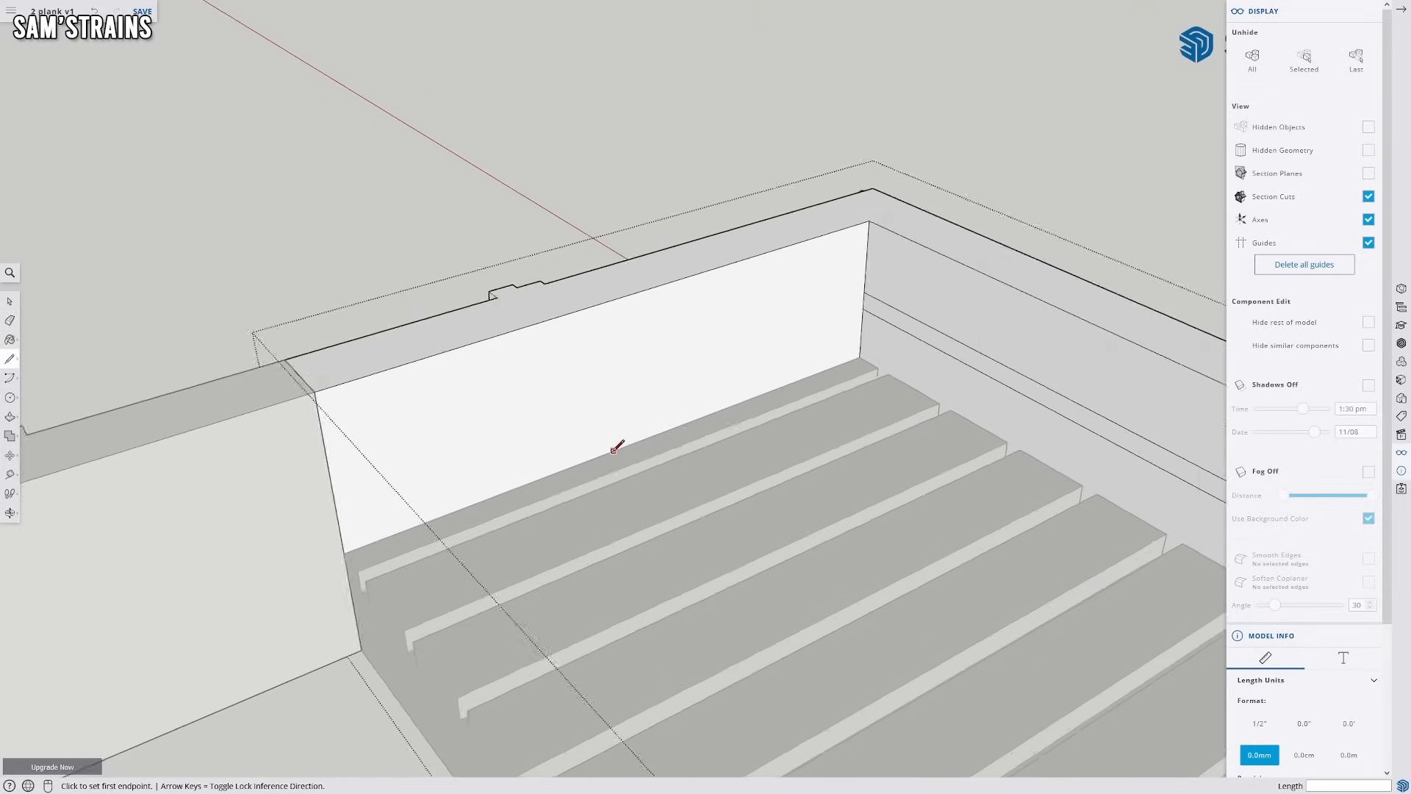
click(902, 269)
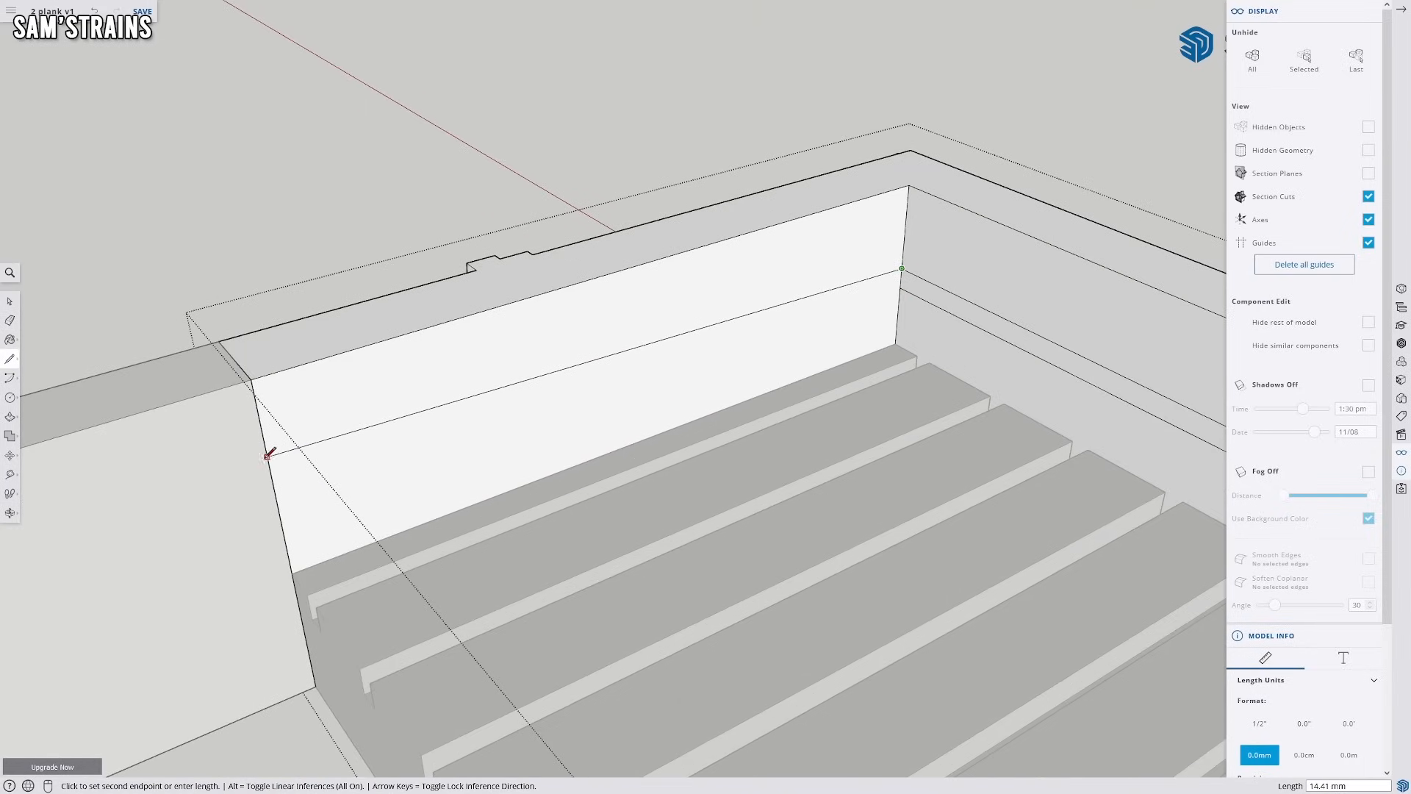
click(272, 482)
click(900, 288)
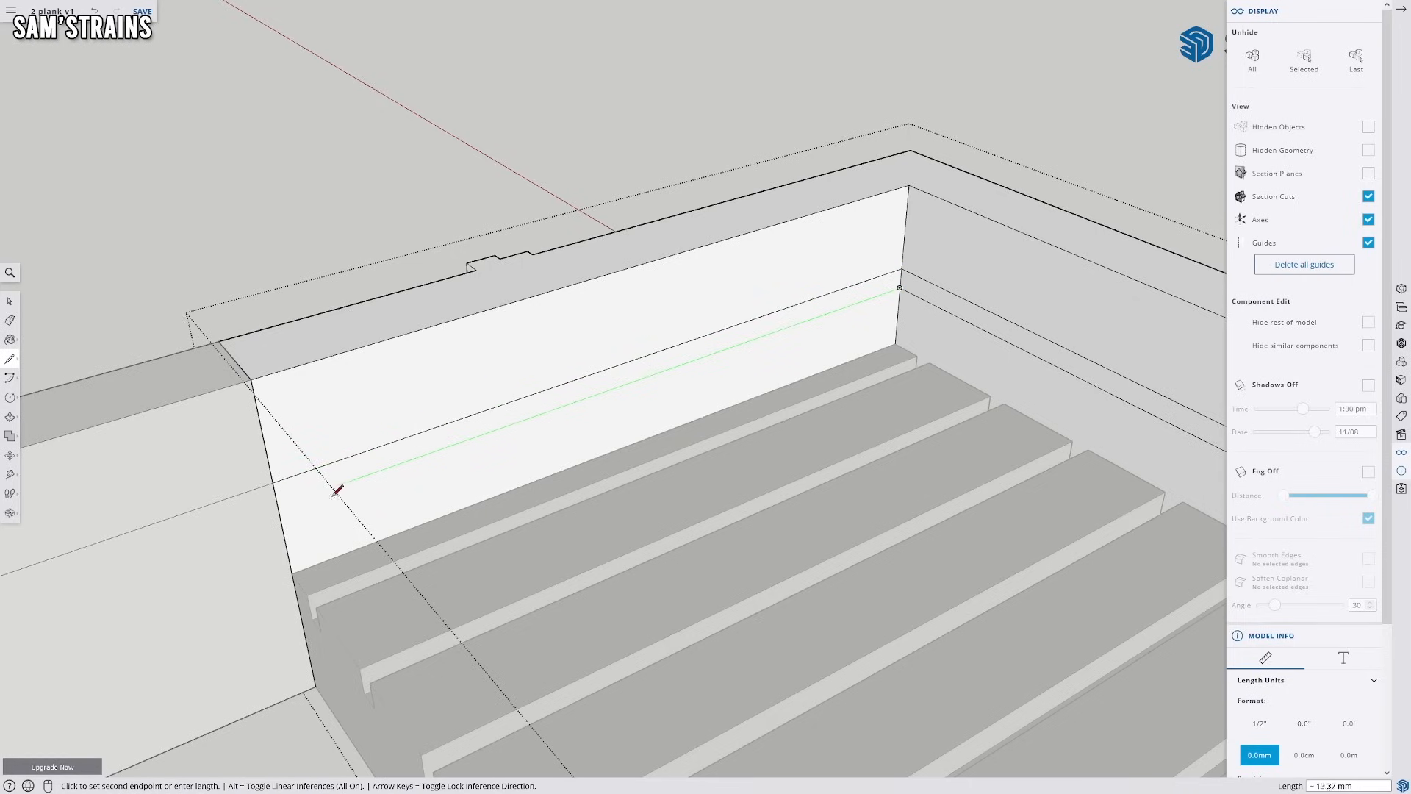
click(278, 506)
Mark 0.6 mm from the inner corner along the long side's top edge and draw a vertical line down across both gap lines
mouse_move(728, 382)
middle_down()
mouse_move(404, 441)
mouse_move(576, 451)
mouse_move(574, 225)
middle_up()
click(607, 287)
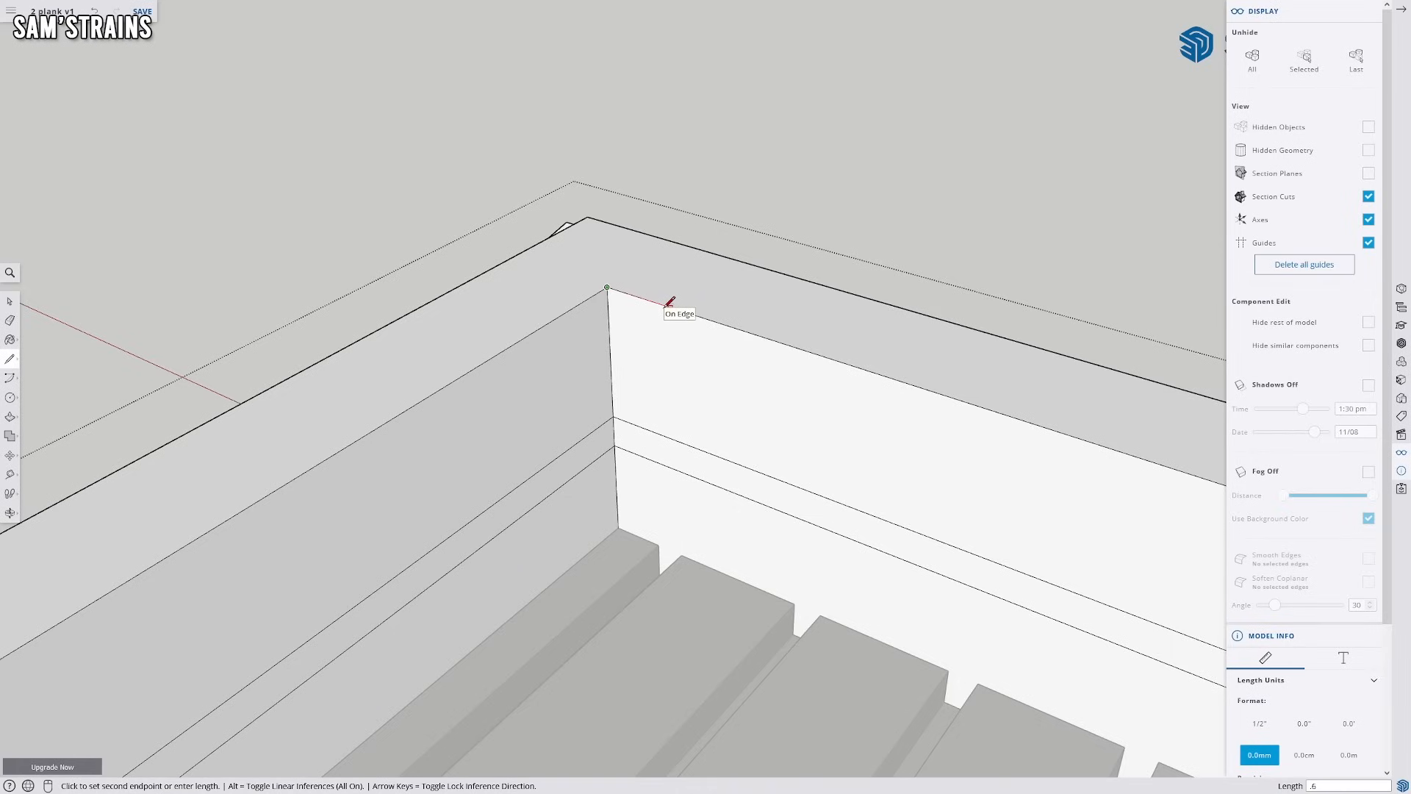
key(Escape)
click(645, 299)
click(650, 488)
key(Escape)
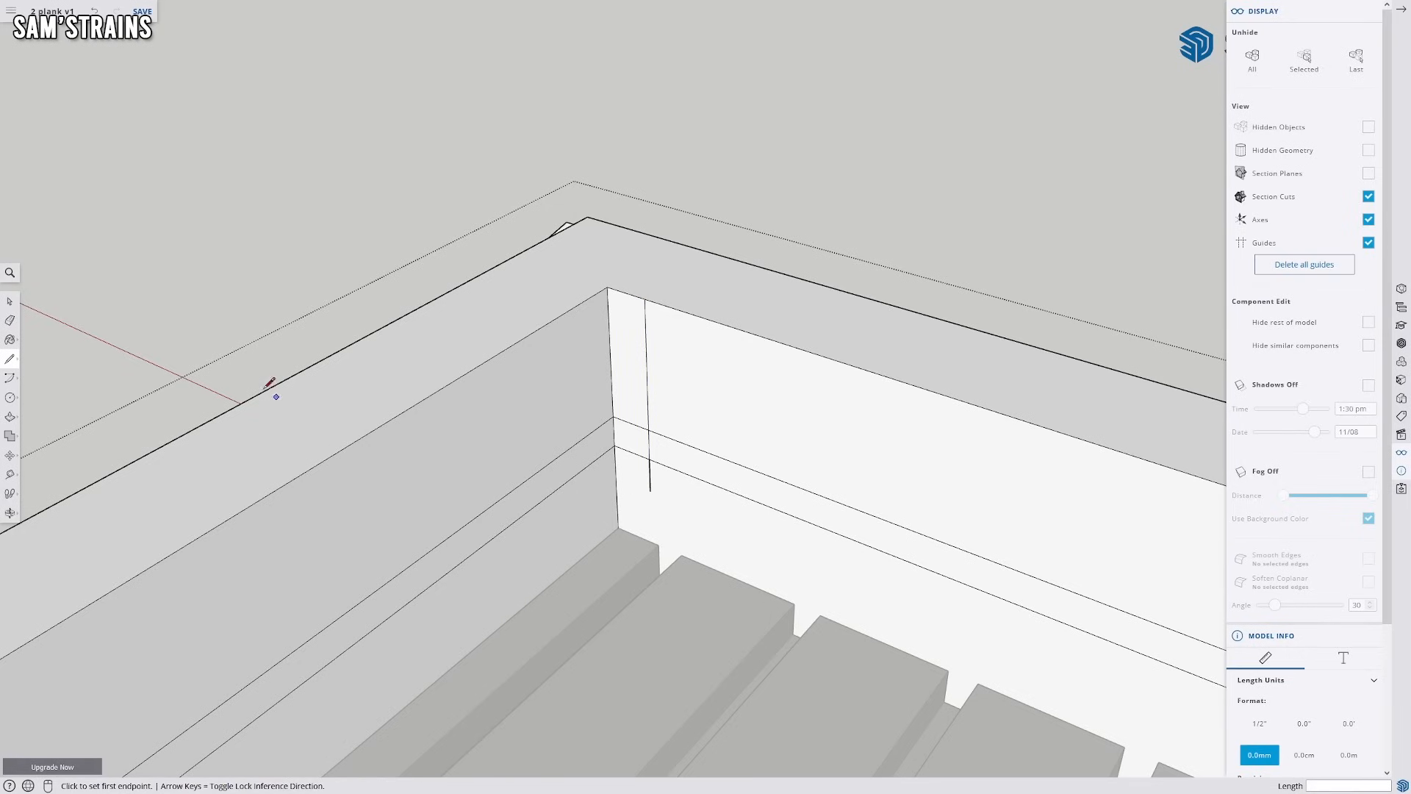
Erase the gap line ends next to the corner and the excess vertical line, leaving a closed strip on the long side
click(10, 320)
click(633, 426)
click(630, 453)
click(649, 476)
click(650, 402)
middle_drag(653, 401, 602, 488)
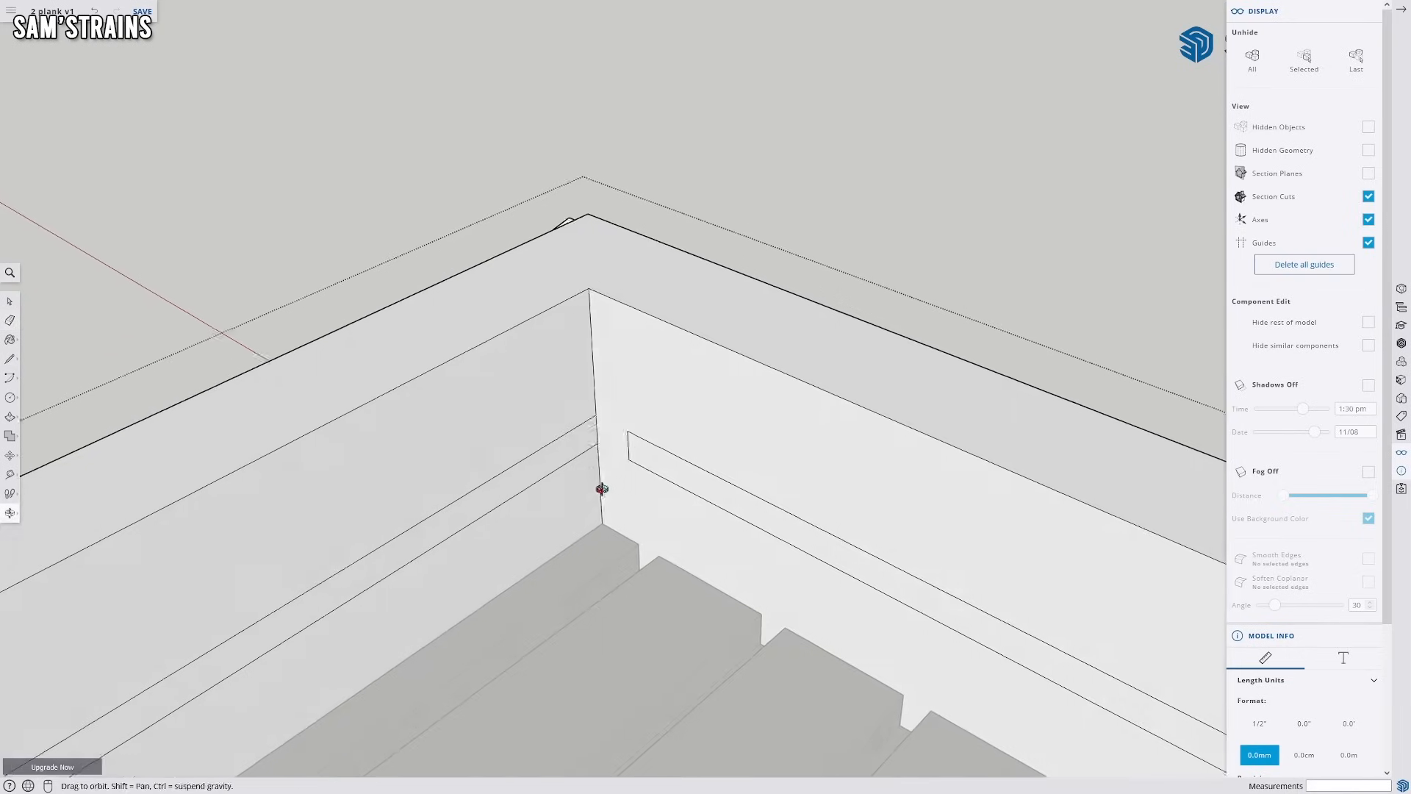
Mark 0.60 mm from the inner corner along the end panel's top edge and draw a vertical line down across its gap lines
click(9, 359)
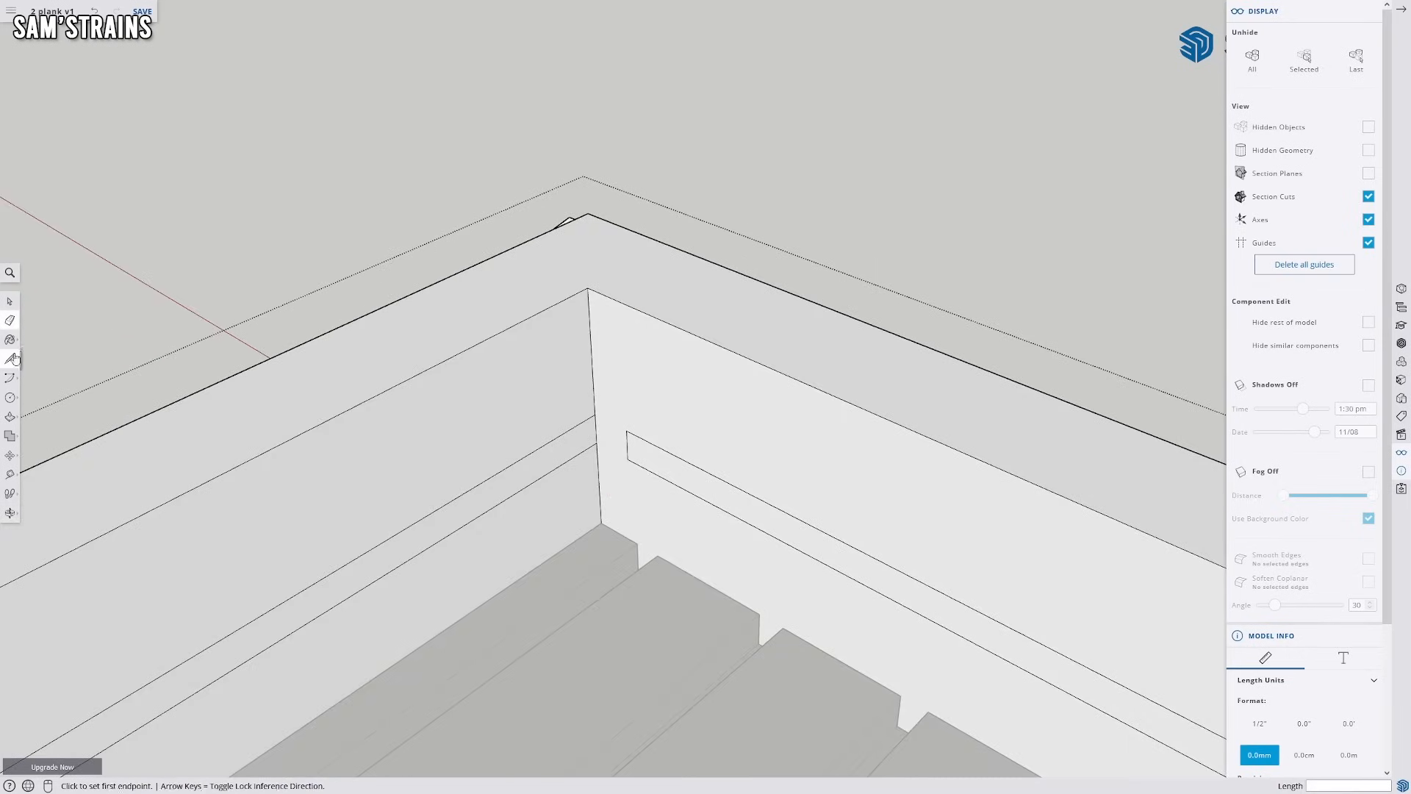
click(588, 289)
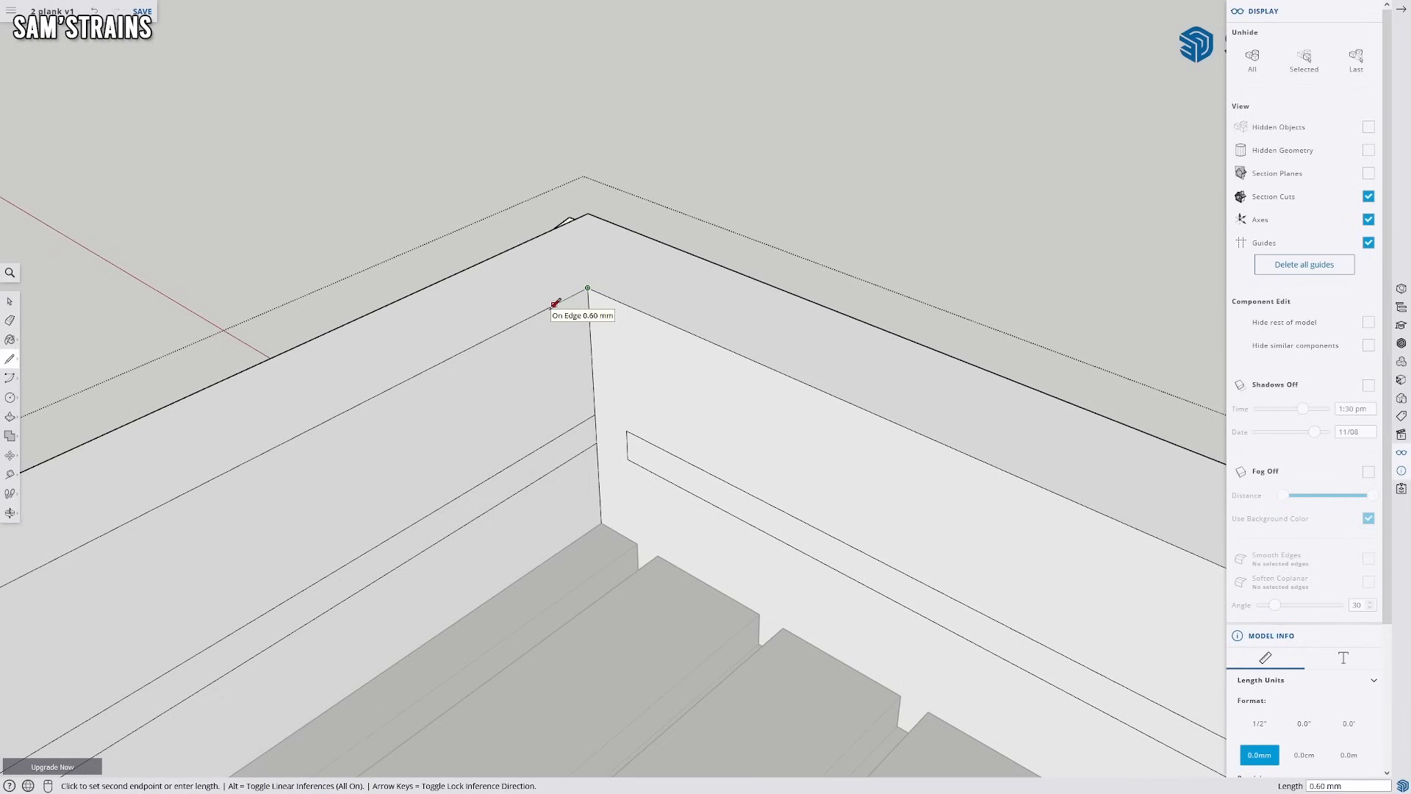
click(555, 304)
click(570, 496)
Erase the corner ends of the end panel's gap lines and the vertical line's excess above and below the strip
key(e)
click(573, 427)
click(576, 457)
click(567, 486)
drag(558, 455, 556, 419)
mouse_move(566, 476)
mouse_down()
mouse_move(555, 455)
mouse_move(571, 405)
mouse_up()
Recess the closed gap strips on the long side and end panel inner faces 0.4 mm deep with Push/Pull
scroll(569, 416, down, 8)
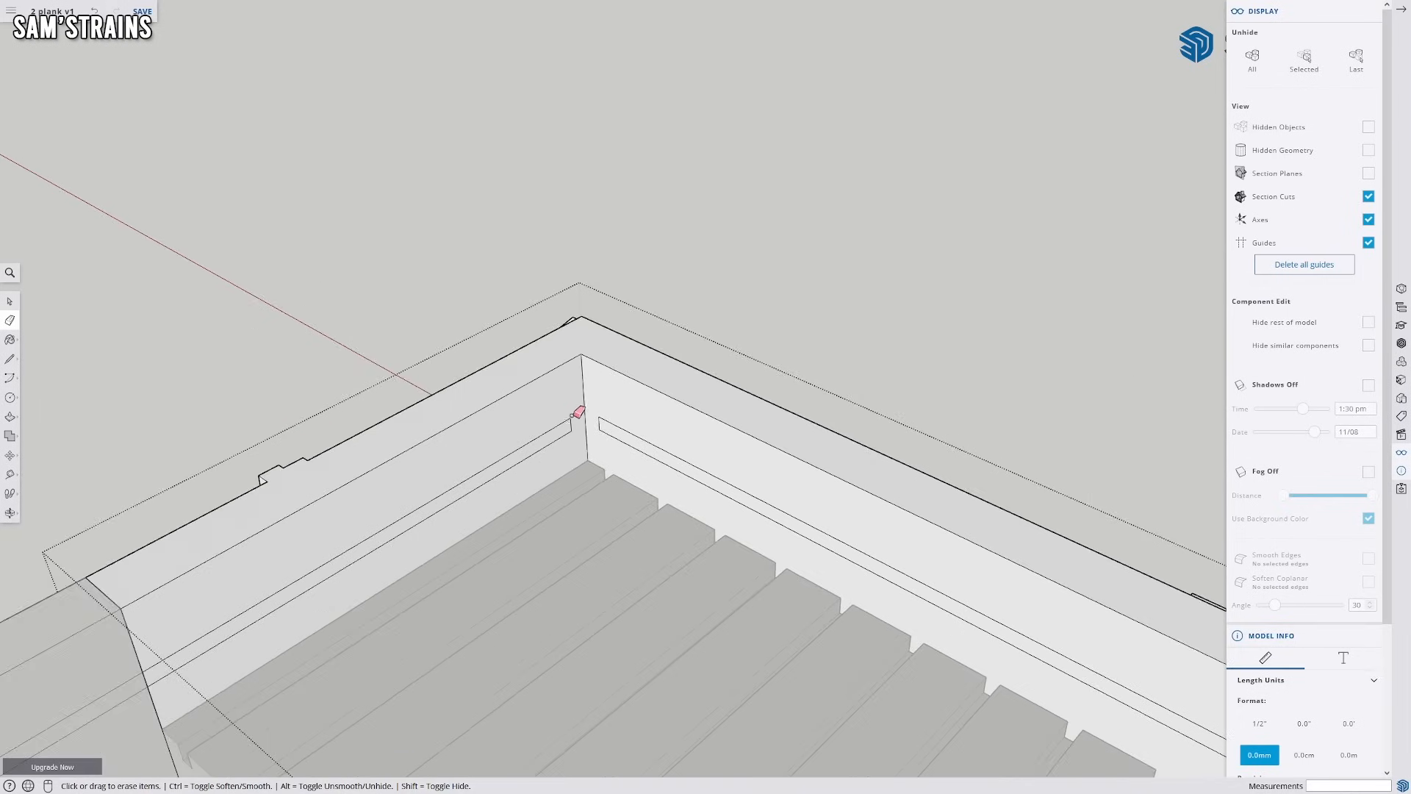
mouse_move(652, 561)
middle_down()
mouse_move(408, 400)
mouse_move(784, 554)
mouse_move(580, 495)
middle_up()
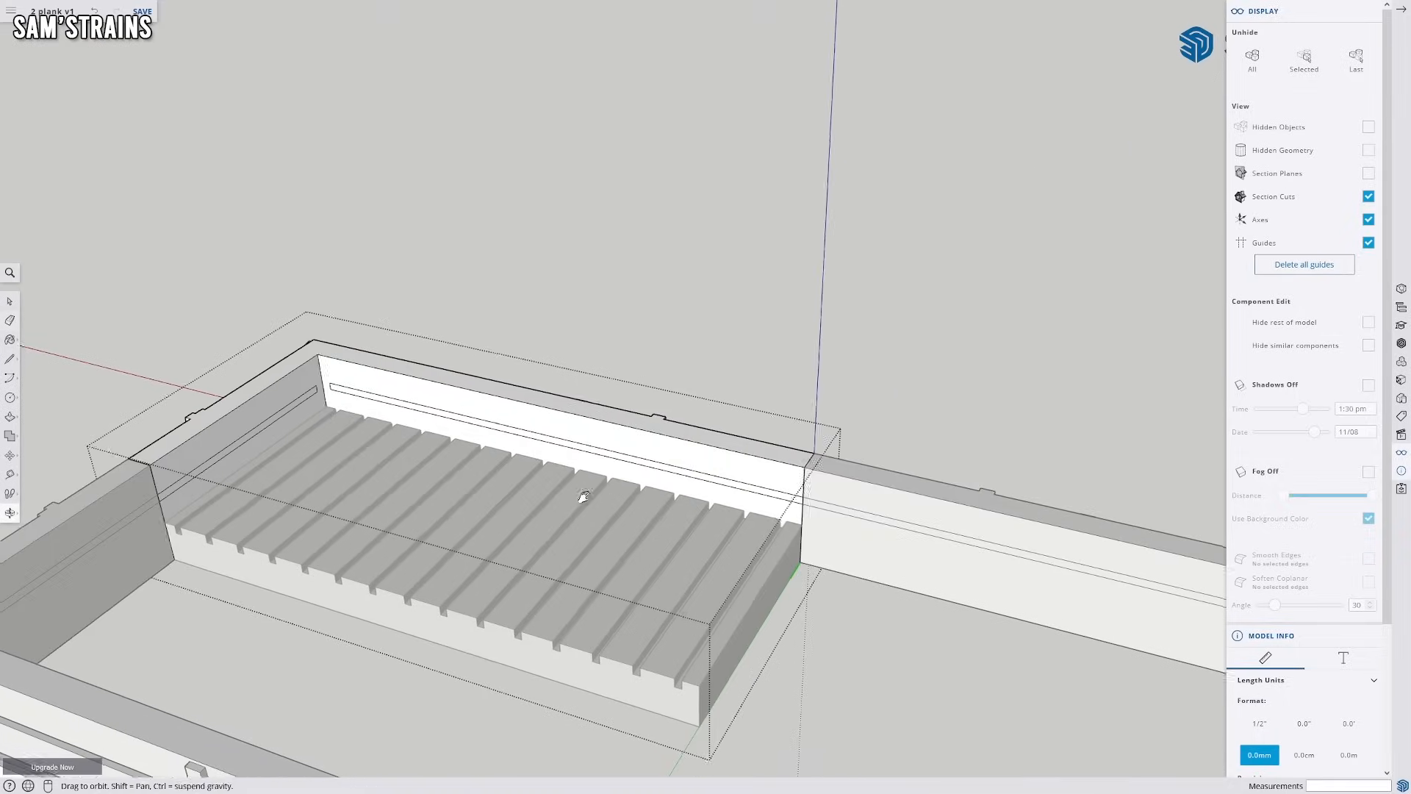
scroll(157, 487, up, 5)
click(9, 416)
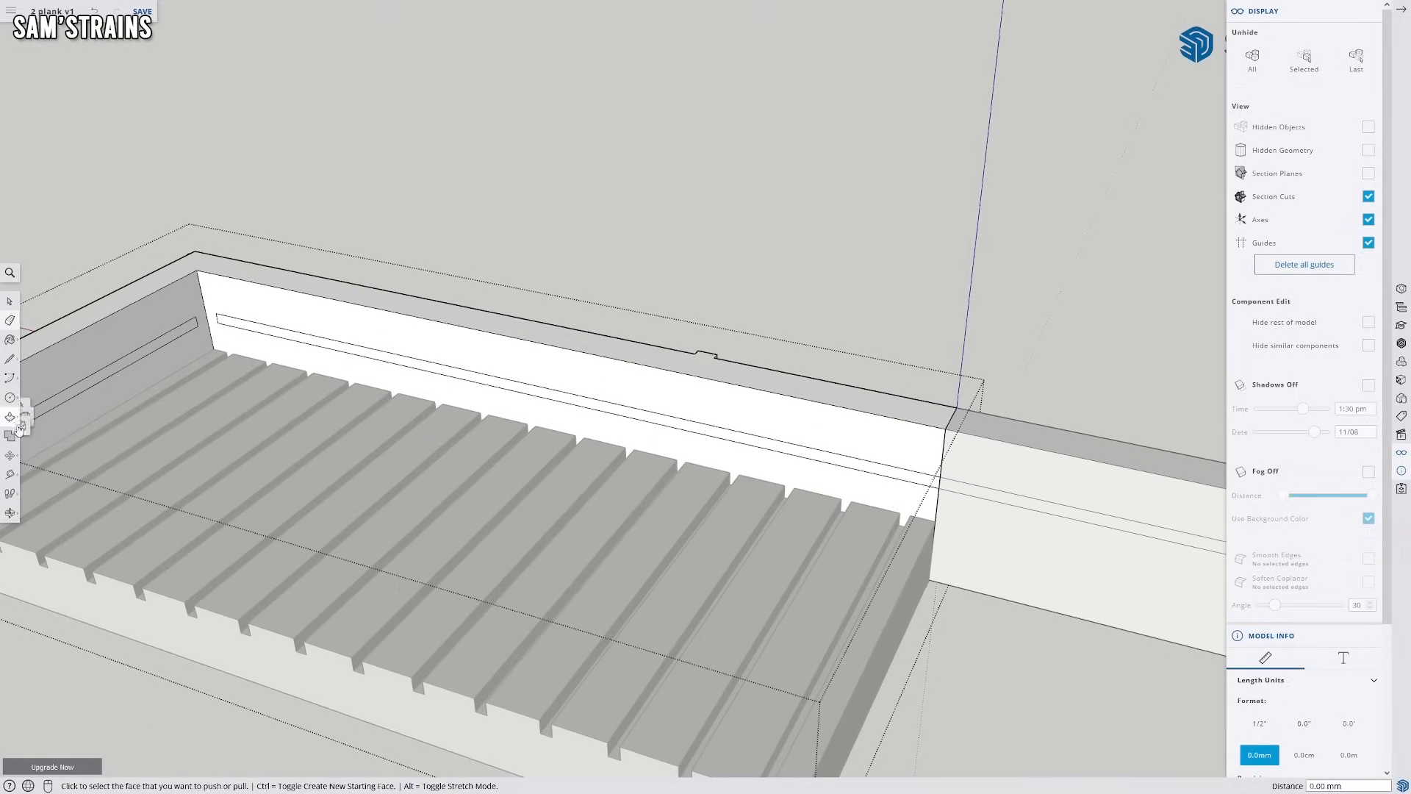
scroll(526, 438, up, 1)
click(474, 373)
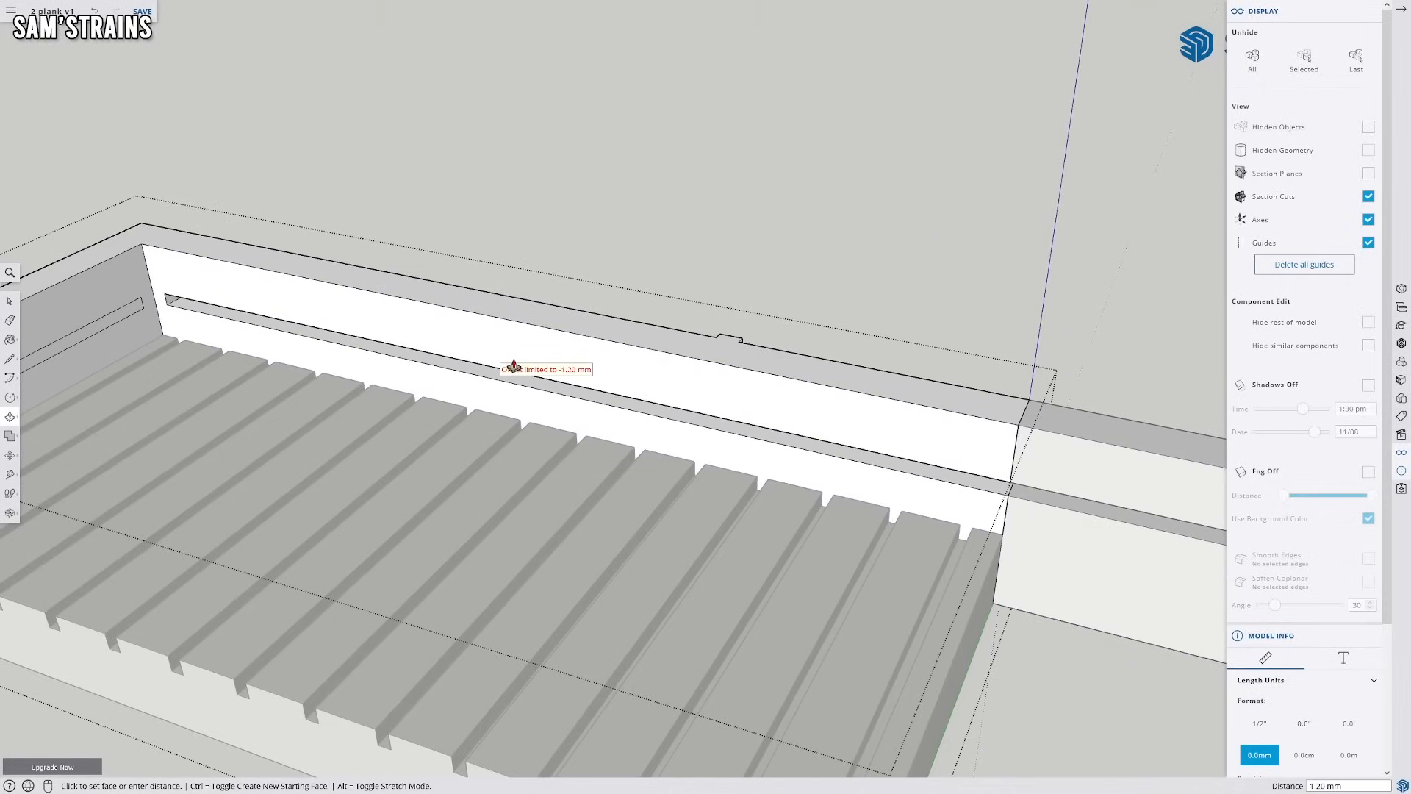
text(.4)
key(Return)
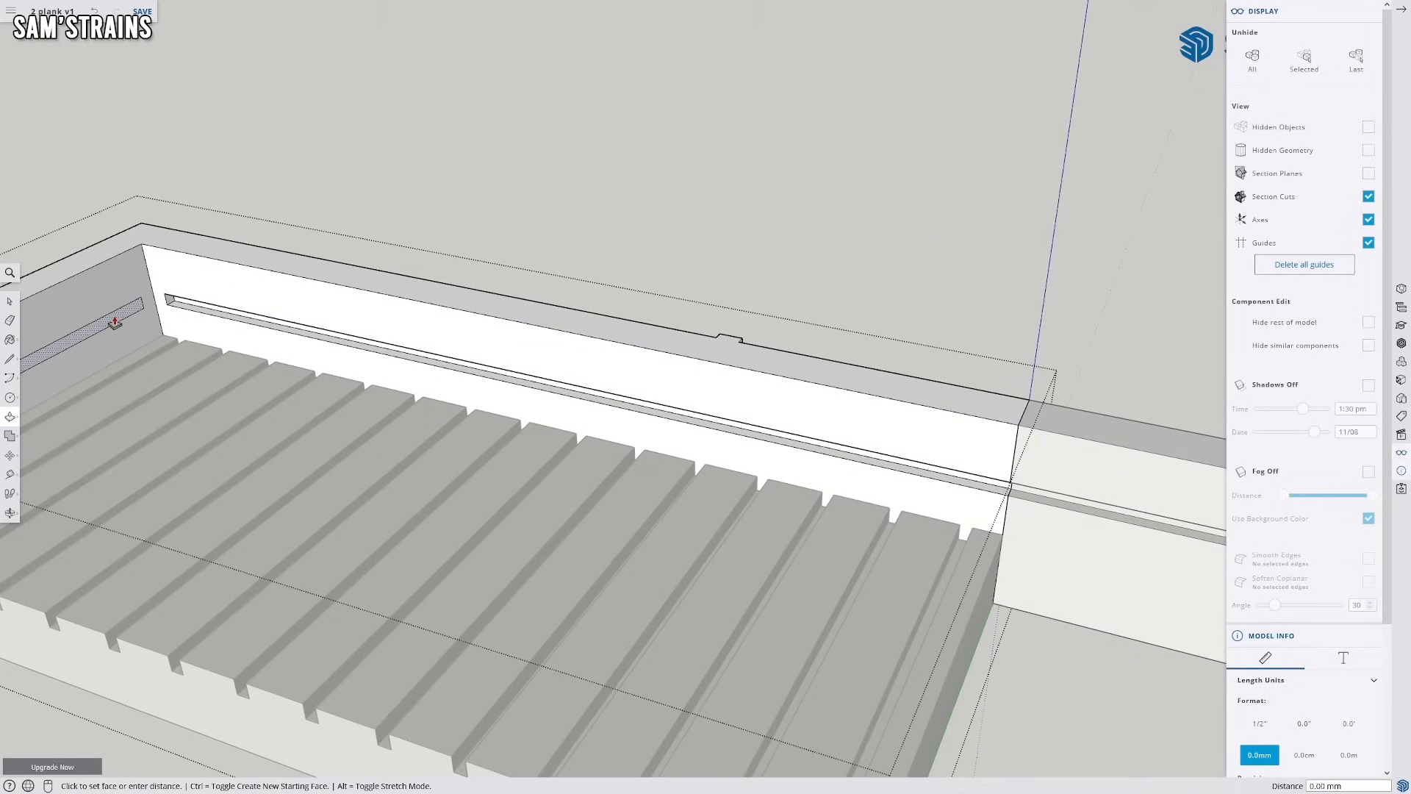
scroll(246, 398, down, 1)
scroll(246, 398, down, 4)
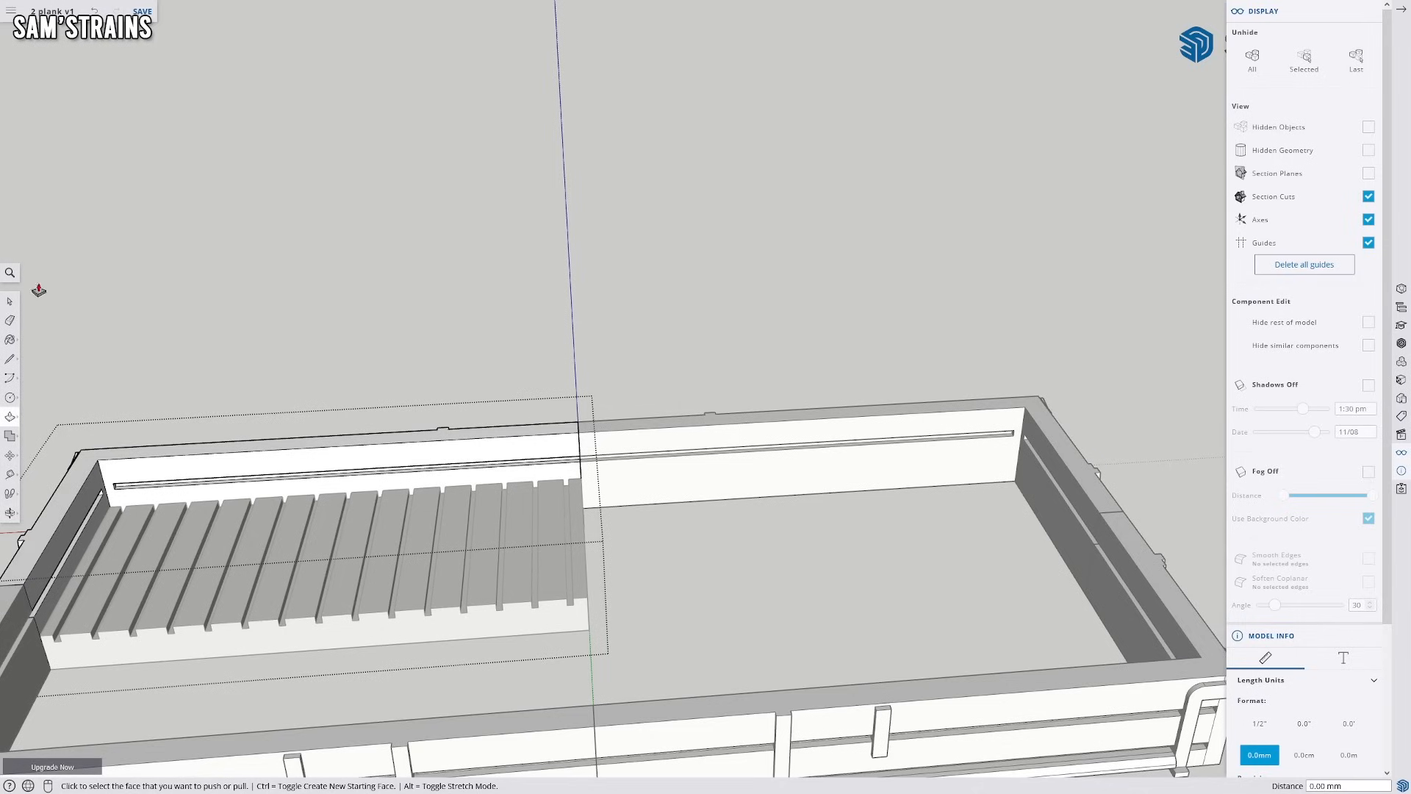
Leave the component and examine the recessed gaps where the side and end panels meet
click(9, 304)
scroll(211, 311, down, 2)
middle_drag(211, 312, 807, 424)
scroll(575, 448, up, 6)
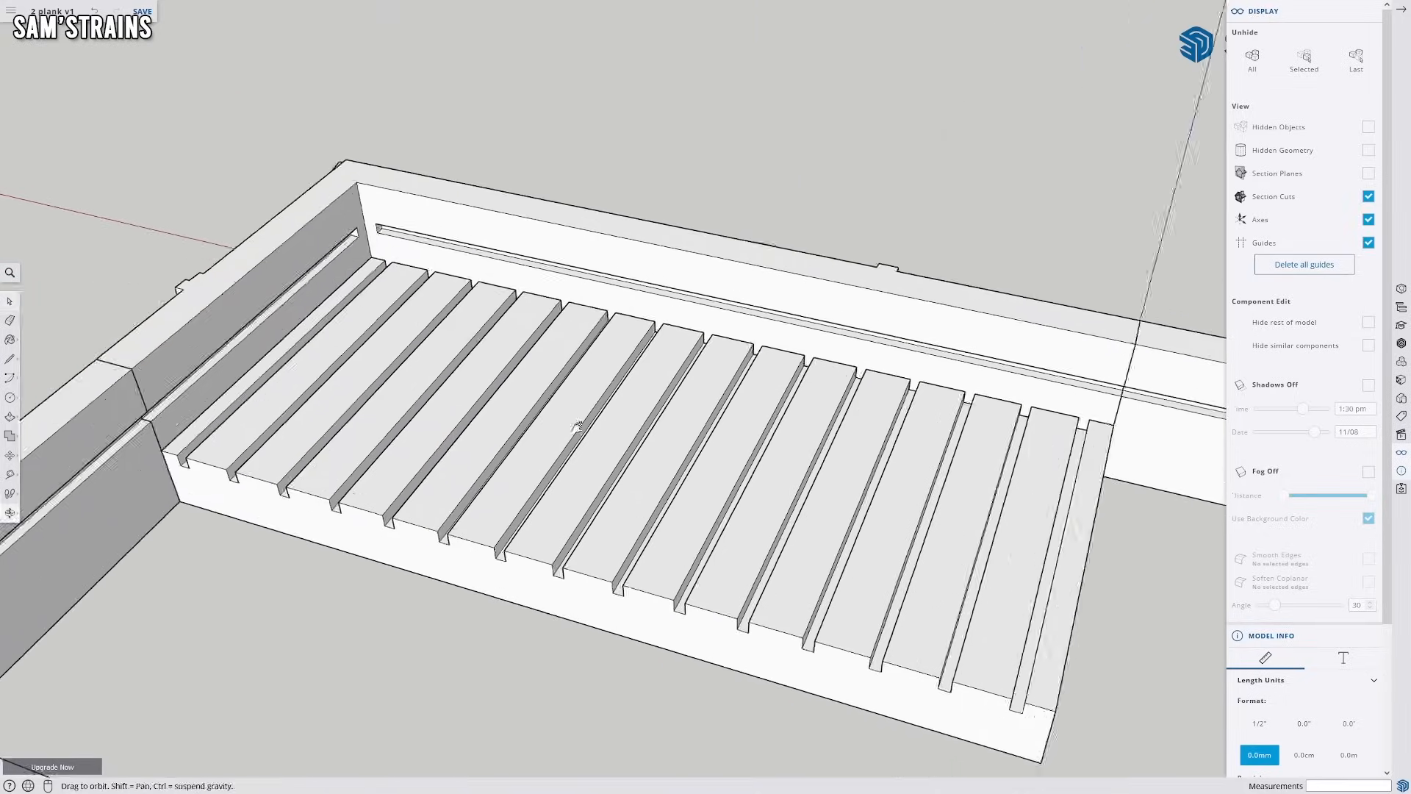
middle_drag(769, 563, 652, 551)
scroll(713, 540, up, 5)
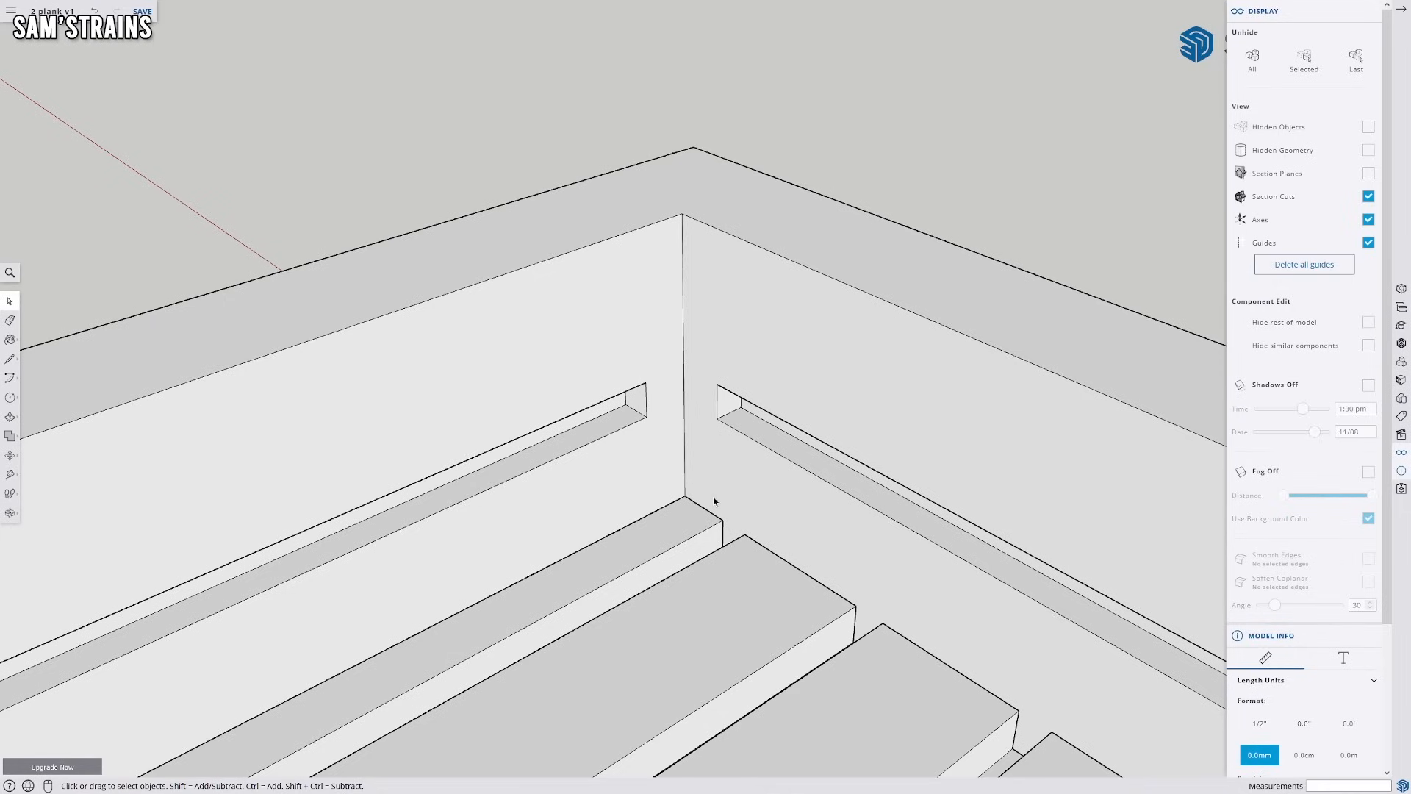
scroll(873, 469, down, 5)
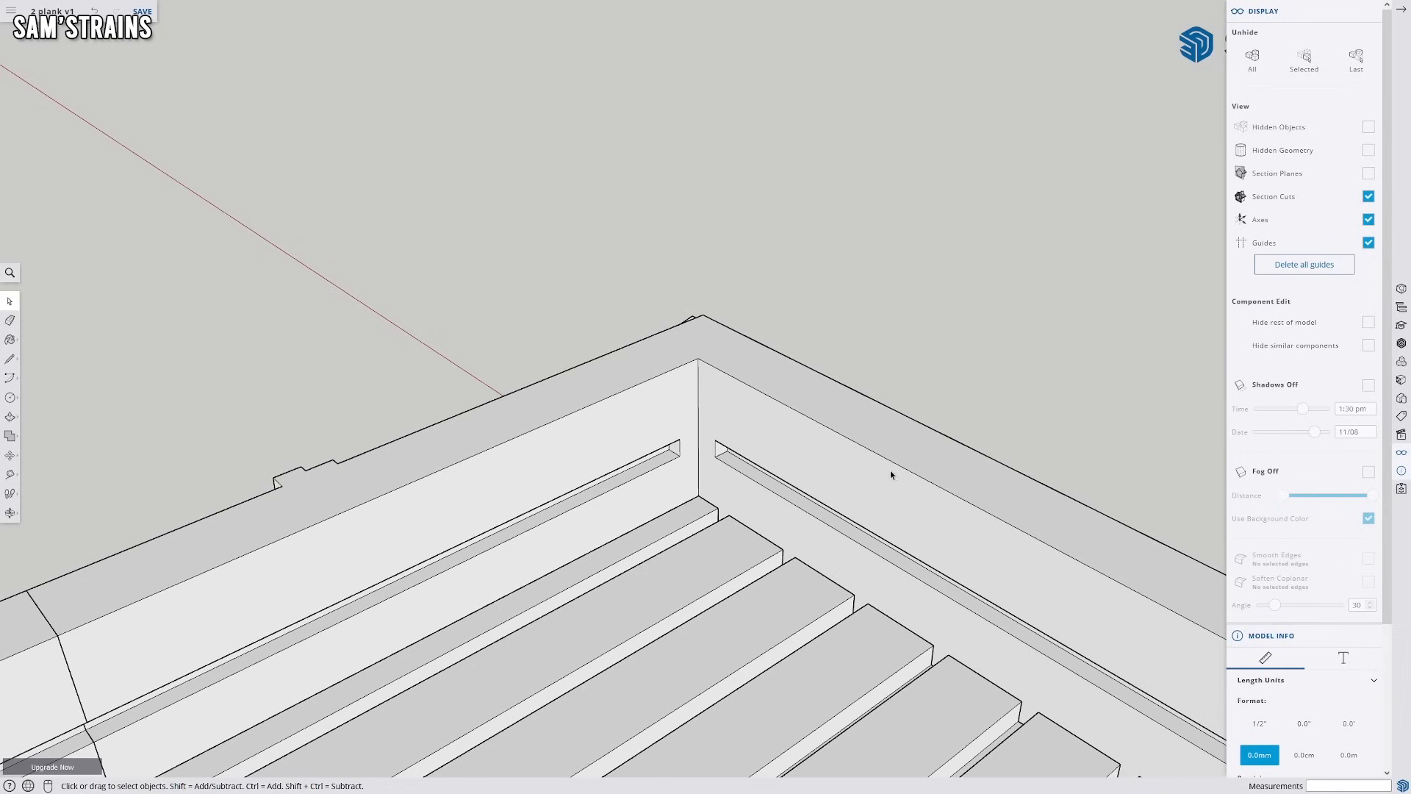
Reopen the side panel component and hide the long side's inner face
click(782, 460)
right_click(782, 460)
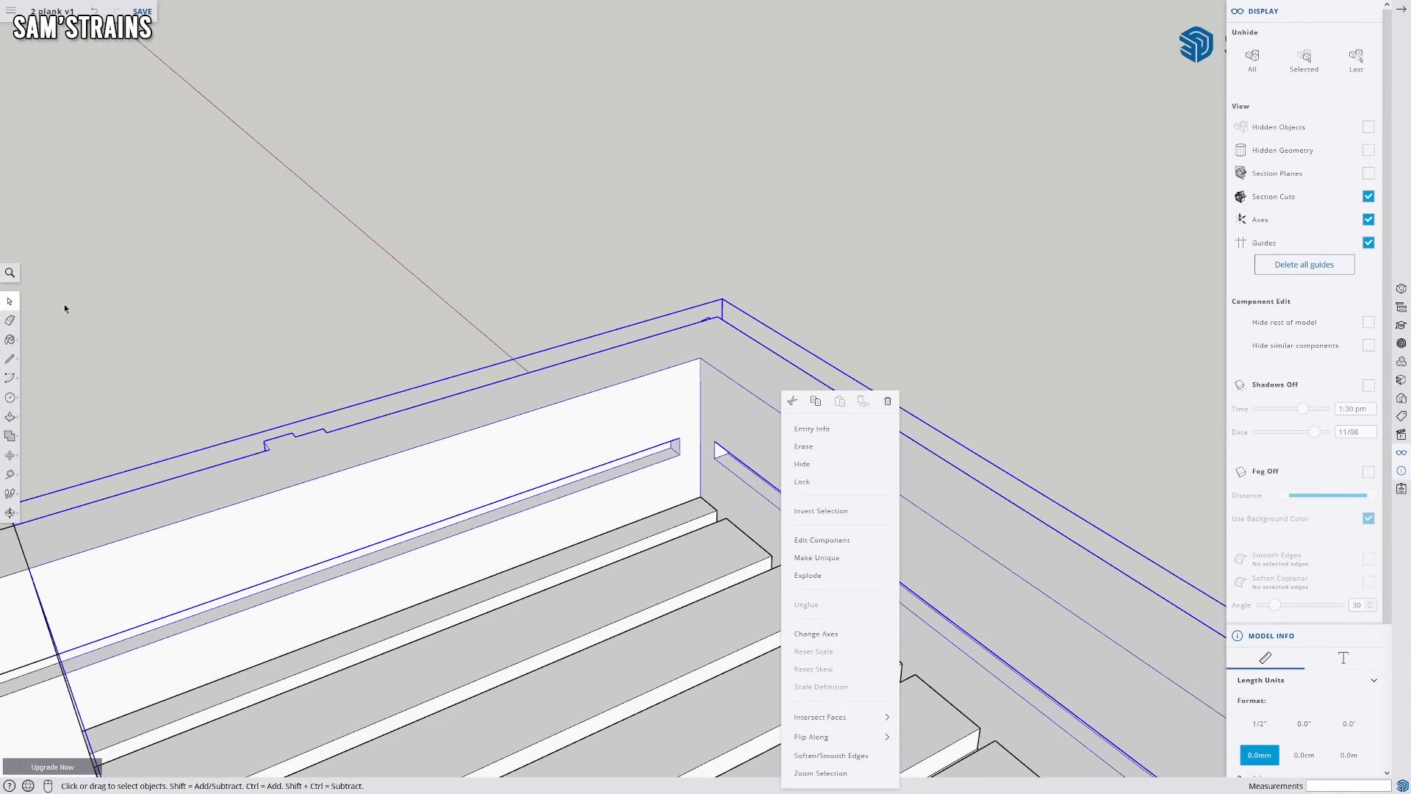
click(163, 250)
double_click(721, 404)
right_click(735, 412)
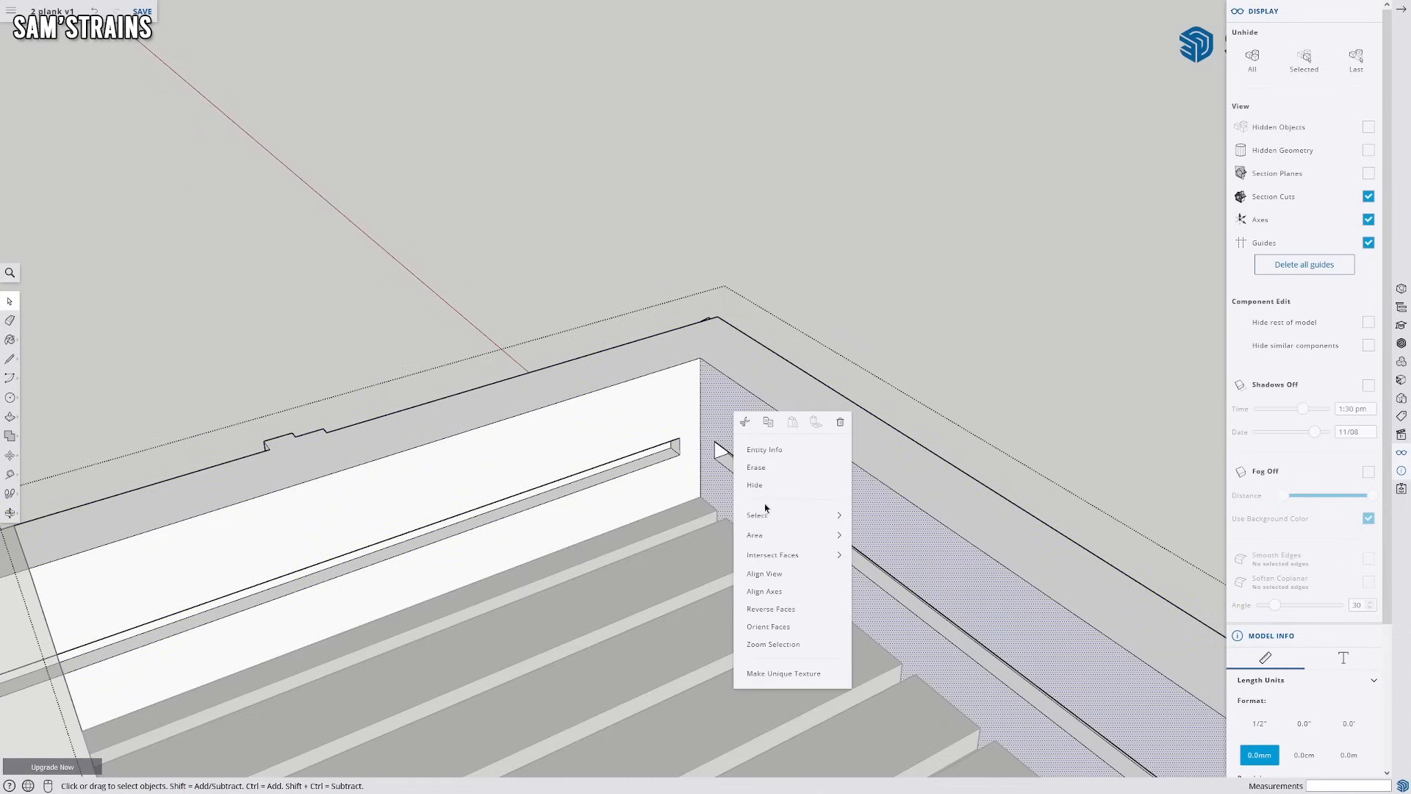
click(757, 489)
Look through the hidden face and measure from the recessed gap to the inner edge of the outer side details
middle_drag(718, 482, 761, 435)
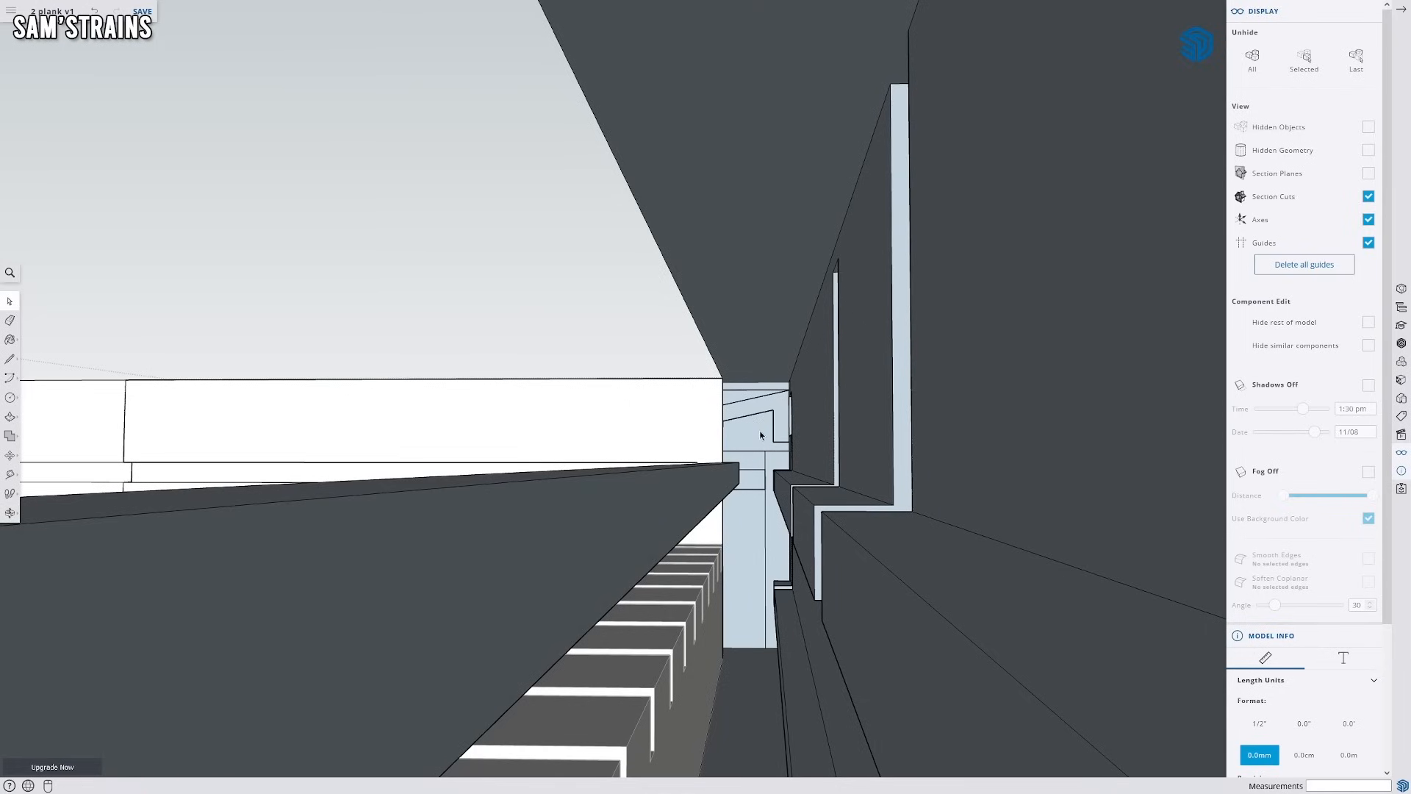
middle_drag(624, 486, 372, 591)
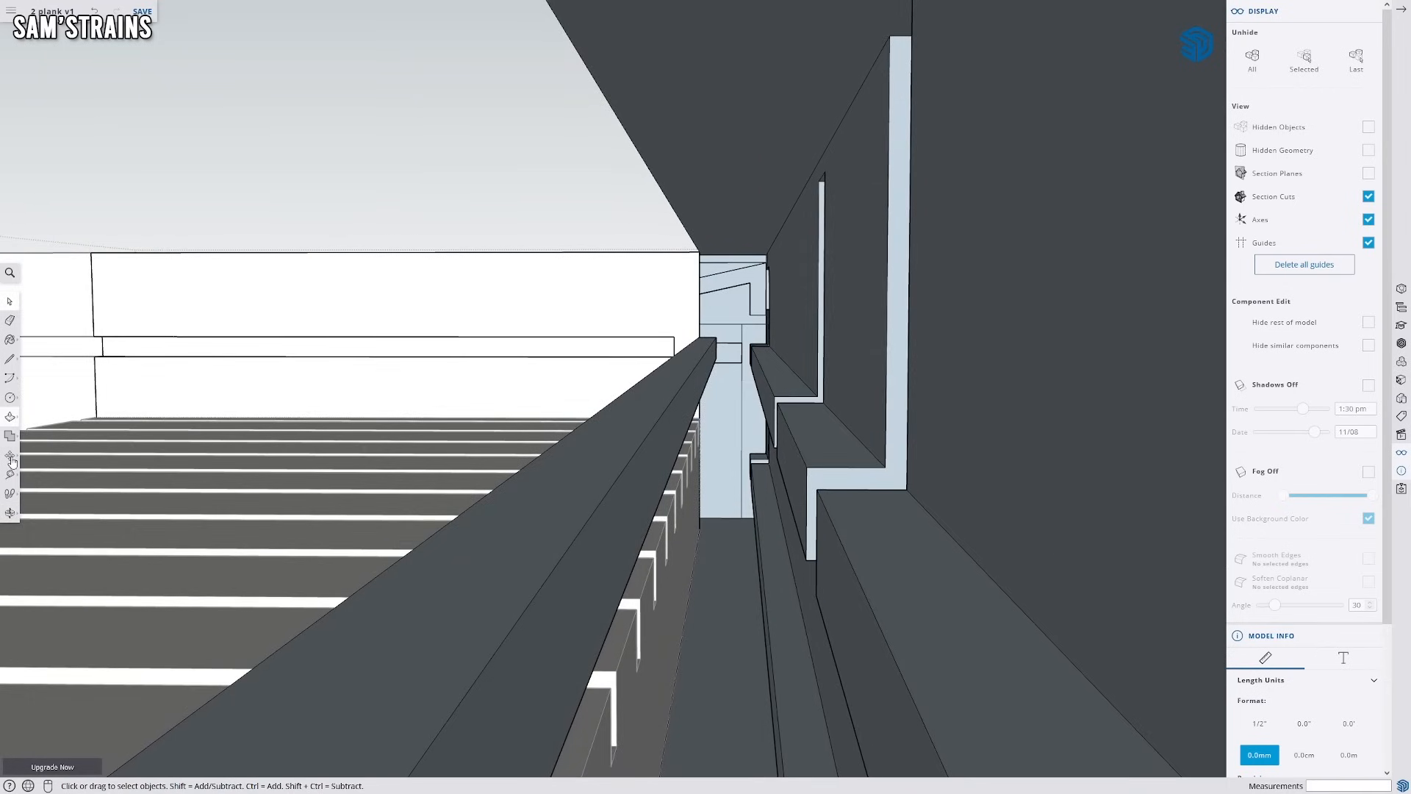
click(11, 453)
click(604, 642)
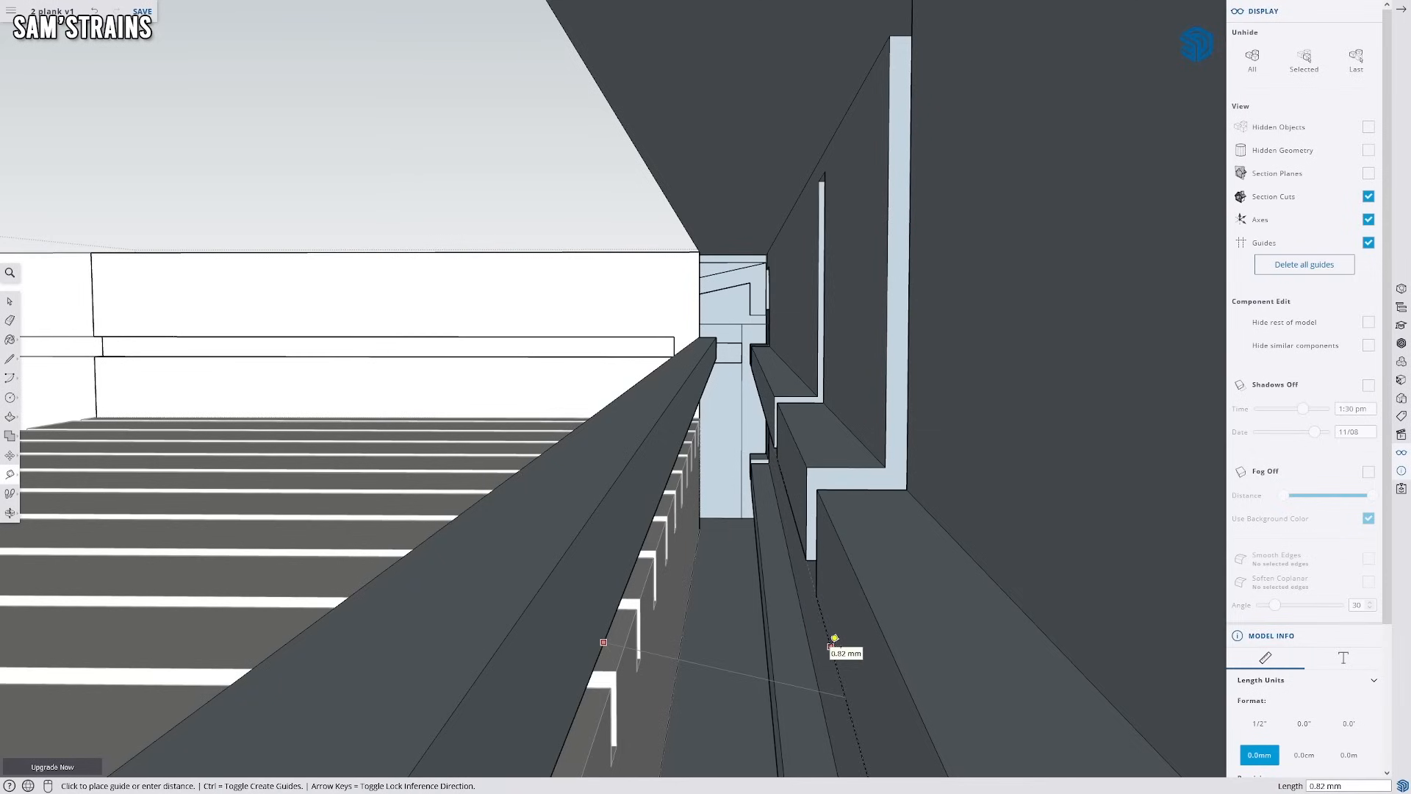
key(Escape)
Unhide all hidden geometry and inspect the gap ends at the inner corner
scroll(698, 625, down, 5)
middle_drag(429, 588, 693, 649)
scroll(508, 600, down, 4)
shift+middle_drag(329, 594, 836, 633)
scroll(553, 544, up, 3)
shift+middle_drag(554, 492, 715, 618)
scroll(715, 617, up, 1)
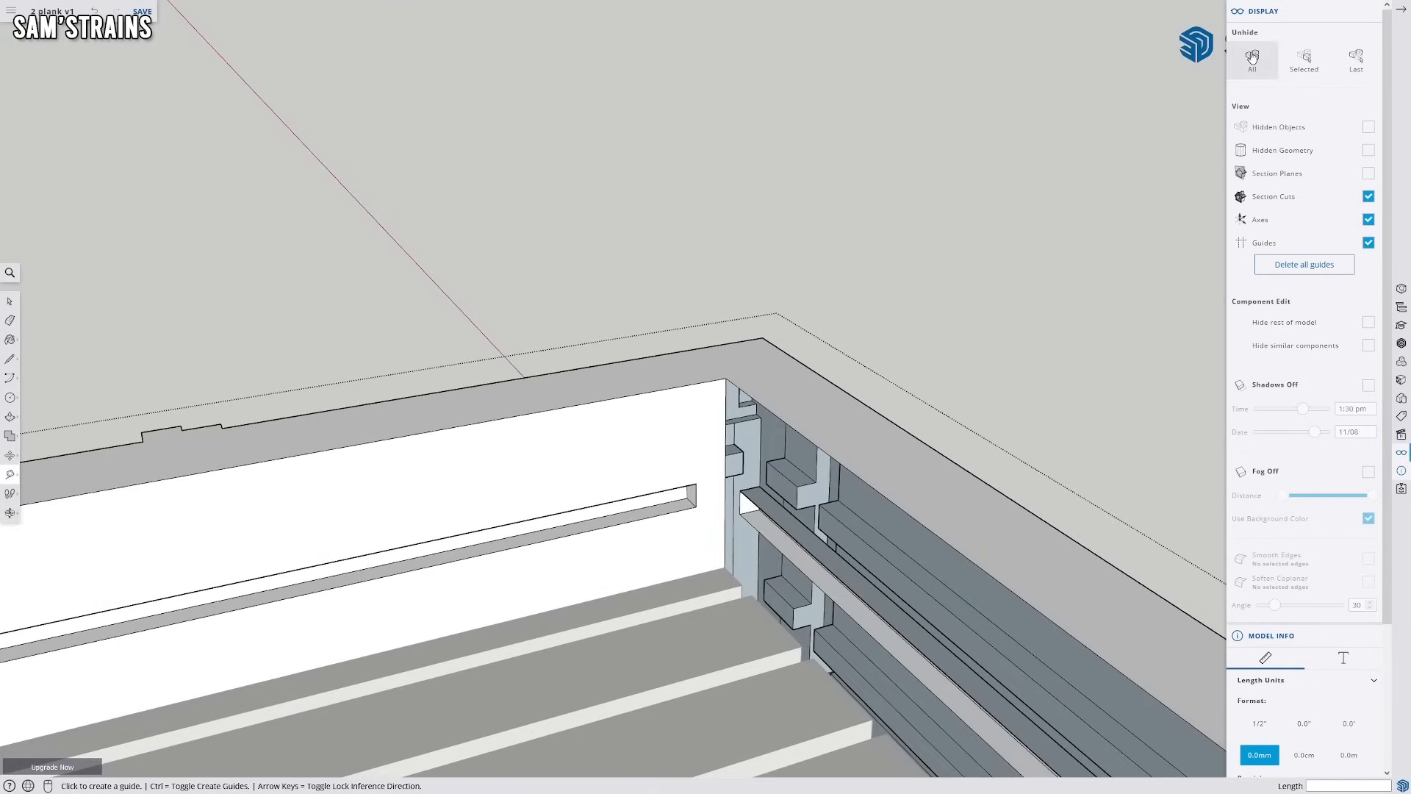
click(1252, 58)
scroll(735, 524, up, 3)
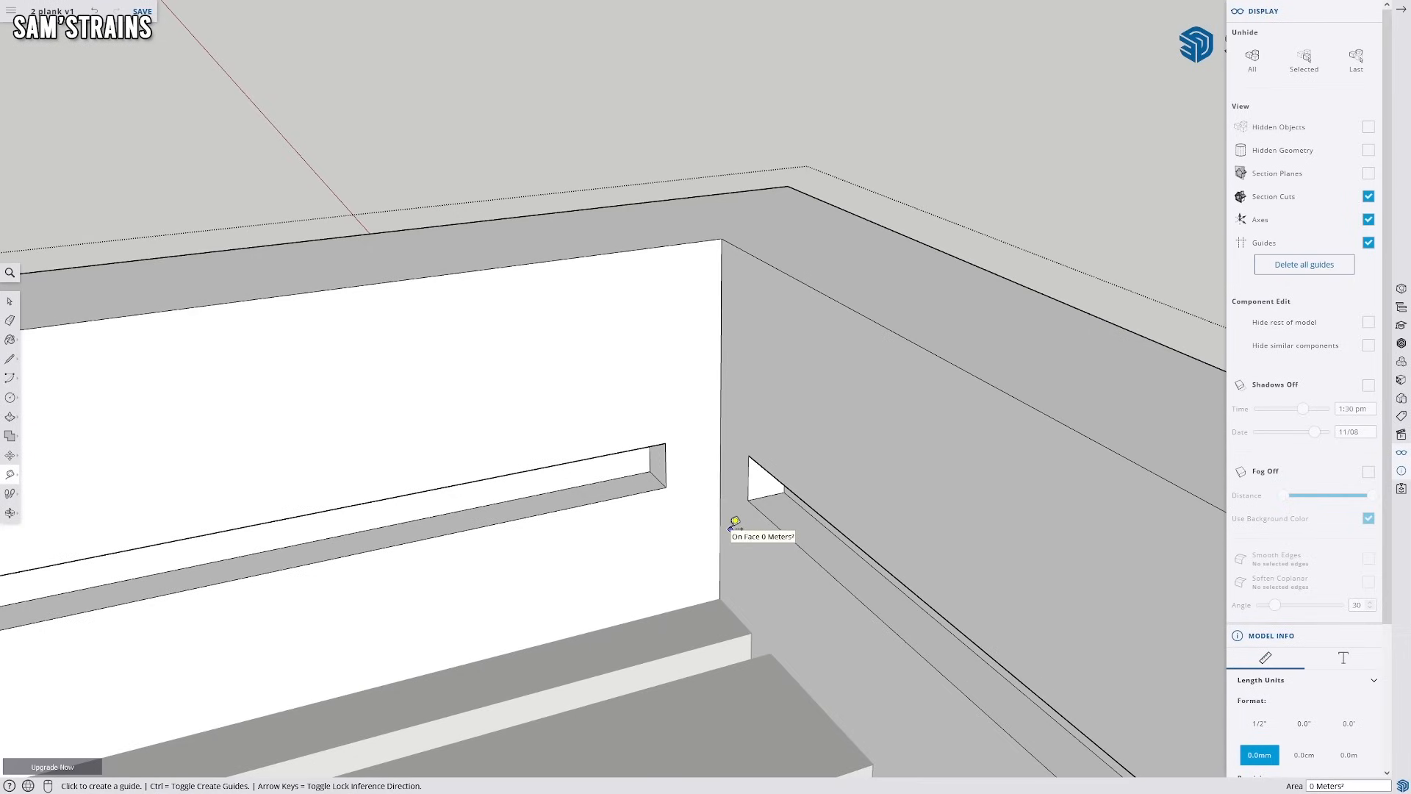
scroll(735, 523, down, 2)
scroll(735, 523, up, 1)
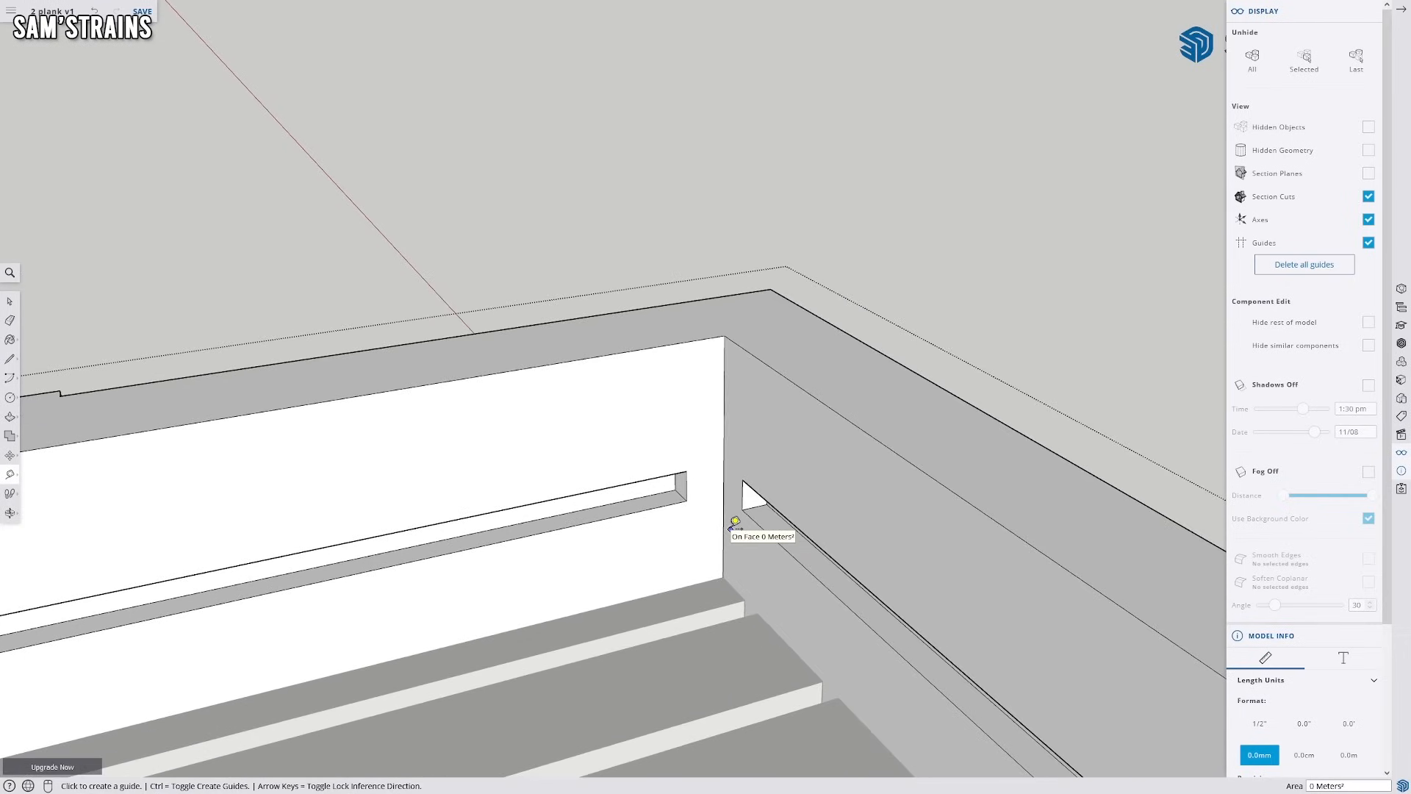
Undo the recesses and the 0.6 mm end trimming back to the two plain gap lines running into the corner
key(ctrl+z)
key(ctrl+z)
key(ctrl+z)
key(ctrl+z)
key(ctrl+z)
key(ctrl+z)
scroll(730, 529, down, 1)
key(ctrl+z)
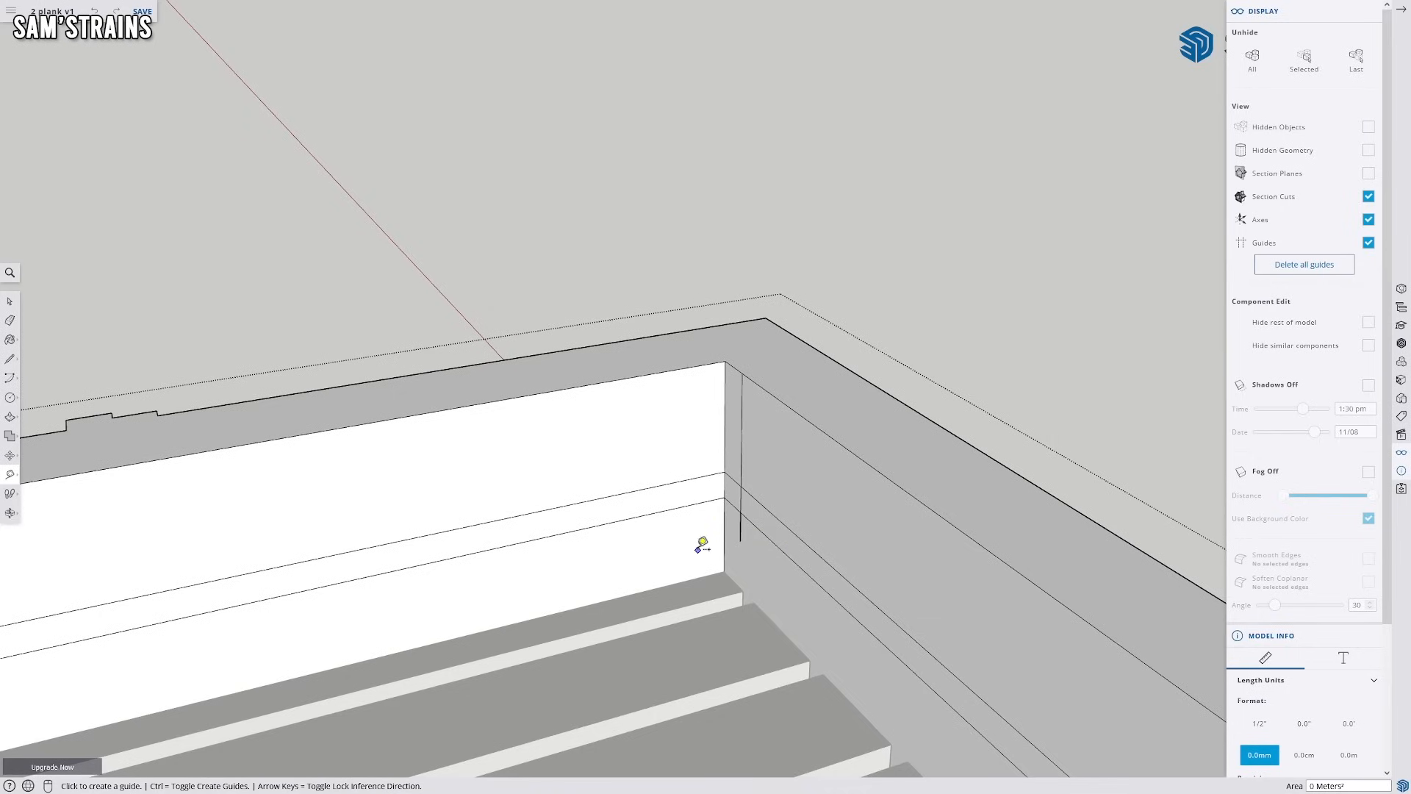
middle_drag(702, 544, 756, 570)
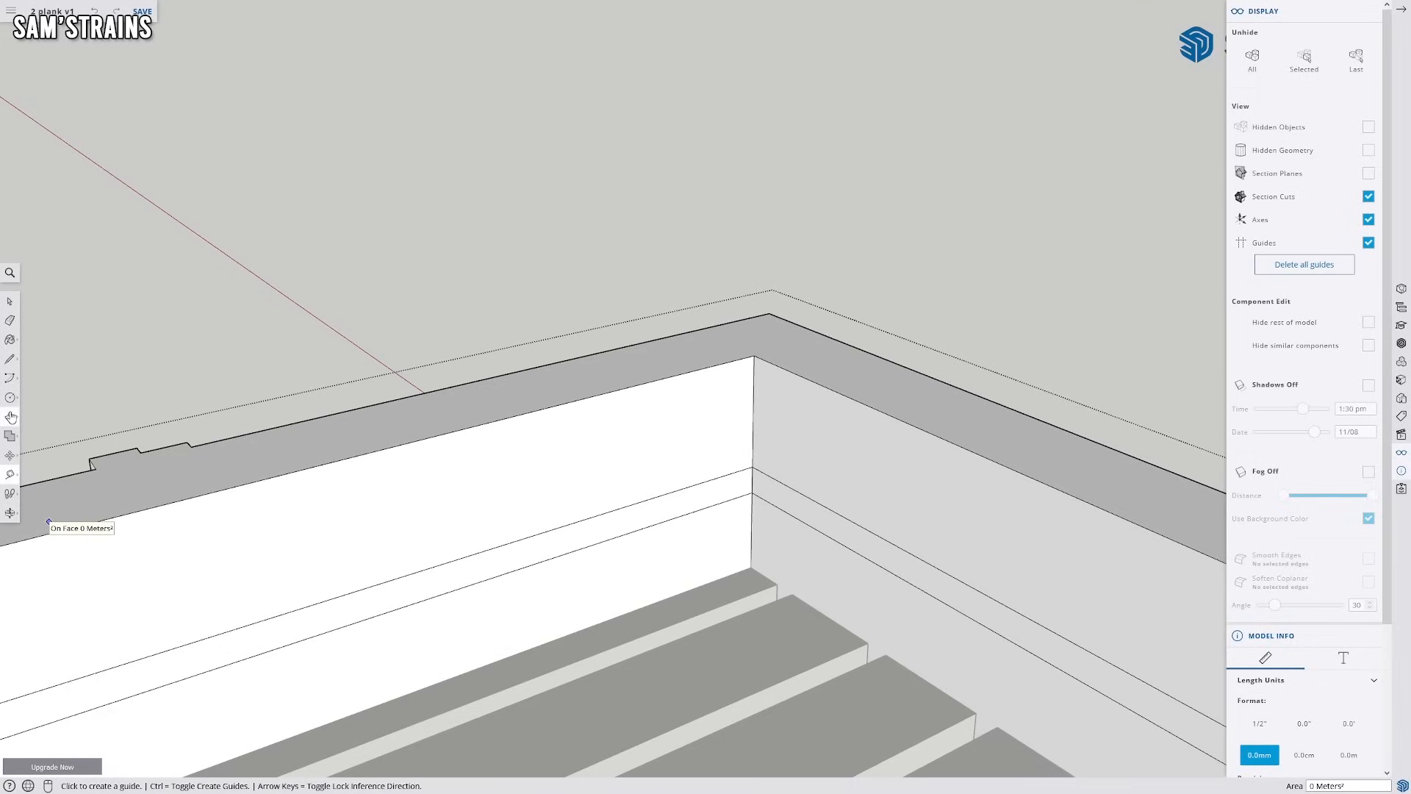
Recess the full-length gap strips on the long side and end panel inner faces 0.4 mm deep with Push/Pull
click(11, 418)
scroll(787, 566, up, 3)
click(797, 496)
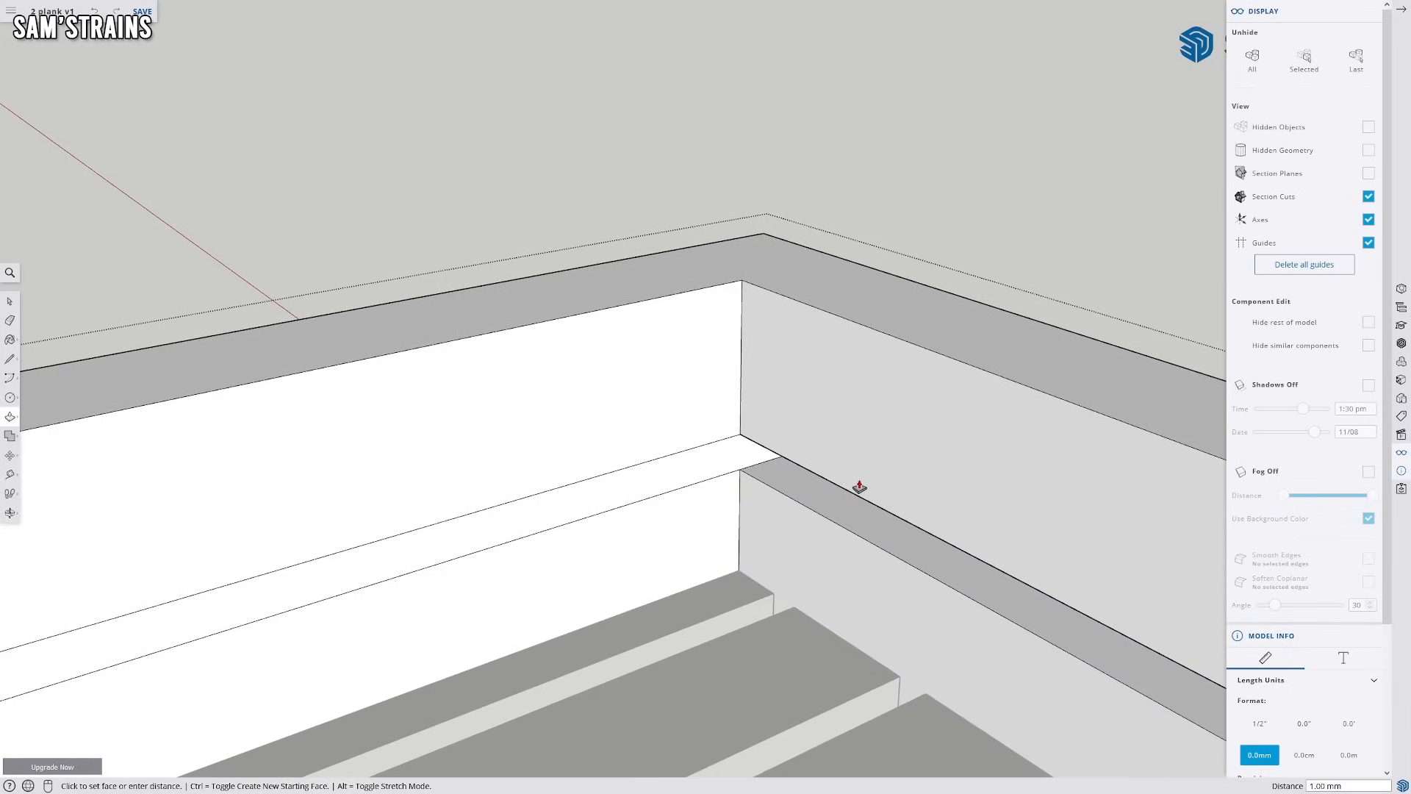
key(Return)
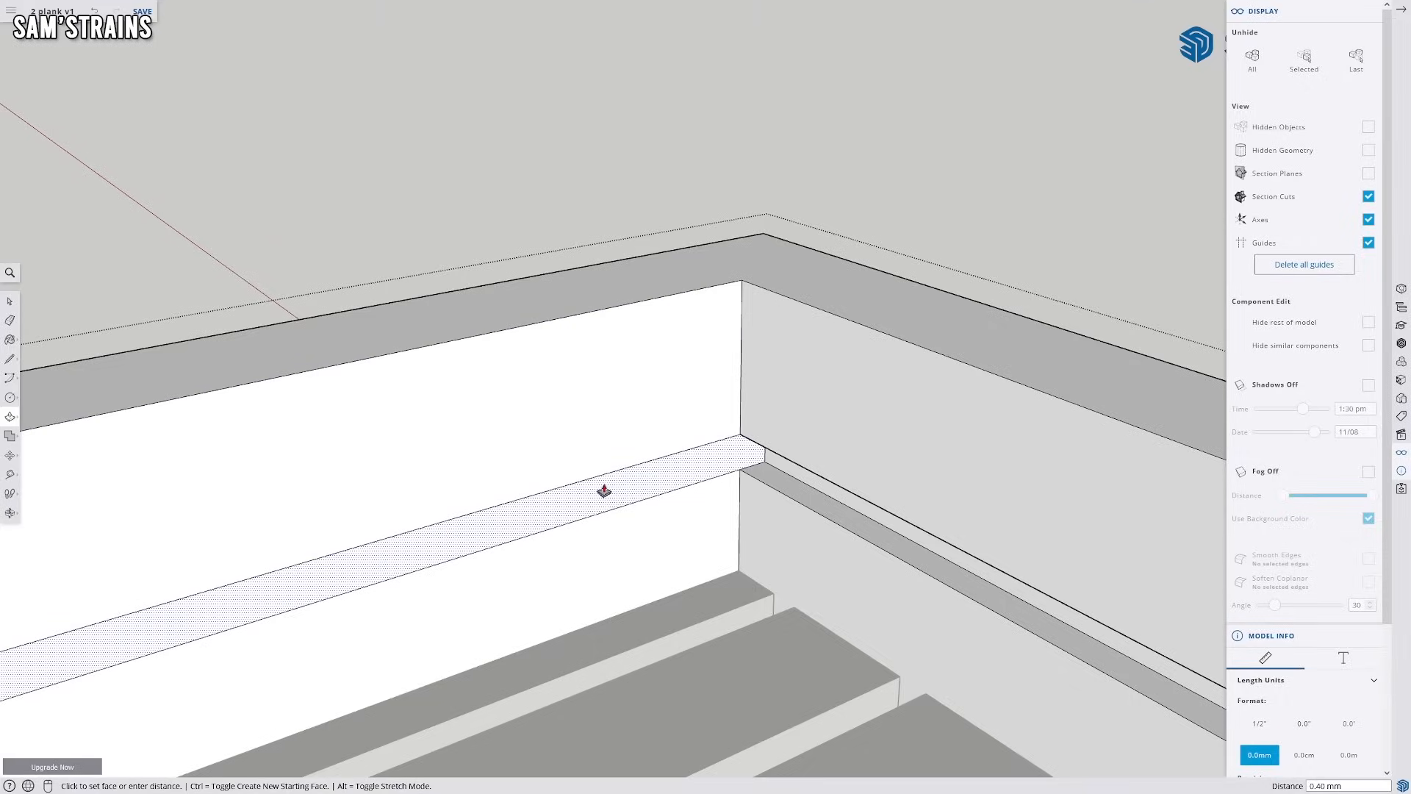
click(581, 483)
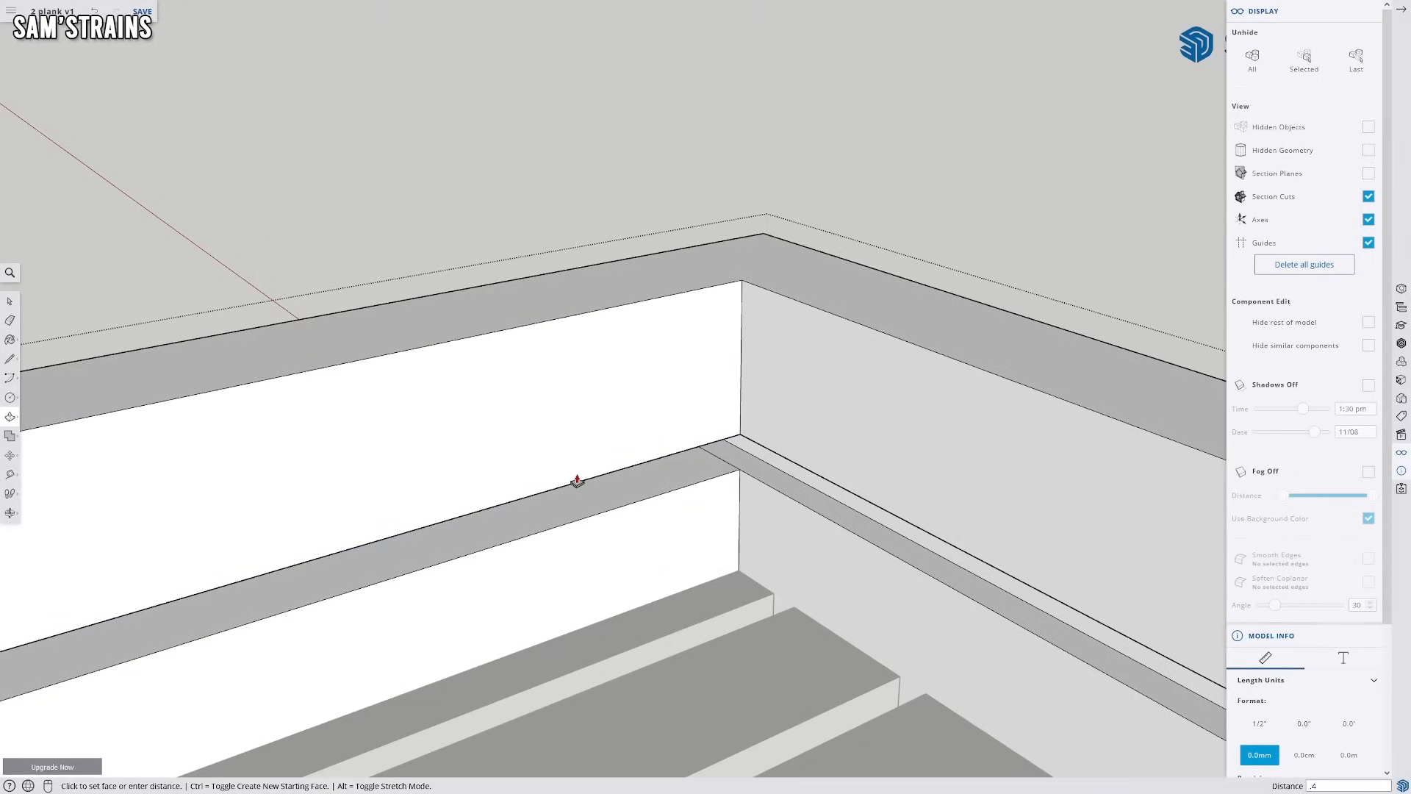
key(Return)
Erase the leftover edge across the groove floor where the two recessed gaps meet at the corner
middle_drag(576, 478, 853, 598)
scroll(853, 598, up, 2)
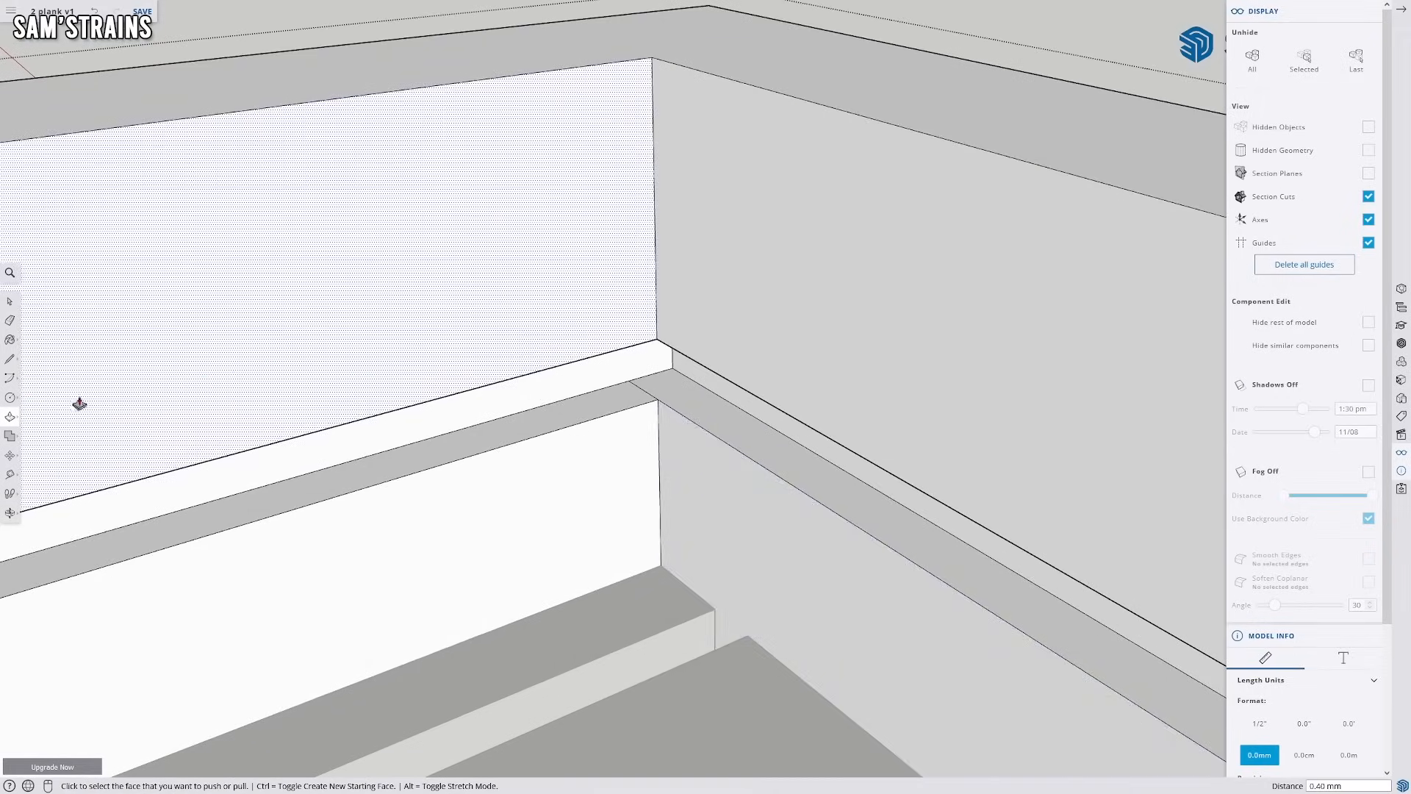
click(11, 321)
scroll(595, 376, up, 2)
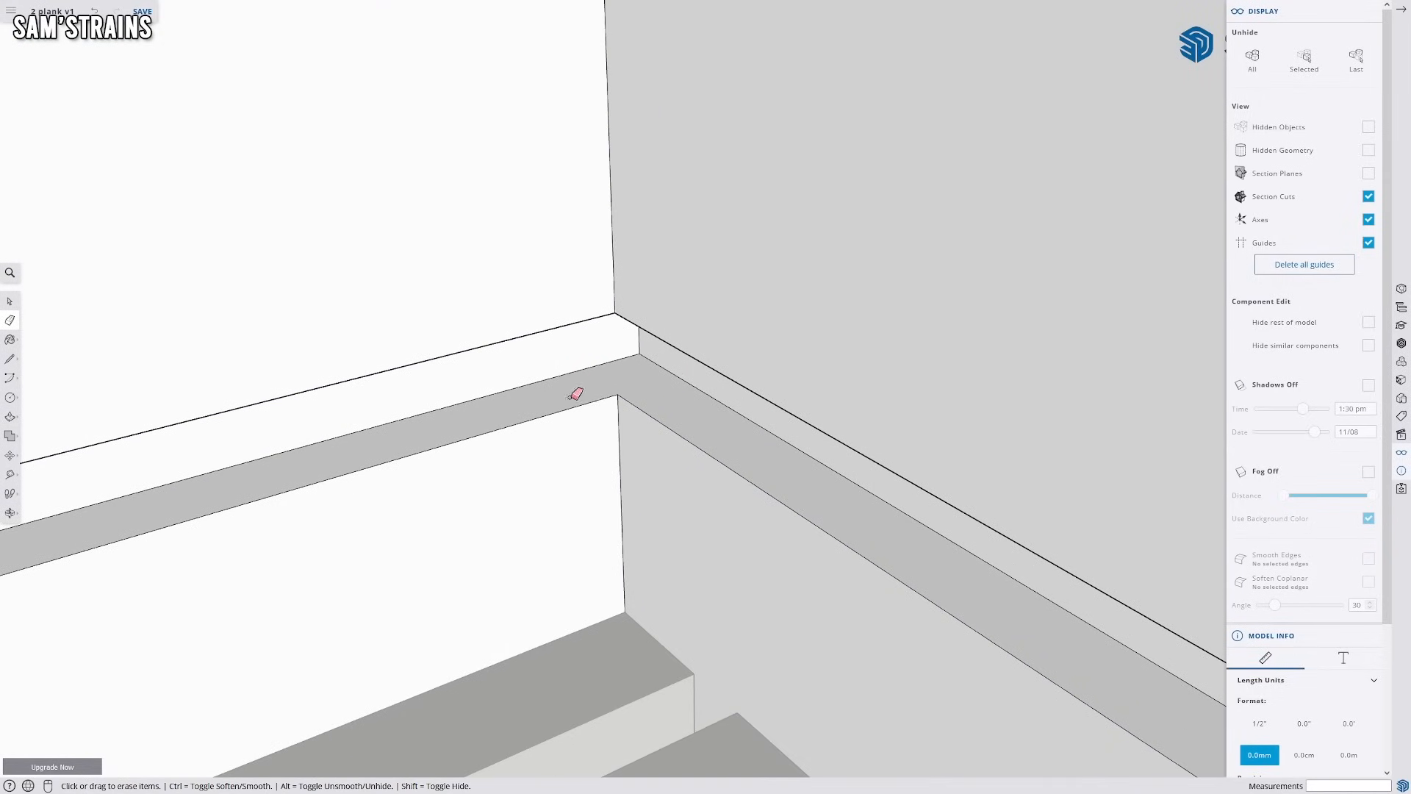
Draw a 0.4 mm line across the recessed gap's floor at the inner corner
click(10, 359)
scroll(470, 406, up, 1)
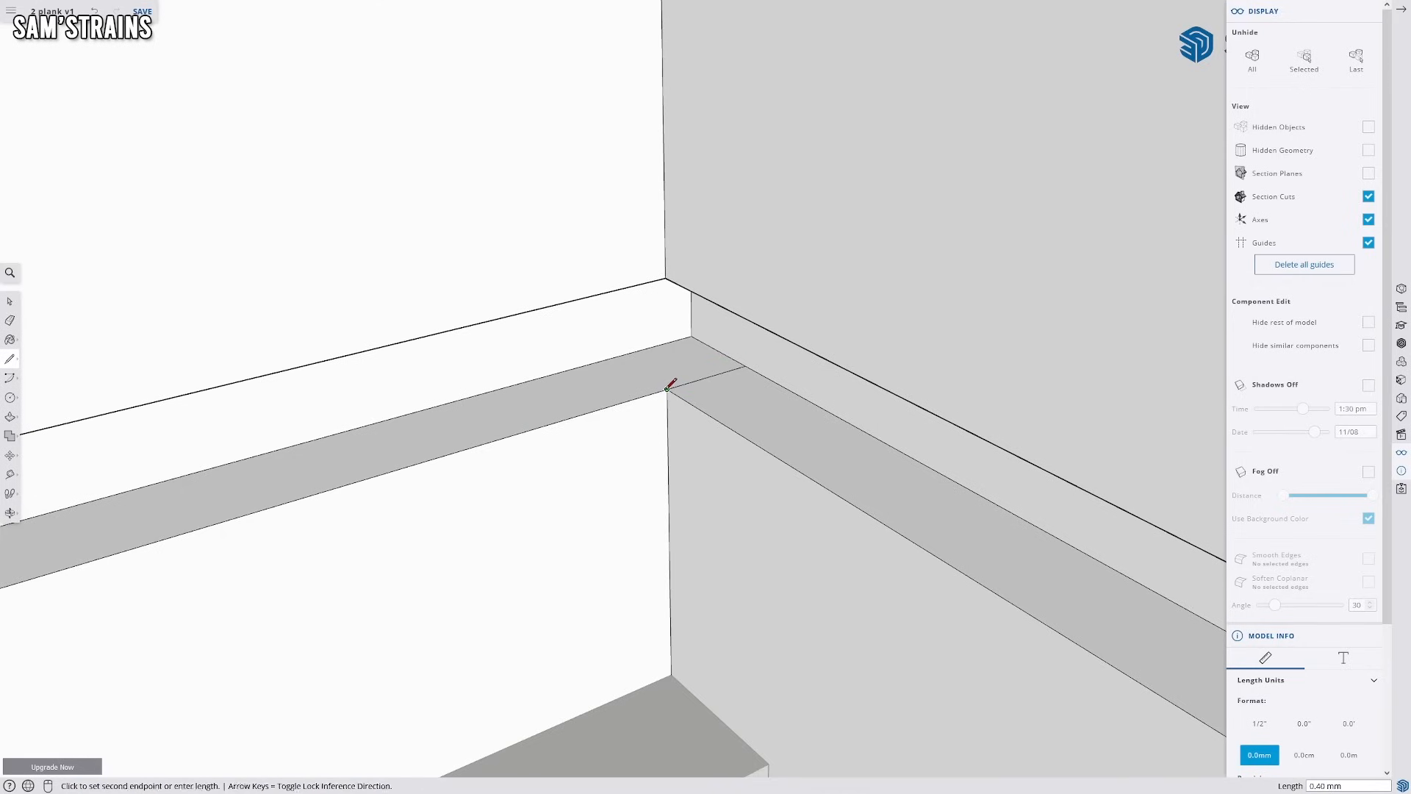
click(9, 416)
middle_drag(696, 403, 693, 309)
middle_drag(598, 374, 95, 378)
middle_drag(444, 369, 770, 502)
scroll(677, 538, down, 6)
middle_drag(584, 491, 711, 536)
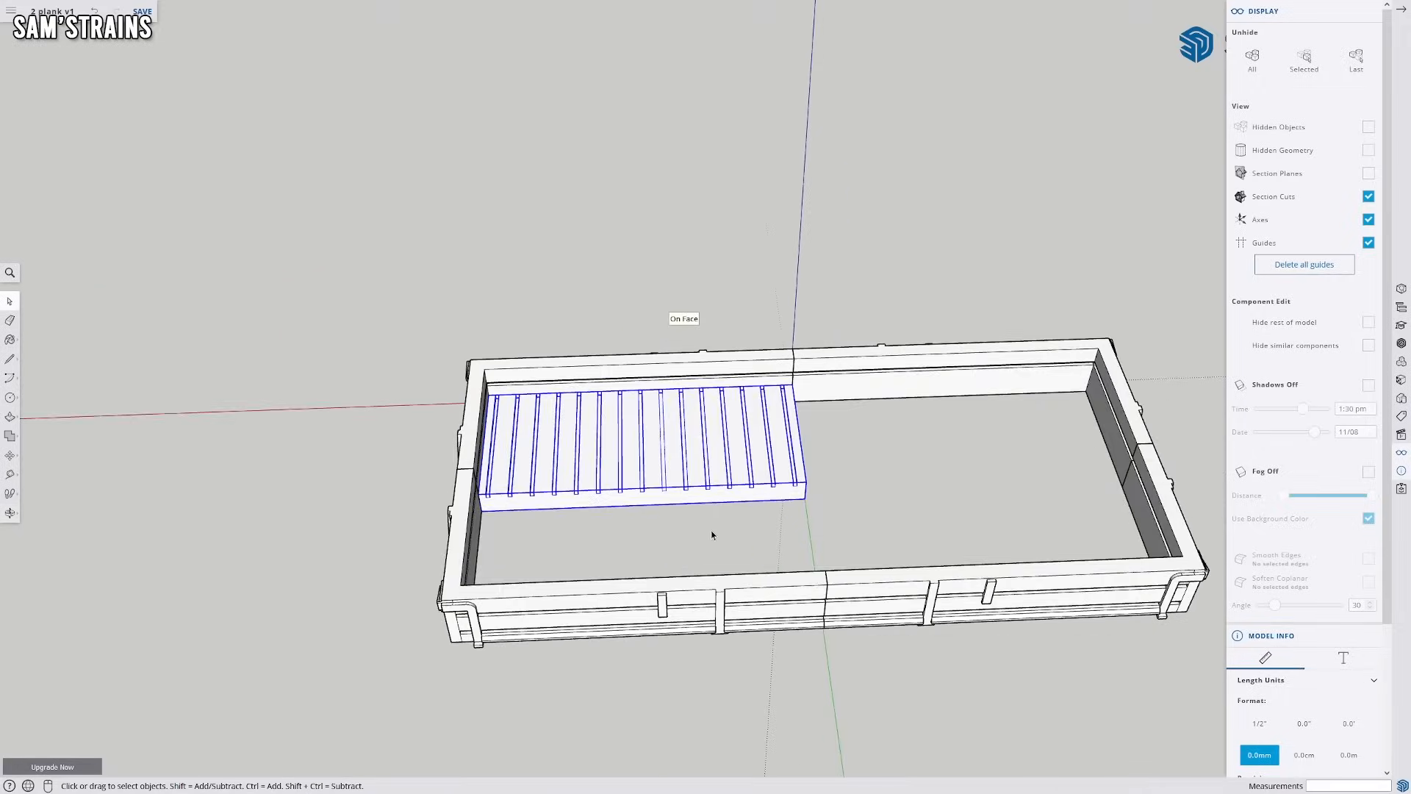
Hide all the side and end panel components around the single planked floor section
scroll(455, 526, up, 3)
scroll(444, 521, down, 3)
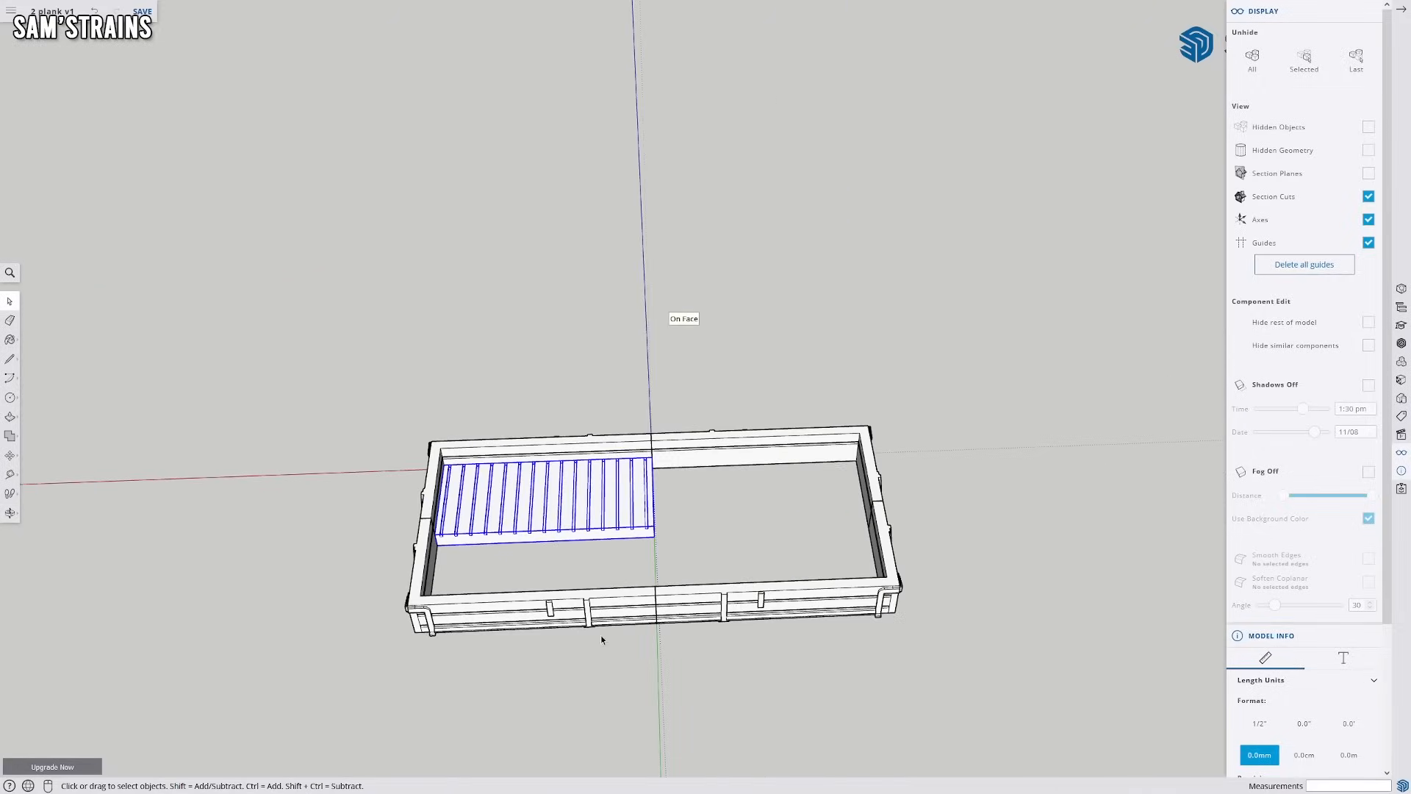
drag(490, 621, 489, 622)
right_click(493, 621)
click(529, 524)
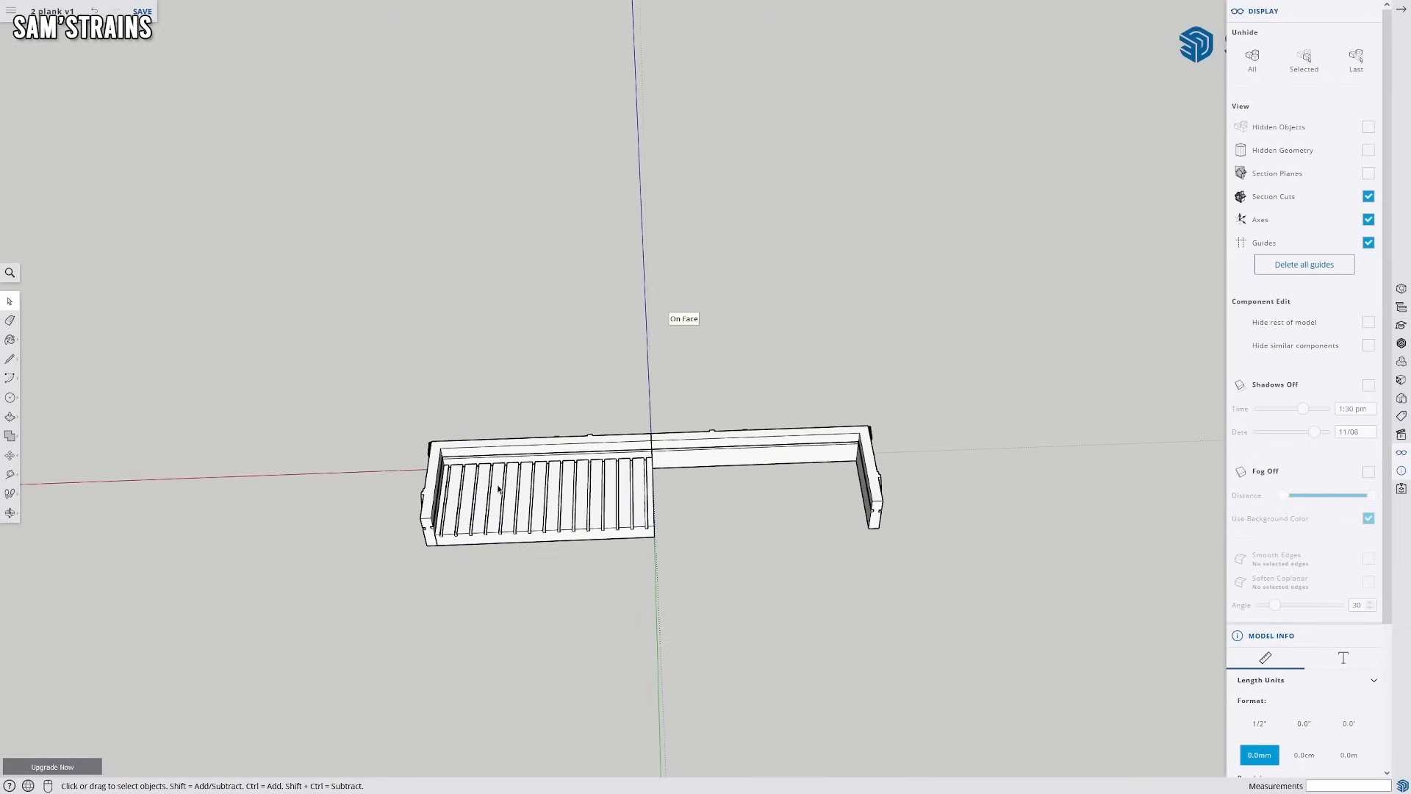
right_click(509, 446)
click(530, 464)
right_click(777, 465)
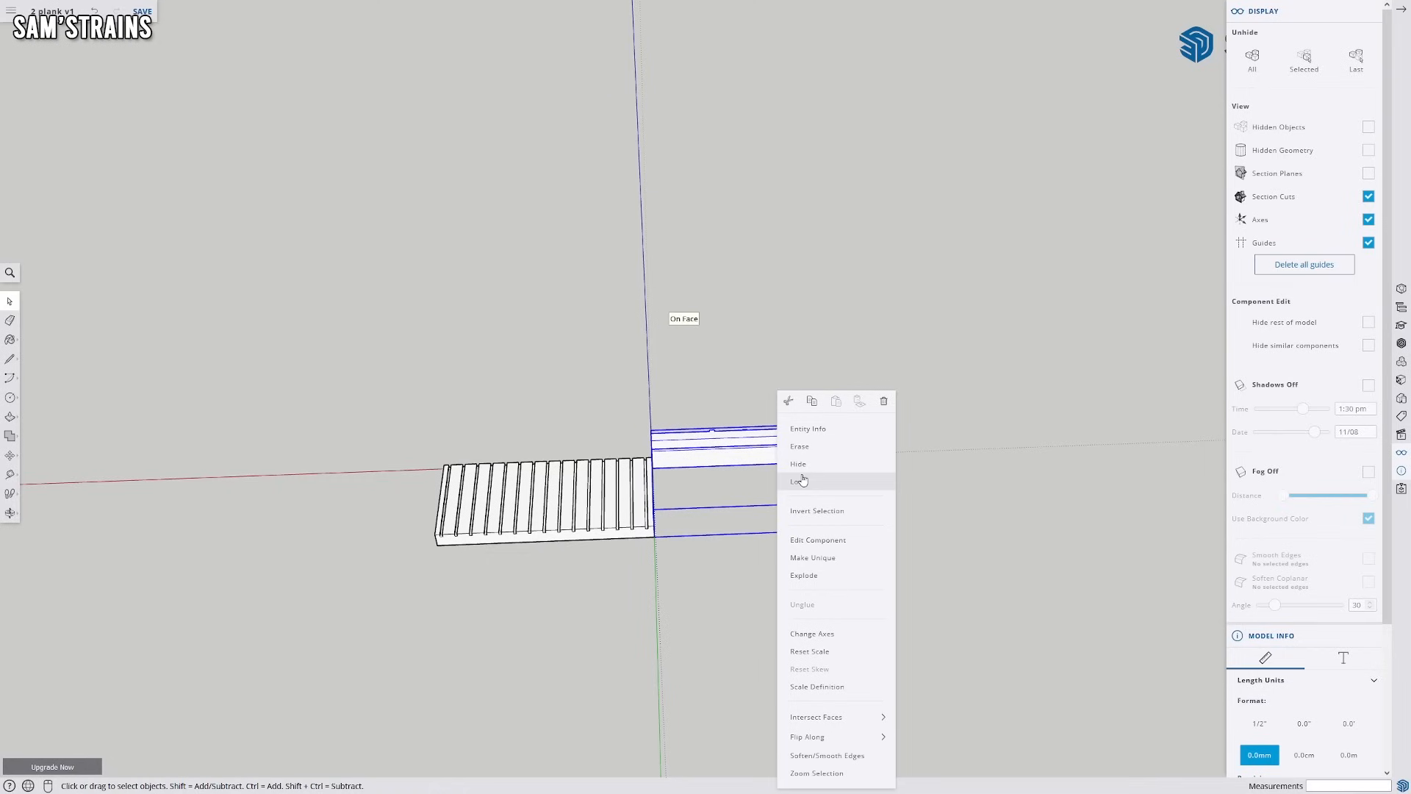
click(790, 469)
scroll(646, 478, up, 2)
Copy the planked floor section along the red axis to the free end of the box area
click(9, 455)
scroll(253, 524, up, 2)
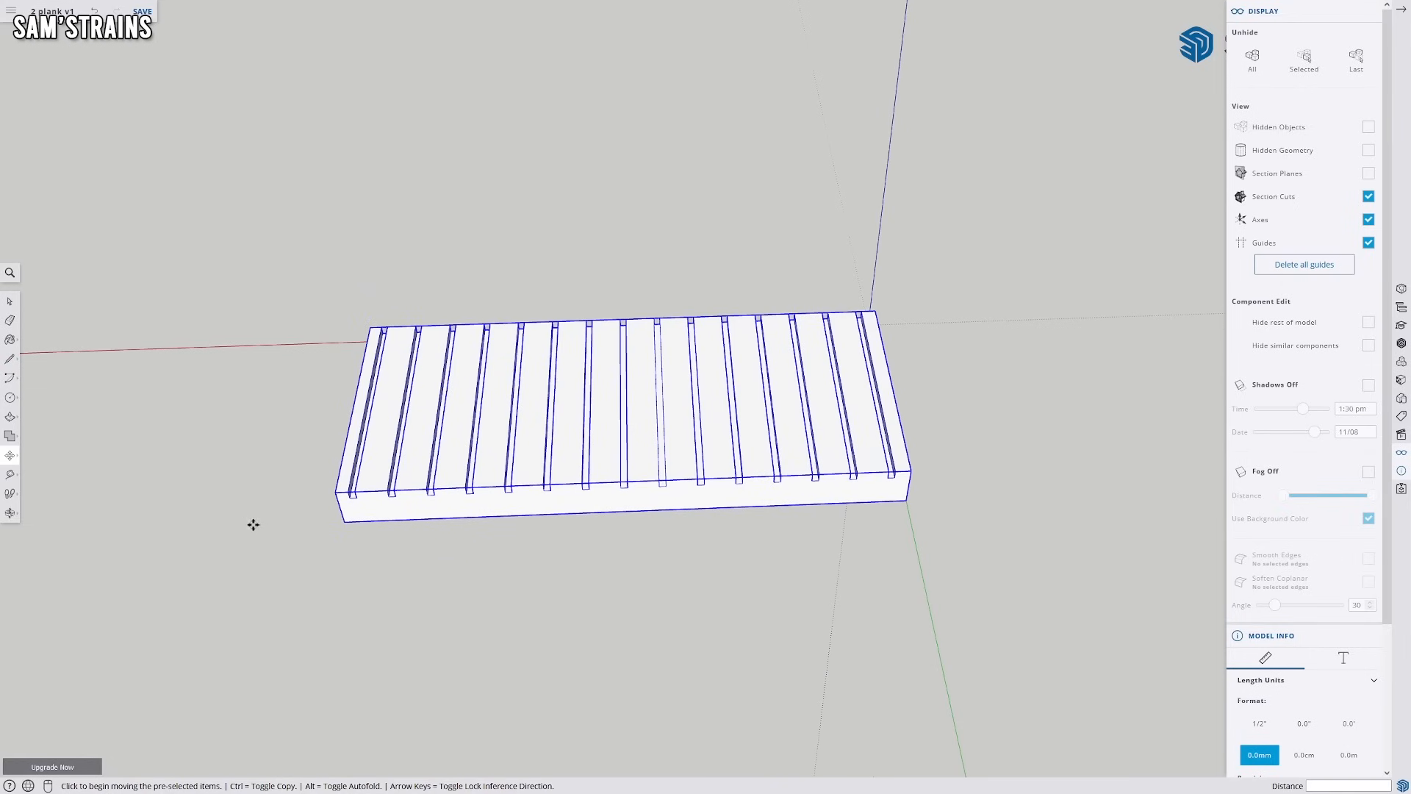
click(343, 522)
click(949, 494)
shift+middle_drag(885, 551, 291, 551)
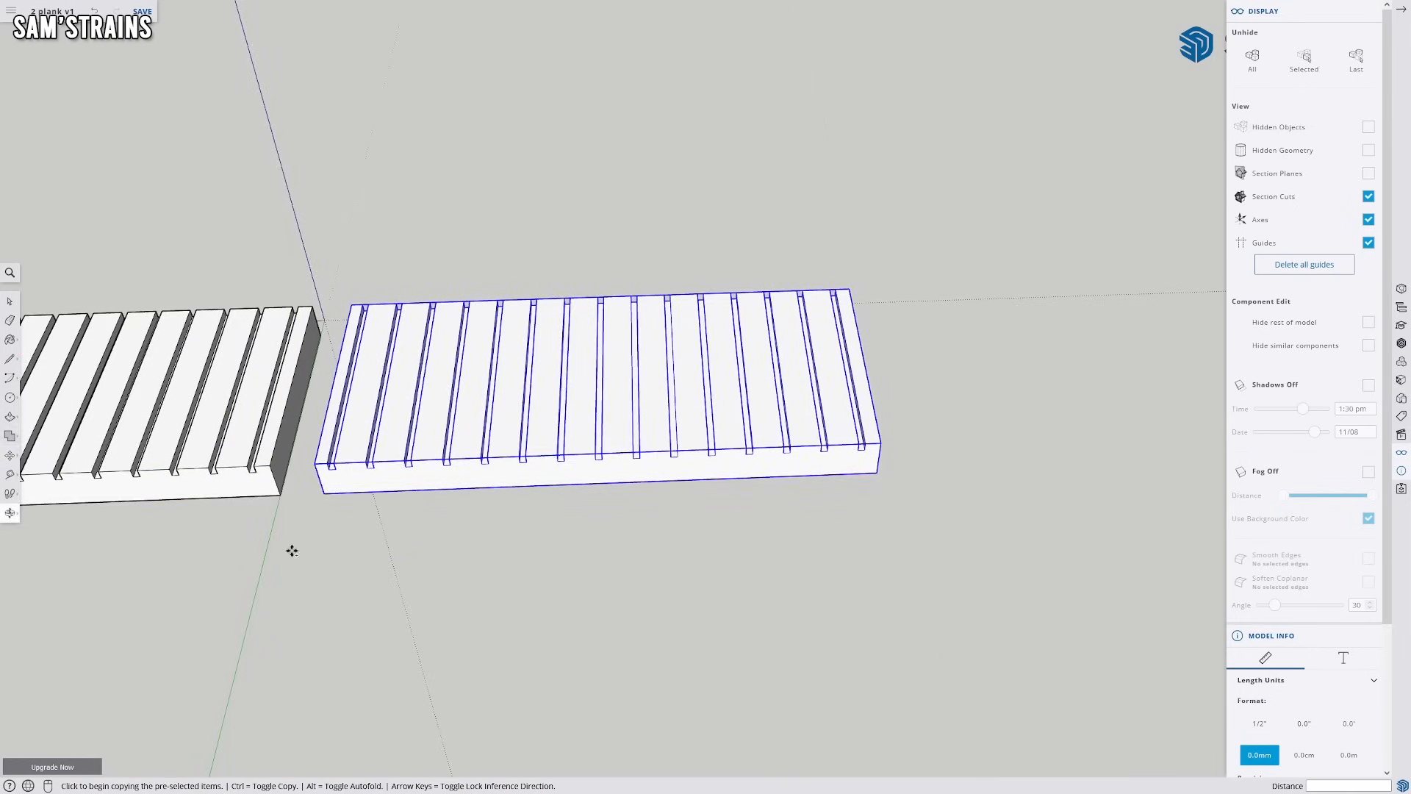
Mirror the copied floor section along the red axis with a scale factor of -1
click(10, 473)
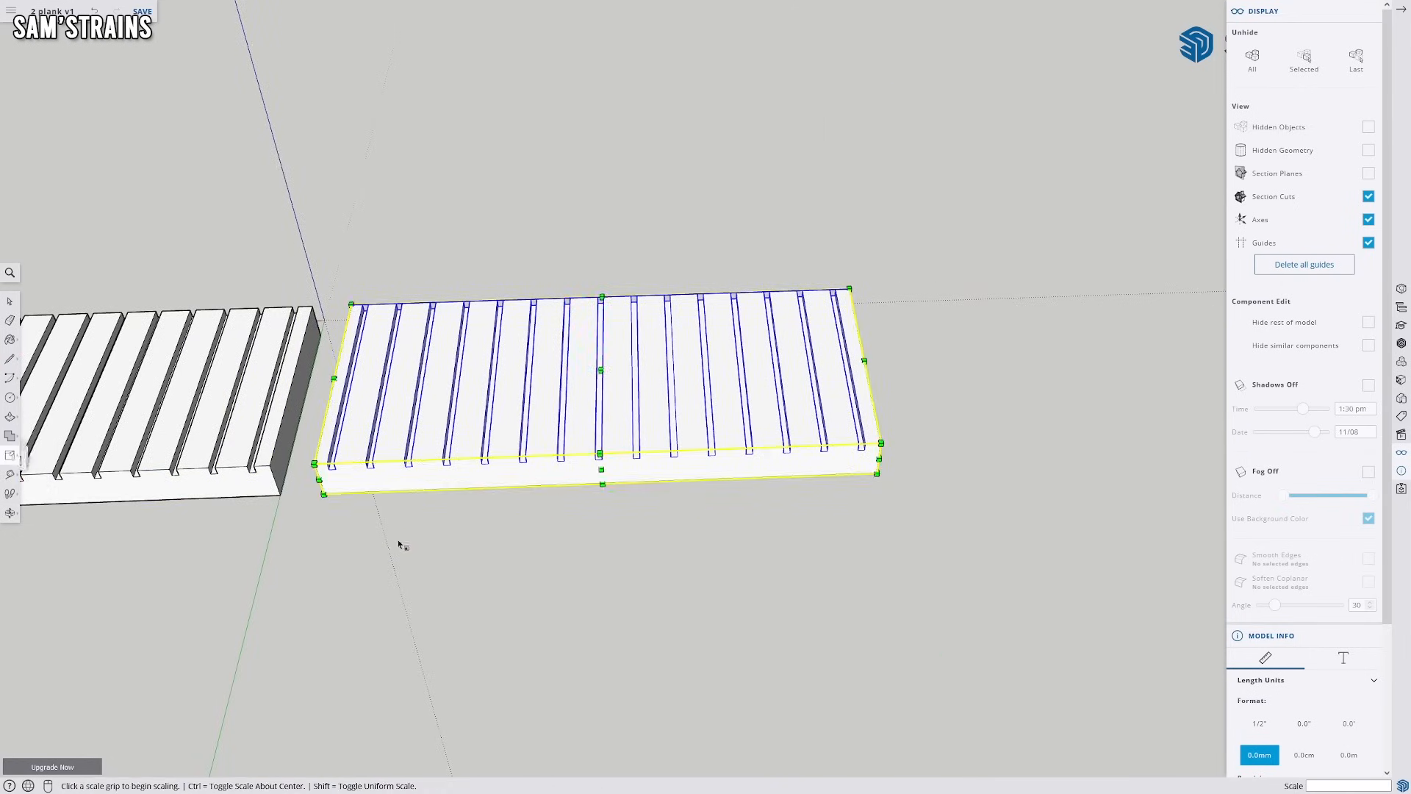
middle_drag(398, 539, 670, 485)
click(366, 549)
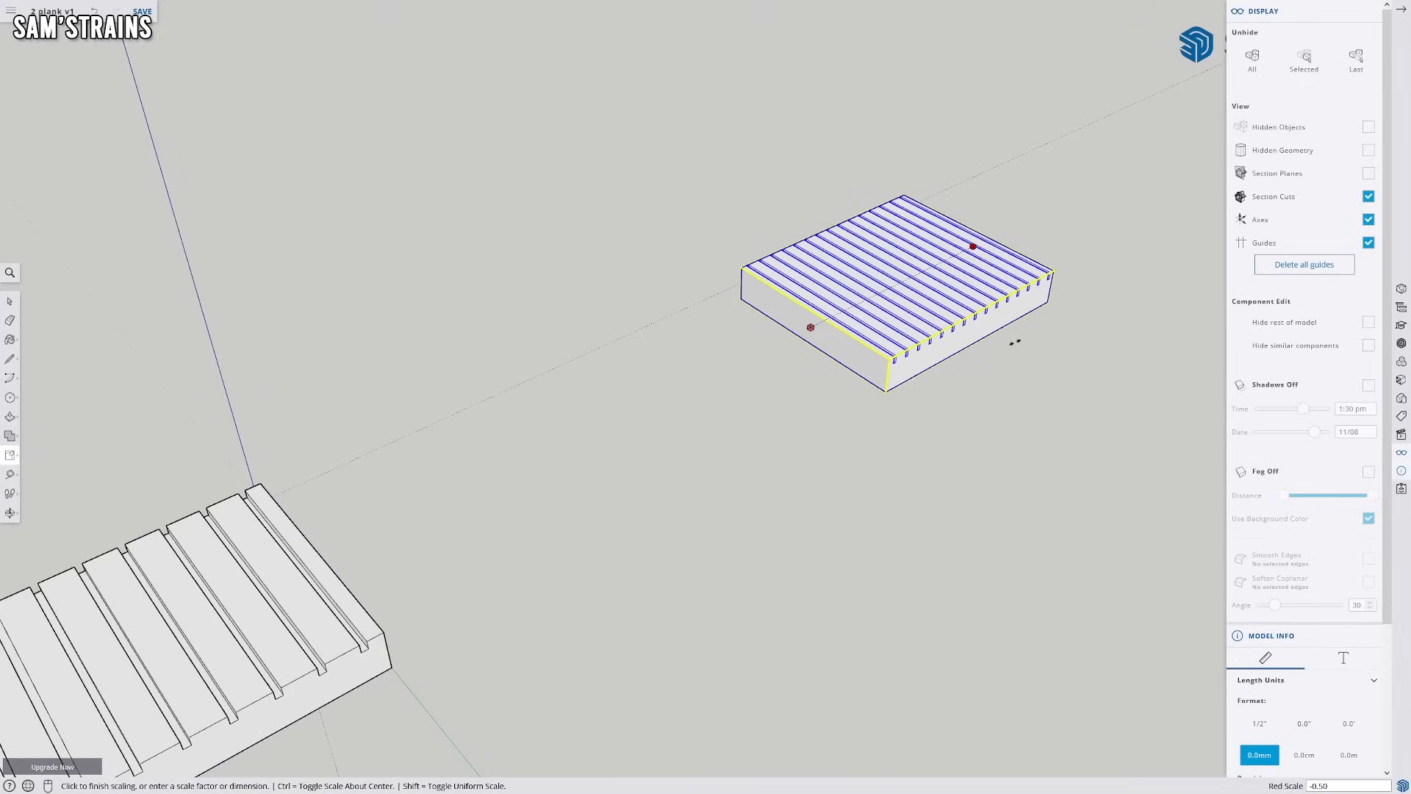
text(-1)
key(Return)
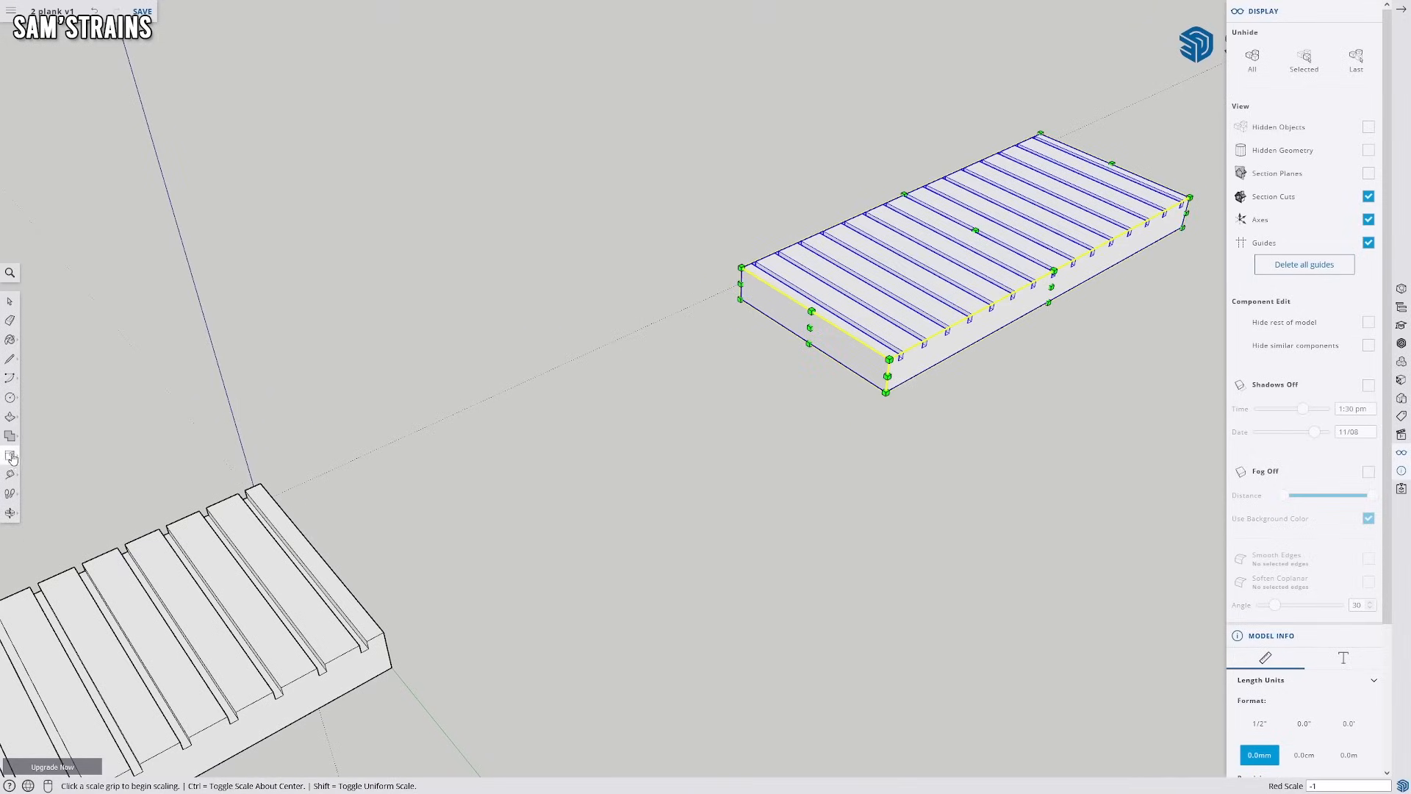
Move the mirrored floor section by its lower corner so it butts against the original section
click(38, 434)
middle_drag(662, 510, 859, 468)
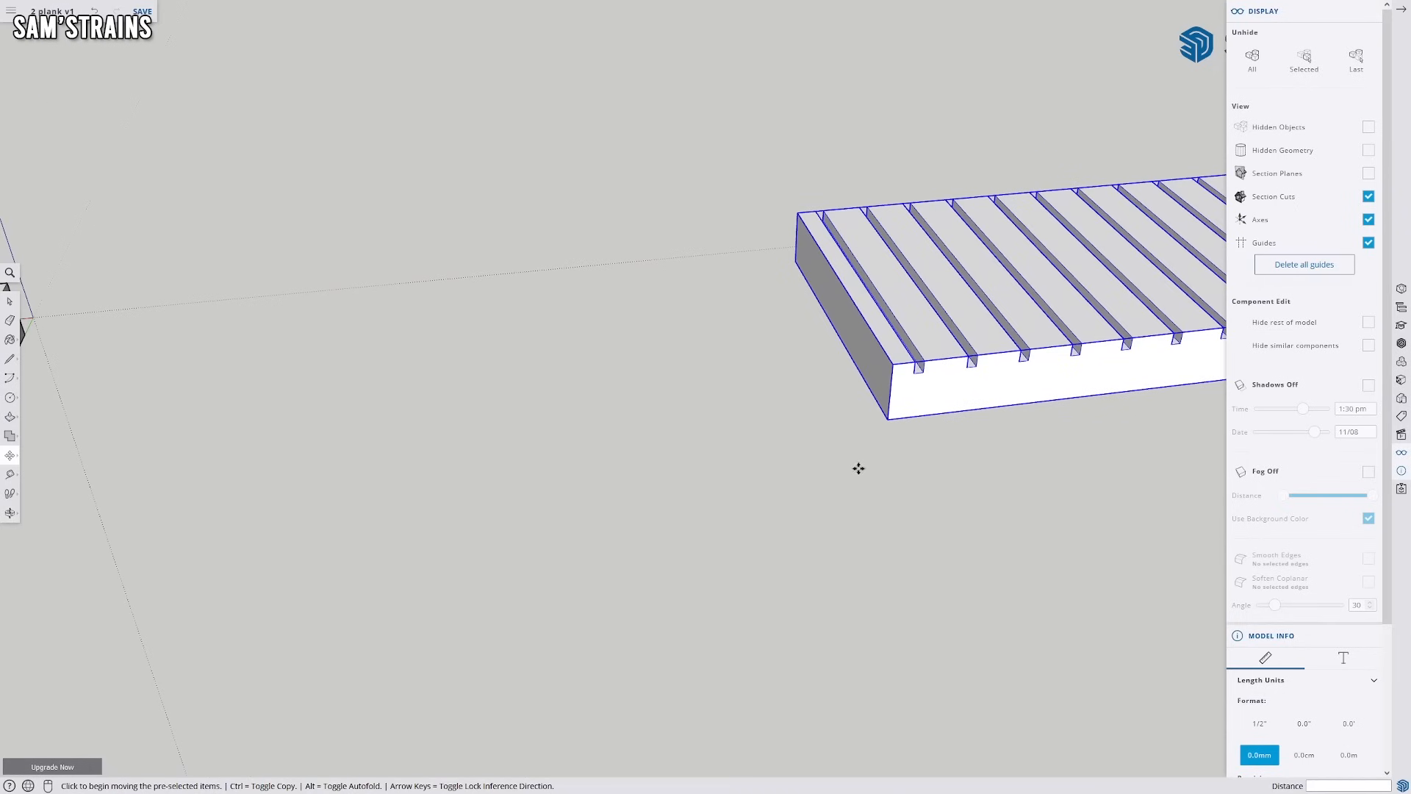
click(890, 419)
scroll(416, 497, down, 5)
scroll(394, 510, up, 5)
click(372, 451)
middle_drag(389, 515, 449, 603)
scroll(378, 527, down, 2)
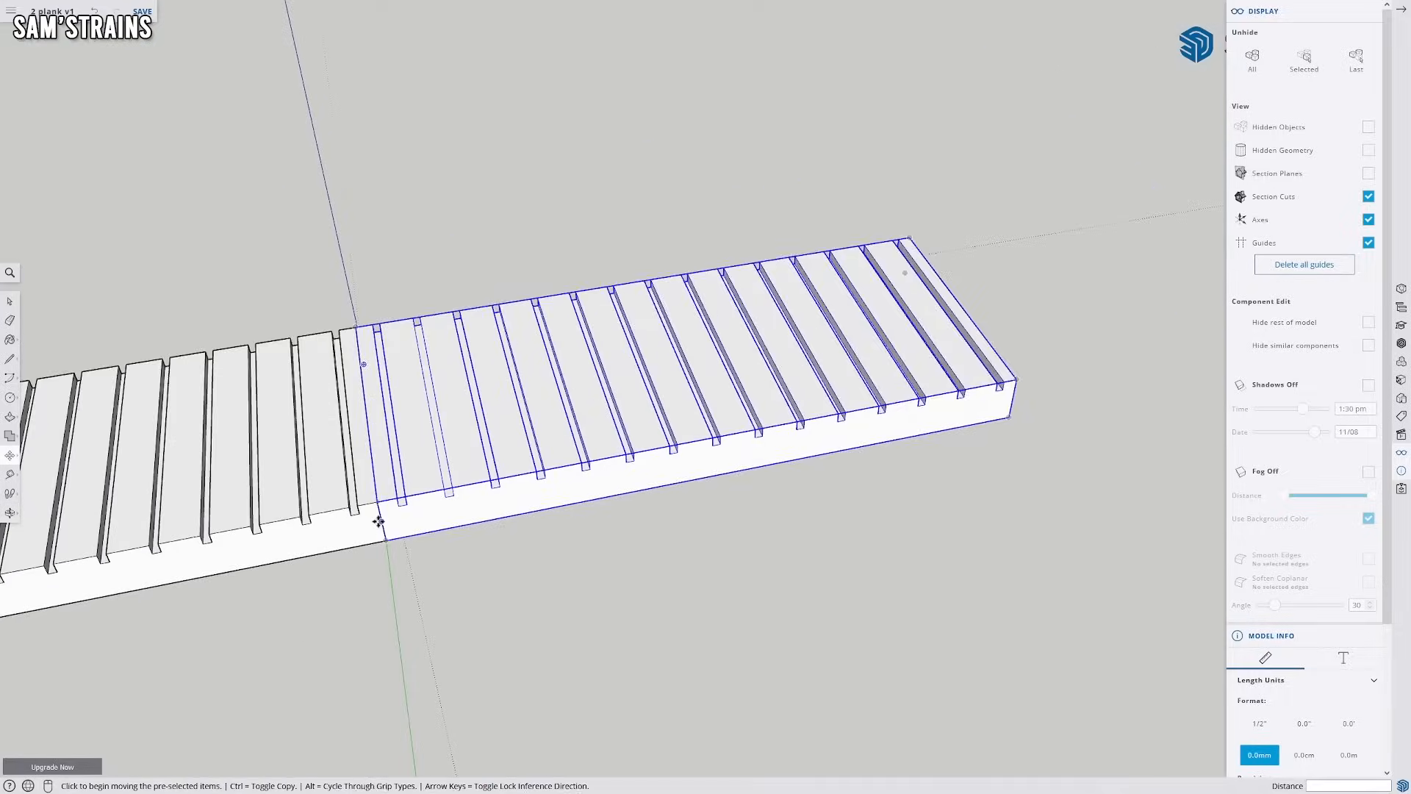
scroll(378, 527, down, 3)
Select both floor sections and copy them about 19 mm along the green axis
middle_drag(412, 529, 845, 597)
click(8, 302)
middle_drag(787, 710, 755, 584)
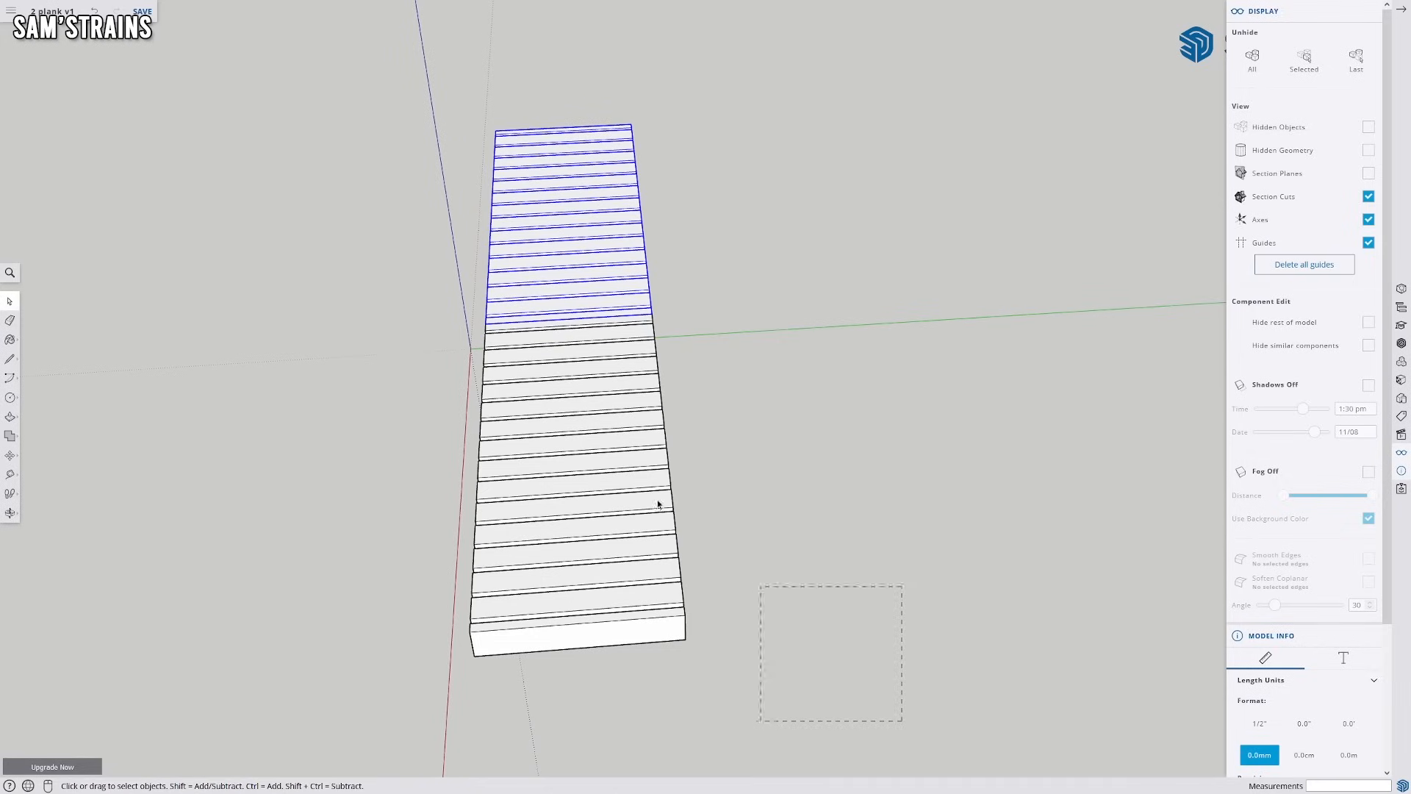
right_click(558, 496)
mouse_move(617, 621)
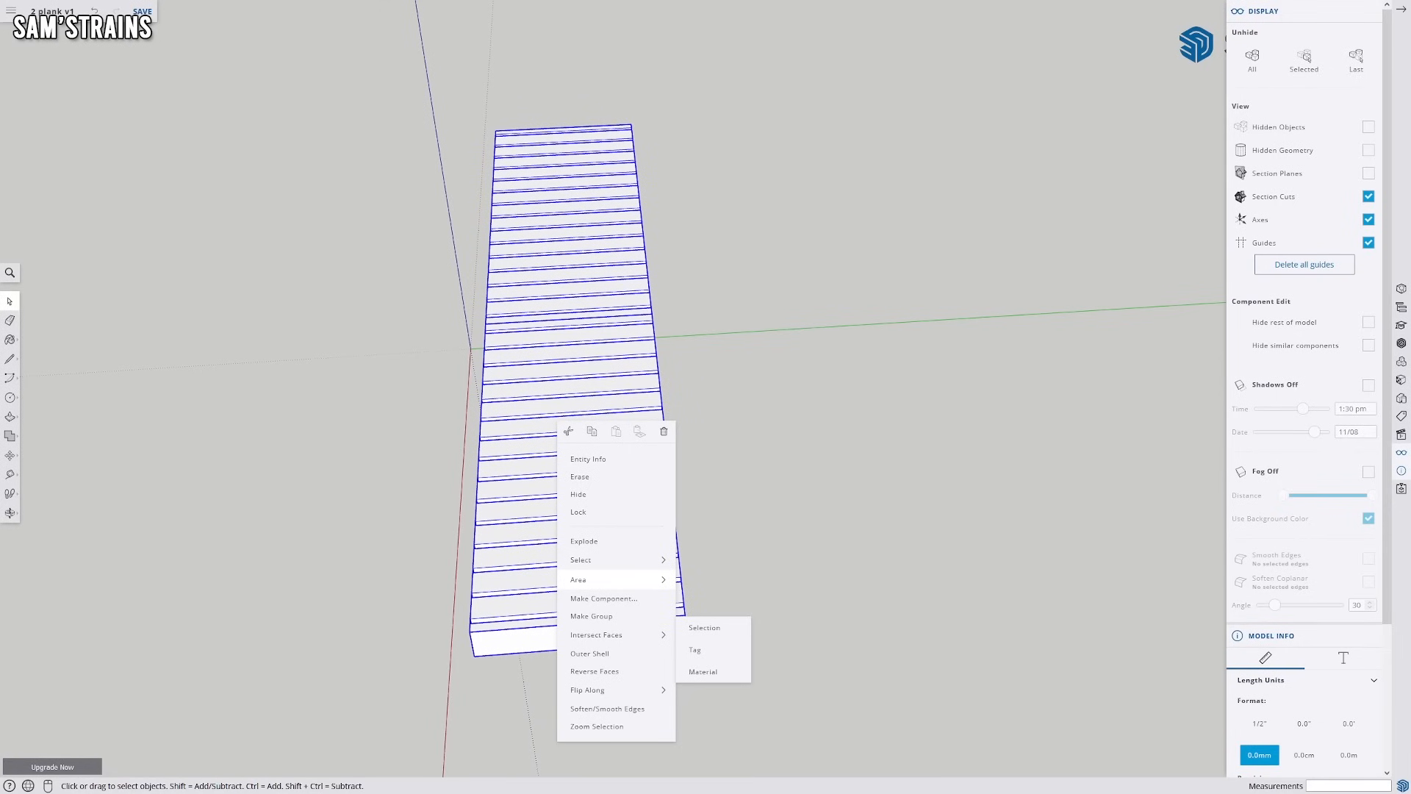
click(10, 455)
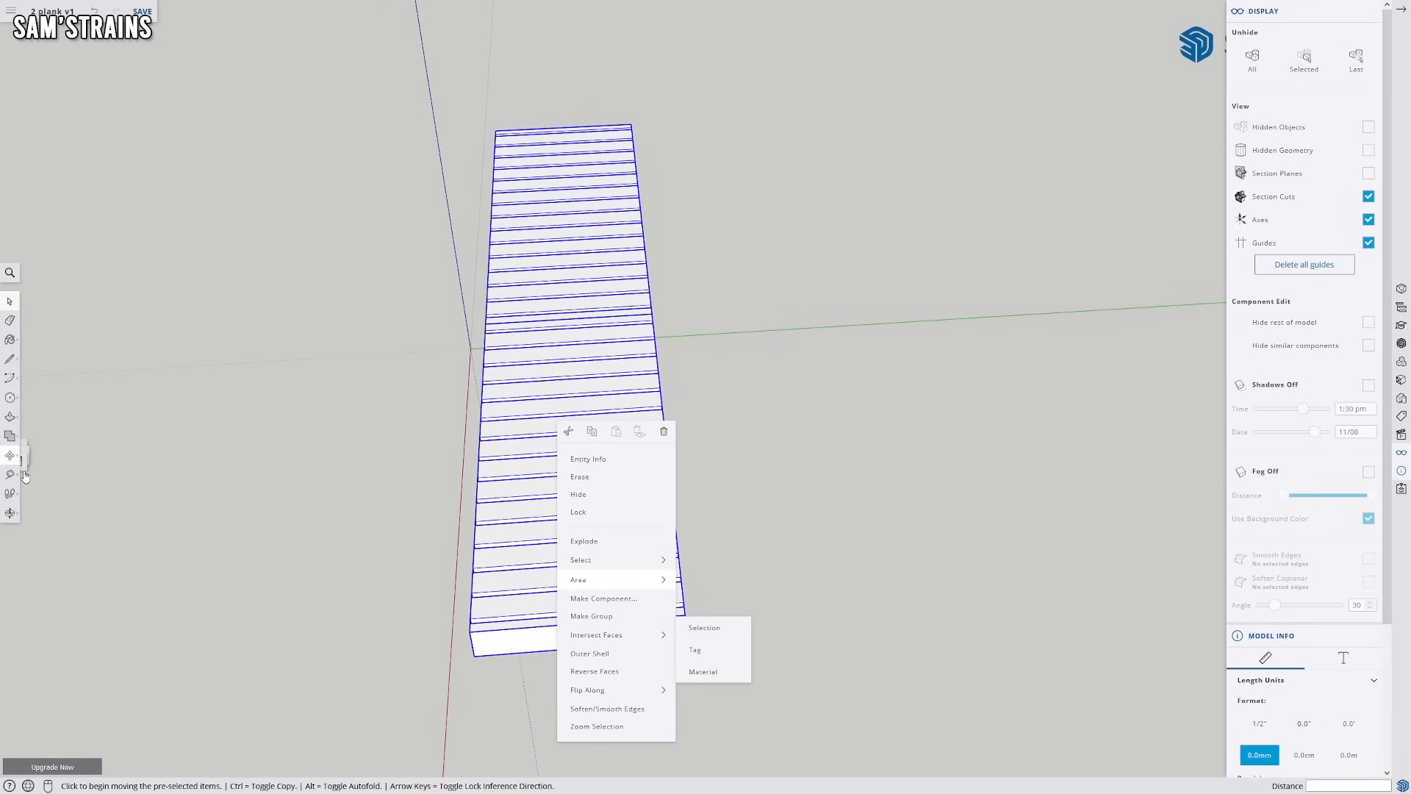
click(474, 654)
click(752, 633)
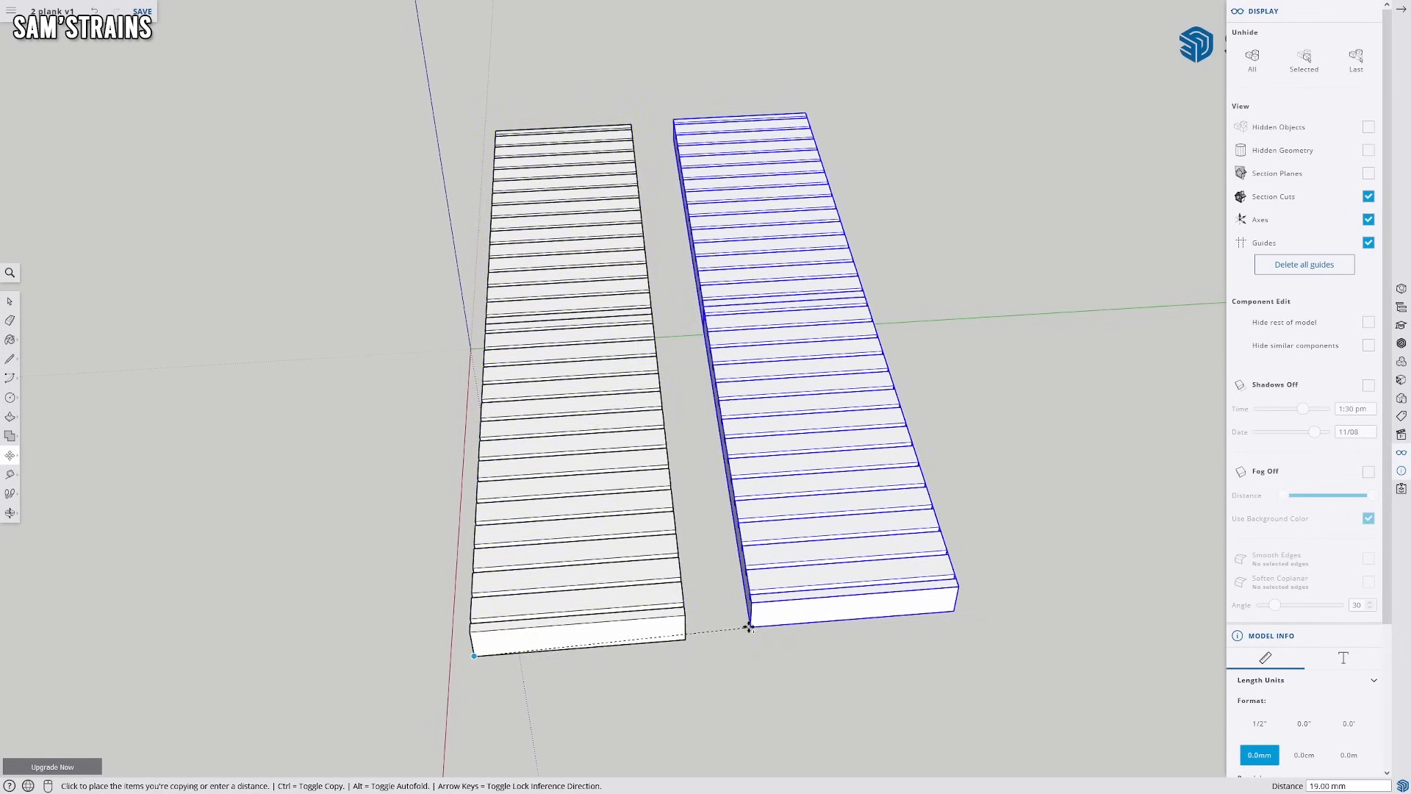
Mirror the copied pair of floor sections along the green axis with the Scale tool
click(10, 456)
click(38, 474)
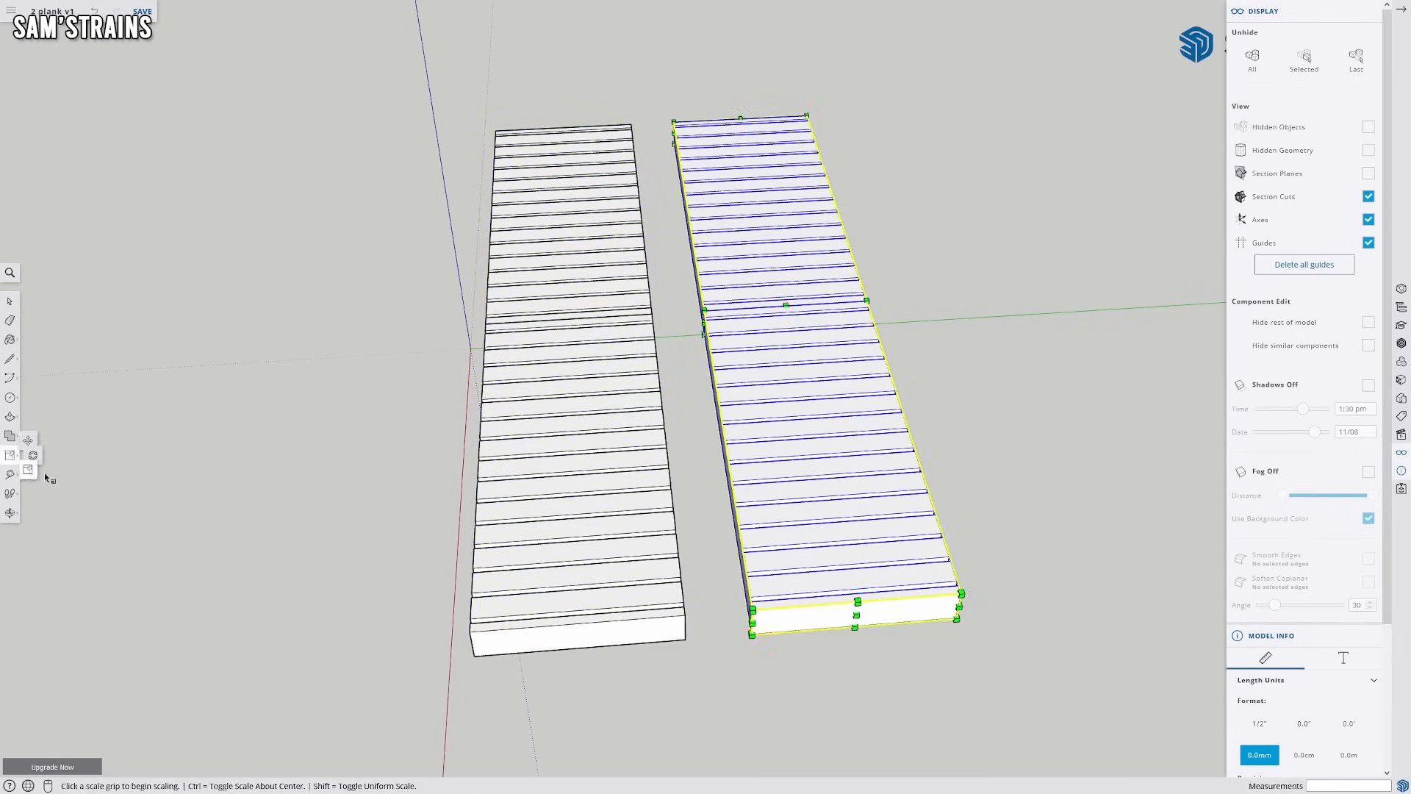
middle_drag(596, 616, 816, 540)
click(682, 340)
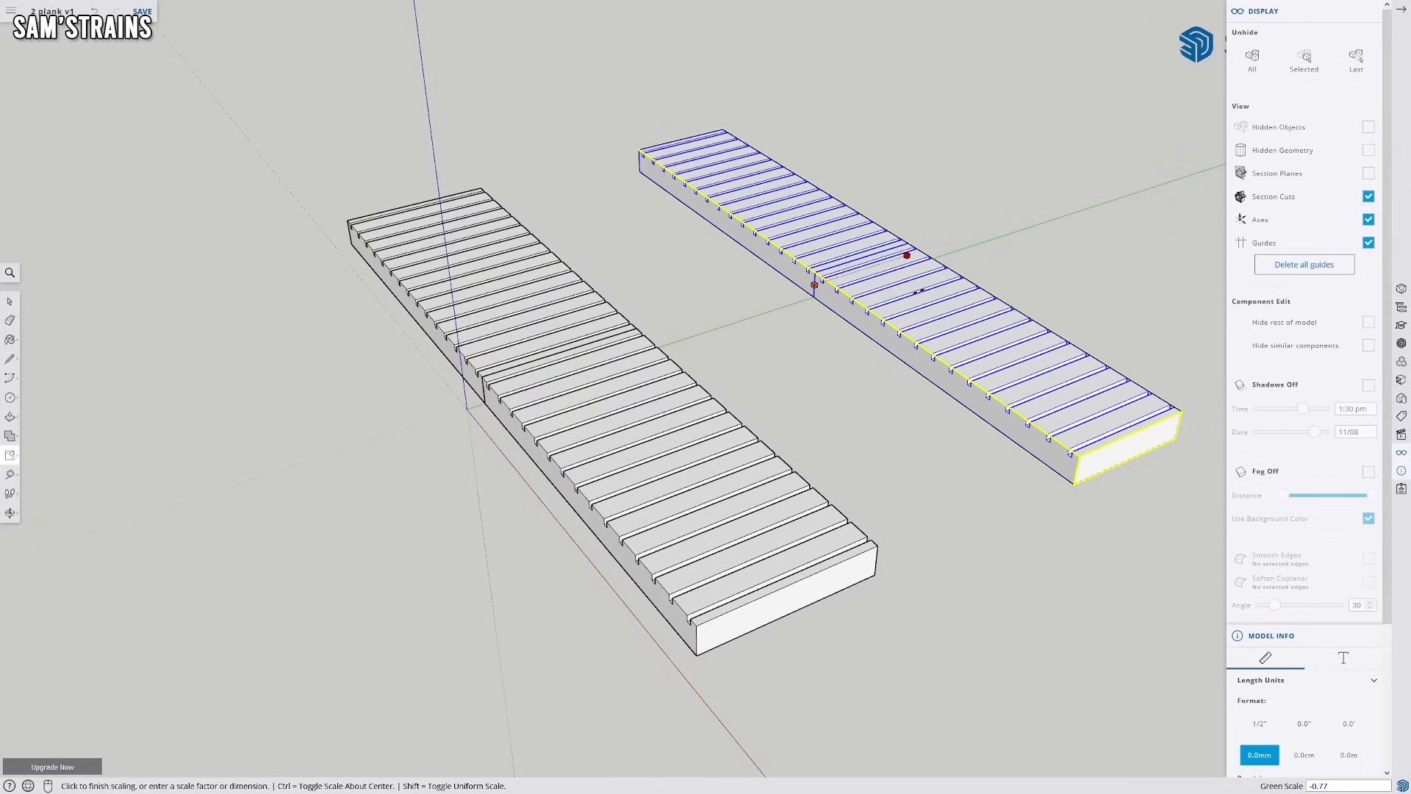
click(917, 292)
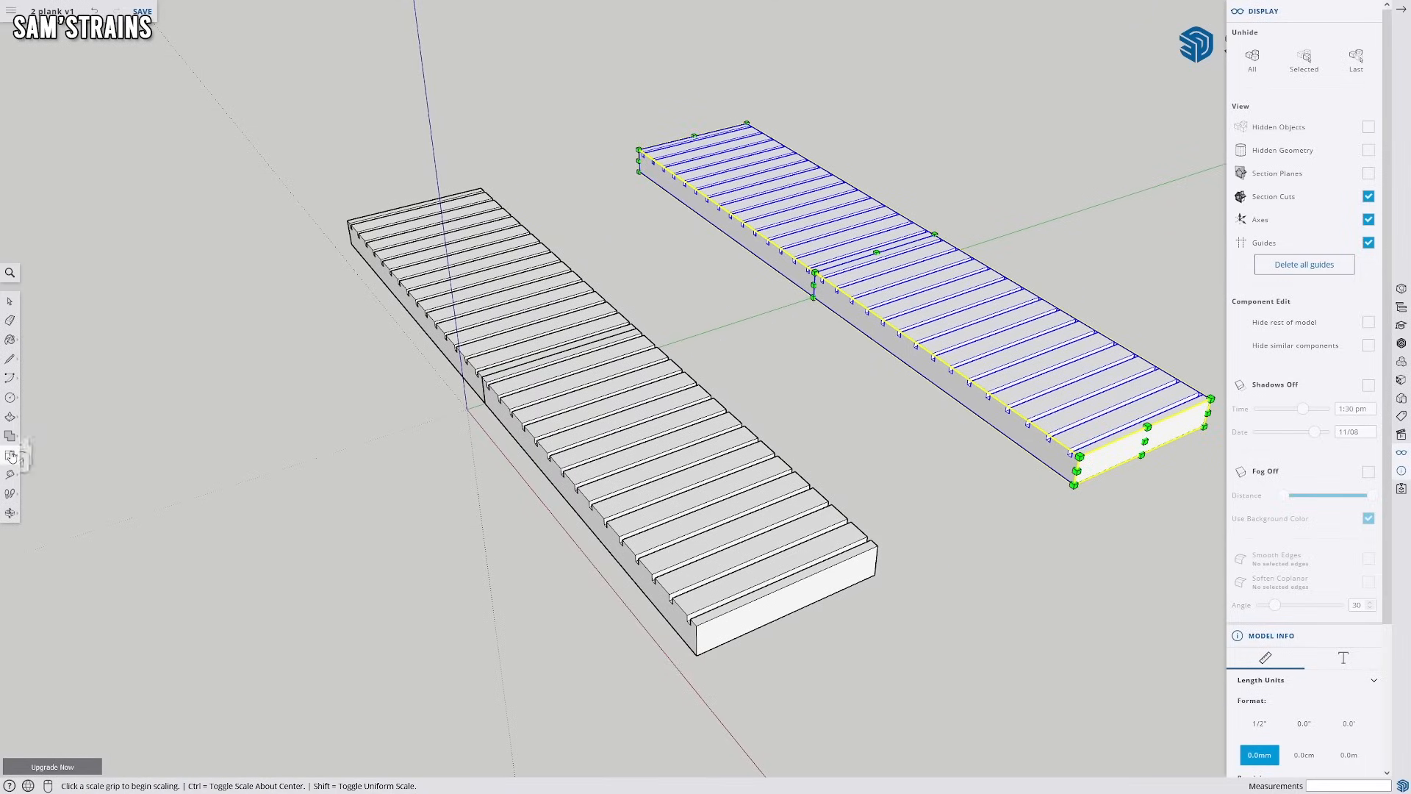
Move the mirrored pair by its lower corner against the original pair to close the full planked floor
click(38, 433)
middle_drag(750, 551, 1040, 500)
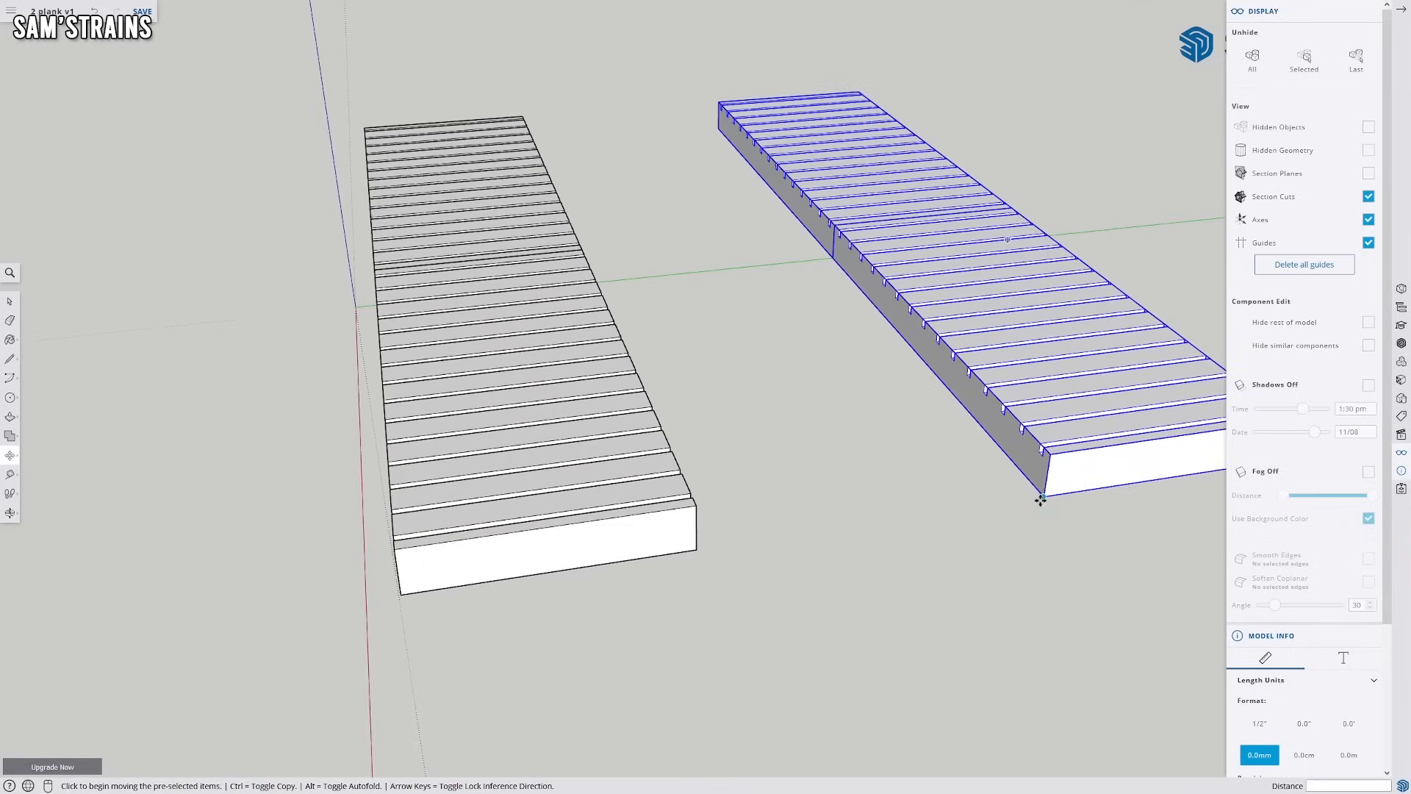
click(1036, 496)
click(696, 542)
middle_drag(696, 542, 814, 585)
click(12, 302)
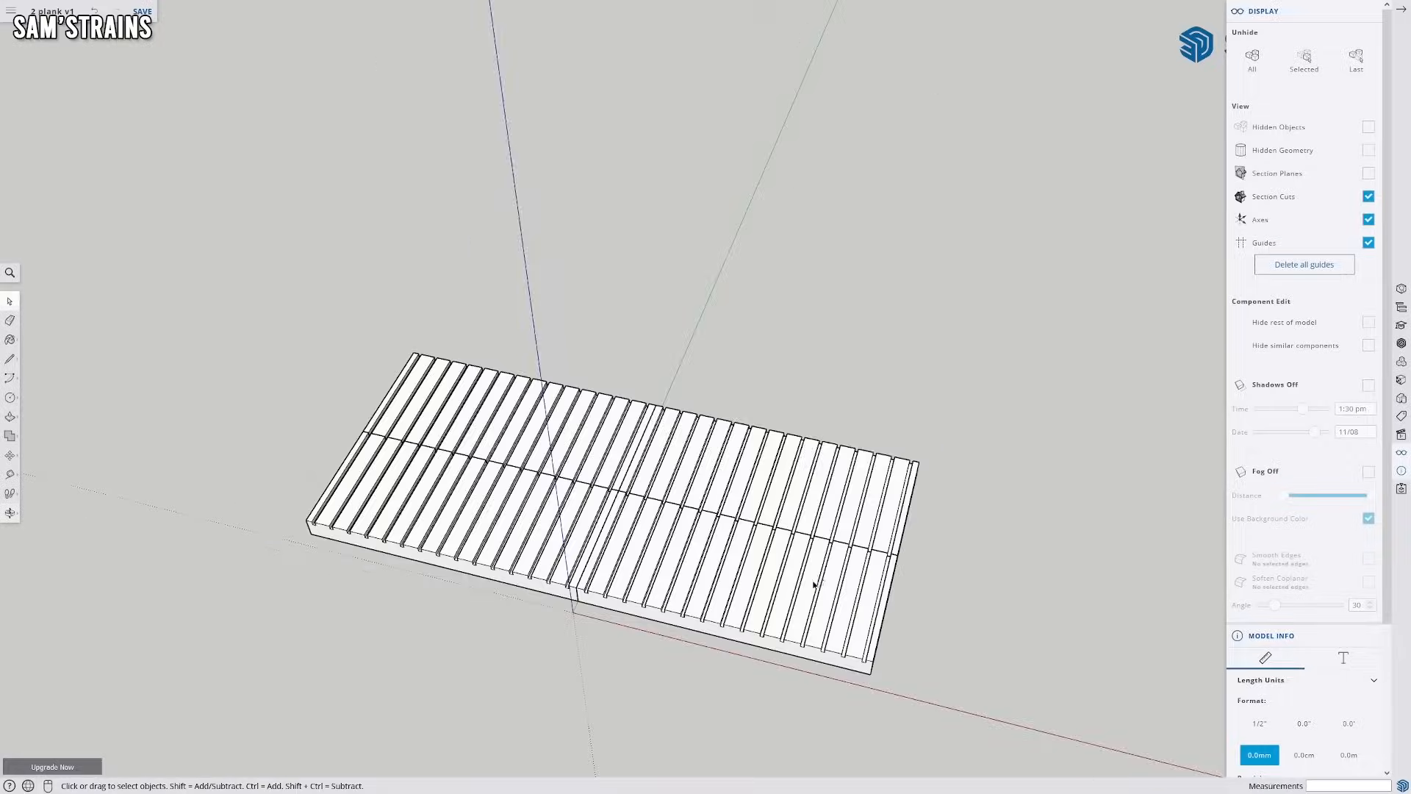
Unhide all the box panels and check the completed floor inside the wagon box
click(1253, 59)
middle_drag(987, 356, 344, 672)
middle_drag(351, 612, 318, 657)
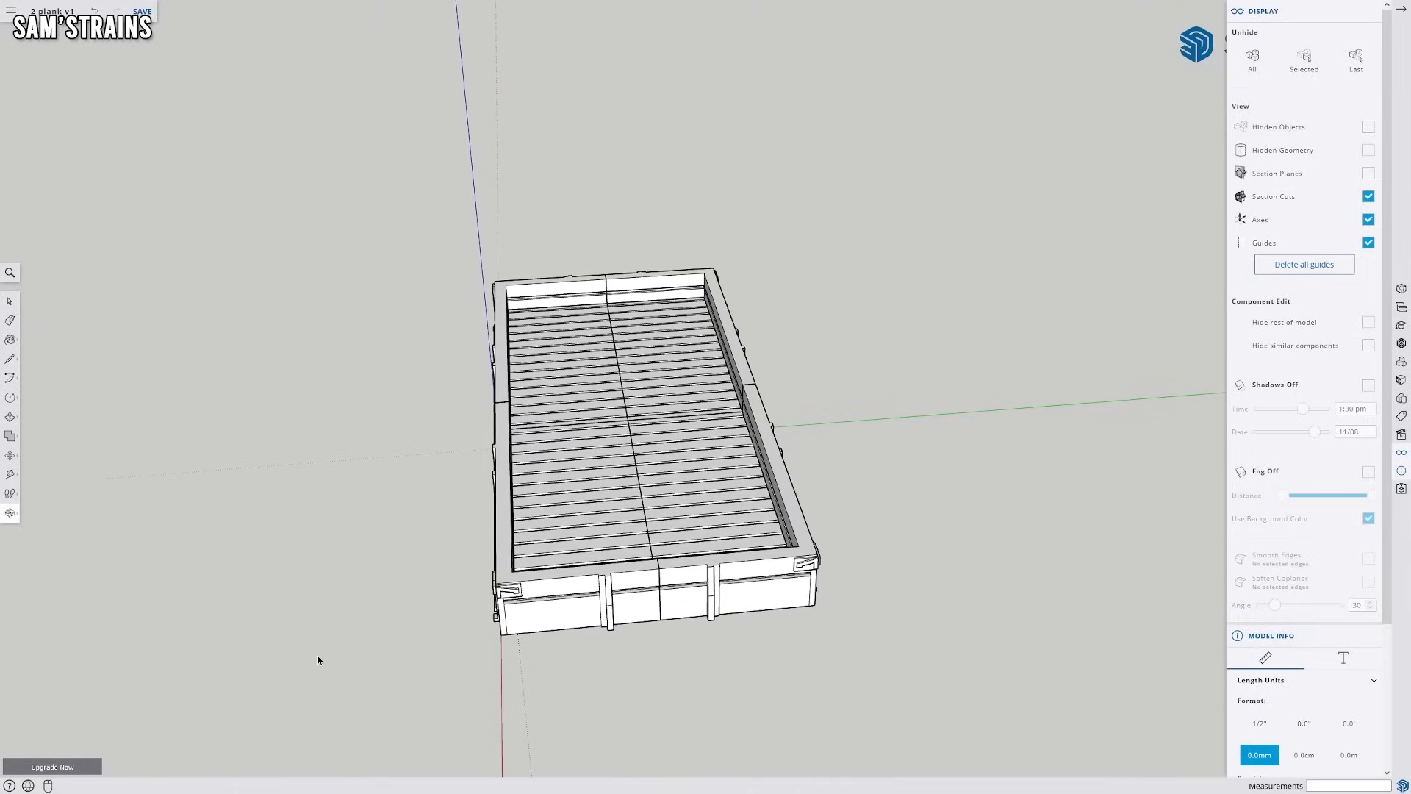
middle_drag(513, 677, 626, 627)
scroll(626, 628, down, 2)
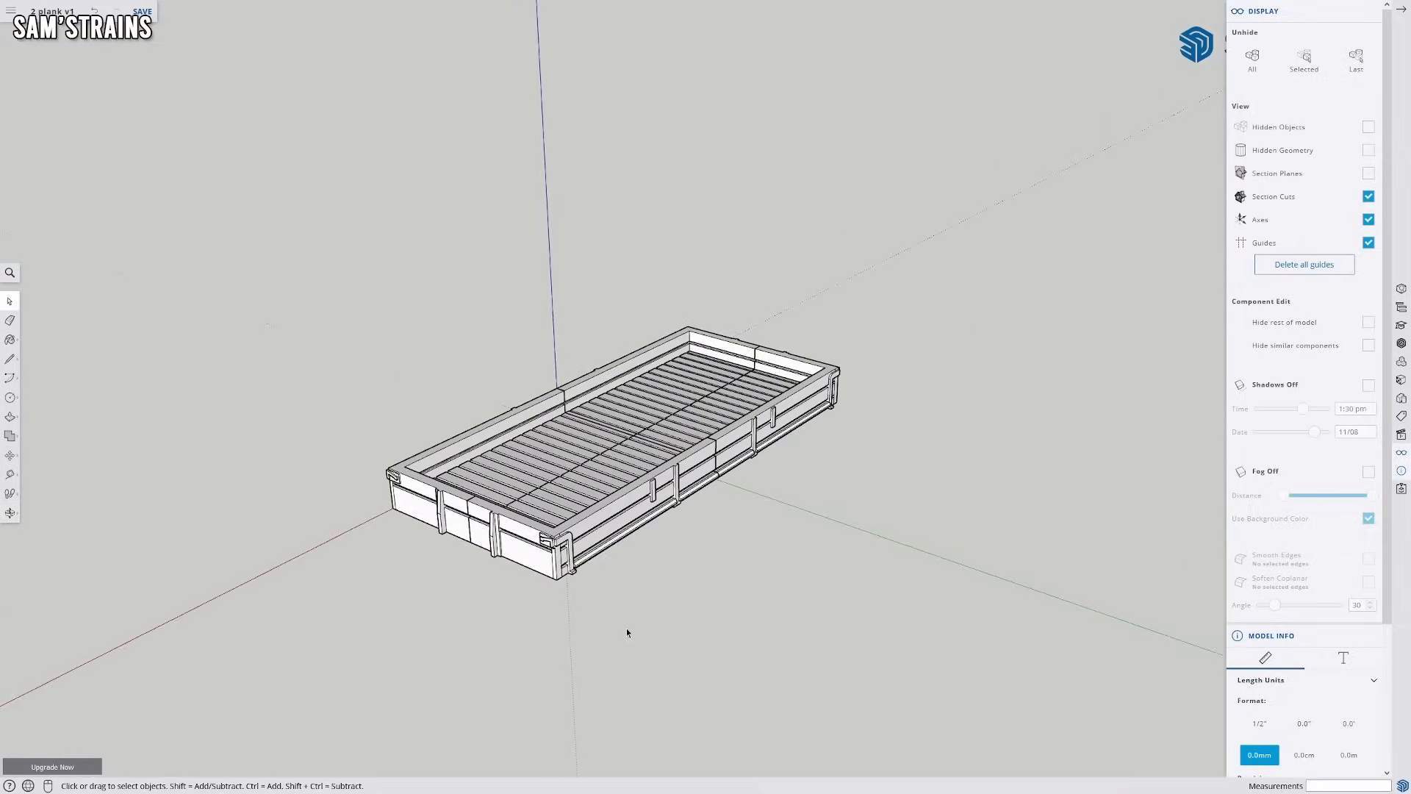
Save a copy of the model as "2 planks v2" in the 2 plank folder
click(14, 58)
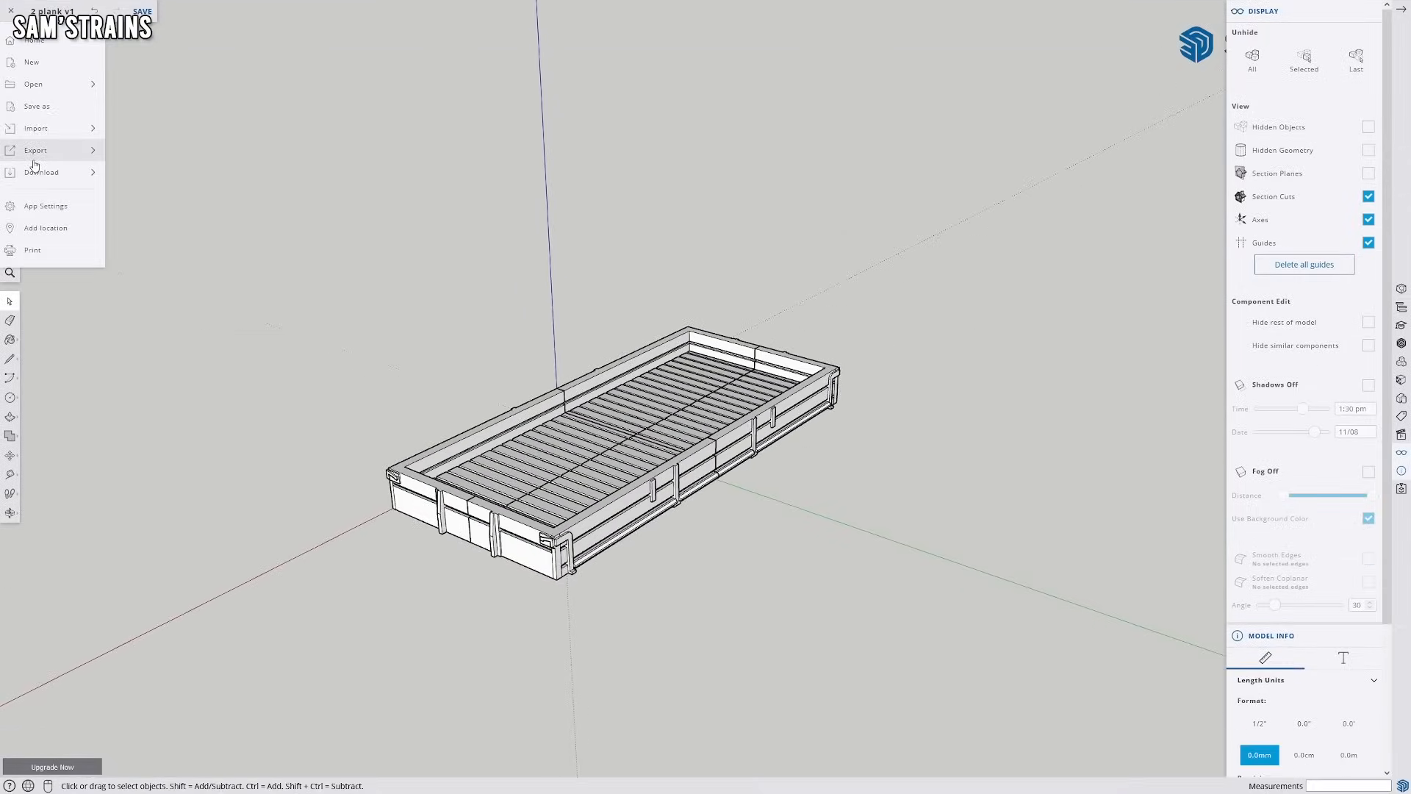
click(45, 105)
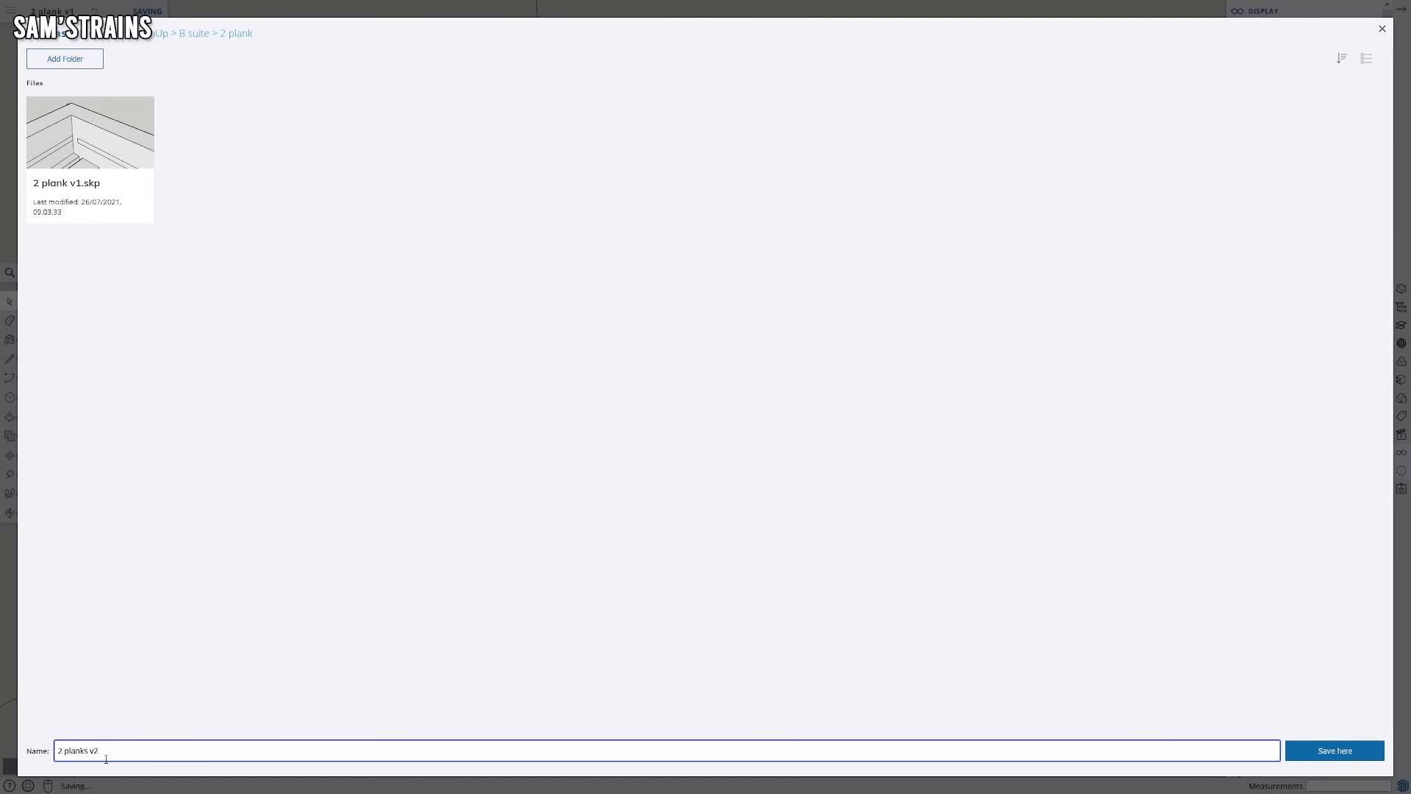
key(Return)
Select the whole wagon box and explode its components into plain geometry
middle_drag(510, 687, 712, 621)
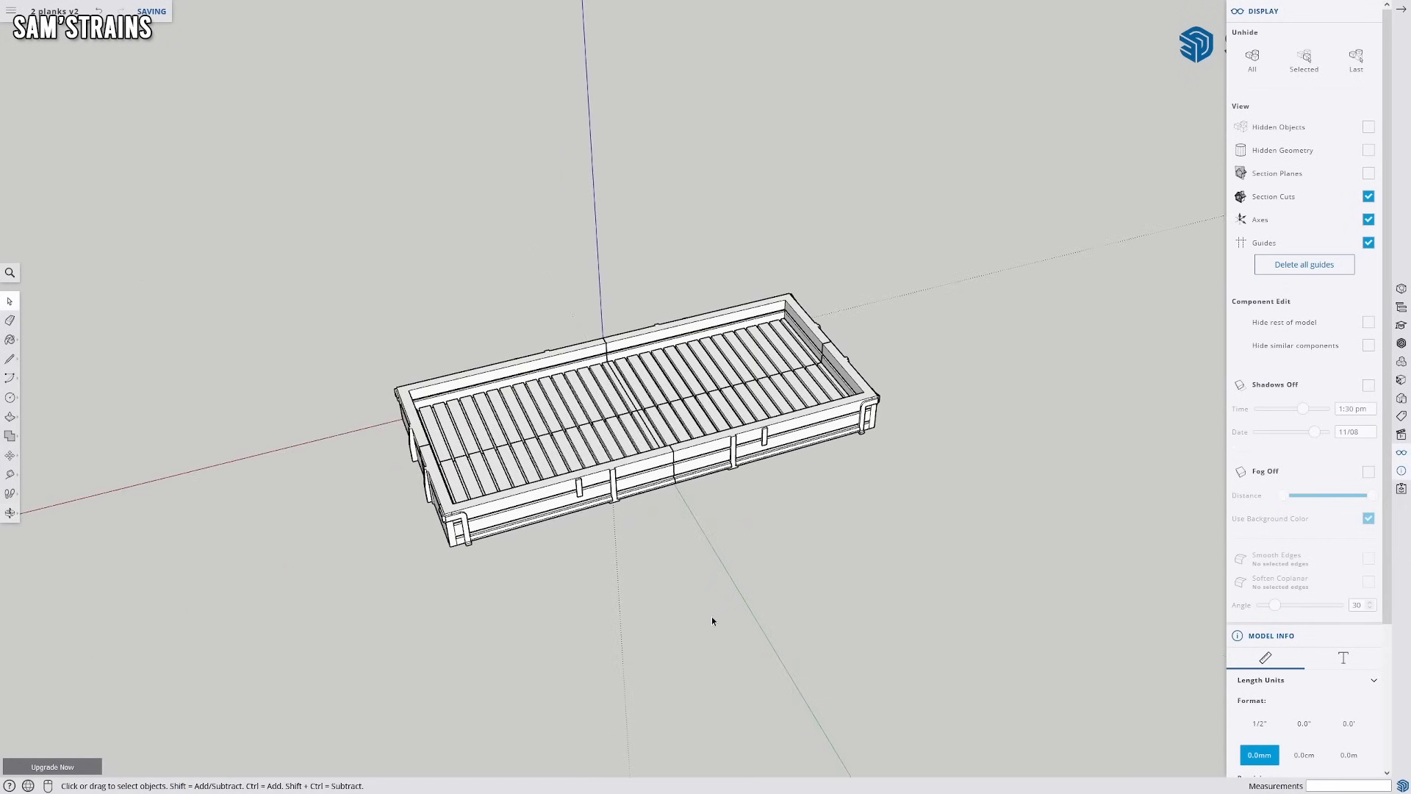
drag(329, 235, 328, 235)
right_click(596, 423)
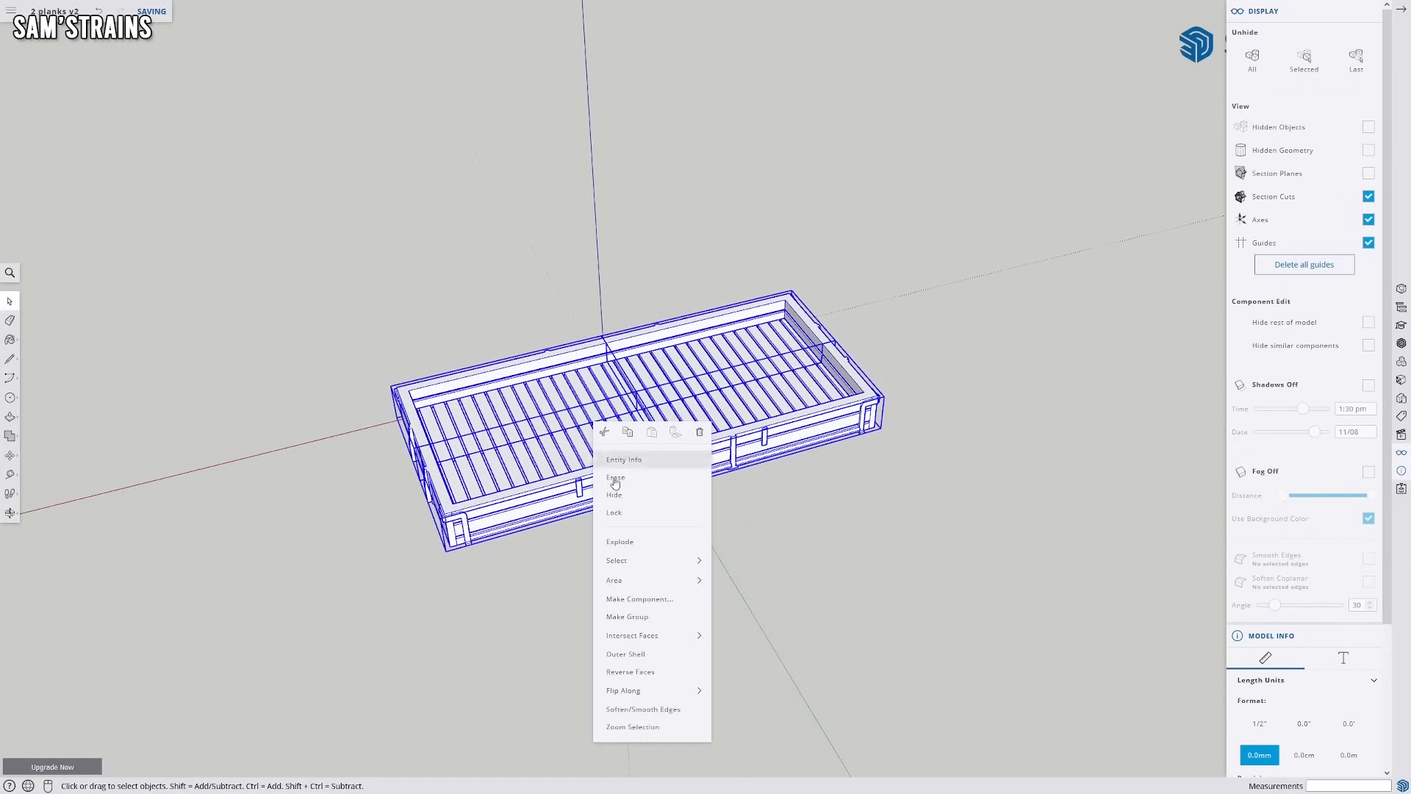
click(863, 610)
Erase the floor outline and centre seam edges on the underside of the box
scroll(848, 611, up, 4)
middle_drag(838, 608, 688, 373)
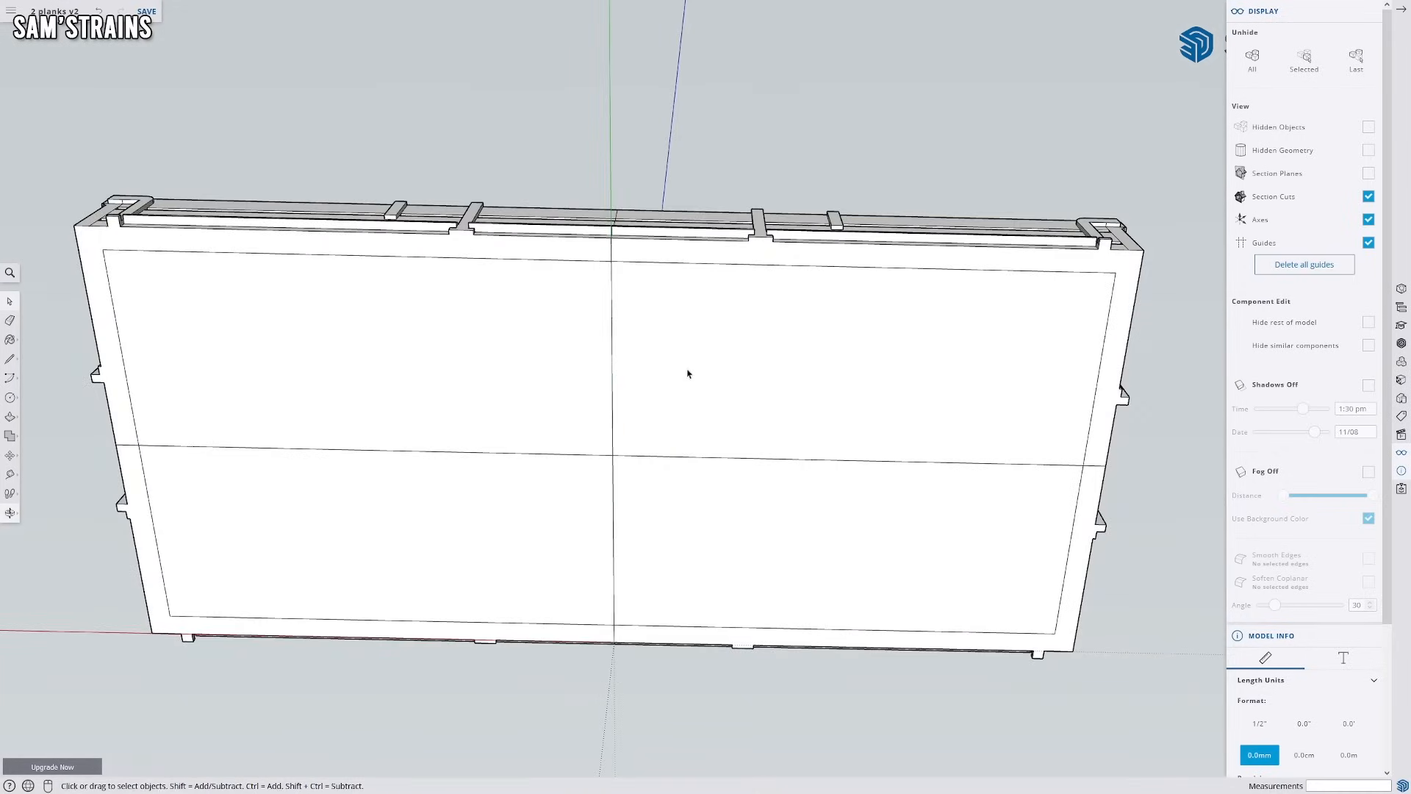
click(11, 321)
click(365, 446)
click(126, 414)
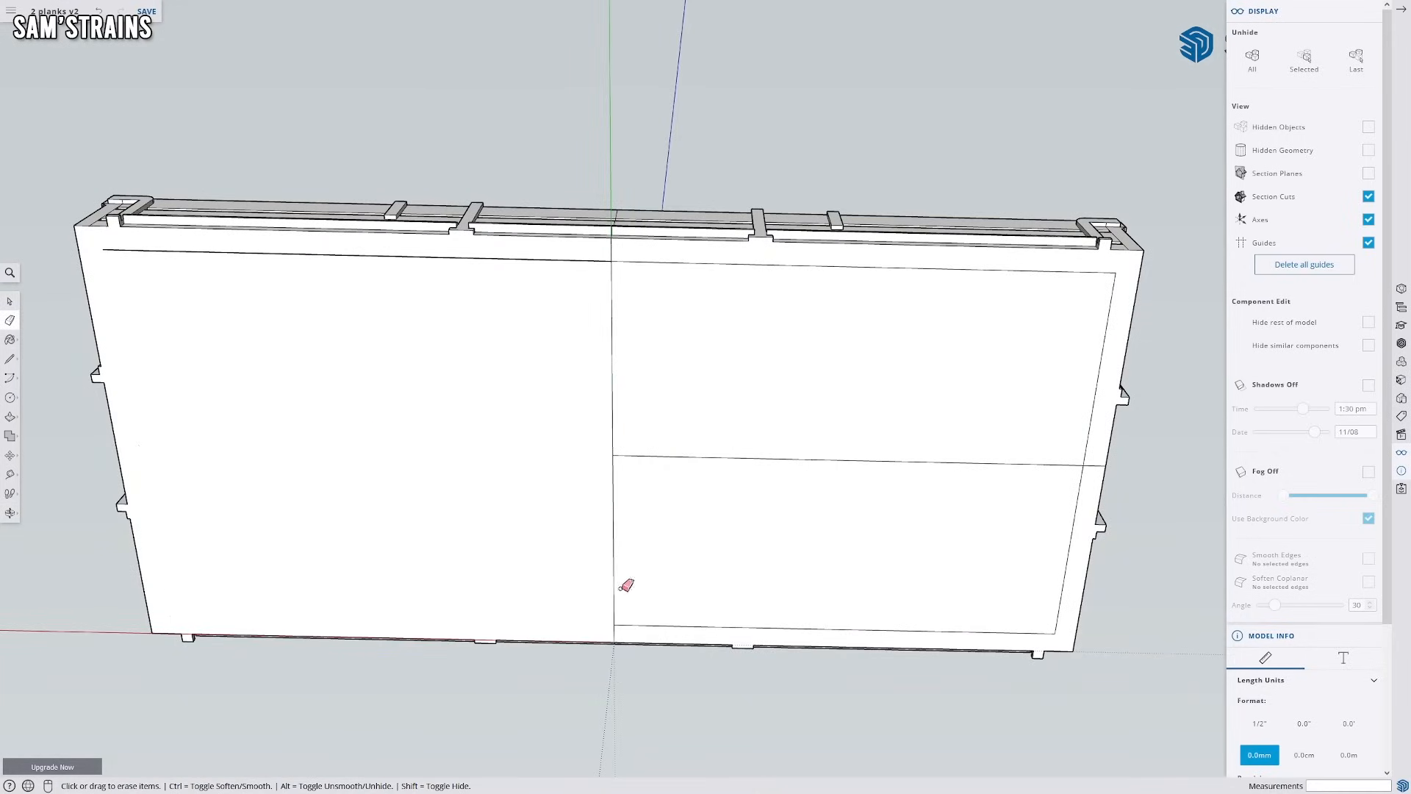
click(637, 451)
click(701, 624)
click(1091, 465)
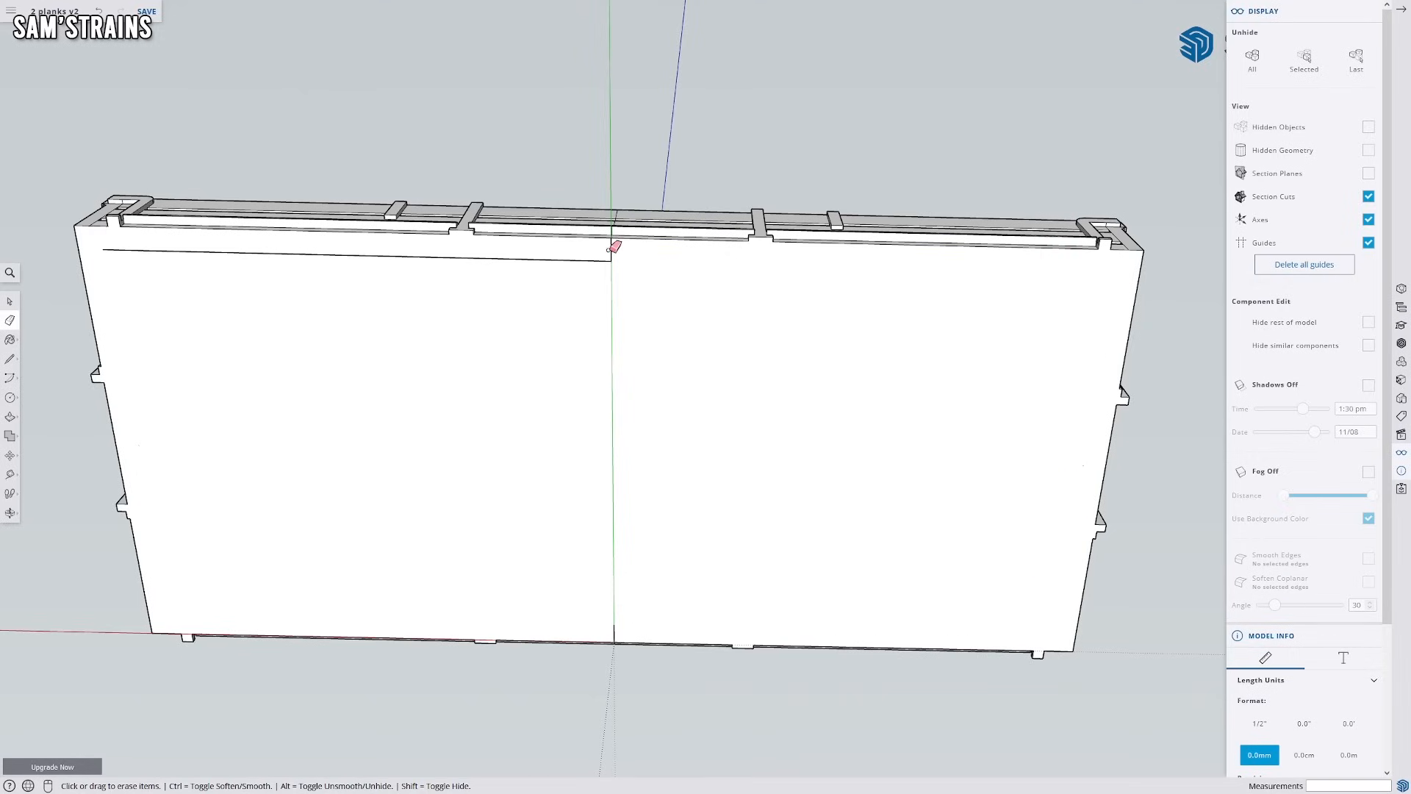
Erase the centre seam edges on the end panel's outer face, plank gap and top rim
mouse_move(266, 441)
middle_down()
mouse_move(441, 621)
mouse_move(368, 542)
mouse_move(355, 410)
mouse_move(360, 738)
mouse_move(309, 601)
mouse_move(538, 403)
mouse_move(735, 495)
mouse_move(662, 570)
middle_up()
scroll(683, 551, up, 3)
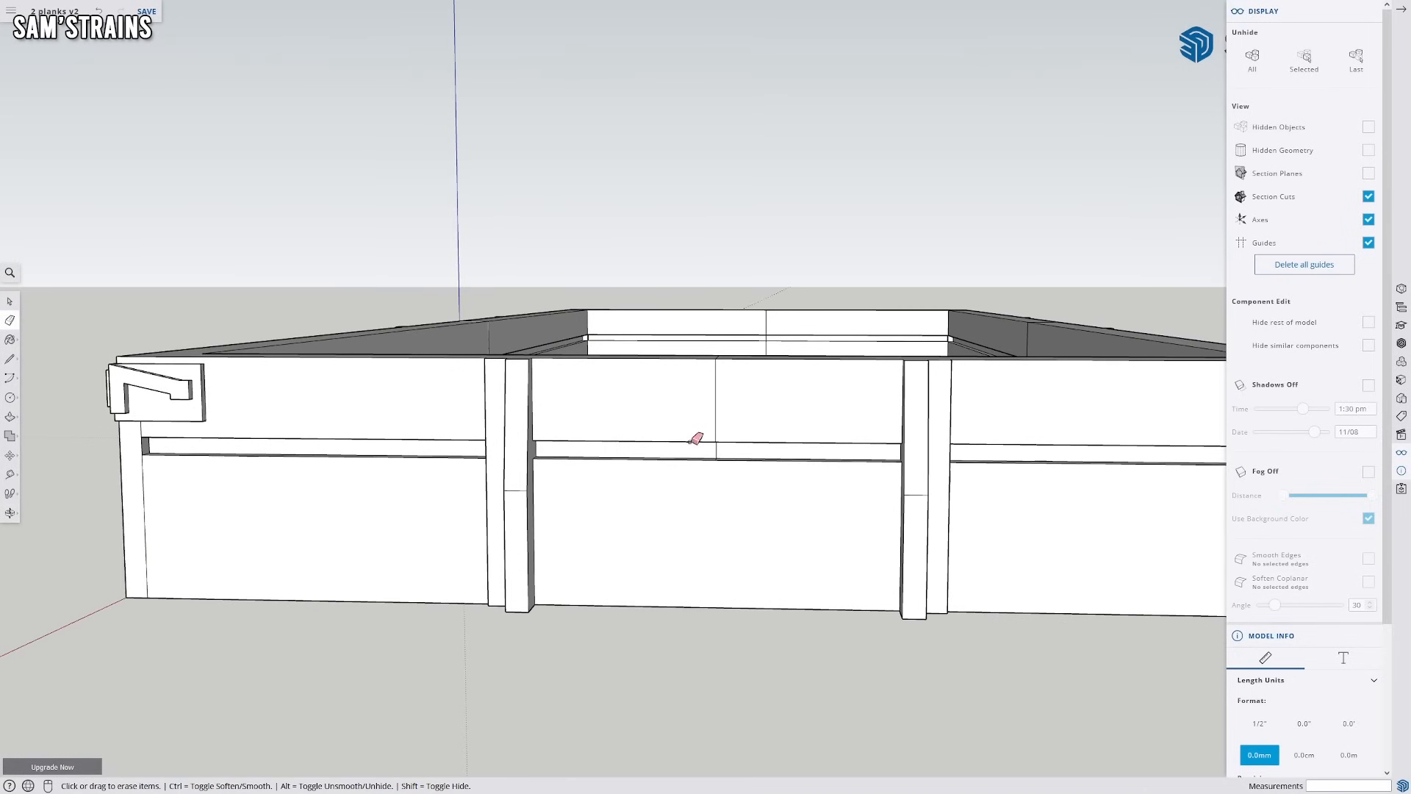
drag(709, 389, 729, 394)
middle_drag(729, 395, 678, 709)
middle_drag(757, 394, 730, 566)
scroll(738, 350, up, 5)
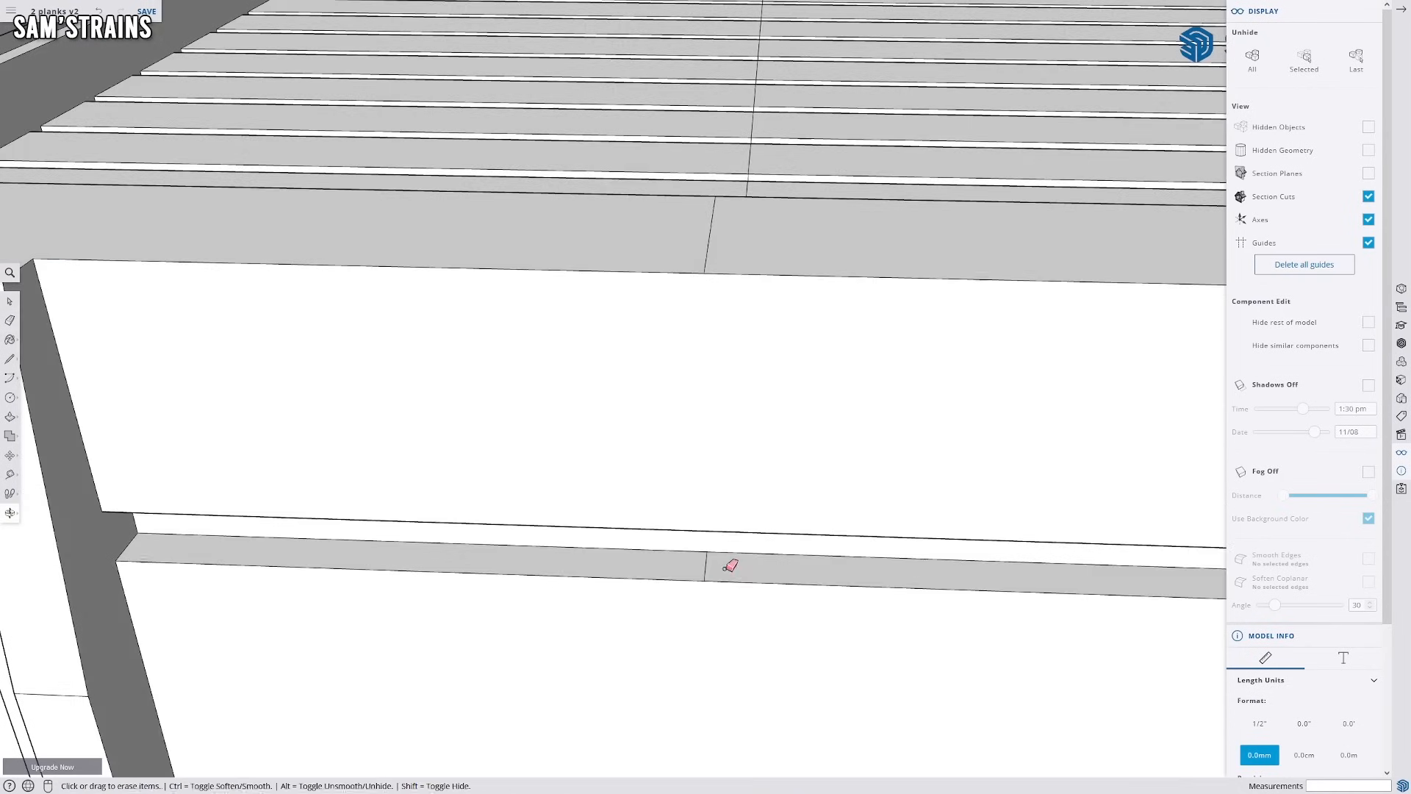
scroll(725, 277, down, 6)
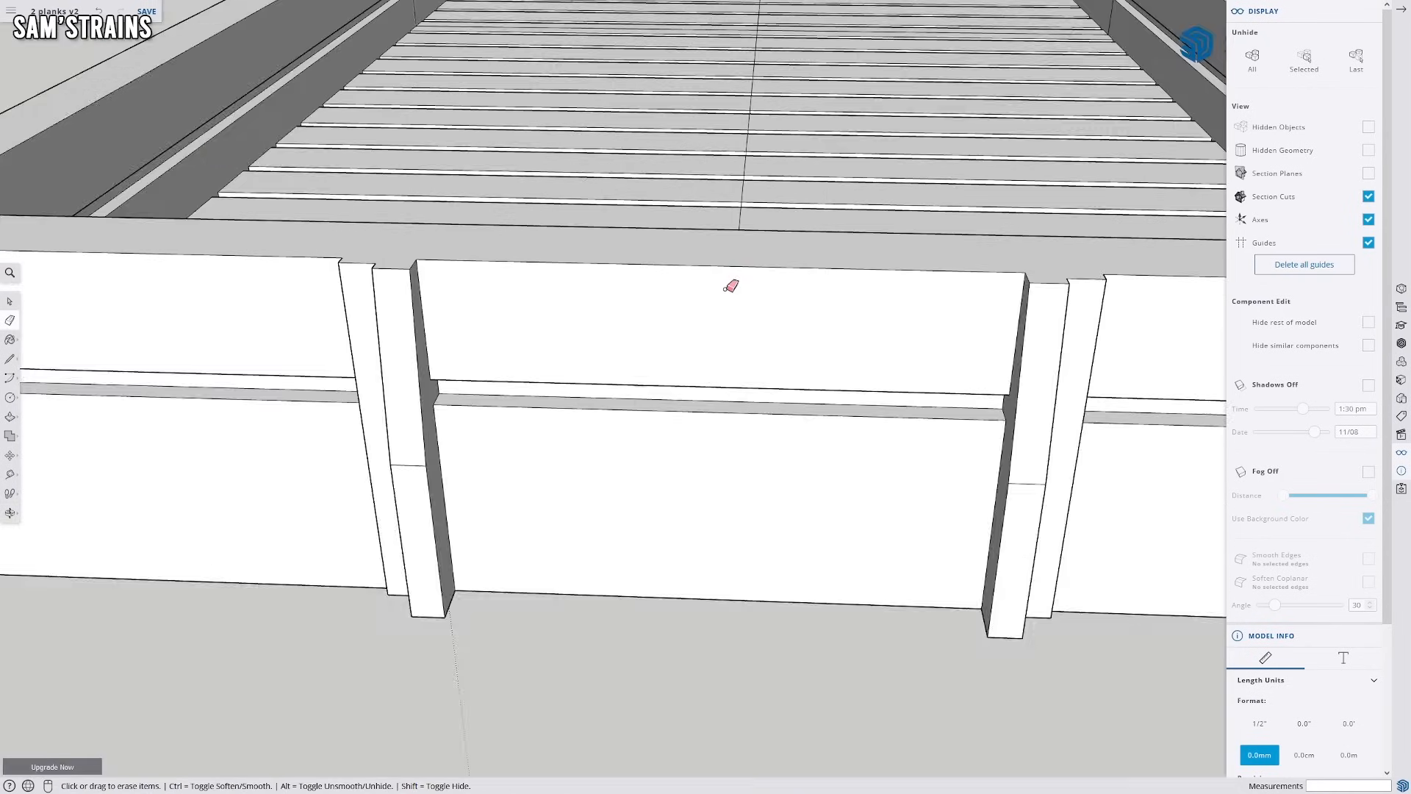
Erase the centre seam edges on the end panel's inner faces and along its plank gap
middle_drag(950, 391, 603, 441)
scroll(736, 452, up, 7)
mouse_move(535, 172)
middle_down()
mouse_move(499, 337)
mouse_move(520, 222)
mouse_move(609, 477)
mouse_move(628, 279)
middle_up()
click(524, 223)
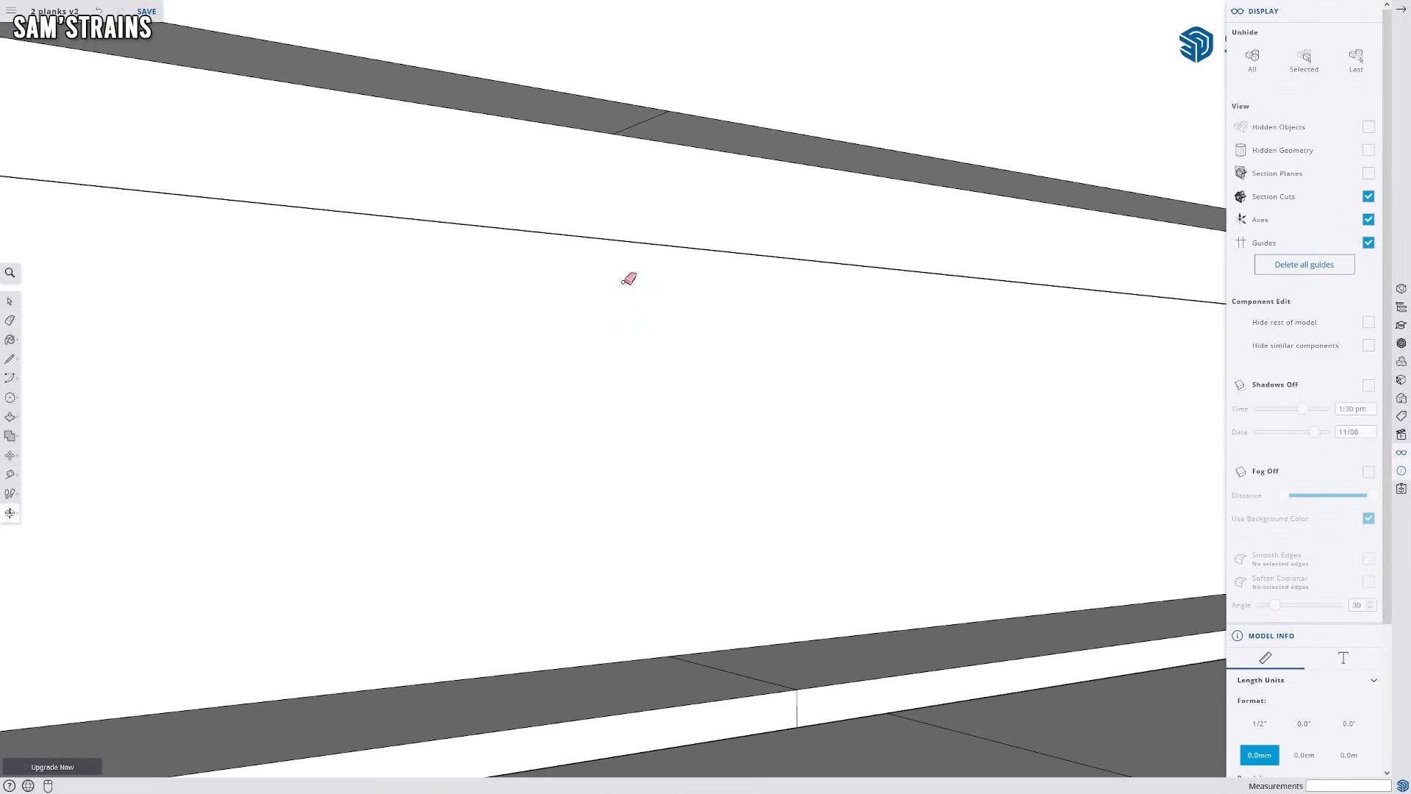
middle_drag(668, 116, 735, 663)
Try to erase the centre seam across the rounded face of the long side's lower rail, and undo it
middle_drag(645, 584, 711, 529)
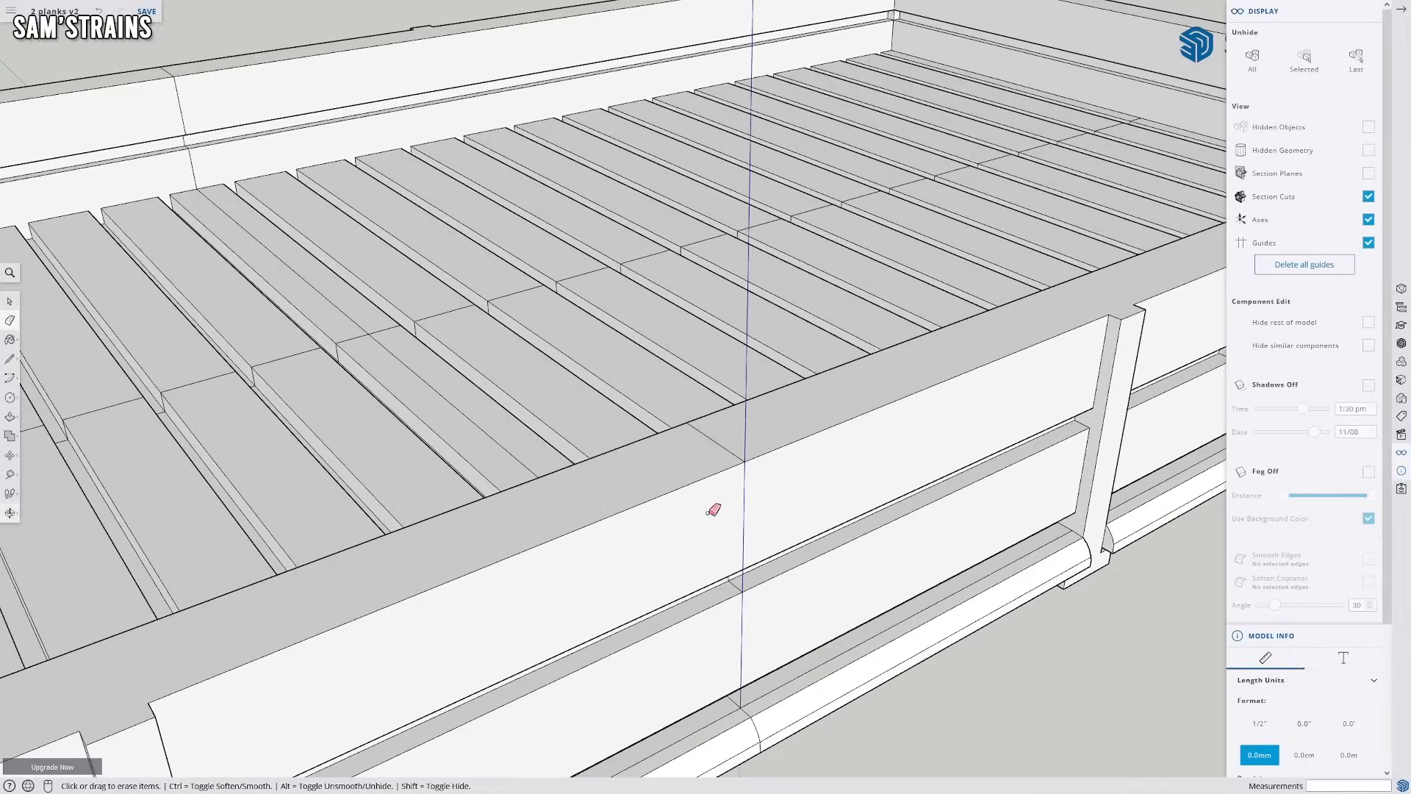
scroll(740, 555, up, 3)
middle_drag(757, 669, 704, 523)
drag(715, 535, 732, 531)
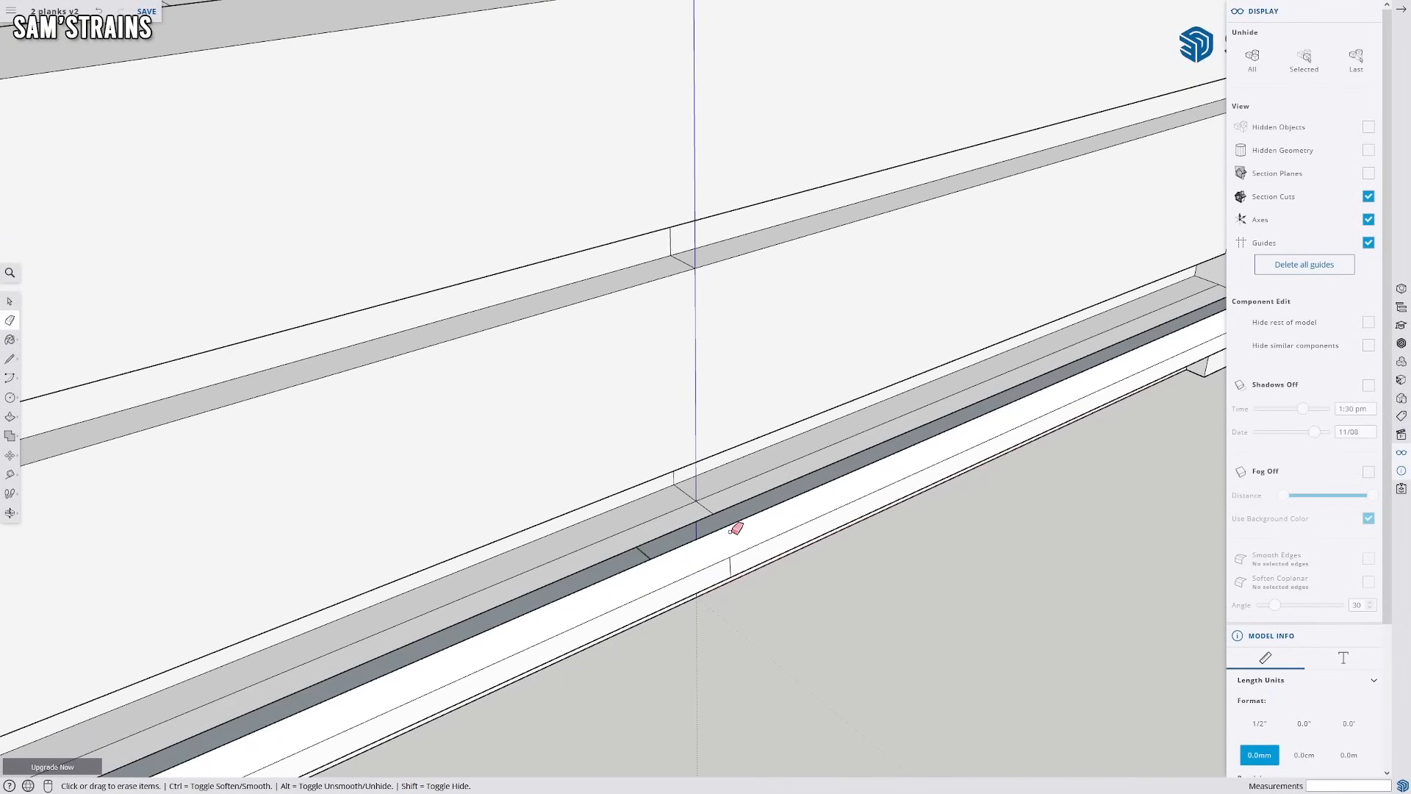
key(ctrl+z)
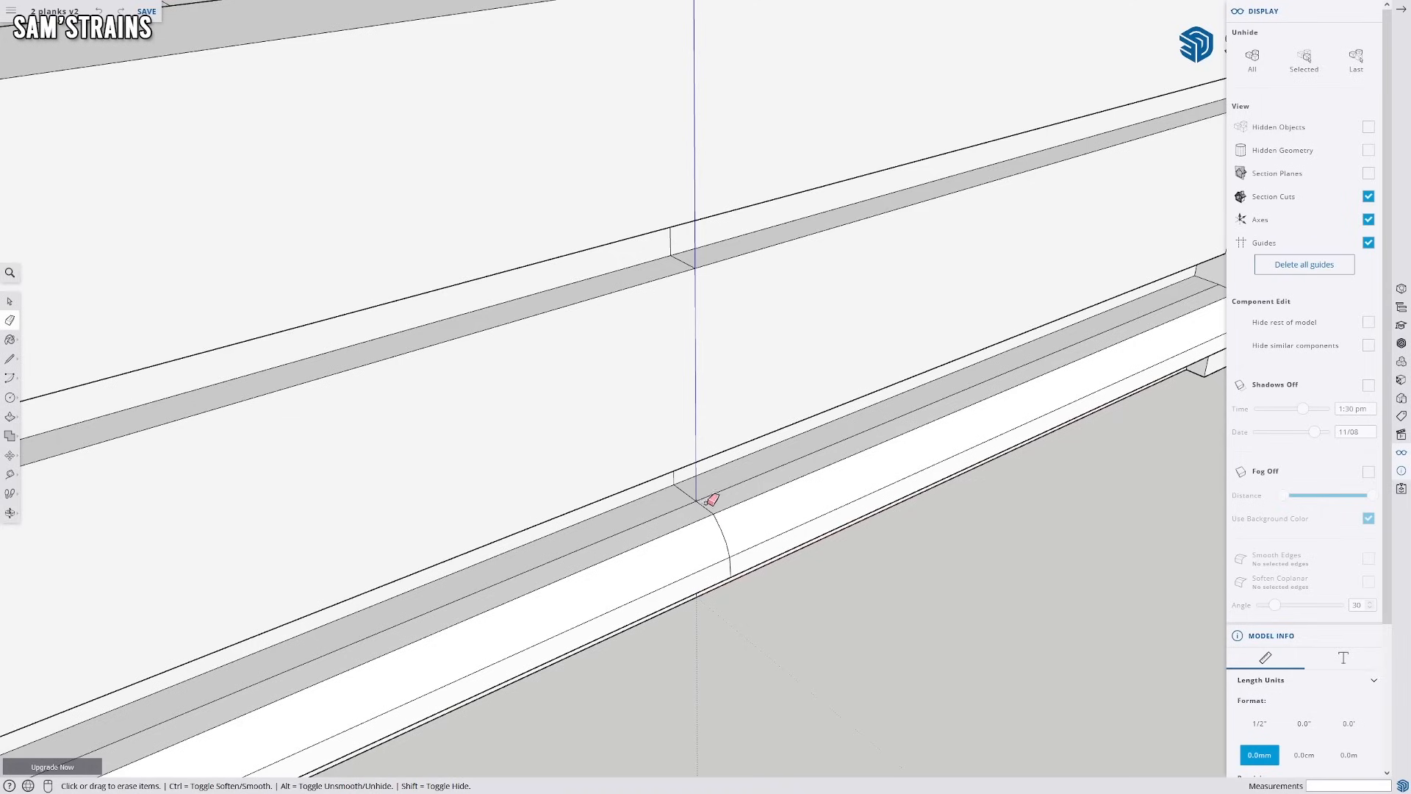
Erase the centre seam edges in the long side panel's plank gap and on the ledge above its lower rail
scroll(661, 493, up, 3)
scroll(666, 455, down, 2)
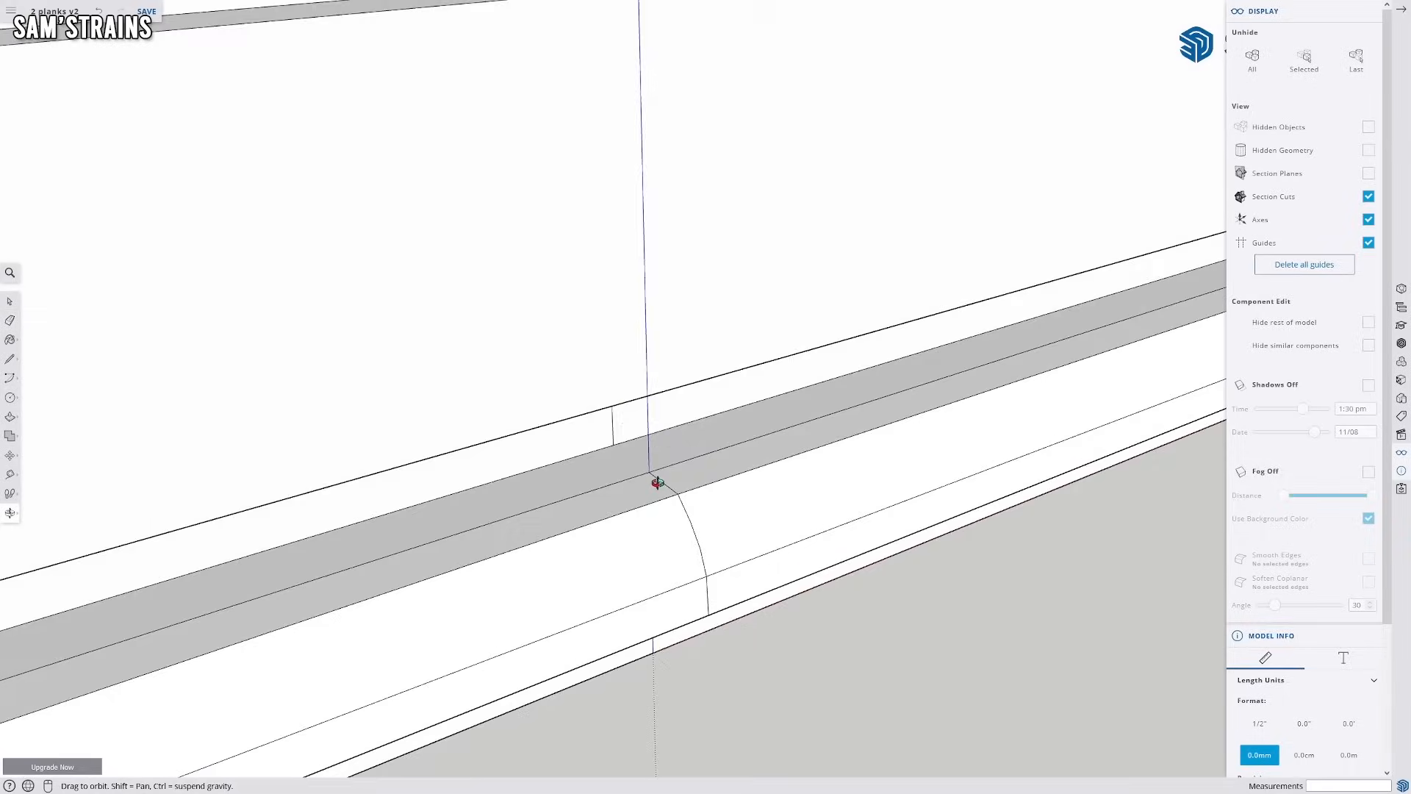
middle_drag(681, 490, 672, 307)
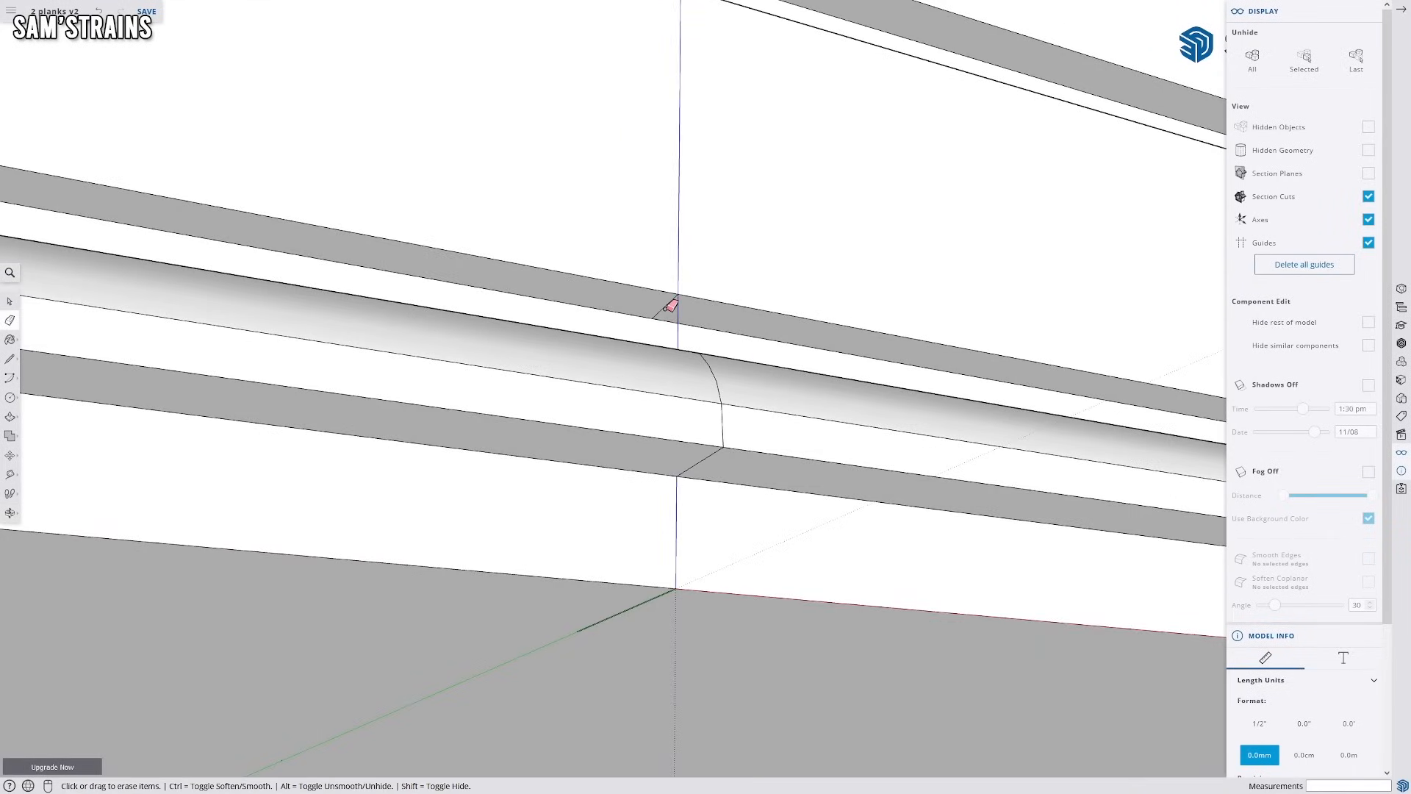
middle_drag(628, 643, 593, 470)
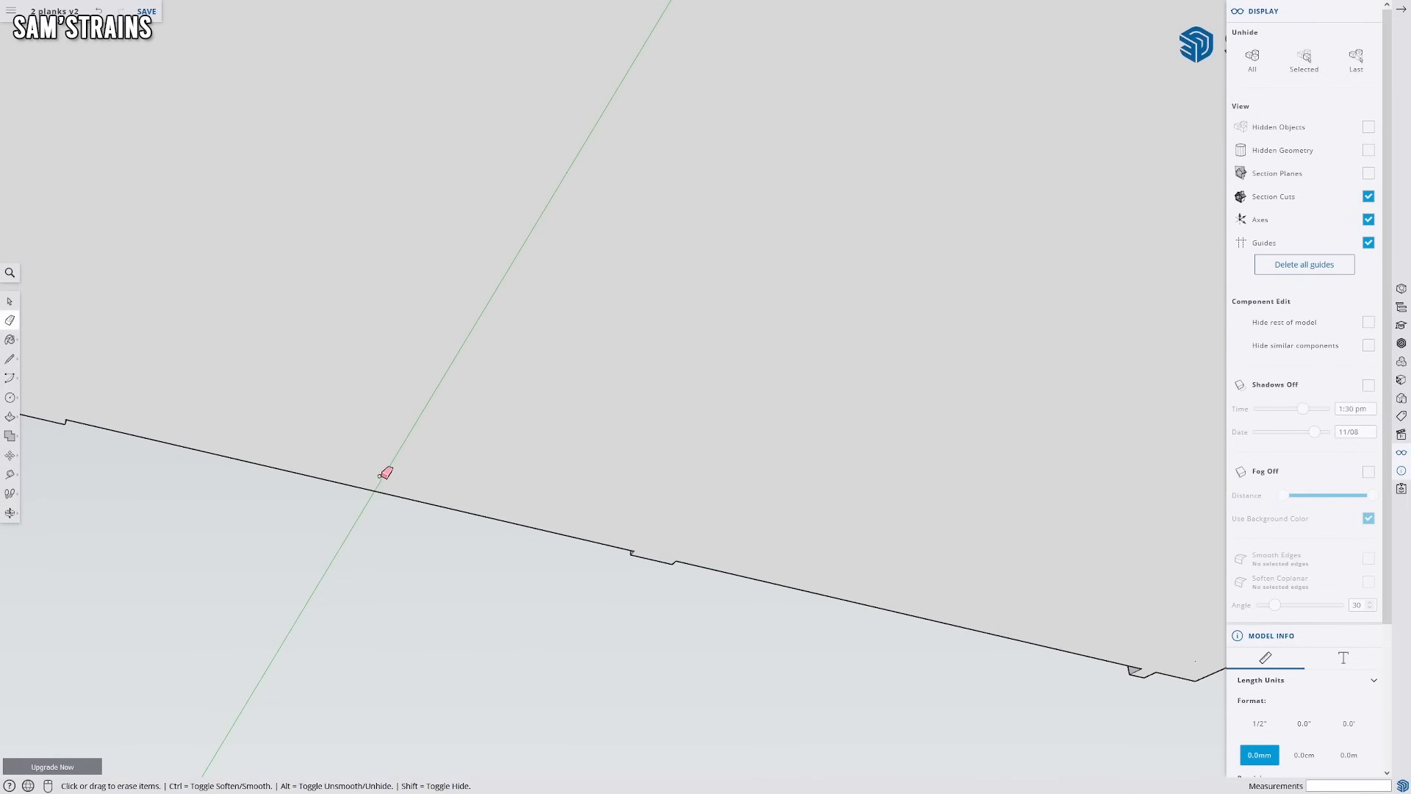
scroll(422, 469, down, 3)
middle_drag(549, 473, 586, 662)
middle_drag(633, 607, 519, 590)
scroll(519, 591, up, 4)
scroll(524, 588, up, 1)
scroll(614, 492, up, 2)
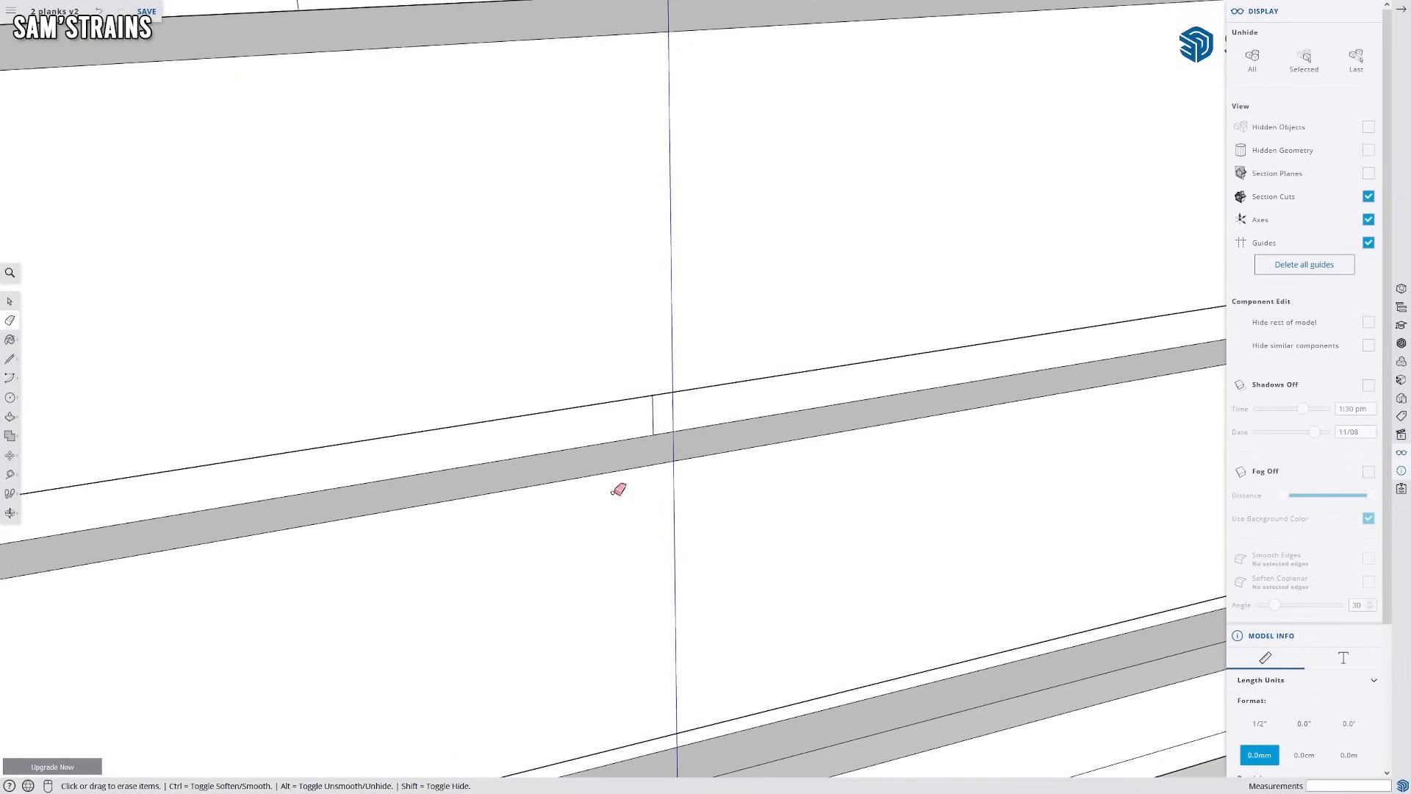
middle_drag(678, 530, 635, 165)
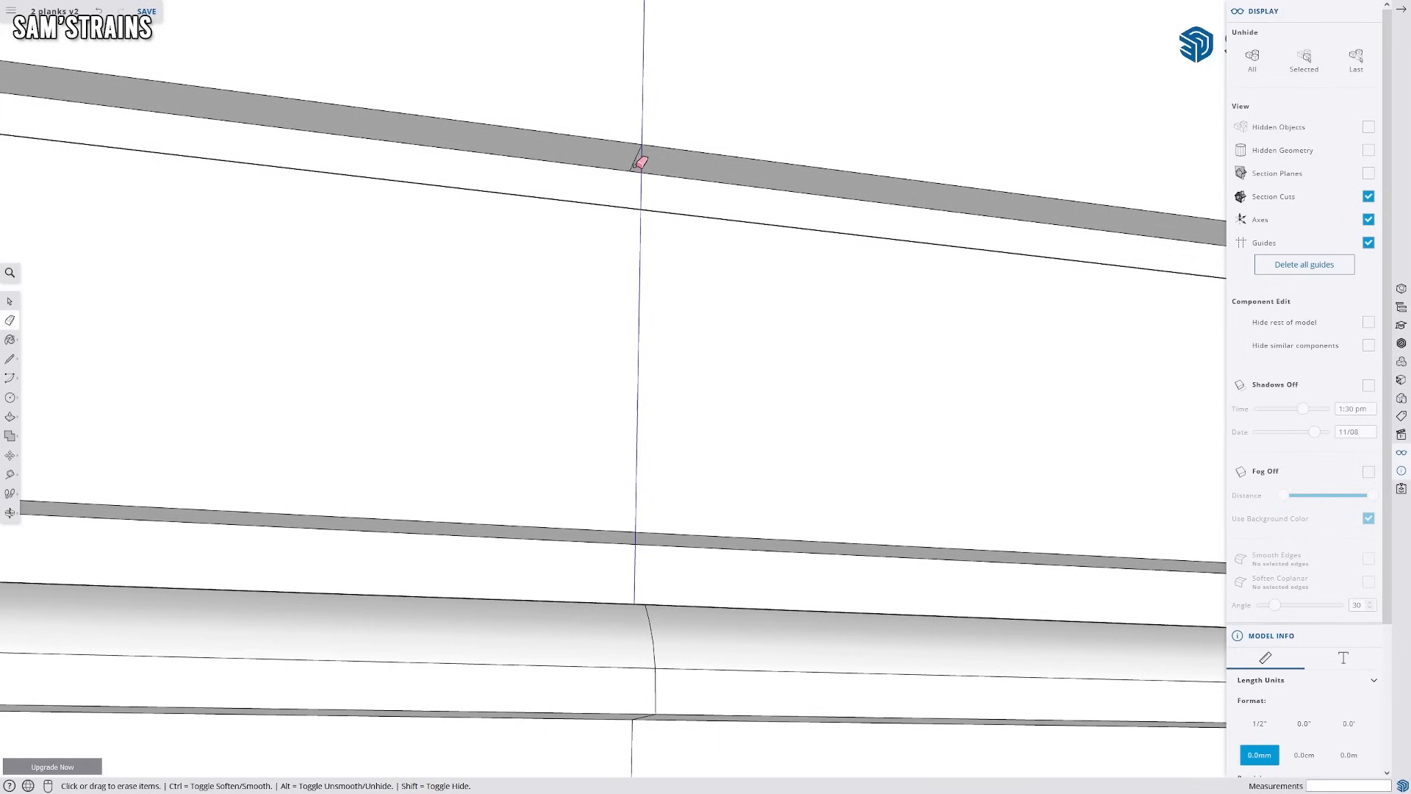
middle_drag(658, 430, 668, 315)
Examine the bracket and post at the box corner from above and below for leftover seam edges
middle_drag(690, 397, 1103, 211)
scroll(747, 277, down, 4)
shift+middle_drag(277, 355, 916, 392)
scroll(665, 336, up, 6)
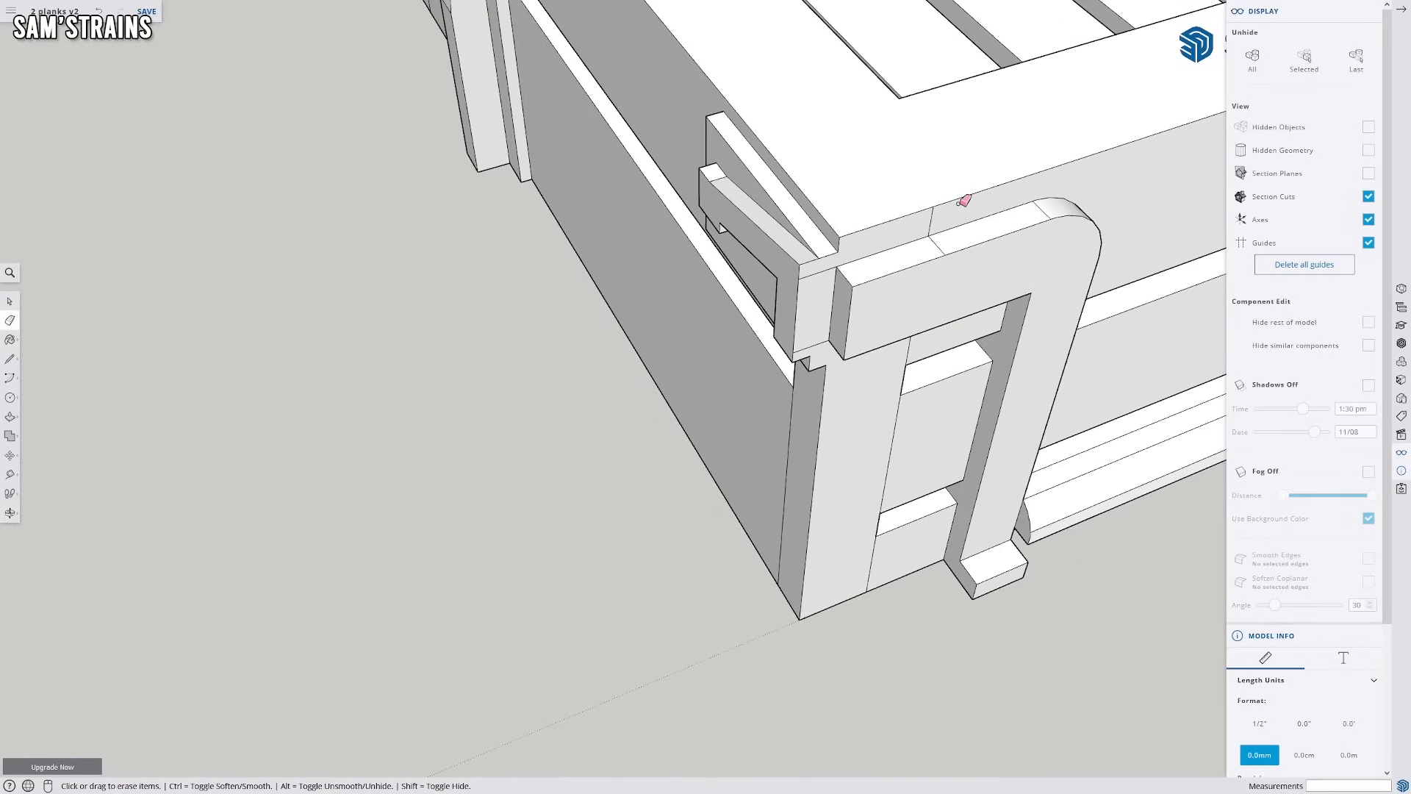
middle_drag(924, 310, 853, 36)
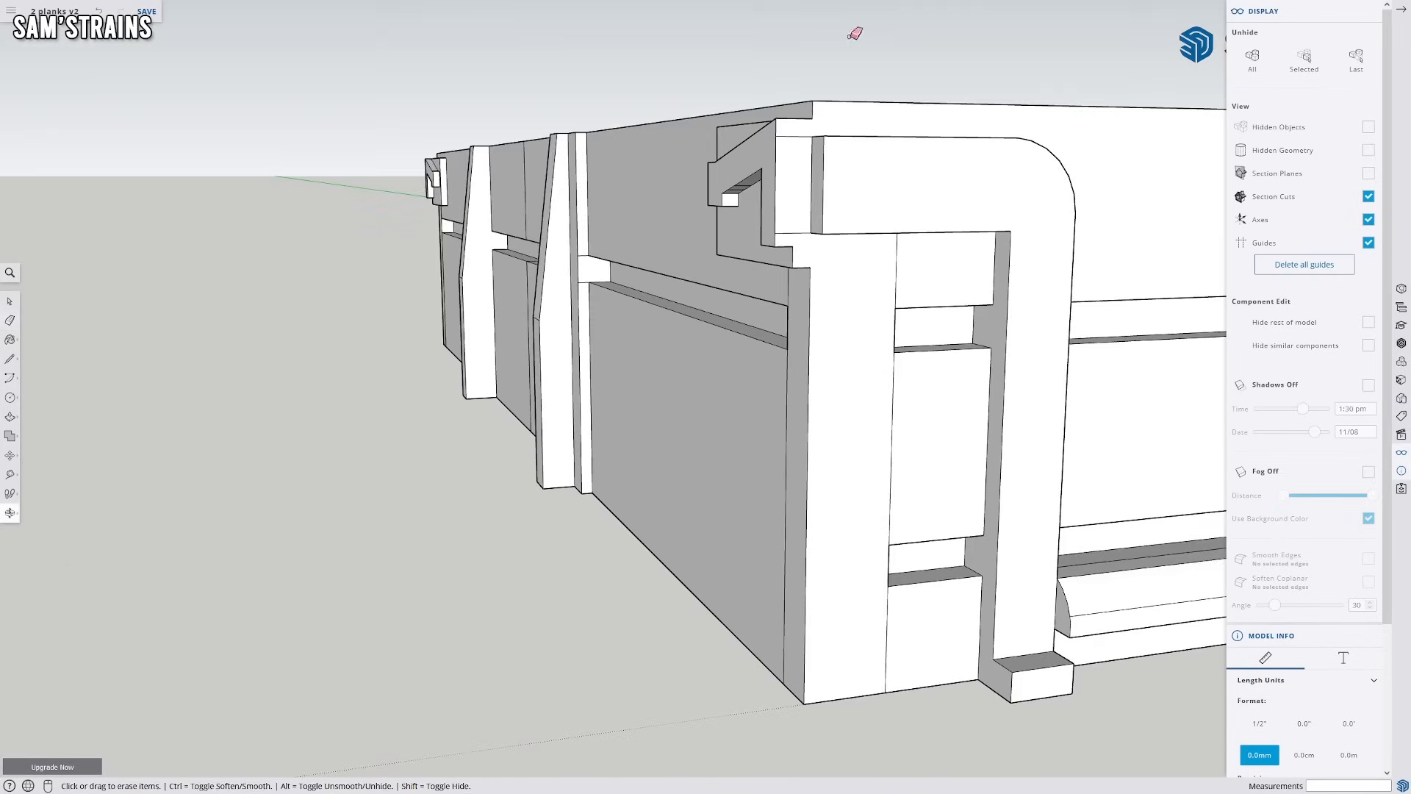
middle_drag(904, 235, 923, 61)
scroll(908, 124, up, 4)
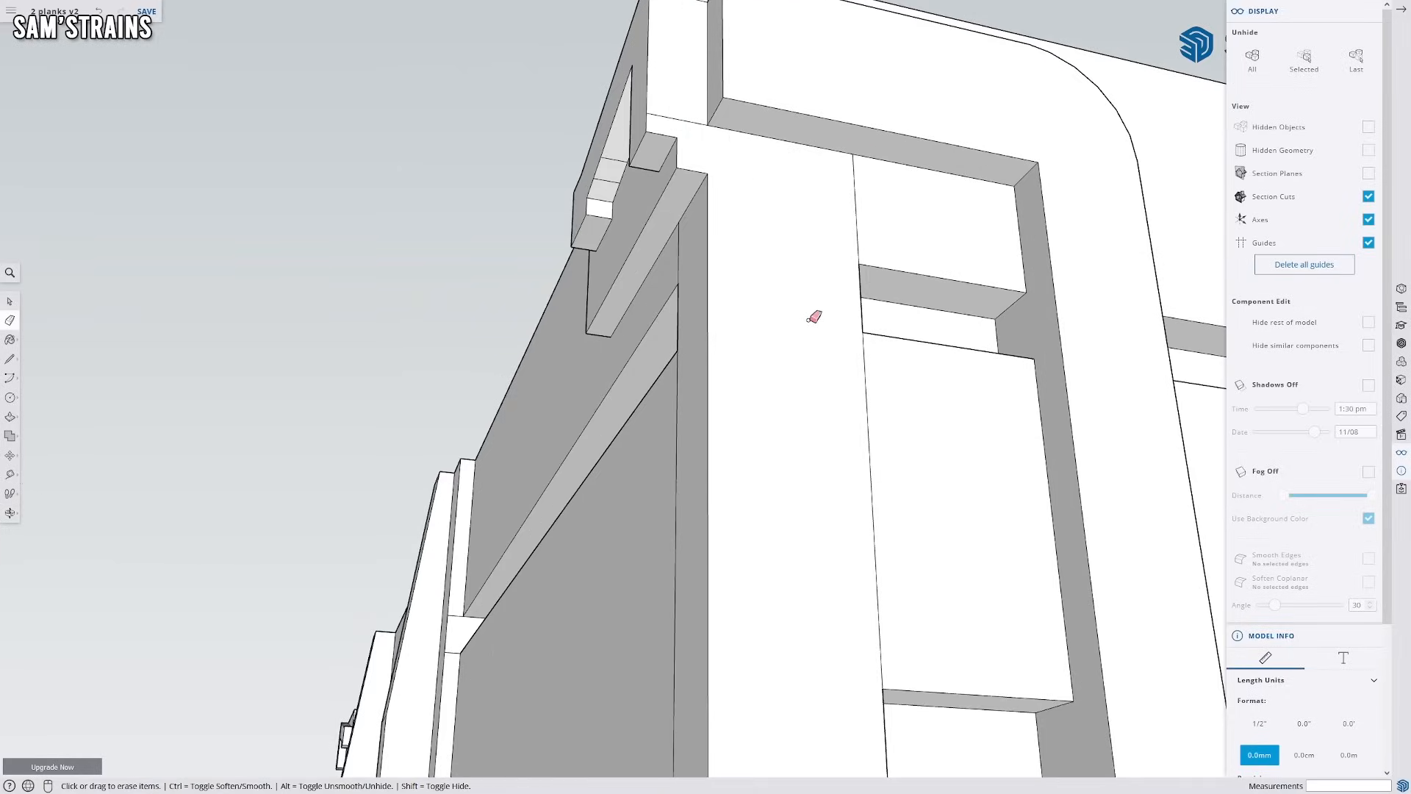
middle_drag(811, 301, 1005, 391)
mouse_move(557, 397)
middle_down()
mouse_move(898, 444)
mouse_move(944, 500)
middle_up()
Erase the centre seam edges on the opposite end panel's upper plank face and top rim
shift+middle_drag(176, 441, 525, 392)
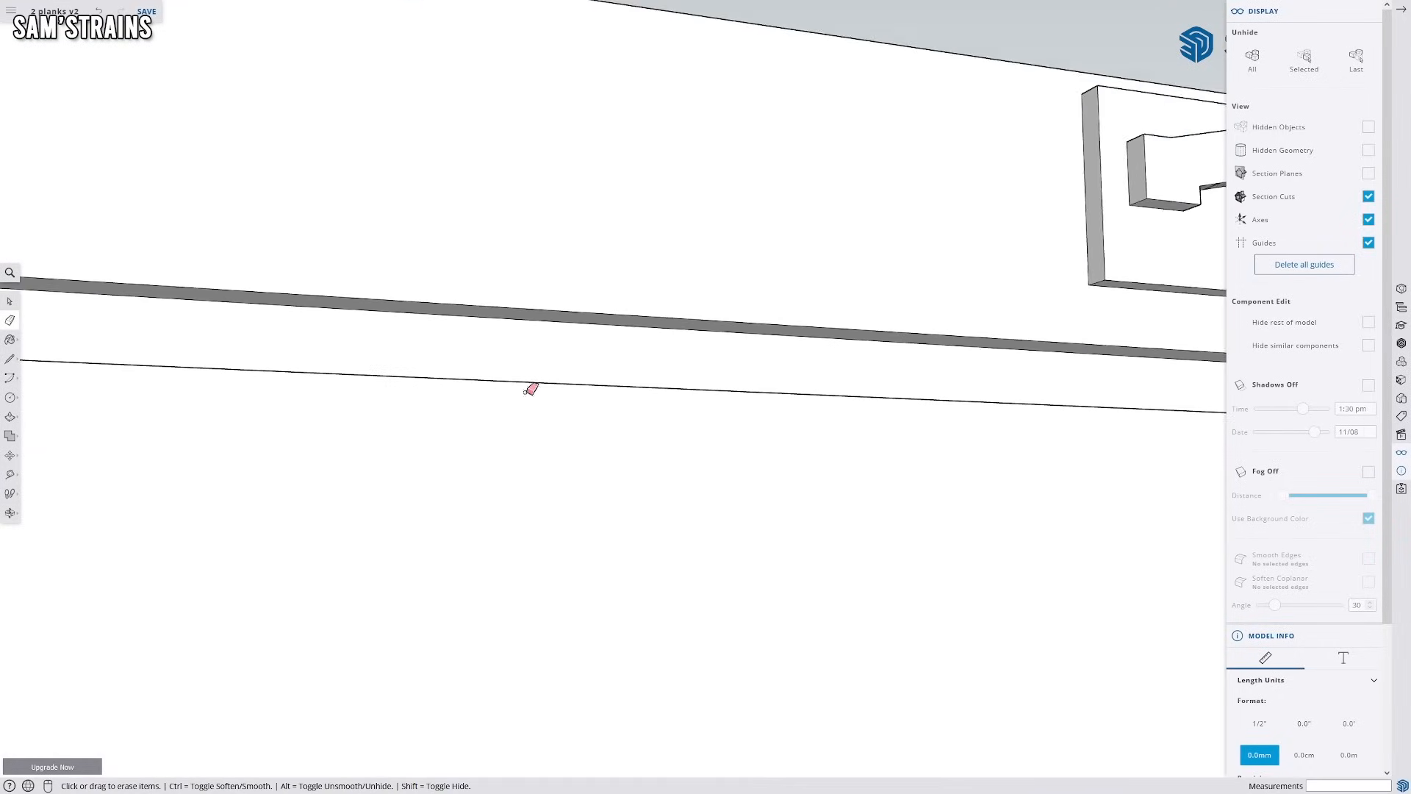
scroll(526, 392, down, 5)
shift+middle_drag(378, 391, 647, 500)
mouse_move(353, 463)
middle_down()
mouse_move(369, 485)
mouse_move(759, 465)
middle_up()
scroll(723, 464, up, 5)
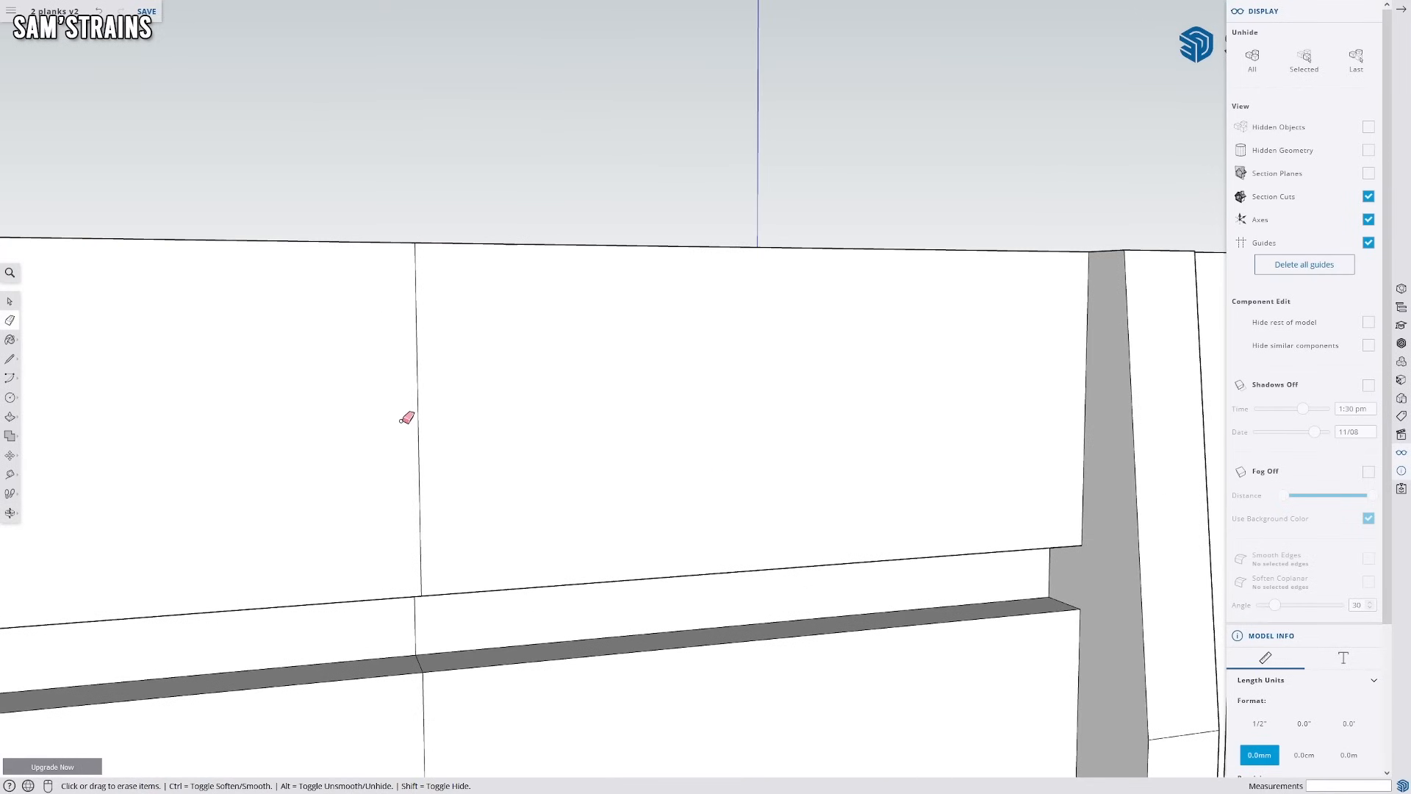
middle_drag(490, 287, 325, 495)
drag(440, 461, 445, 466)
scroll(496, 592, down, 4)
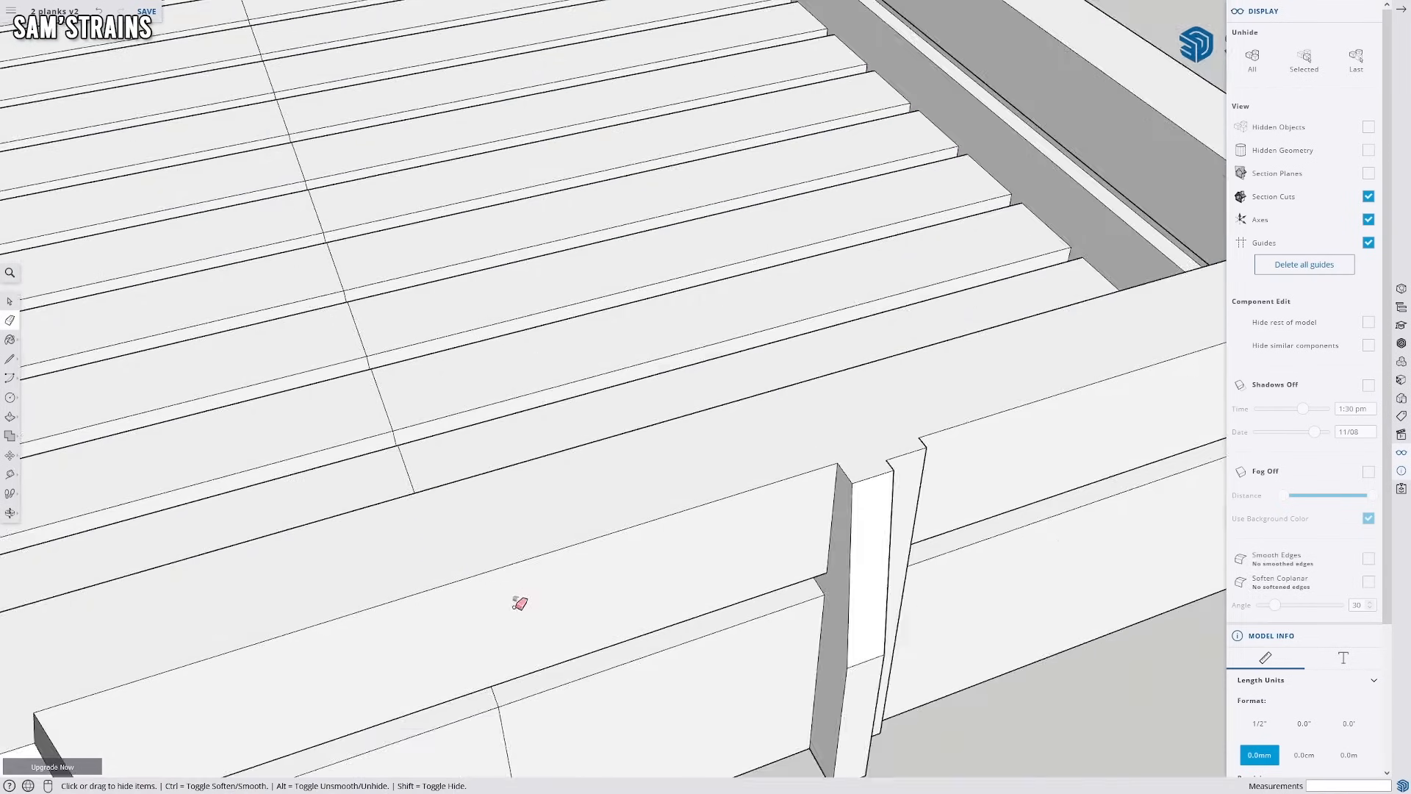
Erase the centre seam edges on the same end panel's lower plank face and outer plank gap
shift+middle_drag(516, 605, 501, 324)
scroll(479, 445, up, 3)
middle_drag(507, 446, 468, 239)
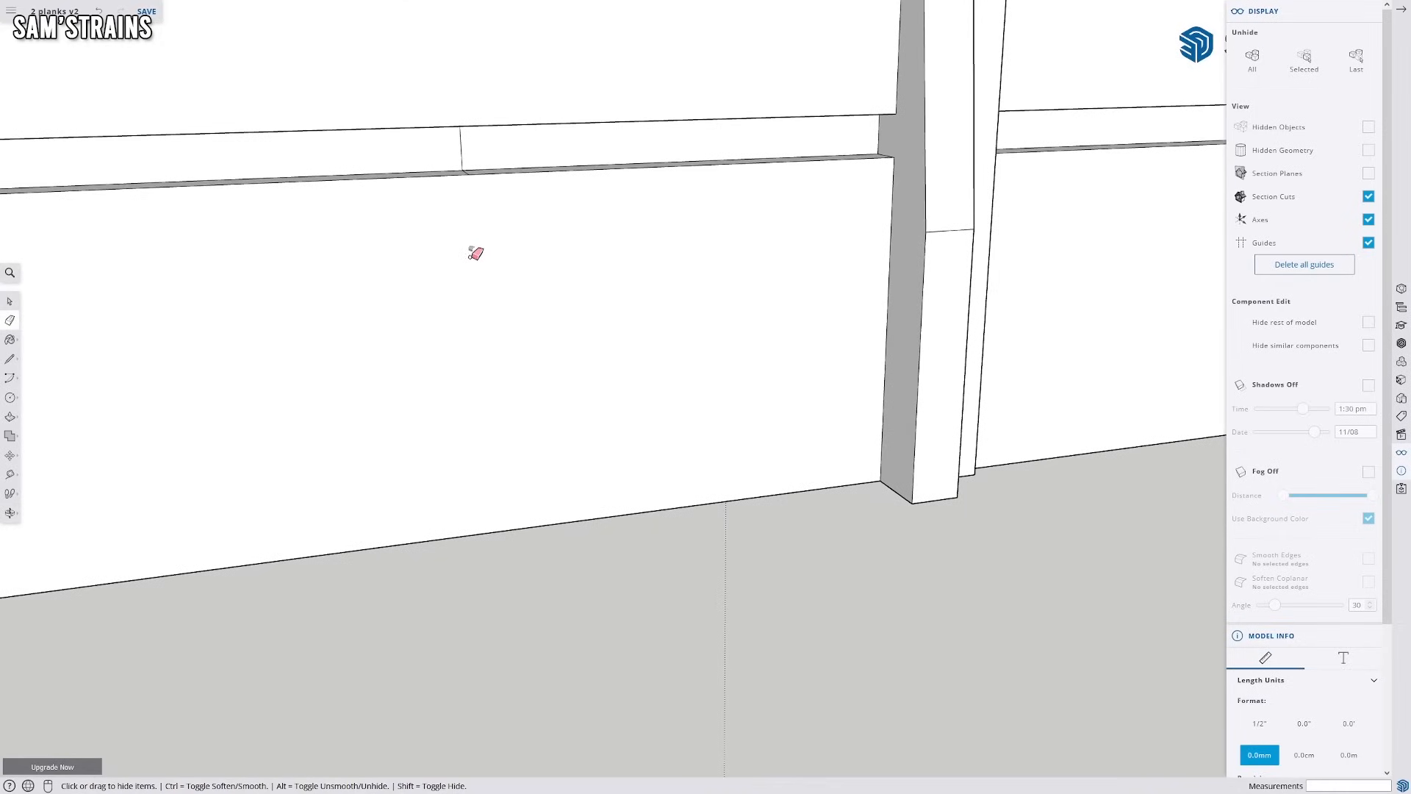
scroll(515, 324, down, 2)
scroll(624, 413, up, 5)
mouse_move(624, 413)
middle_down()
mouse_move(646, 426)
mouse_move(659, 470)
mouse_move(640, 337)
mouse_move(649, 143)
middle_up()
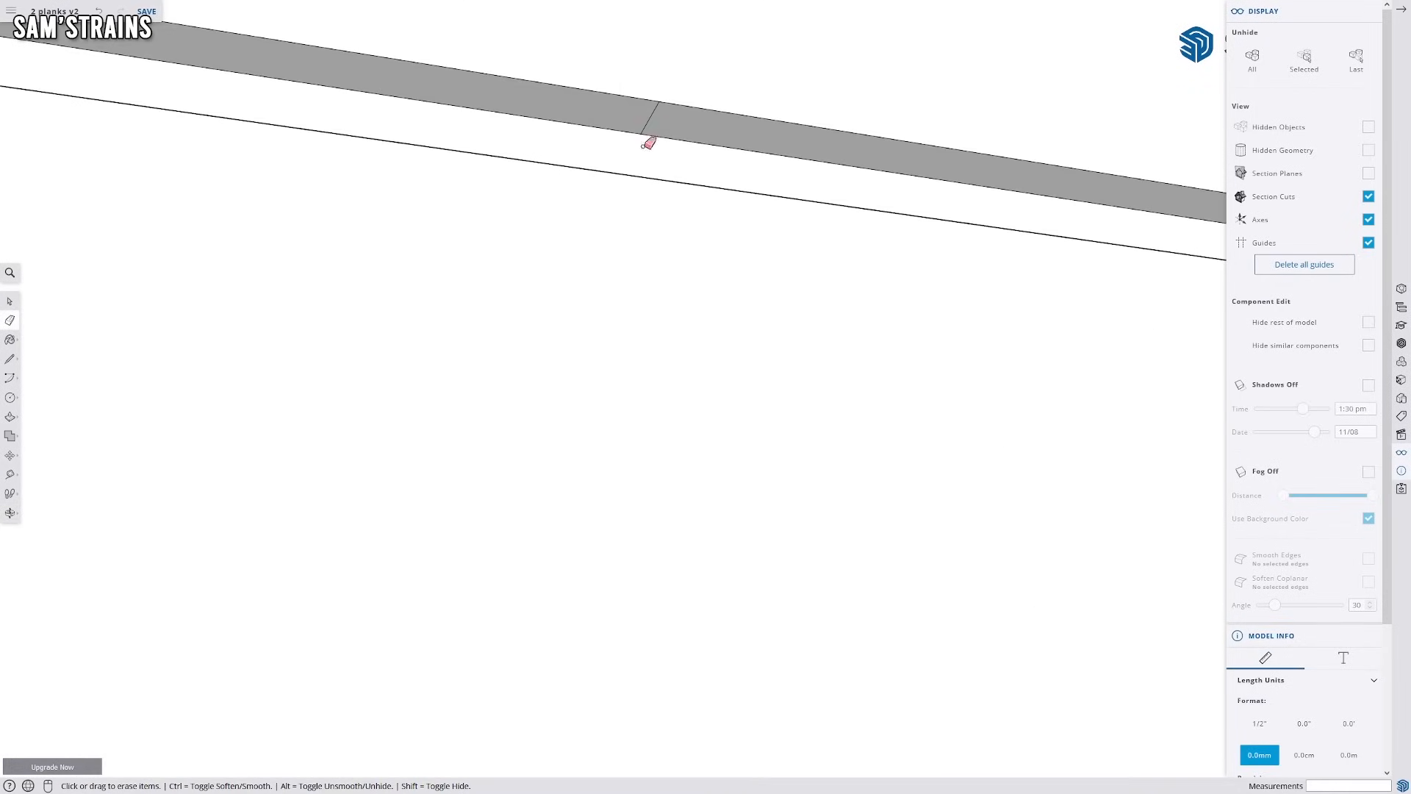
click(658, 113)
Erase the centre seam edges on the inner plank faces, gap and ledge of that end panel
scroll(633, 176, down, 6)
mouse_move(506, 242)
middle_down()
mouse_move(658, 532)
mouse_move(968, 422)
mouse_move(1008, 424)
middle_up()
scroll(735, 462, down, 2)
middle_drag(735, 462, 957, 419)
scroll(957, 419, up, 3)
scroll(719, 309, up, 5)
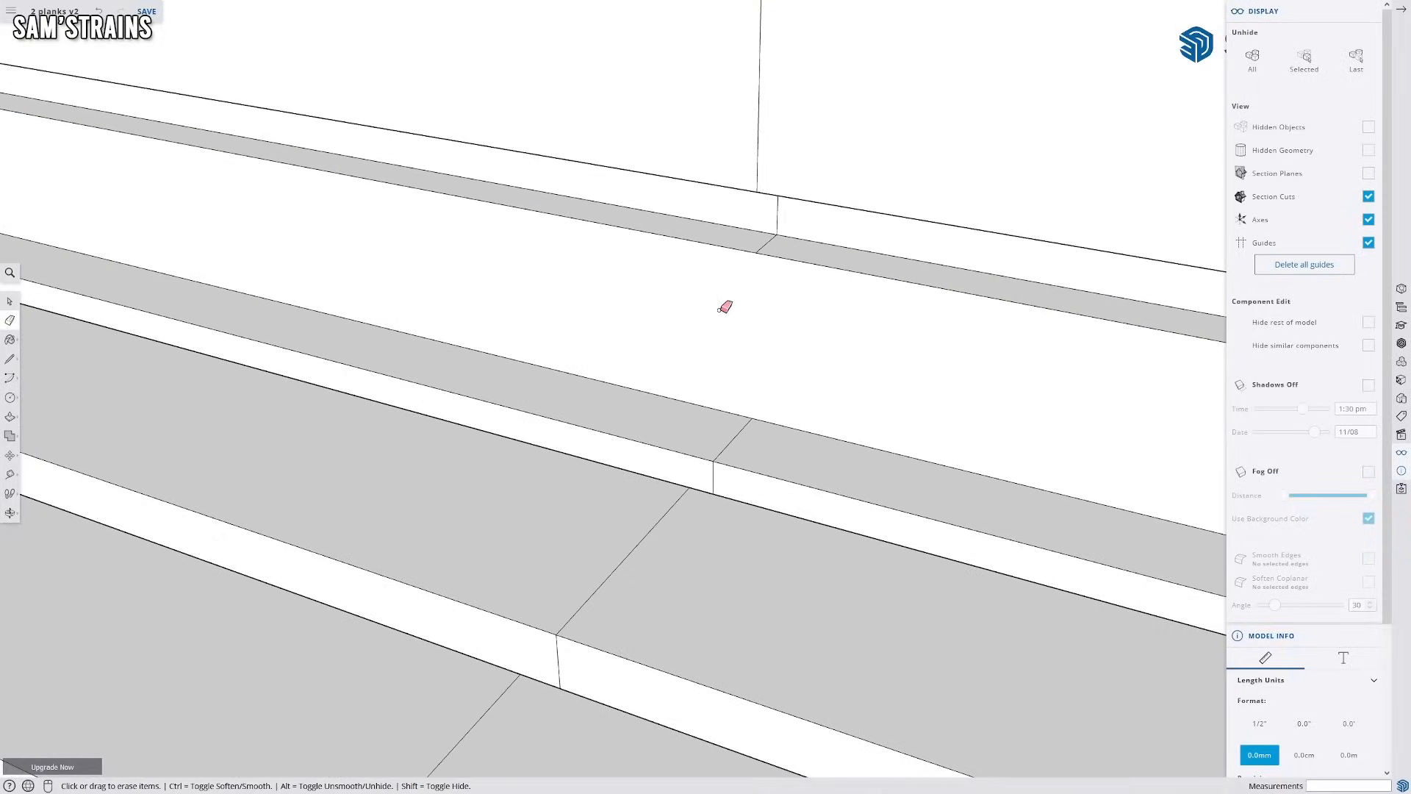
click(759, 135)
mouse_move(759, 135)
middle_down()
mouse_move(806, 319)
mouse_move(816, 135)
mouse_move(800, 473)
mouse_move(725, 545)
mouse_move(693, 544)
mouse_move(713, 576)
mouse_move(734, 504)
mouse_move(772, 572)
mouse_move(791, 438)
middle_up()
scroll(781, 459, down, 6)
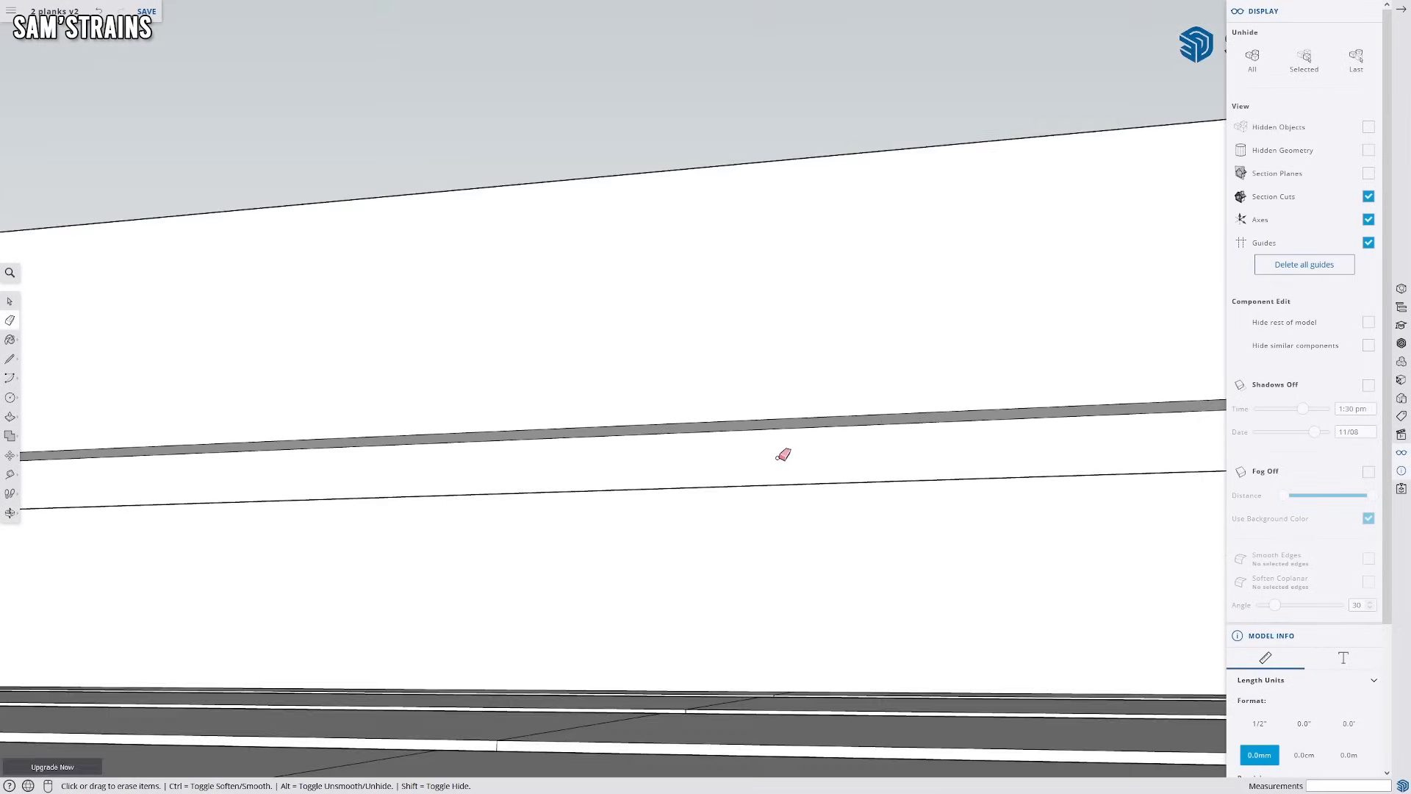
Erase the stray edge running along the middle floor plank on both sides of the floor's centre seam
scroll(797, 539, down, 10)
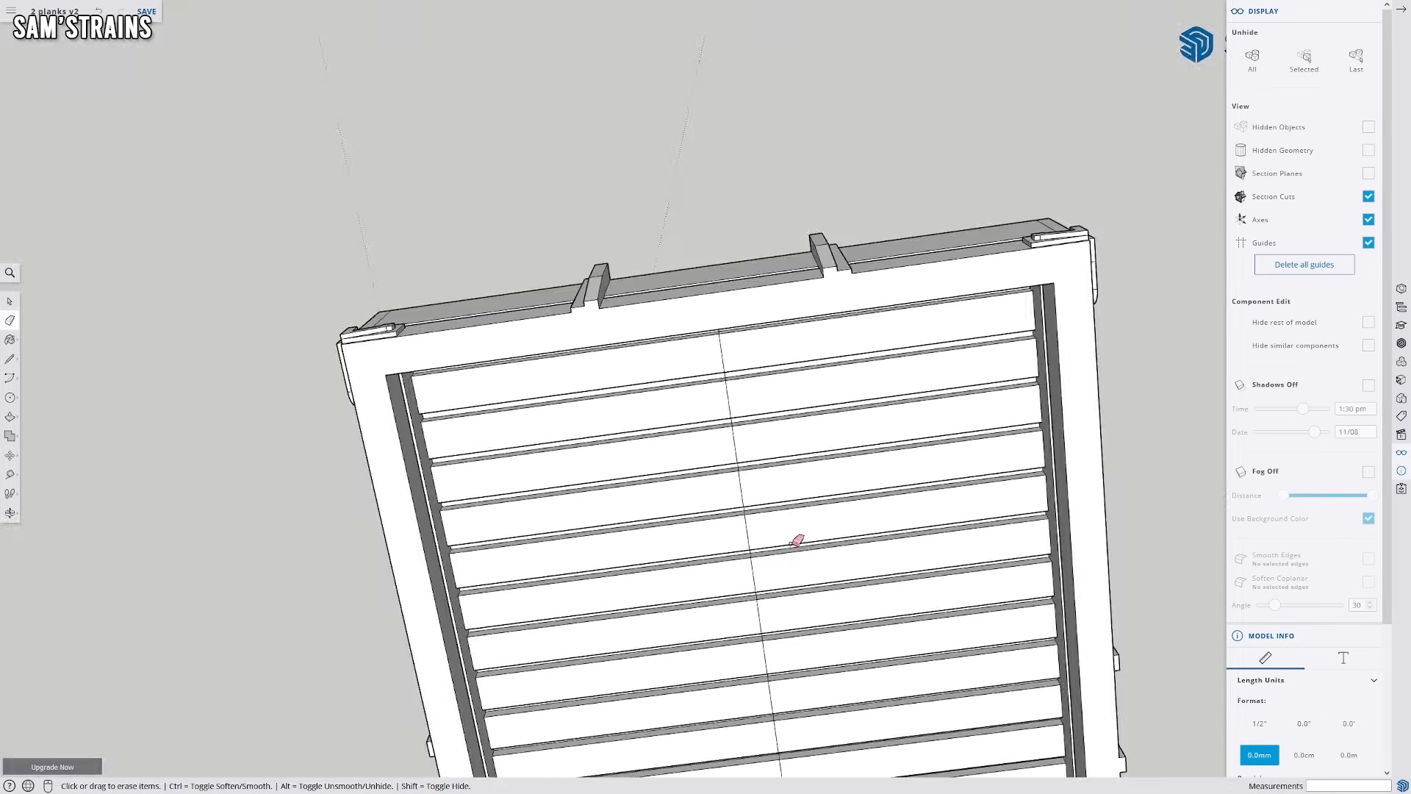
middle_drag(797, 538, 626, 461)
scroll(657, 317, up, 5)
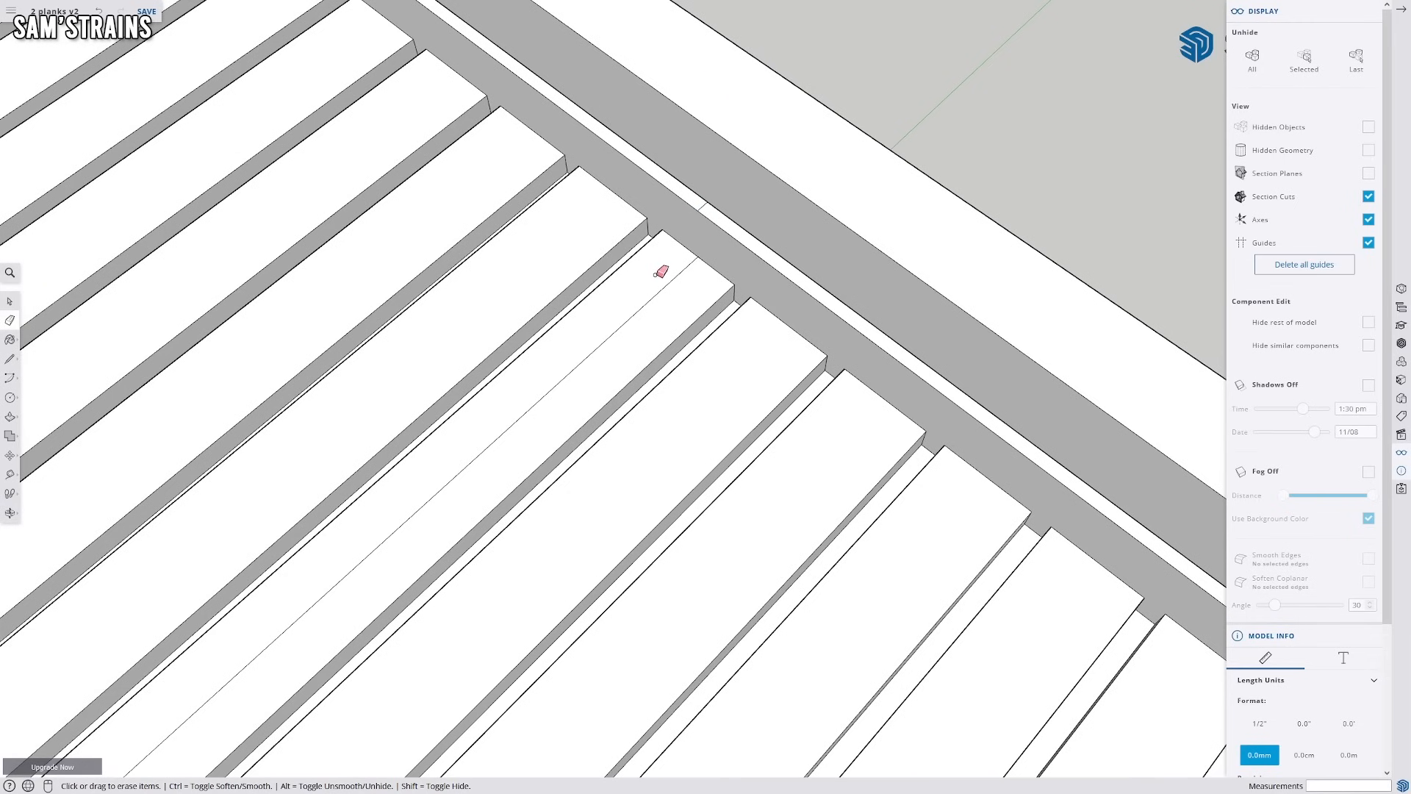
scroll(656, 293, down, 3)
scroll(424, 566, down, 2)
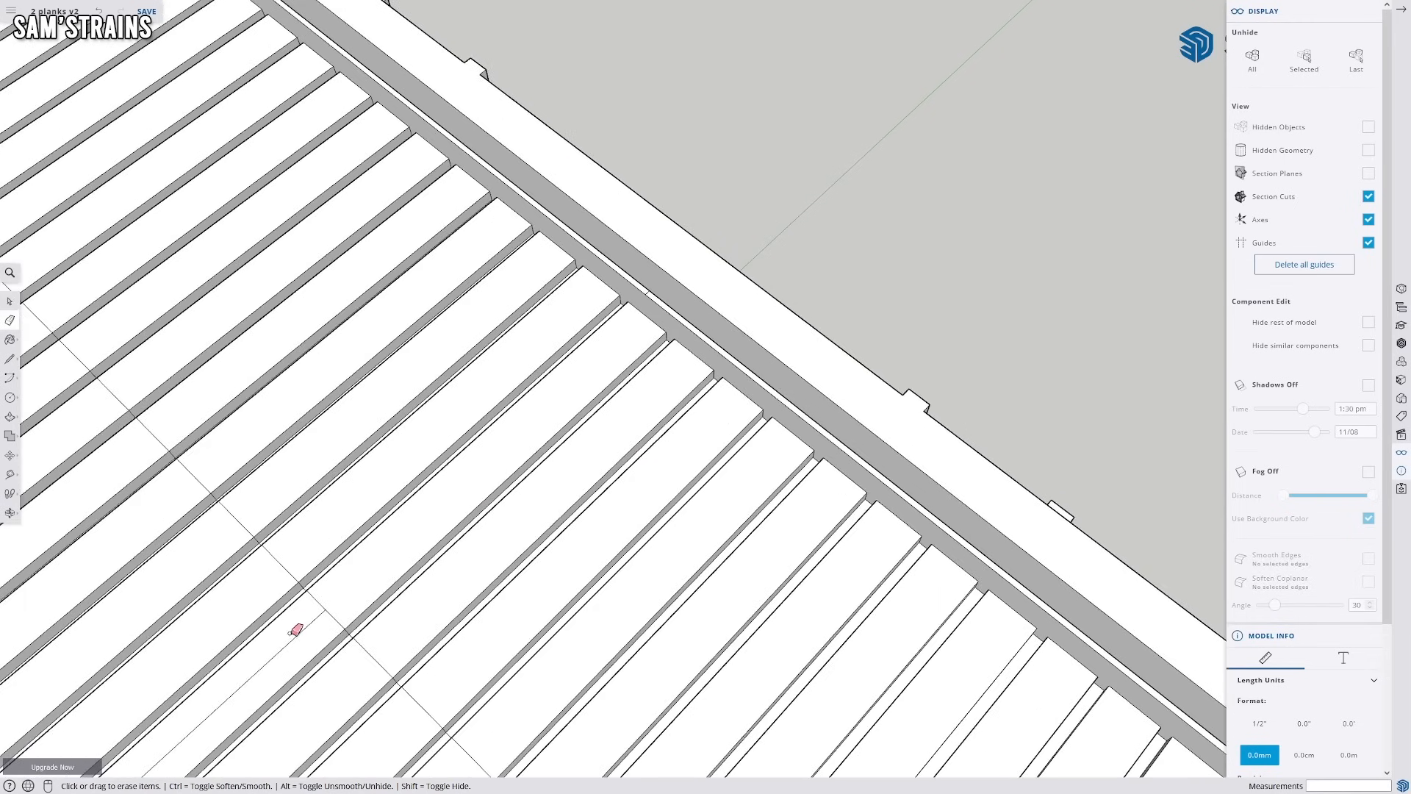
scroll(358, 659, down, 3)
shift+middle_drag(358, 659, 779, 397)
scroll(637, 409, up, 5)
scroll(638, 410, up, 1)
mouse_move(599, 281)
shift+middle_down()
mouse_move(614, 485)
mouse_move(630, 425)
mouse_move(605, 331)
shift+middle_up()
scroll(603, 498, up, 4)
middle_drag(624, 401, 645, 441)
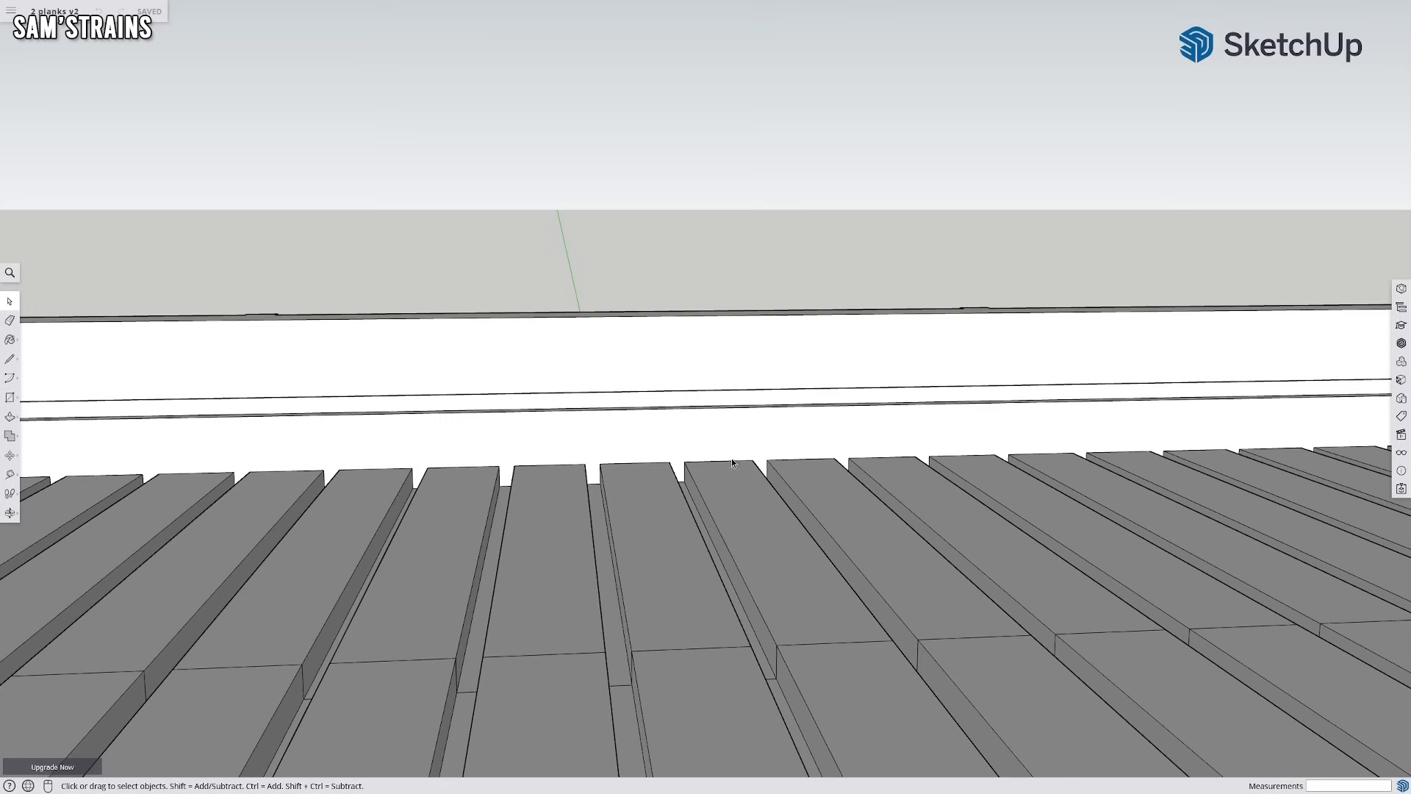
Erase the centre seam edges on the other long side's upper and lower outer plank faces
middle_drag(731, 461, 567, 434)
scroll(786, 552, down, 1)
scroll(786, 551, down, 2)
scroll(567, 434, up, 4)
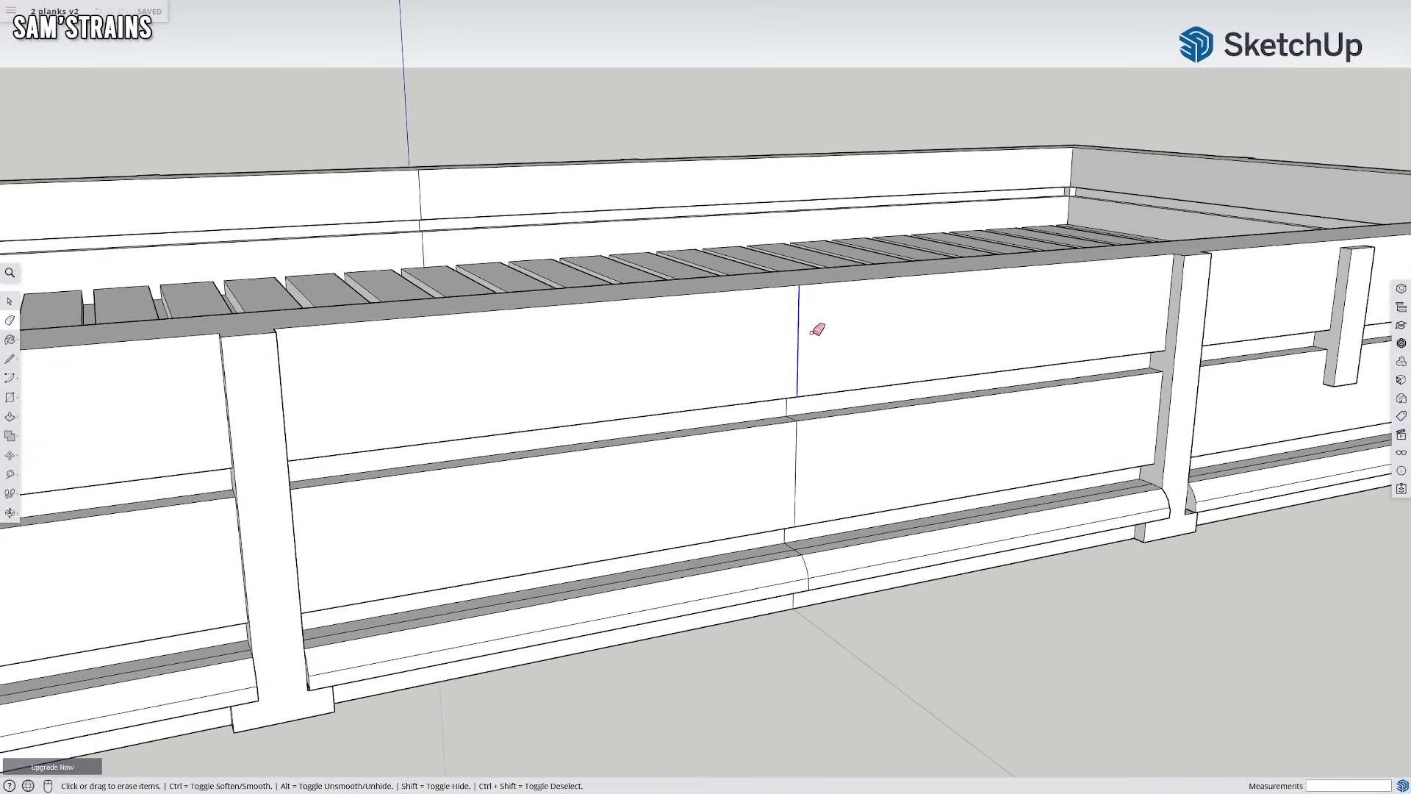
scroll(793, 521, up, 3)
middle_drag(784, 295, 775, 428)
click(777, 417)
mouse_move(783, 507)
middle_down()
mouse_move(747, 217)
mouse_move(713, 518)
middle_up()
middle_drag(713, 518, 711, 317)
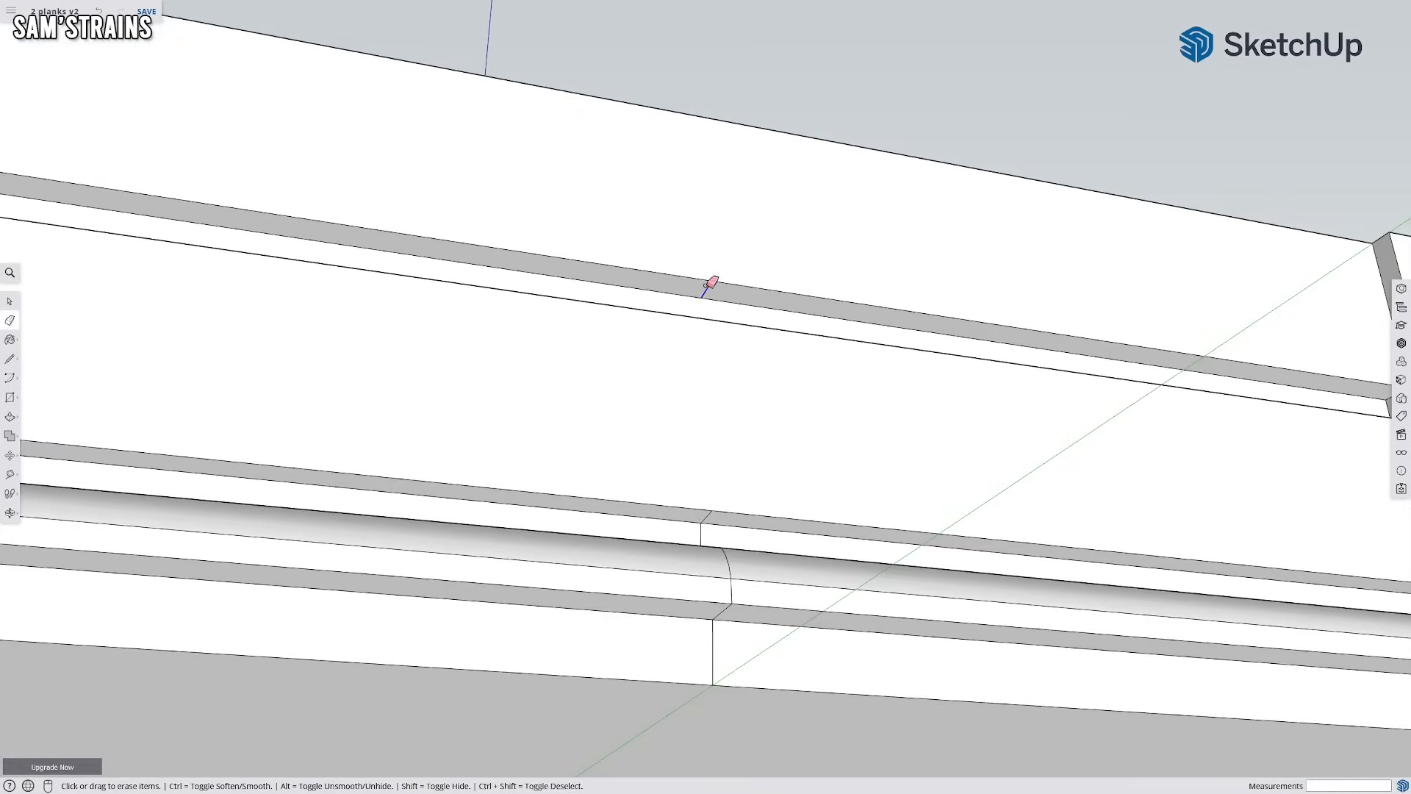
Erase the remaining centre seam edges in that side's plank gap and on the ledge above its lower rail
scroll(703, 488, up, 3)
mouse_move(717, 555)
middle_down()
mouse_move(718, 498)
mouse_move(640, 718)
mouse_move(661, 743)
mouse_move(685, 735)
mouse_move(840, 488)
mouse_move(460, 505)
mouse_move(549, 588)
mouse_move(813, 565)
mouse_move(1068, 570)
mouse_move(902, 470)
mouse_move(717, 789)
mouse_move(705, 605)
mouse_move(505, 328)
mouse_move(488, 585)
mouse_move(851, 426)
mouse_move(289, 494)
mouse_move(630, 535)
mouse_move(125, 576)
mouse_move(689, 604)
middle_up()
key(e)
scroll(689, 604, up, 5)
click(652, 284)
middle_drag(682, 384, 596, 415)
click(603, 400)
scroll(576, 401, up, 3)
mouse_move(594, 312)
middle_down()
mouse_move(610, 299)
mouse_move(671, 522)
mouse_move(639, 353)
mouse_move(680, 347)
mouse_move(722, 526)
mouse_move(697, 478)
mouse_move(707, 367)
mouse_move(674, 425)
mouse_move(750, 415)
middle_up()
click(699, 363)
scroll(695, 358, down, 3)
scroll(751, 414, down, 5)
scroll(705, 337, down, 10)
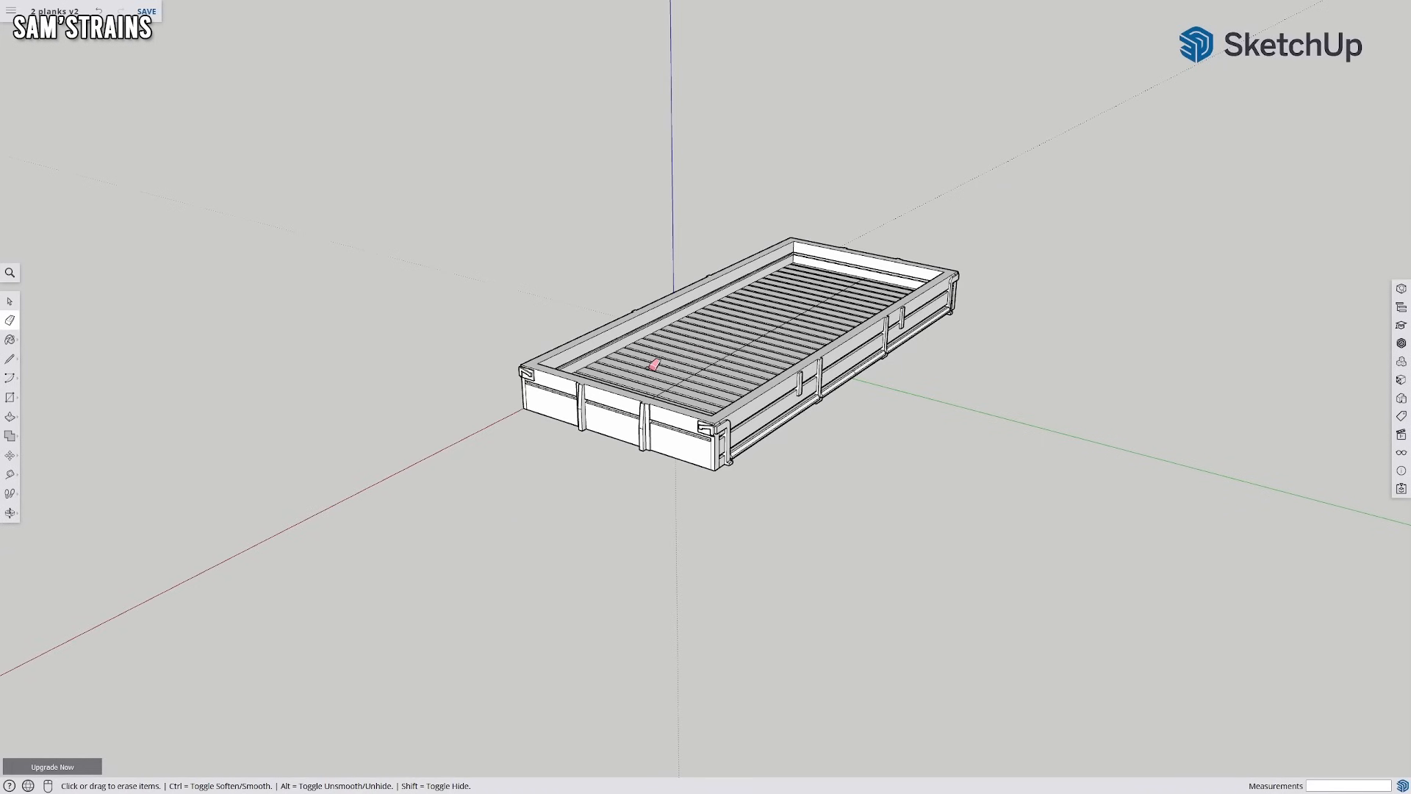
Hide the lower plank face in the middle bay of the long side beside the vertical axis
middle_drag(649, 356, 785, 442)
scroll(675, 449, up, 4)
middle_drag(524, 340, 626, 552)
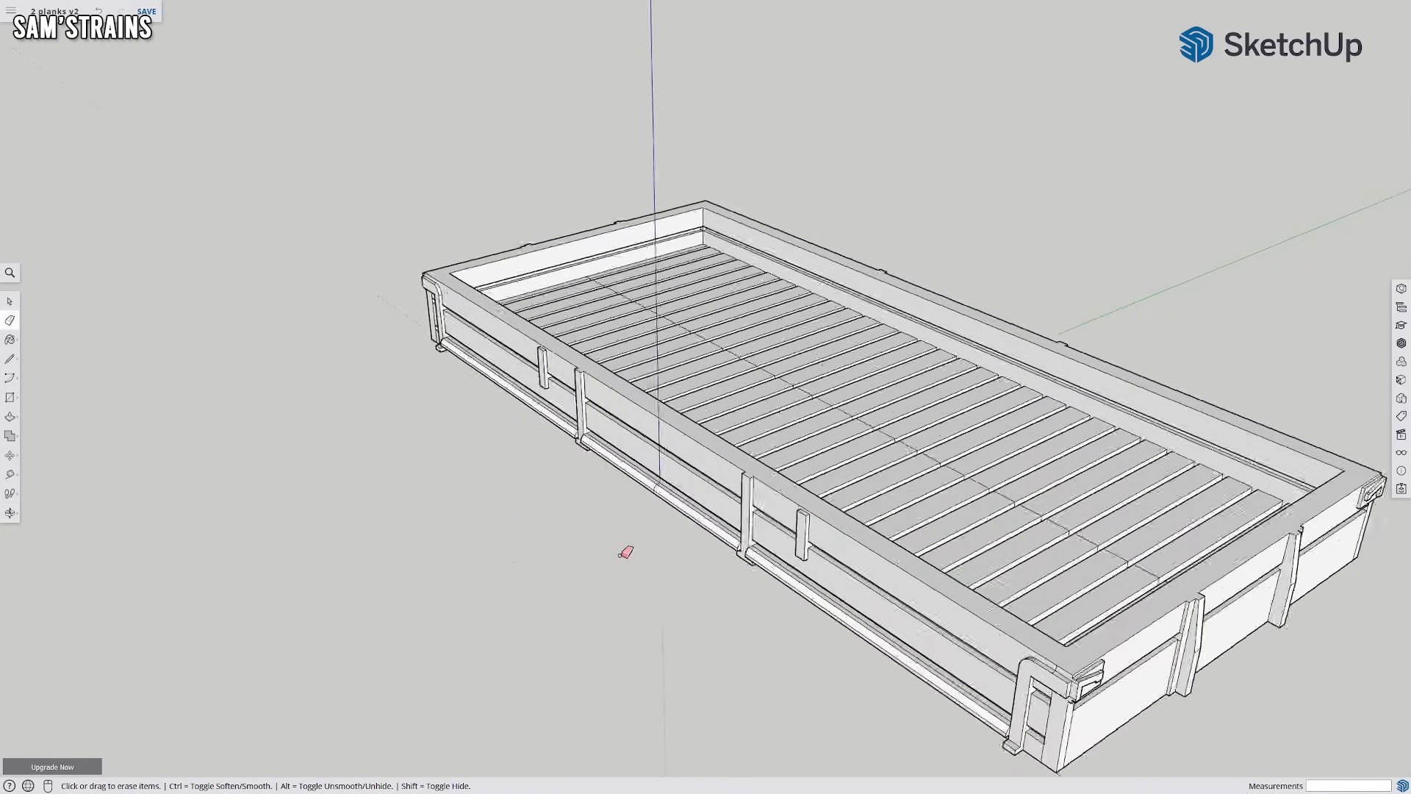
scroll(626, 552, up, 4)
right_click(736, 392)
click(744, 467)
Hide one half of the rounded rail face next to the centre seam to expose the rail's inside
scroll(741, 461, up, 4)
middle_drag(739, 458, 781, 412)
scroll(817, 412, up, 3)
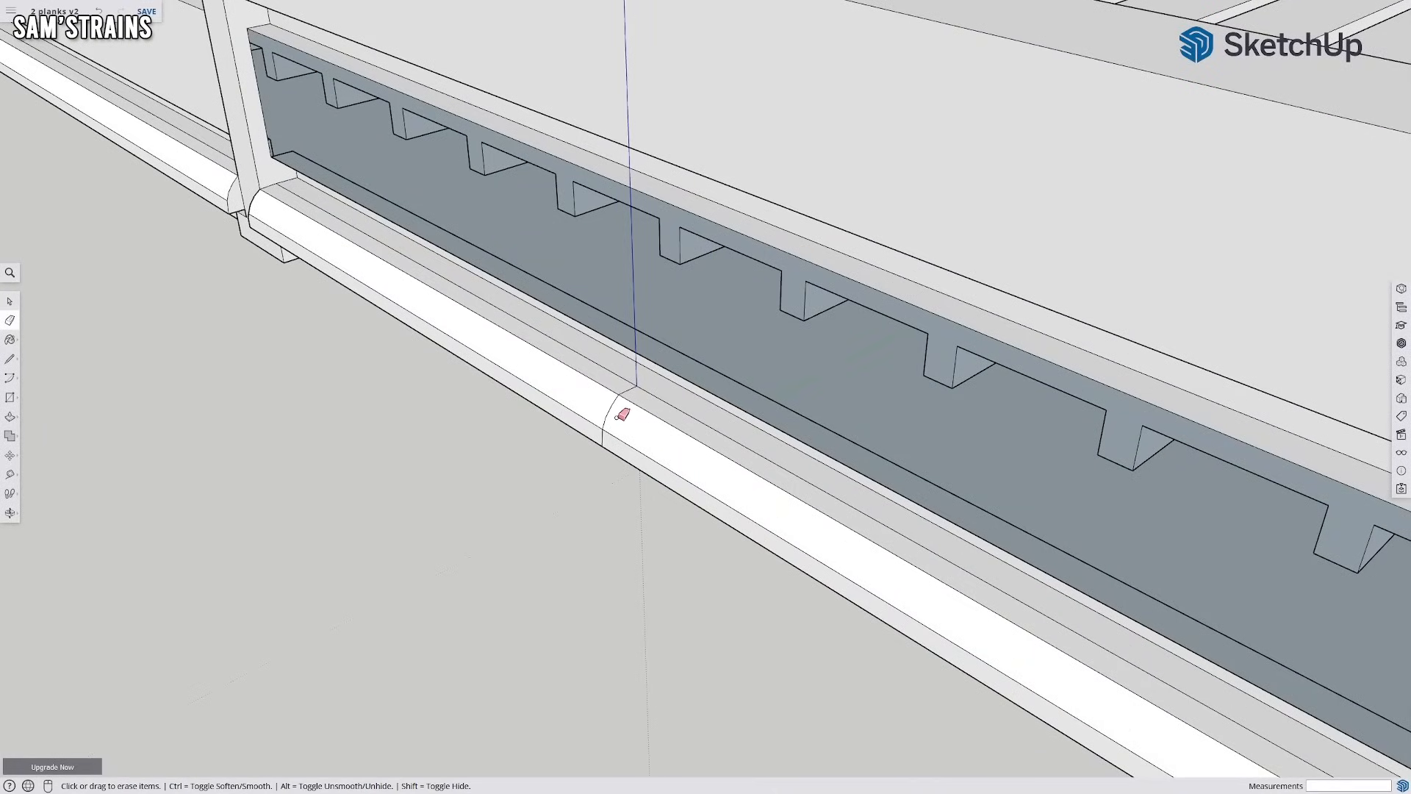
scroll(617, 417, up, 1)
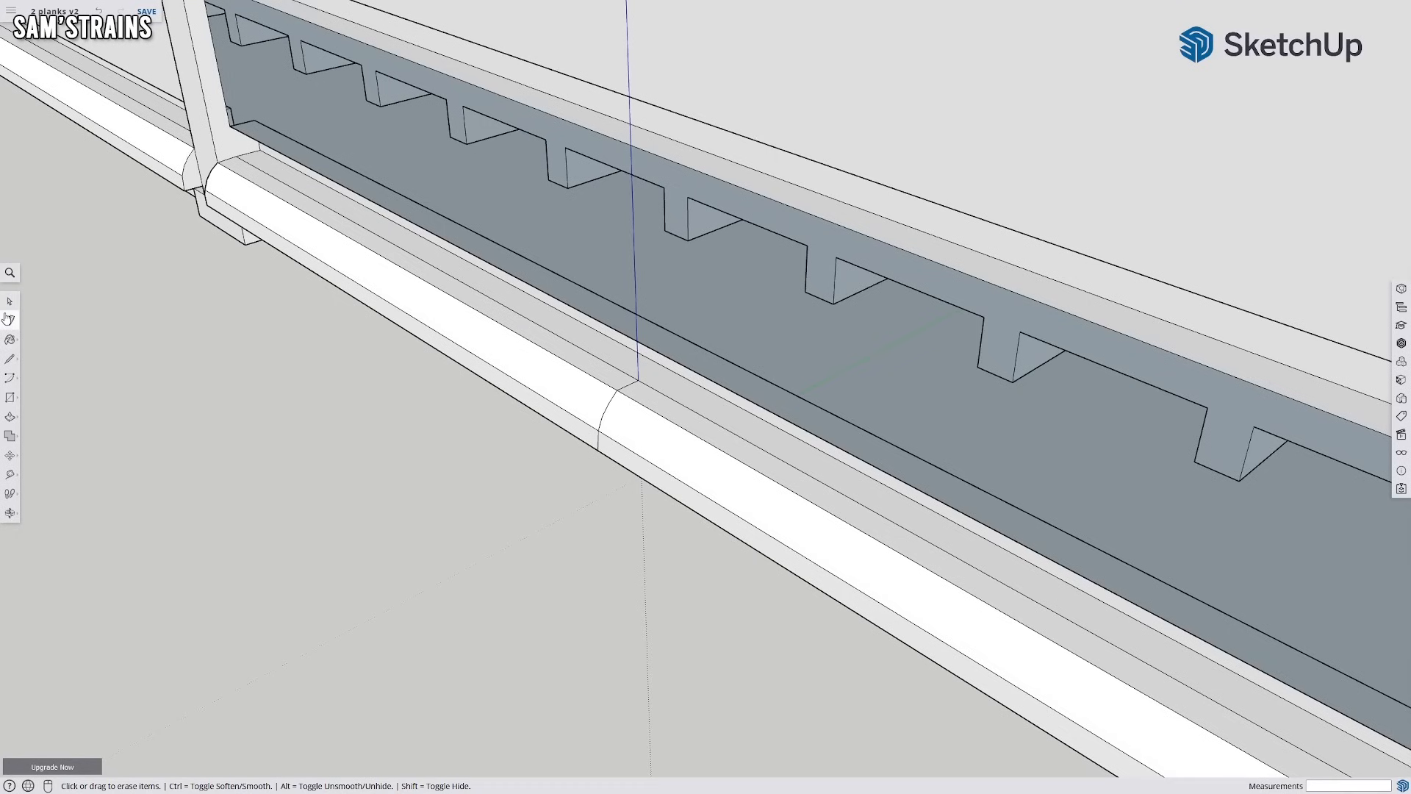
click(670, 441)
right_click(662, 449)
click(691, 514)
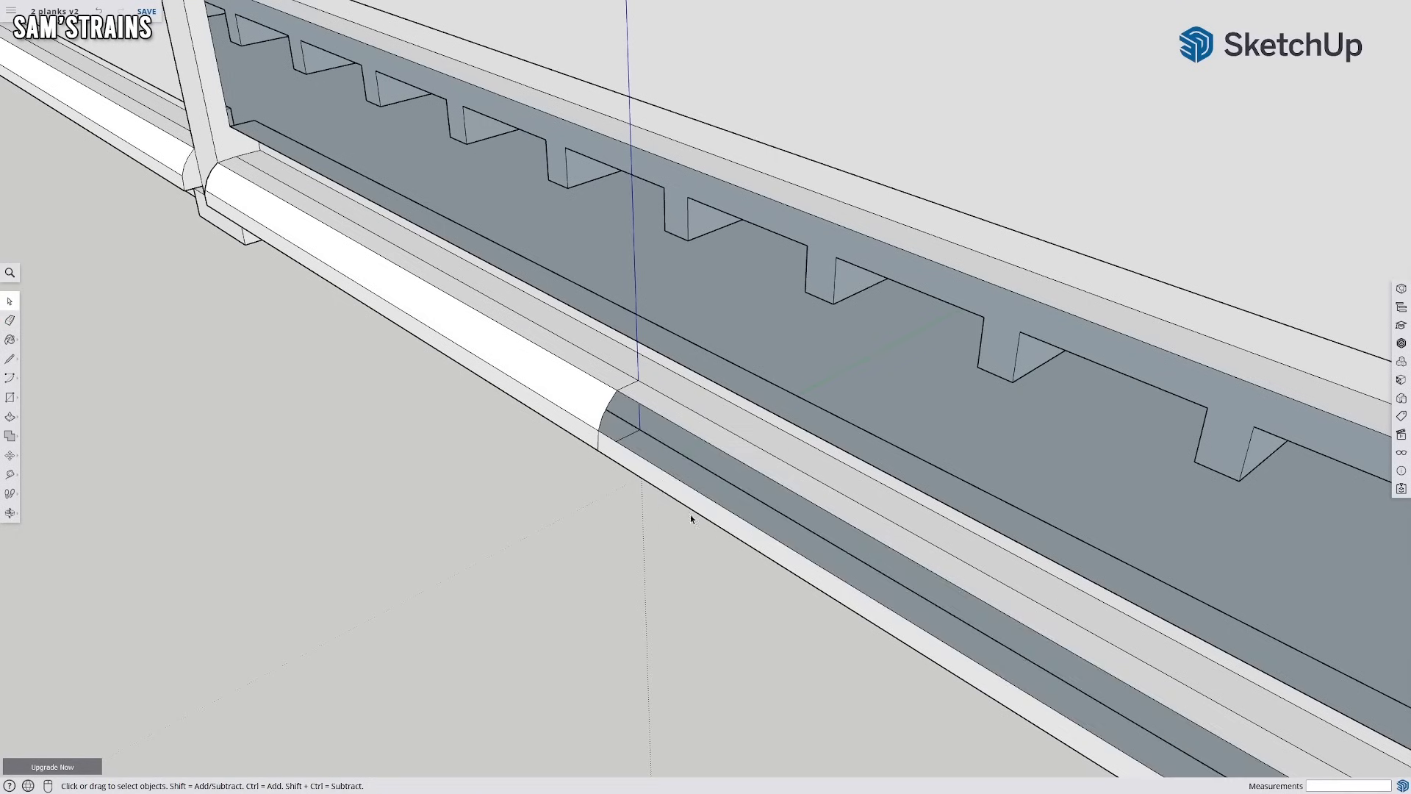
Erase the internal seam edge inside the opened lower rail
middle_drag(691, 514, 489, 401)
scroll(488, 402, up, 3)
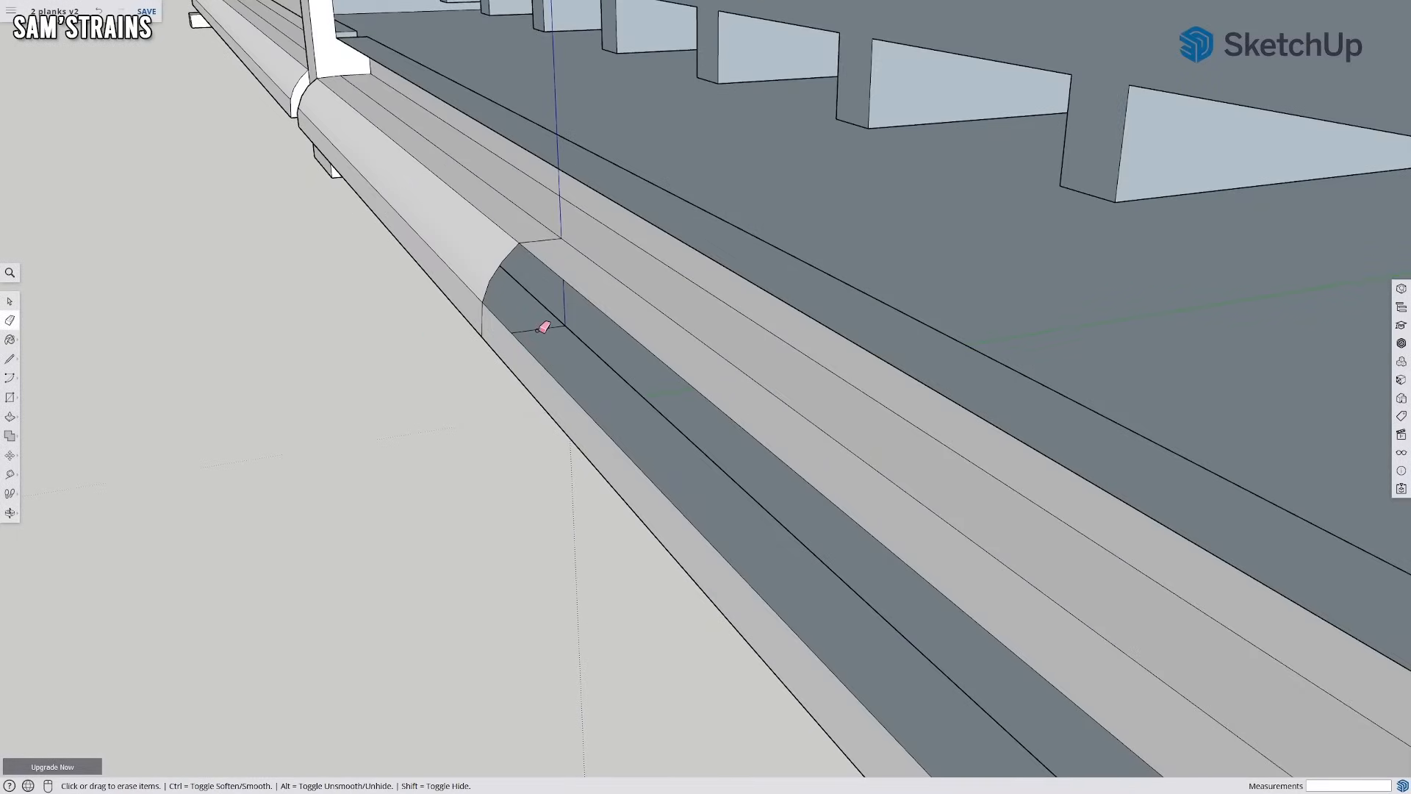
mouse_move(537, 327)
middle_down()
mouse_move(570, 283)
mouse_move(611, 169)
mouse_move(586, 206)
mouse_move(627, 252)
mouse_move(696, 277)
mouse_move(694, 334)
mouse_move(615, 350)
mouse_move(602, 332)
middle_up()
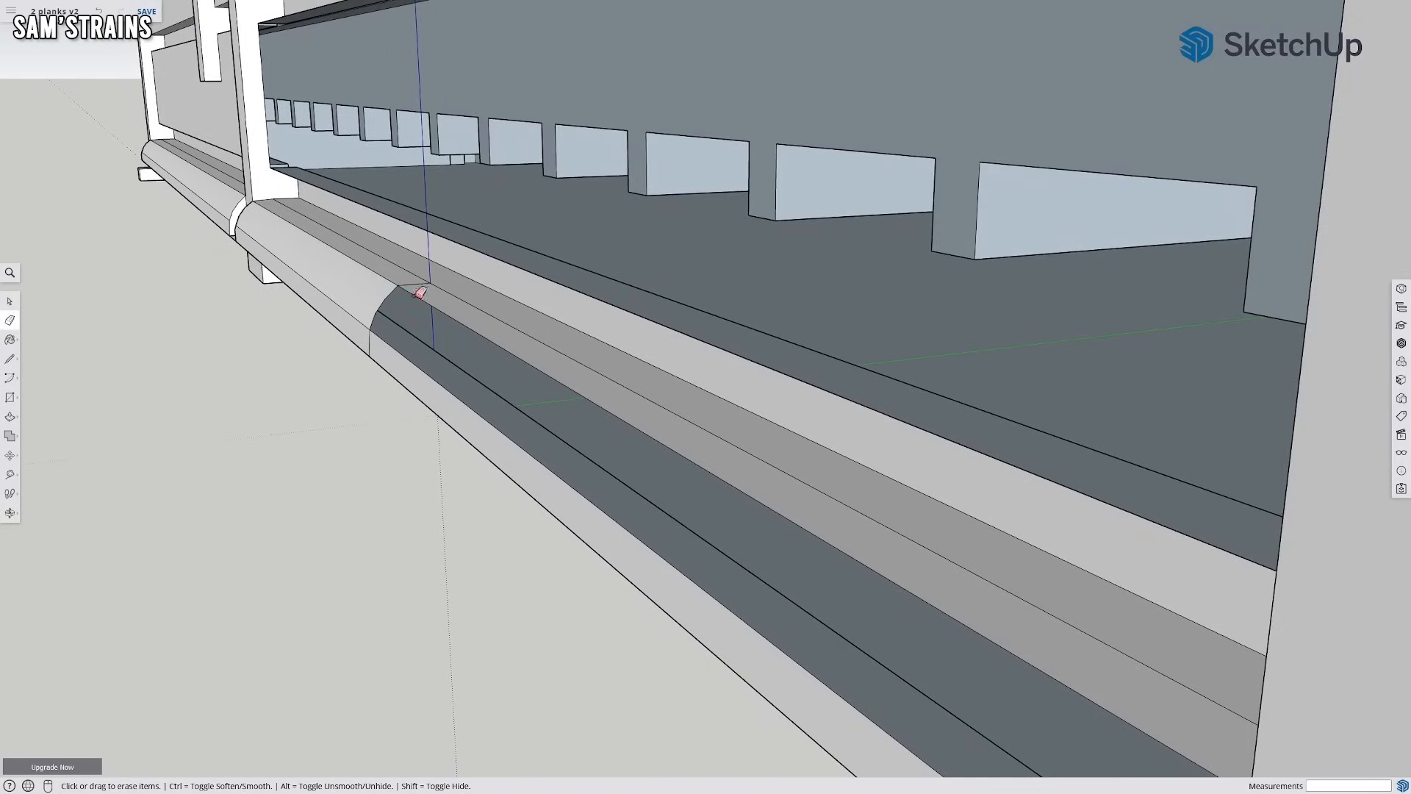
scroll(419, 293, down, 2)
Unhide all the hidden faces of the wagon box
click(1400, 454)
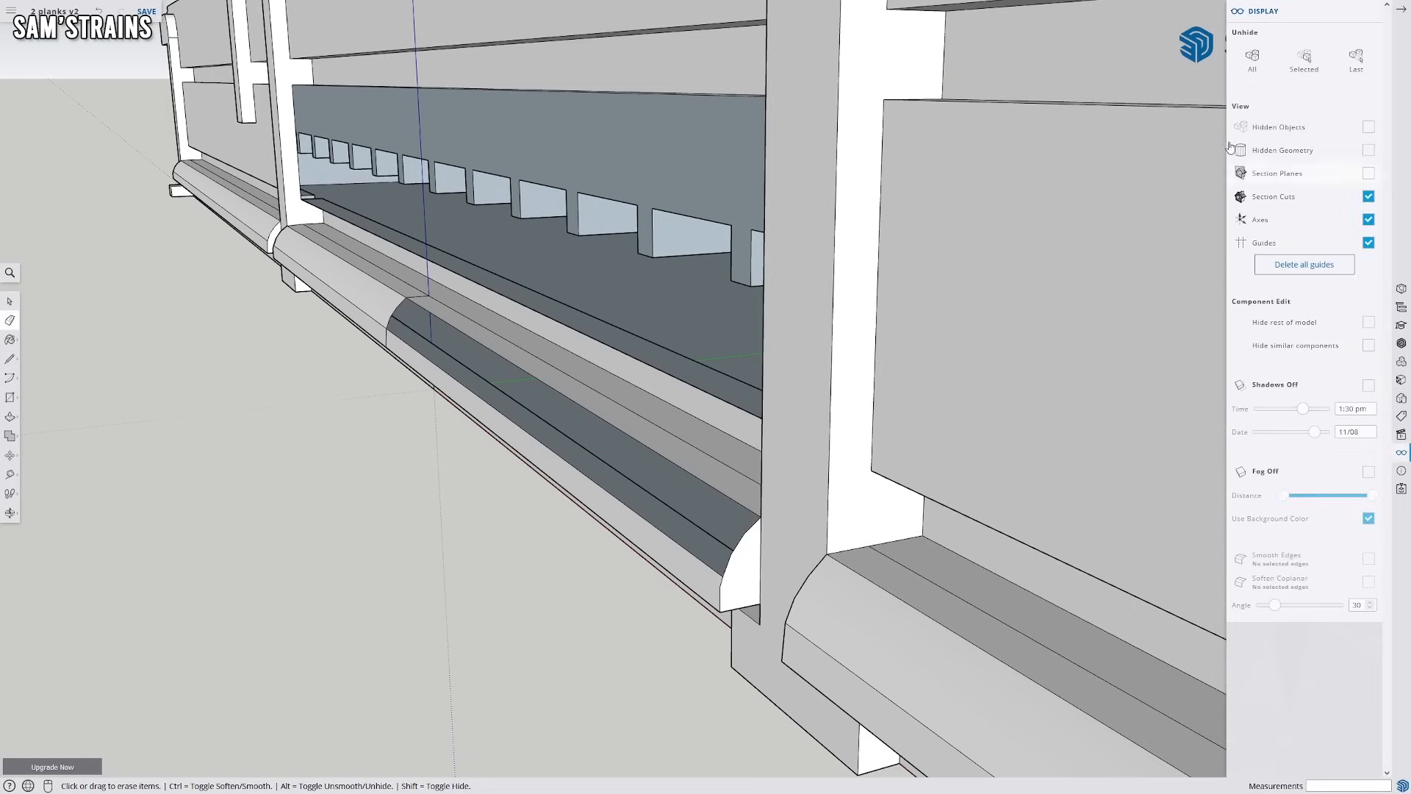
click(1244, 71)
scroll(712, 338, down, 5)
middle_drag(848, 378, 471, 448)
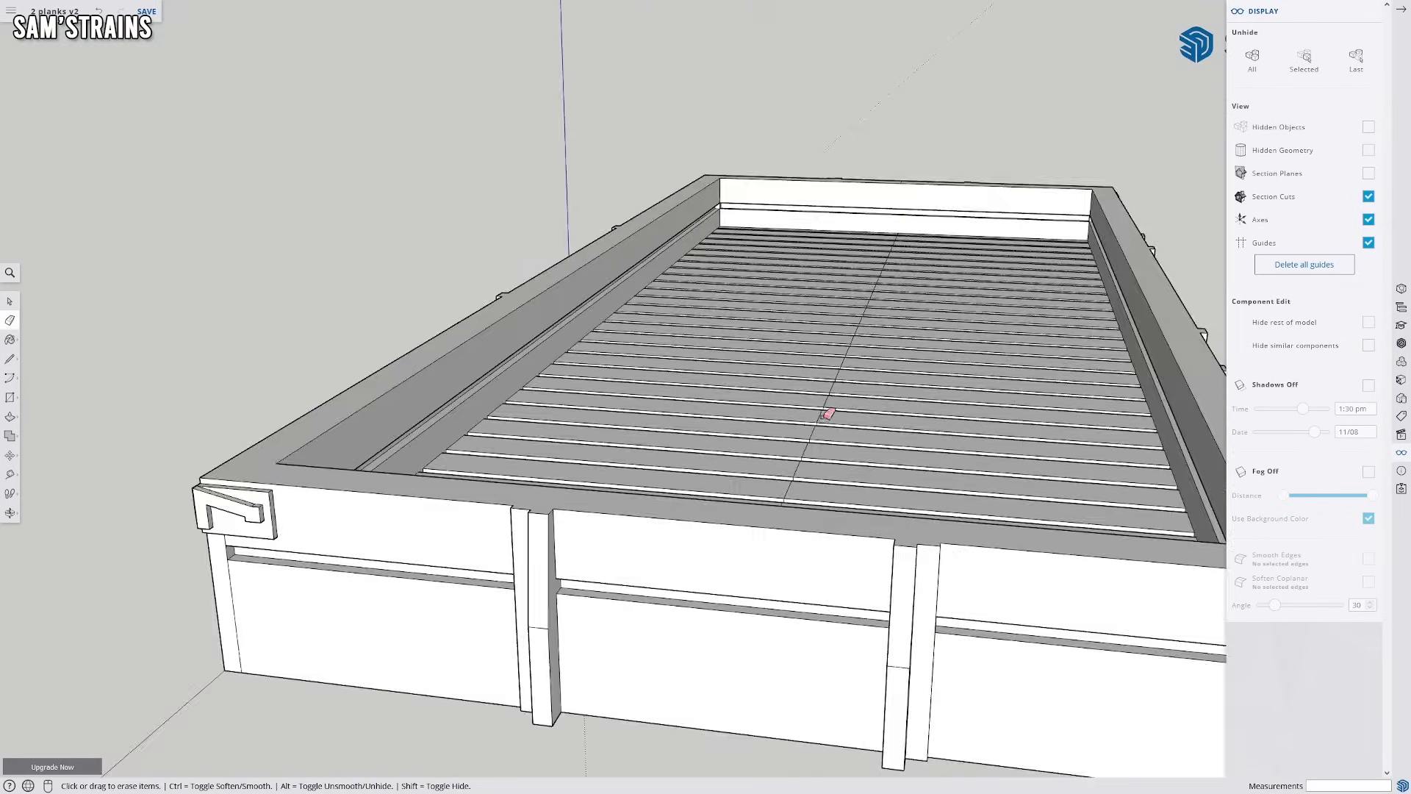
Hide one half of the rounded lower rail face beside the centre seam in the middle bay of the opposite long side
middle_drag(828, 413, 303, 388)
shift+middle_drag(757, 432, 557, 416)
middle_drag(765, 485, 527, 494)
scroll(521, 493, up, 5)
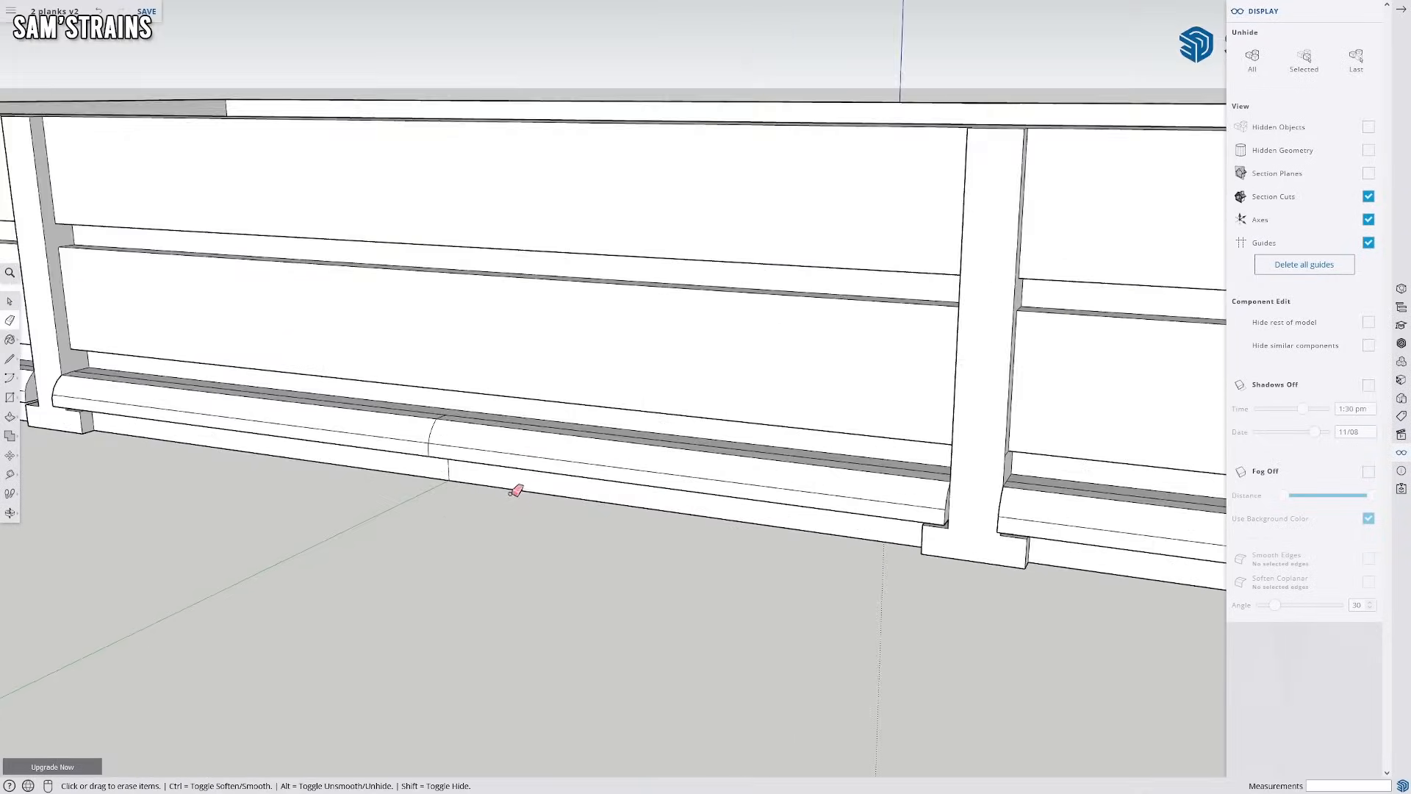
middle_drag(399, 454, 518, 193)
middle_drag(446, 334, 368, 514)
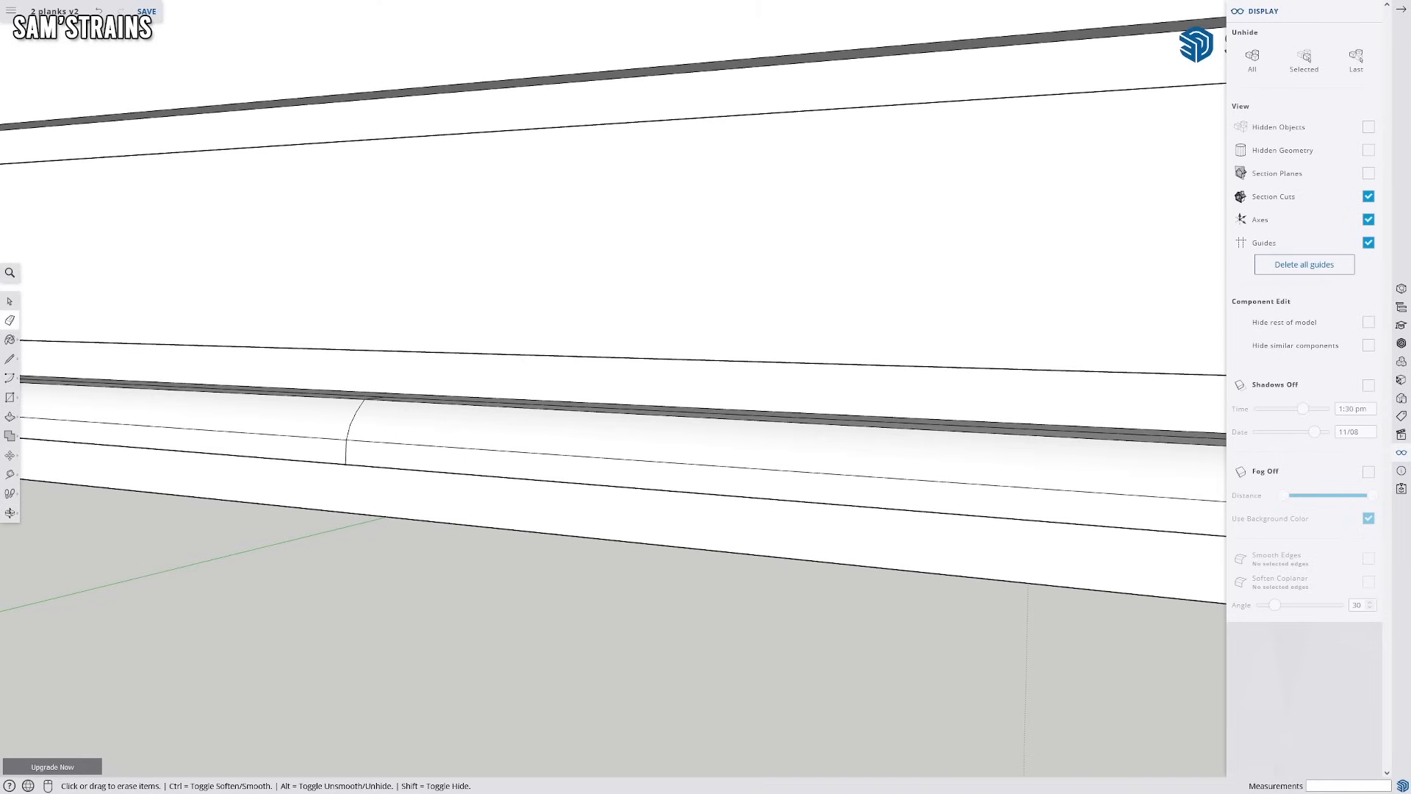
right_click(374, 421)
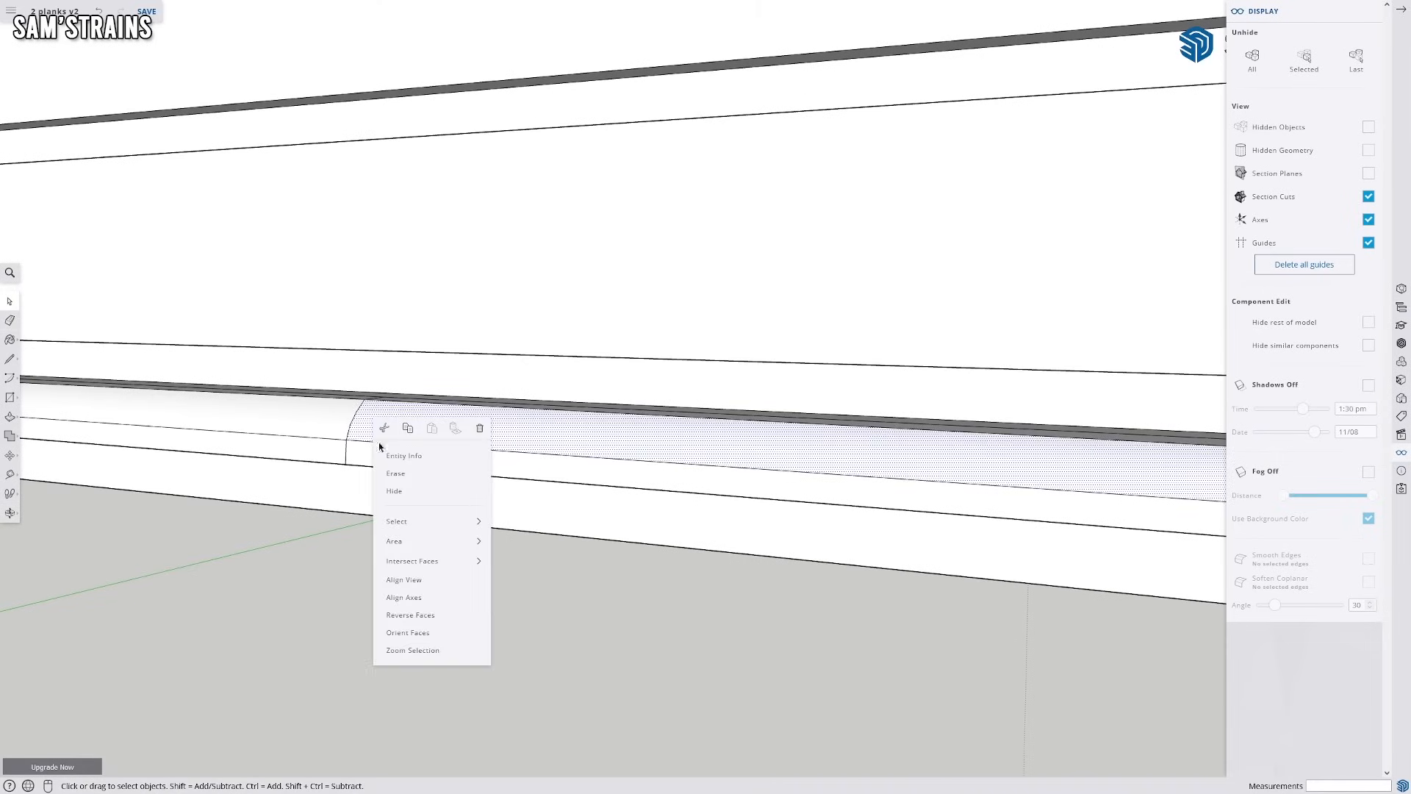
click(404, 493)
middle_drag(422, 472, 34, 469)
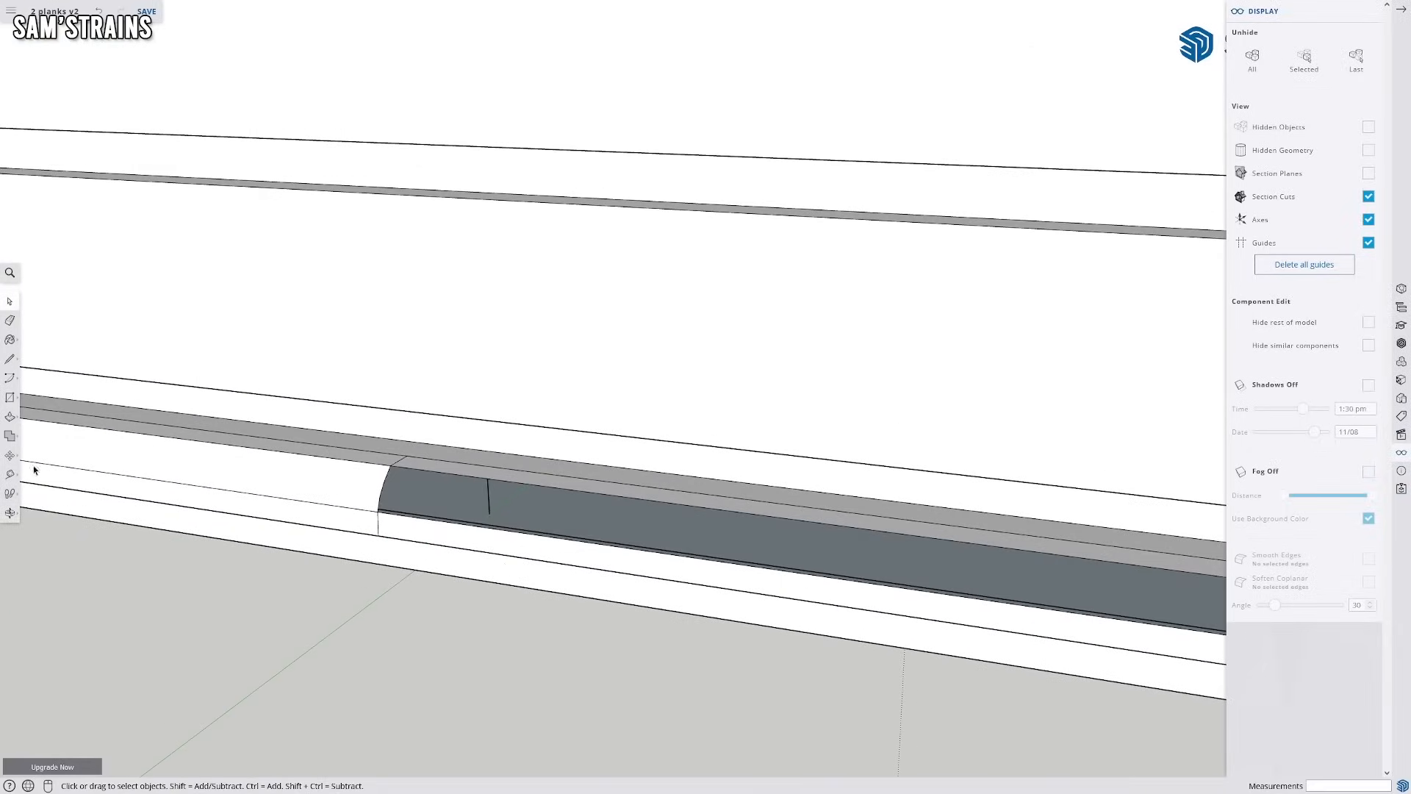
Erase the internal seam edge inside the opened rail on this long side
mouse_move(487, 499)
middle_down()
mouse_move(750, 494)
mouse_move(757, 387)
mouse_move(729, 455)
middle_up()
key(e)
middle_drag(626, 489, 503, 531)
Hide the large flat underside face of the wagon box to expose the interior below the floor planks
middle_drag(749, 515, 668, 344)
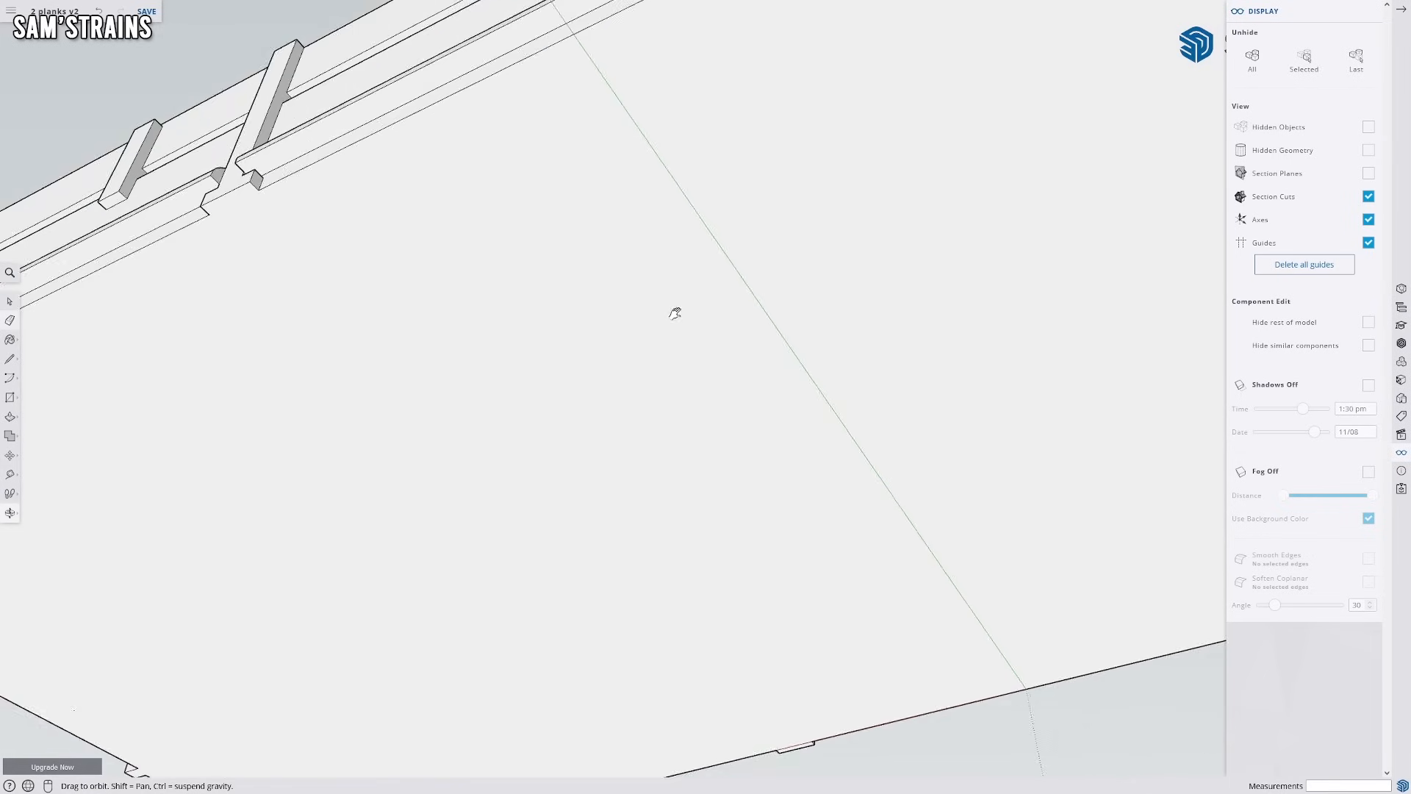
scroll(669, 344, down, 6)
click(10, 303)
click(488, 346)
right_click(488, 346)
click(515, 417)
middle_drag(515, 417, 526, 371)
scroll(526, 371, up, 10)
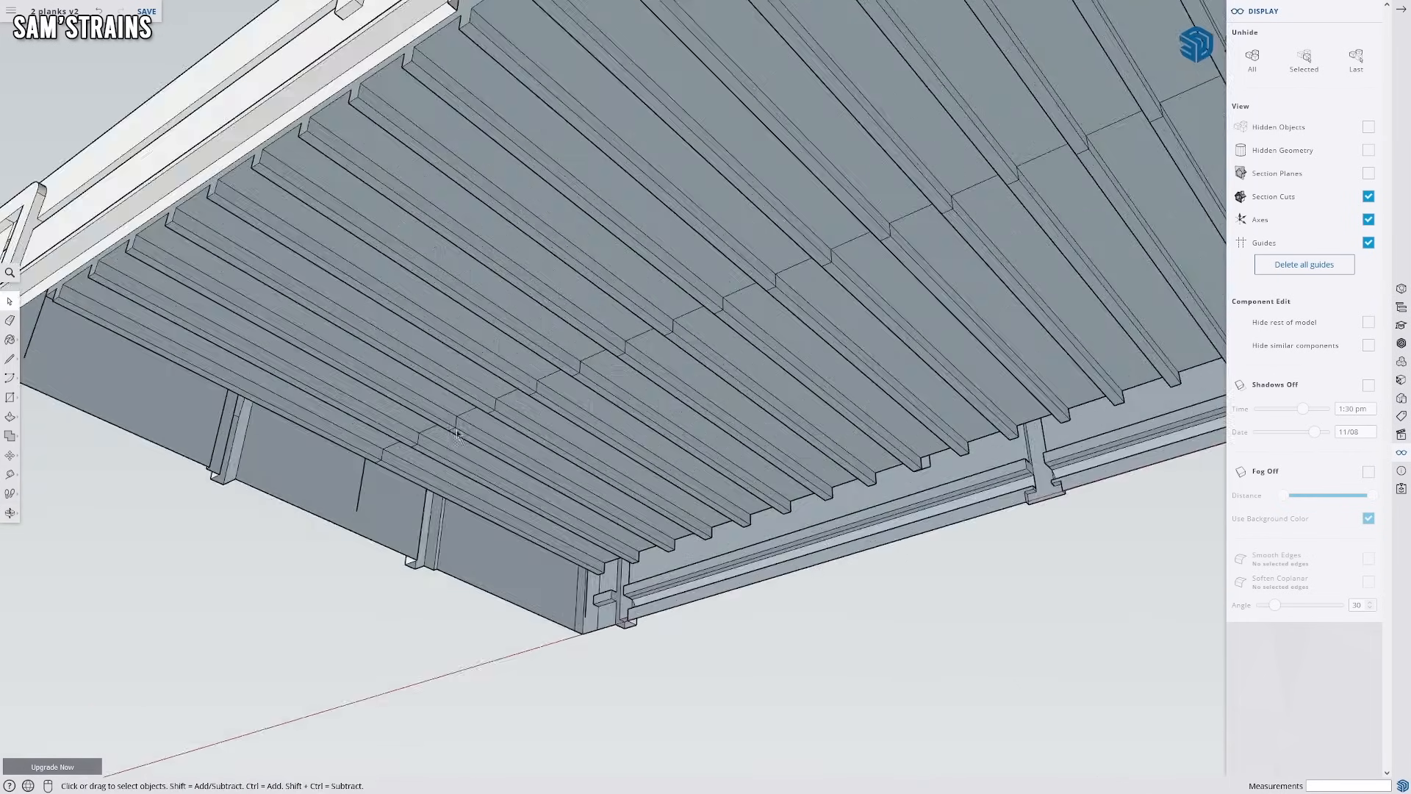
Erase the stray internal edges at the centre and corner of the end panel beside the solid red axis
middle_drag(399, 361, 259, 391)
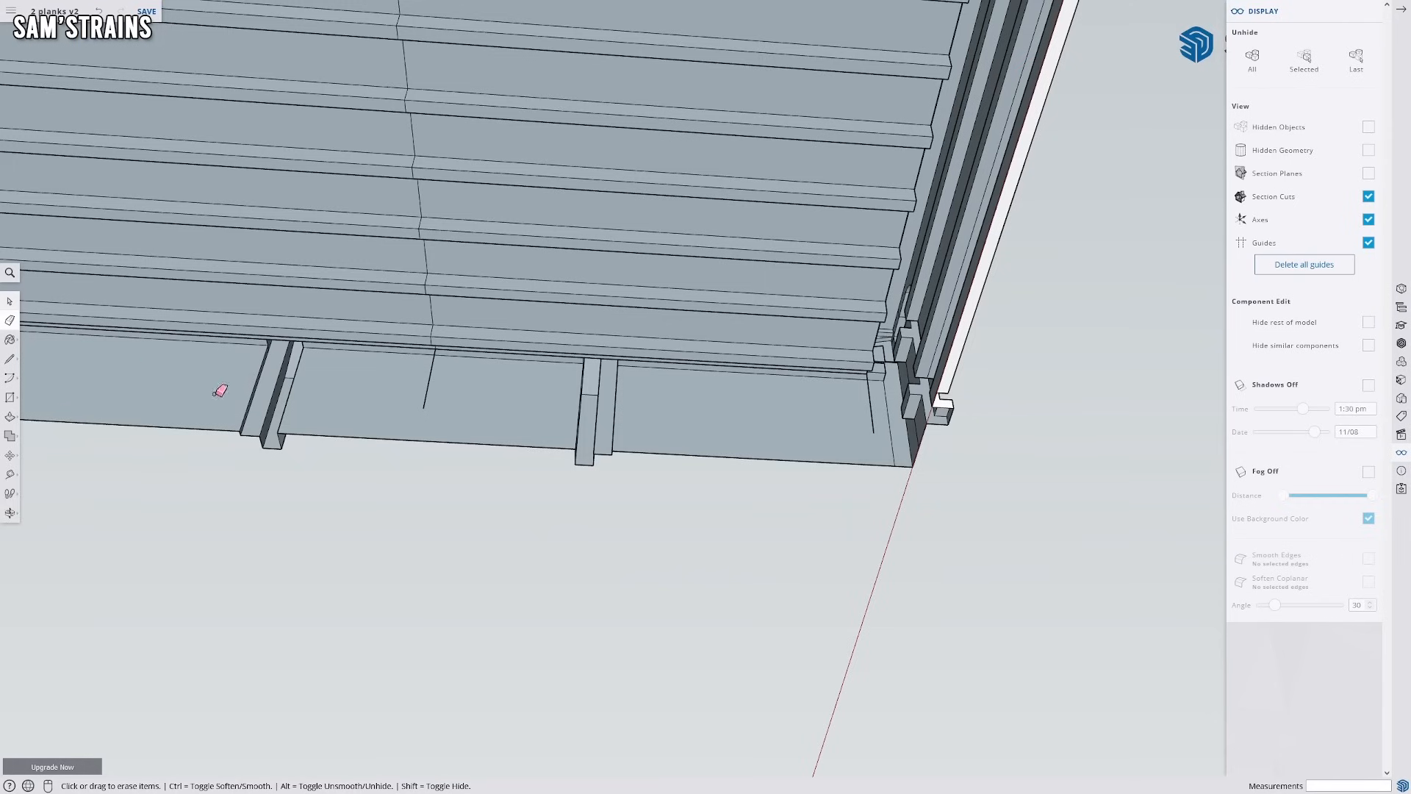
shift+middle_drag(387, 387, 417, 383)
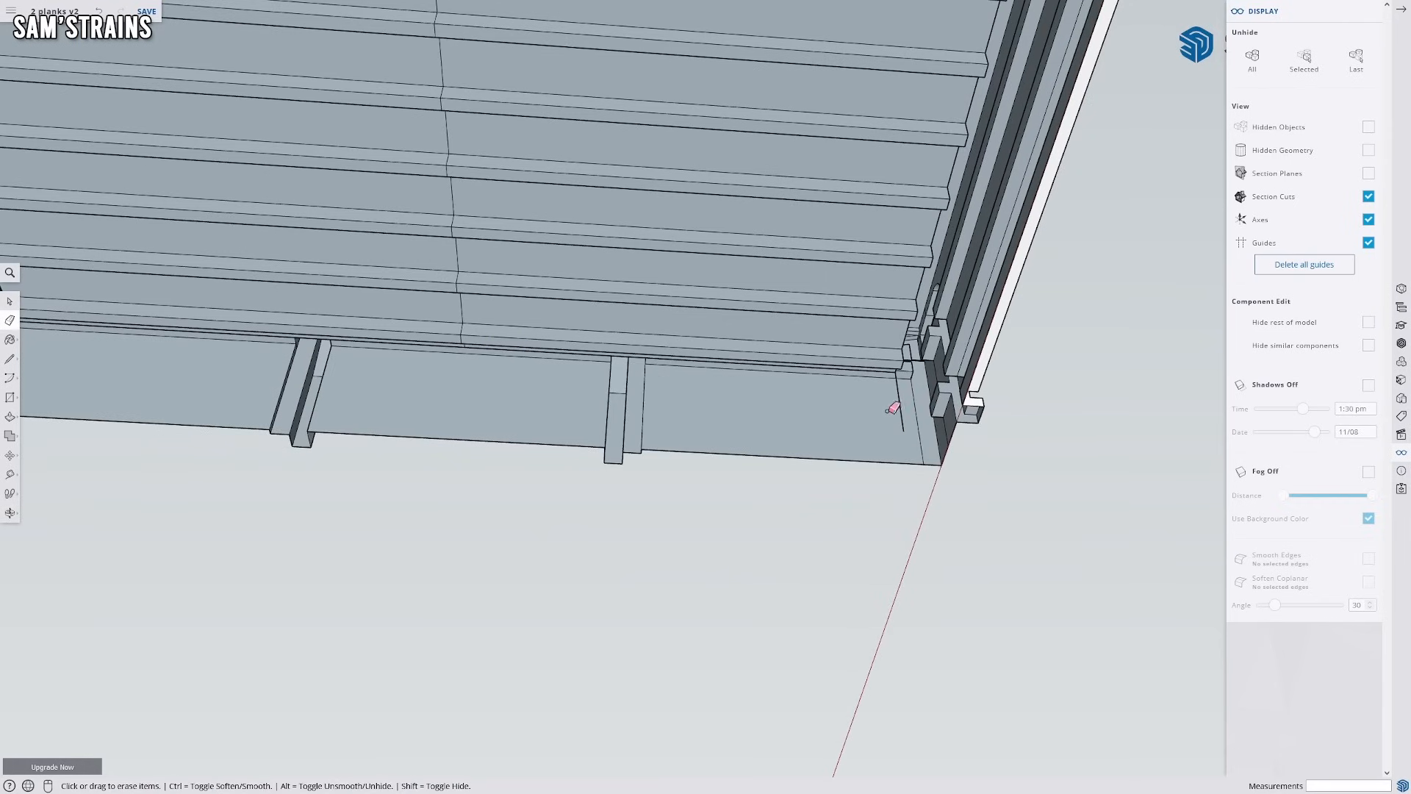
mouse_move(907, 404)
middle_down()
mouse_move(756, 412)
mouse_move(671, 466)
mouse_move(821, 356)
mouse_move(768, 362)
mouse_move(753, 451)
mouse_move(825, 363)
mouse_move(588, 394)
mouse_move(659, 381)
mouse_move(571, 332)
mouse_move(698, 382)
mouse_move(1012, 456)
mouse_move(927, 413)
mouse_move(797, 475)
mouse_move(895, 406)
mouse_move(882, 399)
mouse_move(799, 527)
mouse_move(624, 466)
mouse_move(948, 378)
mouse_move(726, 410)
middle_up()
scroll(634, 457, up, 4)
Erase the stray internal edge near the corner of the opposite end panel, under the floor
middle_drag(915, 350, 540, 464)
shift+middle_drag(286, 495, 680, 468)
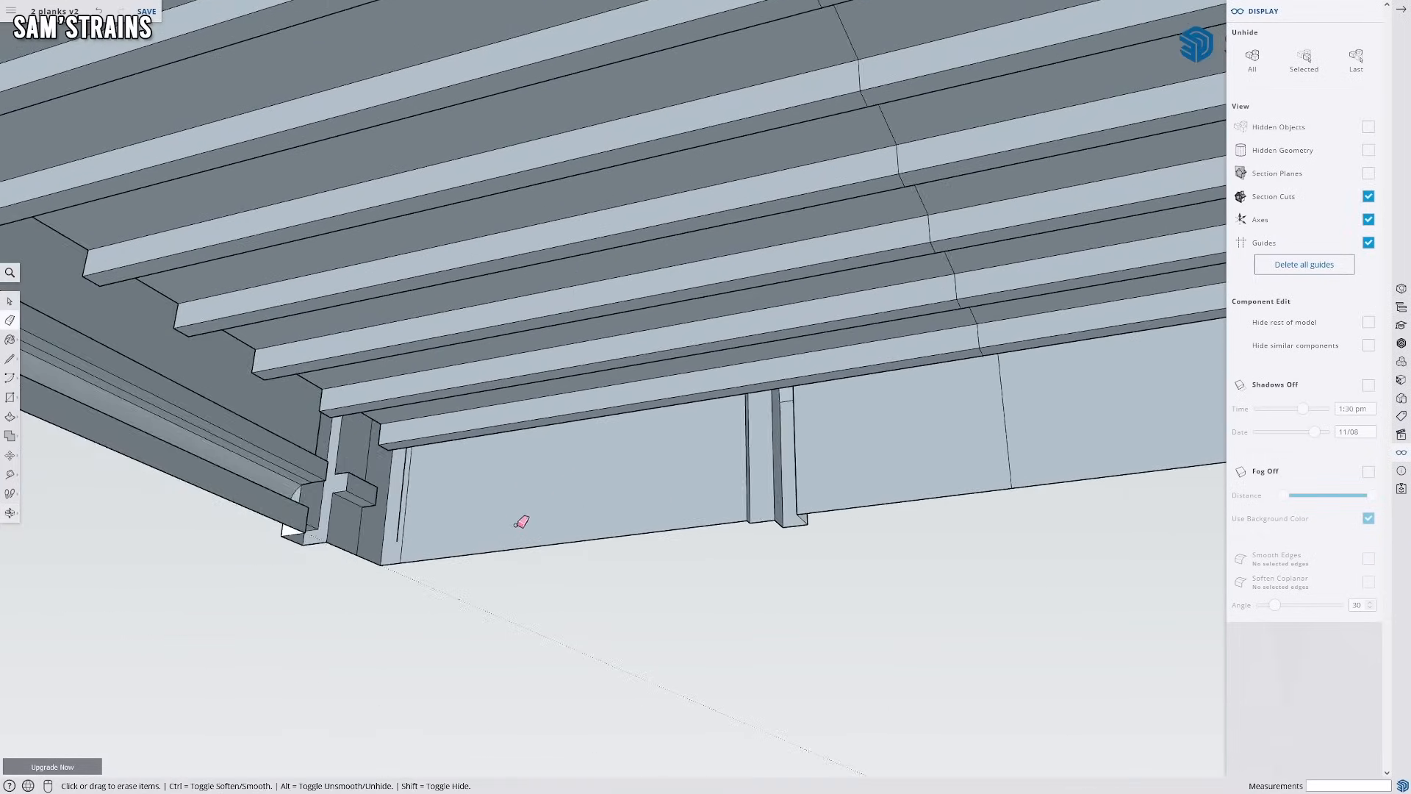
scroll(486, 529, up, 4)
scroll(316, 515, down, 3)
middle_drag(435, 522, 313, 508)
scroll(303, 505, down, 7)
shift+middle_drag(249, 460, 633, 362)
scroll(632, 360, down, 6)
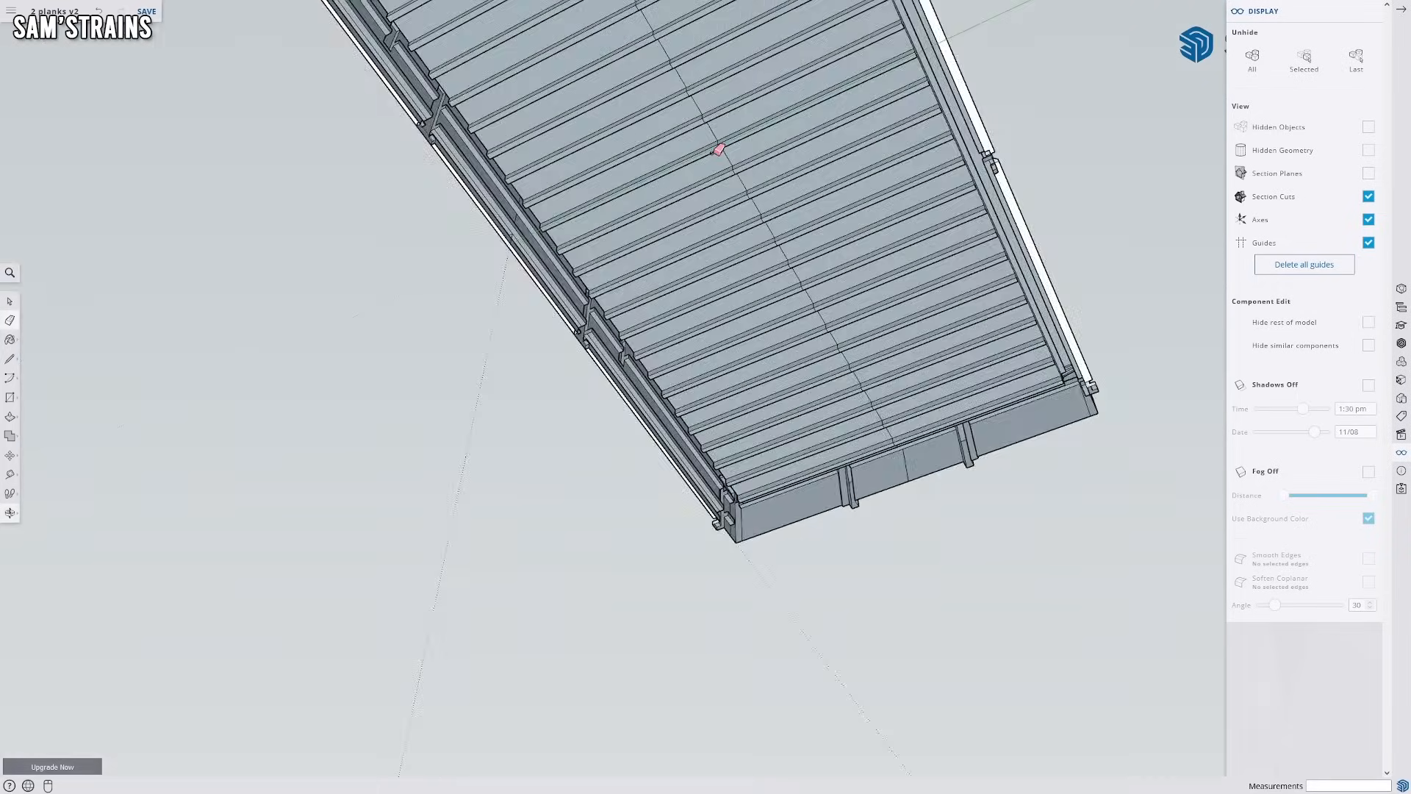
Unhide the underside face to close the bottom of the wagon box
middle_drag(720, 180, 453, 300)
middle_drag(943, 285, 885, 390)
mouse_move(597, 457)
middle_down()
mouse_move(1109, 419)
mouse_move(387, 356)
mouse_move(549, 108)
mouse_move(542, 432)
mouse_move(415, 312)
middle_up()
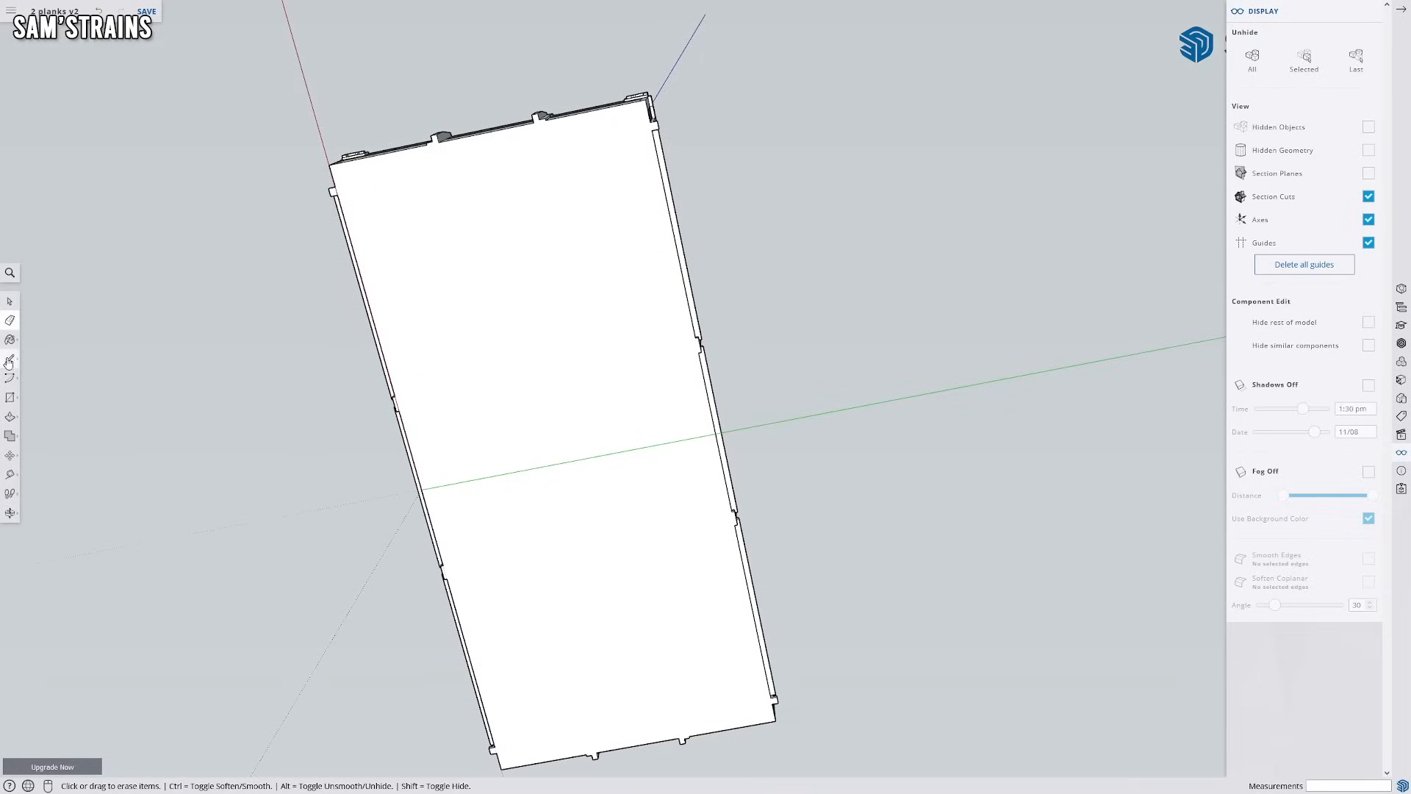
Draw a line inward from the middle of one end of the underside and a 3 mm radius circle at its inner endpoint
middle_drag(421, 345, 633, 523)
scroll(589, 104, up, 3)
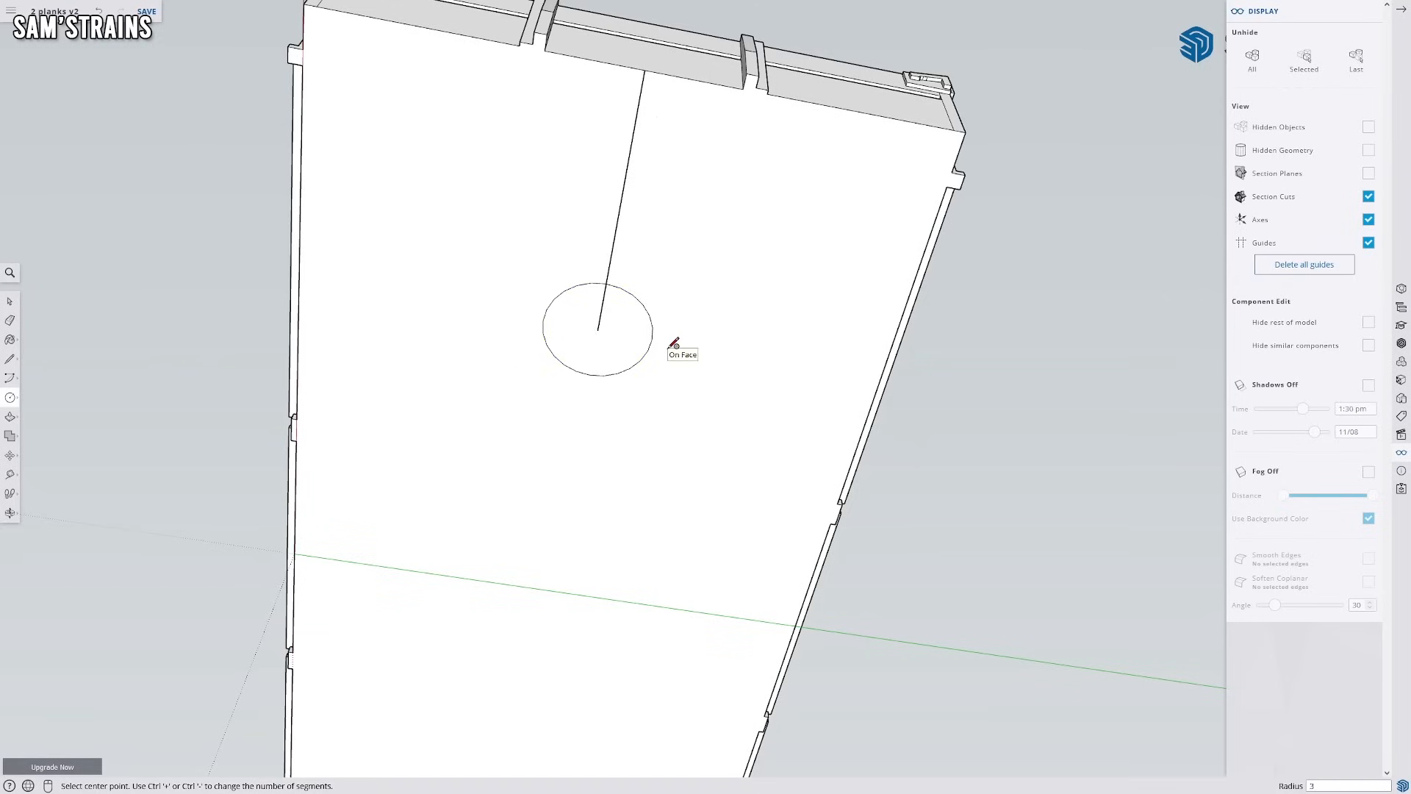
scroll(674, 344, up, 2)
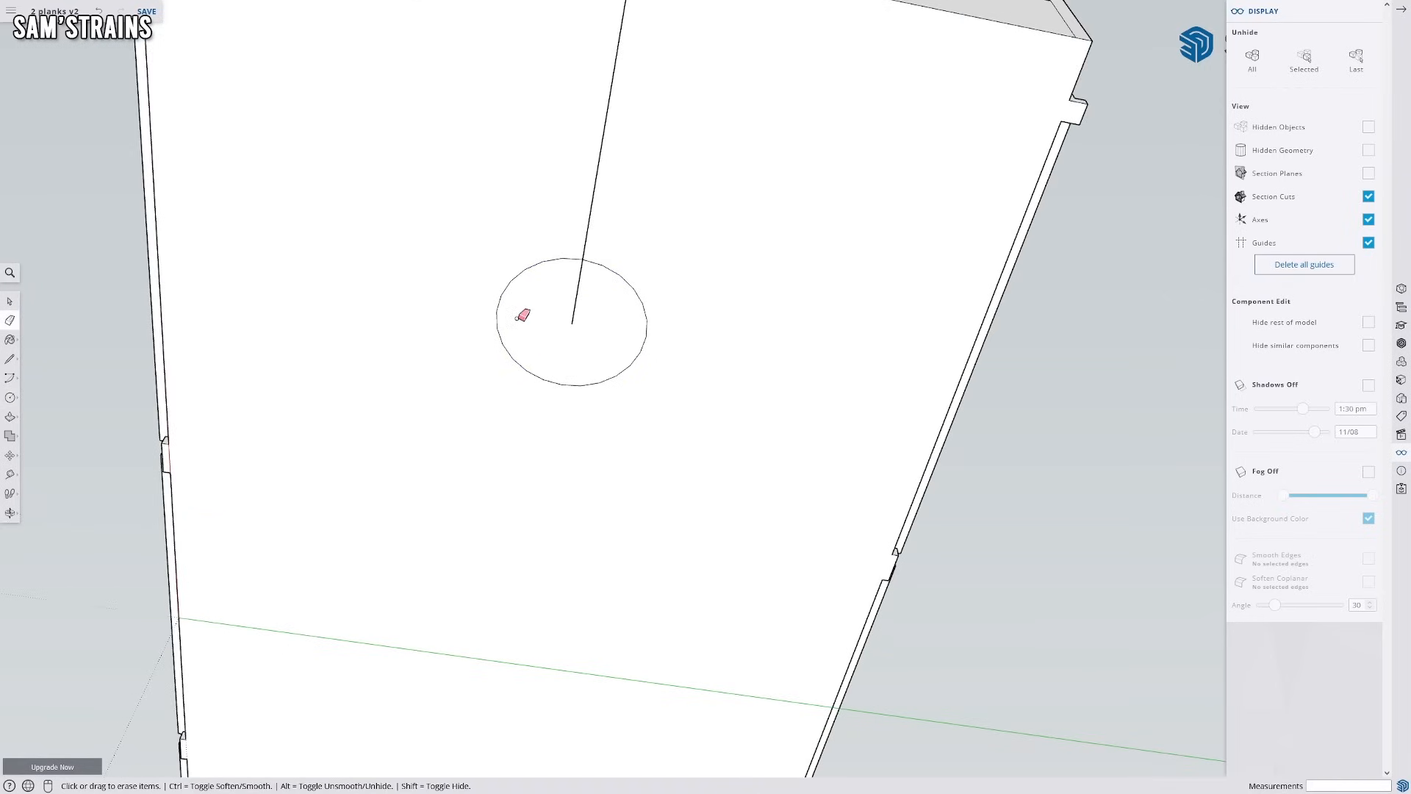
Erase the construction line and push the circle into the underside to form a round recess
mouse_move(681, 303)
middle_down()
mouse_move(391, 479)
mouse_move(44, 465)
middle_up()
click(11, 416)
click(516, 438)
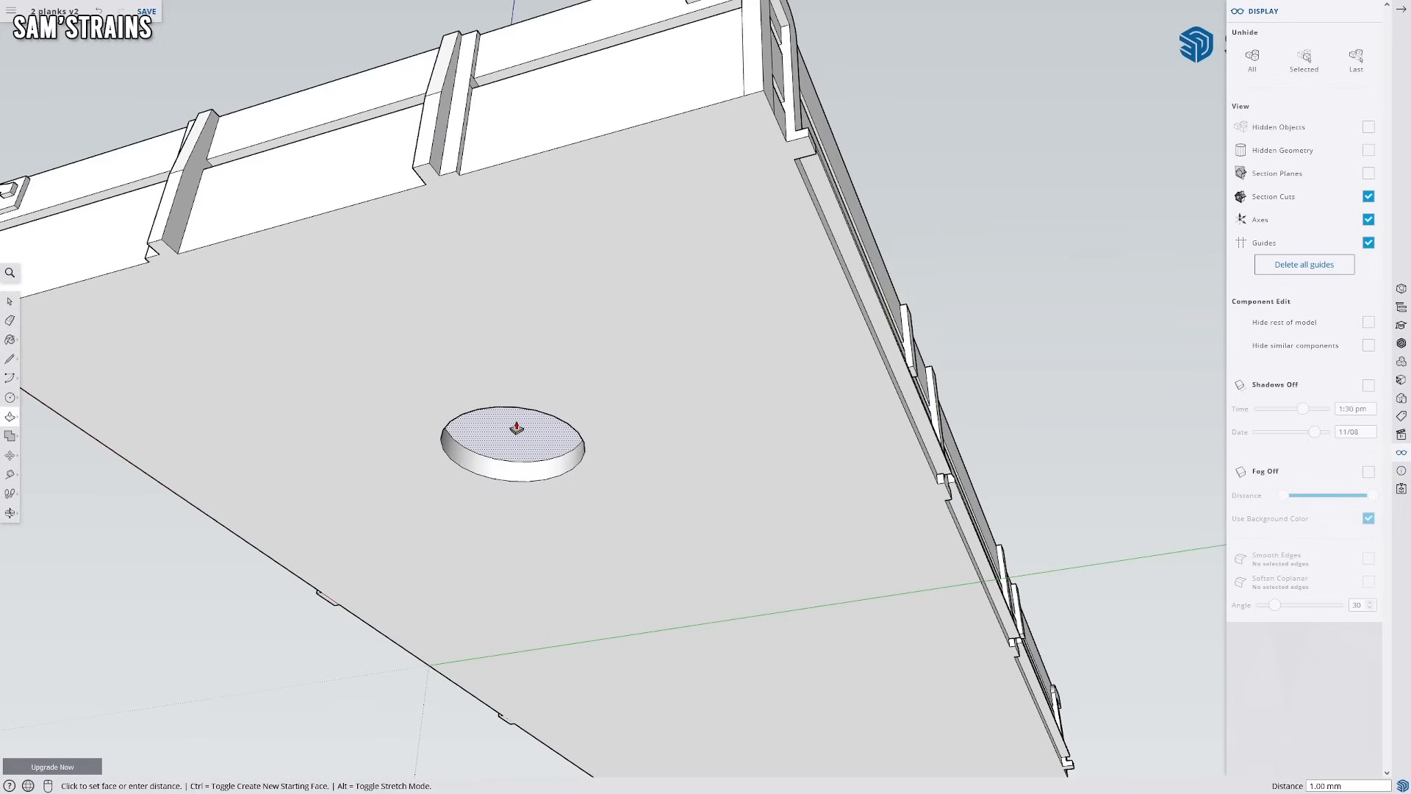
click(517, 428)
Temporarily hide the recess's inner face and measure its depth relative to the floor structure inside
click(11, 303)
right_click(490, 439)
click(510, 495)
scroll(512, 504, up, 7)
mouse_move(517, 474)
middle_down()
mouse_move(474, 454)
mouse_move(381, 514)
mouse_move(331, 523)
mouse_move(292, 397)
middle_up()
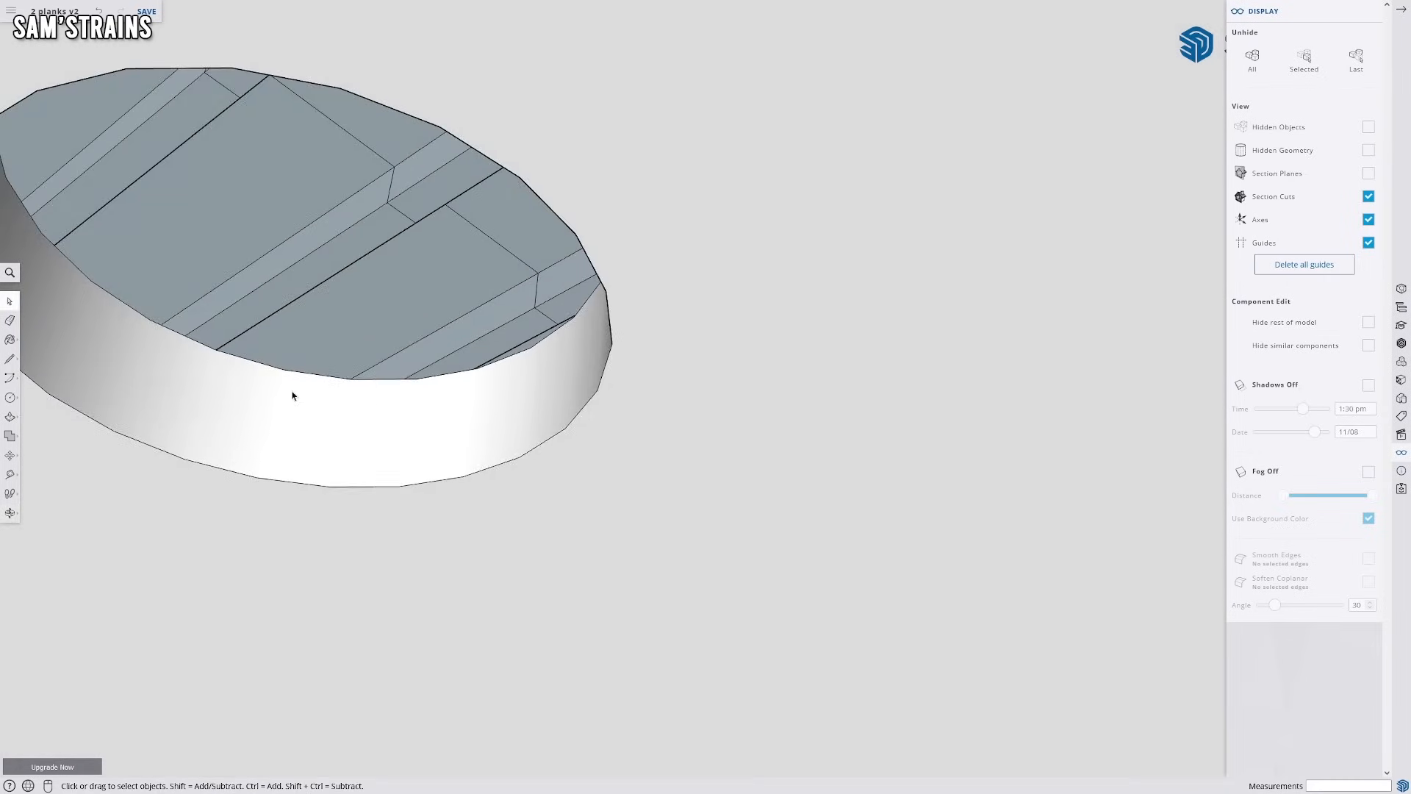
scroll(292, 397, up, 2)
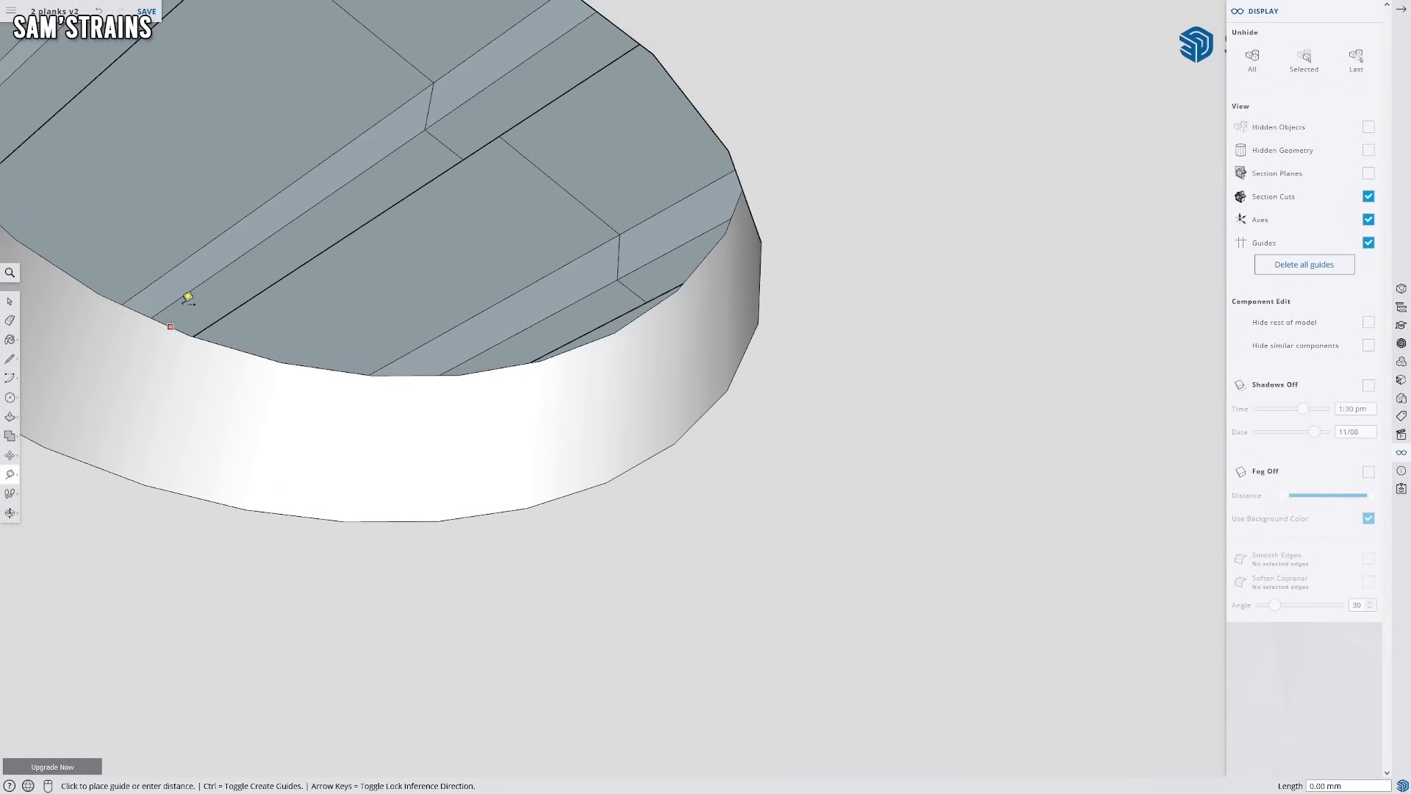
scroll(189, 296, down, 10)
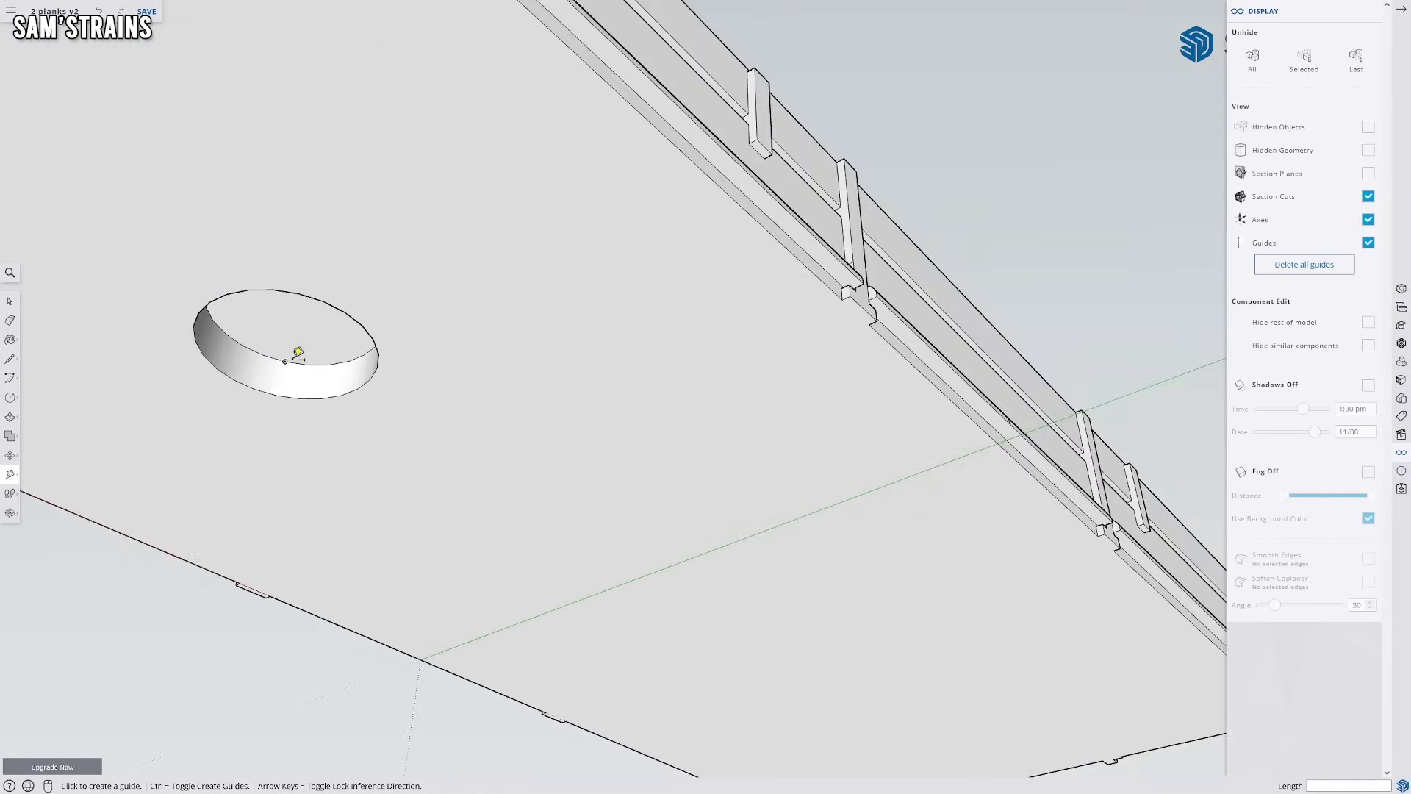
Draw a centre line inward from the opposite end of the underside and a 3 mm radius circle at its inner endpoint
middle_drag(541, 449, 499, 284)
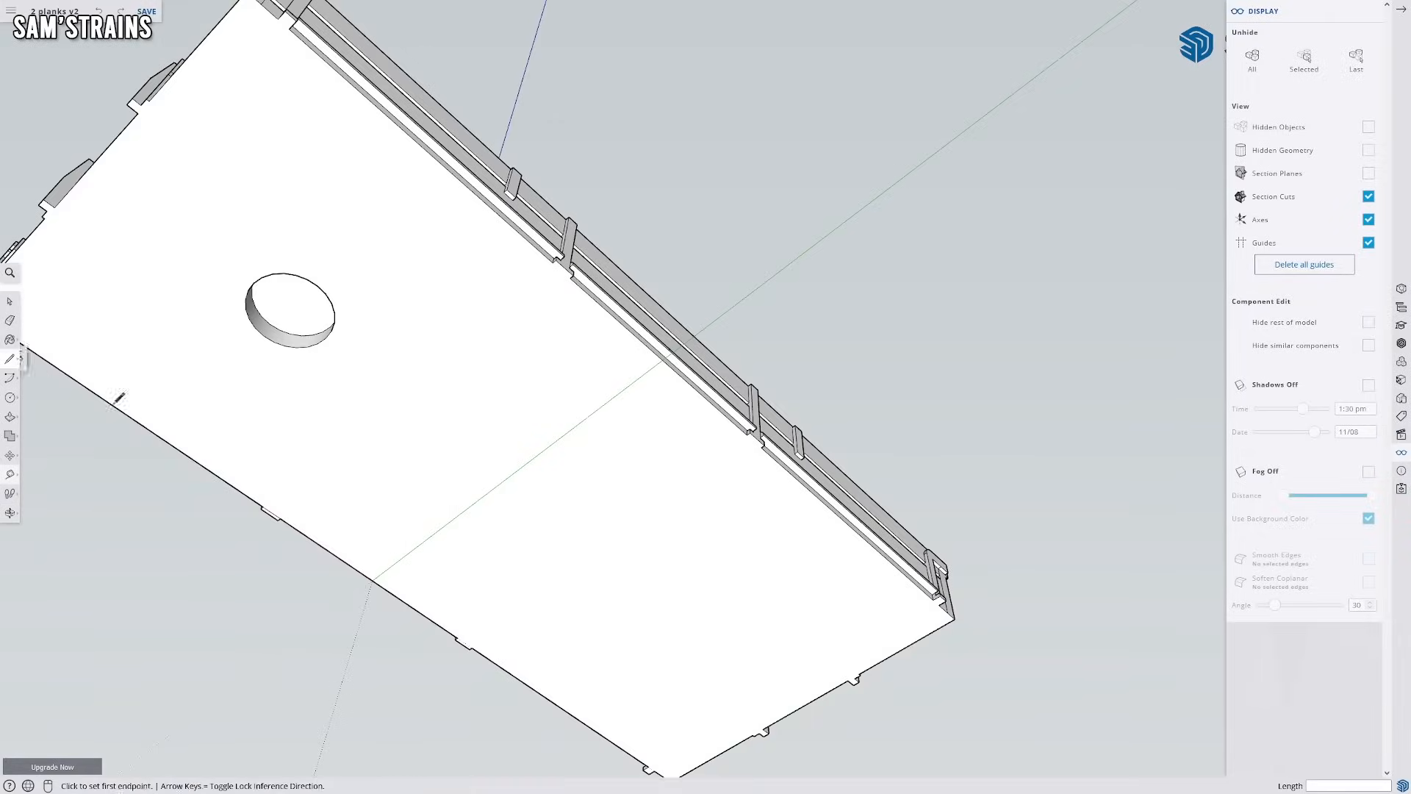
scroll(813, 661, up, 8)
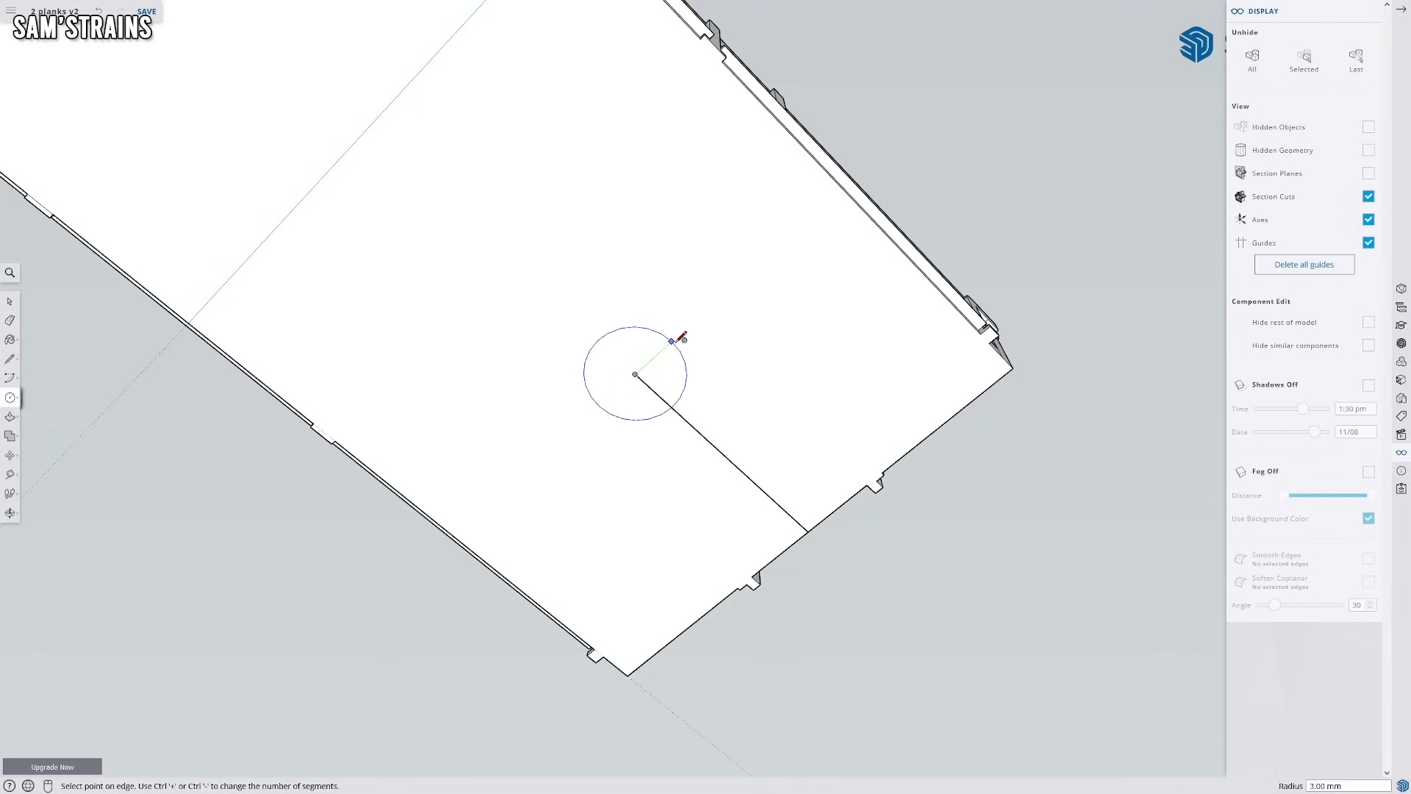
key(Return)
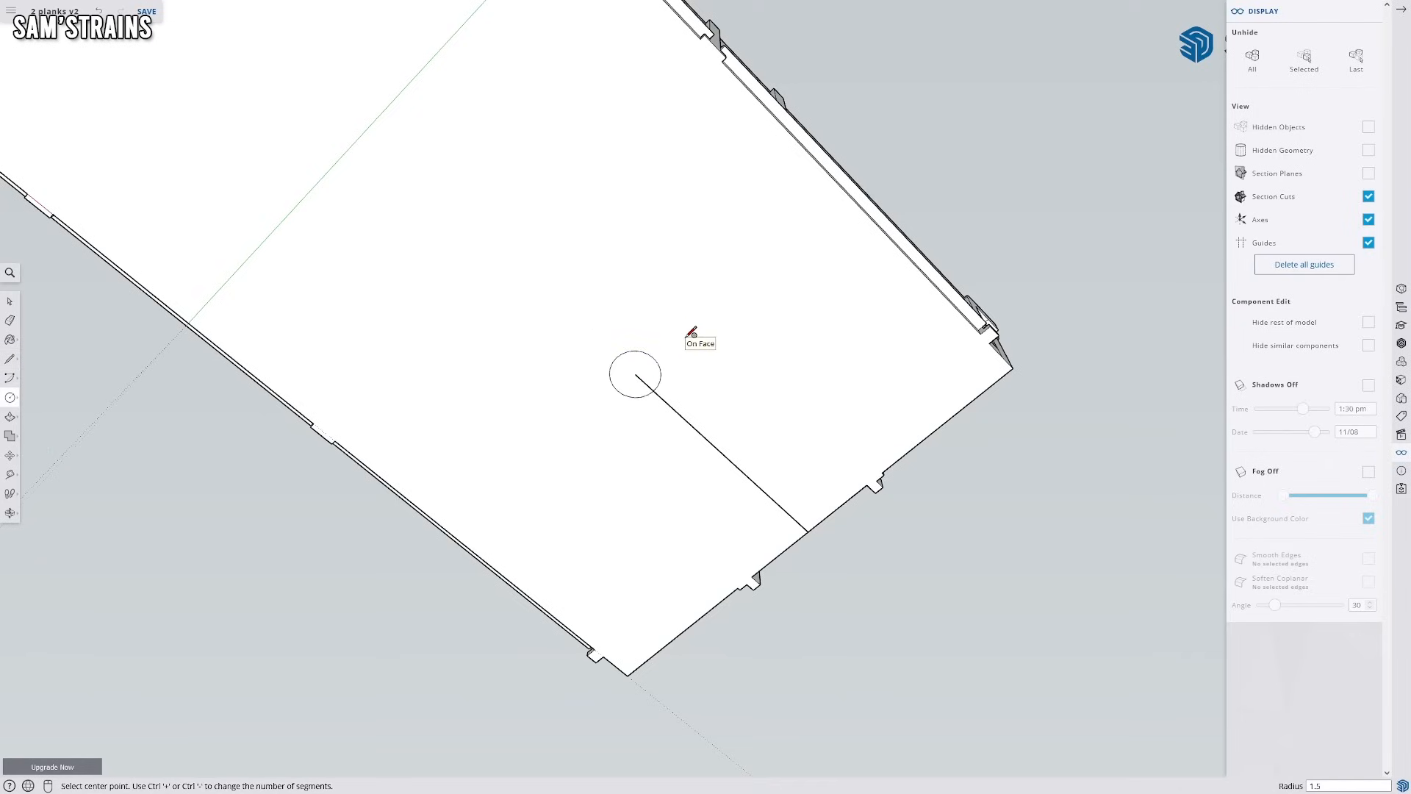
click(636, 374)
text(3)
key(Return)
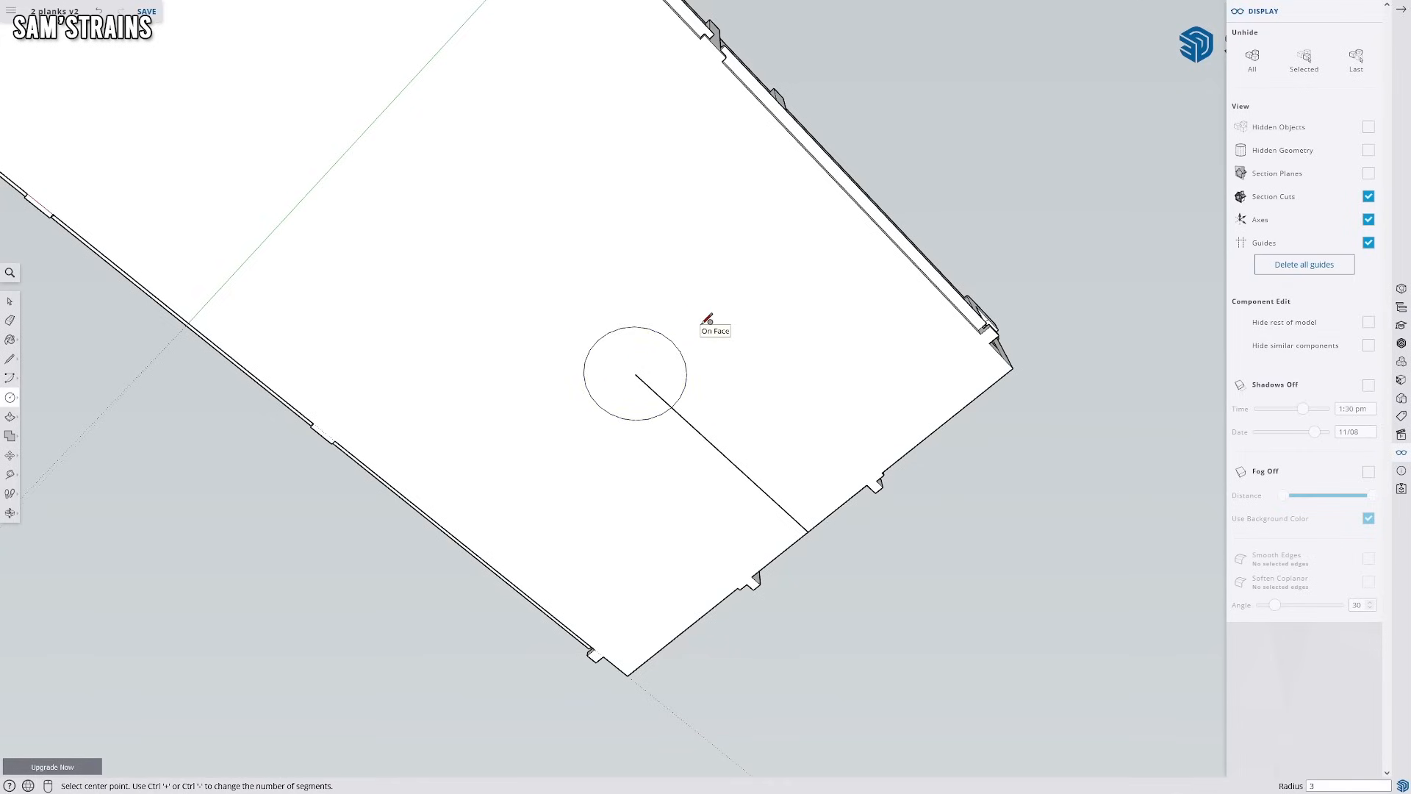
Erase the second construction line and push its circle 1.5 mm into the underside as a recess
click(16, 322)
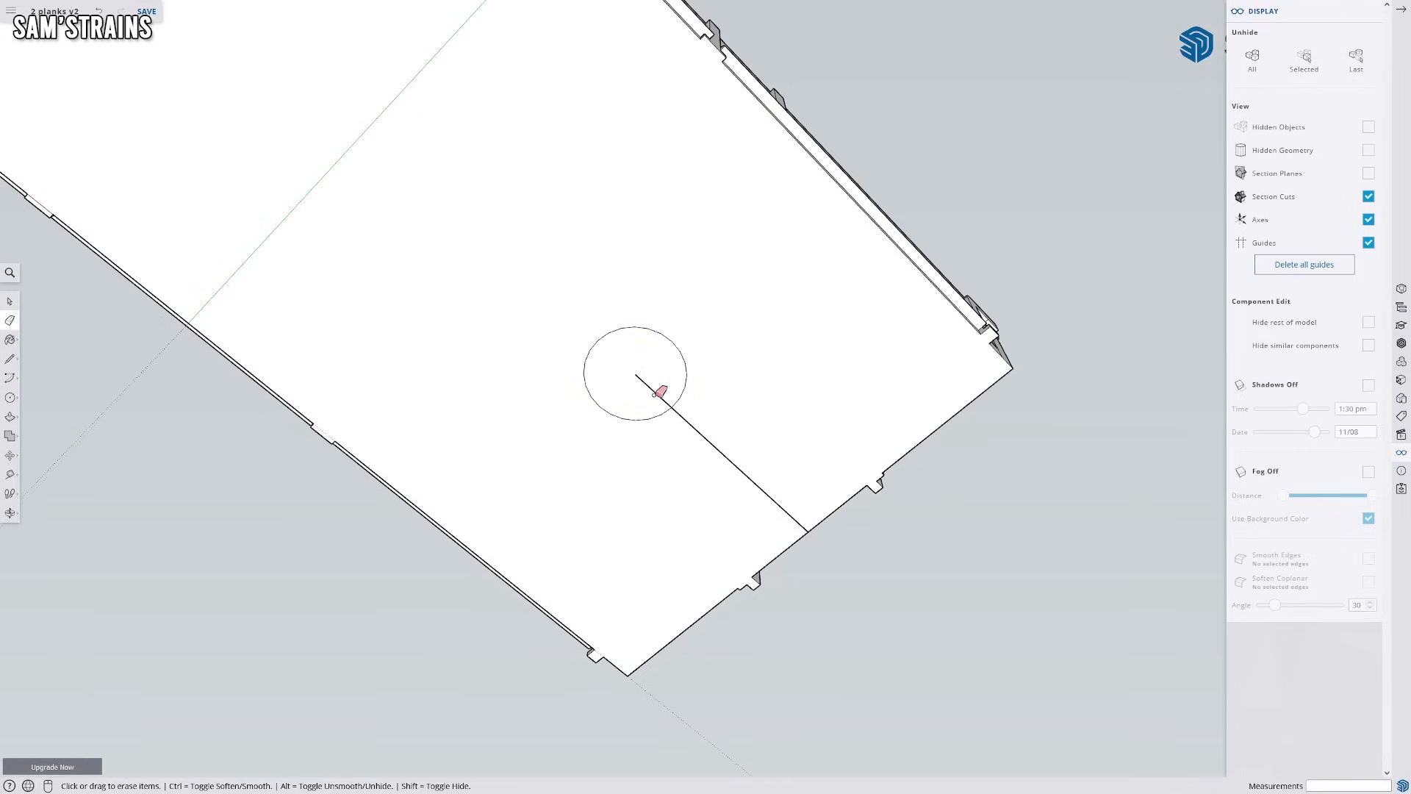
click(16, 419)
click(643, 404)
text(1.5)
key(Return)
Erase the leftover vertical centre seam edge on the outside of the end panel's middle bay
scroll(646, 399, down, 5)
middle_drag(646, 399, 636, 368)
scroll(688, 454, up, 4)
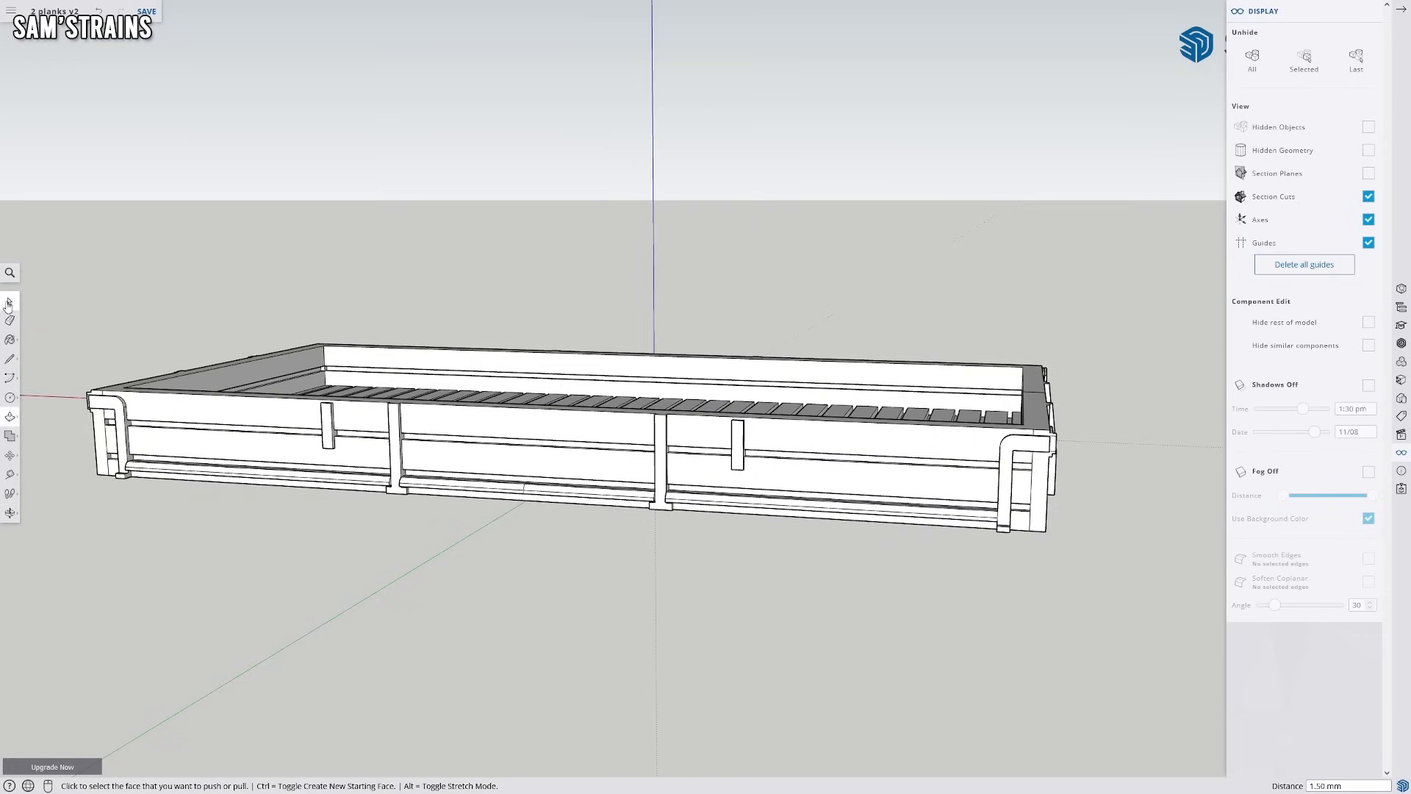
middle_drag(620, 583, 259, 496)
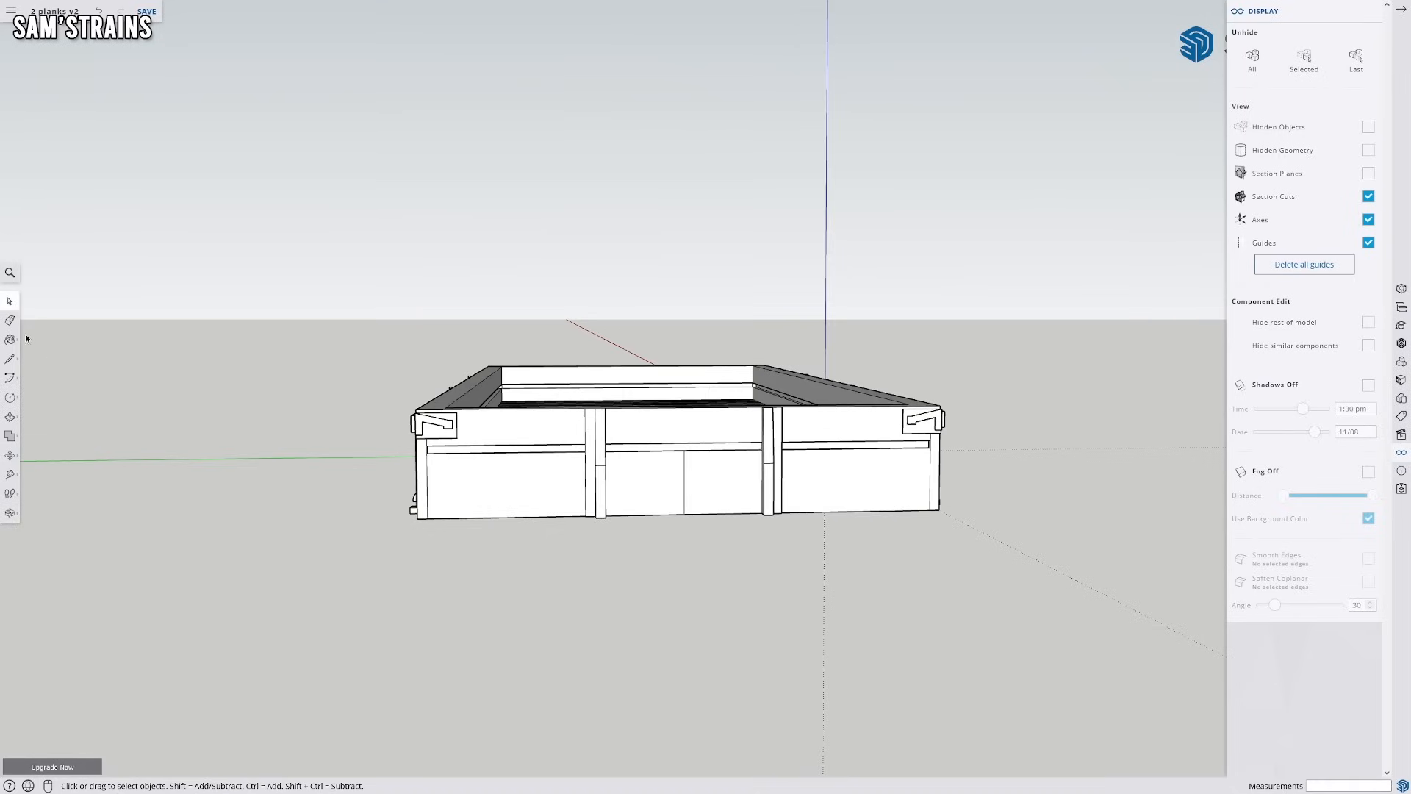
middle_drag(693, 485, 580, 627)
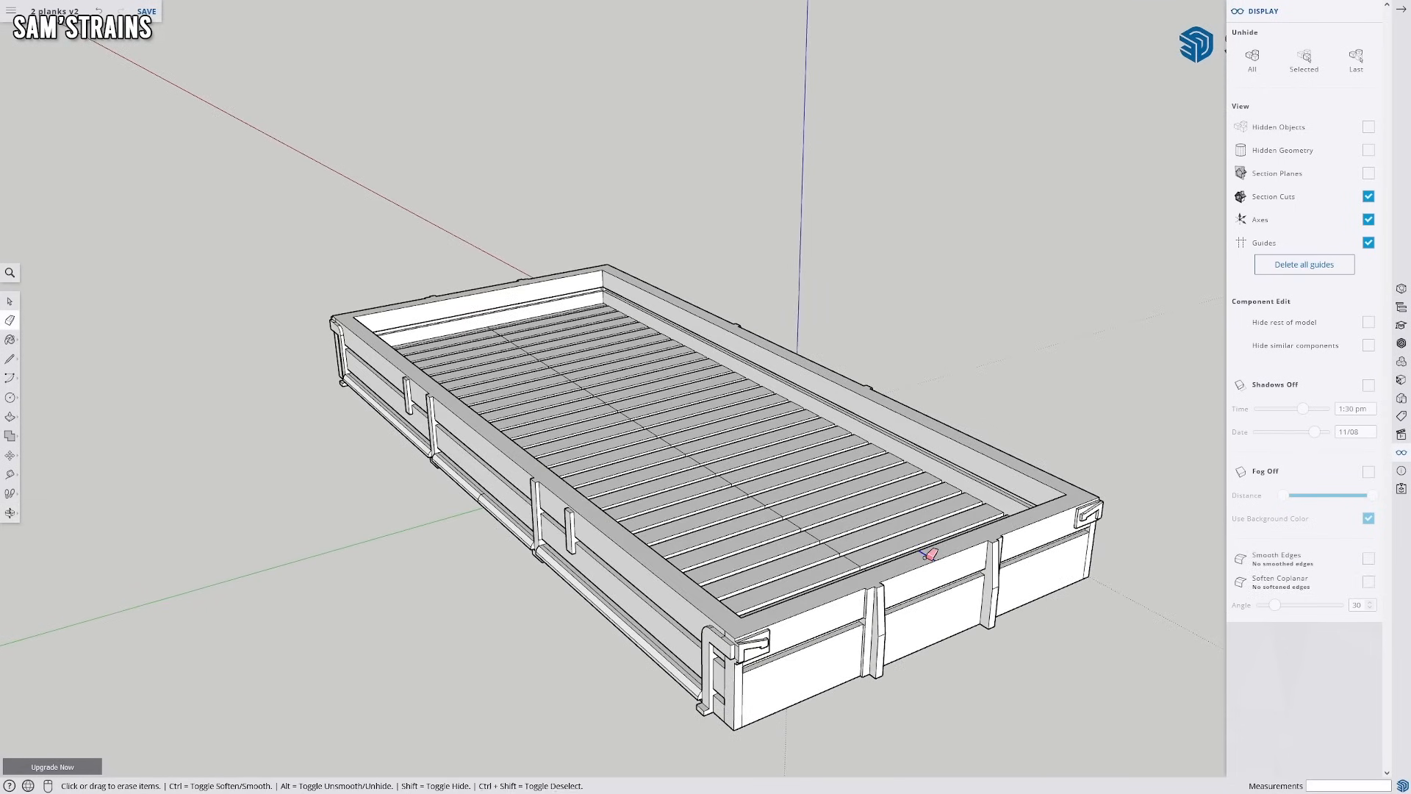
middle_drag(909, 575, 1285, 623)
middle_drag(823, 448, 1205, 471)
mouse_move(500, 471)
middle_down()
mouse_move(646, 488)
mouse_move(933, 331)
mouse_move(1011, 122)
mouse_move(873, 420)
mouse_move(636, 447)
middle_up()
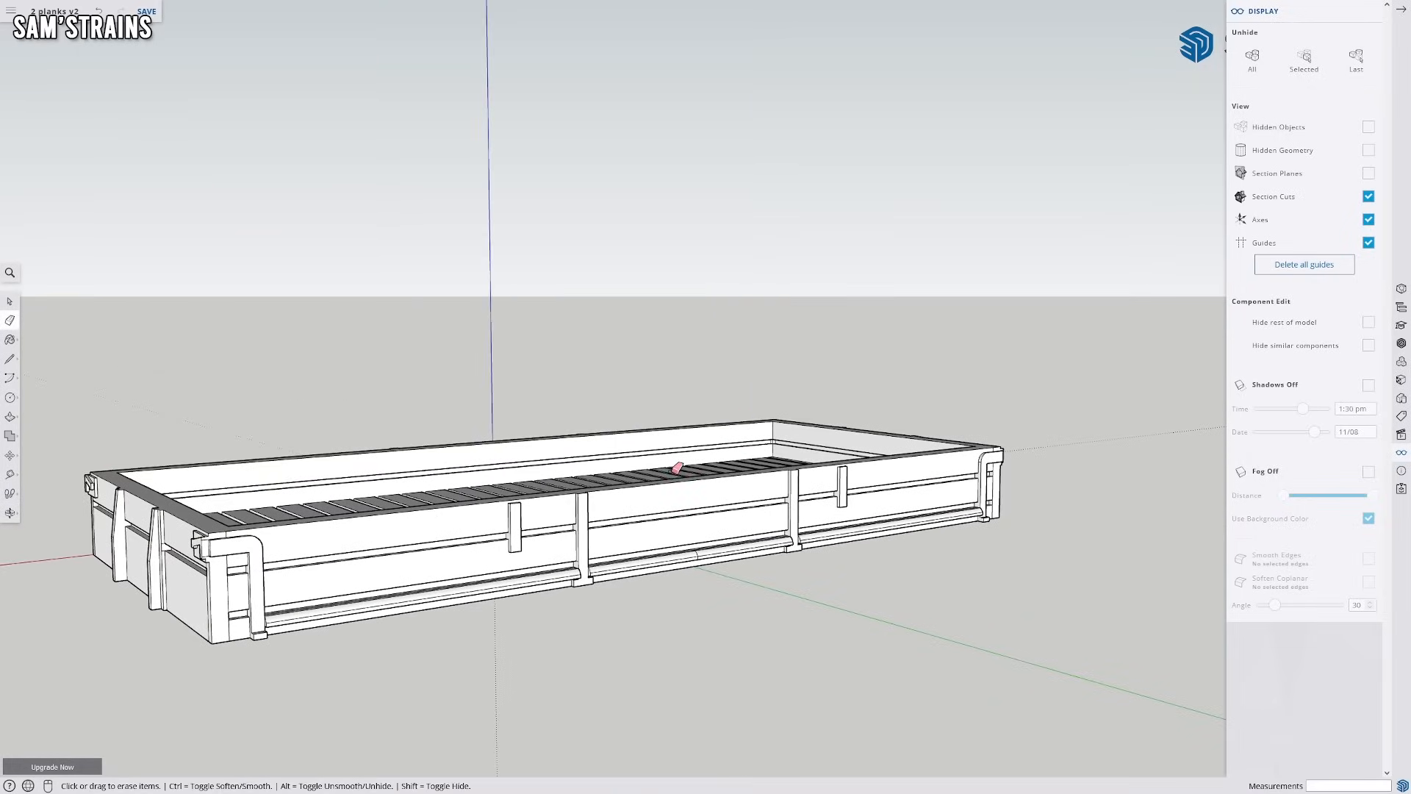